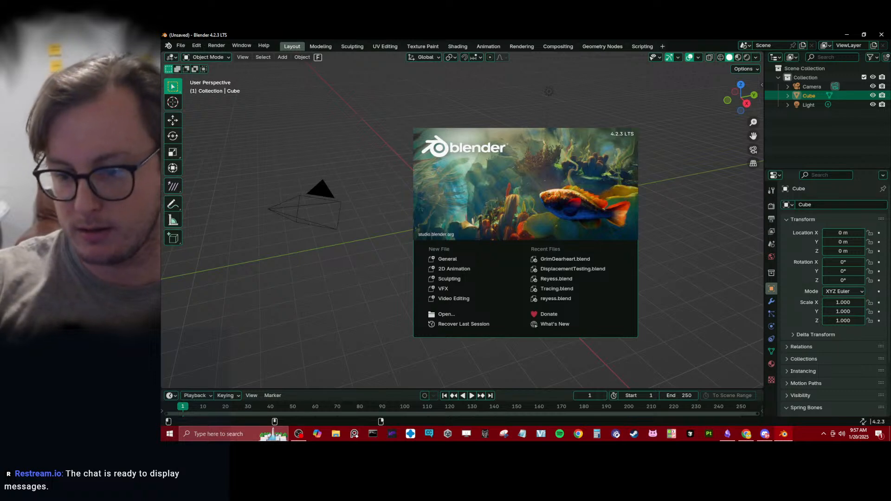
Switch to Obsidian, open the Stream To Do note and add a "Boom Mic" task.
left_click(728, 435)
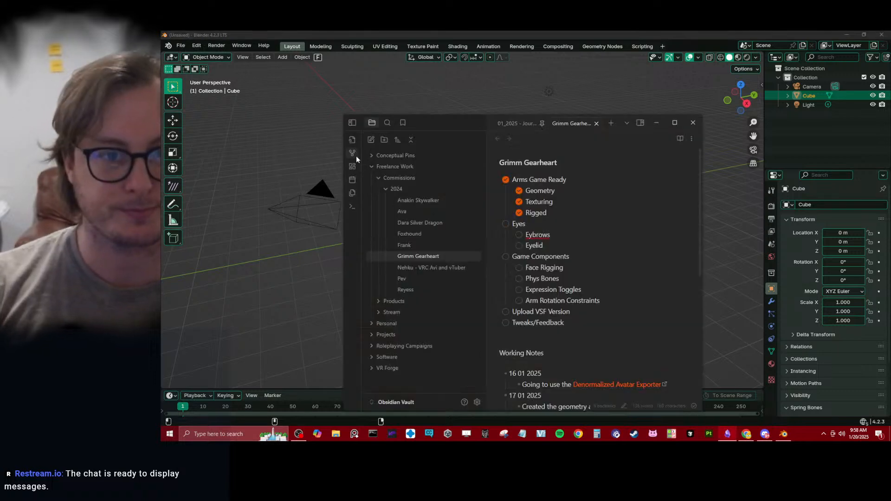
left_click(377, 312)
left_click(367, 333)
left_click(368, 335)
left_click(407, 324)
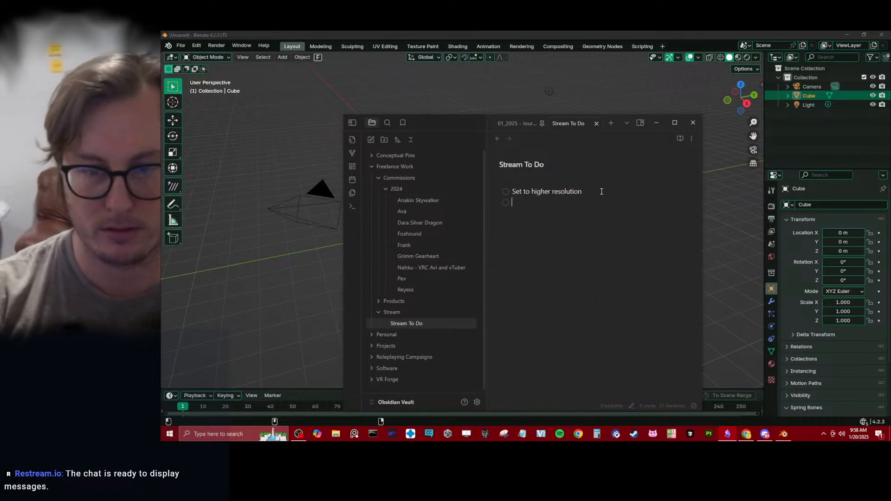
type("Boom M")
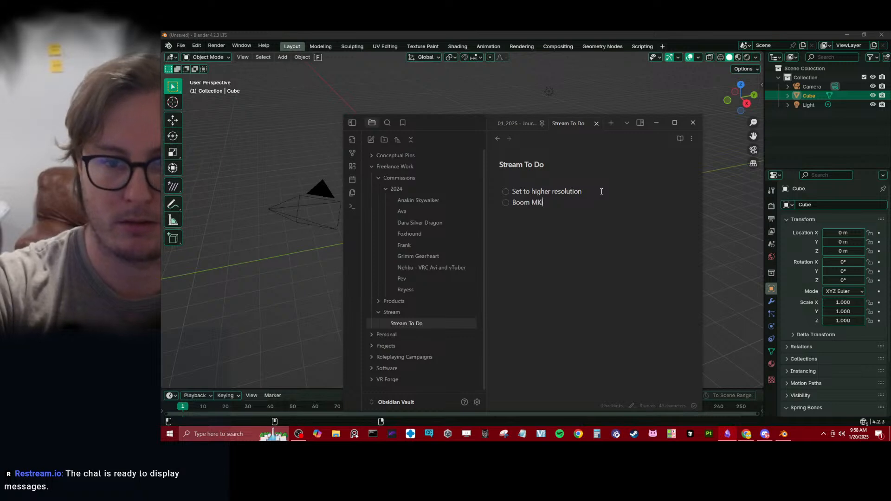
type("ic")
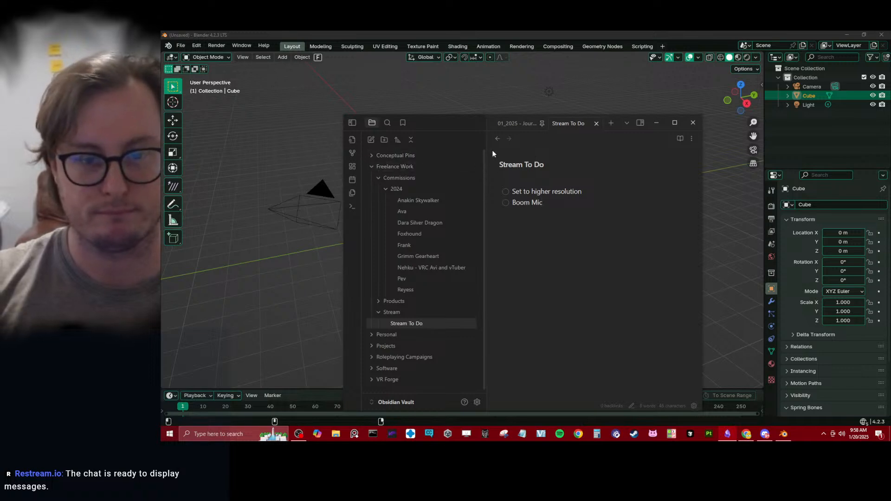
Open the Grimm Gearheart note and enter "Get the eyes setup" under the 20_01_2025 working notes.
left_click(418, 256)
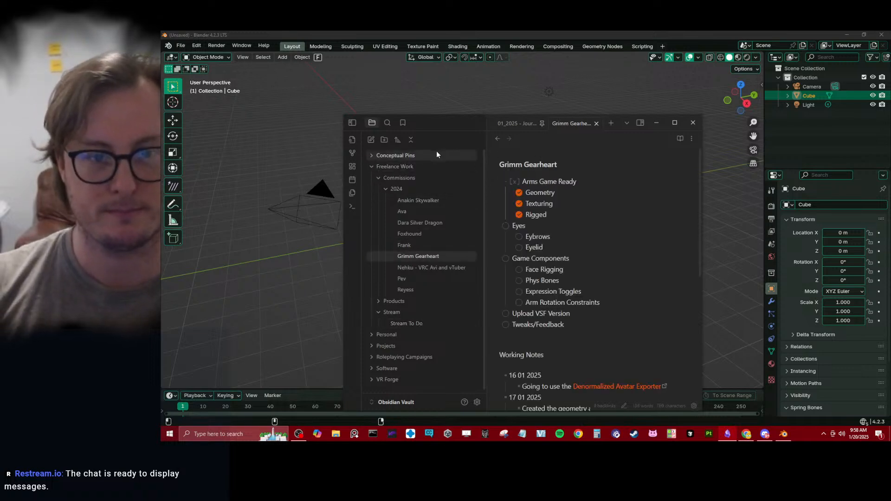
left_click(377, 311)
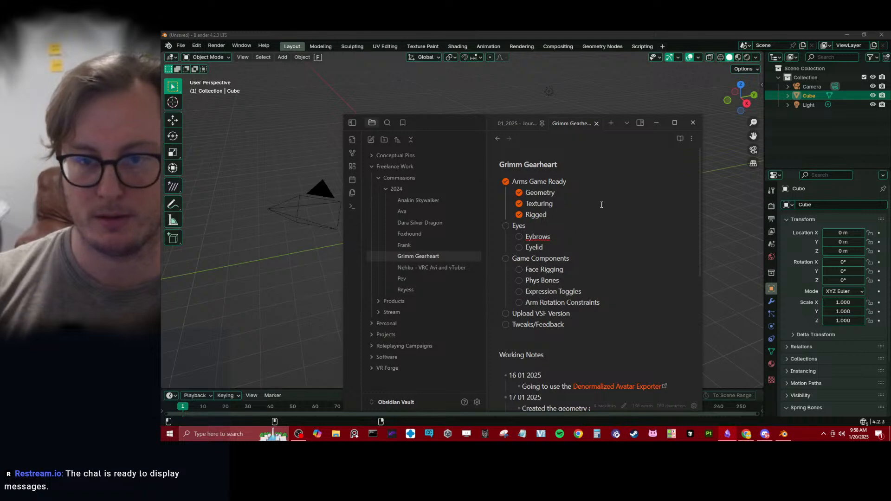
scroll(603, 214, "down", 3)
scroll(608, 223, "up", 1)
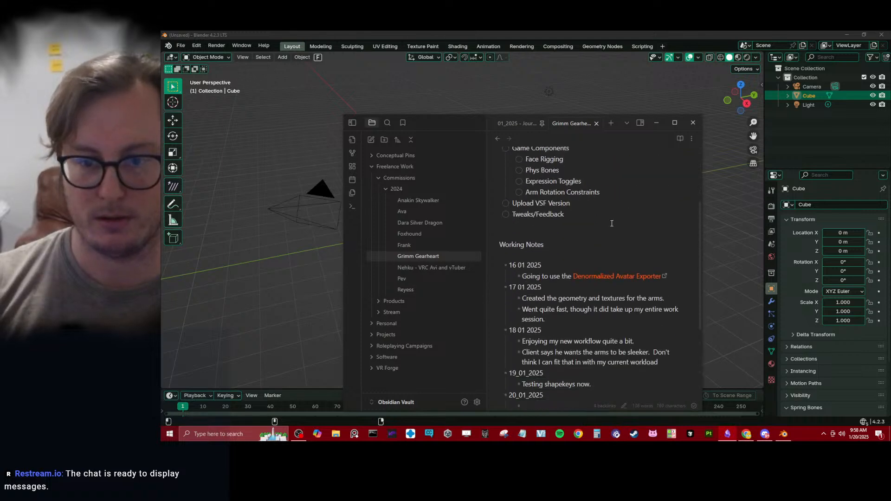
scroll(613, 224, "down", 2)
left_click(525, 364)
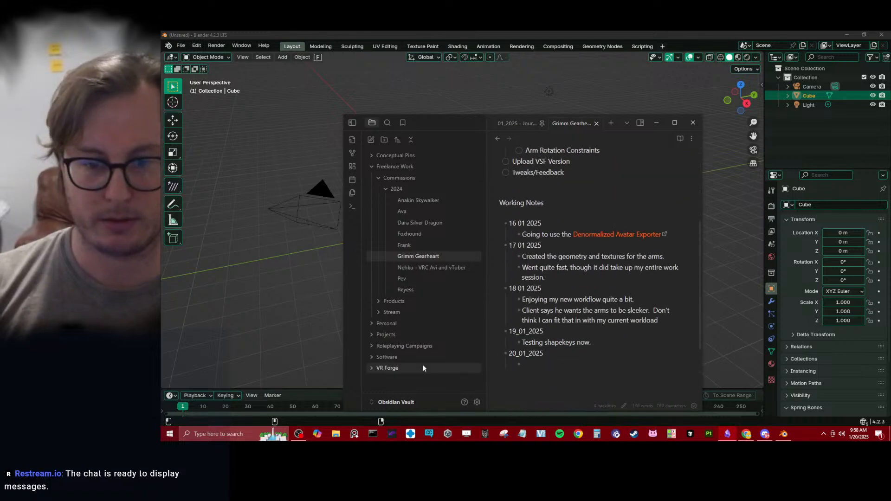
type("Get the ")
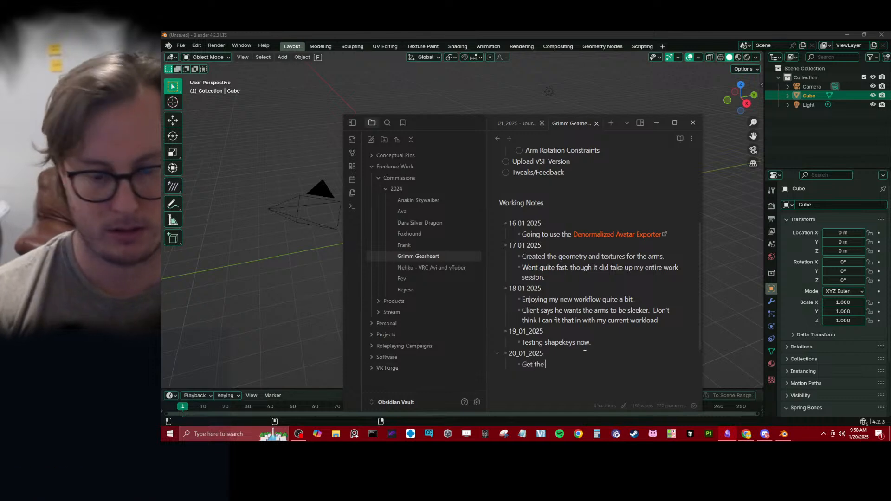
type("eyes setup")
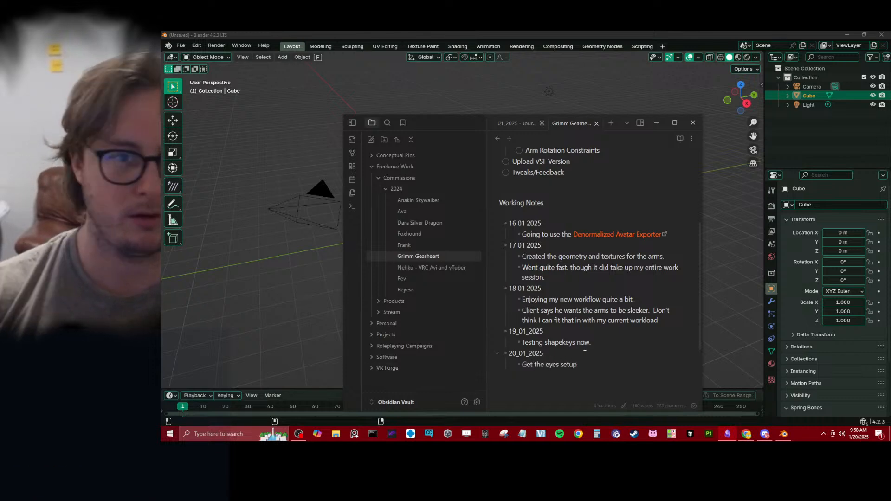
Switch to Blender, open the recent file GrimGearheart.blend and show it in the Layout workspace.
left_click(436, 34)
left_click(564, 260)
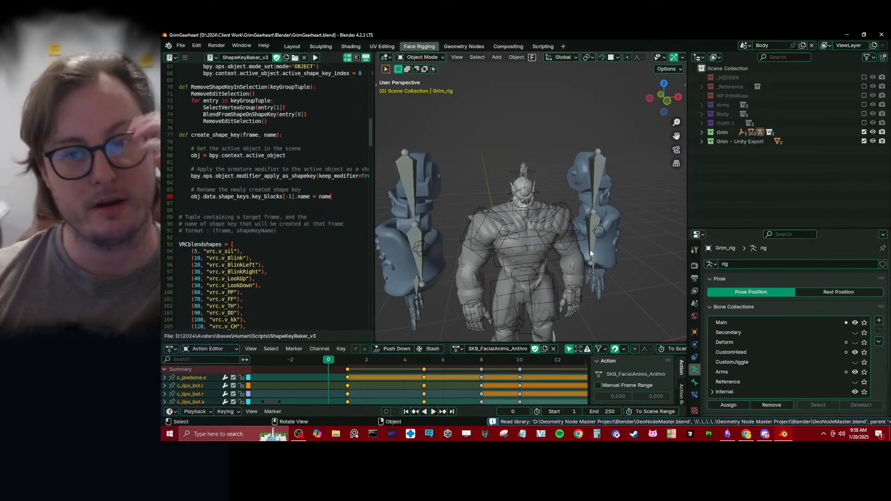
middle_click_drag(590, 250, 511, 194)
left_click_drag(374, 306, 329, 305)
left_click(292, 46)
scroll(357, 115, "down", 5)
middle_click_drag(358, 116, 402, 186)
scroll(402, 186, "up", 3)
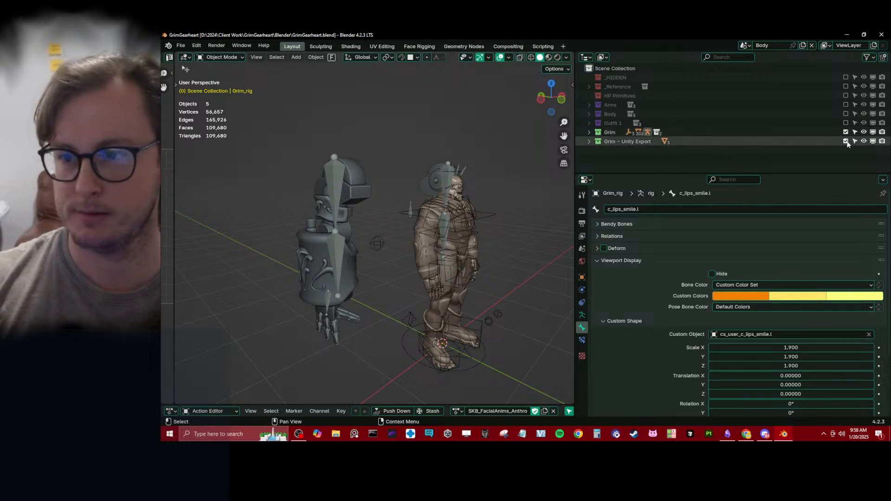
Exclude the Grim and Grim - Unity Export collections and include the Body collection with its contents expanded.
left_click_drag(846, 141, 846, 131)
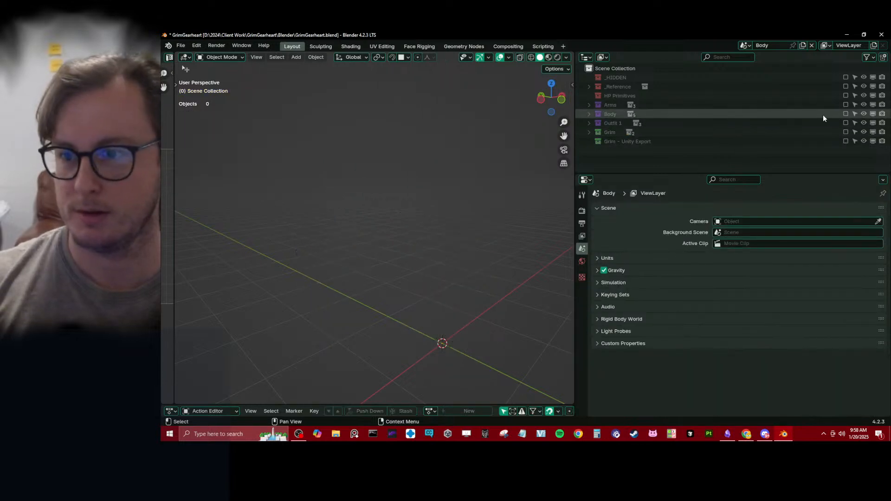
left_click(846, 114)
left_click(589, 114)
scroll(415, 205, "up", 6)
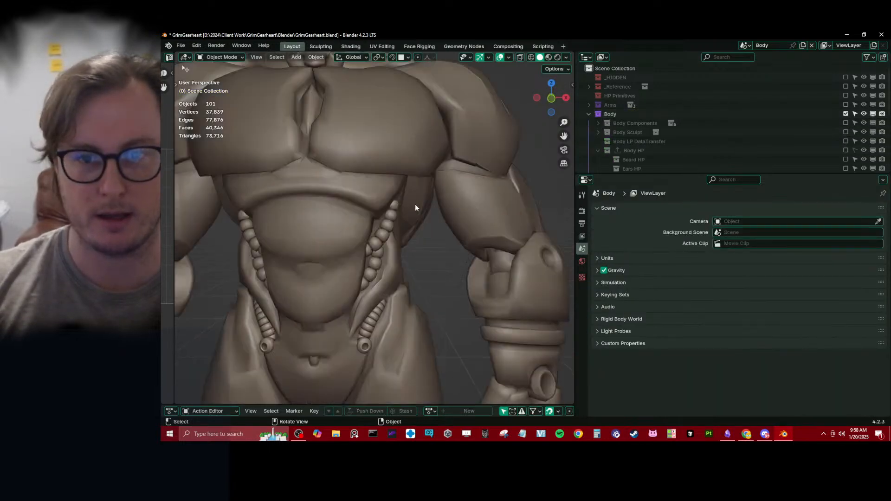
scroll(643, 153, "down", 3)
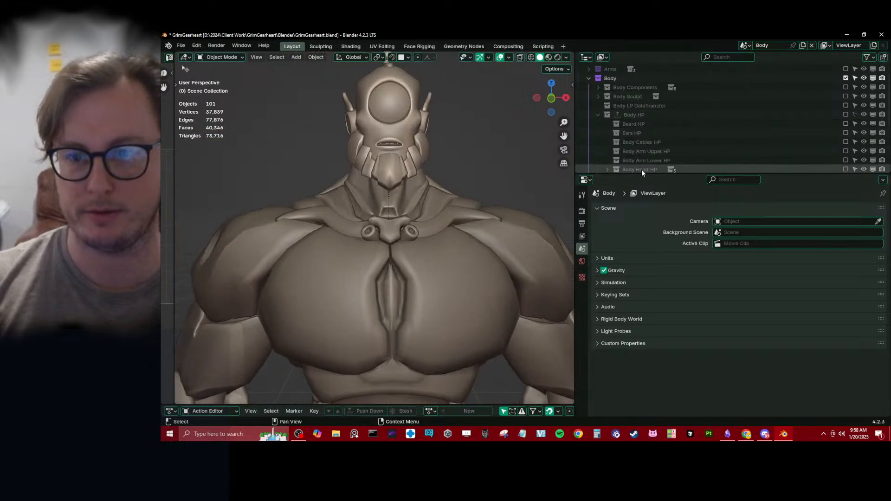
Enlarge the Outliner and select the low-poly head mesh for a close look.
left_click_drag(641, 173, 641, 284)
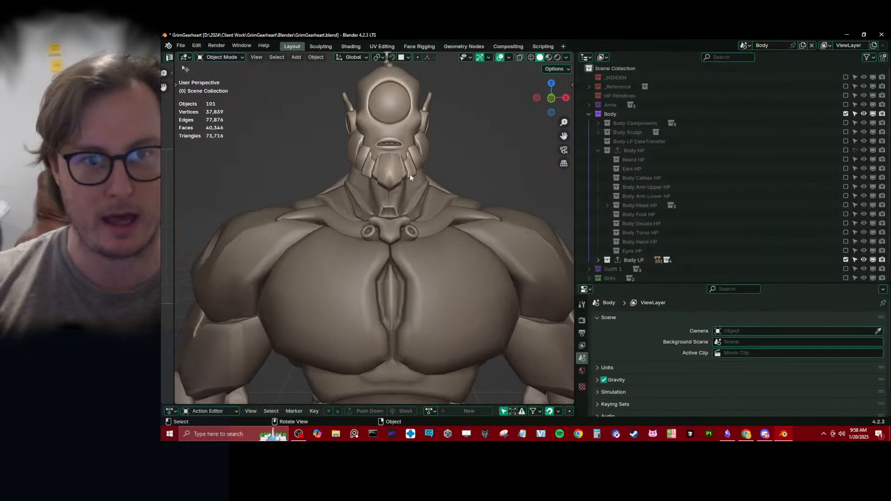
left_click(374, 88)
middle_click_drag(408, 138, 377, 204)
scroll(258, 166, "down", 5)
scroll(401, 191, "up", 8)
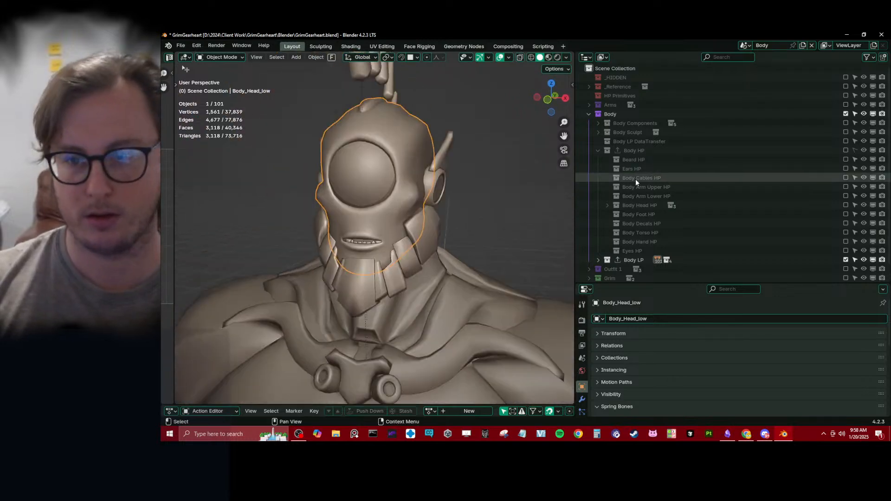
Exclude the Body LP collection and include TeethTongue HP and Body Head Main HP within Body HP's Body Head HP collection.
left_click(846, 260)
left_click(846, 205)
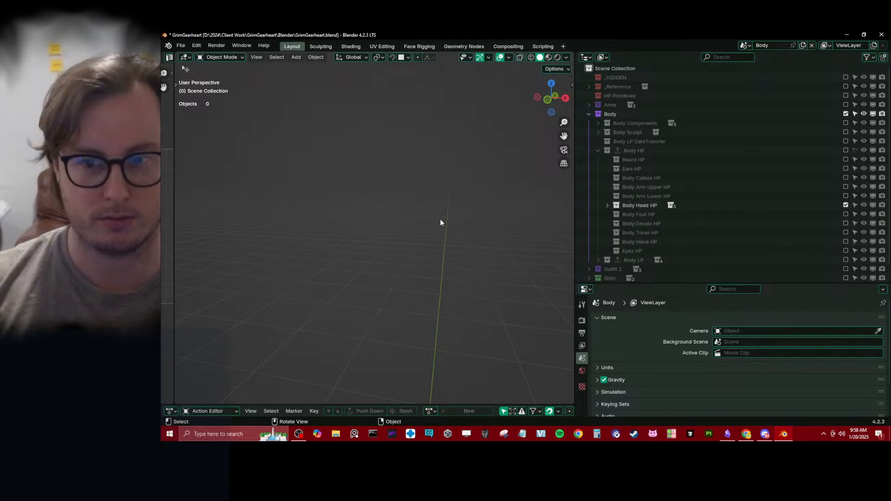
left_click(608, 205)
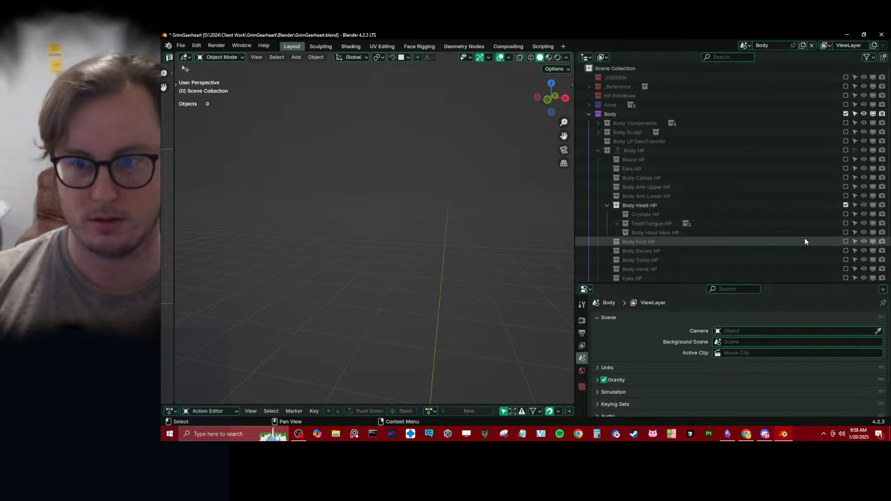
left_click(846, 224)
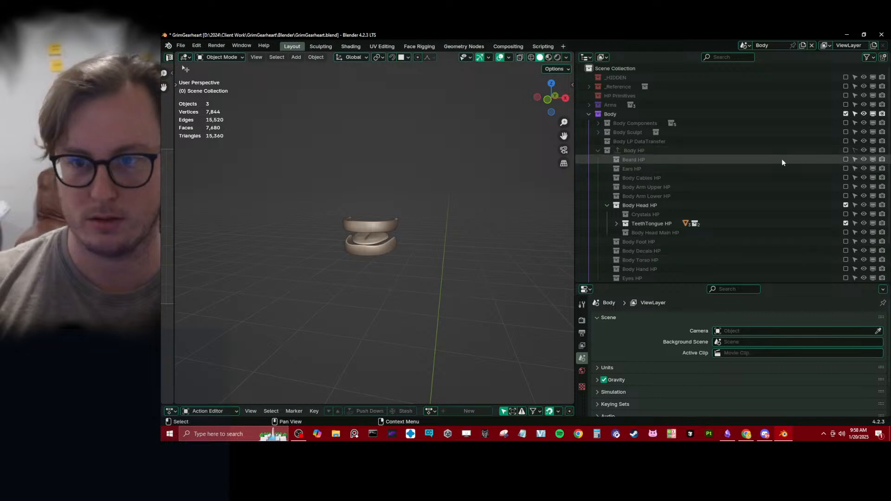
left_click(846, 151)
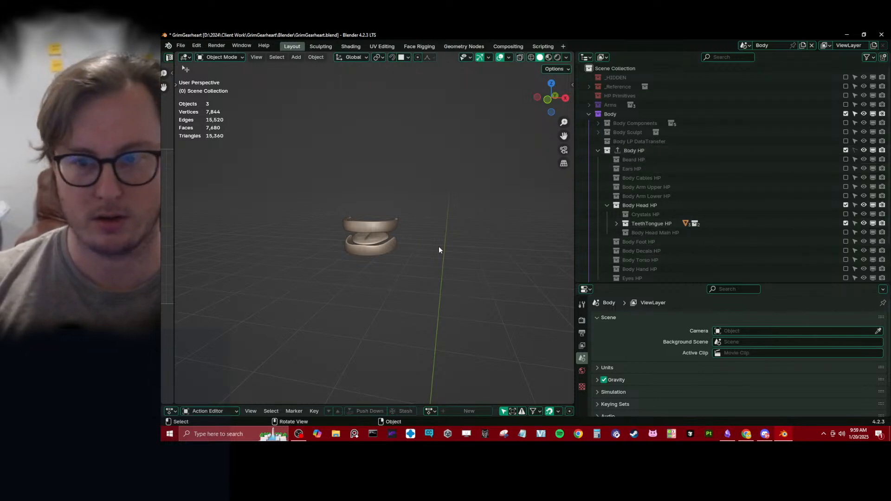
left_click(846, 232)
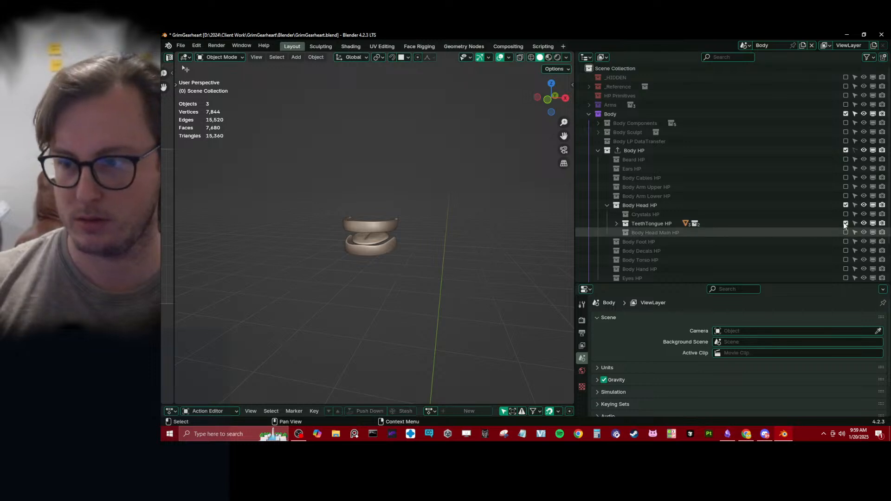
mouse_move(404, 225)
middle_mouse_down()
mouse_move(422, 201)
mouse_move(378, 235)
mouse_move(421, 223)
mouse_move(410, 223)
middle_mouse_up()
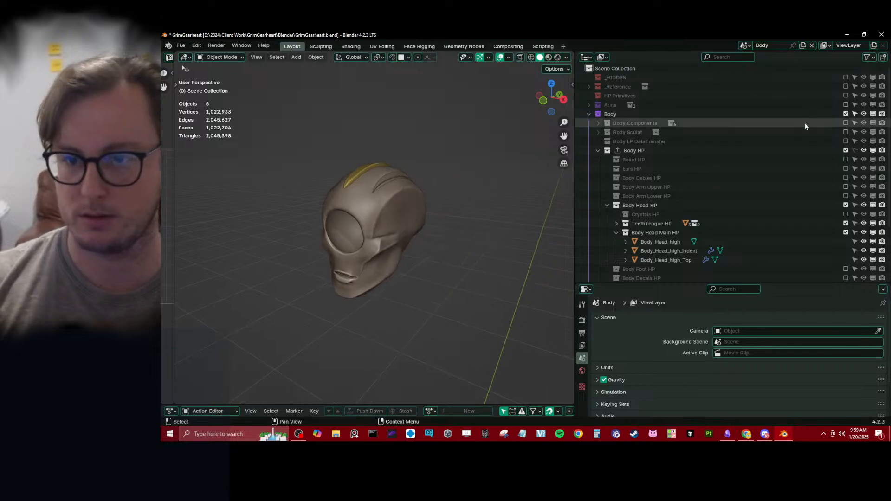
Make the Body HP collection selectable and focus on Body_Head_high to examine its eye area.
left_click(856, 151)
left_click(412, 242)
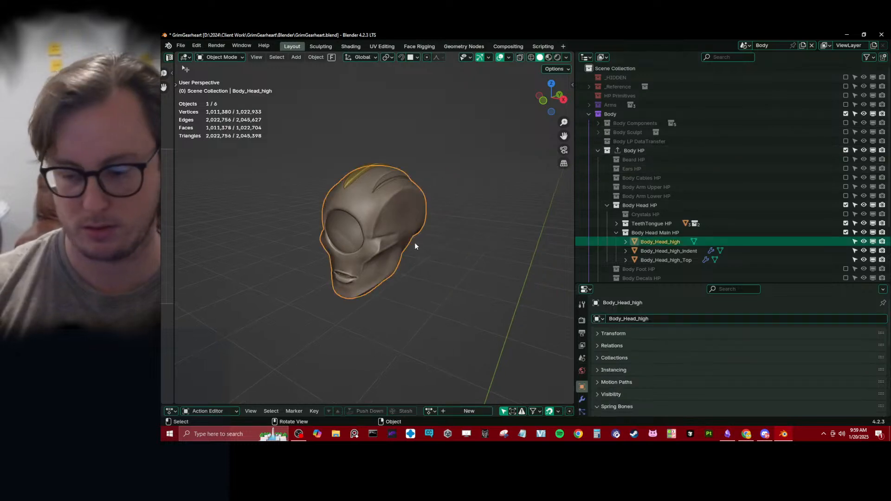
key("KP_Decimal")
mouse_move(415, 242)
middle_mouse_down()
mouse_move(380, 252)
mouse_move(447, 221)
mouse_move(404, 233)
mouse_move(380, 260)
mouse_move(483, 253)
mouse_move(421, 236)
mouse_move(436, 226)
mouse_move(476, 237)
mouse_move(478, 219)
mouse_move(427, 209)
mouse_move(399, 233)
mouse_move(427, 241)
middle_mouse_up()
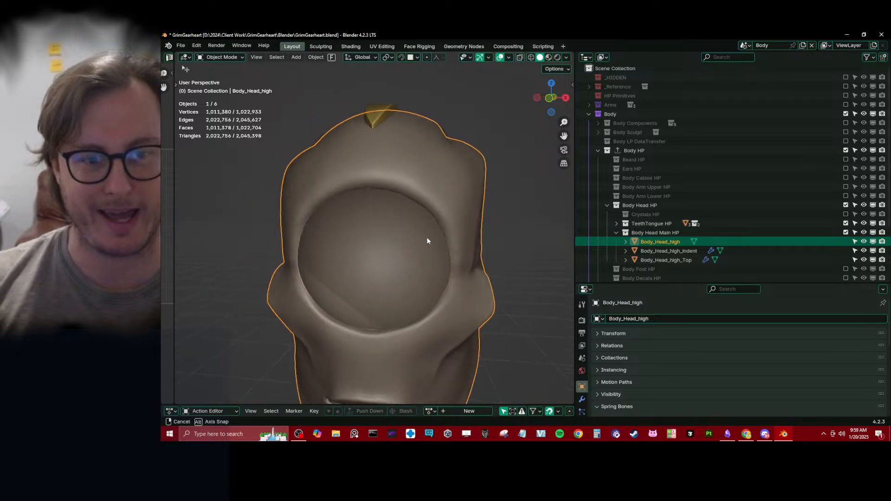
scroll(427, 241, "up", 2)
middle_click_drag(297, 225, 306, 221)
scroll(380, 211, "down", 8)
middle_click_drag(380, 211, 399, 217)
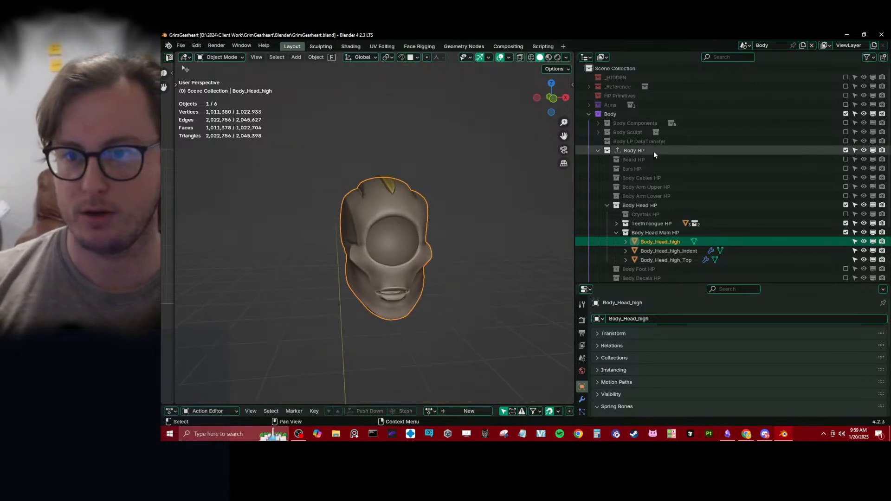
Deselect the high-poly head, show it in front view and save the file.
left_click(483, 328)
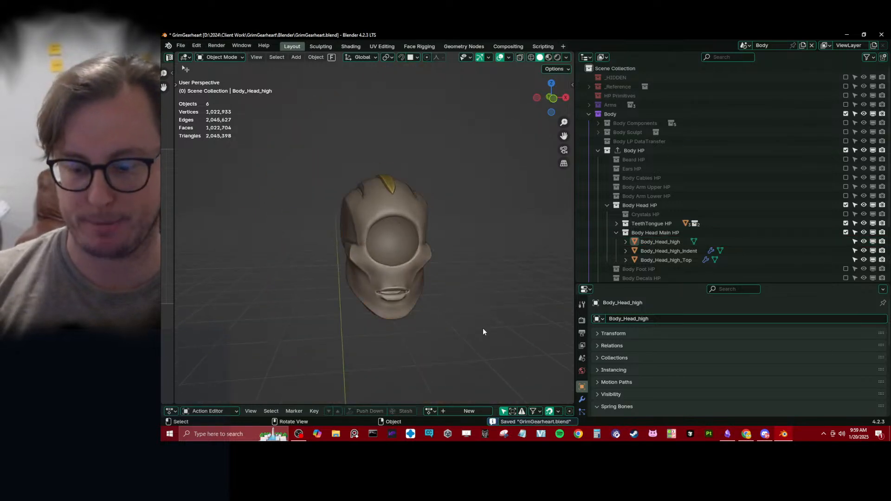
key("KP_1")
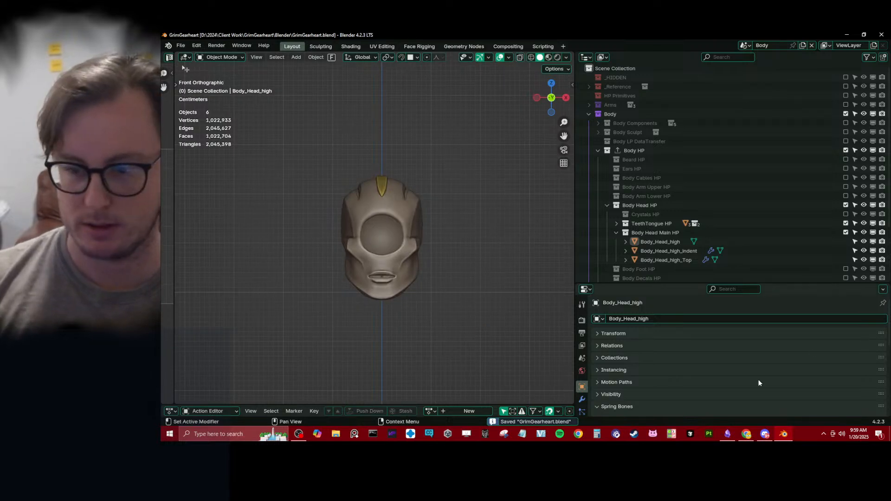
left_click(750, 437)
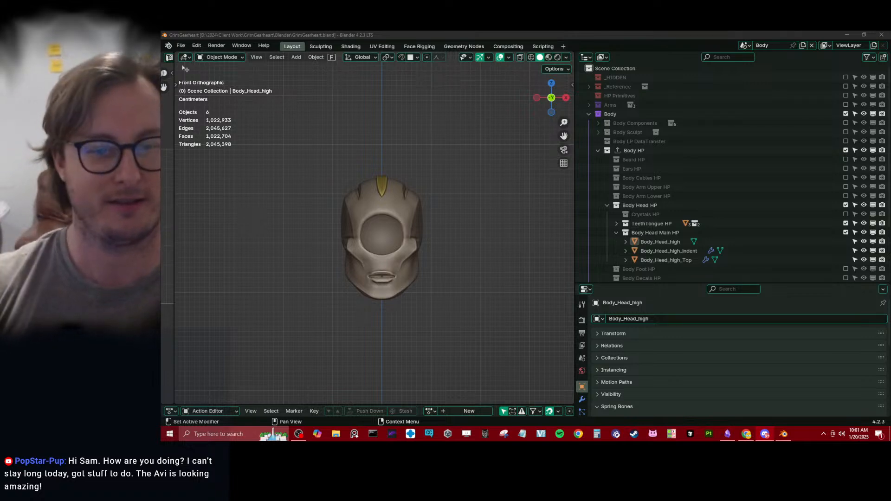
Smooth out the eye-area vertex selection of Body_Head_high in Edit Mode by growing it and shrinking it again.
middle_click_drag(358, 228, 408, 229)
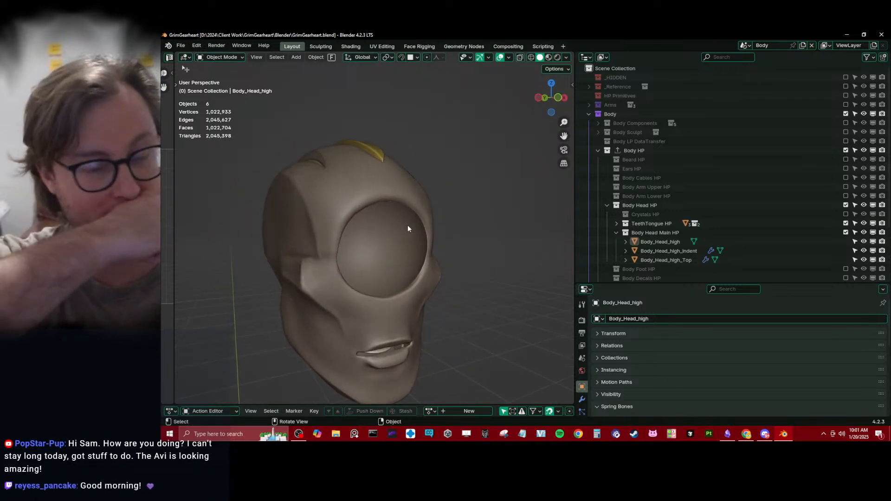
mouse_move(403, 231)
middle_mouse_down()
mouse_move(465, 239)
mouse_move(373, 234)
mouse_move(327, 243)
mouse_move(377, 247)
mouse_move(350, 226)
mouse_move(332, 228)
mouse_move(404, 229)
mouse_move(388, 245)
mouse_move(325, 227)
mouse_move(385, 214)
middle_mouse_up()
left_click(354, 222)
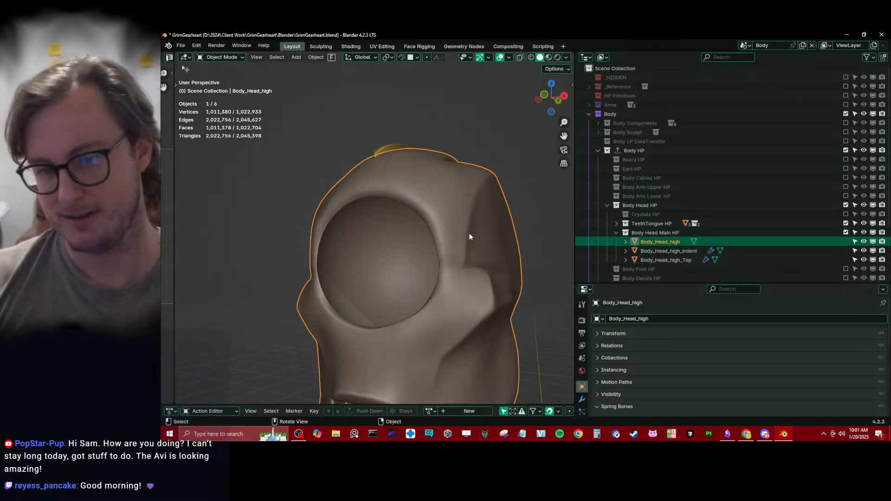
key("Tab")
middle_click_drag(467, 237, 390, 220)
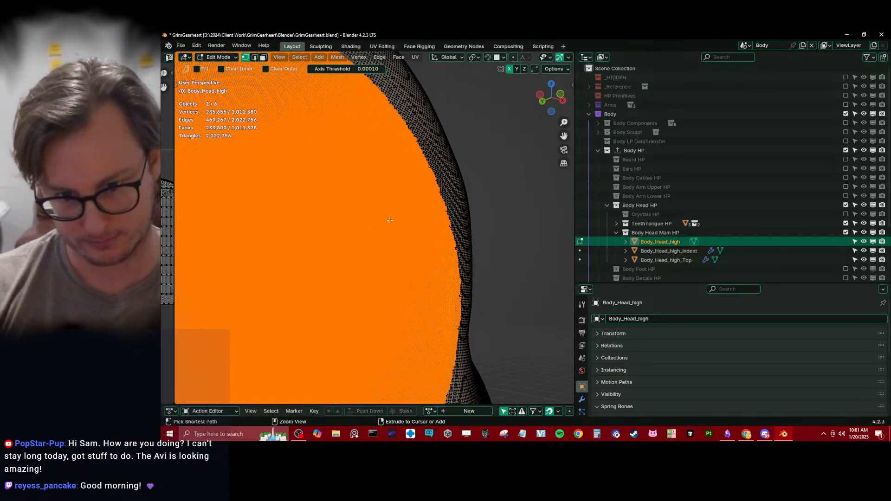
key("ctrl+KP_Add")
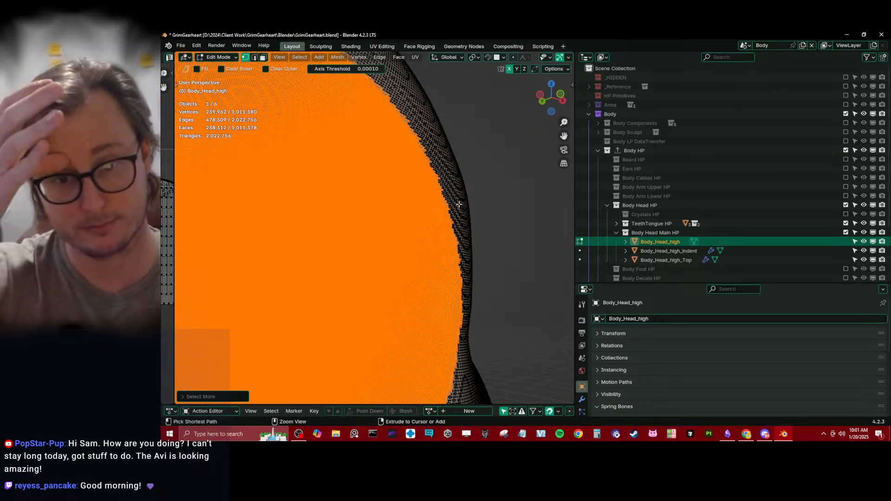
key("ctrl+KP_Subtract")
scroll(459, 204, "down", 6)
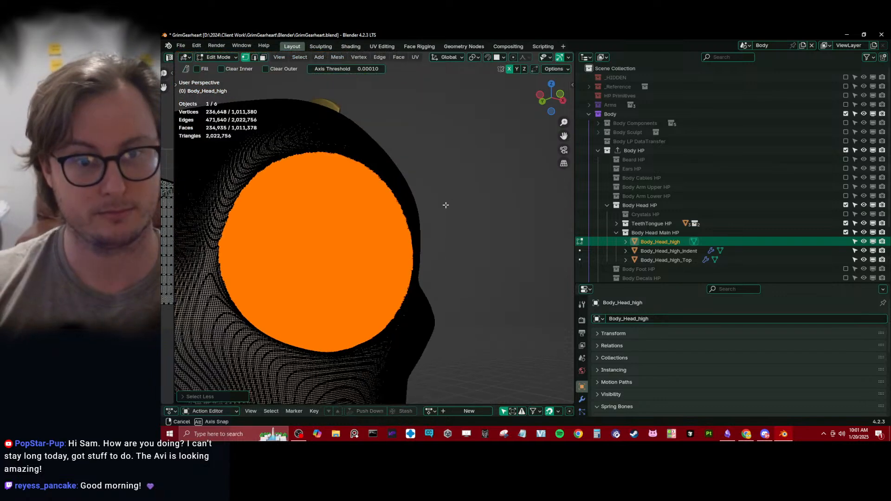
key("Tab")
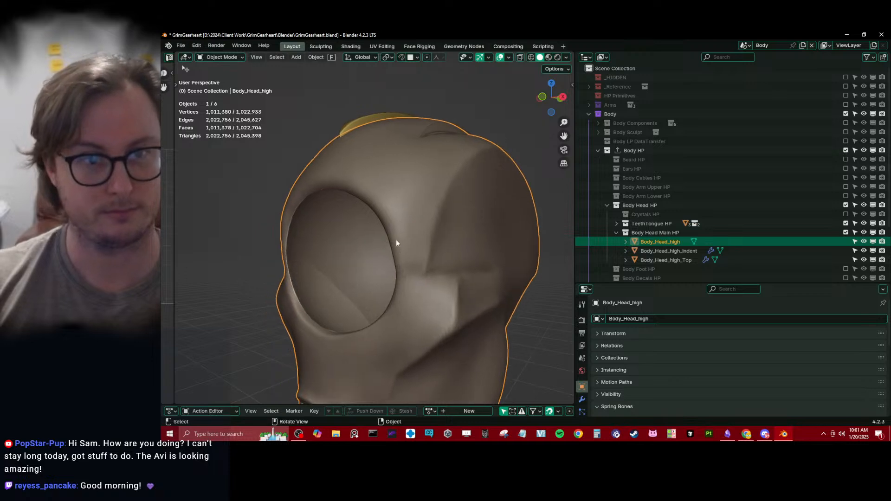
Create a face set on Body_Head_high in Sculpt Mode from its Edit Mode eye-area selection.
left_click(316, 57)
key("ctrl+Tab")
left_click(357, 216)
left_click(322, 57)
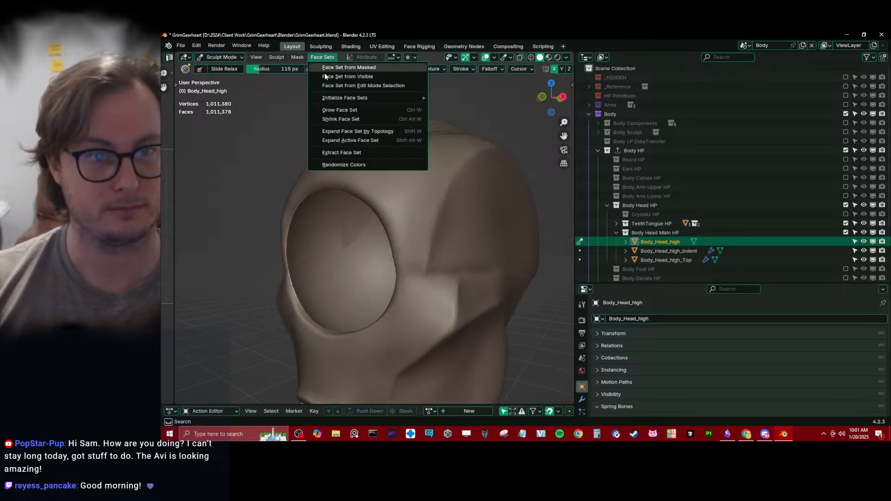
left_click(352, 87)
middle_click_drag(495, 289, 470, 101)
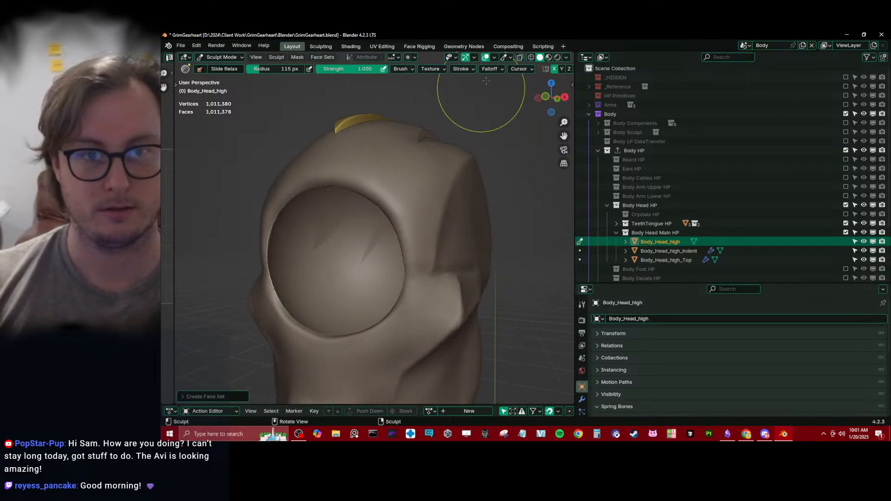
Enable the Face Sets overlay in Sculpt Mode and examine the eye area's face-set border.
left_click(511, 57)
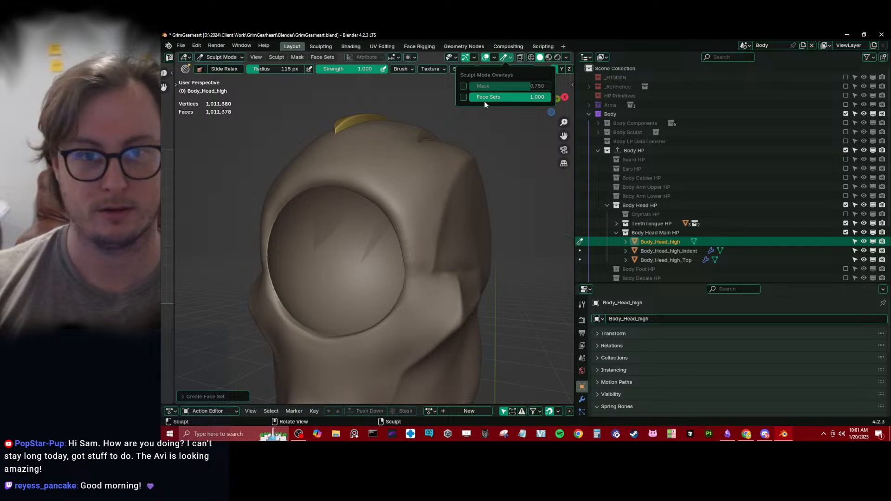
left_click(464, 98)
mouse_move(465, 107)
middle_mouse_down()
mouse_move(437, 215)
mouse_move(452, 189)
middle_mouse_up()
scroll(436, 227, "up", 2)
mouse_move(416, 226)
middle_mouse_down()
mouse_move(440, 209)
mouse_move(441, 228)
mouse_move(453, 204)
mouse_move(369, 212)
mouse_move(401, 214)
mouse_move(408, 223)
mouse_move(386, 172)
middle_mouse_up()
scroll(402, 214, "up", 3)
mouse_move(390, 204)
middle_mouse_down()
mouse_move(345, 210)
mouse_move(434, 216)
mouse_move(393, 222)
mouse_move(410, 264)
middle_mouse_up()
scroll(392, 217, "down", 4)
mouse_move(410, 264)
middle_mouse_down()
mouse_move(358, 255)
mouse_move(431, 254)
middle_mouse_up()
Return Body_Head_high to Object Mode in front view and save the file.
key("KP_1")
key("ctrl+Tab")
key("4")
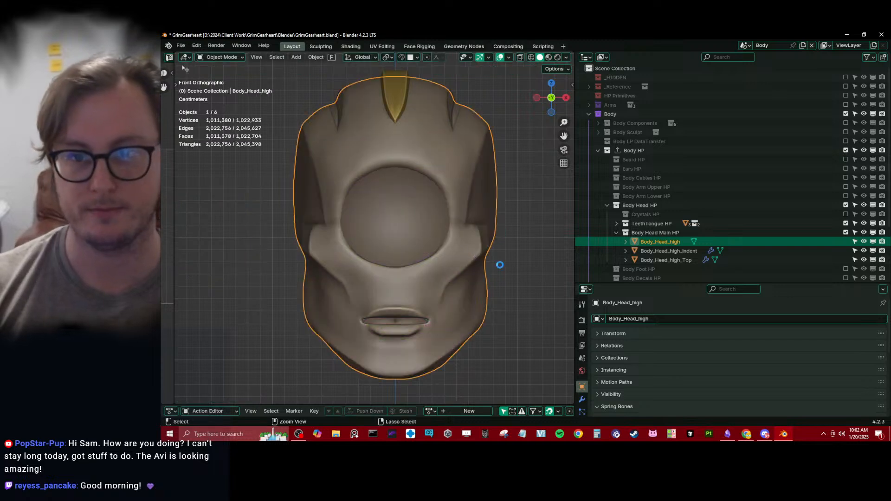
key("ctrl+s")
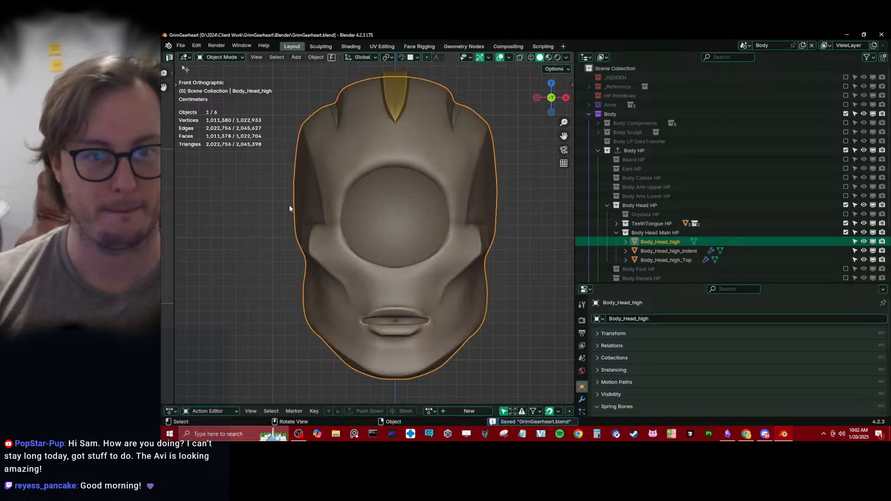
Include the _Reference collection and select the front reference image that covers the head.
left_click(846, 87)
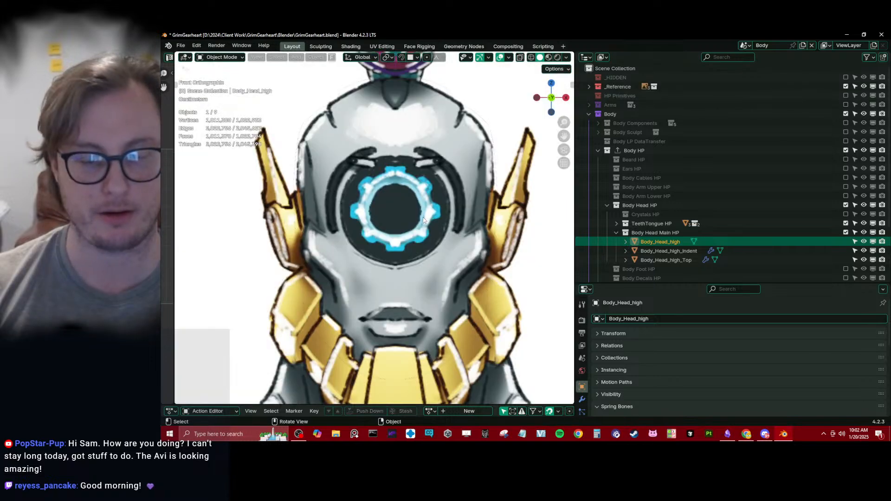
key("ctrl+space")
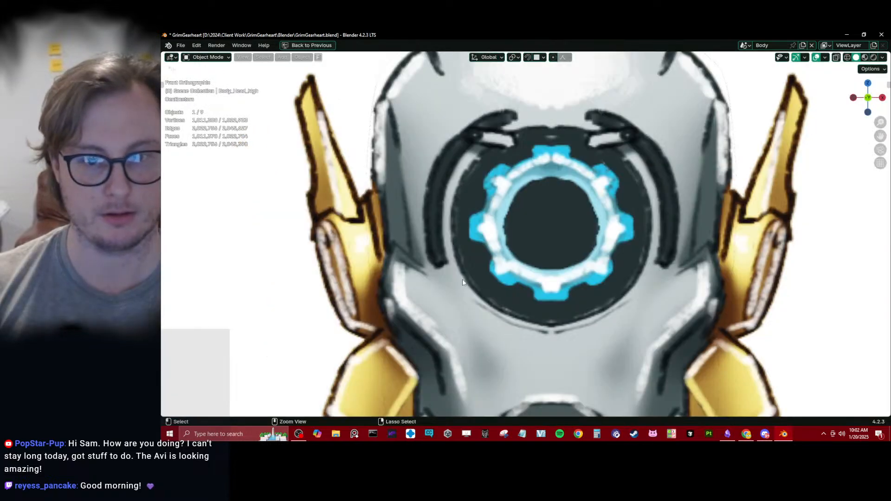
key("ctrl+space")
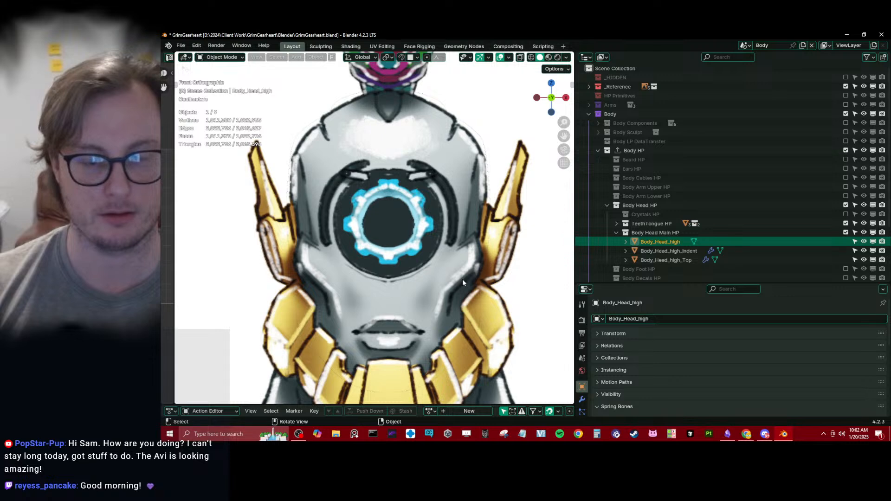
scroll(414, 228, "down", 5)
left_click(420, 236)
scroll(601, 397, "down", 5)
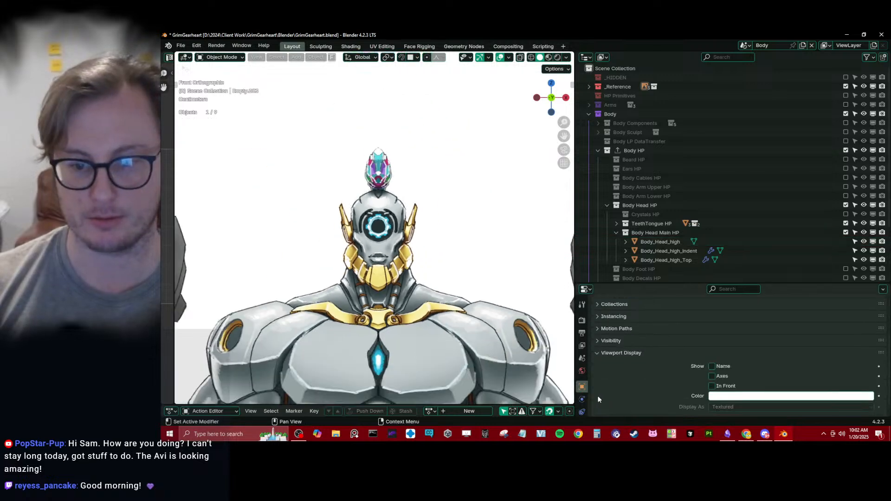
Expand the _Reference collection and show the image settings of Empty.003.
scroll(389, 222, "up", 5)
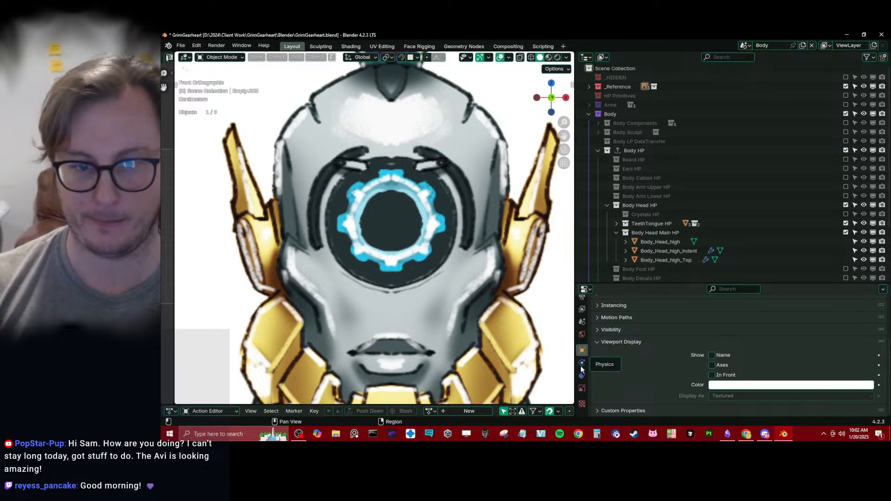
scroll(583, 362, "up", 3)
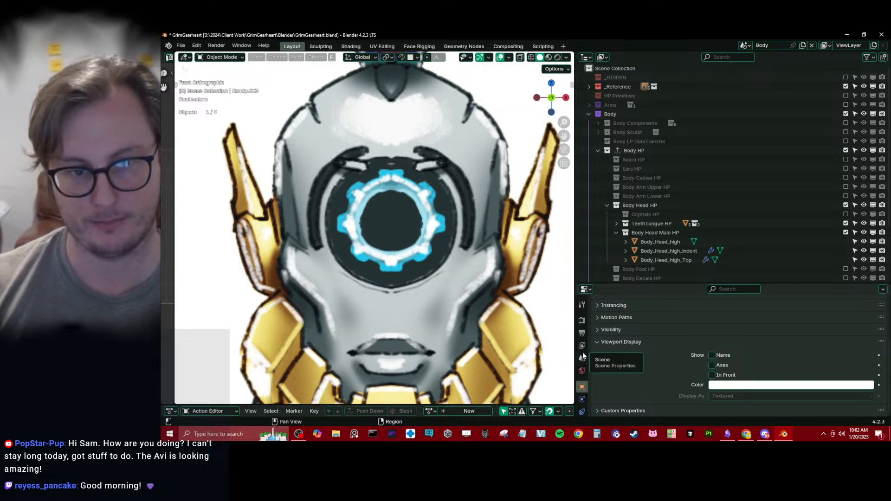
scroll(583, 346, "down", 3)
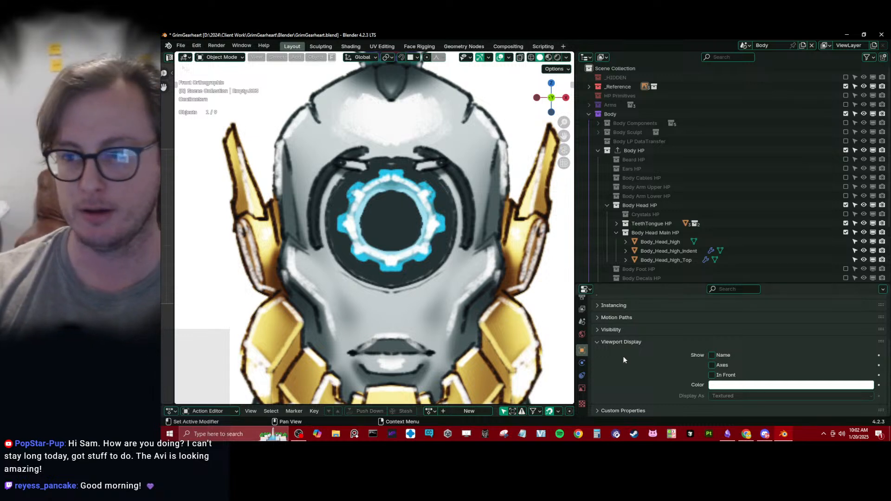
left_click_drag(609, 283, 609, 216)
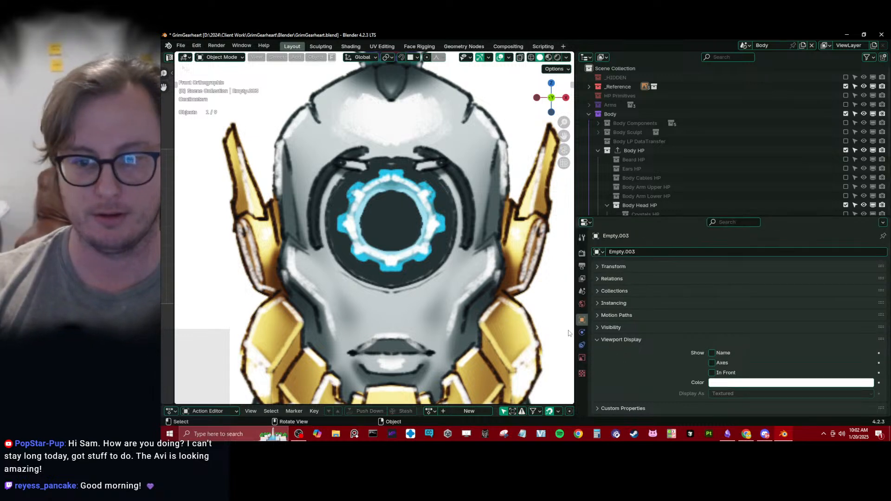
scroll(661, 173, "down", 8)
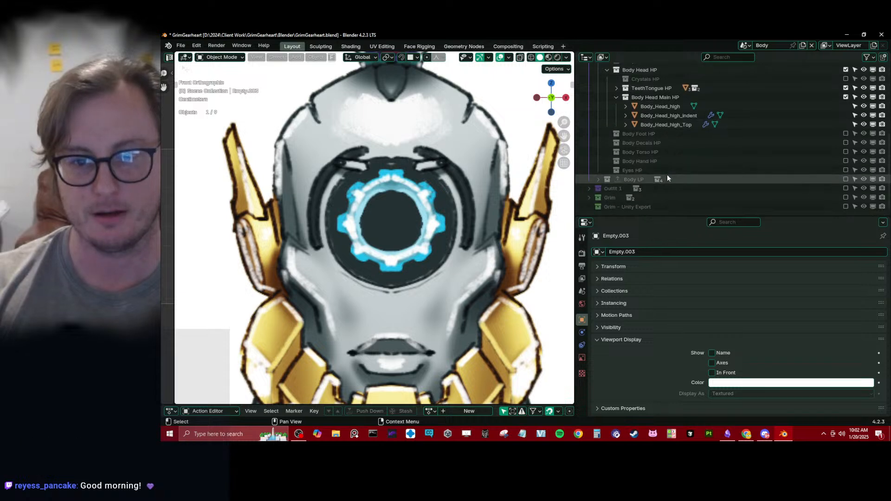
scroll(669, 175, "up", 2)
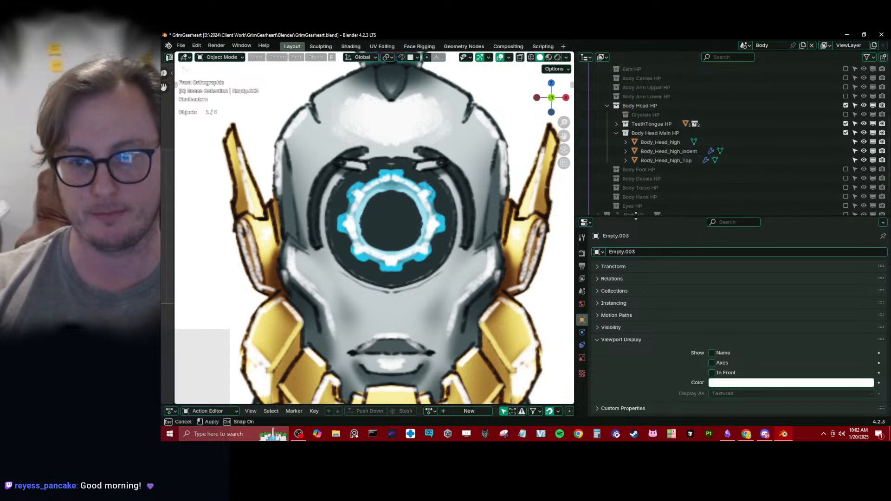
left_click_drag(638, 216, 641, 370)
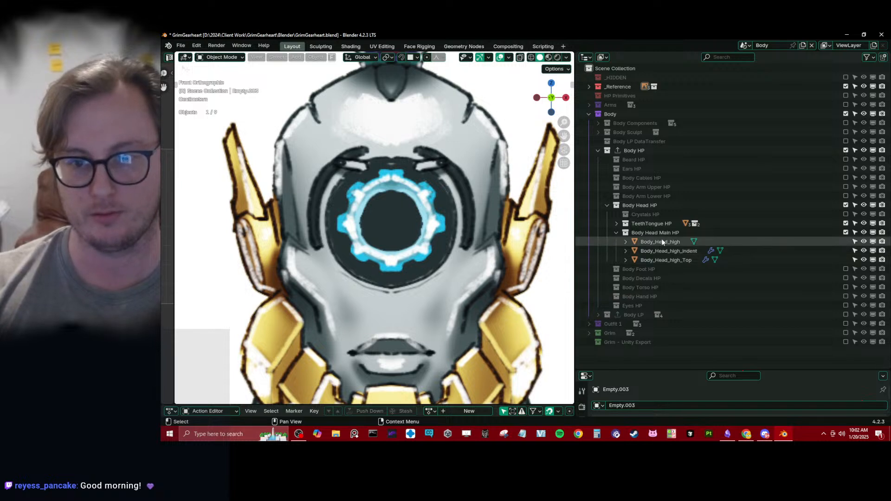
left_click(588, 87)
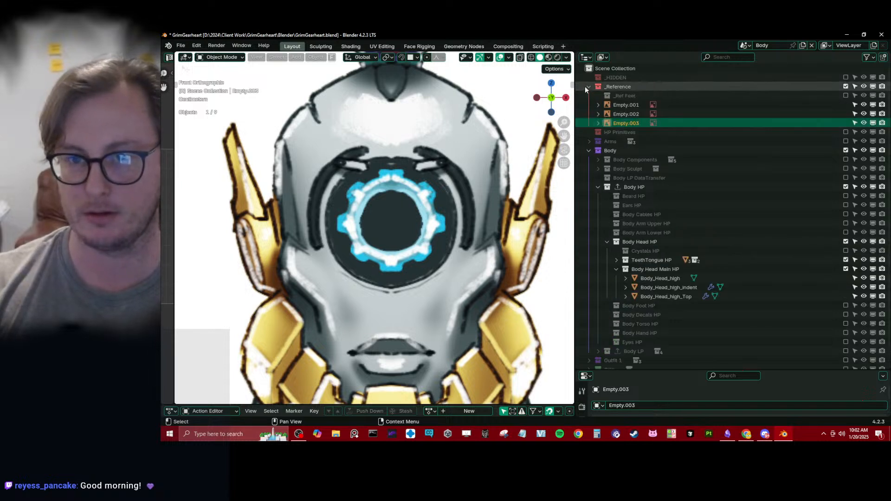
left_click(412, 177)
left_click(241, 230)
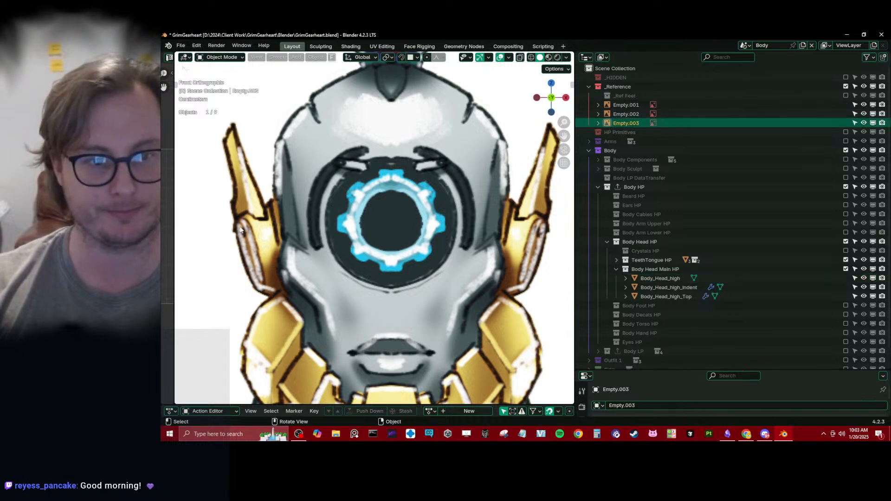
left_click_drag(611, 371, 614, 180)
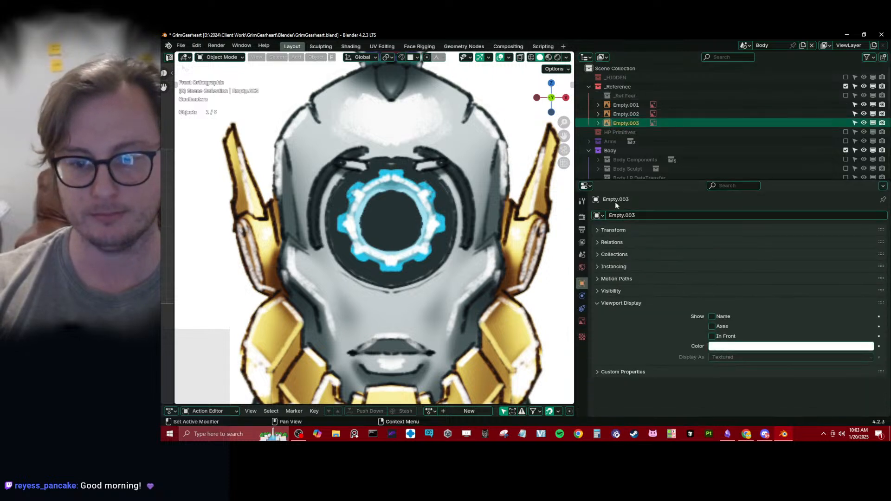
left_click(582, 321)
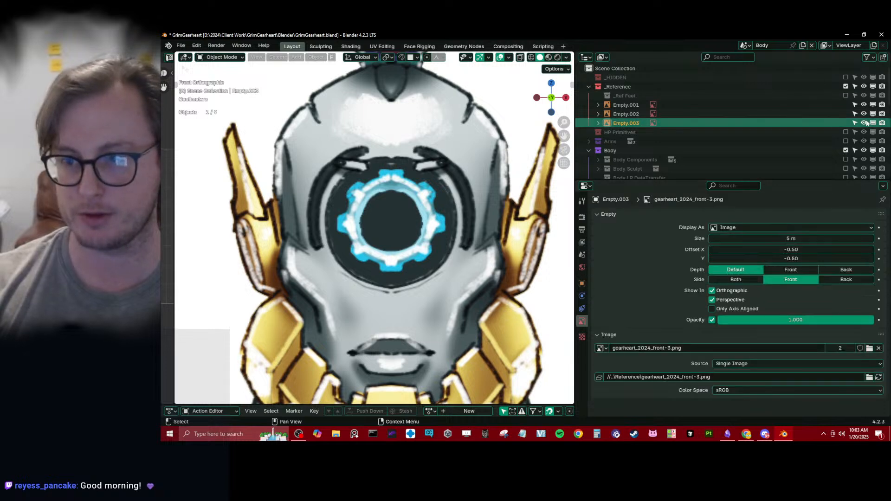
Hide the Empty.003 reference image and duplicate Empty.001 in place.
key("h")
left_click(251, 243)
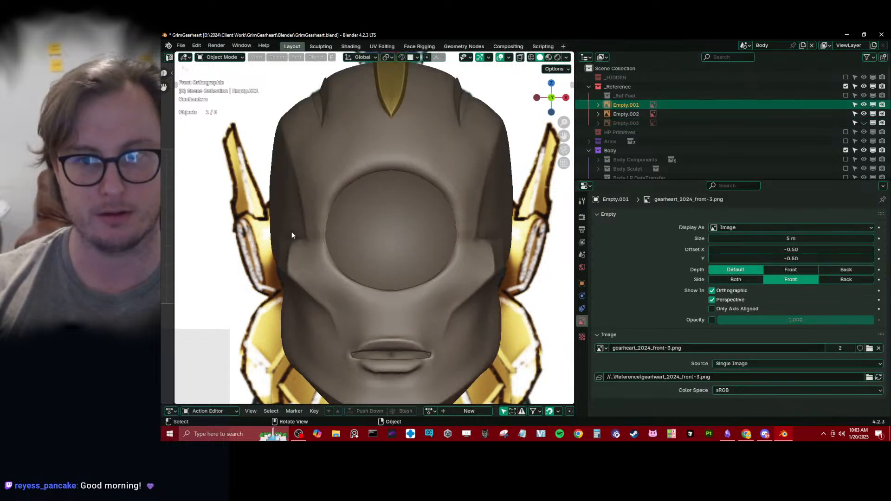
scroll(329, 227, "down", 6)
scroll(385, 219, "down", 4)
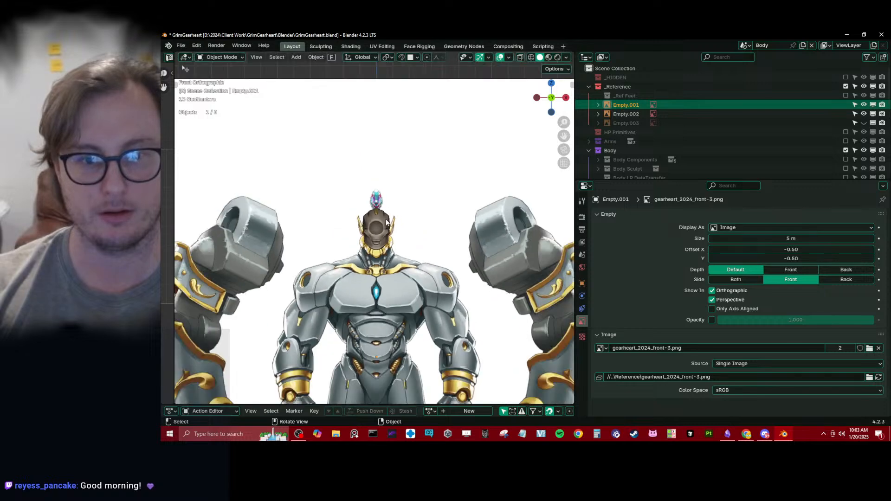
key("shift+d")
right_click(455, 217)
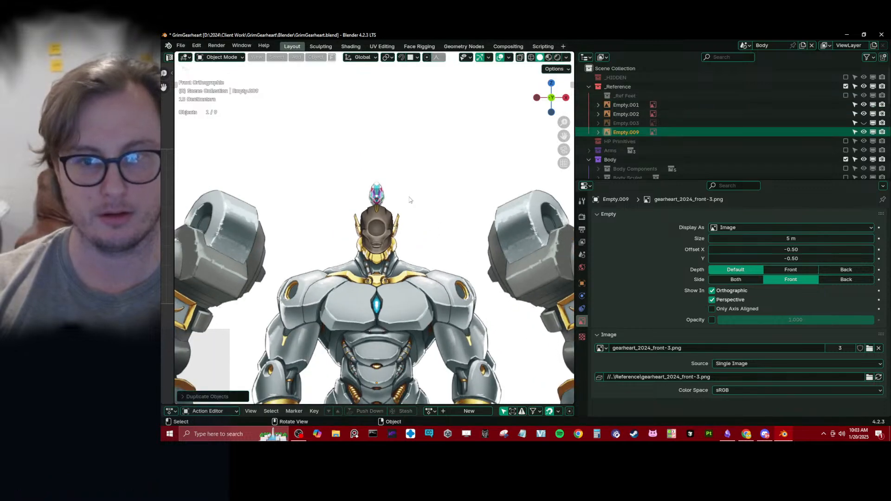
Move the duplicated reference image along Y and X so its drawn face sits beside the head mesh.
middle_click_drag(410, 198, 431, 238)
key("g")
key("y")
left_click(420, 238)
key("KP_1")
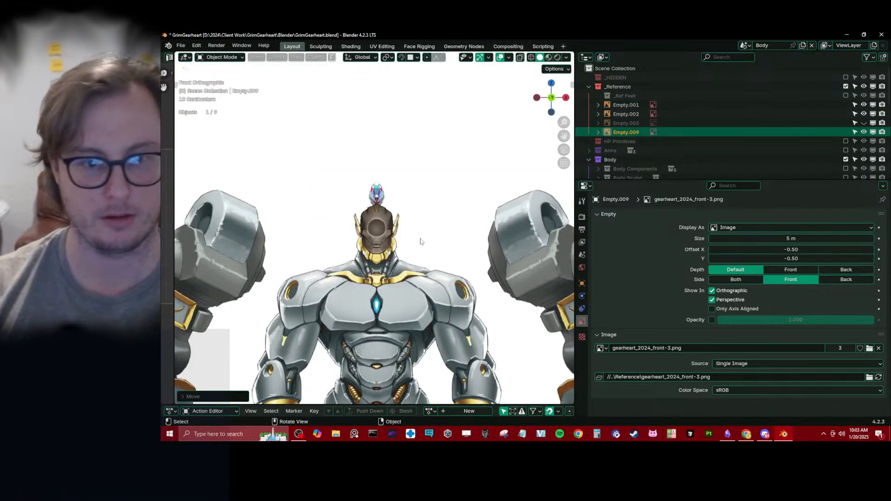
scroll(469, 241, "up", 4)
key("g")
key("x")
left_click(432, 242)
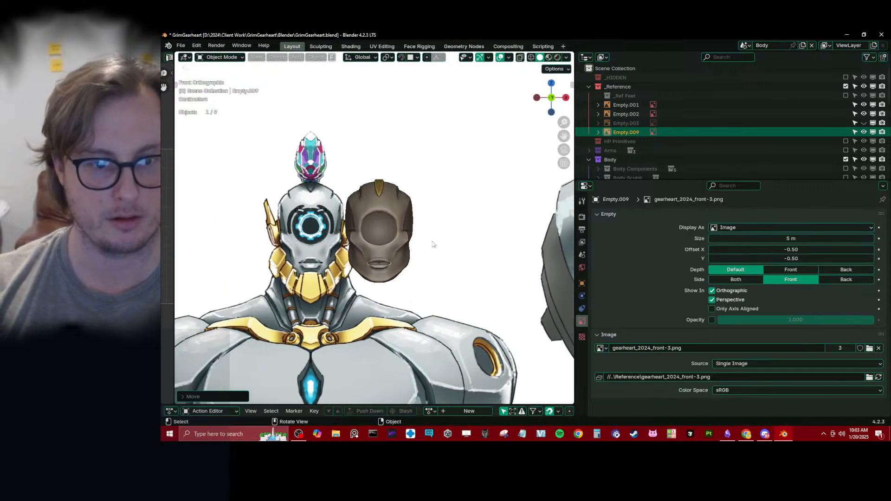
Compare the head mesh's eye area with the reference face from the front and from the side.
scroll(338, 230, "up", 6)
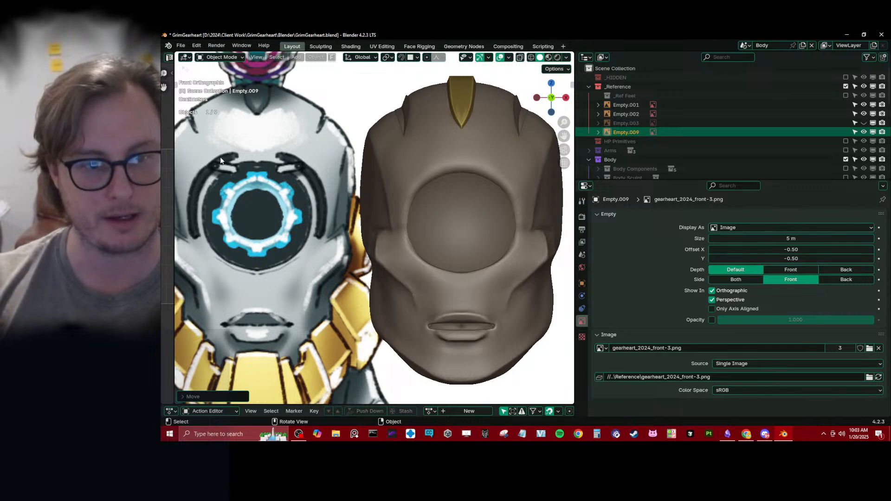
scroll(412, 195, "down", 5)
middle_click_drag(412, 195, 364, 197)
scroll(357, 196, "up", 5)
scroll(367, 191, "down", 4)
scroll(411, 272, "down", 3)
middle_click_drag(411, 272, 414, 170)
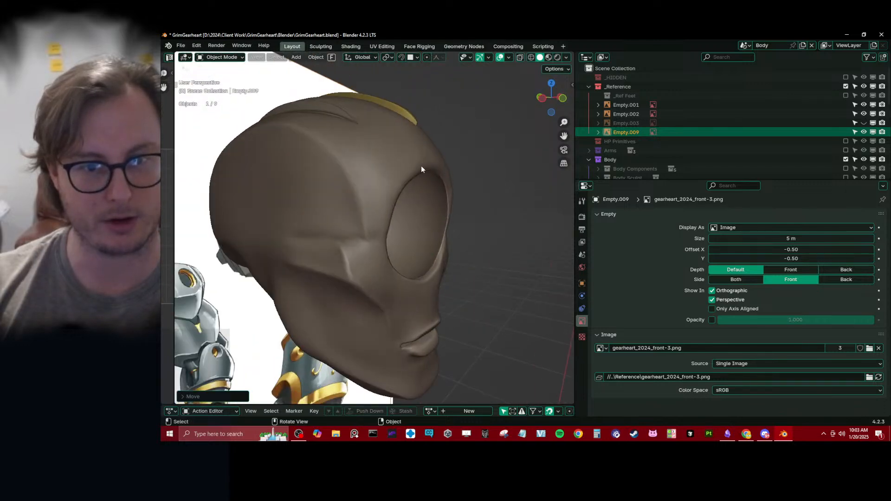
middle_click_drag(442, 204, 387, 205)
middle_click_drag(420, 312, 436, 252)
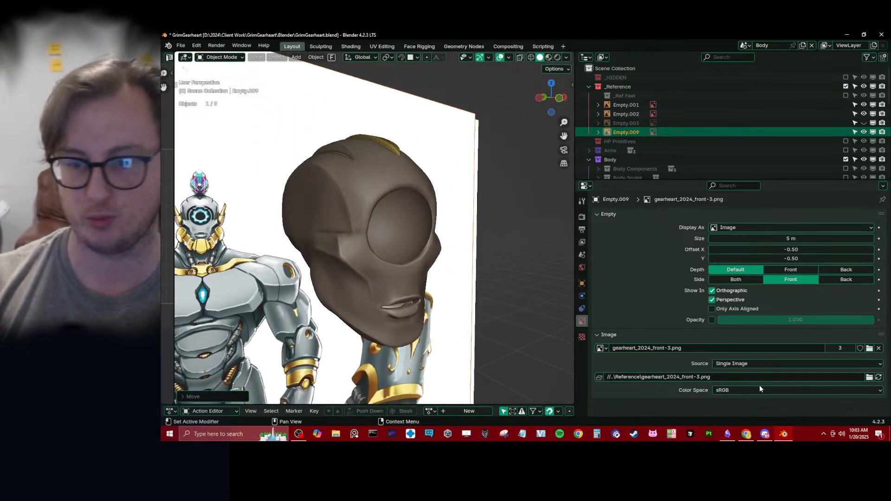
left_click(754, 439)
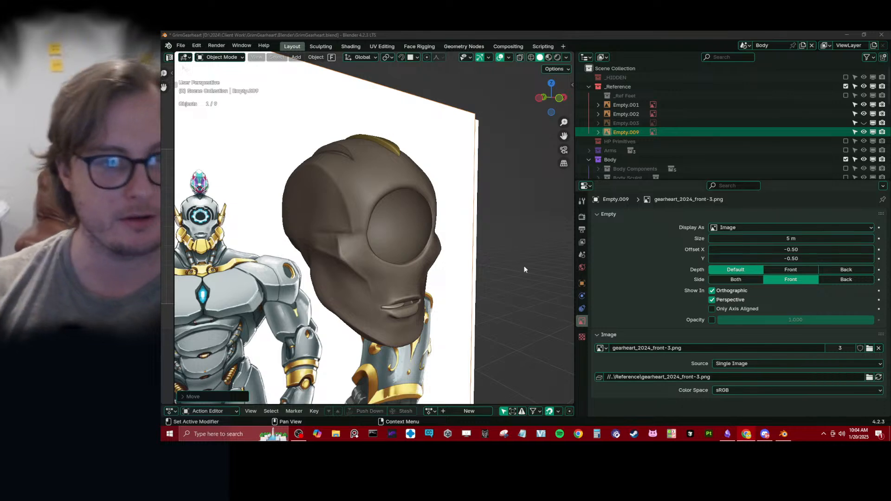
Put Body_Head_high in Sculpt Mode and choose the Multires Displacement Eraser brush.
left_click(349, 172)
mouse_move(349, 172)
middle_mouse_down()
mouse_move(346, 194)
mouse_move(379, 185)
middle_mouse_up()
key("ctrl+Tab")
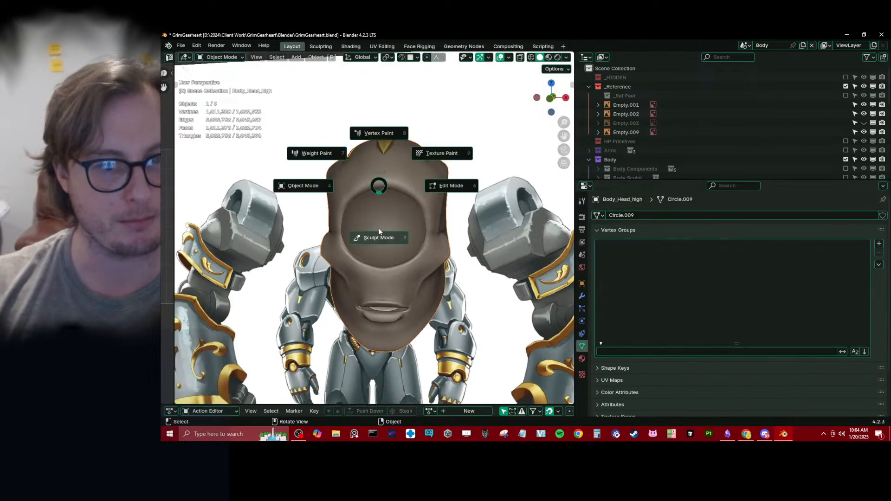
left_click(246, 284)
key("t")
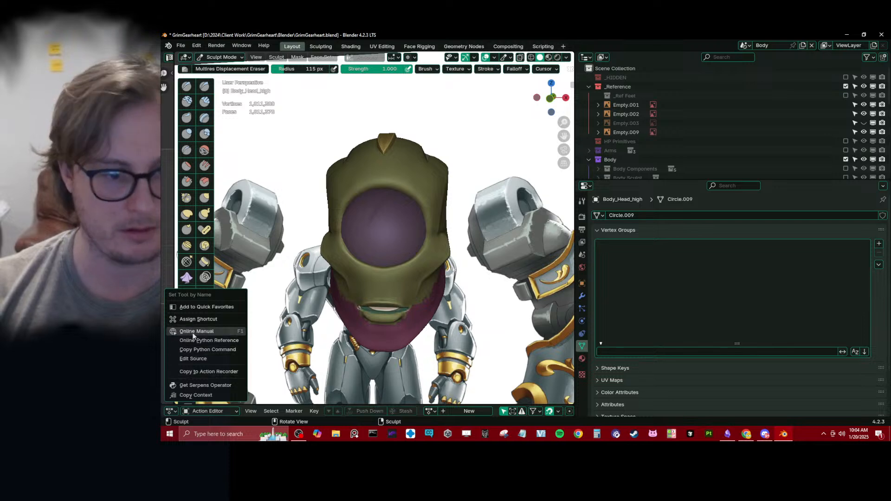
Open the online manual for the tool and search the web for "blender multiresolution eraser".
left_click(192, 332)
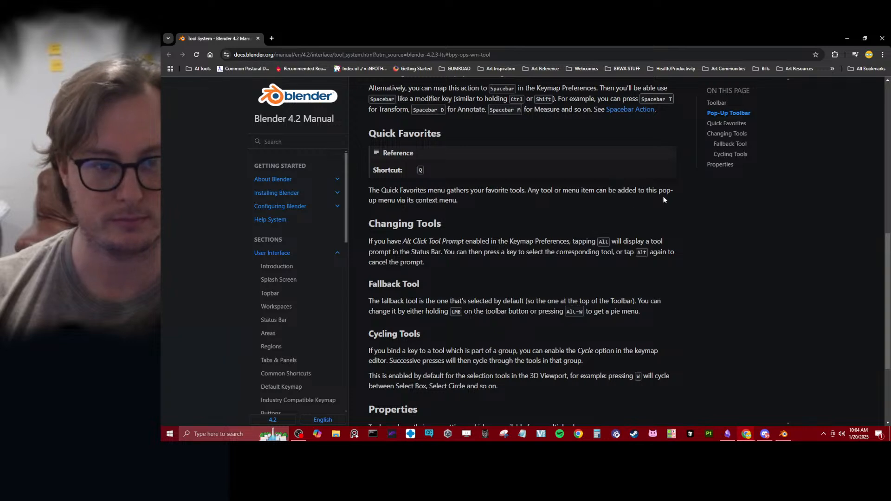
left_click(279, 54)
type("ble")
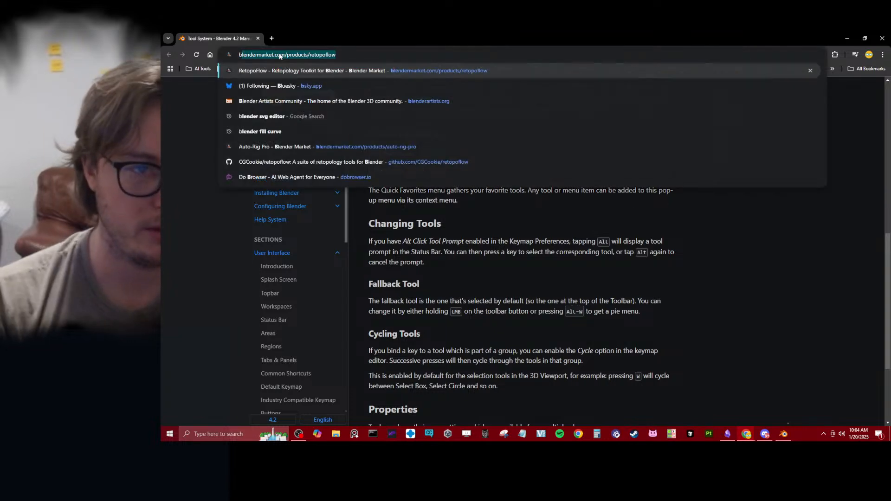
type("nder m")
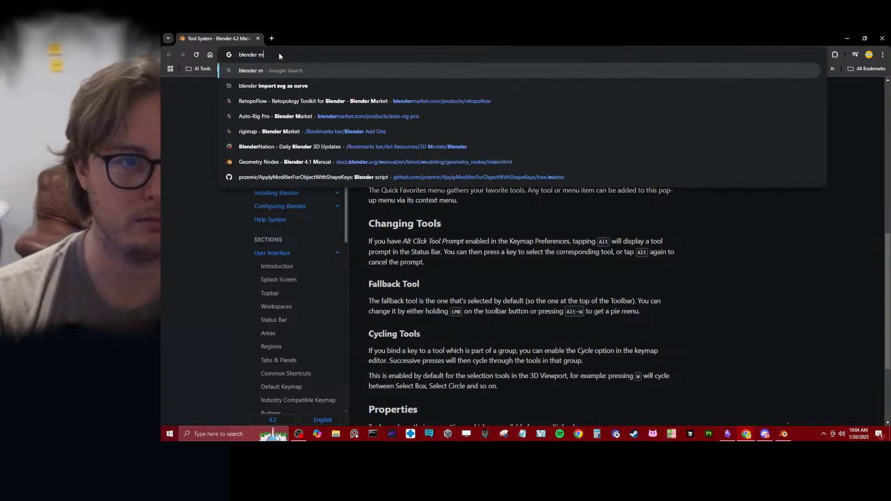
type("ultiresolution ")
type("eraser")
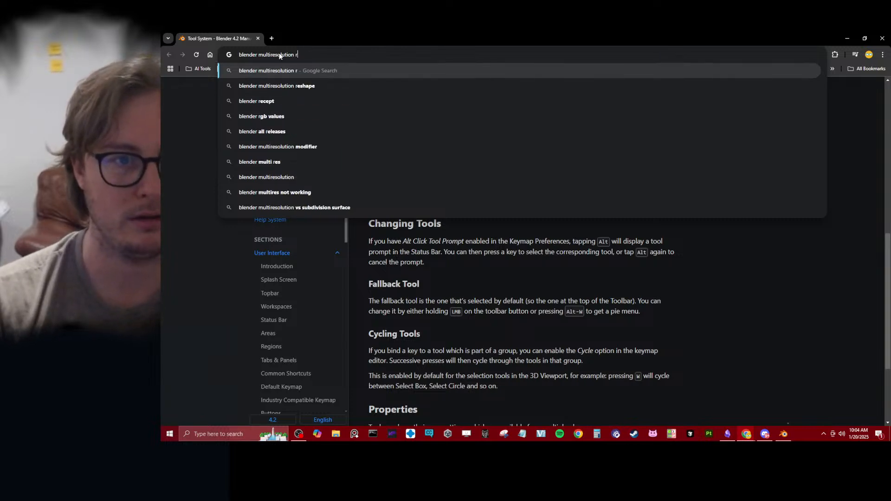
key("Return")
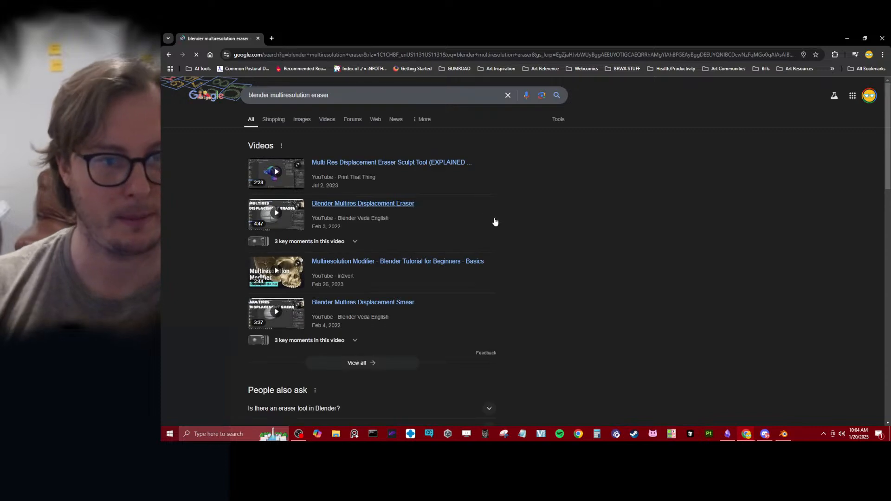
Open the Blender manual page on the Multires Displacement Eraser and read what the brush does.
scroll(487, 216, "down", 3)
scroll(561, 246, "down", 2)
left_click(353, 256)
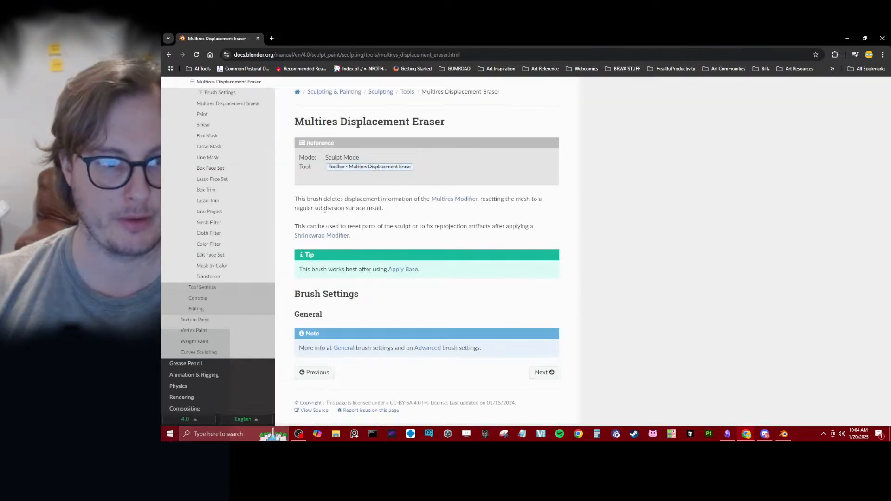
left_click_drag(384, 209, 296, 202)
left_click(417, 216)
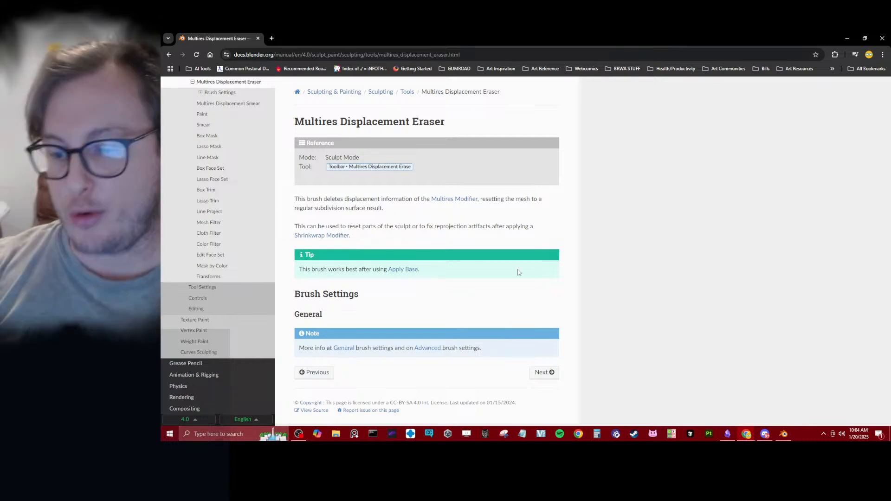
Switch to Obsidian, collapse Commissions, pin the Grimm Gearheart note and open Workflows & Processes from the Projects folder.
left_click(789, 433)
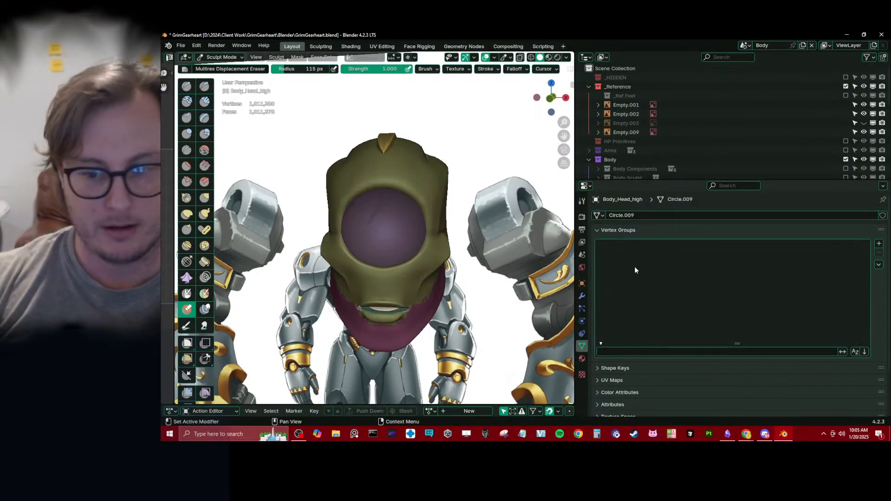
left_click(725, 434)
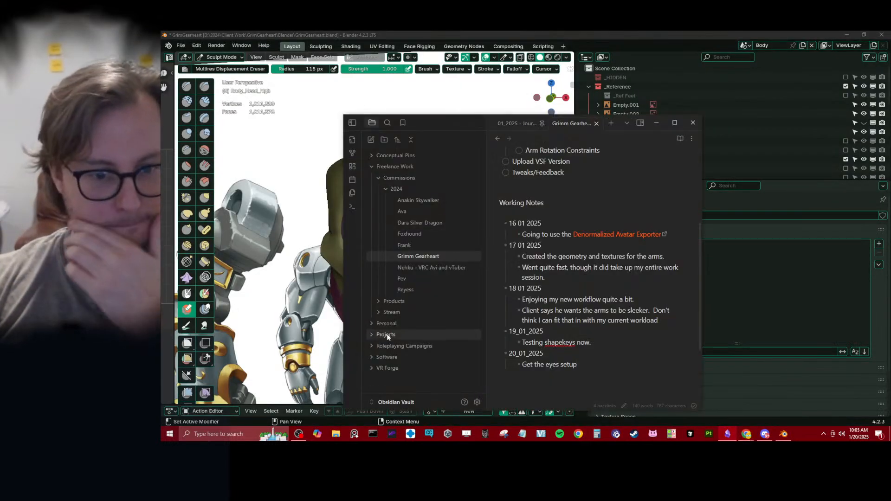
left_click(376, 176)
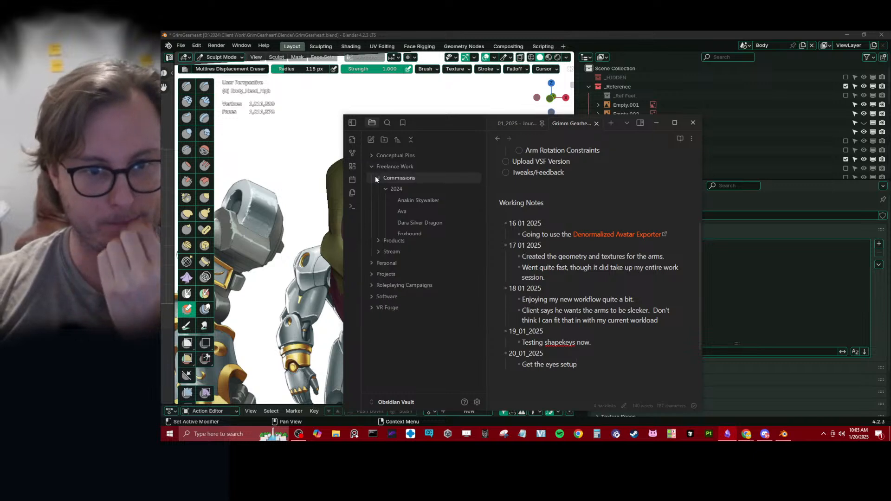
right_click(572, 122)
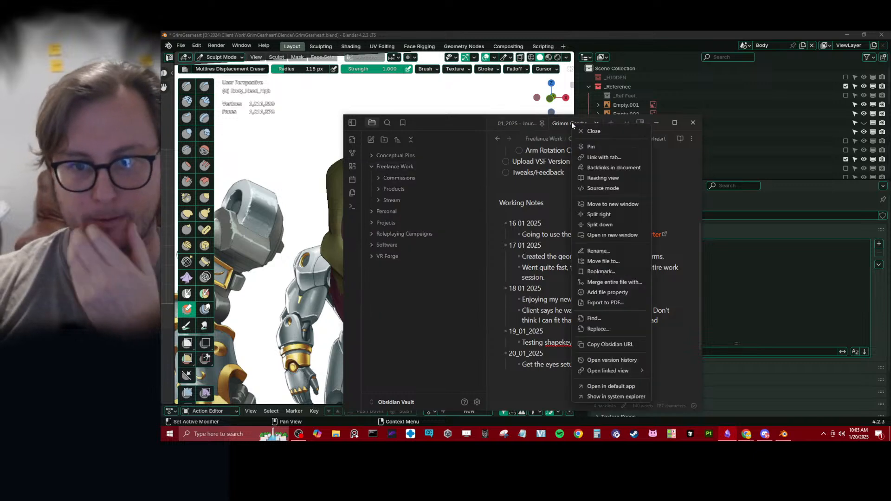
left_click(596, 144)
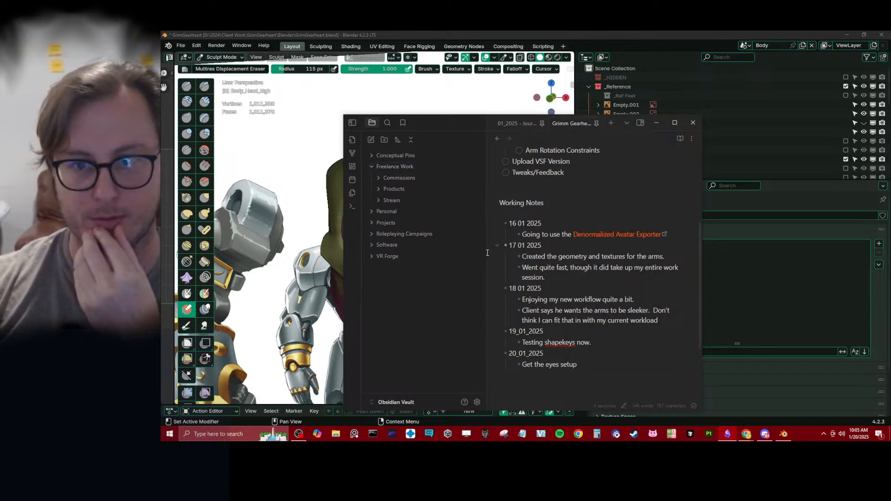
left_click(372, 222)
left_click(394, 267)
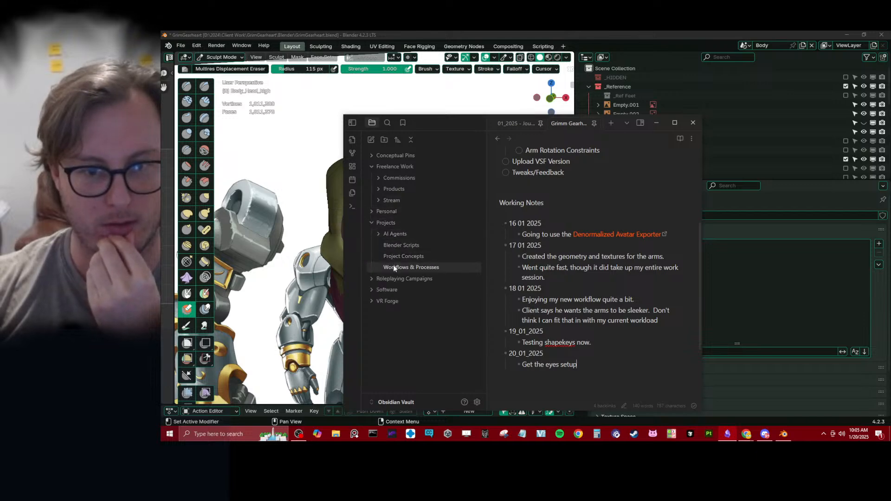
Add a new section titled "Multiresolution Workflow" below the Custom Blender to Unity Exporter section.
scroll(560, 250, "down", 4)
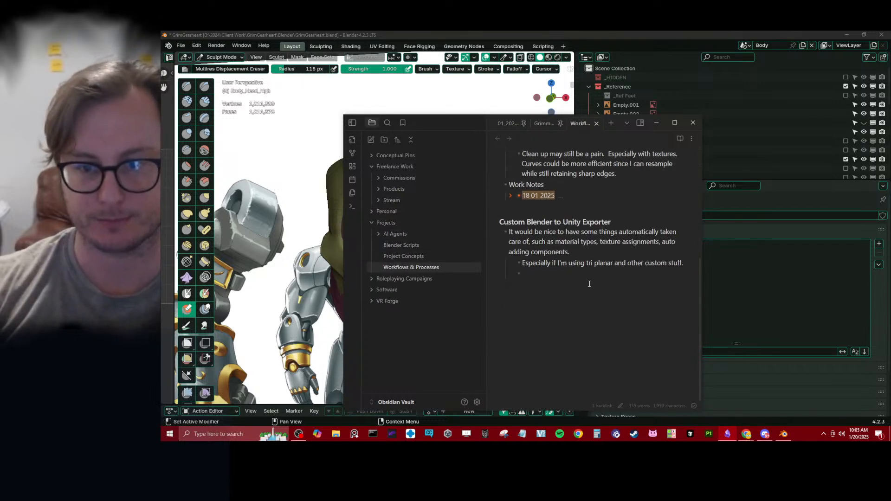
key("Return")
key("Return")
type("M")
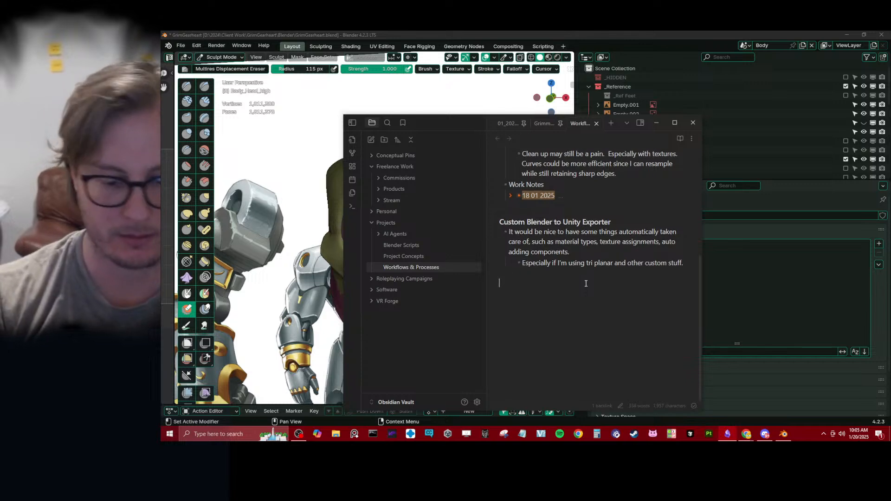
type("ultiResolution")
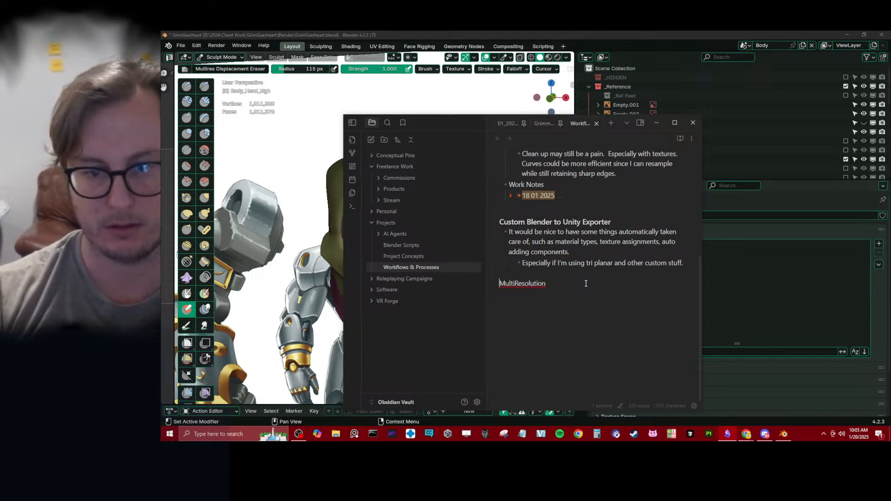
key("BackSpace")
type("r")
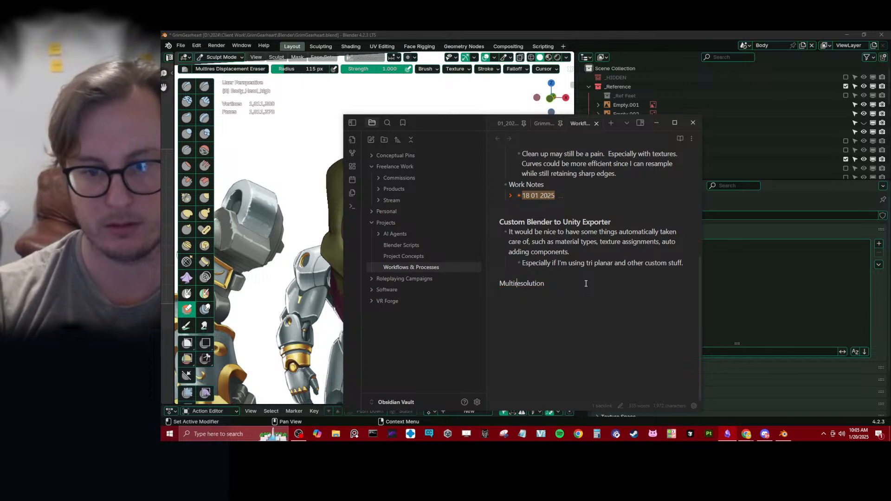
type("Workflow")
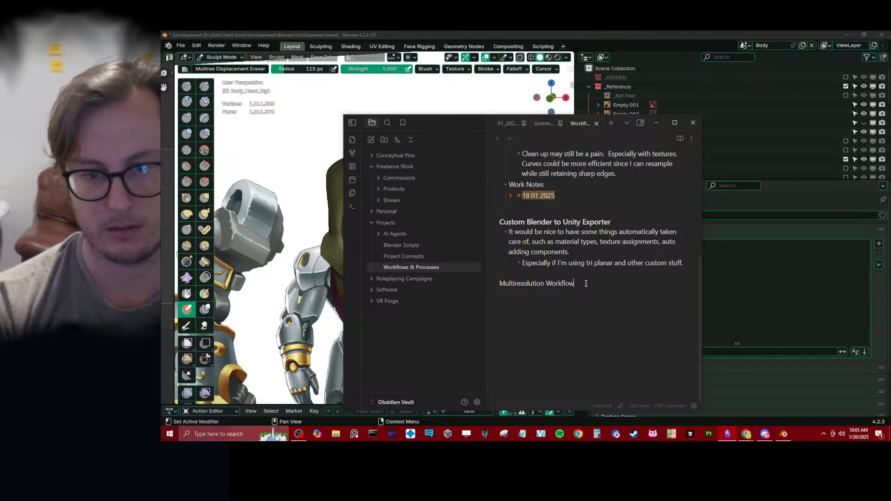
key("Return")
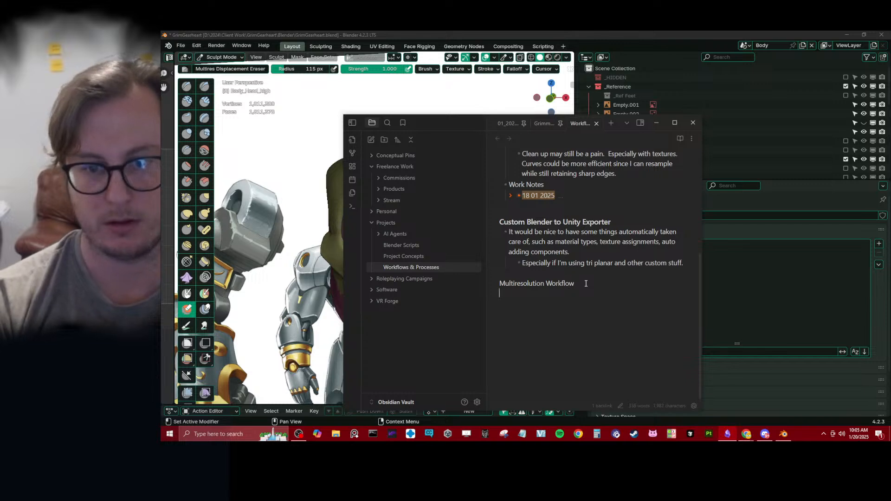
Add a "Multiresolution Eraser" bullet with sub-bullets noting the sculpt mode eraser returns the mesh to the subdivision result and could be essential for correcting errors.
right_click(569, 295)
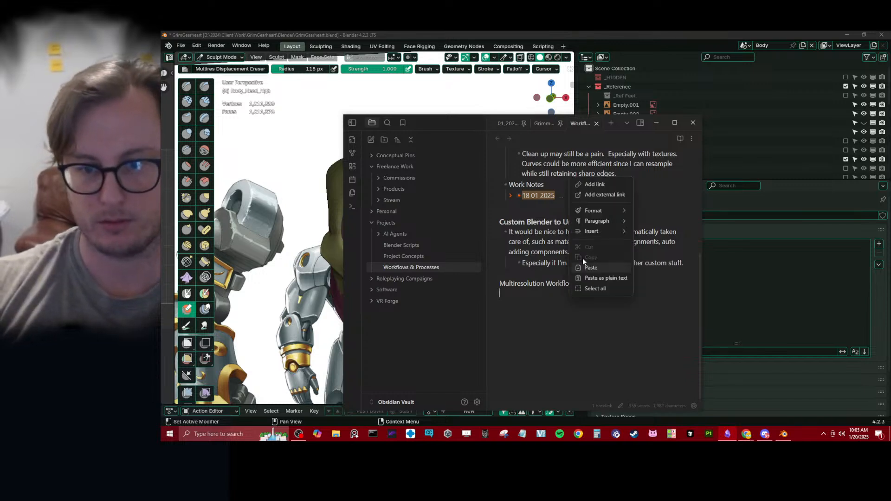
mouse_move(587, 222)
left_click(659, 223)
type("The")
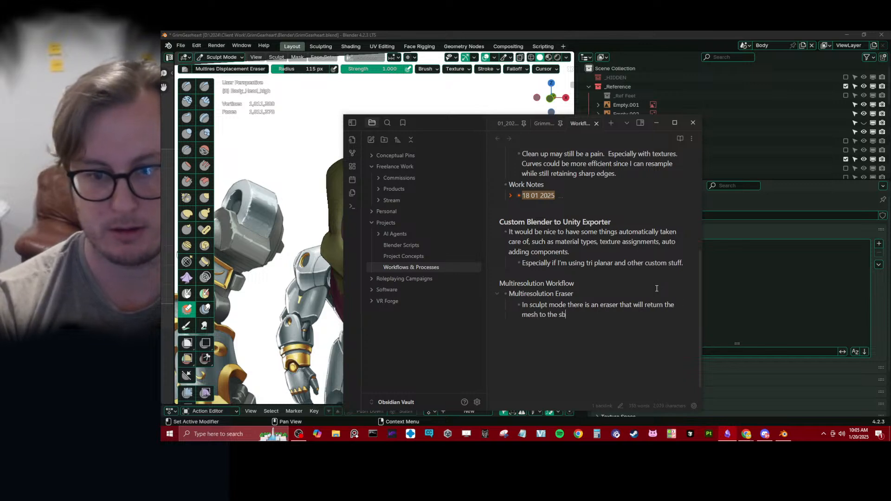
type("bdiv result")
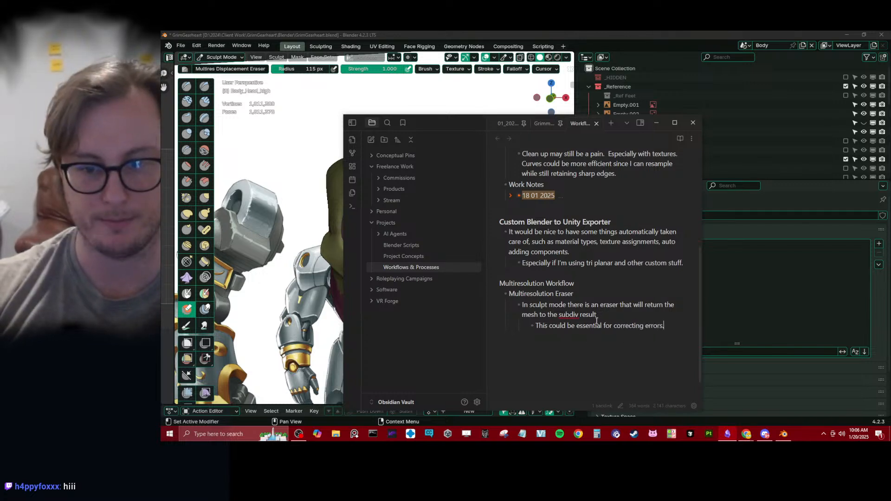
double_click(568, 314)
type("subdivision")
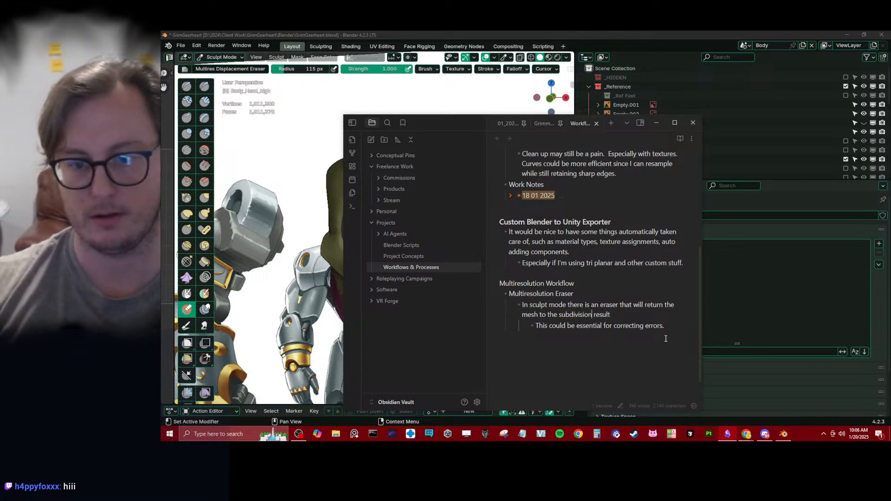
Format the "Multiresolution Workflow" line as Heading 1.
triple_click(548, 280)
right_click(549, 280)
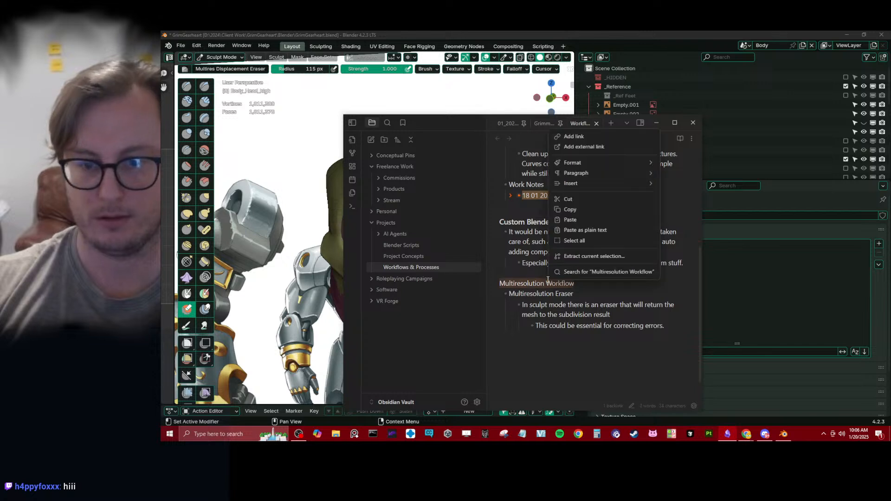
mouse_move(629, 170)
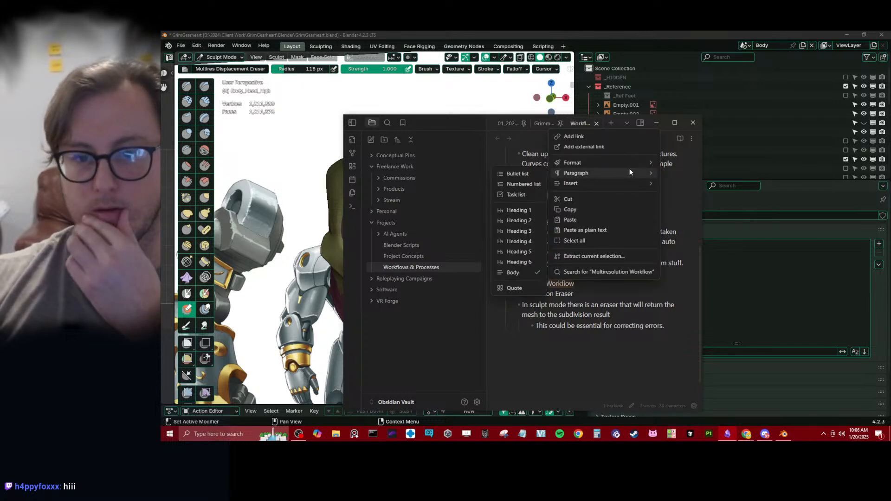
left_click(500, 205)
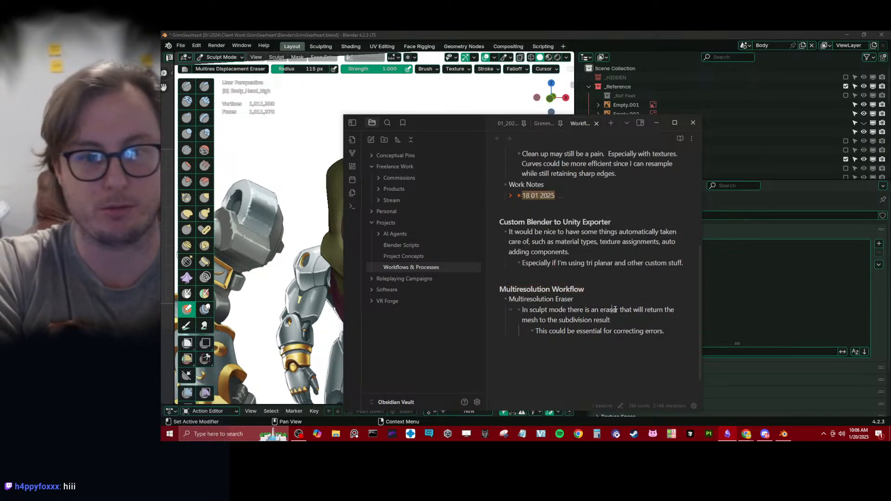
Return to Blender and save the GrimGearheart file.
left_click(584, 32)
middle_click_drag(436, 195, 446, 223)
scroll(399, 203, "down", 4)
scroll(399, 203, "up", 6)
key("ctrl+s")
scroll(427, 203, "down", 4)
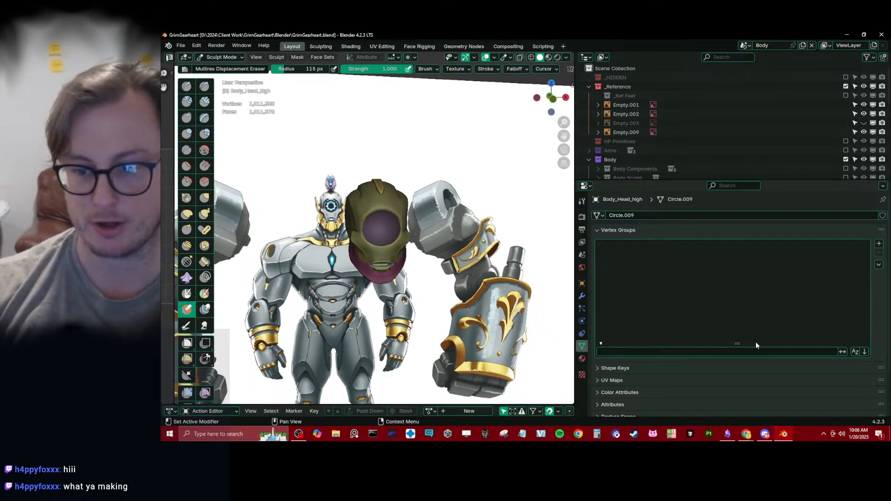
Start Unity Hub and compare the head mesh with the reference face in Blender's front view.
left_click(448, 434)
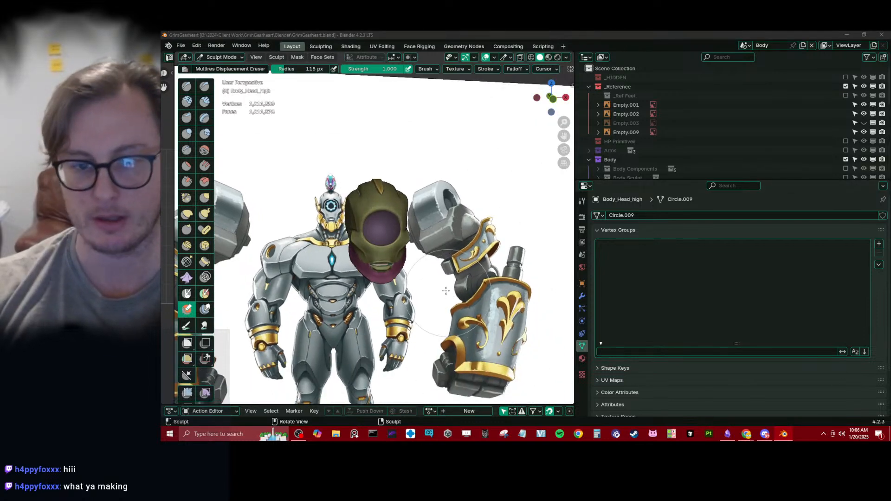
middle_click_drag(414, 197, 341, 206)
scroll(375, 243, "up", 5)
mouse_move(375, 244)
middle_mouse_down()
mouse_move(421, 232)
mouse_move(460, 243)
middle_mouse_up()
key("KP_1")
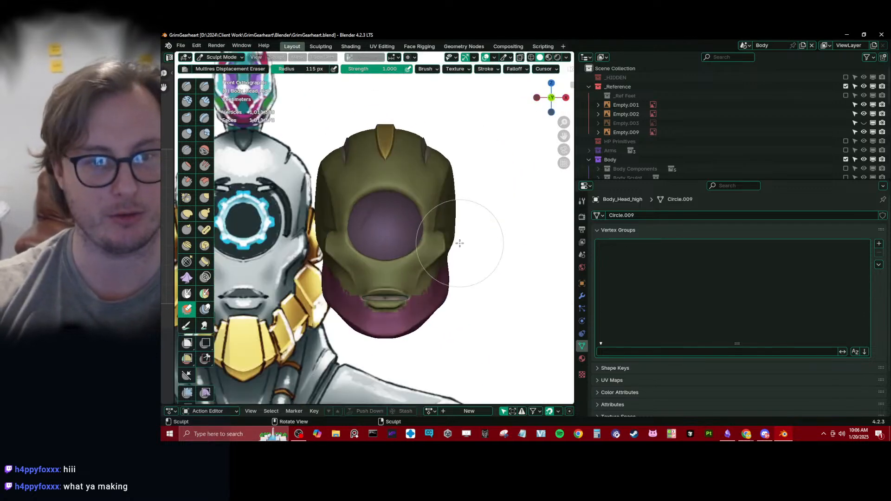
middle_click_drag(313, 239, 373, 253, "shift")
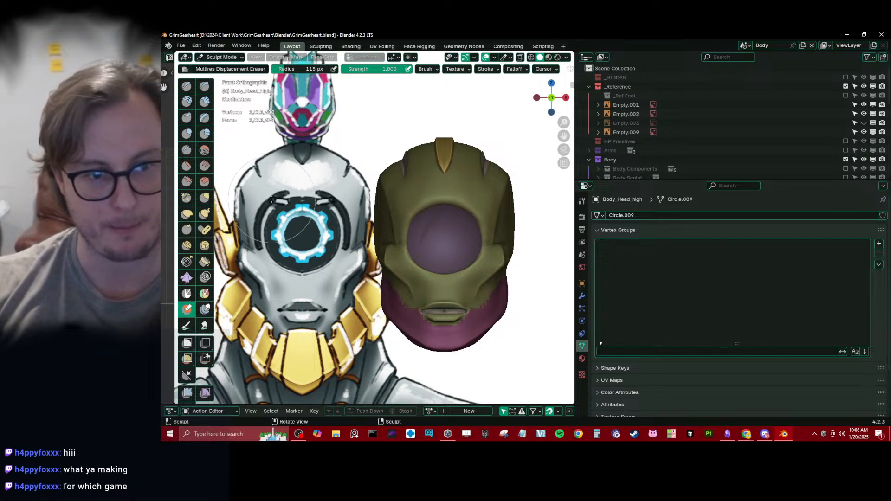
Bring up Unity Hub's project list and return to Blender.
right_click(452, 144)
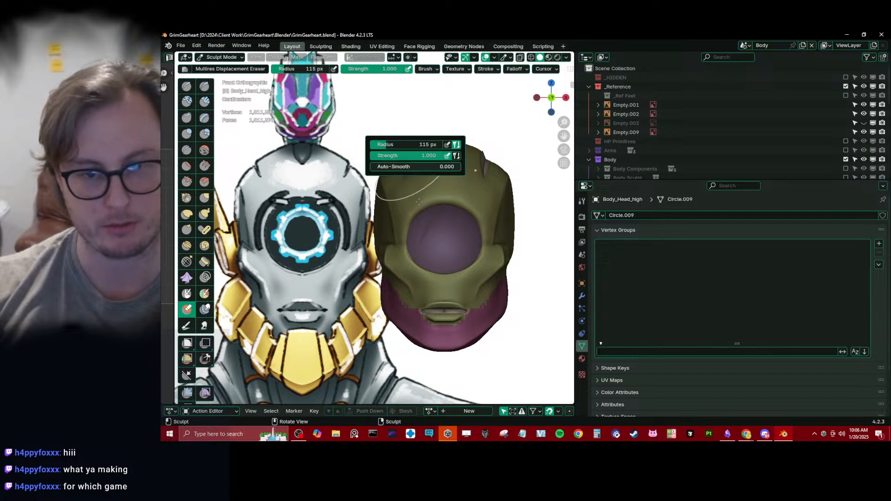
left_click(448, 433)
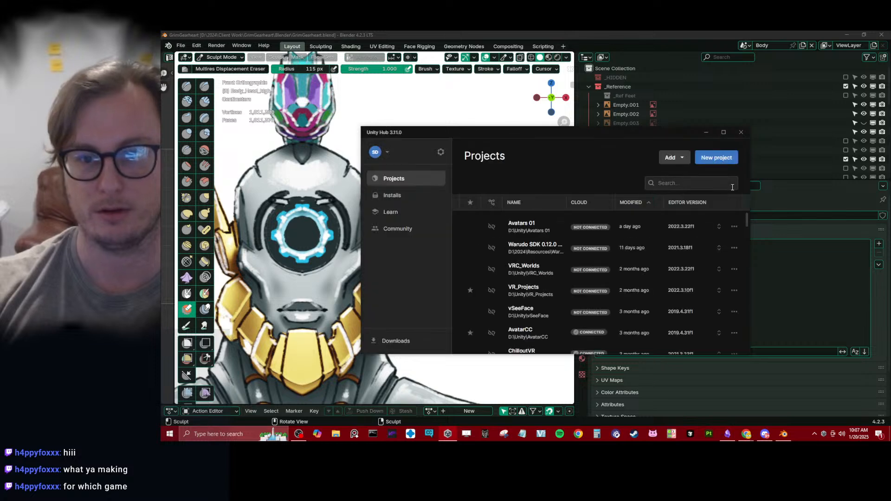
left_click(471, 33)
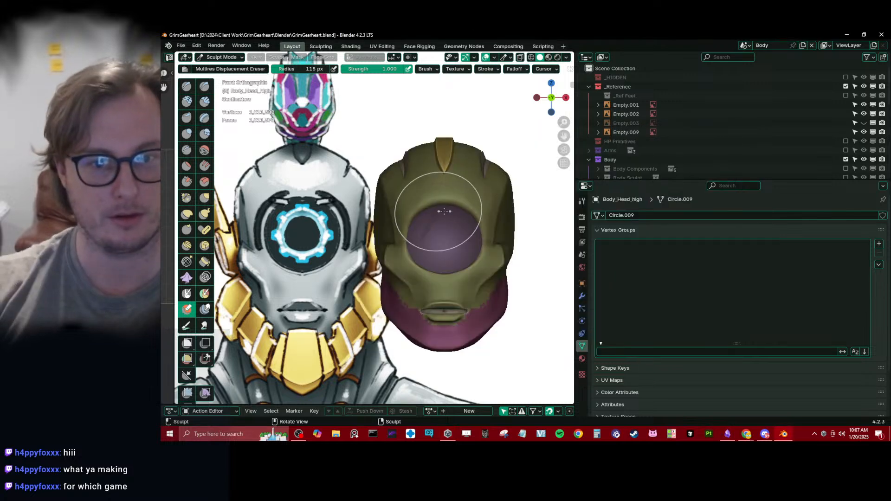
Switch Body_Head_high from Sculpt Mode to Object Mode and save the file.
scroll(441, 207, "up", 1)
mouse_move(486, 205)
middle_mouse_down("shift")
mouse_move(454, 208)
mouse_move(427, 228)
mouse_move(445, 225)
middle_mouse_up("shift")
key("ctrl+Tab")
left_click(417, 220)
scroll(418, 221, "down", 4)
key("ctrl+s")
Collapse the _Reference collection and enlarge the Outliner to show more of the Body HP hierarchy.
left_click(589, 87)
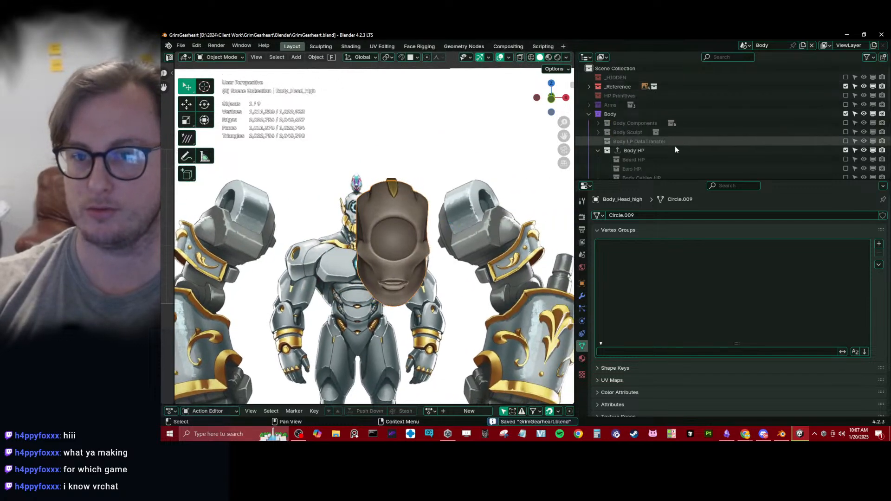
left_click_drag(691, 182, 691, 256)
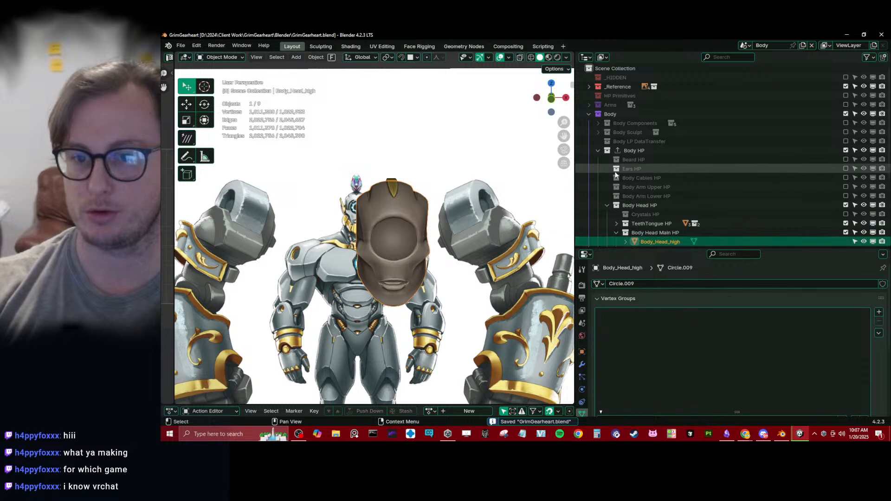
Collapse the Body Head Main HP collection in the Outliner.
scroll(622, 172, "down", 4)
left_click(617, 161)
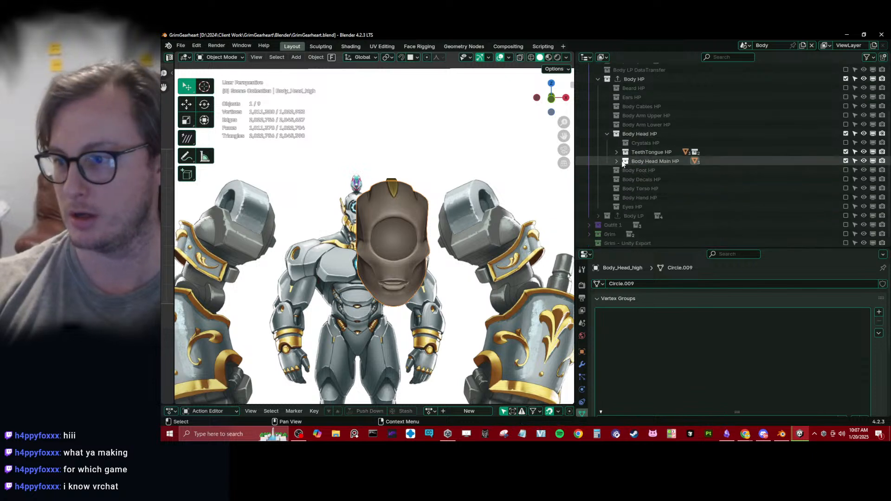
scroll(367, 236, "up", 3)
Examine Body_Head_high and its eye socket in perspective and right orthographic views with different shading modes.
middle_click_drag(352, 248, 432, 245)
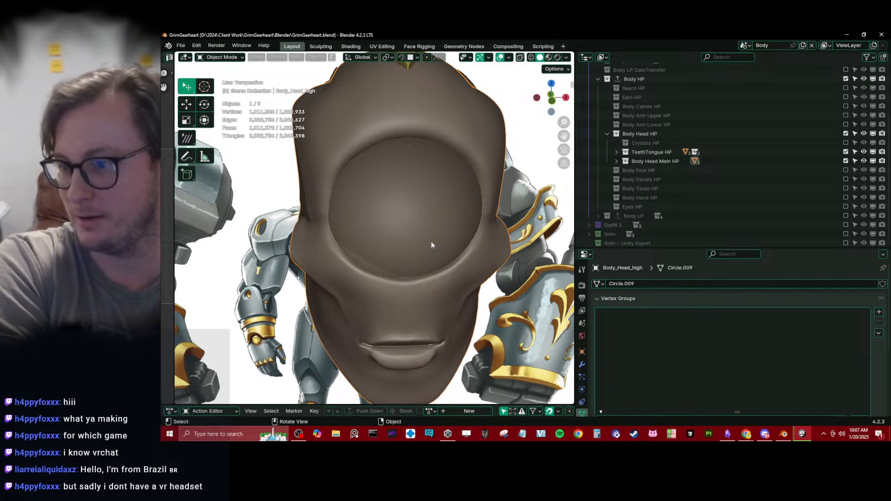
middle_click_drag(422, 241, 371, 193)
key("KP_3")
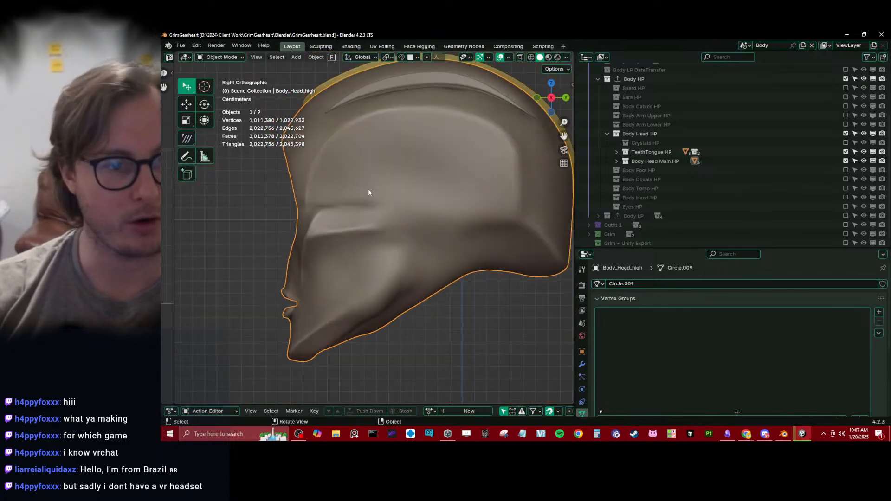
key("z")
scroll(438, 204, "up", 4)
mouse_move(353, 219)
middle_mouse_down("shift")
mouse_move(450, 240)
mouse_move(369, 246)
mouse_move(375, 255)
mouse_move(373, 195)
middle_mouse_up("shift")
scroll(450, 240, "up", 2)
scroll(375, 255, "up", 2)
scroll(386, 242, "down", 5)
key("z")
mouse_move(360, 233)
middle_mouse_down()
mouse_move(450, 223)
mouse_move(451, 209)
middle_mouse_up()
left_click(427, 132)
left_click(425, 148)
middle_click_drag(395, 148, 331, 189)
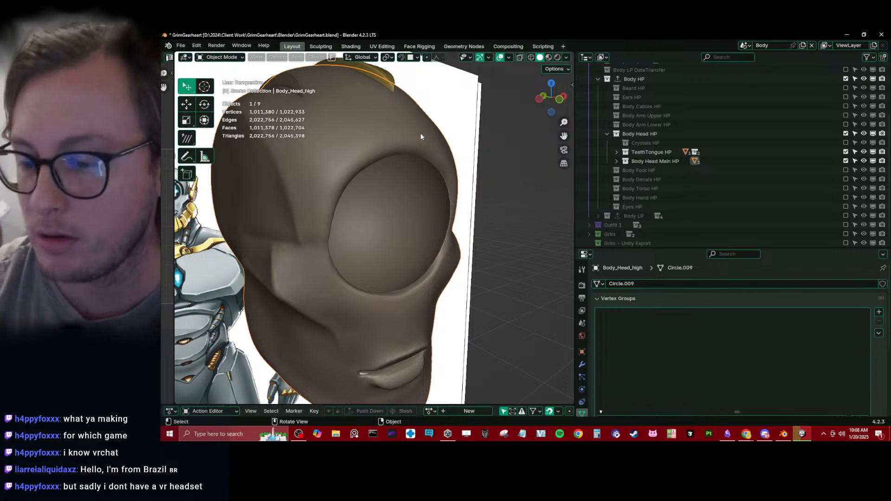
Switch to Obsidian and create a note titled "Computer" in the Projects folder.
left_click(727, 434)
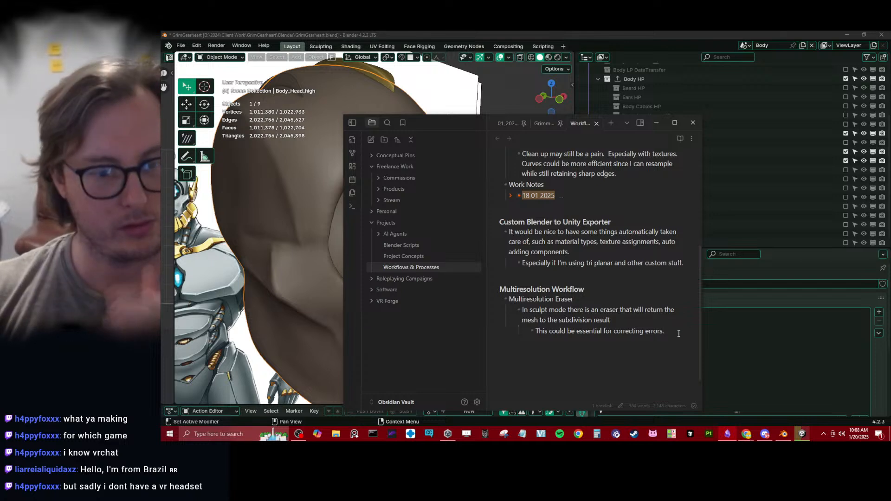
right_click(414, 221)
left_click(464, 230)
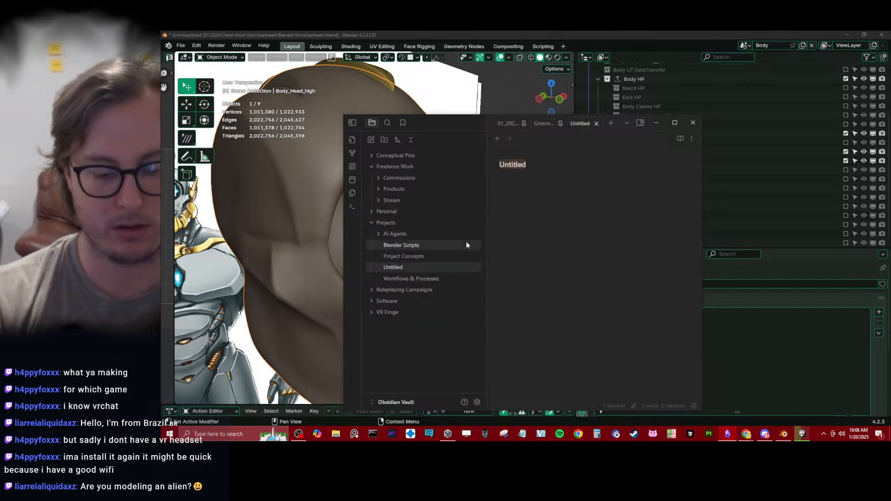
type("Computer")
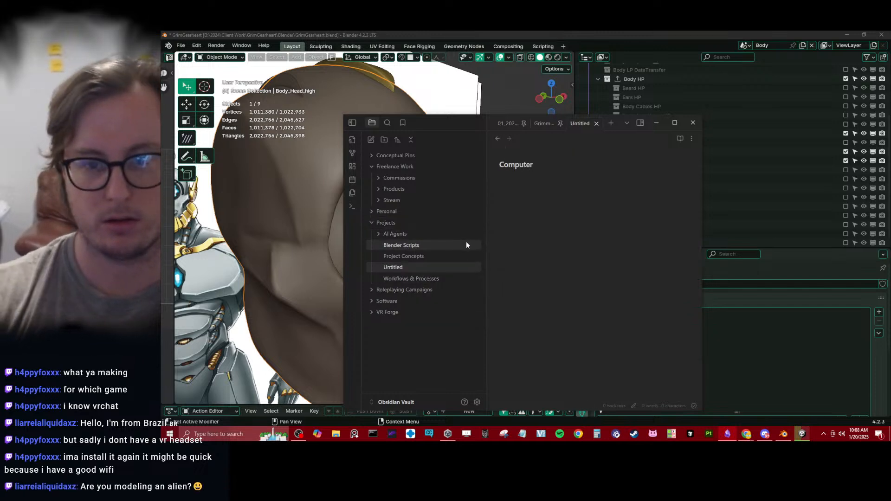
key("Return")
Write in the Computer note: "Had some issues with crashing a while back. But not since I unplugged my tablet".
type("Had som")
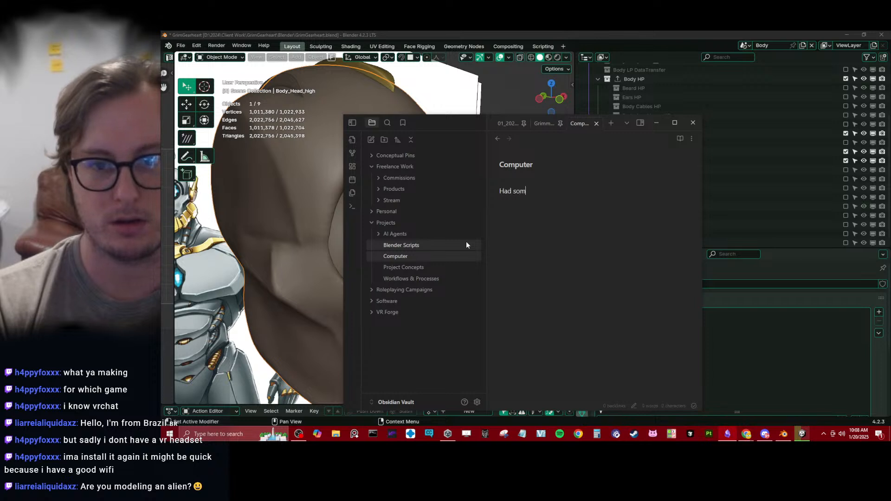
type("e issues wit")
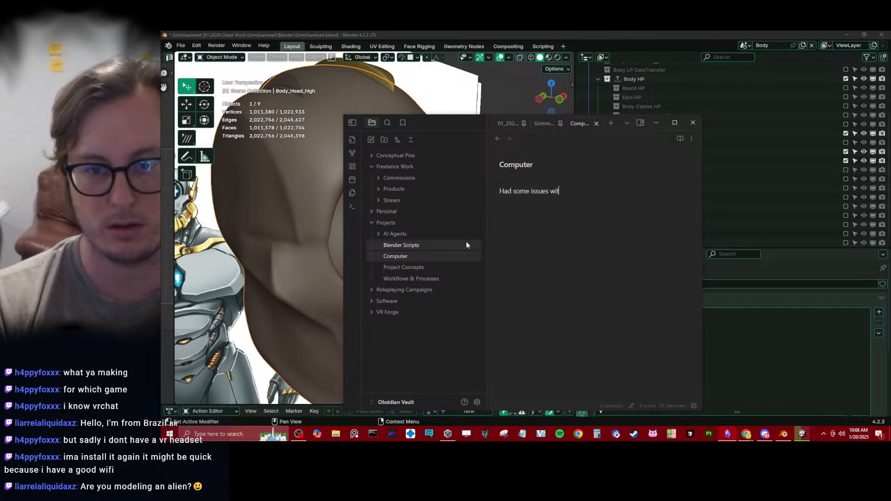
type("h crashing a while back.  But not since")
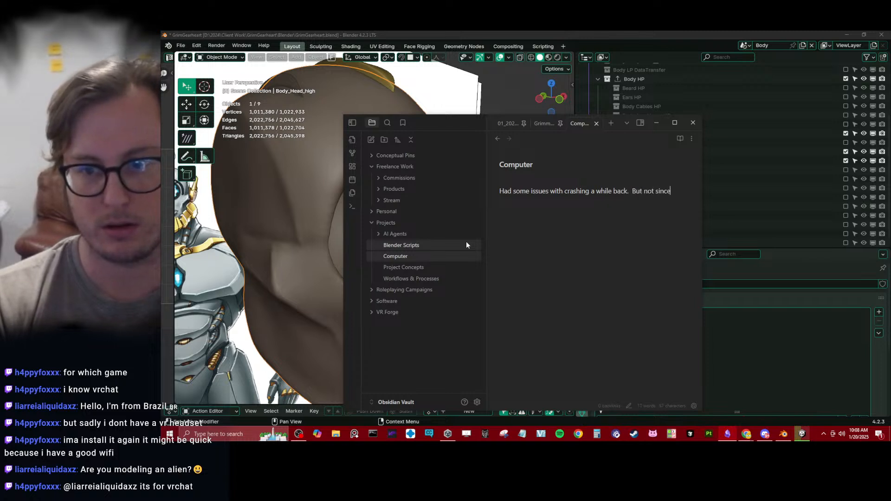
type("plugged b")
key("BackSpace")
type("my tablet")
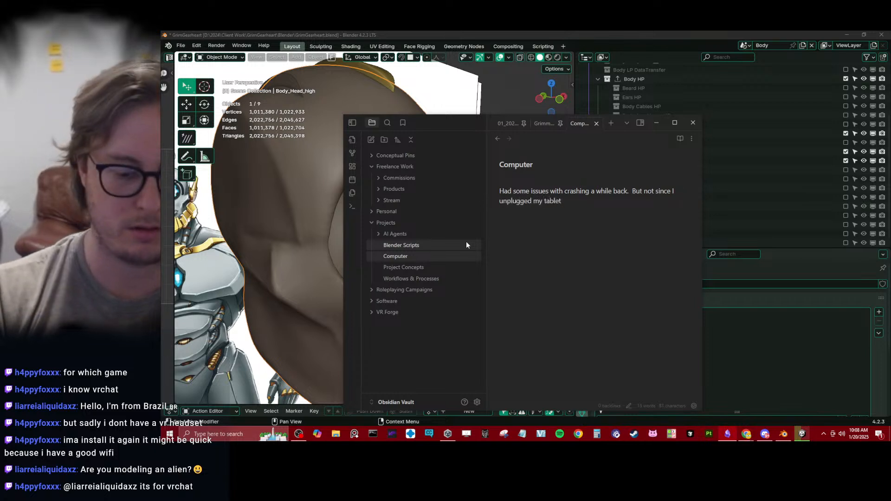
Continue the note with the sentence "Could be the cause", correcting the typing errors.
type(".  Coudl b")
key("BackSpace")
key("BackSpace")
key("BackSpace")
key("BackSpace")
type("dl")
key("BackSpace")
key("BackSpace")
key("BackSpace")
type("l")
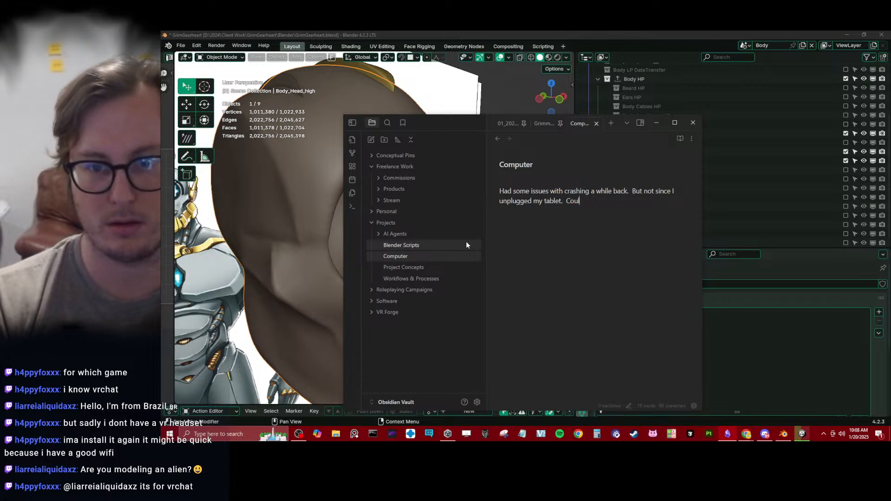
type("d bet he")
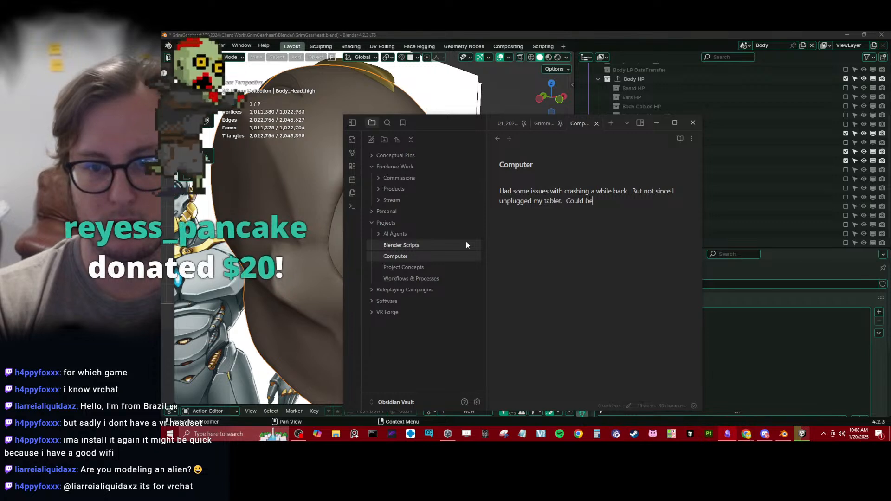
key("BackSpace")
key("BackSpace")
key("BackSpace")
key("BackSpace")
type("the ")
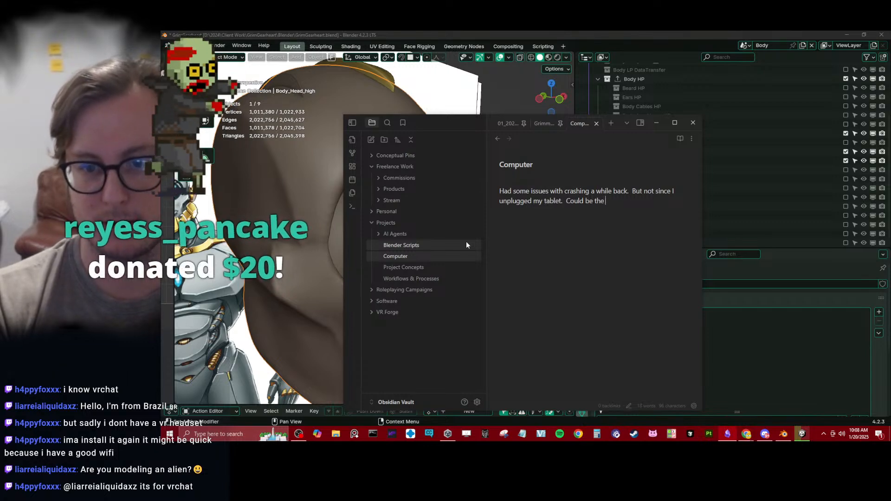
type("casue")
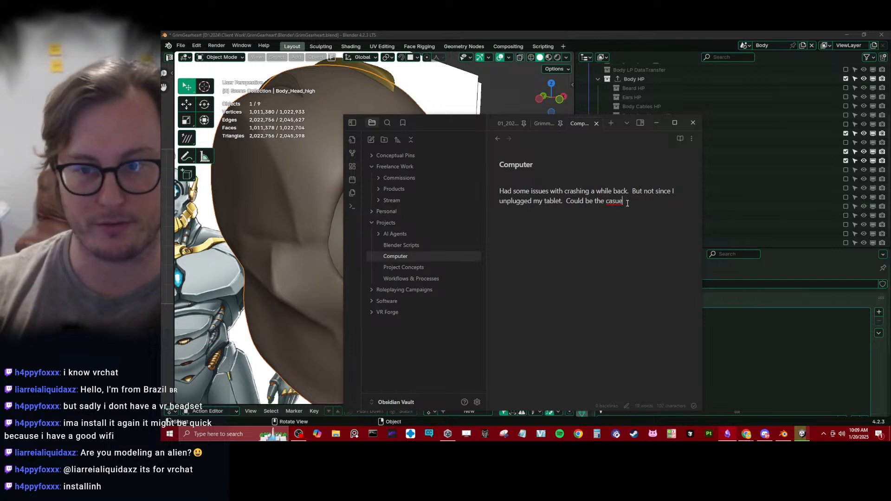
key("BackSpace")
type("u")
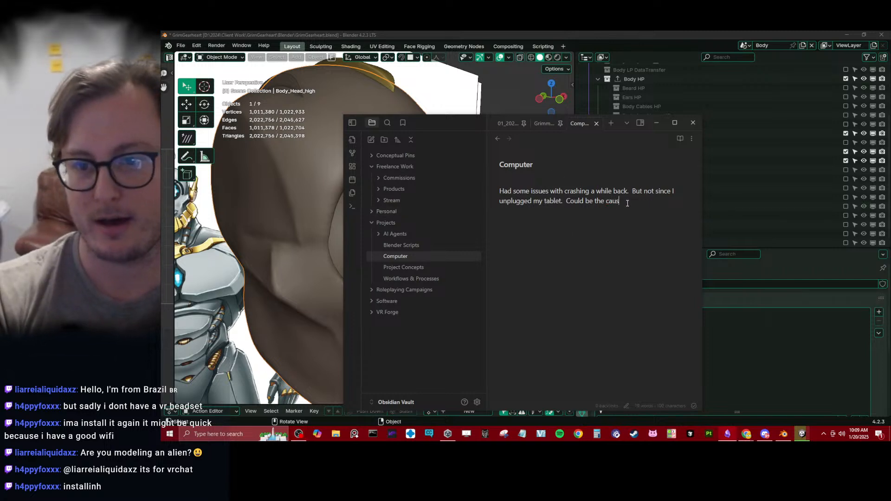
Return to Blender and collapse the Vertex Groups section and the space it takes in the mesh data properties.
left_click(373, 33)
scroll(400, 223, "down", 6)
middle_click_drag(424, 207, 449, 214)
scroll(433, 227, "down", 5)
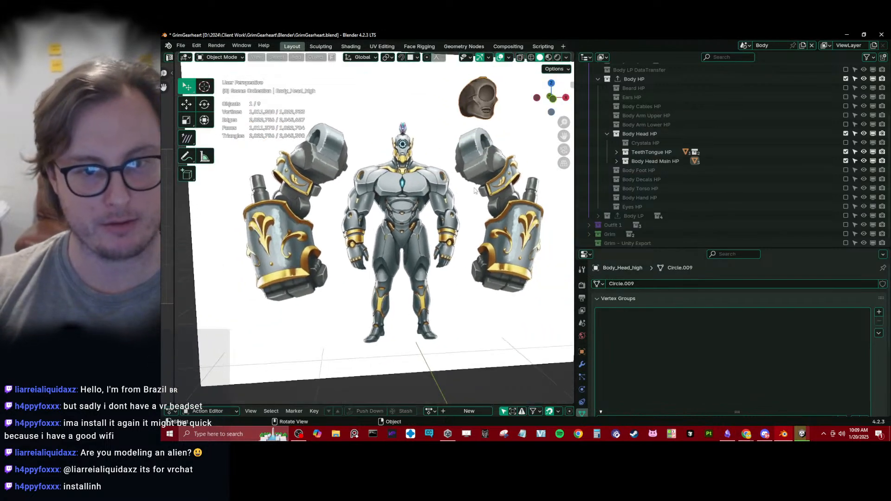
mouse_move(801, 439)
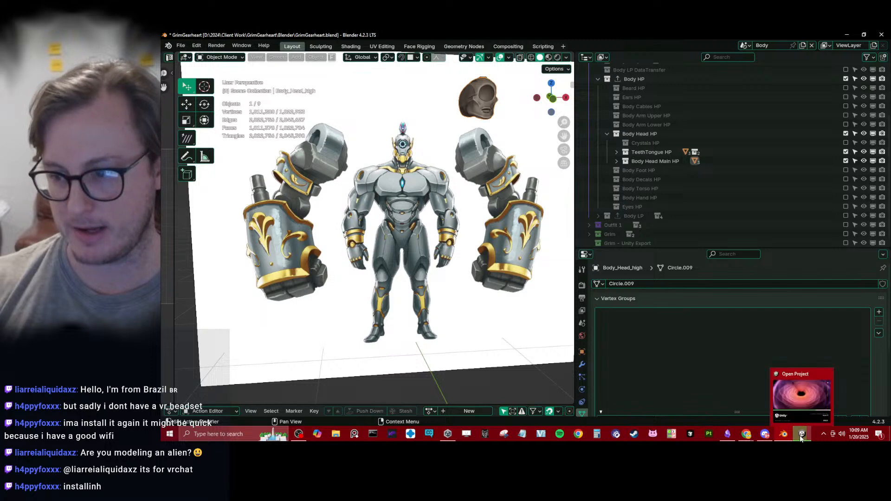
left_click(609, 300)
Select and frame Body_Head_high, and maximize the 3D viewport.
scroll(442, 161, "up", 5)
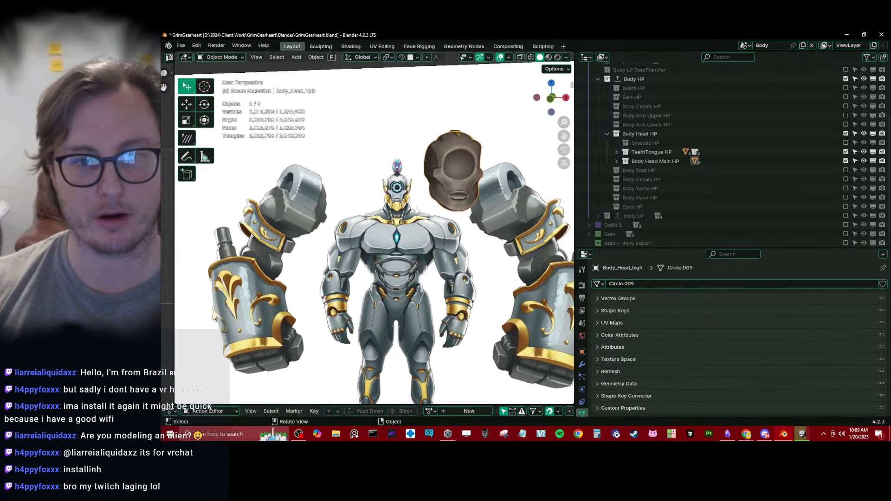
left_click(442, 160)
scroll(450, 191, "down", 4)
left_click(423, 212)
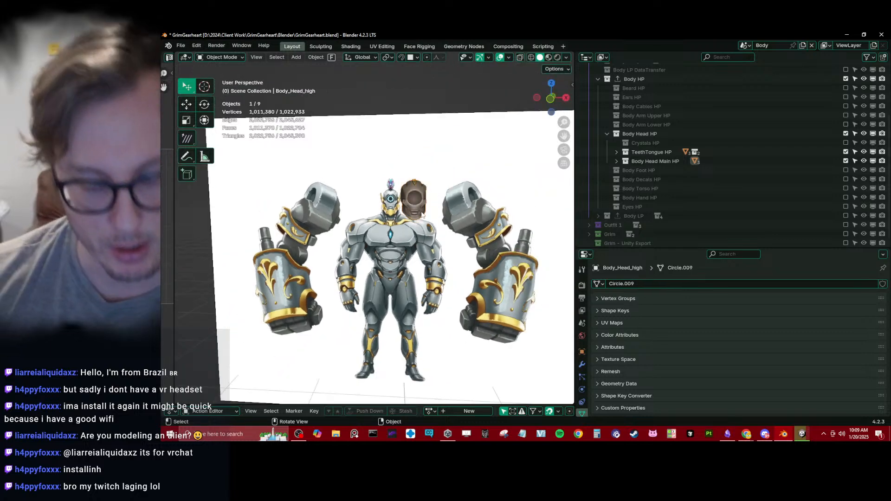
key("KP_Decimal")
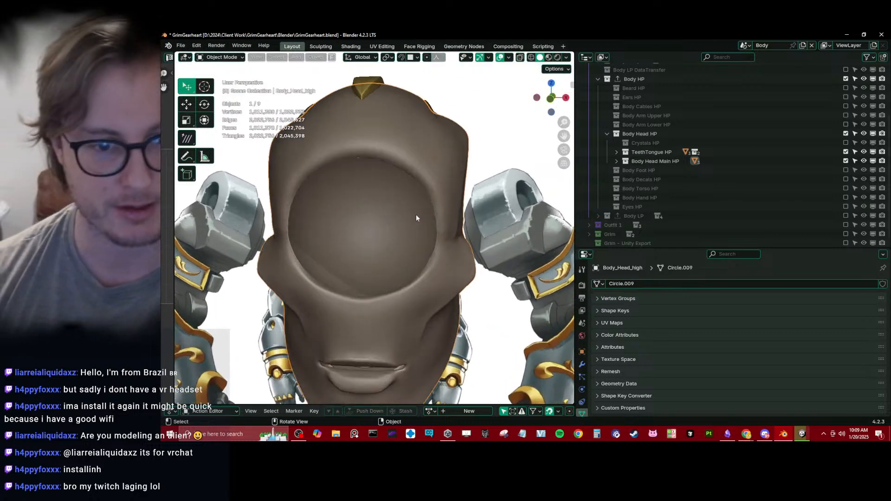
key("ctrl+space")
scroll(518, 210, "down", 6)
mouse_move(520, 245)
middle_mouse_down("shift")
mouse_move(513, 216)
mouse_move(543, 204)
mouse_move(473, 181)
middle_mouse_up("shift")
Isolate Body_Head_high in local view and switch it to Sculpt Mode.
key("KP_Divide")
key("ctrl+Tab")
left_click(587, 253)
scroll(493, 177, "up", 1)
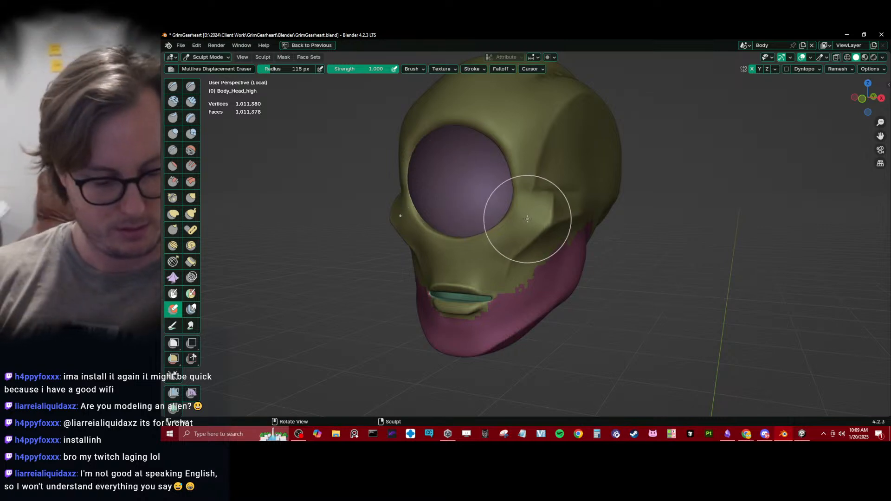
Hide the eyeball's face set and choose the Scrape brush with a 58 px radius.
mouse_move(478, 189)
middle_mouse_down()
mouse_move(513, 203)
mouse_move(488, 227)
mouse_move(327, 263)
middle_mouse_up()
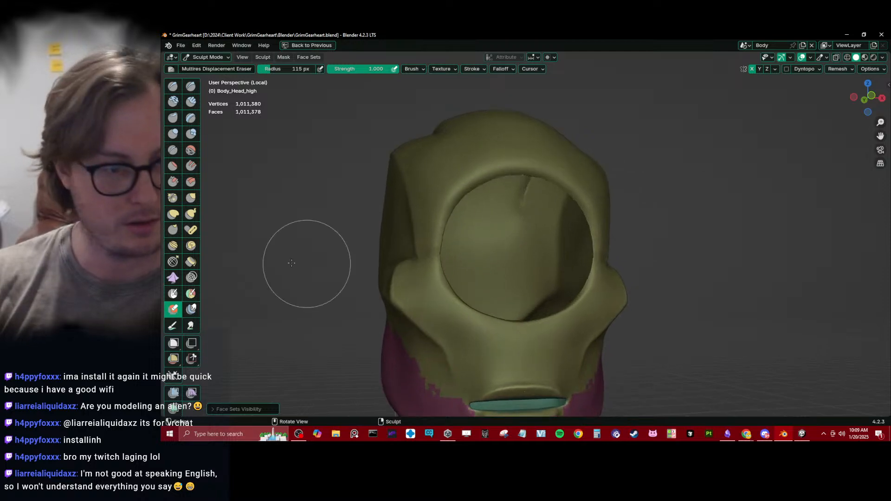
key("x")
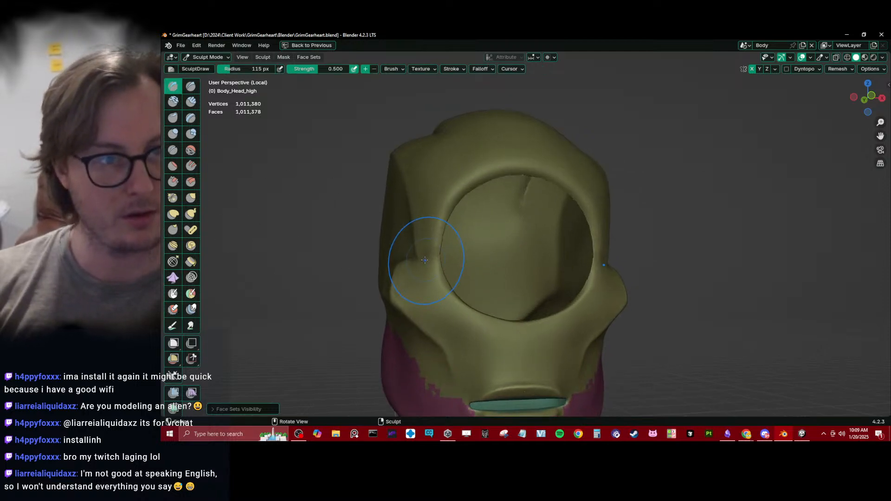
key("bracketleft")
key("bracketleft")
key("bracketleft")
key("bracketleft")
key("bracketleft")
key("bracketleft")
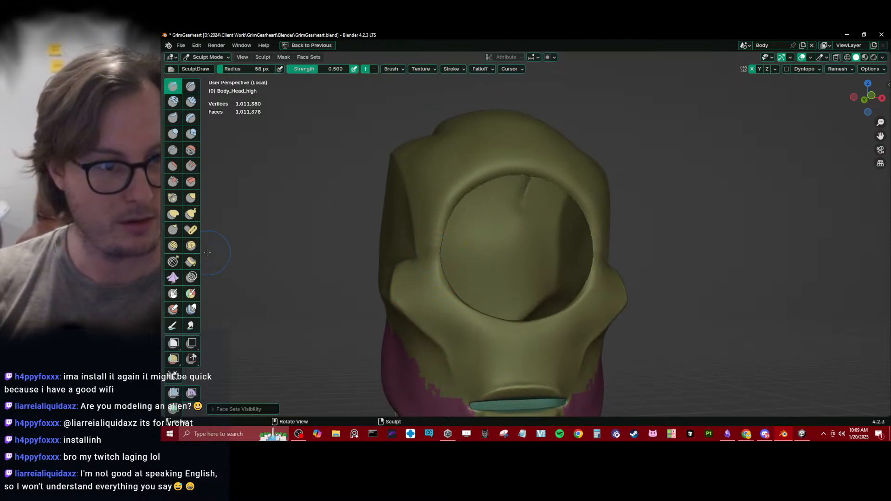
left_click(173, 182)
Scrape and smooth the head surface around the eye socket.
middle_click_drag(408, 218, 520, 183)
left_click_drag(520, 183, 446, 207)
mouse_move(520, 183)
left_mouse_down("shift")
mouse_move(446, 204)
mouse_move(525, 180)
mouse_move(505, 177)
mouse_move(444, 218)
mouse_move(482, 170)
left_mouse_up("shift")
middle_click_drag(446, 205, 552, 194)
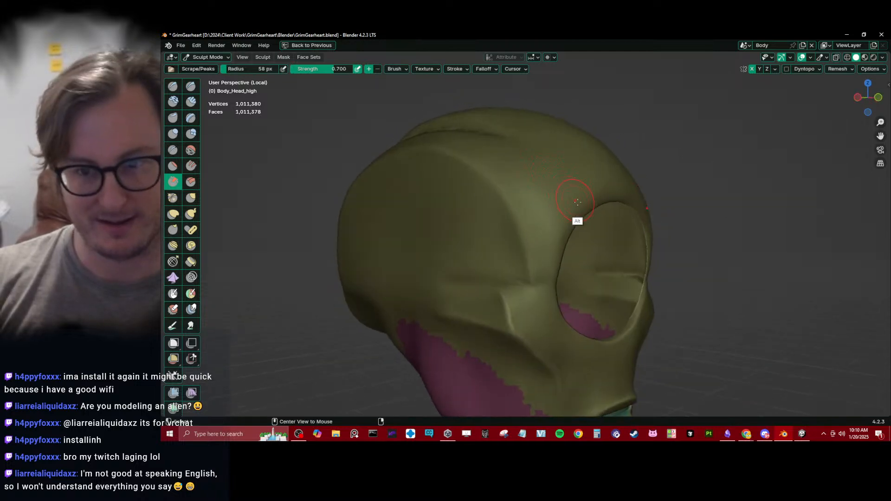
Show the eyeball's face set again and check the head mesh briefly in Edit Mode before returning to Sculpt Mode.
mouse_move(597, 272)
middle_mouse_down()
mouse_move(607, 249)
mouse_move(538, 216)
mouse_move(580, 232)
mouse_move(519, 263)
mouse_move(490, 192)
mouse_move(454, 228)
middle_mouse_up()
key("h")
key("h")
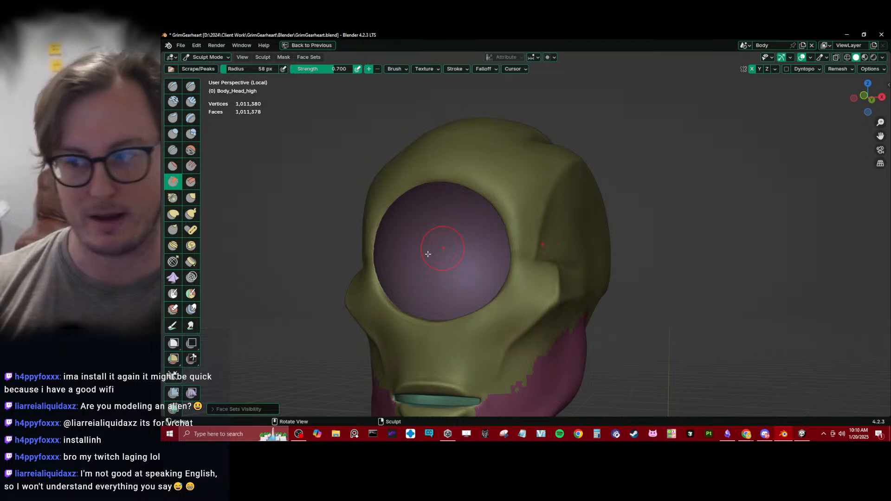
key("Tab")
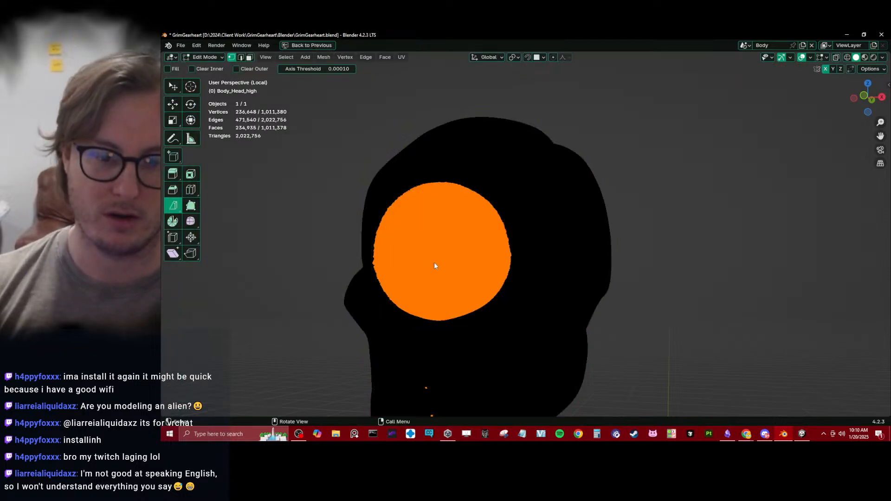
key("Tab")
middle_click_drag(433, 261, 470, 228)
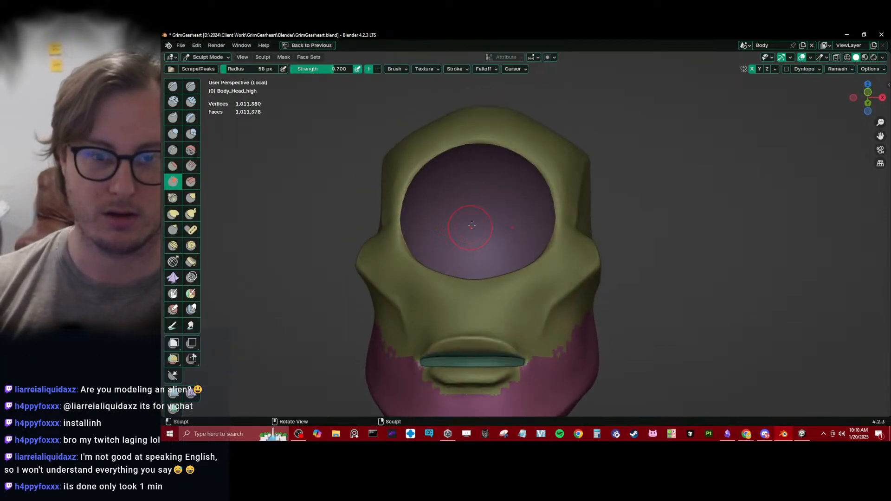
Generate a mask from cavity on the head sculpt.
left_click(284, 57)
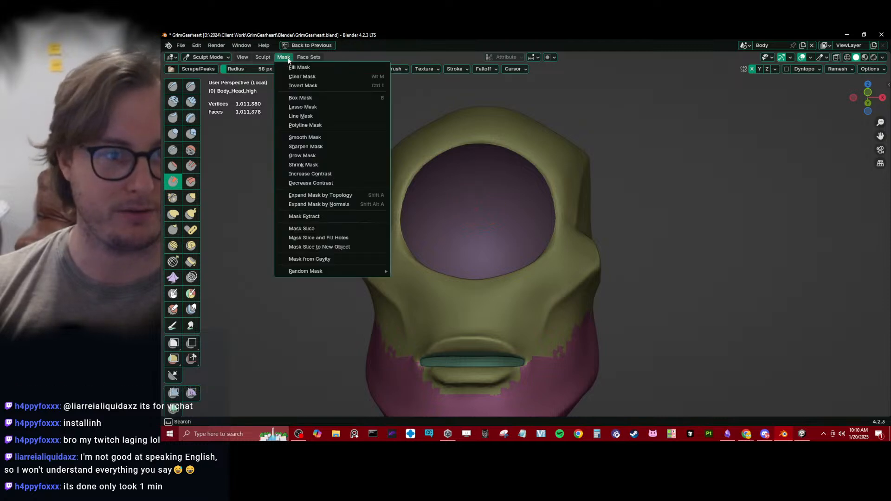
left_click(310, 259)
mouse_move(694, 264)
middle_mouse_down()
mouse_move(659, 264)
mouse_move(689, 259)
middle_mouse_up()
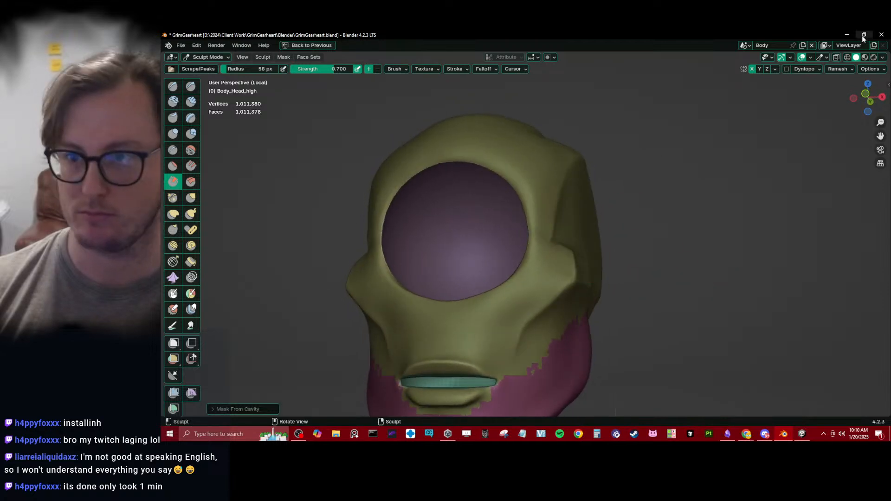
Compare the head with viewport overlays off and on, and review the Mask From Cavity settings.
left_click(804, 58)
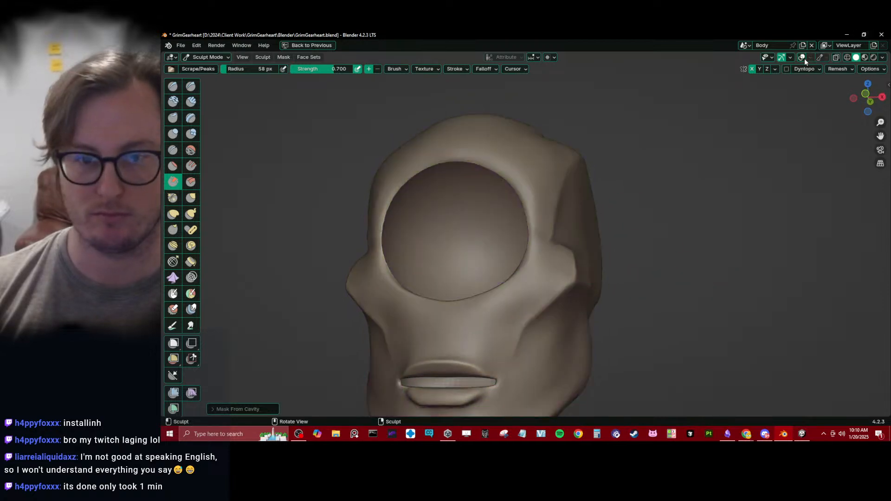
left_click(805, 59)
middle_click_drag(501, 278, 471, 303)
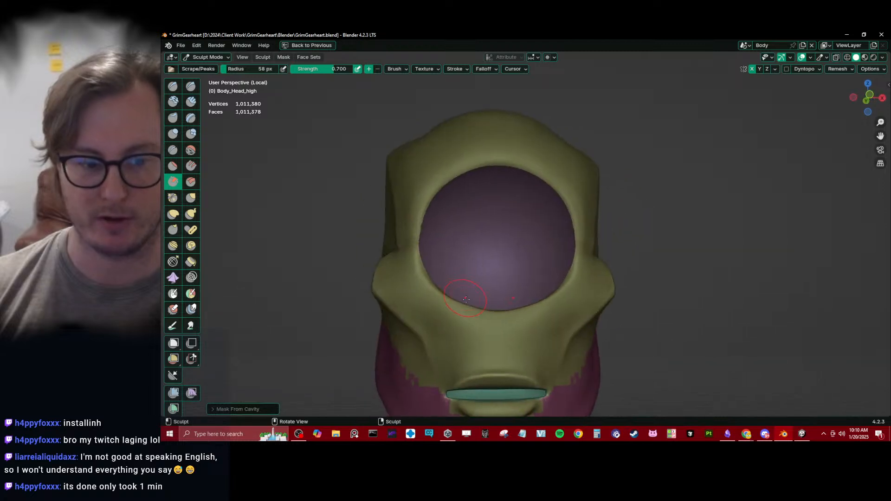
left_click(233, 408)
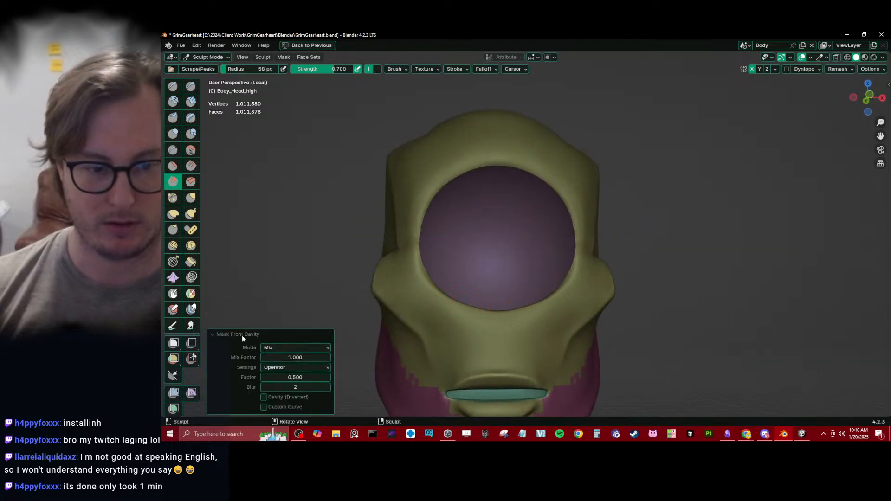
left_click(222, 335)
middle_click_drag(493, 223, 520, 220)
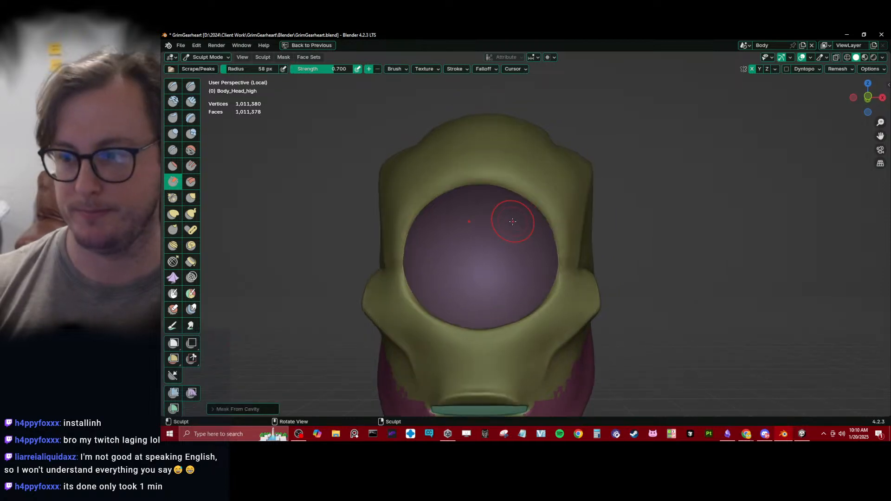
Hide the eyeball's face set to expose the eye socket and set the sculpting brush radius to 86 px.
mouse_move(455, 227)
middle_mouse_down()
mouse_move(469, 259)
mouse_move(450, 240)
middle_mouse_up()
key("h")
scroll(464, 239, "up", 3)
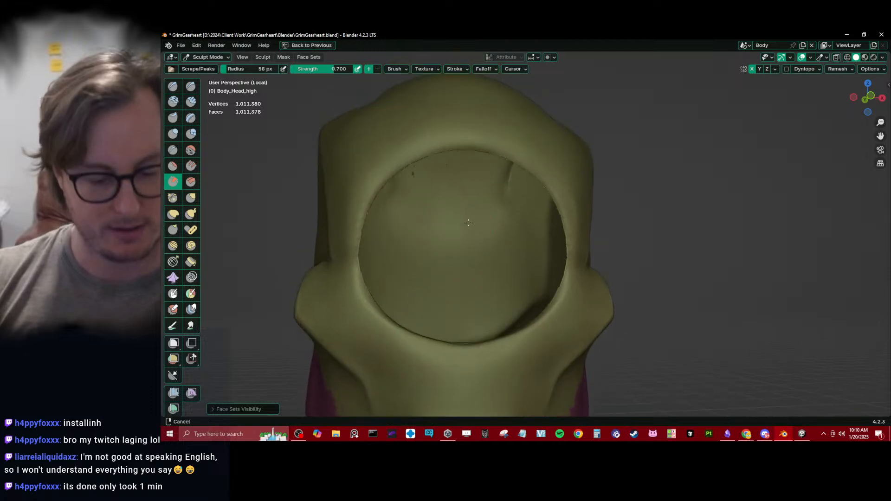
key("x")
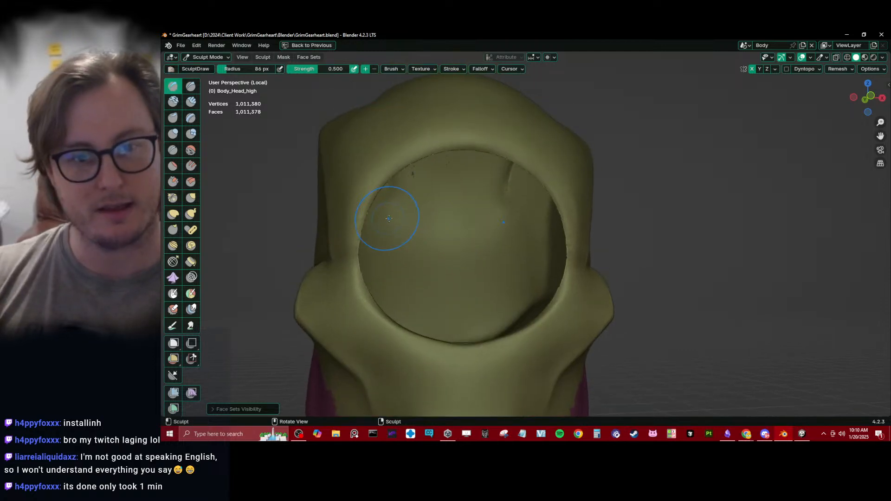
middle_click_drag(388, 218, 384, 265)
key("f")
left_click(371, 249)
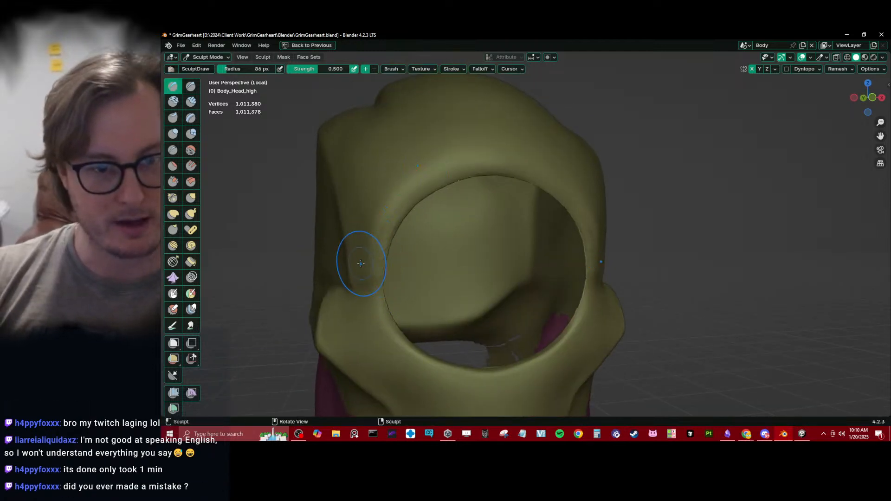
Scrape and smooth the upper and side rim of the open eye socket with the Scrape/Peaks brush.
left_click(173, 182)
left_click_drag(383, 221, 418, 178)
left_click_drag(388, 213, 406, 188)
left_click_drag(462, 171, 469, 170)
middle_click_drag(464, 173, 461, 182)
mouse_move(395, 200)
left_mouse_down()
mouse_move(431, 178)
mouse_move(505, 171)
mouse_move(455, 173)
left_mouse_up()
left_click_drag(377, 269, 408, 195)
left_click_drag(399, 199, 453, 174)
mouse_move(385, 196)
left_mouse_down("shift")
mouse_move(506, 151)
mouse_move(468, 156)
left_mouse_up("shift")
Show all face sets again and inspect the head's eye area from several angles in Object Mode.
middle_click_drag(437, 173, 452, 181)
key("alt+h")
key("ctrl+Tab")
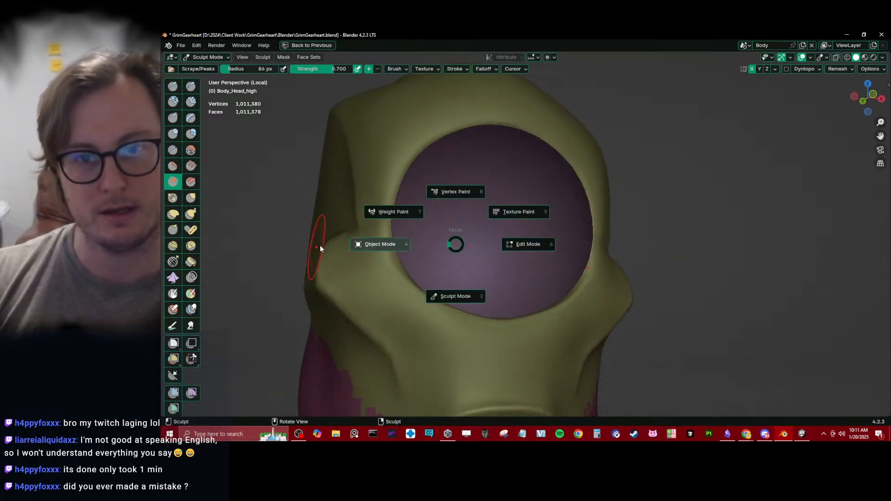
left_click(320, 246)
scroll(464, 238, "down", 6)
middle_click_drag(638, 241, 601, 260)
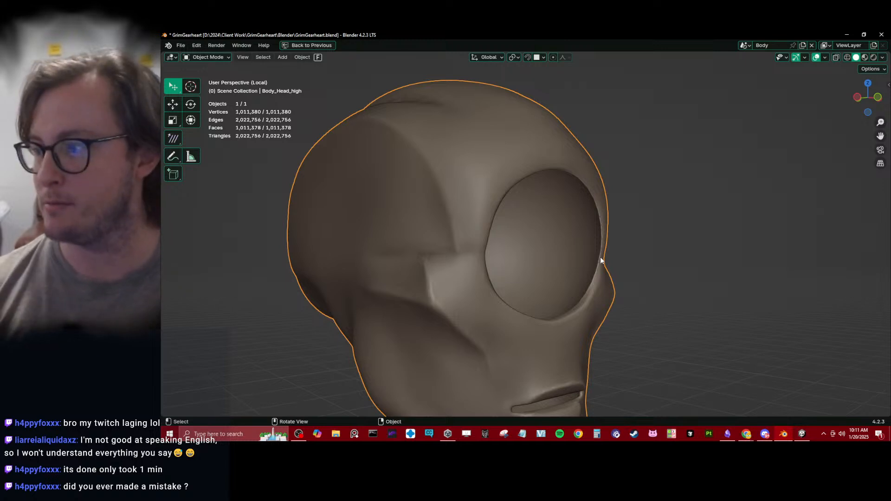
middle_click_drag(624, 258, 515, 244)
scroll(508, 246, "up", 2)
Return to Sculpt Mode and smooth the brow and temple surface beside the eye socket.
key("ctrl+Tab")
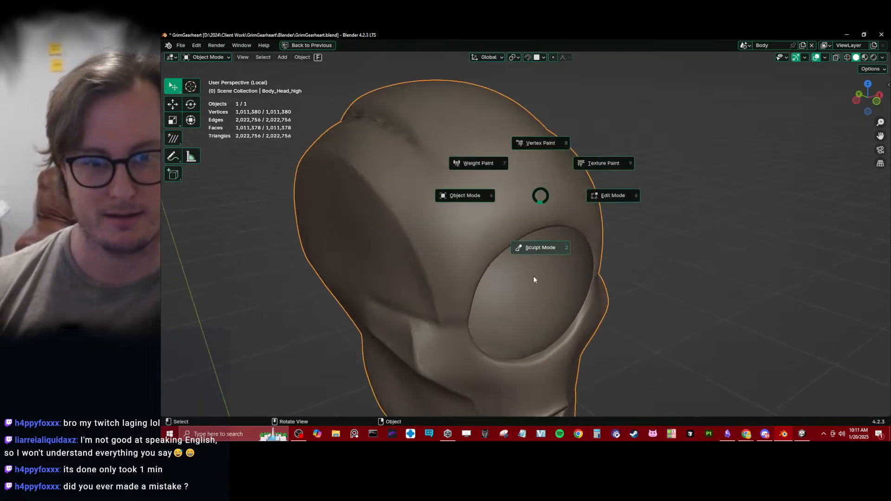
left_click(534, 275)
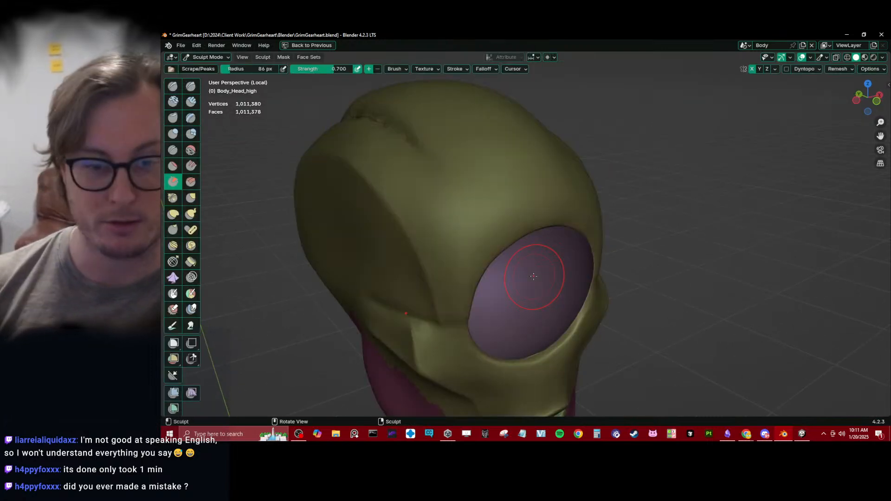
middle_click_drag(448, 238, 457, 203)
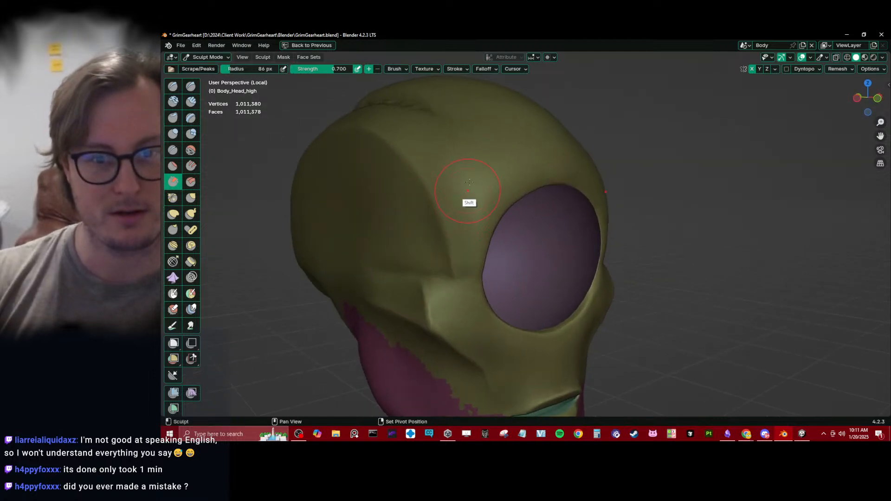
scroll(474, 192, "up", 1)
left_click_drag(463, 199, 487, 144, "shift")
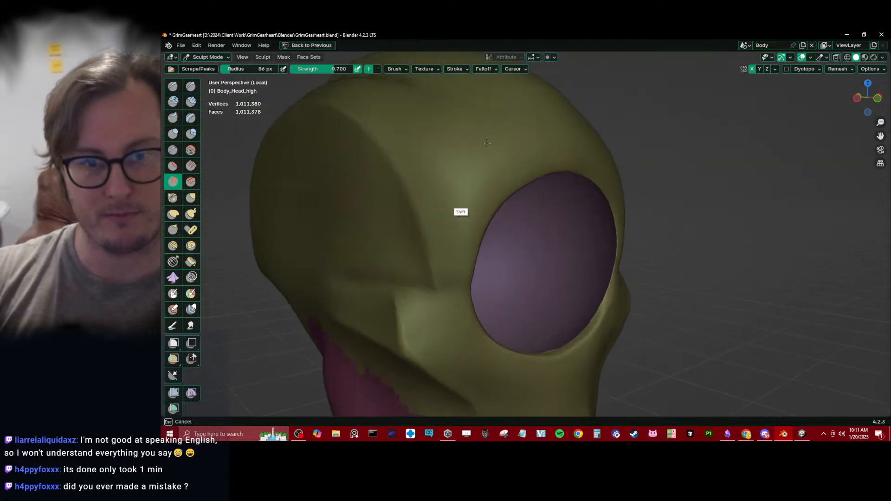
middle_click_drag(448, 172, 463, 184)
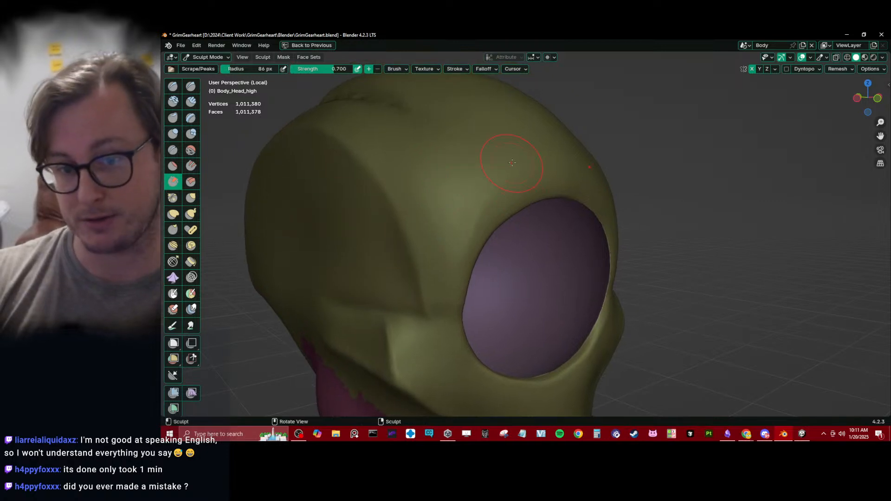
left_click_drag(450, 237, 450, 243, "shift")
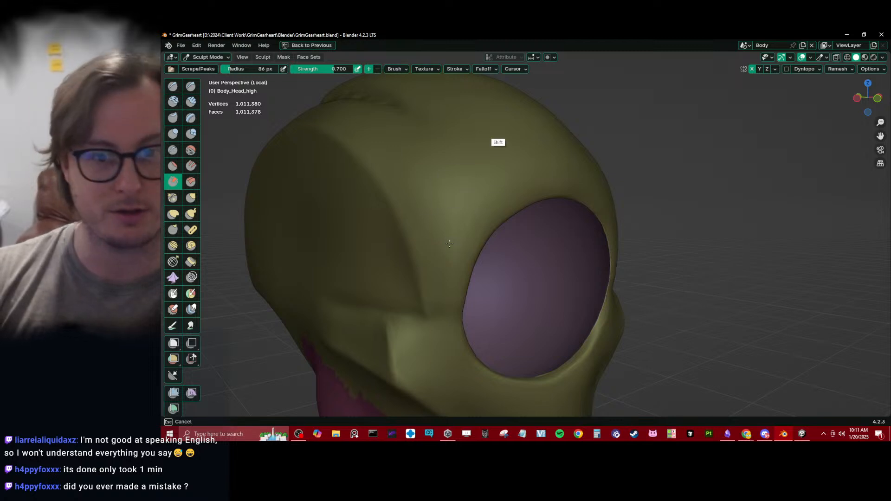
Smooth the top of the skull near the rear groove and the flat side of the head.
mouse_move(449, 244)
middle_mouse_down()
mouse_move(469, 193)
mouse_move(488, 249)
mouse_move(434, 194)
mouse_move(588, 195)
middle_mouse_up()
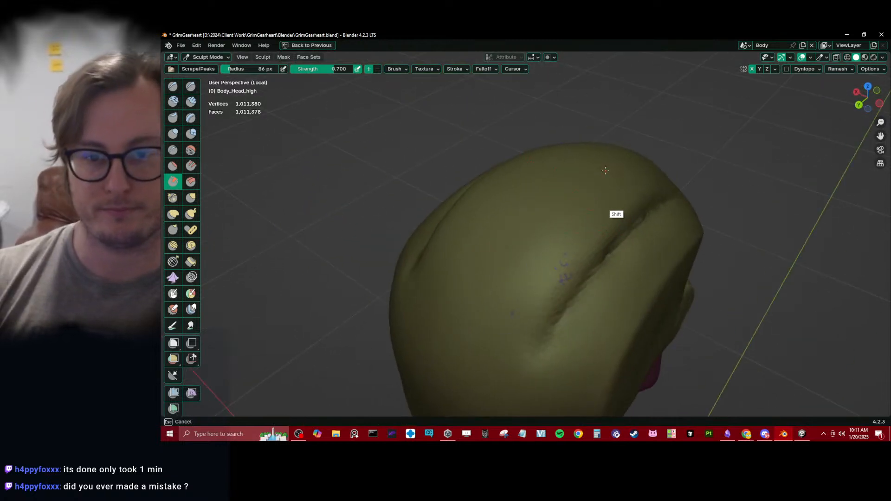
middle_click_drag(608, 228, 503, 233, "shift")
left_click_drag(502, 233, 551, 216, "shift")
middle_click_drag(553, 215, 496, 211)
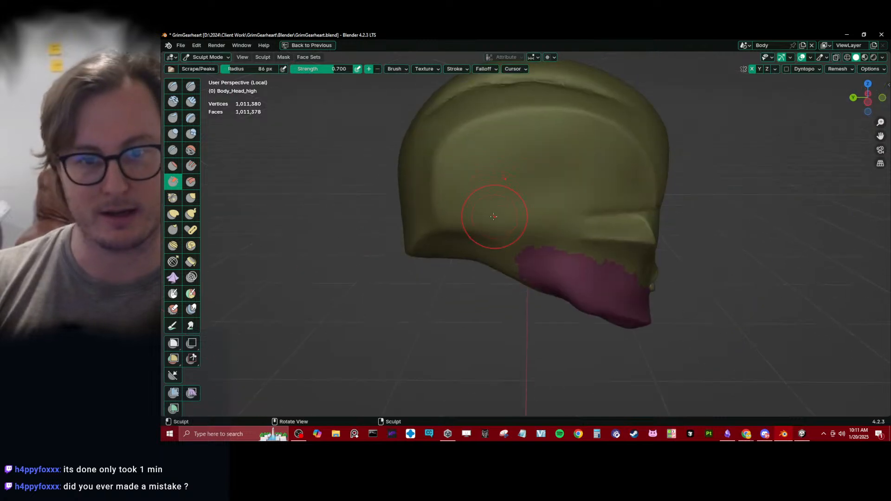
left_click_drag(478, 189, 458, 187, "shift")
middle_click_drag(515, 190, 486, 192)
Save the file from Object Mode and leave Local View to bring back the rest of the scene.
key("ctrl+Tab")
left_click(338, 229)
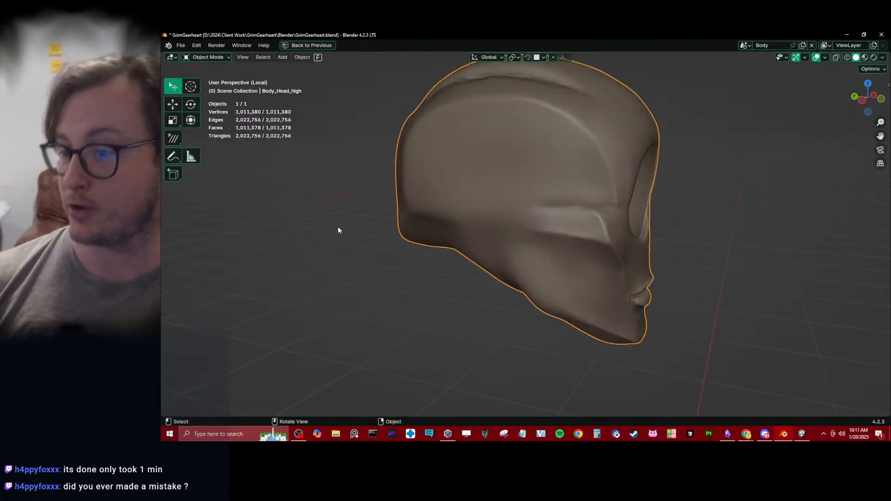
middle_click_drag(455, 135, 536, 200)
key("ctrl+s")
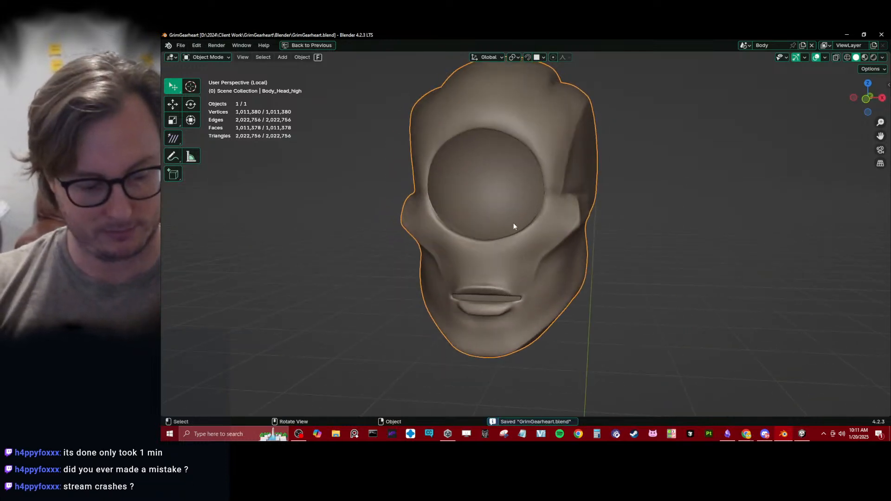
middle_click_drag(513, 239, 538, 228)
key("alt+h")
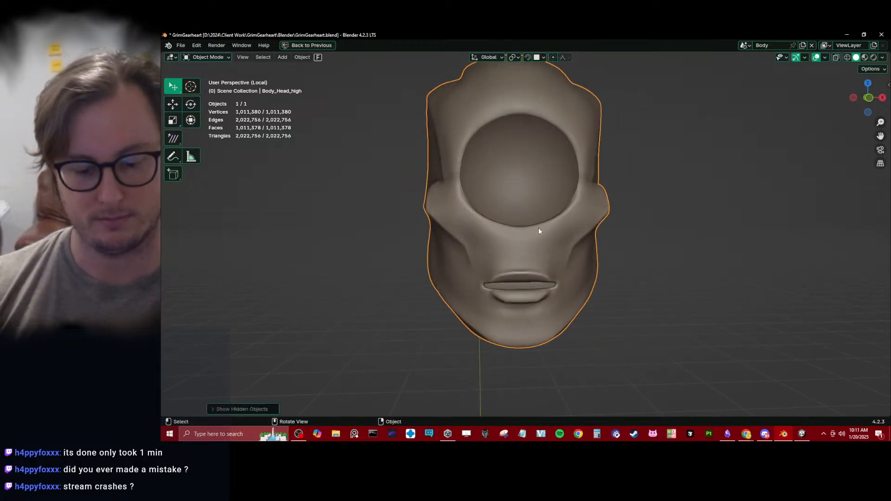
key("KP_Divide")
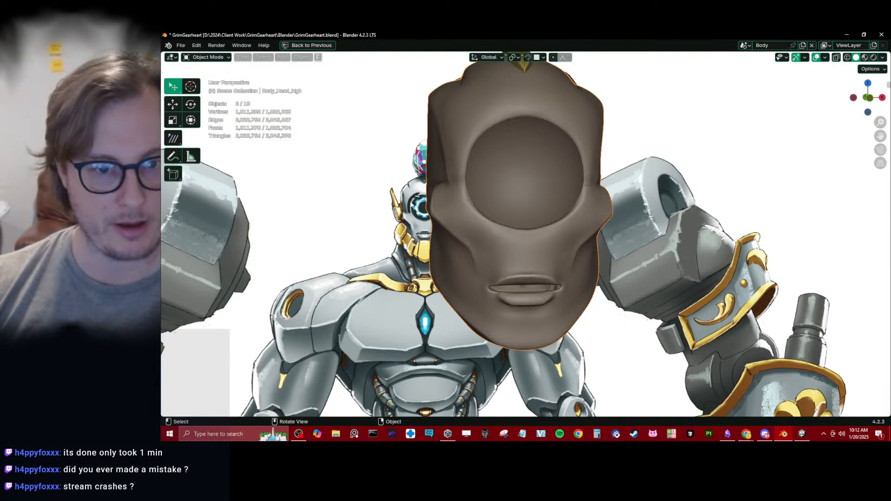
Delete the reference images that cover the head.
key("KP_1")
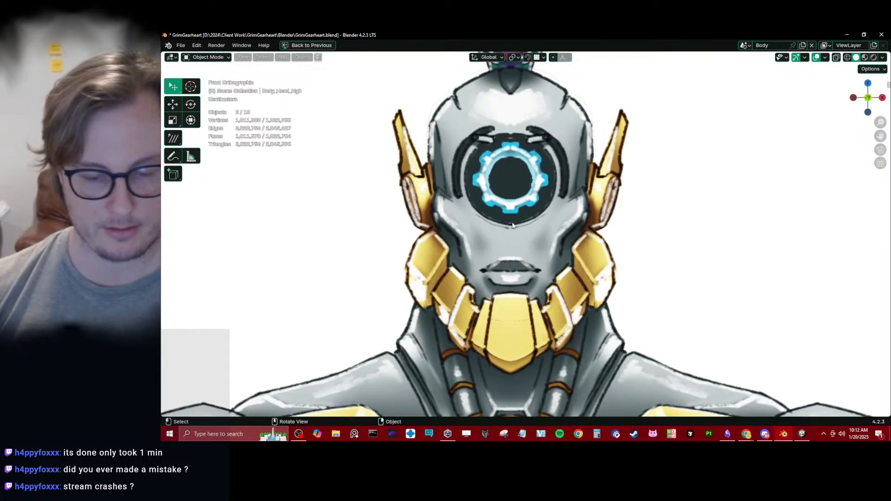
scroll(571, 235, "down", 6)
middle_click_drag(585, 233, 656, 242)
left_click(697, 220)
key("Delete")
key("KP_1")
left_click(644, 243)
key("Delete")
Restore the full workspace layout, exclude the _Reference collection from the view layer, and widen the 3D viewport.
scroll(589, 216, "up", 8)
key("ctrl+space")
scroll(796, 130, "up", 3)
left_click(846, 87)
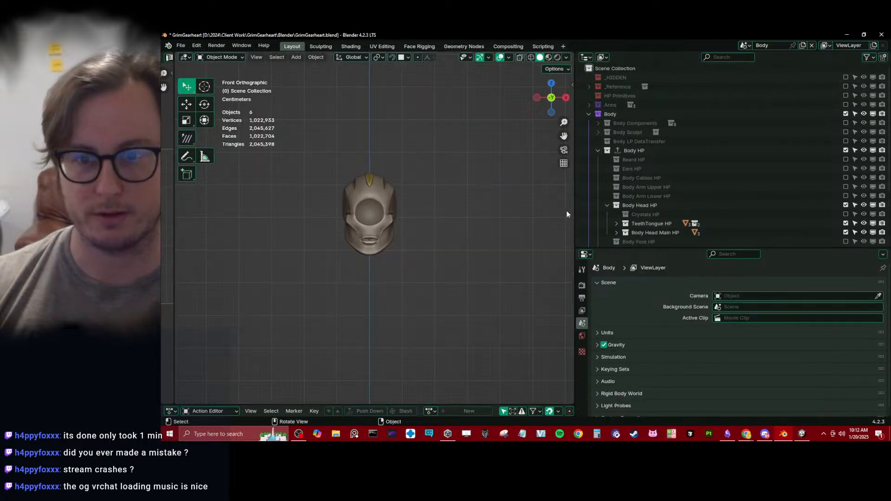
left_click_drag(575, 210, 649, 209)
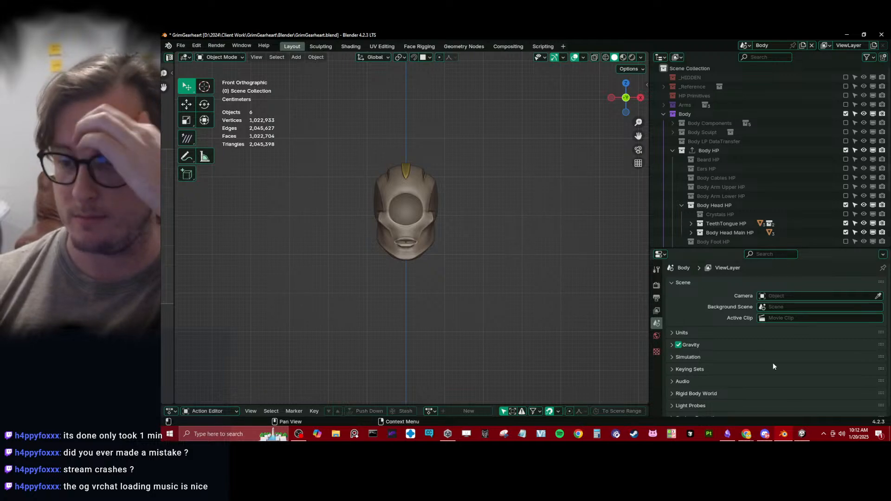
Switch to Unity and examine the GrimGearheart avatar in its outfit from several angles.
left_click(802, 434)
scroll(420, 279, "down", 10)
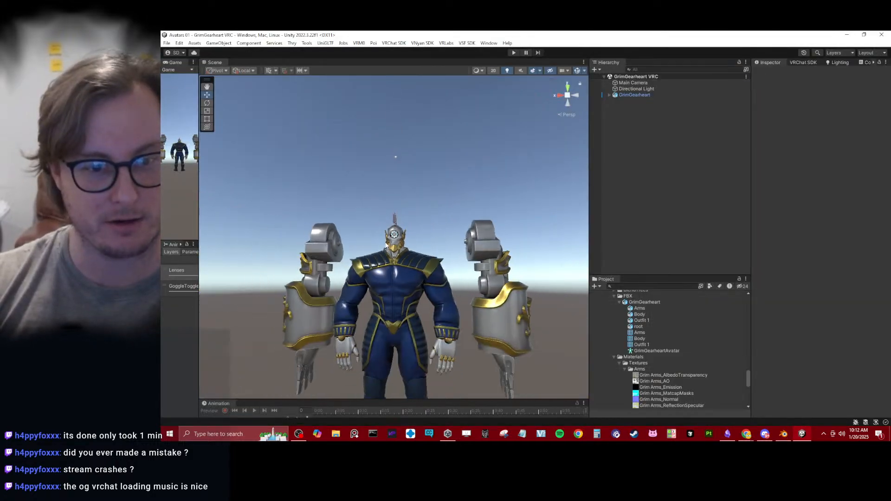
middle_click_drag(418, 273, 420, 143)
left_click_drag(420, 143, 492, 169, "alt")
scroll(390, 121, "up", 3)
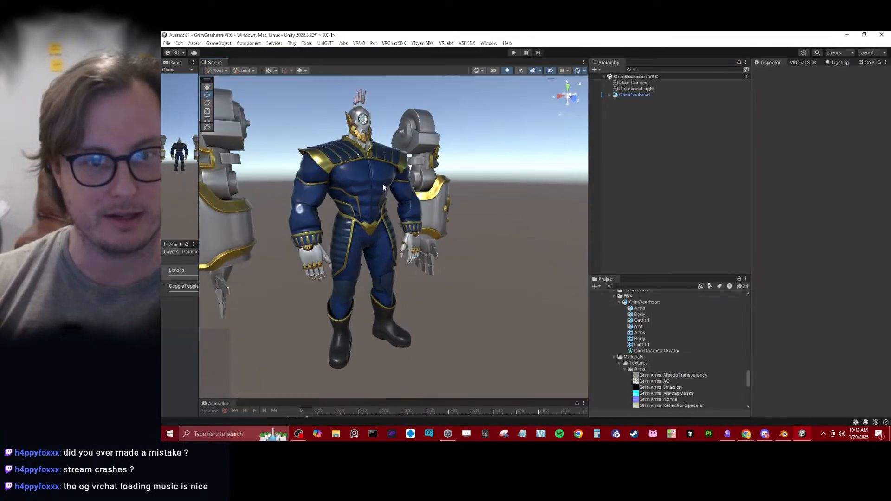
middle_click_drag(390, 121, 436, 140)
left_click_drag(437, 215, 389, 238, "alt")
left_click_drag(399, 197, 314, 205, "alt")
middle_click_drag(315, 205, 360, 203)
mouse_move(360, 202)
left_mouse_down("alt")
mouse_move(385, 201)
mouse_move(244, 201)
mouse_move(375, 203)
left_mouse_up("alt")
scroll(415, 208, "up", 3)
scroll(415, 208, "up", 2)
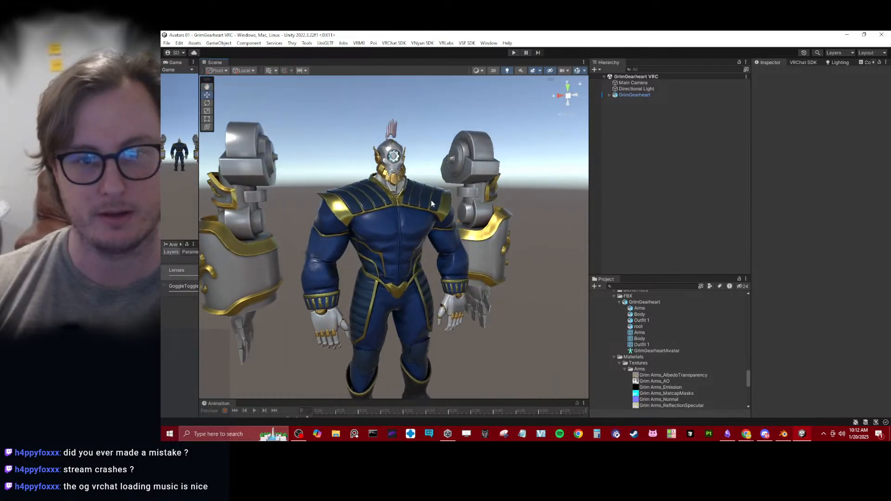
Deactivate the Outfit 1 object of the GrimGearheart avatar.
left_click(610, 94)
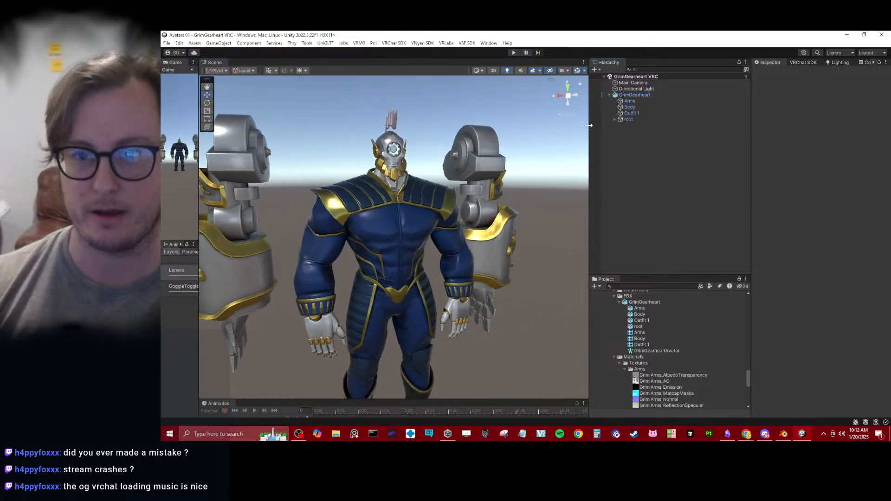
left_click(630, 107)
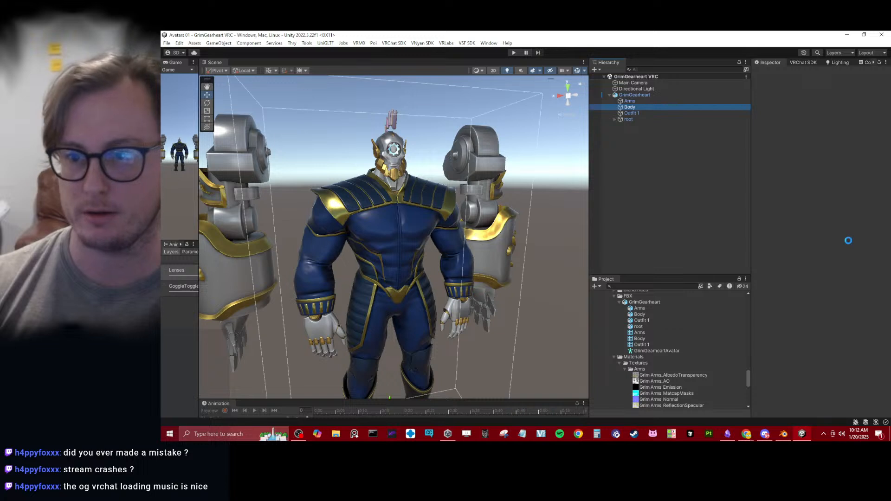
left_click(631, 113)
left_click(772, 73)
Set the Alpha Cutoff of the avatar's Body material to 0.
left_click(667, 107)
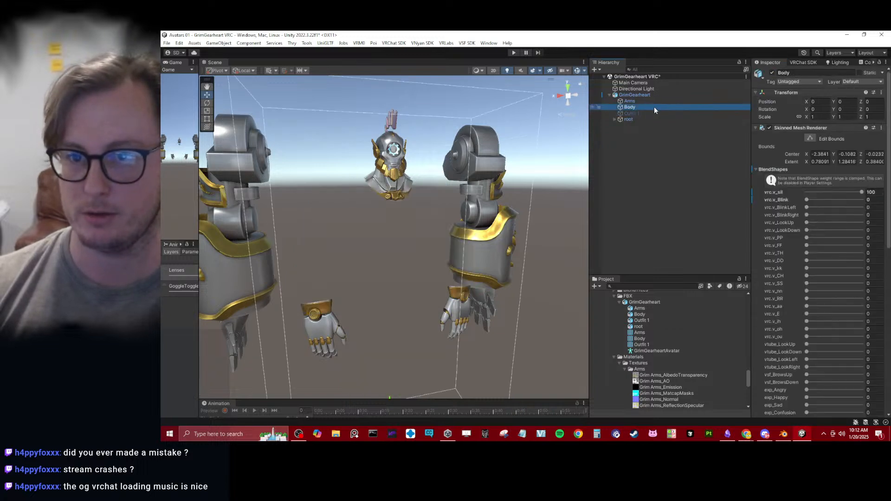
left_click(757, 128)
left_click(756, 148)
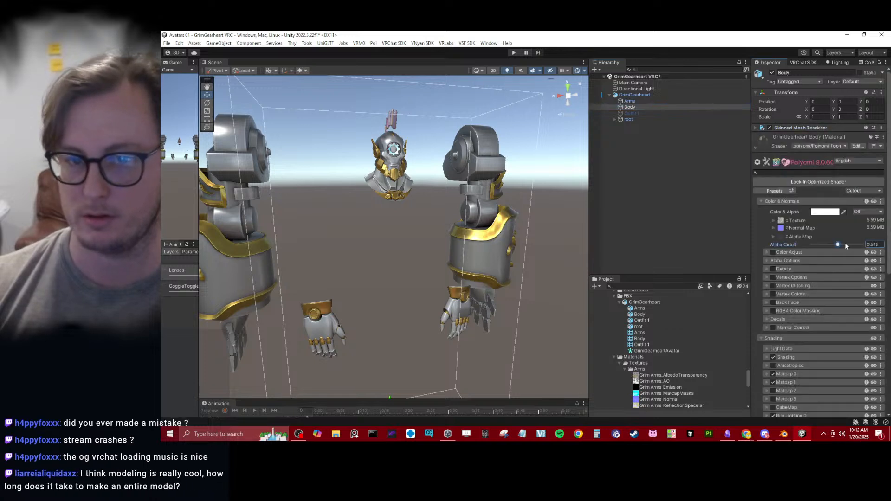
left_click_drag(862, 245, 669, 249)
scroll(386, 210, "up", 5)
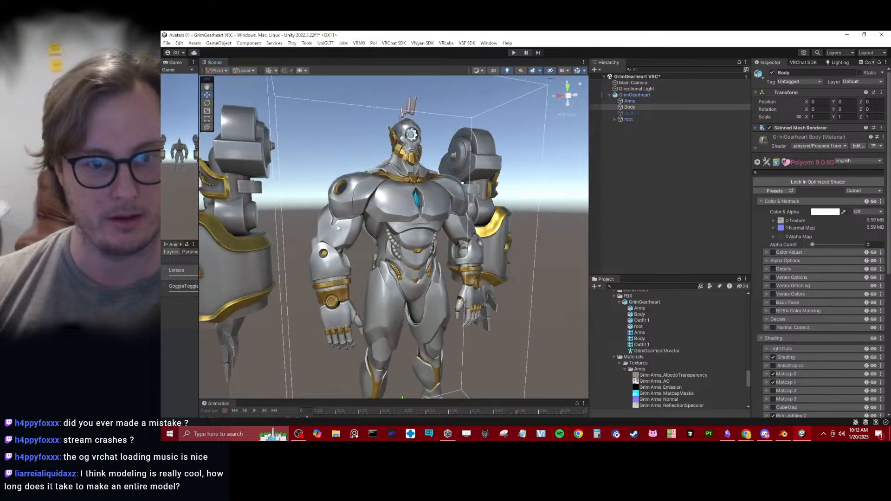
Examine the avatar's uncovered mechanical body from the front, back and side.
middle_click_drag(386, 209, 379, 154)
scroll(380, 155, "down", 3)
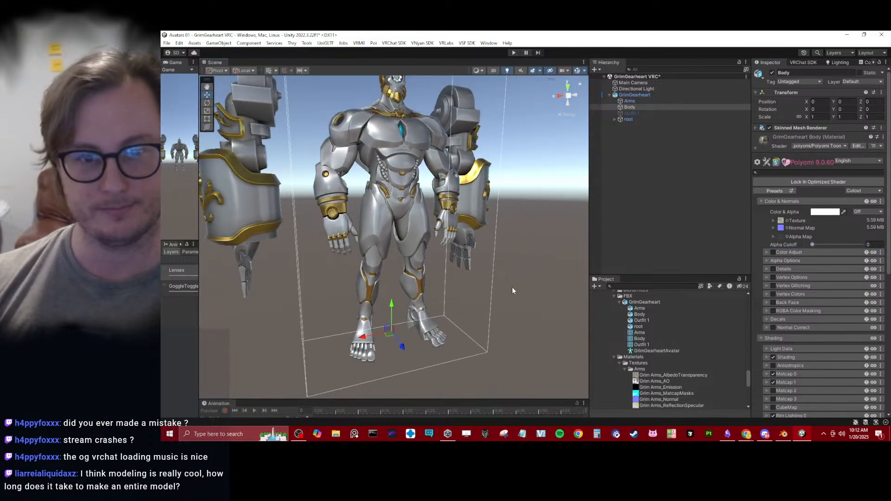
left_click(512, 291)
left_click_drag(512, 291, 464, 257, "alt")
middle_click_drag(457, 238, 464, 245)
scroll(465, 245, "down", 2)
left_click_drag(464, 245, 442, 246, "alt")
scroll(442, 247, "up", 4)
middle_click_drag(428, 209, 366, 334)
scroll(366, 335, "up", 3)
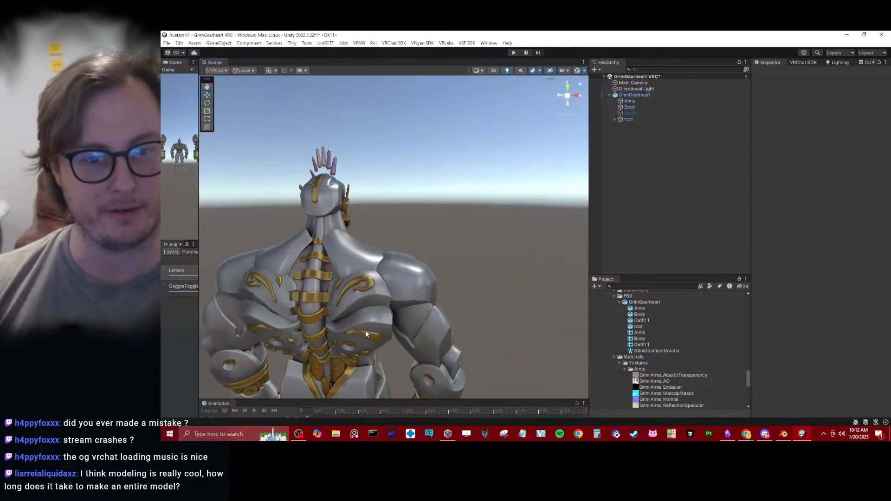
scroll(366, 334, "up", 2)
left_click_drag(366, 334, 411, 319, "alt")
middle_click_drag(410, 318, 366, 234)
scroll(370, 236, "down", 3)
left_click_drag(370, 236, 436, 223, "alt")
scroll(372, 239, "down", 3)
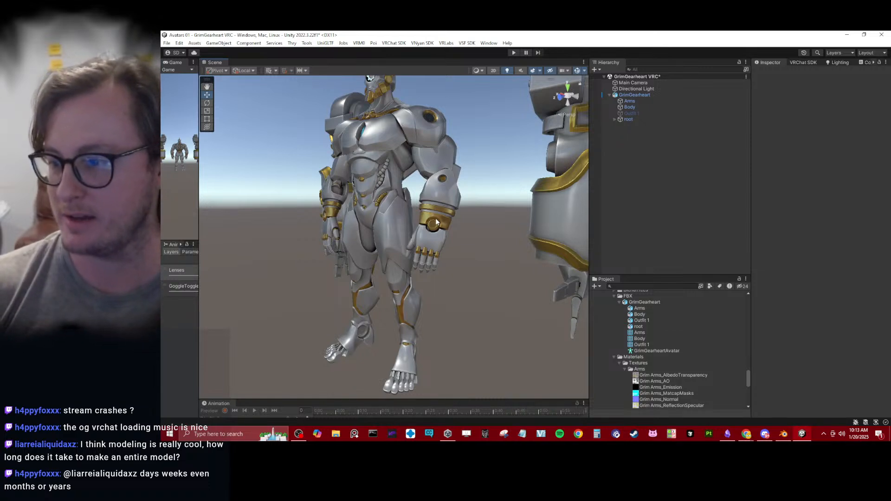
left_click_drag(428, 218, 409, 220, "alt")
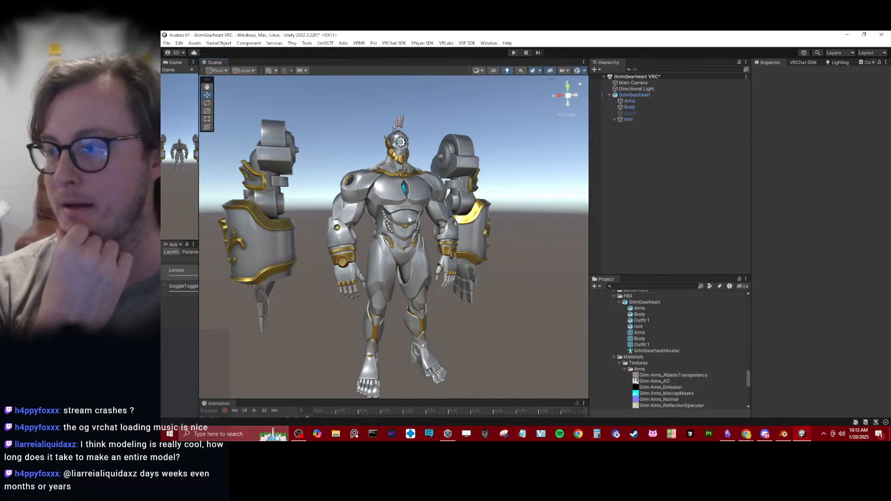
Switch back to Blender and add a plane to the Body Head HP collection.
left_click(780, 435)
scroll(459, 185, "up", 4)
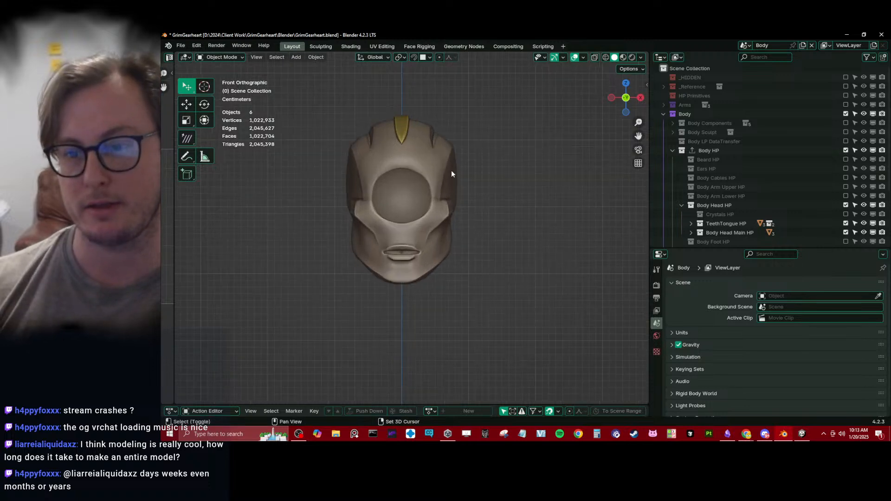
left_click(703, 207)
key("shift+a")
mouse_move(551, 190)
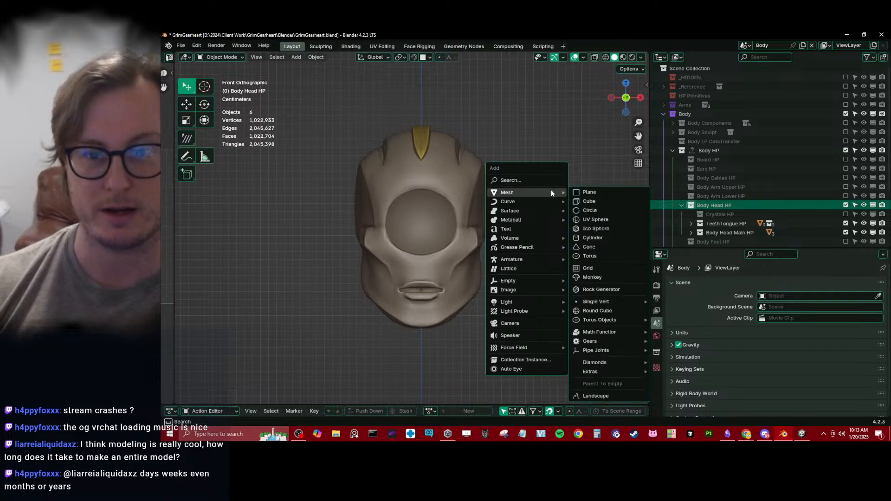
left_click(592, 192)
Rotate the new plane's mesh 90° about the X axis in Edit Mode and view it from the front.
scroll(415, 194, "down", 4)
scroll(415, 194, "down", 5)
middle_click_drag(415, 194, 428, 245)
key("Tab")
type("rx90")
key("Return")
key("KP_1")
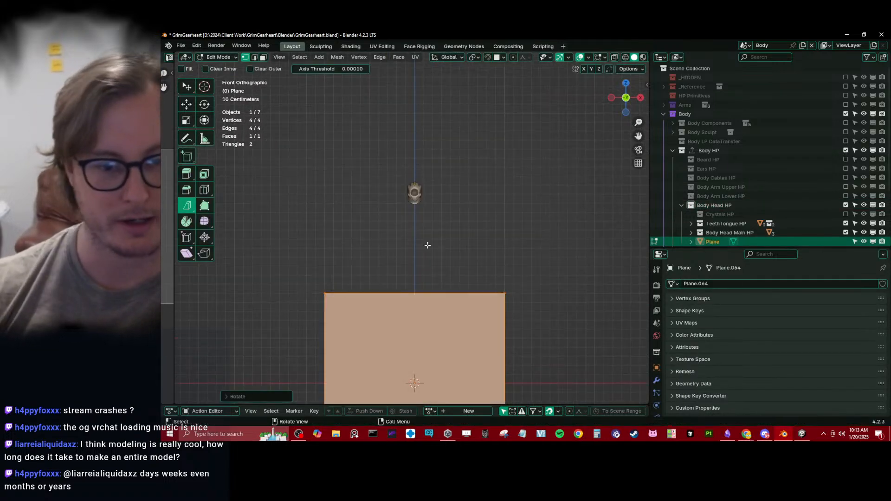
Delete the plane and add a mesh circle in its place.
key("Tab")
key("Delete")
key("shift+a")
mouse_move(443, 239)
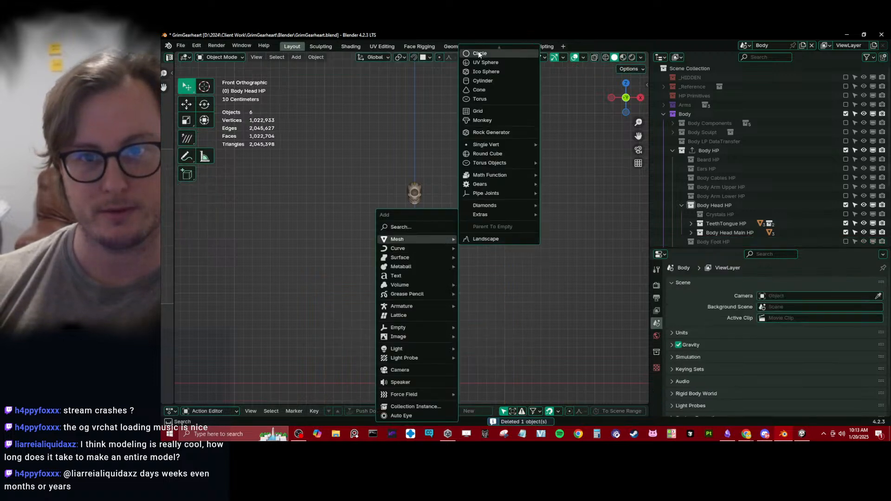
left_click(480, 54)
Rotate the circle's mesh 90° about the X axis in Edit Mode and return to Object Mode in front view.
middle_click_drag(332, 384, 419, 349)
key("Tab")
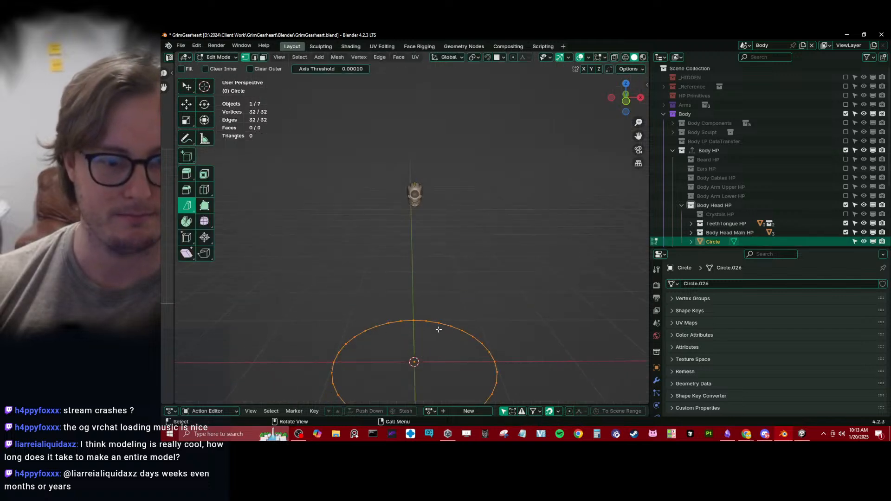
type("rx90")
key("Return")
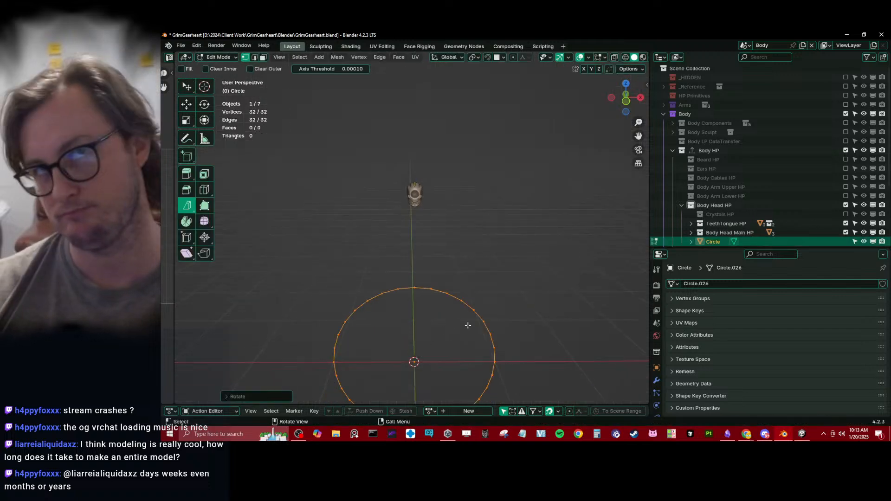
key("Tab")
key("KP_1")
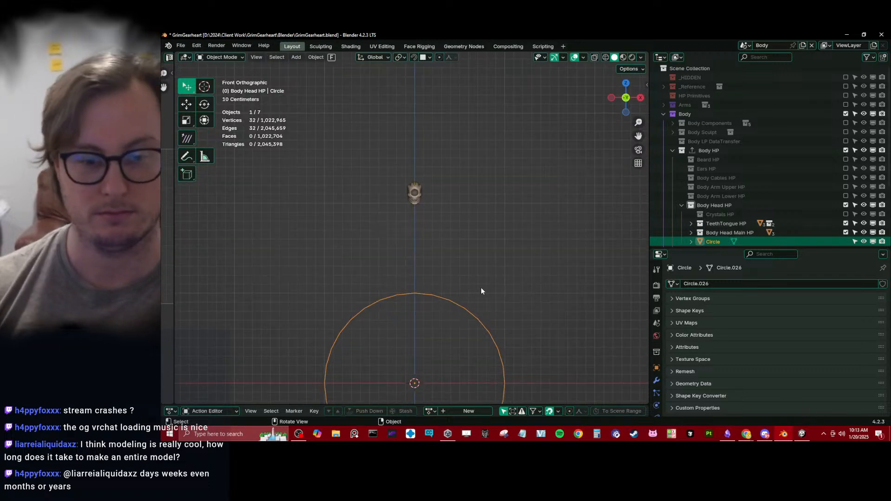
Scale the circle down and move it up along Z to centre it on the head's eye socket.
key("s")
left_click(433, 355)
key("g")
key("z")
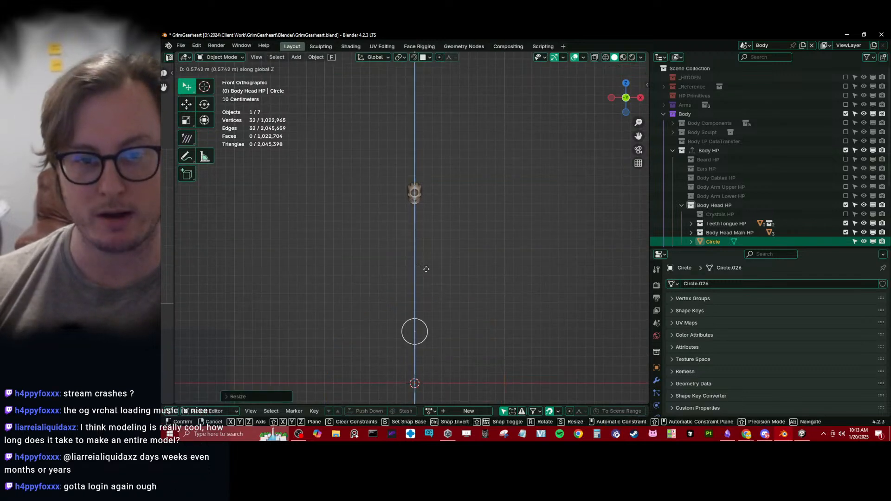
left_click(426, 196)
scroll(426, 197, "up", 3)
middle_click_drag(434, 187, 457, 256, "shift")
scroll(447, 281, "up", 4)
scroll(455, 255, "up", 5)
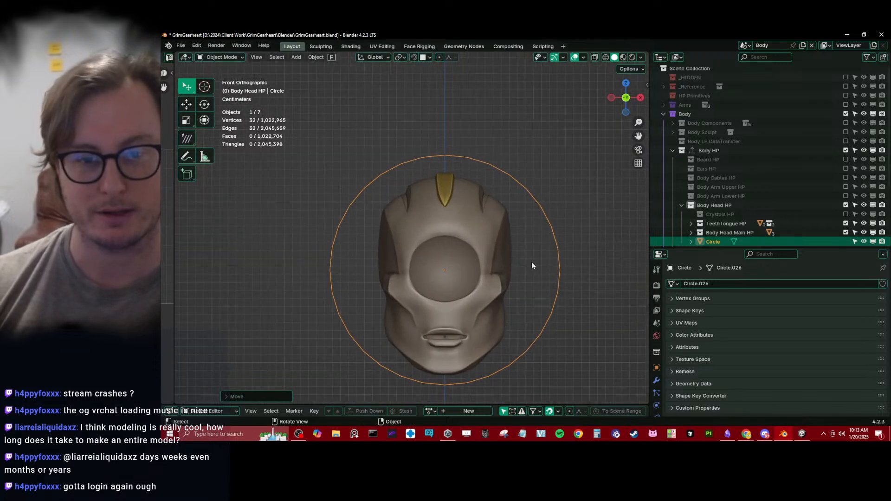
Move the circle along Y to the front of the face and scale it down to closely surround the eye socket.
key("s")
left_click(485, 269)
middle_click_drag(401, 260, 492, 279)
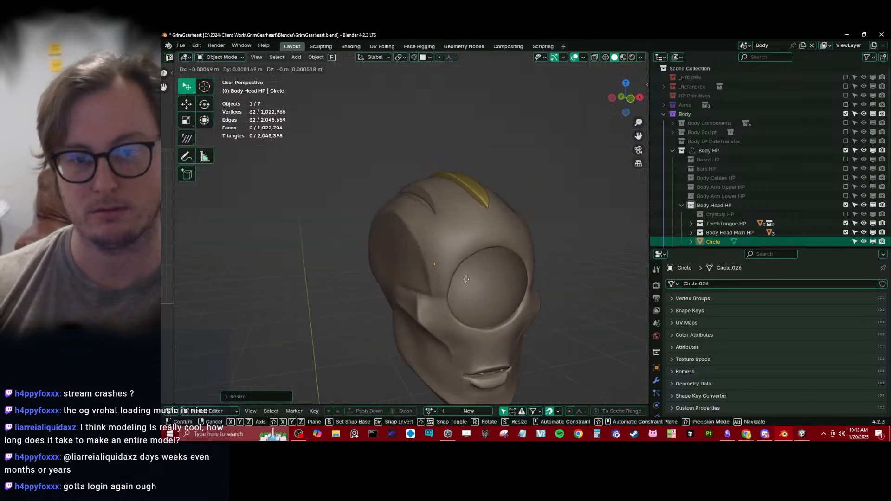
key("g")
key("y")
left_click(515, 299)
key("KP_1")
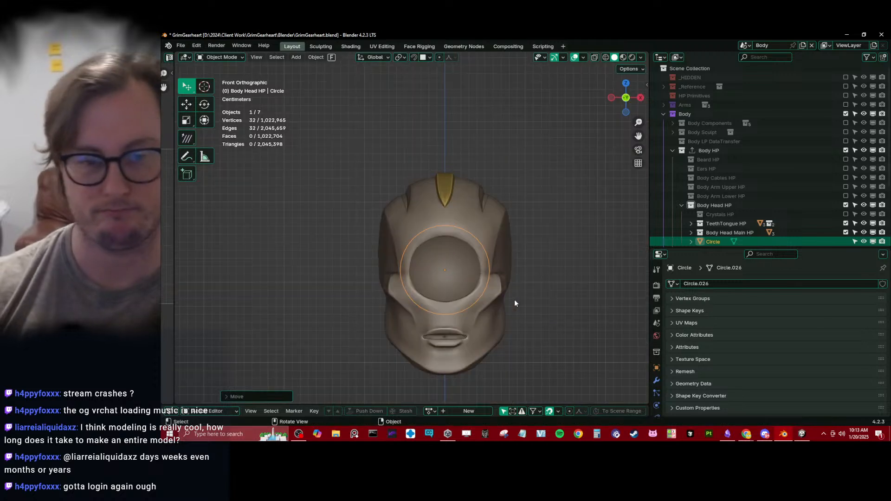
scroll(551, 252, "up", 3)
key("s")
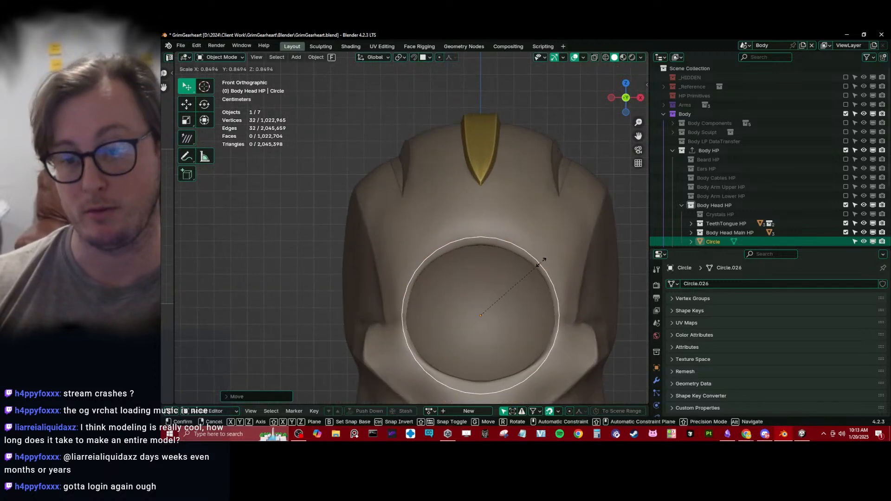
left_click(541, 260)
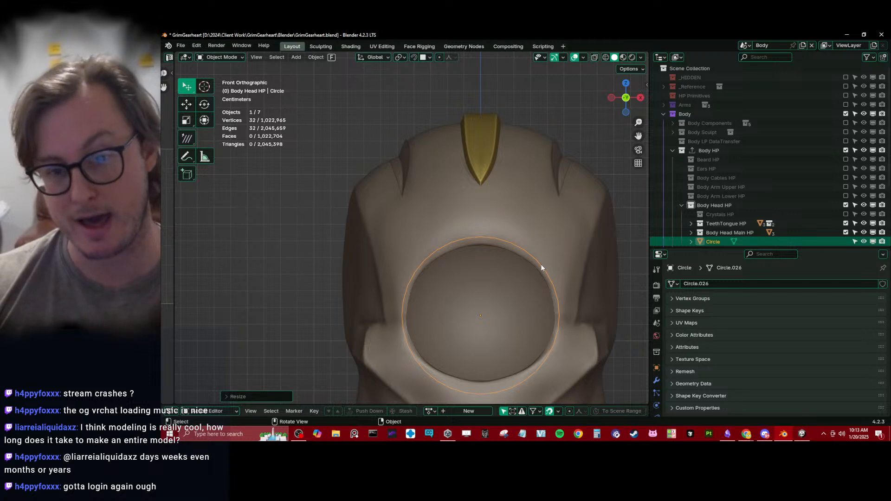
Delete the circle's top and bottom centre vertices and its whole left half, keeping only the right arc.
middle_click_drag(541, 268, 508, 221, "shift")
key("Tab")
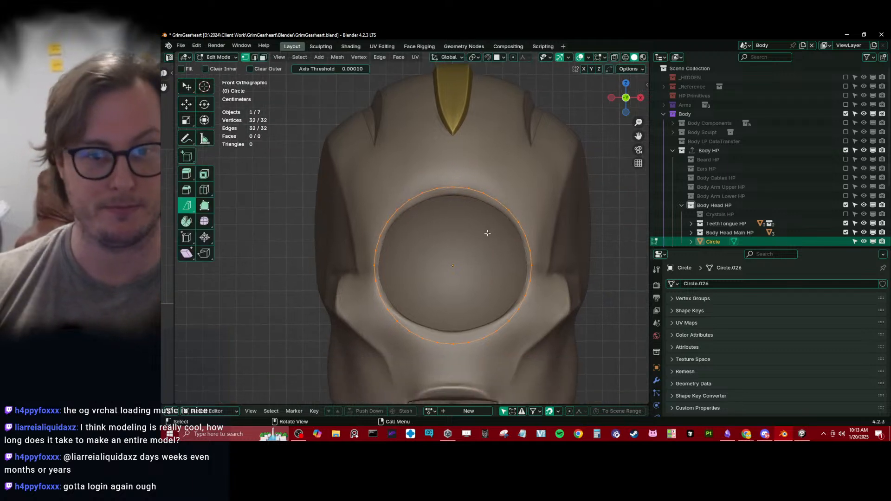
left_click(453, 188)
key("x")
left_click(458, 313)
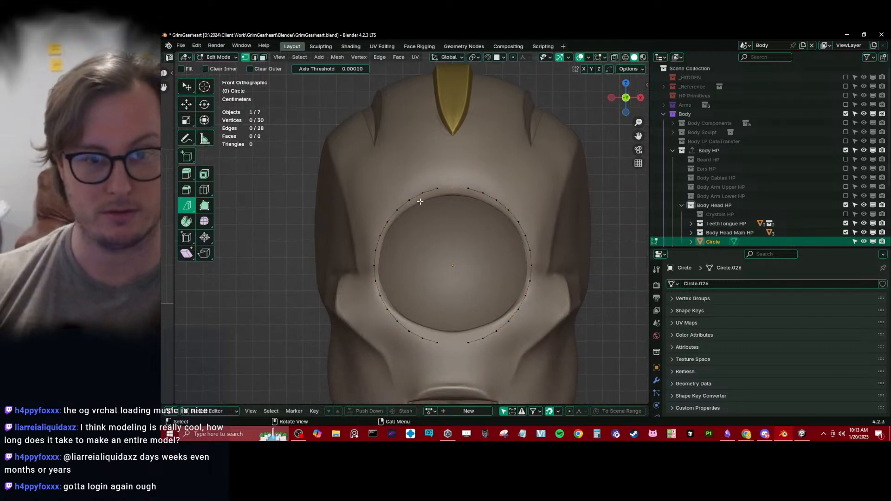
key("b")
left_click_drag(349, 171, 450, 361)
key("x")
left_click(450, 361)
key("Tab")
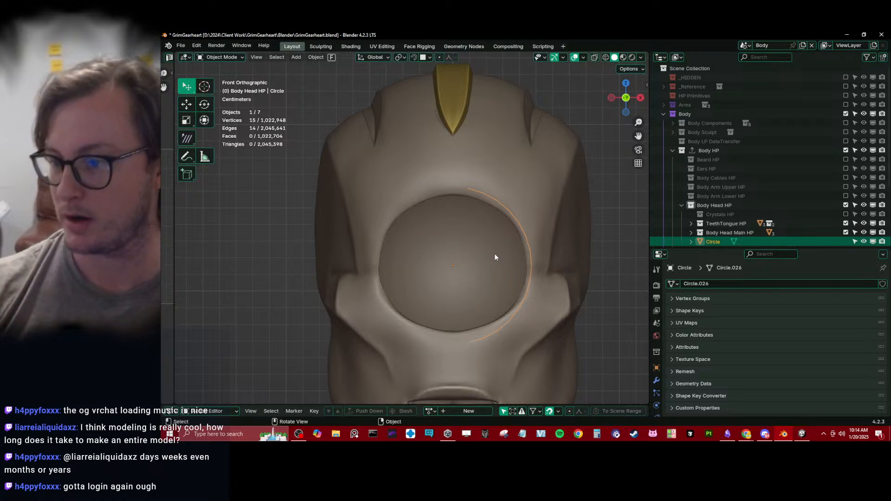
Show the _Reference collection, then scale the arc and move it up along Z to match the dark band beside the eye.
scroll(495, 254, "down", 2)
scroll(496, 255, "up", 5)
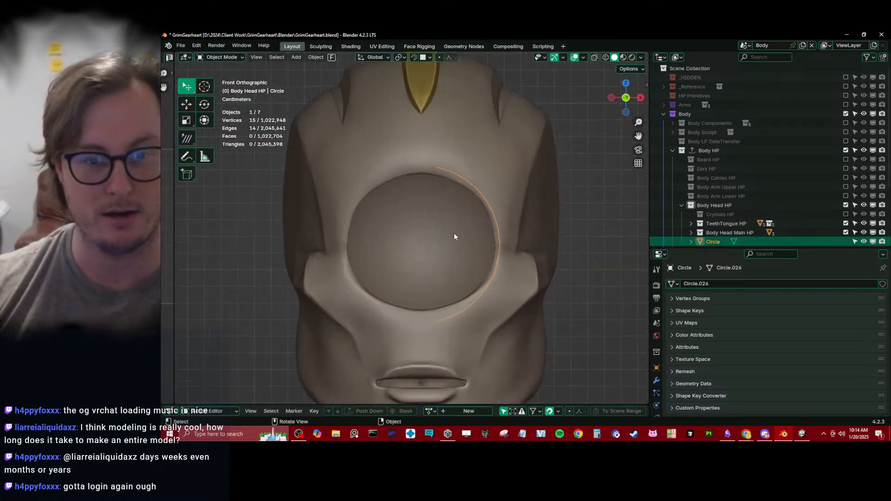
key("Tab")
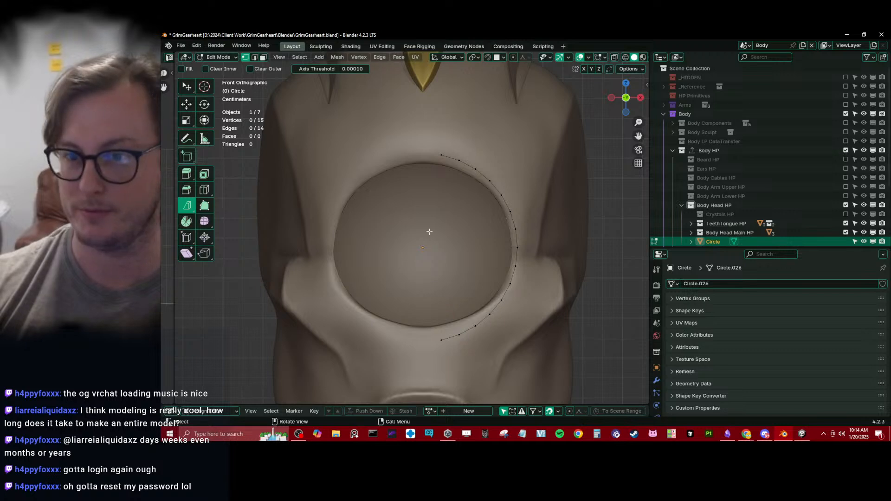
key("Tab")
left_click(846, 86)
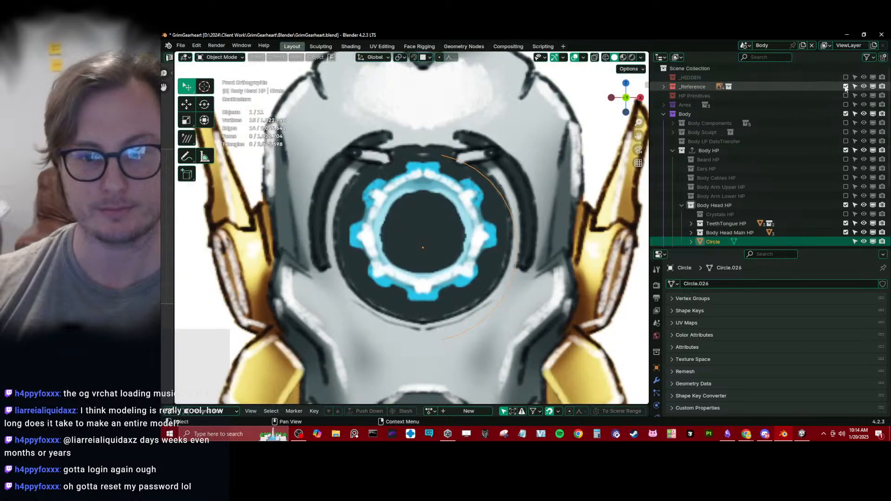
key("s")
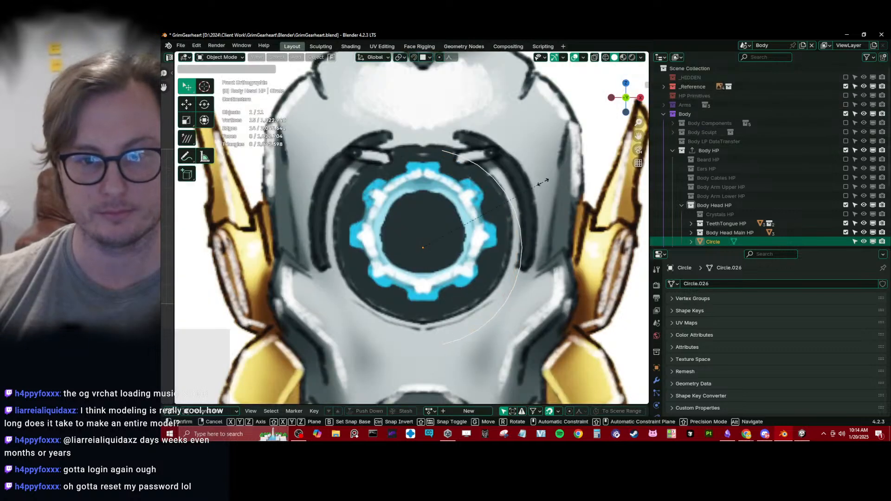
left_click(509, 152)
key("g")
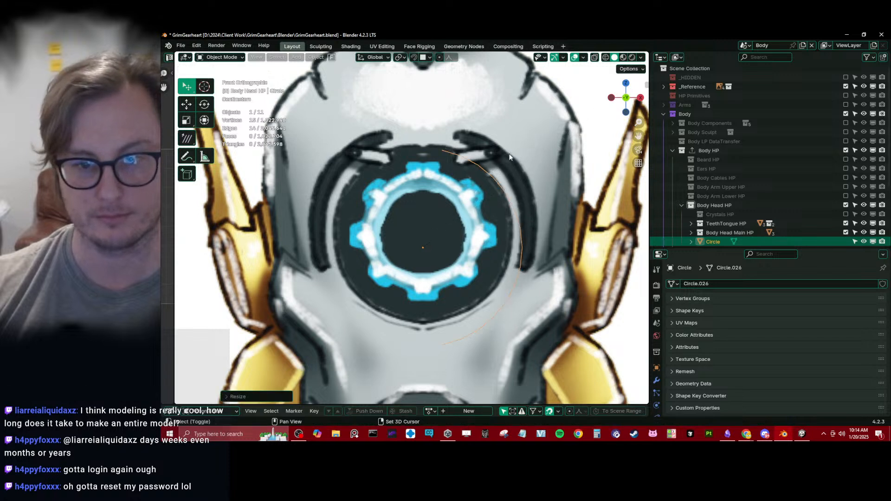
key("z")
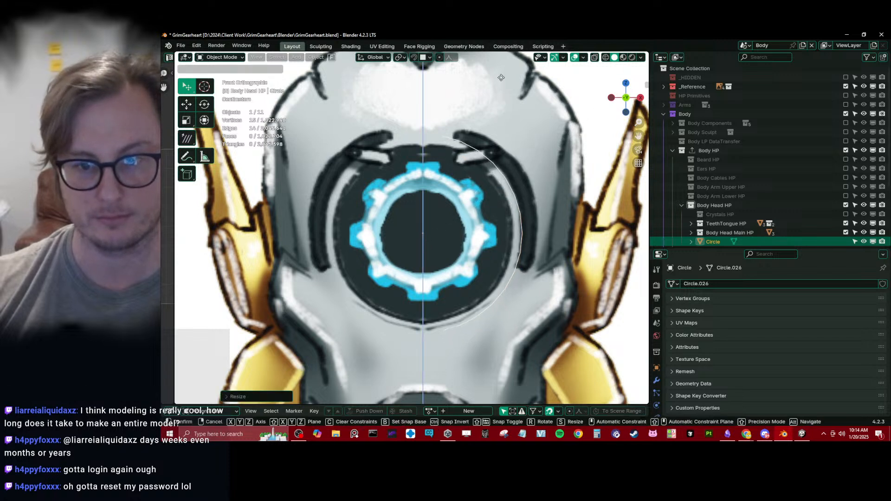
left_click(501, 74)
Insert a vertex on the arc's uppermost edge and delete its upper end vertex and lower vertices to fit the reference band's length.
key("Tab")
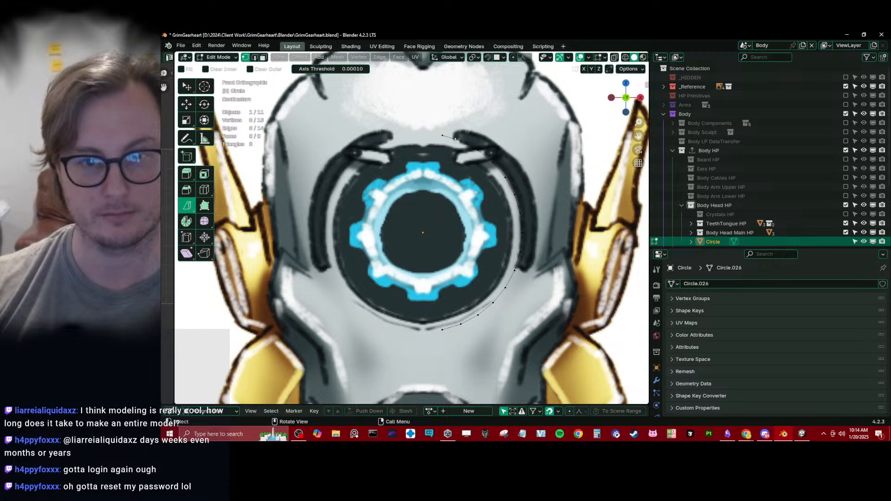
key("ctrl+r")
left_click(454, 140)
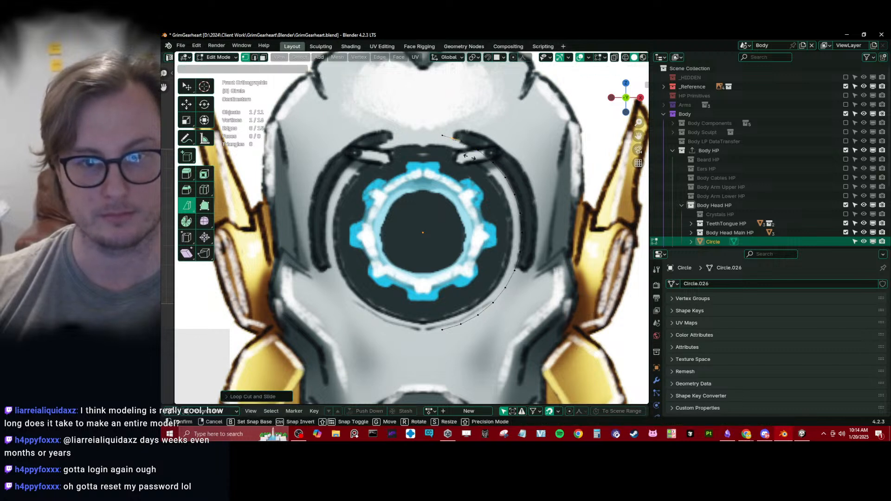
right_click(470, 157)
left_click(443, 136)
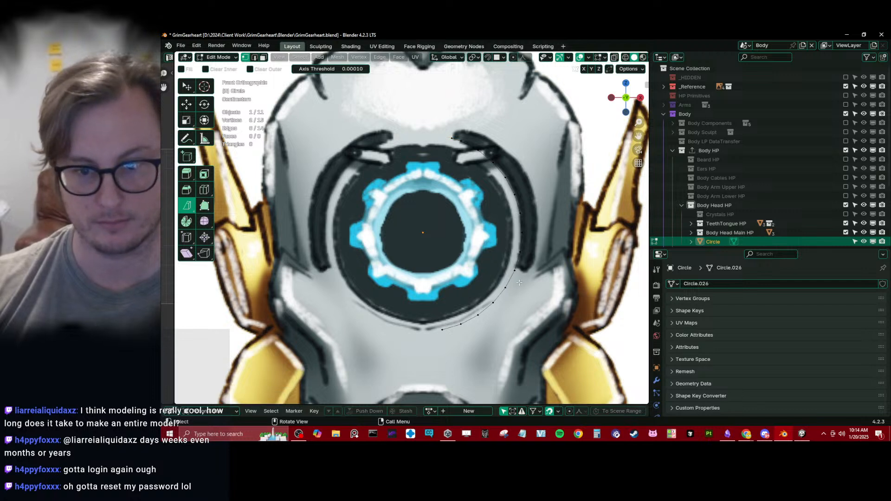
key("b")
left_click_drag(409, 280, 521, 350)
key("x")
left_click(519, 312)
key("e")
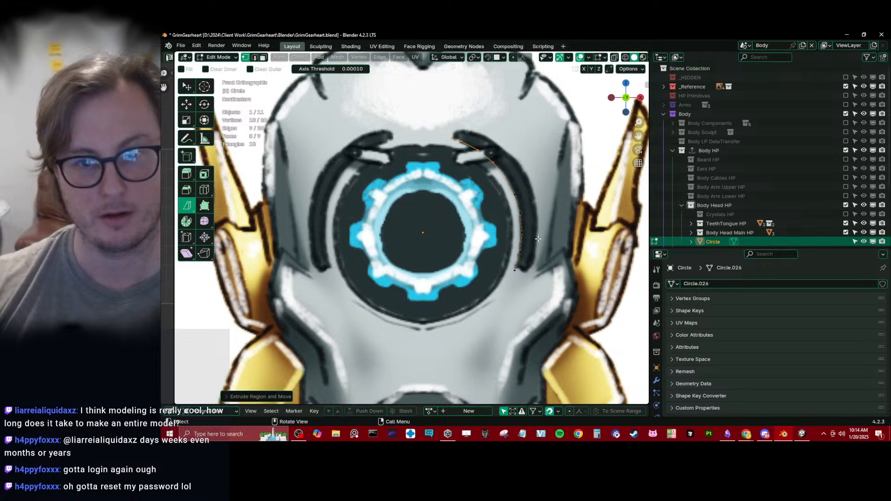
left_click(556, 227)
key("ctrl+z")
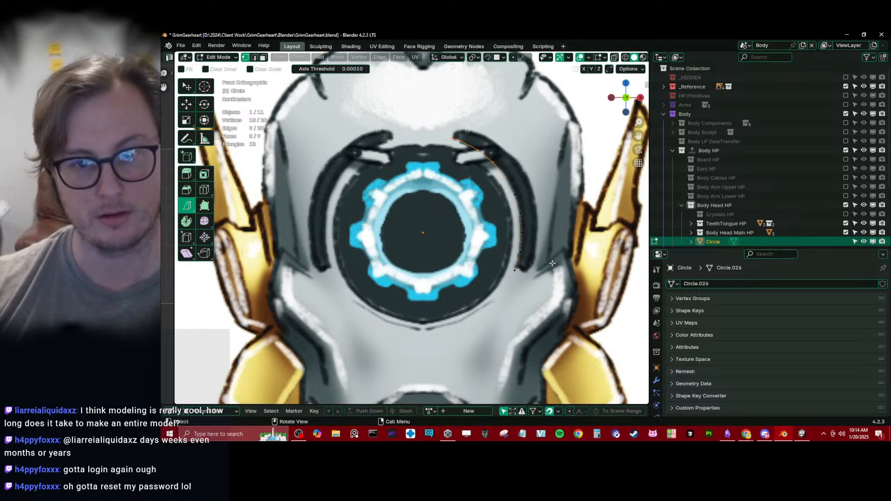
Place the 3D cursor at the eye's centre, use it as the pivot, and extrude the arc outward by scaling to form a band.
key("shift+s")
left_click(536, 312)
key("period")
key("6")
key("e")
right_click(541, 269)
key("s")
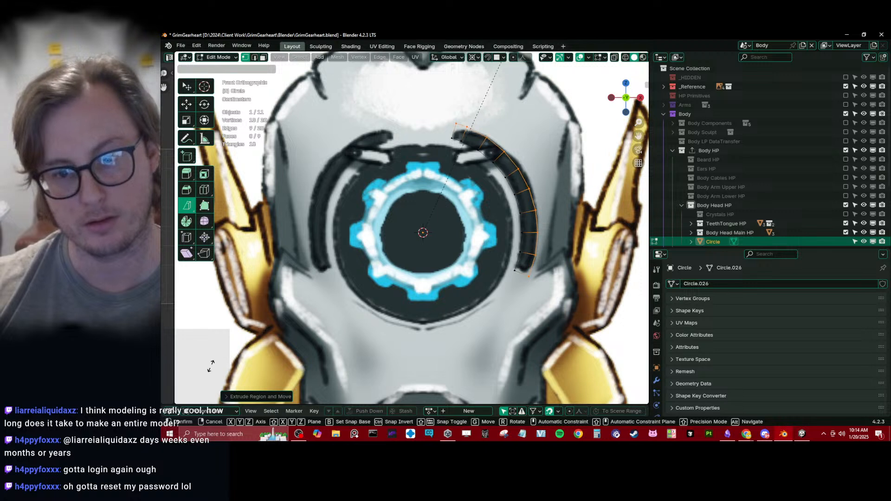
left_click(211, 366)
Change the pivot, scale and move the band's outer edge onto the reference outline, and adjust the outer vertex at its upper end.
middle_click_drag(559, 253, 547, 263, "shift")
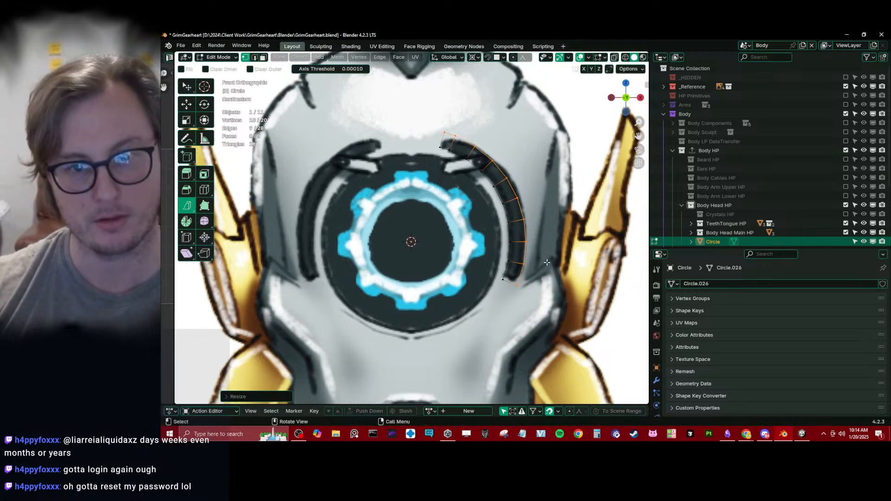
key("period")
left_click(541, 210)
key("s")
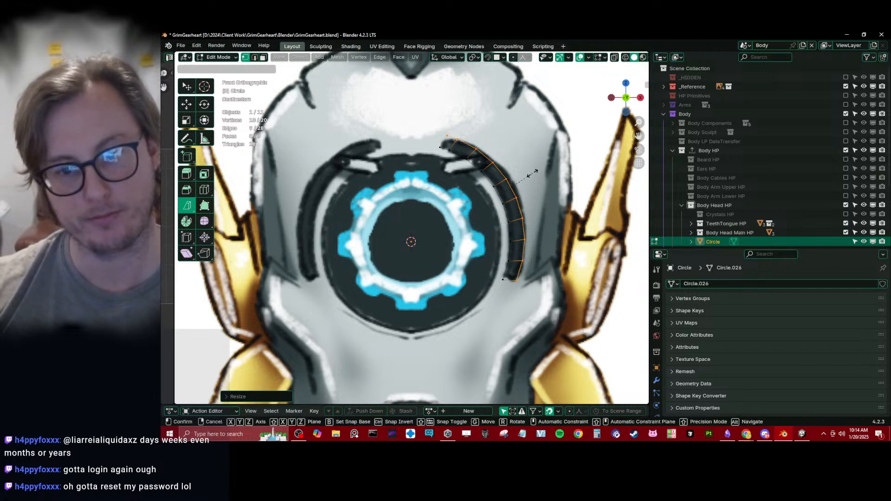
key("g")
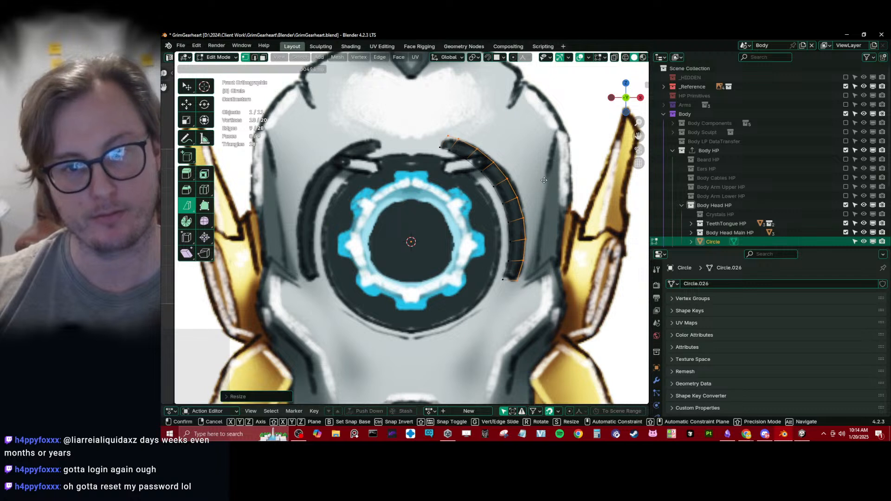
left_click(544, 180)
left_click(442, 134)
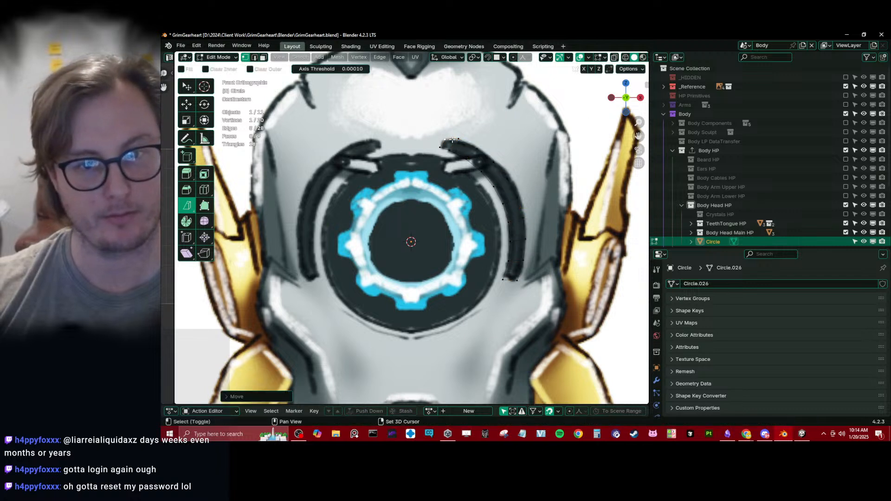
key("g")
left_click(470, 140)
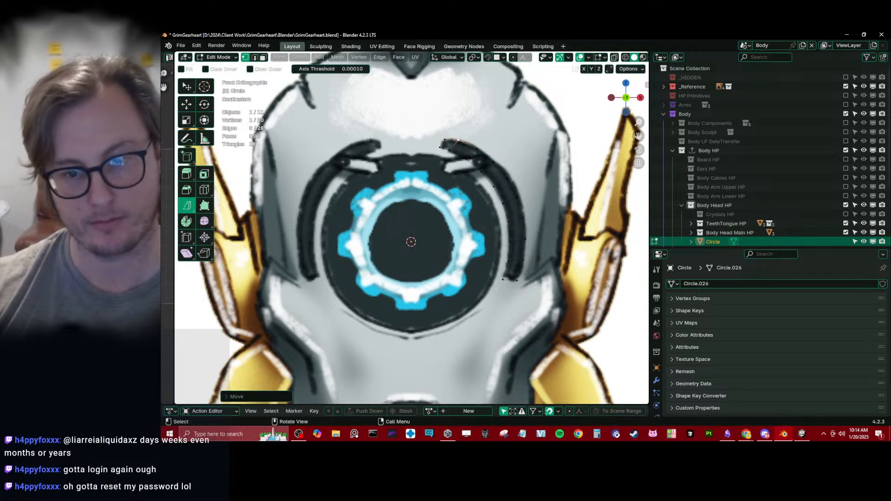
Add a Subdivision Surface modifier to the band in Object Mode and apply its object transform.
key("Tab")
middle_click_drag(523, 280, 428, 255)
key("q")
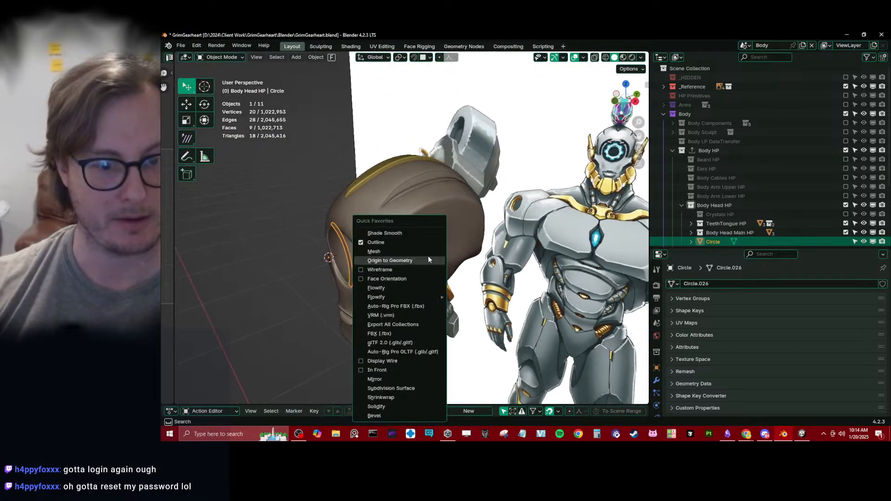
left_click(391, 388)
middle_click_drag(391, 366, 534, 298)
key("ctrl+a")
left_click(431, 297)
Add a Shrinkwrap modifier to the band and set its target to Body_Head_high.
key("q")
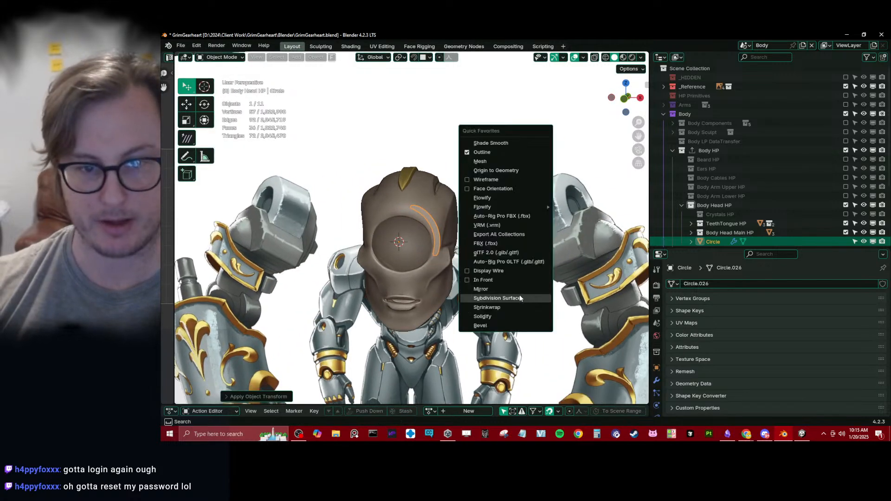
key("q")
left_click(505, 299)
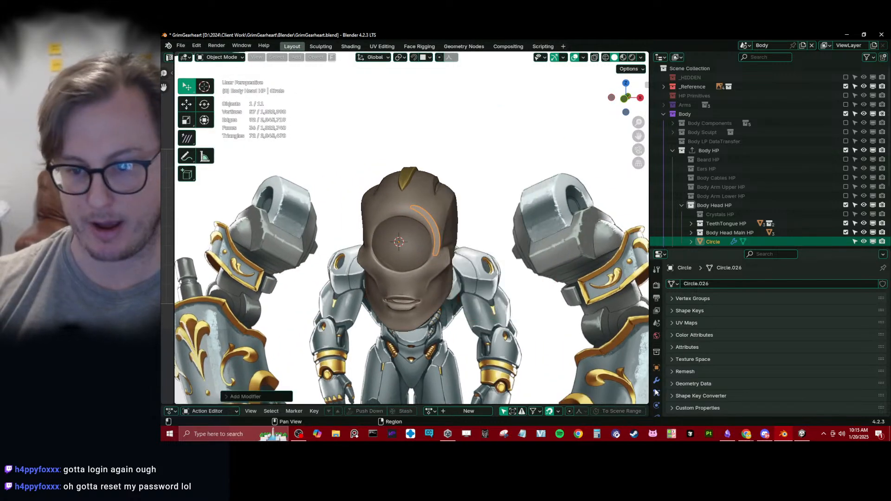
left_click(656, 381)
middle_click_drag(457, 294, 494, 249)
scroll(494, 283, "up", 3)
scroll(817, 308, "down", 5)
left_click(869, 386)
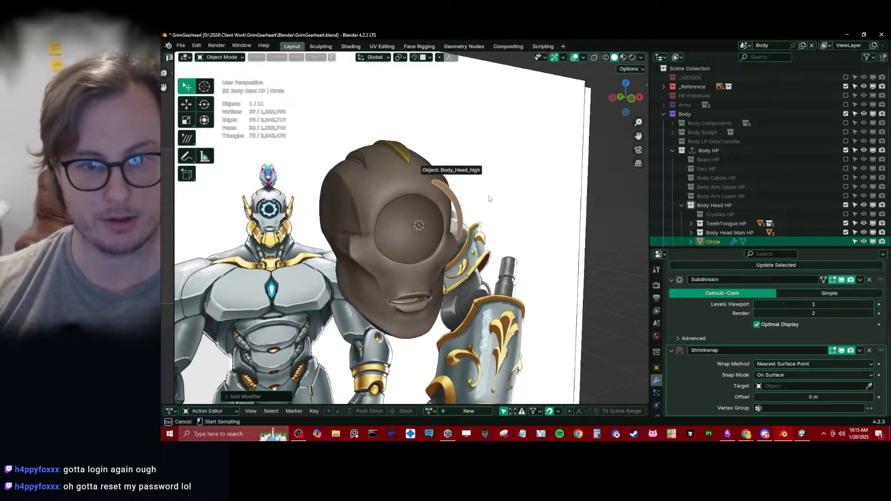
left_click(458, 186)
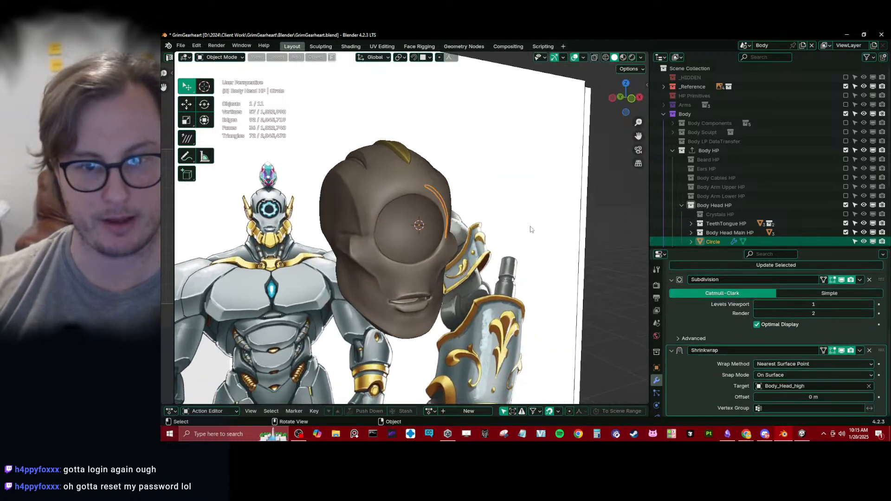
Set the band's Shrinkwrap wrap method to Project along the Y axis.
left_click(789, 365)
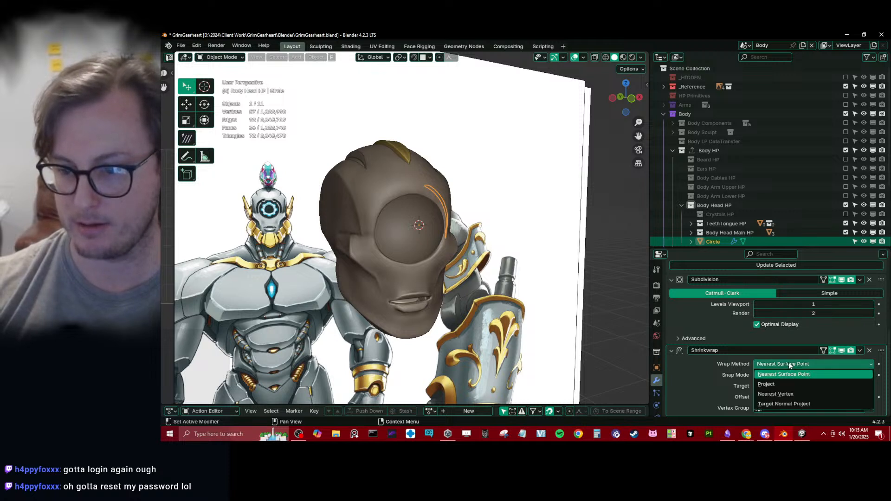
left_click(784, 386)
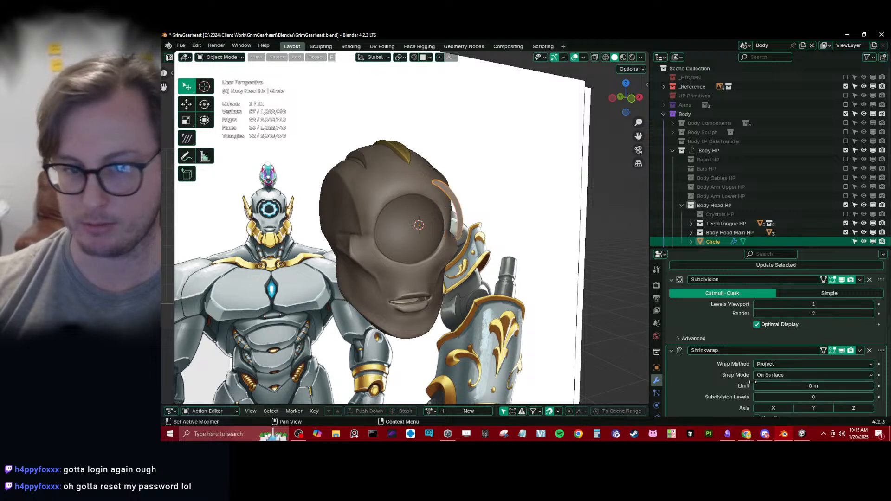
left_click(813, 407)
middle_click_drag(543, 242, 404, 257)
scroll(472, 243, "up", 4)
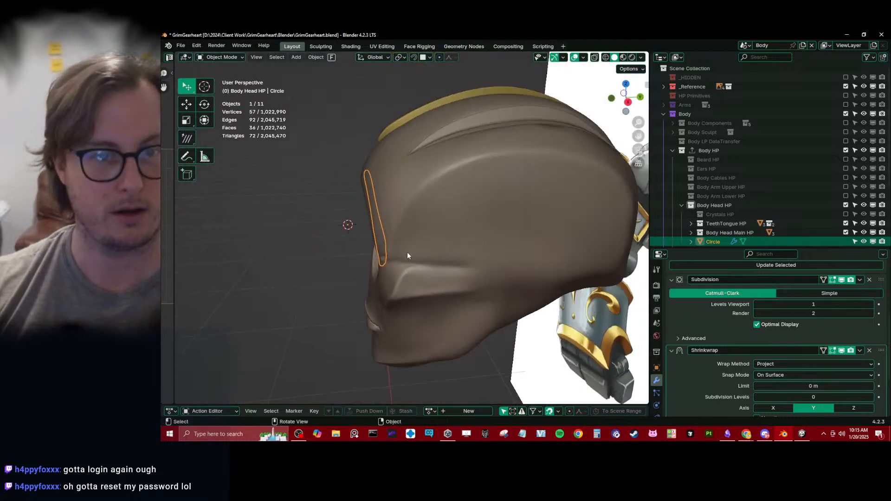
mouse_move(330, 228)
middle_mouse_down()
mouse_move(427, 216)
mouse_move(404, 234)
mouse_move(451, 229)
middle_mouse_up()
Compare the band's vertices with the front reference drawing in Edit Mode, and examine its fit on the head from the side.
key("KP_1")
key("Tab")
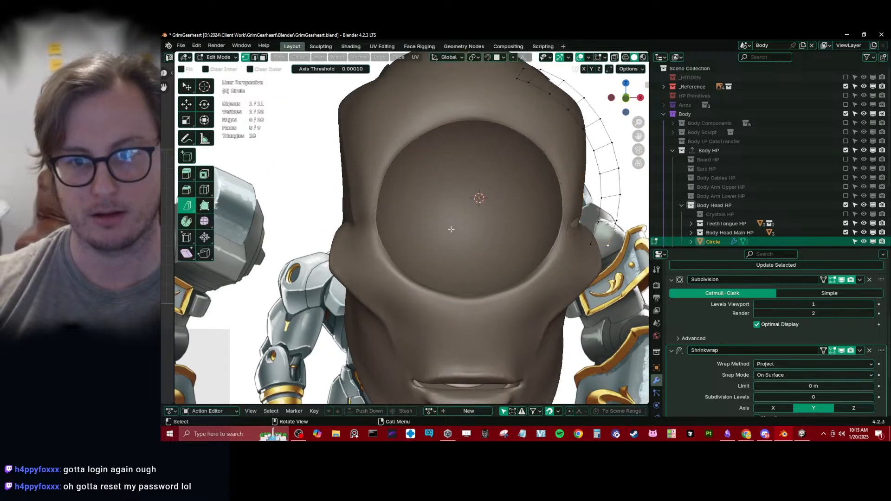
key("KP_1")
middle_click_drag(537, 170, 381, 263, "shift")
scroll(381, 262, "up", 3)
middle_click_drag(400, 346, 417, 320, "shift")
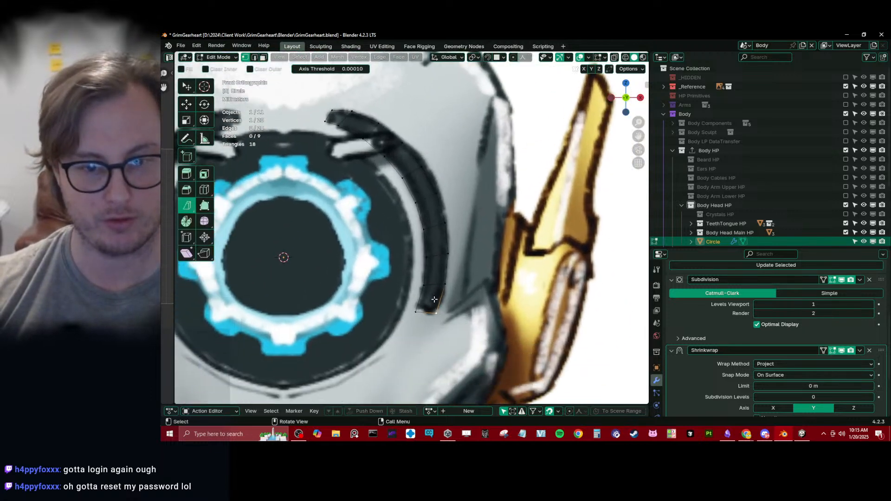
key("Tab")
middle_click_drag(449, 296, 400, 181)
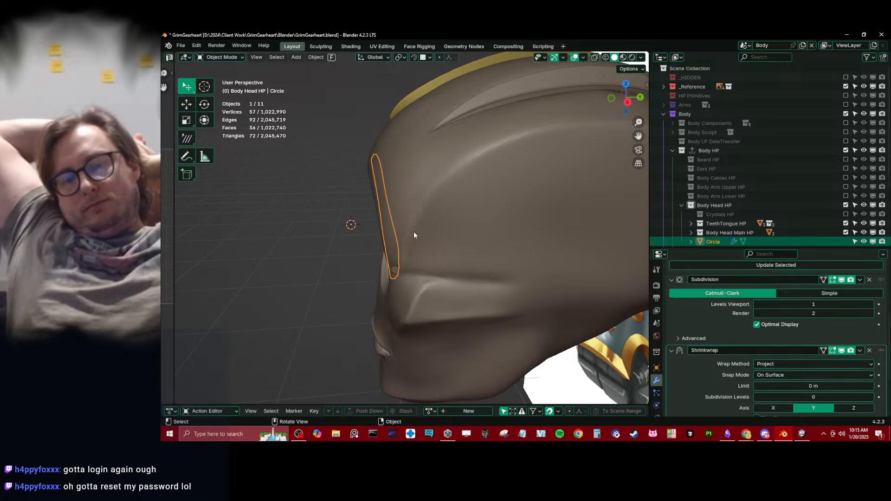
middle_click_drag(414, 235, 437, 205)
left_click(446, 194)
key("ctrl+Tab")
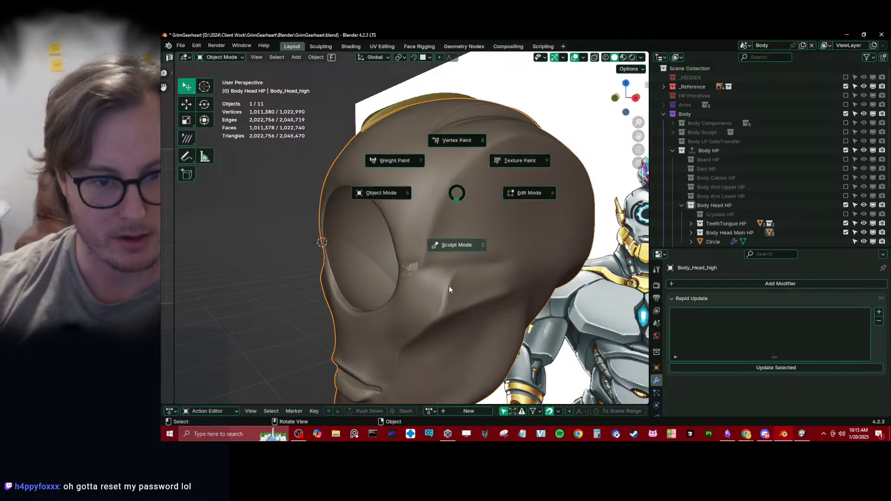
left_click(449, 286)
key("ctrl+Tab")
left_click(355, 265)
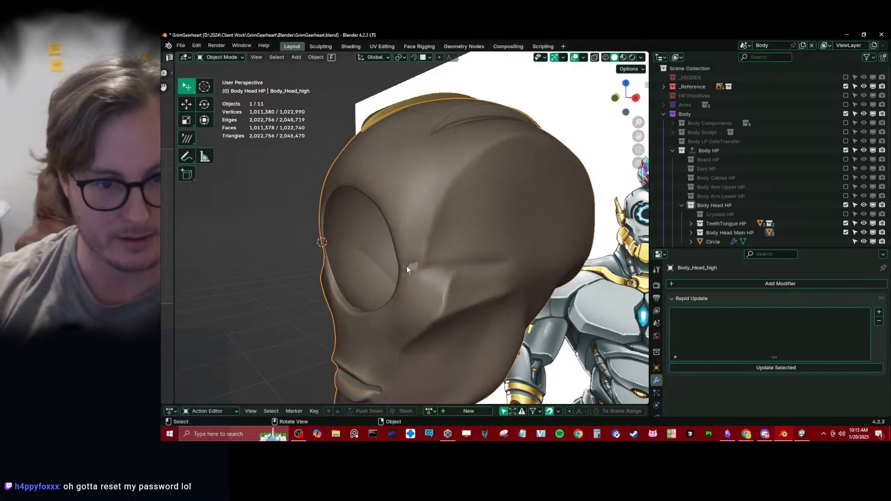
Select the band beside the eye and set its Subdivision modifier's viewport level to 2.
left_click(407, 267)
key("q")
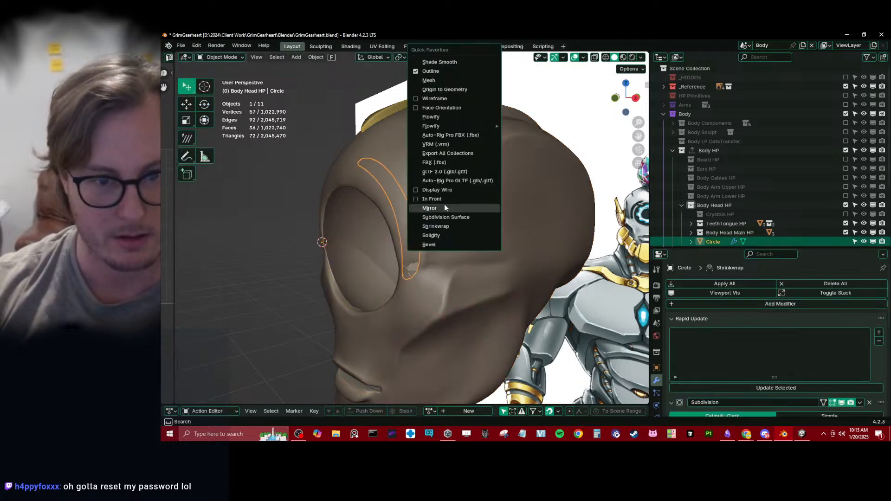
scroll(742, 385, "down", 10)
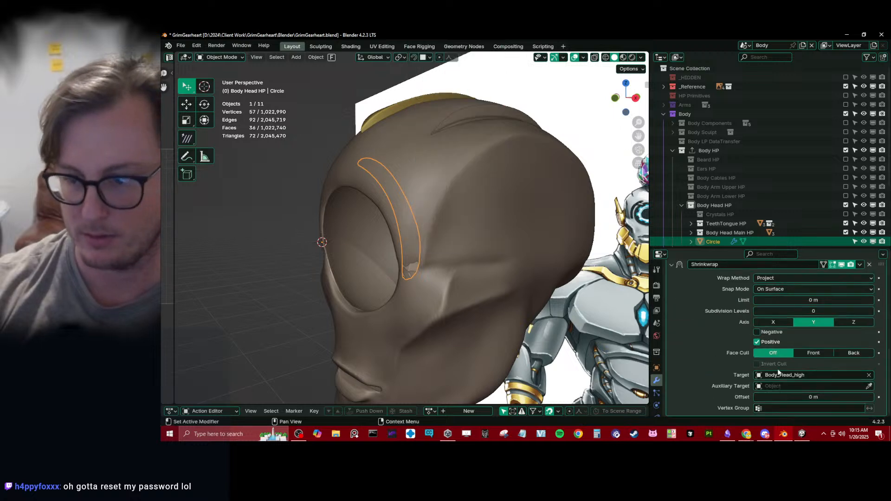
left_click(818, 300)
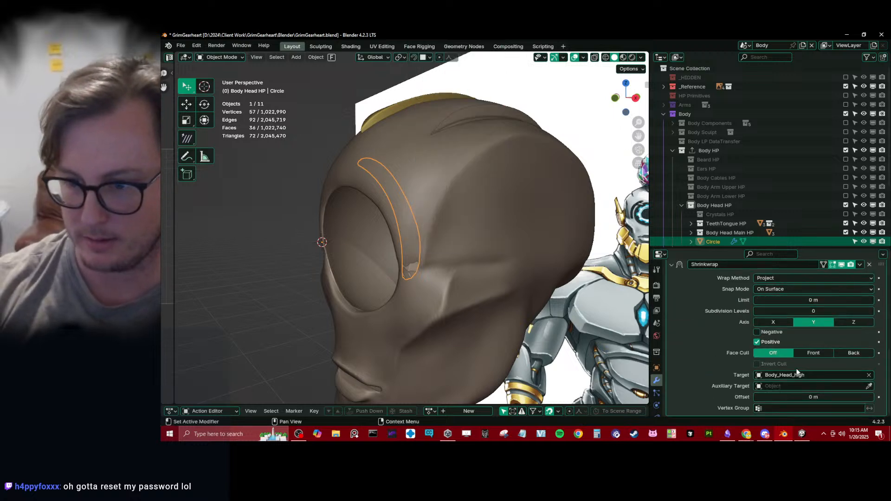
scroll(792, 333, "up", 4)
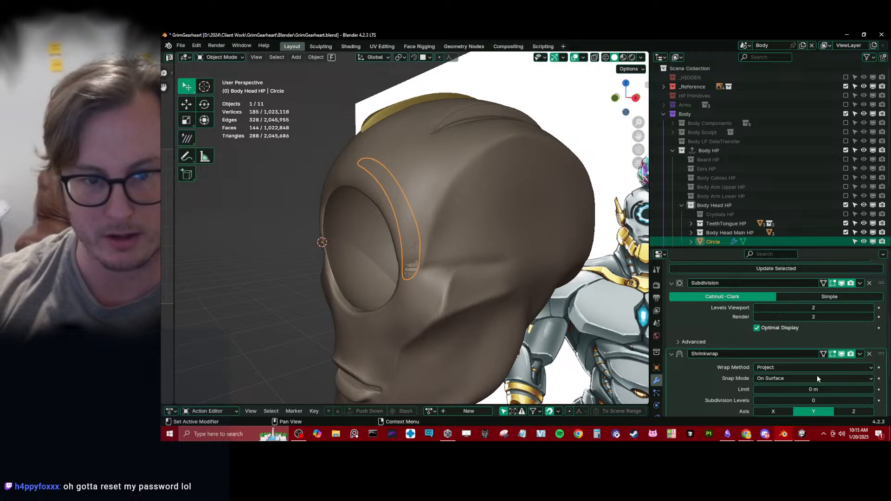
scroll(822, 374, "down", 4)
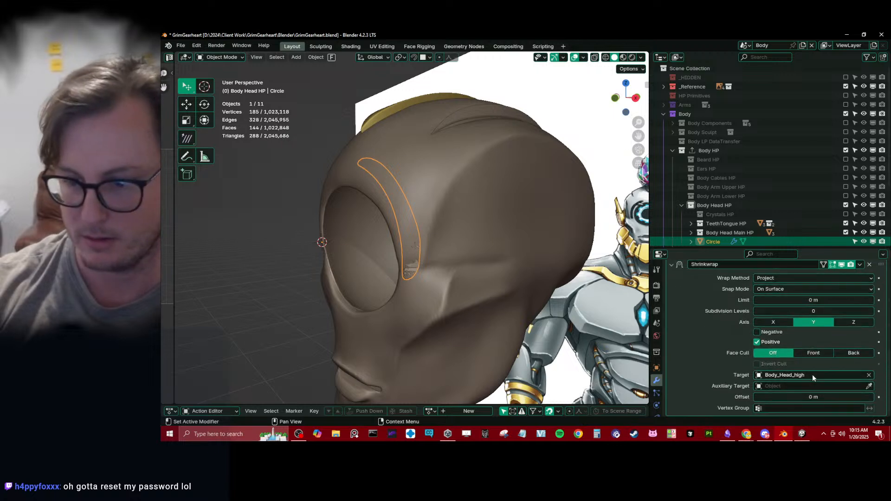
Try Shrinkwrap offsets of 0.01 m and 0.005 m on the band.
left_click(796, 393)
type(".01")
key("Return")
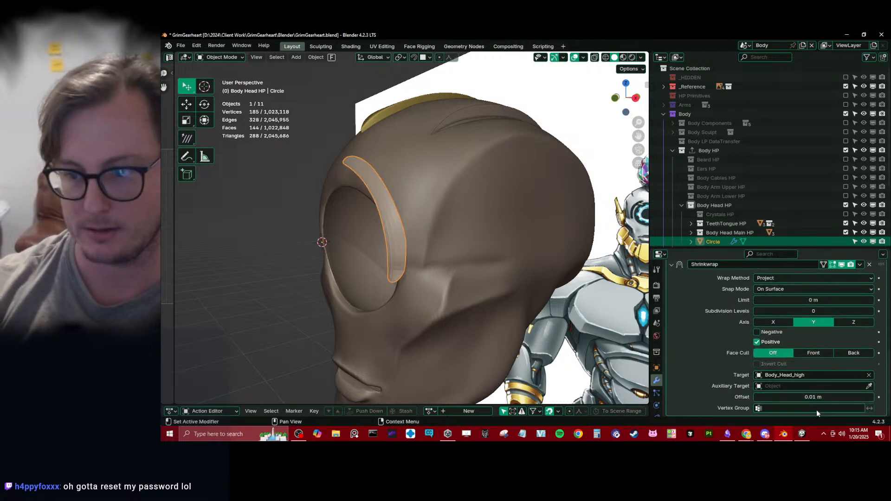
type("5")
key("Return")
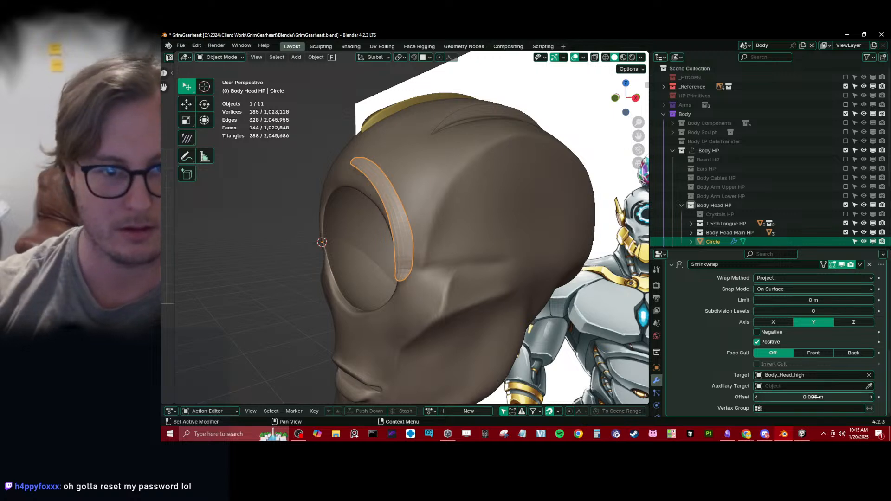
Shade the band smooth and set its Shrinkwrap offset to 0.0015 m.
right_click(384, 222)
left_click(374, 230)
middle_click_drag(374, 231, 496, 243)
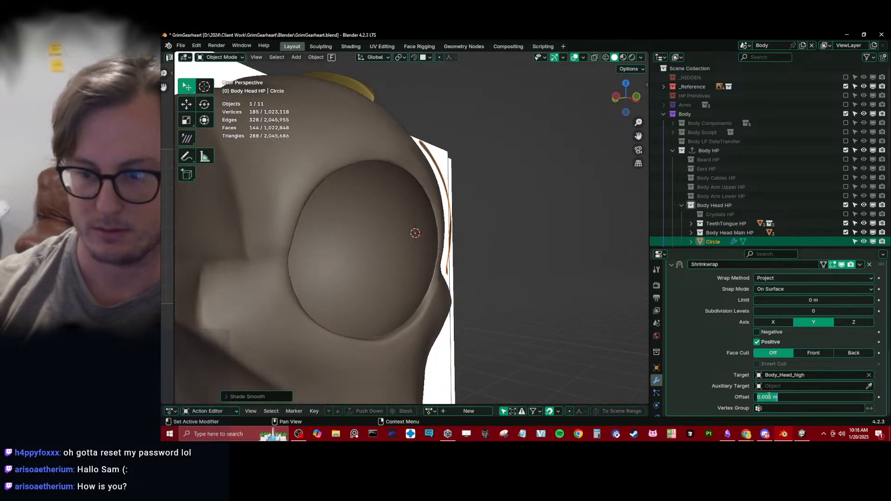
key("Return")
middle_click_drag(533, 332, 467, 263)
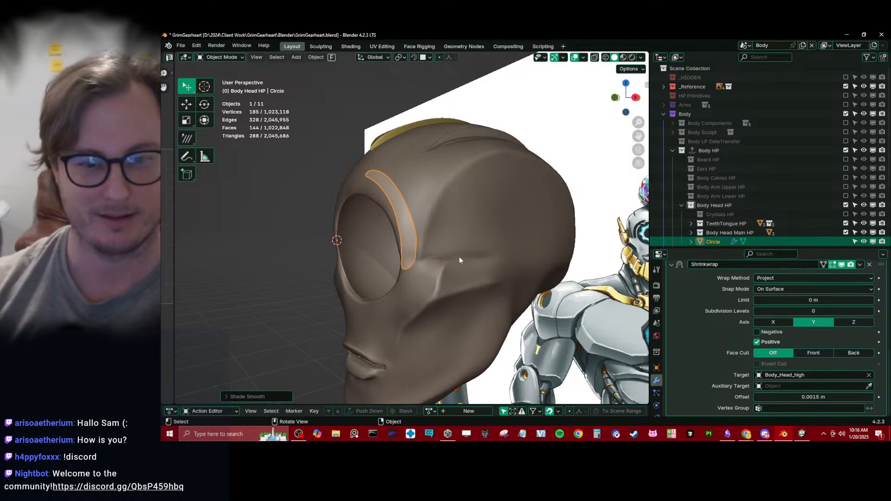
Save the file and switch the high-poly head to Sculpt Mode.
left_click(459, 216)
key("ctrl+s")
mouse_move(459, 216)
middle_mouse_down()
mouse_move(422, 217)
mouse_move(456, 200)
middle_mouse_up()
scroll(429, 223, "down", 1)
key("ctrl+Tab")
left_click(445, 297)
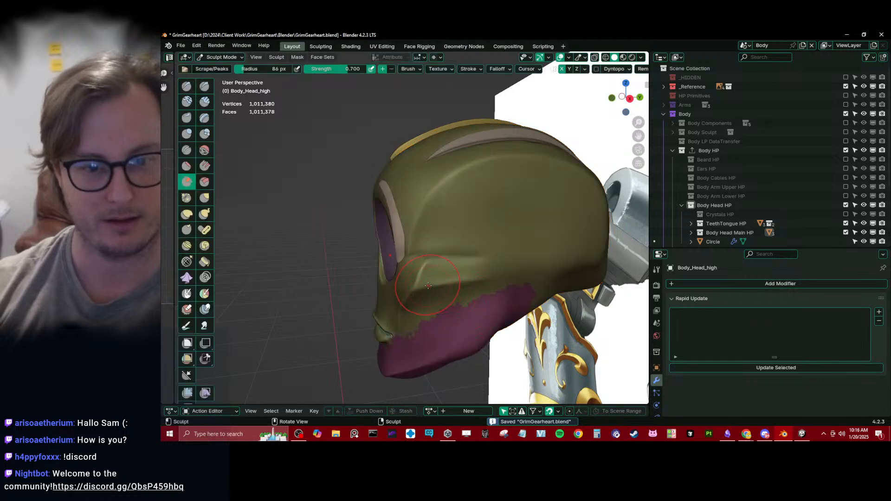
scroll(458, 280, "up", 2)
middle_click_drag(458, 280, 457, 251)
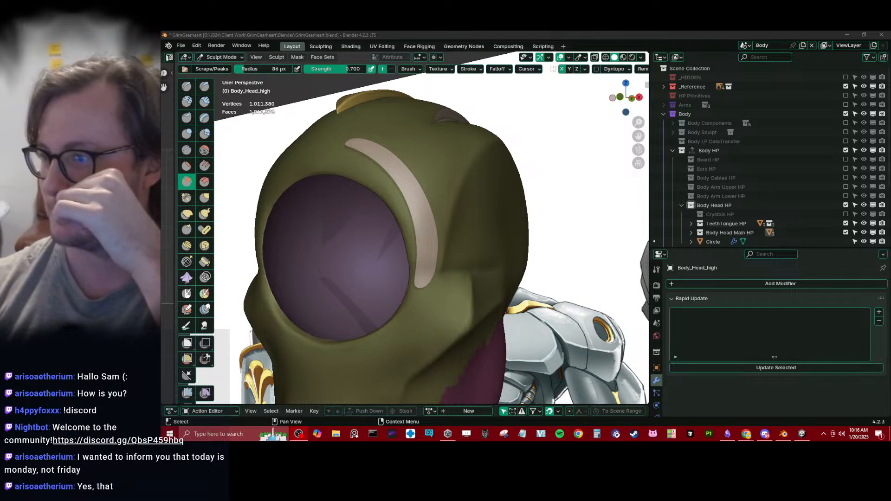
Choose the Mask brush with a 55 px radius and a strength of 1.000.
left_click(530, 35)
mouse_move(448, 262)
middle_mouse_down()
mouse_move(409, 281)
mouse_move(460, 266)
middle_mouse_up()
key("KP_3")
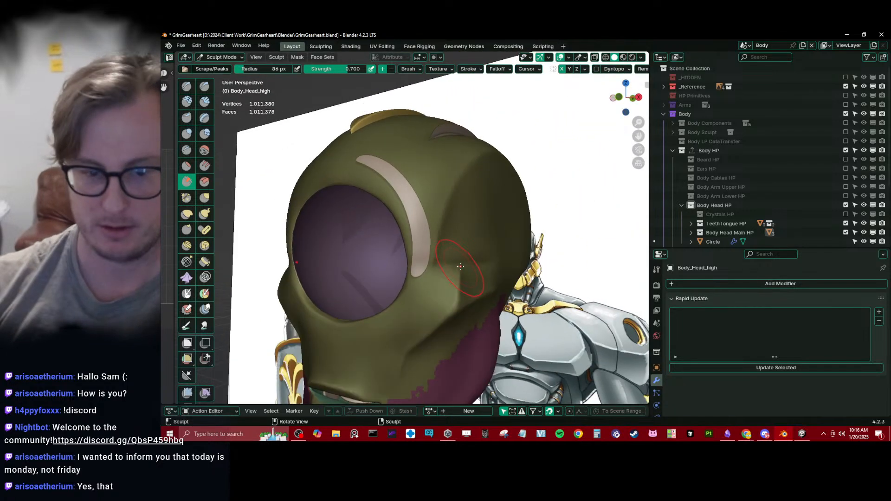
key("m")
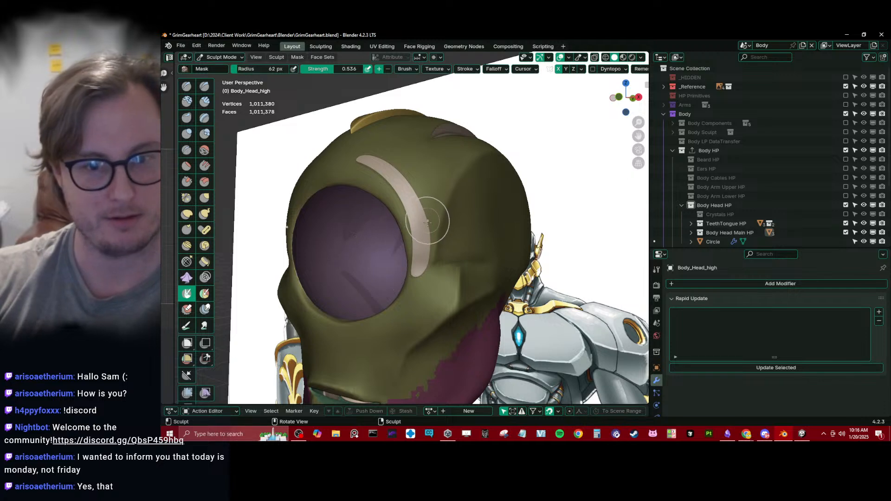
middle_click_drag(426, 242, 528, 84)
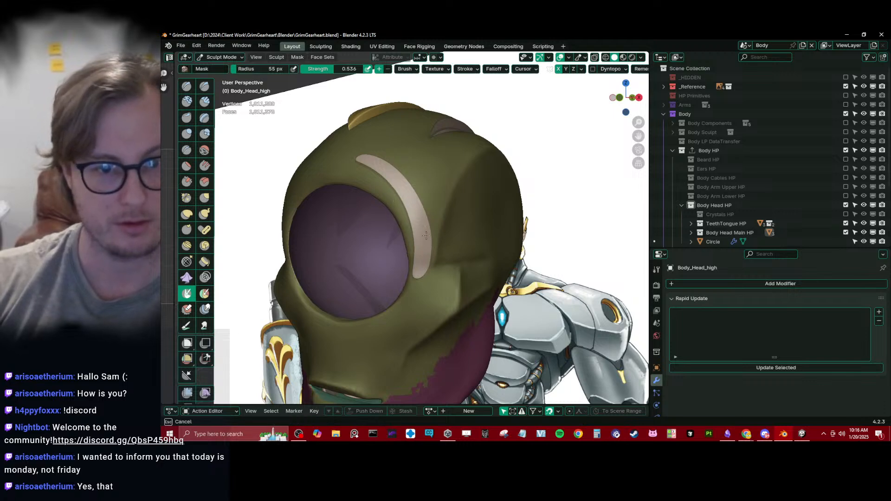
mouse_move(431, 216)
middle_mouse_down()
mouse_move(443, 242)
mouse_move(434, 247)
mouse_move(416, 206)
middle_mouse_up()
key("n")
key("n")
key("shift+t")
key("m")
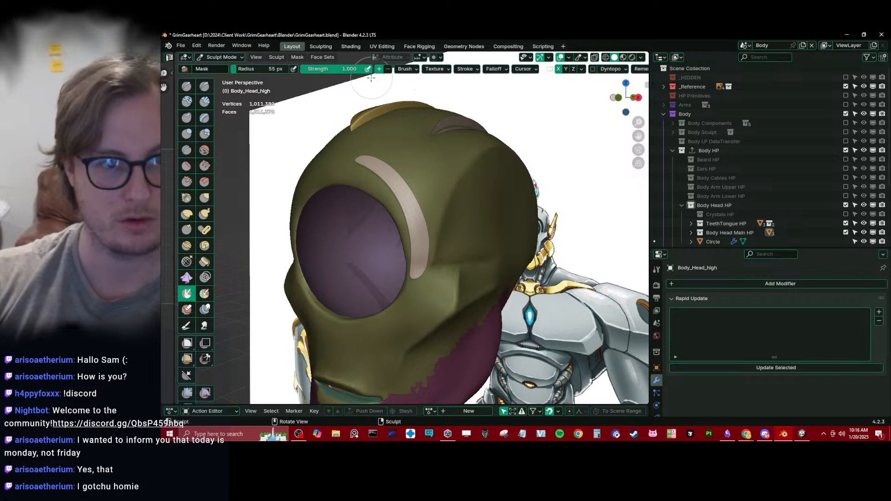
Paint a mask patch on the head beside the band and hide the Face Sets overlay.
left_click_drag(424, 166, 456, 201)
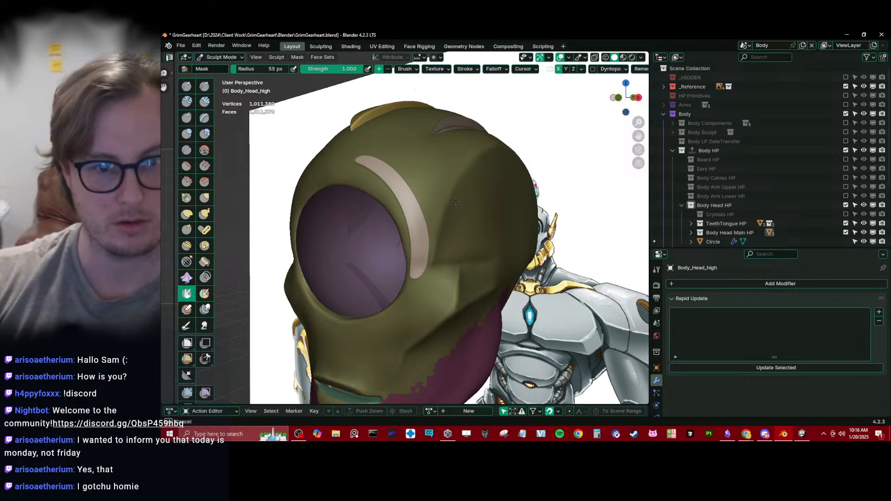
left_click(585, 57)
left_click(564, 75)
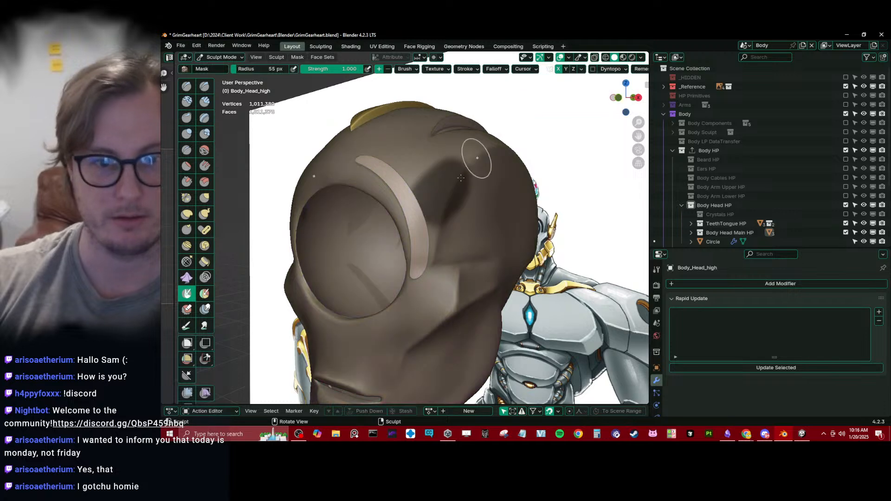
Repaint the mask as a narrow area of the head directly beside the band, soften it and invert it.
middle_click_drag(433, 219, 426, 221)
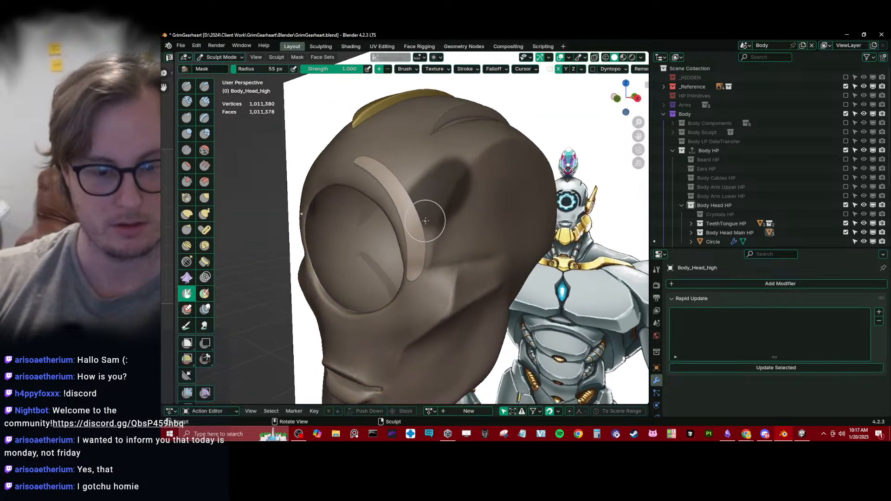
middle_click(425, 221, "alt")
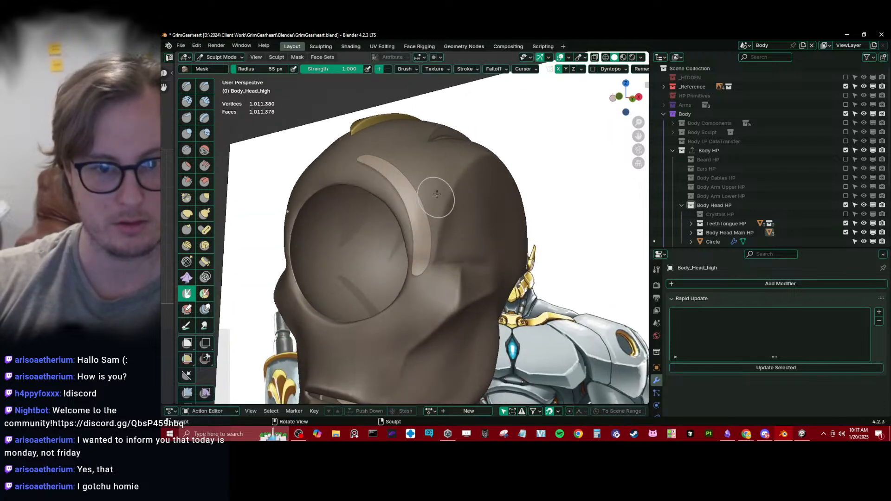
mouse_move(436, 194)
left_mouse_down()
mouse_move(436, 229)
mouse_move(432, 217)
left_mouse_up()
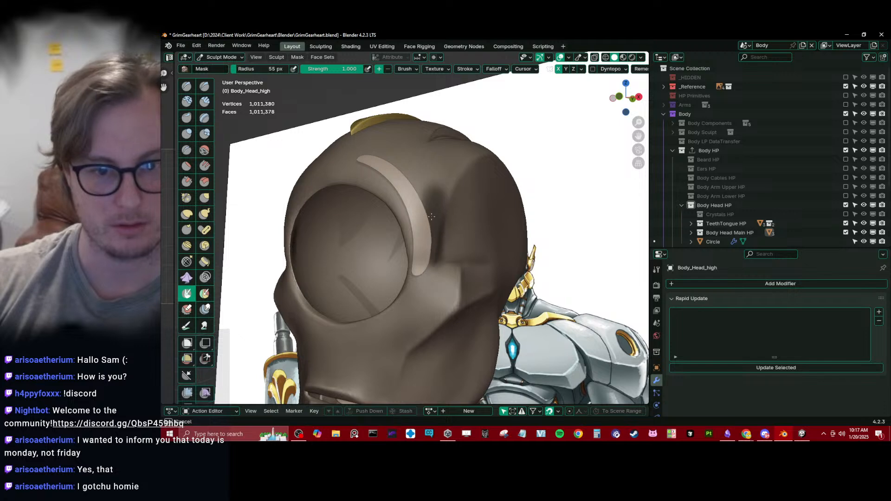
mouse_move(431, 217)
middle_mouse_down()
mouse_move(423, 224)
mouse_move(440, 210)
middle_mouse_up()
mouse_move(440, 211)
left_mouse_down("shift")
mouse_move(432, 259)
mouse_move(453, 251)
left_mouse_up("shift")
middle_click_drag(433, 169, 434, 172)
key("KP_3")
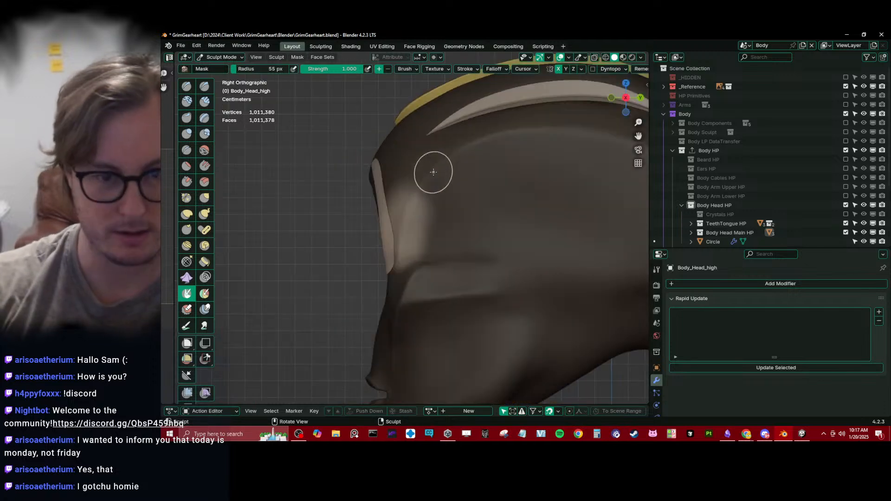
Pull the unmasked head surface beside the band forward with the Elastic Deform brush, using a radius up to 82 px.
key("g")
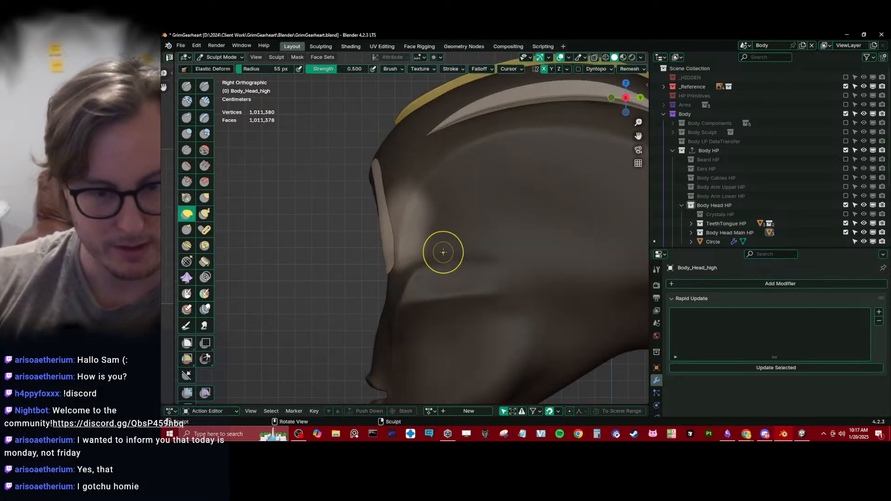
left_click_drag(408, 239, 403, 238)
left_click_drag(403, 223, 410, 201)
middle_click_drag(402, 214, 440, 201)
middle_click_drag(447, 252, 403, 257)
key("KP_3")
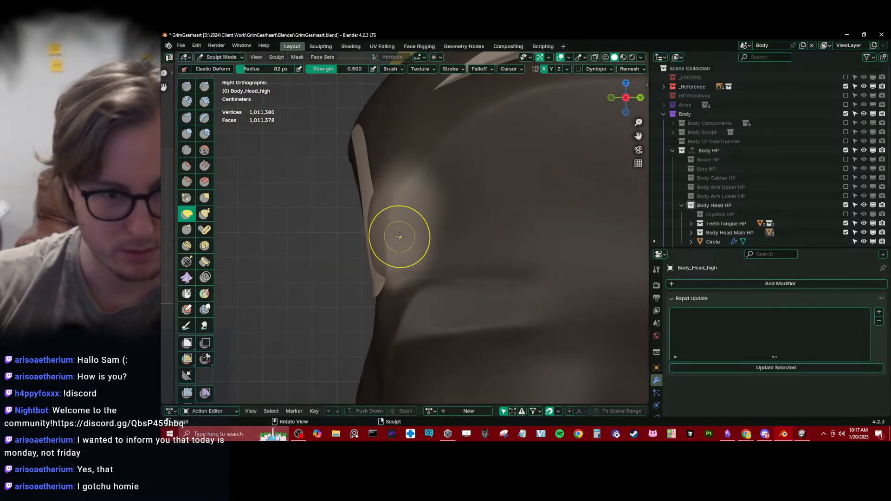
scroll(390, 255, "up", 2)
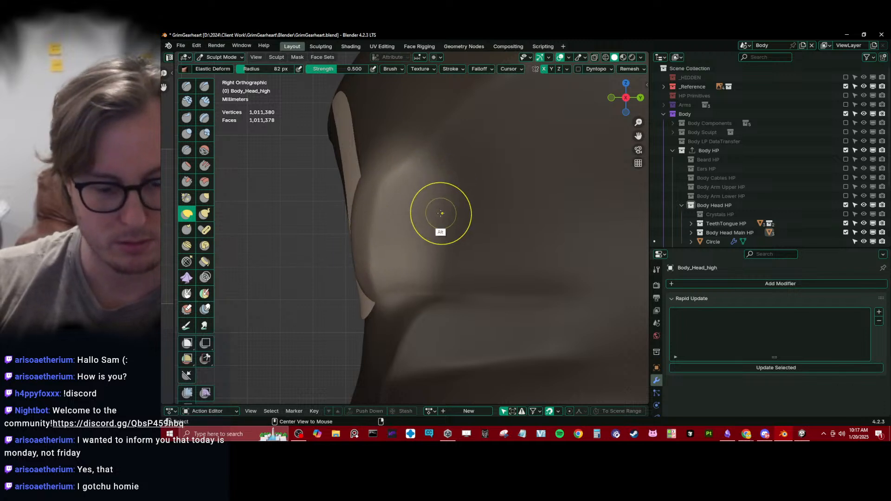
Clear the mask and adjust the head surface near the band with Elastic Deform strokes.
key("alt+m")
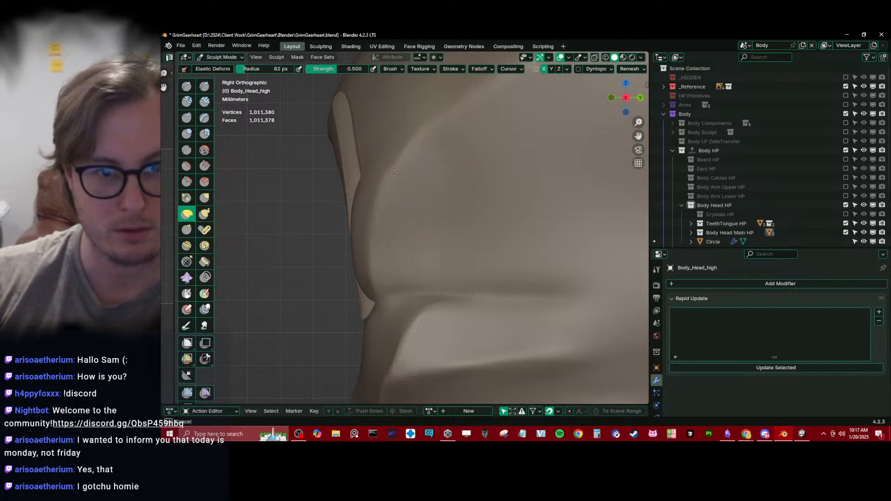
middle_click_drag(416, 177, 469, 186)
mouse_move(441, 185)
middle_mouse_down("ctrl")
mouse_move(441, 219)
mouse_move(465, 223)
middle_mouse_up("ctrl")
middle_click_drag(439, 246, 447, 207, "ctrl")
left_click_drag(441, 166, 441, 163)
middle_click_drag(438, 257, 443, 241)
Undo the last two edits and mask the head surface around the band with a 58 px Mask brush, softening and inverting the mask.
key("m")
key("bracketleft")
key("bracketleft")
key("bracketleft")
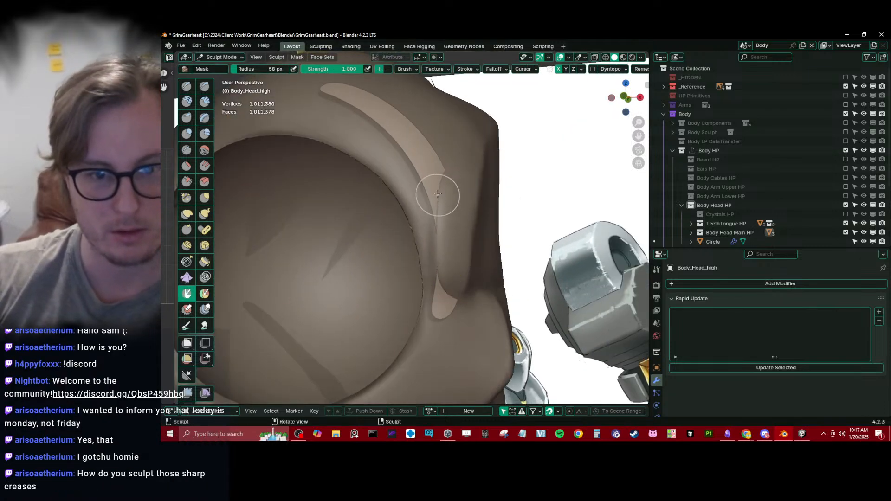
key("ctrl+z")
key("ctrl+z")
mouse_move(435, 182)
left_mouse_down()
mouse_move(430, 194)
mouse_move(419, 186)
mouse_move(465, 270)
left_mouse_up()
mouse_move(430, 227)
left_mouse_down("shift")
mouse_move(417, 203)
mouse_move(420, 170)
left_mouse_up("shift")
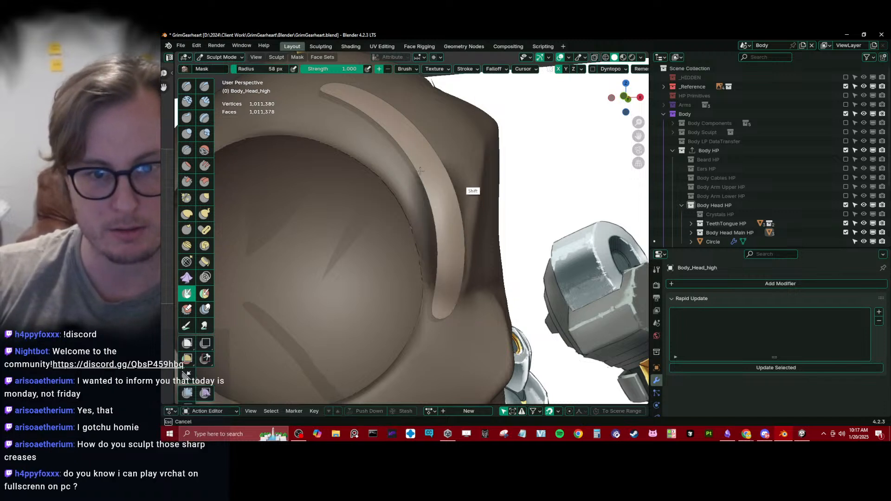
Isolate the head in local view and flatten the unmasked patch beside the eye socket with the Scrape/Peaks brush at 105 px radius.
mouse_move(394, 265)
middle_mouse_down()
mouse_move(454, 286)
mouse_move(462, 273)
mouse_move(425, 273)
mouse_move(461, 273)
middle_mouse_up()
key("KP_Divide")
left_click(187, 181)
middle_click_drag(463, 241, 470, 235)
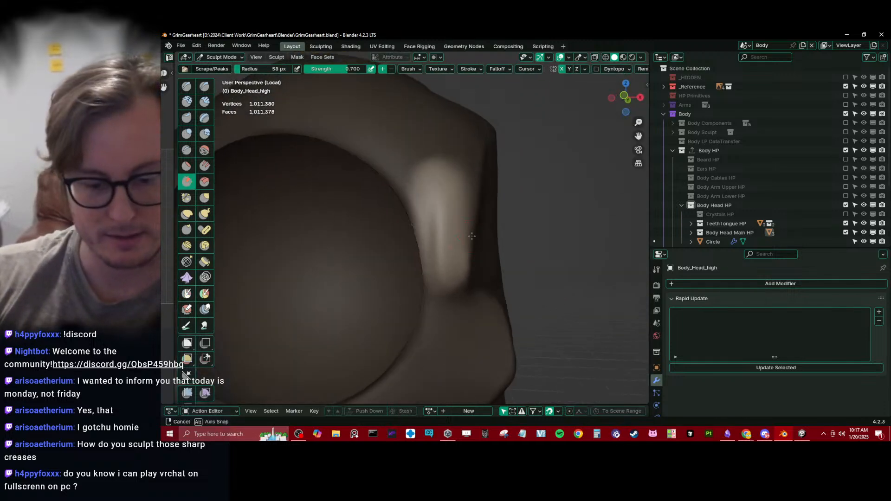
key("f")
left_click(469, 226)
mouse_move(441, 221)
left_mouse_down()
mouse_move(432, 200)
mouse_move(448, 242)
mouse_move(454, 210)
left_mouse_up()
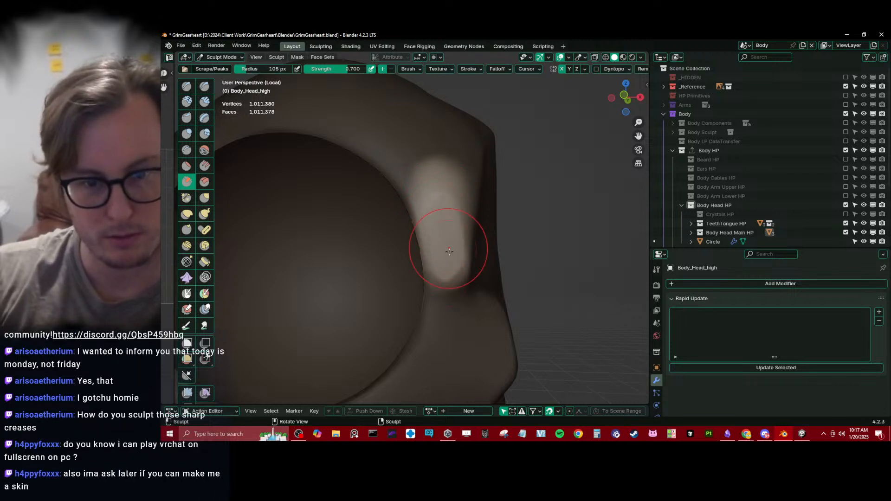
mouse_move(448, 246)
left_mouse_down()
mouse_move(450, 223)
mouse_move(449, 268)
left_mouse_up()
Examine the flattened surface beside the eye socket and the overall head shape from several angles.
mouse_move(449, 268)
middle_mouse_down()
mouse_move(362, 260)
mouse_move(461, 248)
middle_mouse_up()
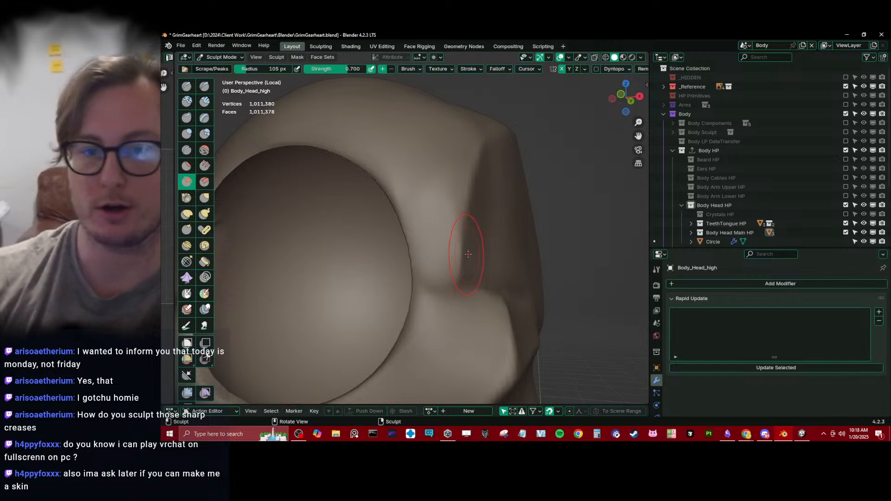
scroll(477, 249, "down", 1)
mouse_move(564, 179)
middle_mouse_down()
mouse_move(510, 200)
mouse_move(291, 215)
middle_mouse_up()
scroll(509, 200, "down", 3)
scroll(425, 198, "up", 4)
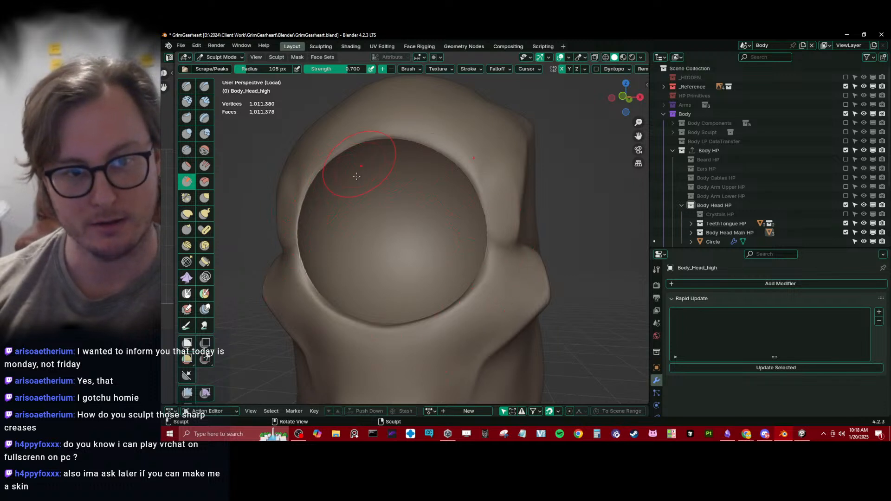
middle_click_drag(401, 192, 375, 187)
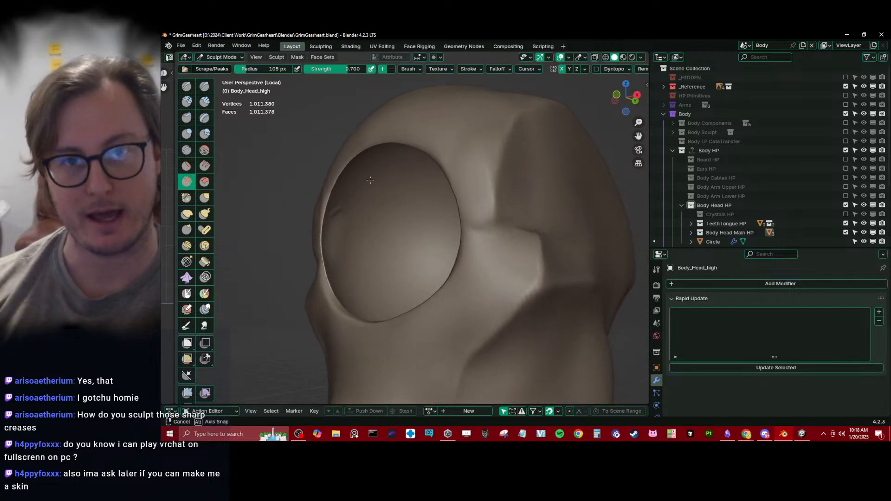
middle_click_drag(385, 193, 377, 208)
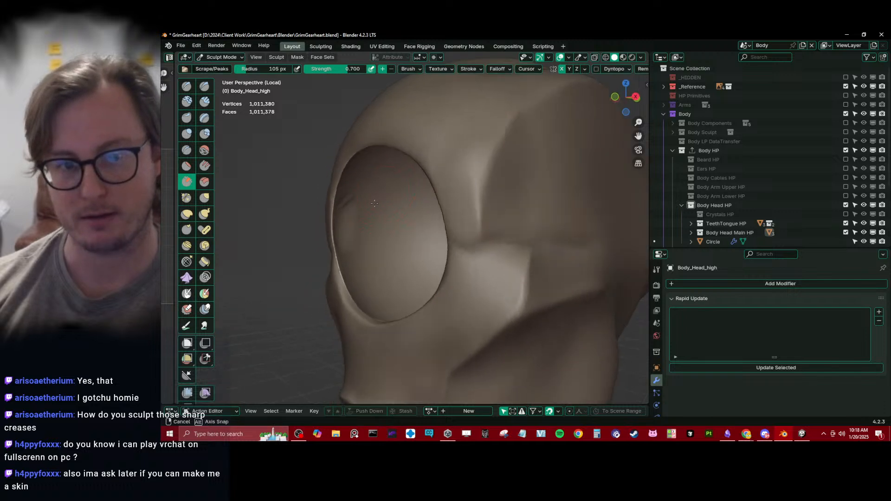
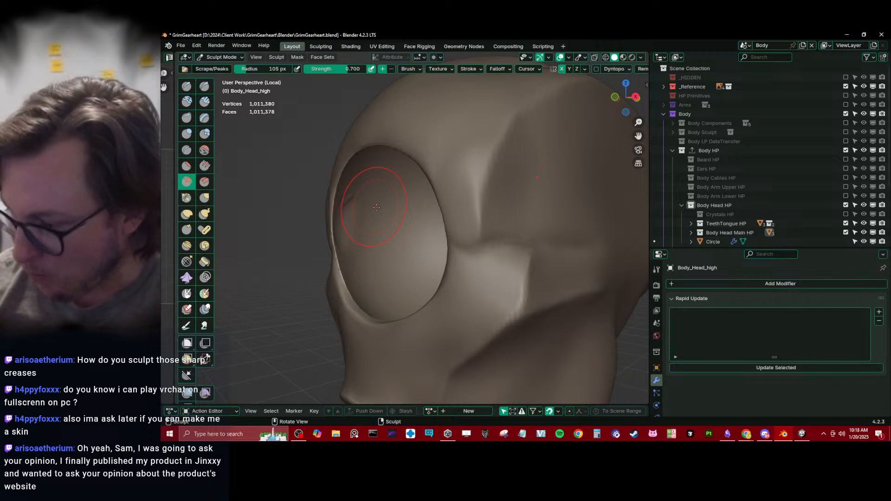
middle_click_drag(377, 208, 529, 237)
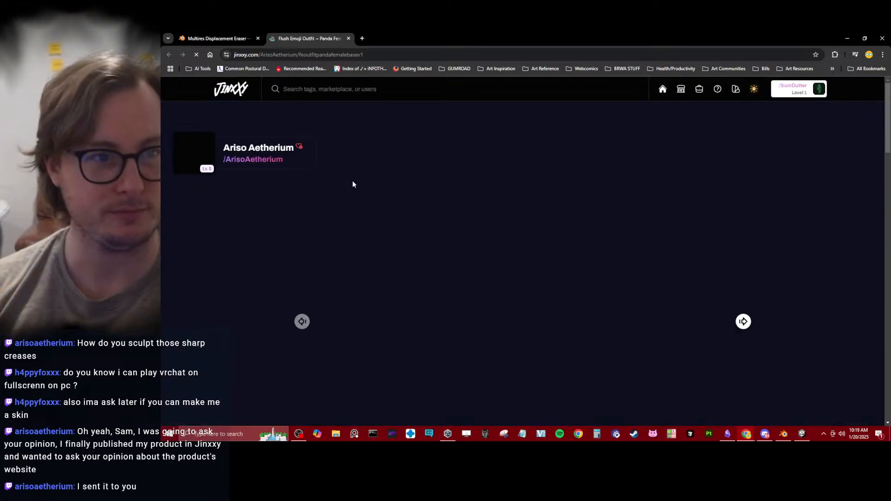
Switch to the Jinxxy page for Flush Emoji Outfit ~ Panda Female Base v1 in the browser and view all its product images.
scroll(325, 244, "down", 2)
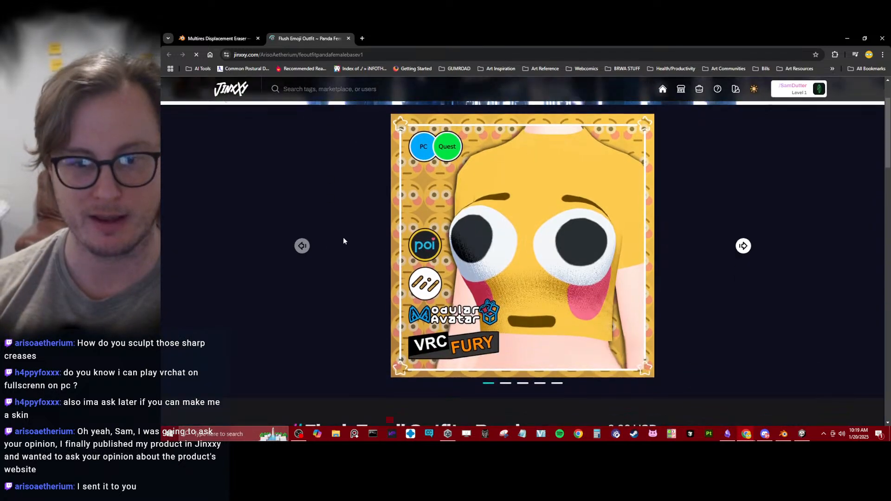
left_click(744, 247)
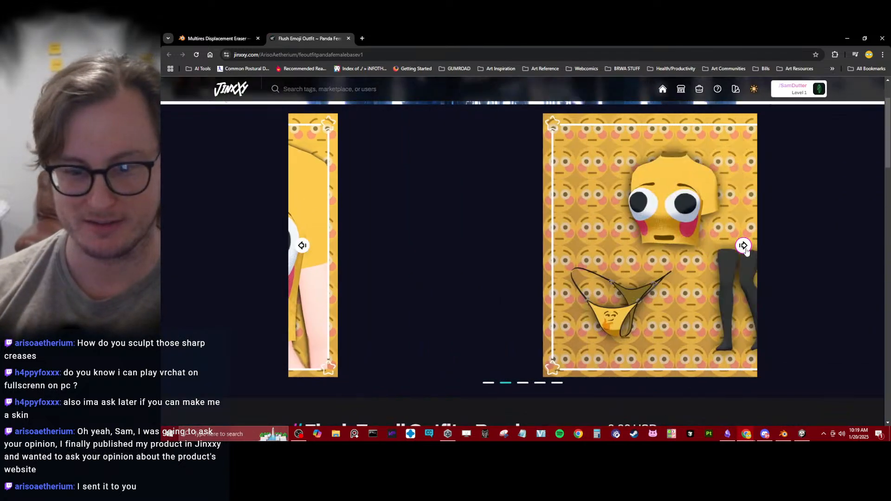
left_click(744, 247)
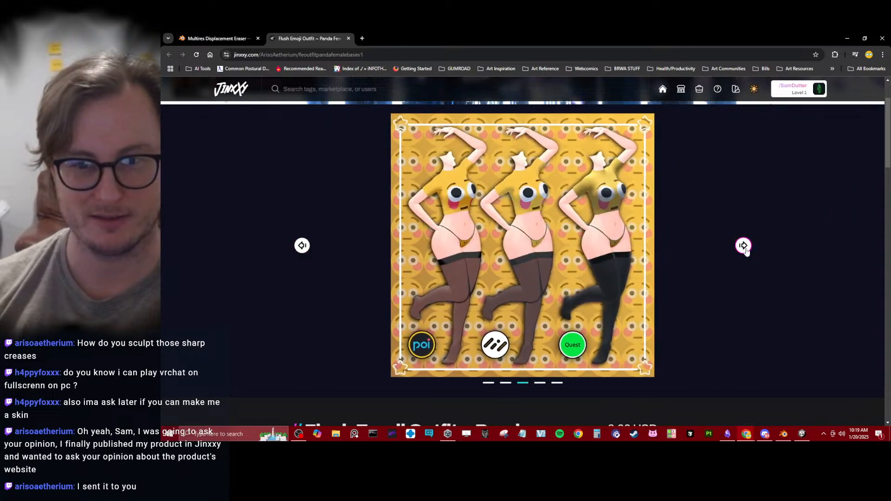
left_click(744, 247)
left_click(744, 247)
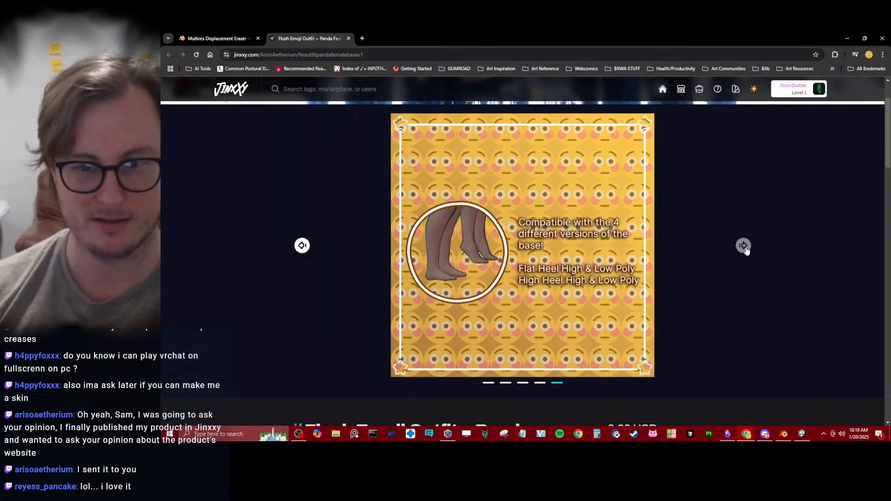
Read the outfit's product details, including its contents, technical information, supported avatars and terms of service.
scroll(751, 272, "down", 5)
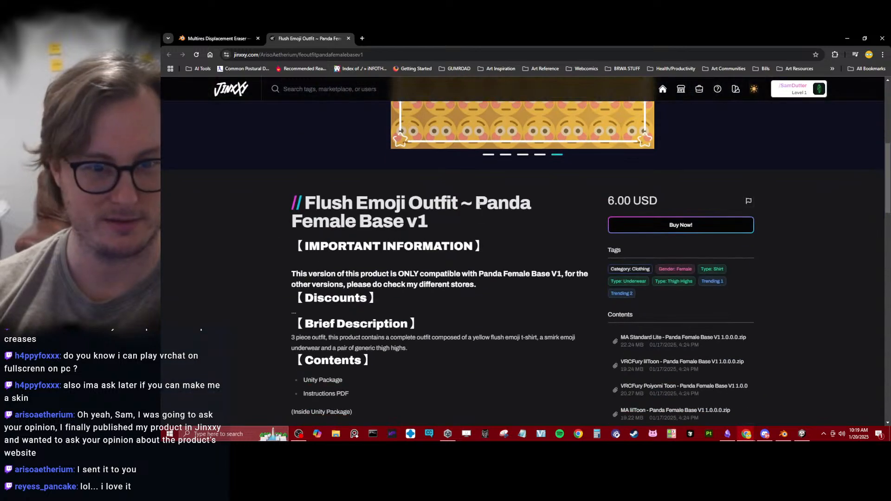
scroll(292, 266, "down", 5)
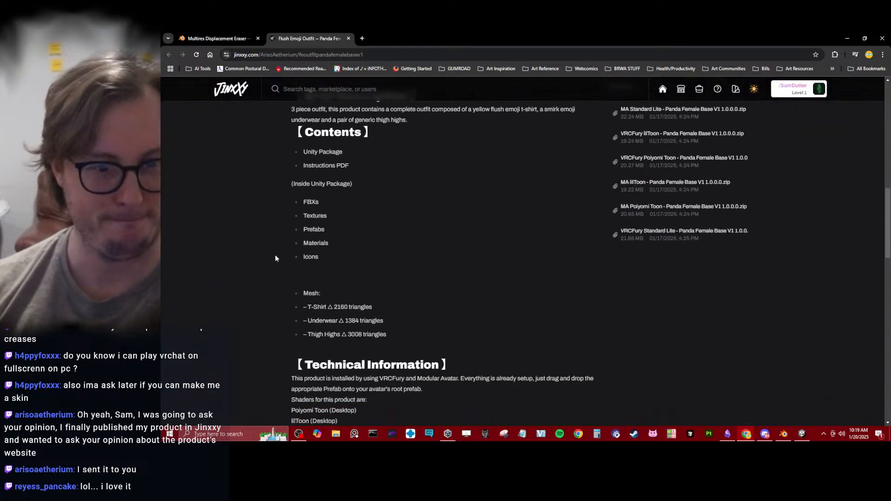
scroll(273, 258, "down", 6)
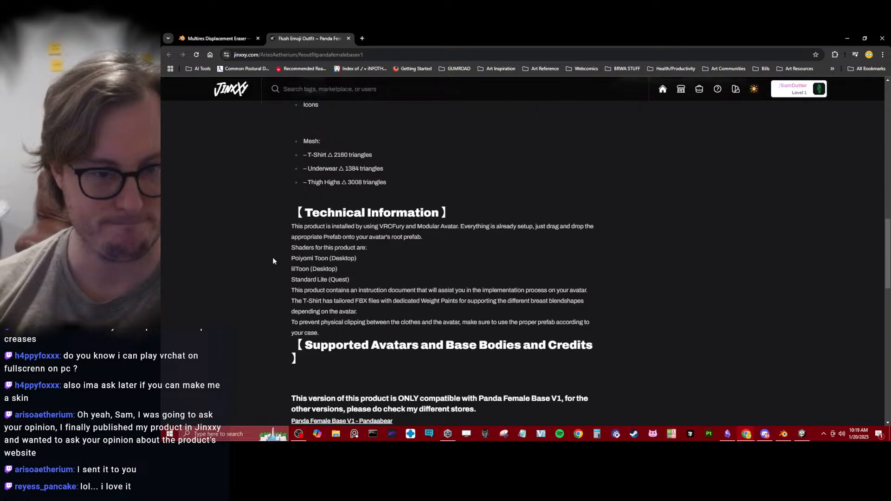
scroll(273, 261, "down", 5)
scroll(272, 261, "up", 6)
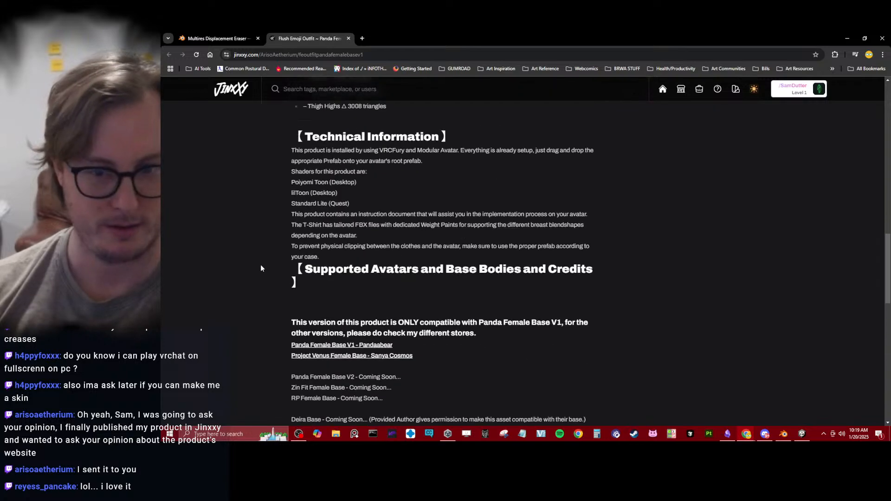
scroll(261, 268, "down", 8)
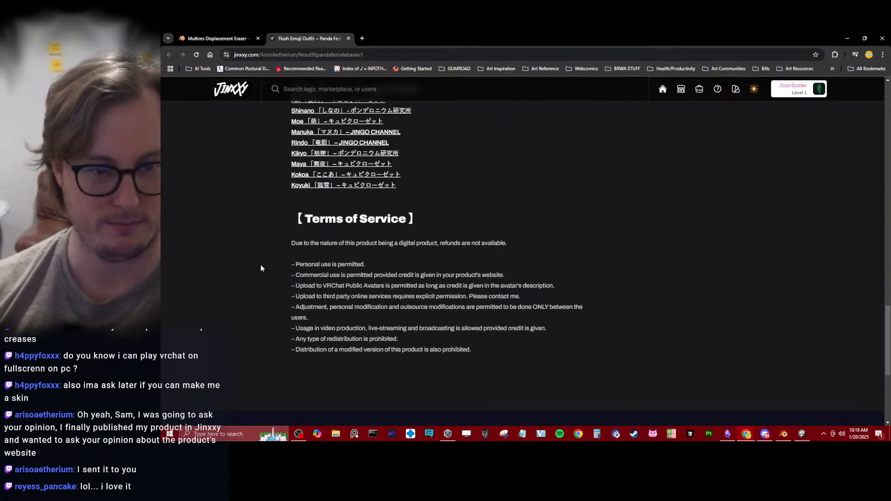
scroll(261, 269, "up", 8)
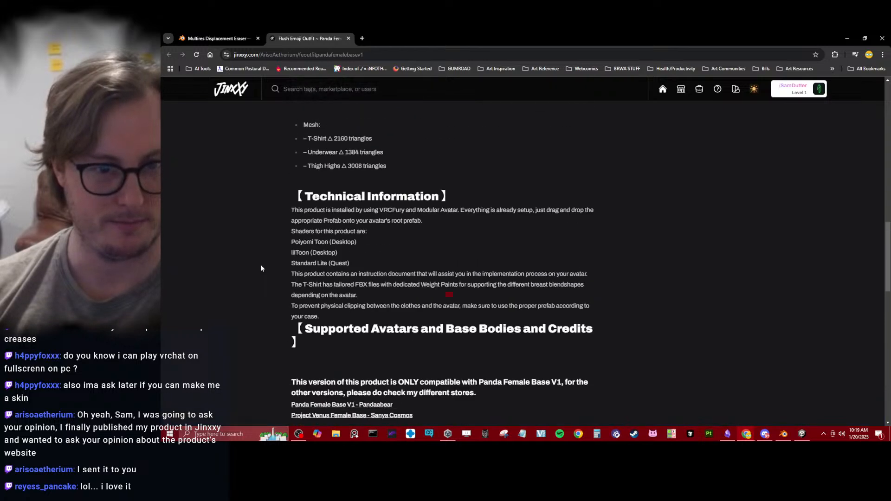
scroll(261, 268, "up", 6)
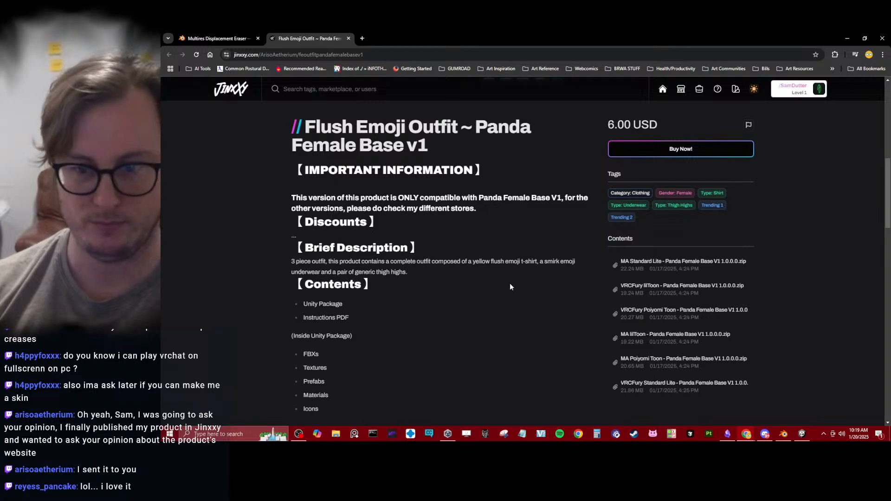
scroll(455, 281, "up", 8)
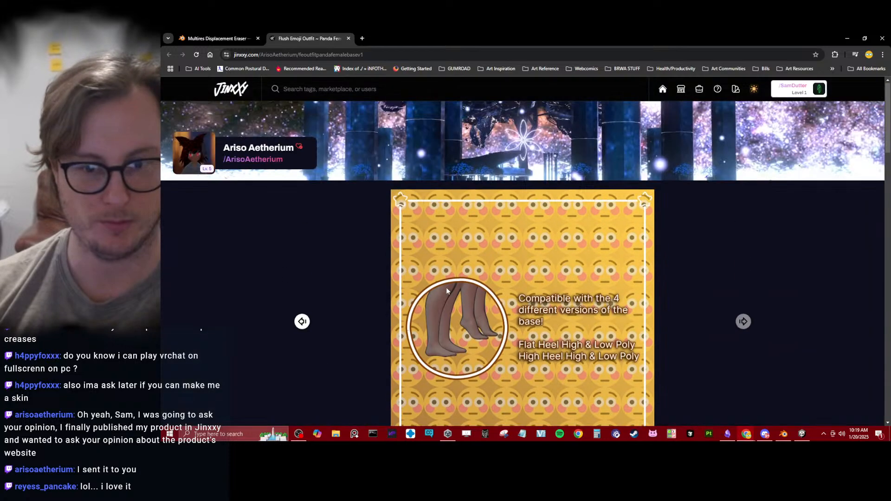
Review the Panda Female Base outfit's image gallery again, going back and forth between the first and last images.
scroll(454, 286, "down", 2)
left_click(302, 246)
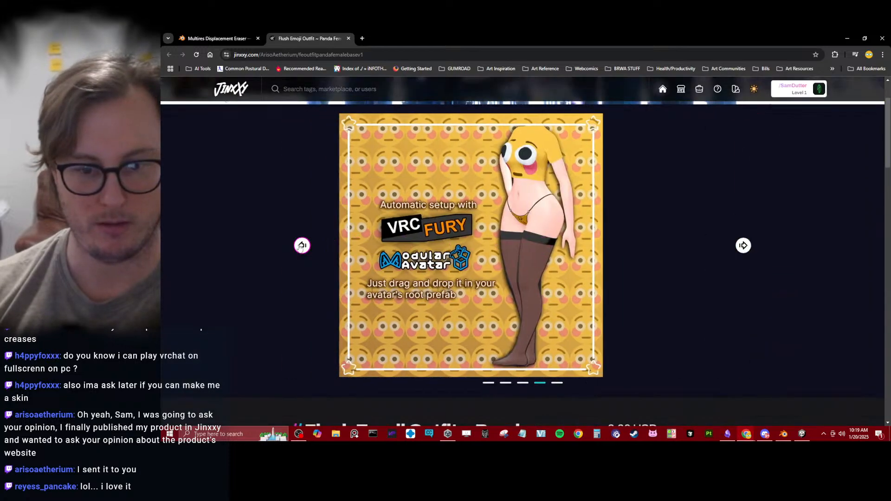
left_click(302, 245)
left_click(302, 246)
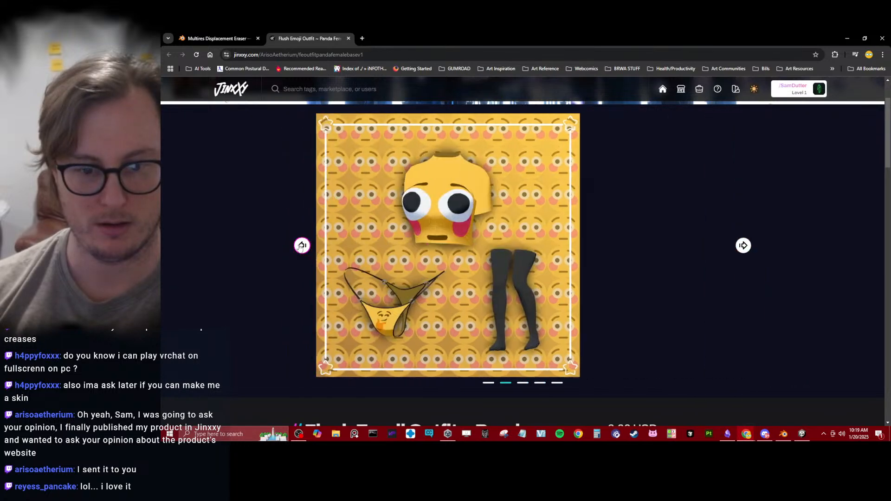
left_click(301, 246)
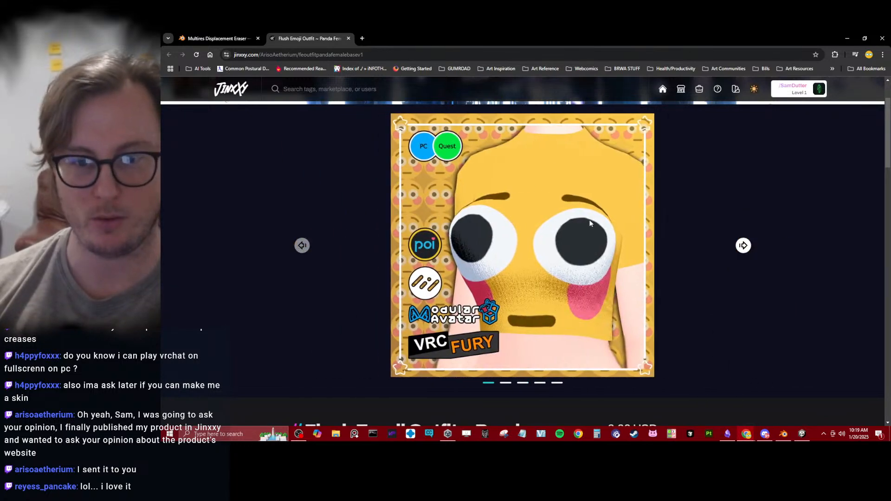
left_click(743, 246)
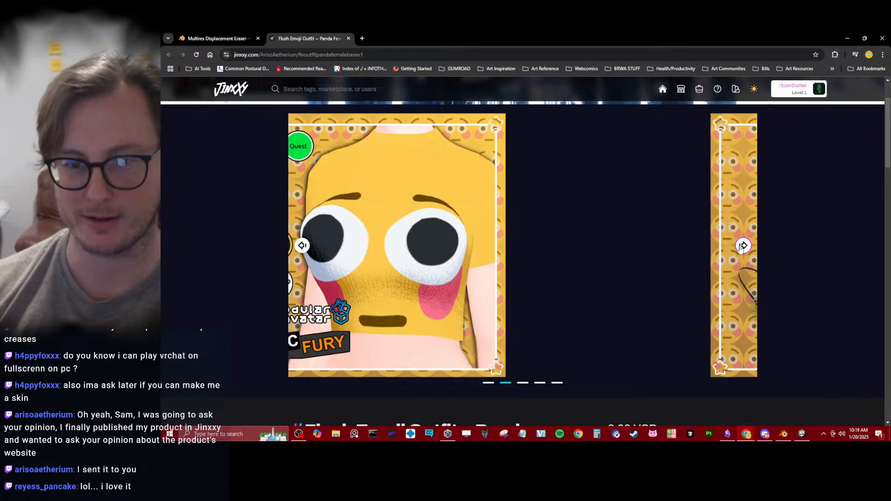
left_click(743, 245)
left_click(743, 245)
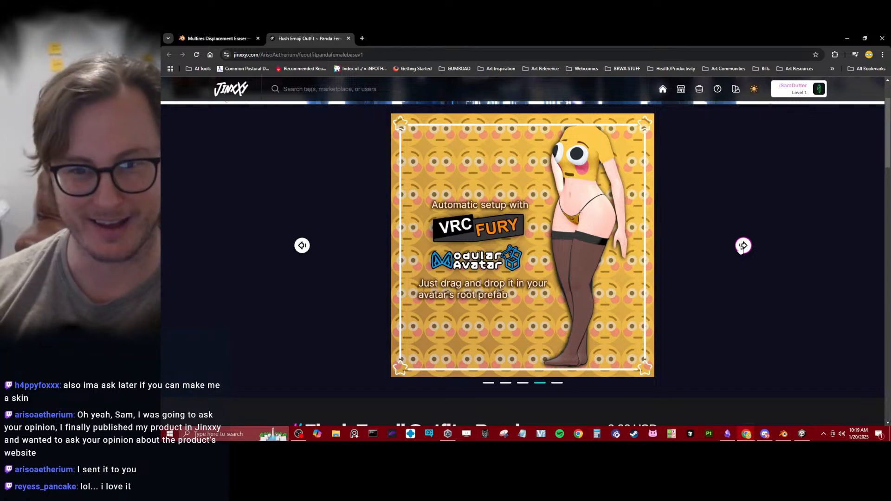
left_click(743, 246)
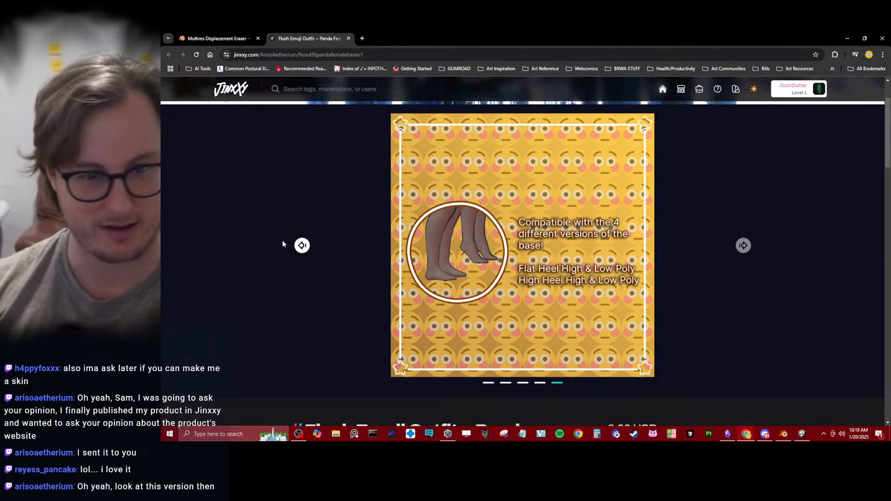
left_click(297, 252)
left_click(298, 253)
left_click(298, 252)
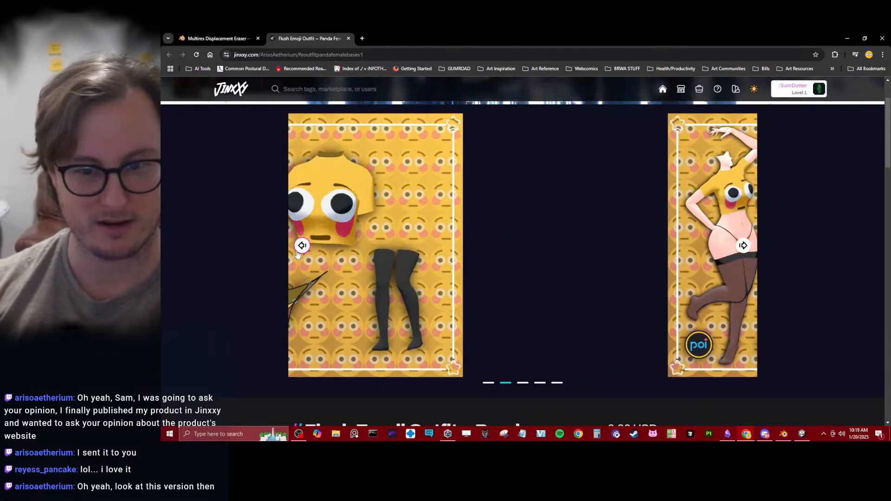
left_click(299, 253)
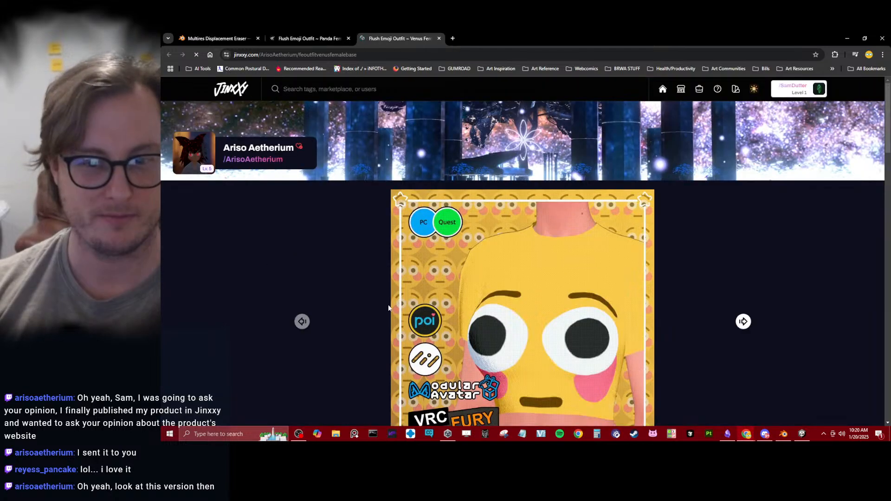
Open the Venus female base version of the Flush Emoji Outfit, view its gallery images and return to the first one.
scroll(481, 276, "down", 2)
left_click(743, 245)
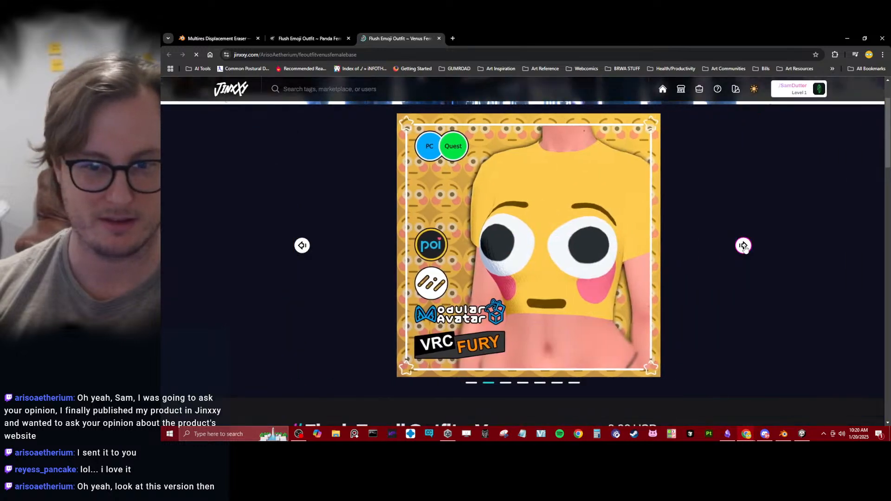
left_click(744, 246)
left_click(743, 245)
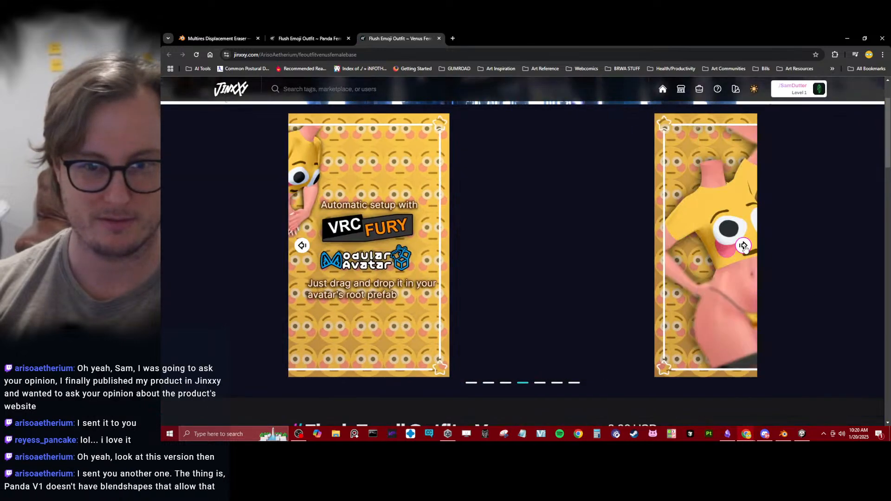
left_click(743, 246)
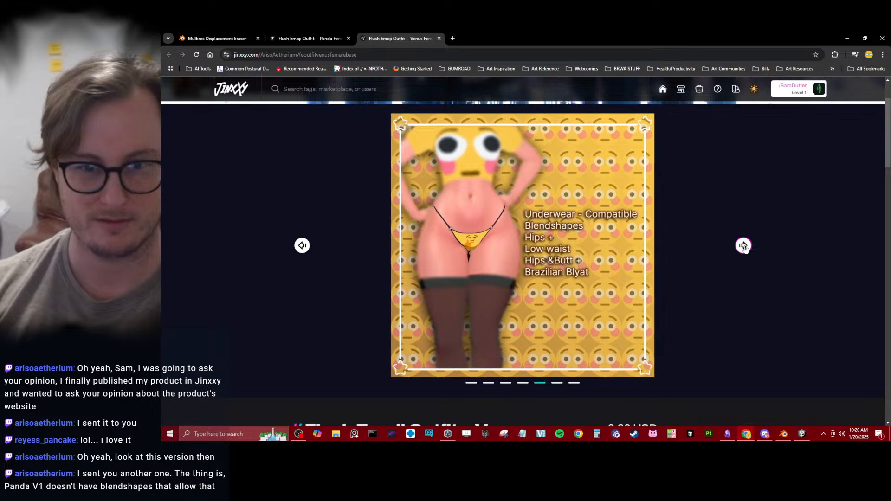
left_click(743, 245)
left_click(743, 245)
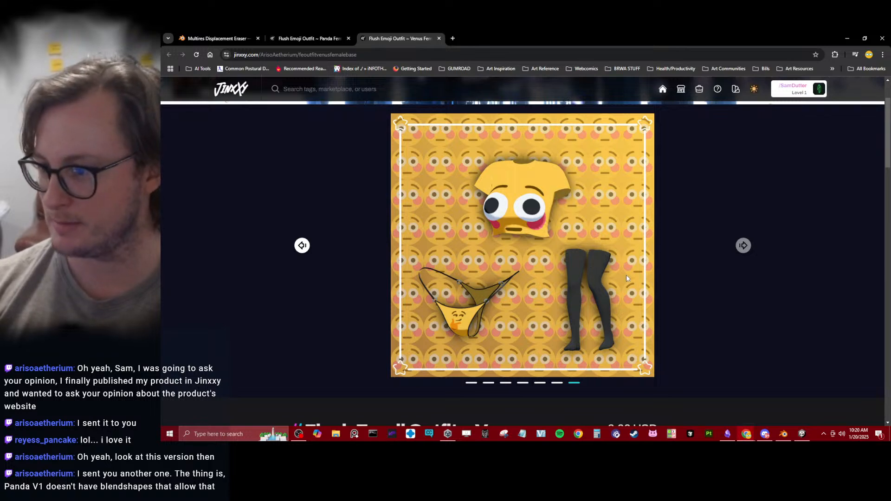
left_click(302, 246)
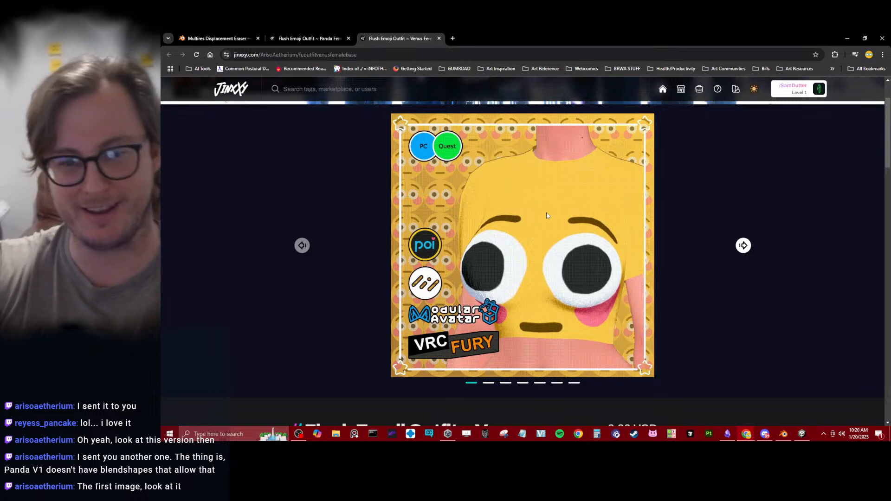
Look over the Venus outfit's title, price and compatibility information, close the browser and return to Blender.
scroll(495, 246, "down", 3)
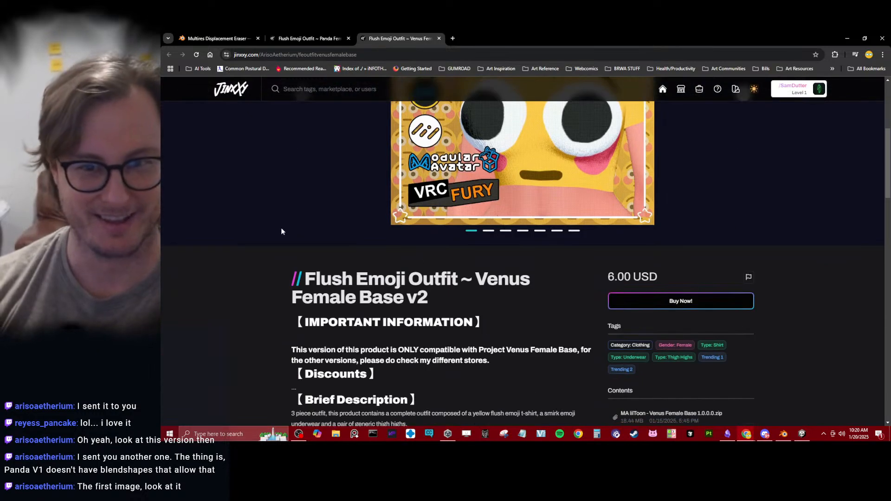
scroll(297, 220, "up", 2)
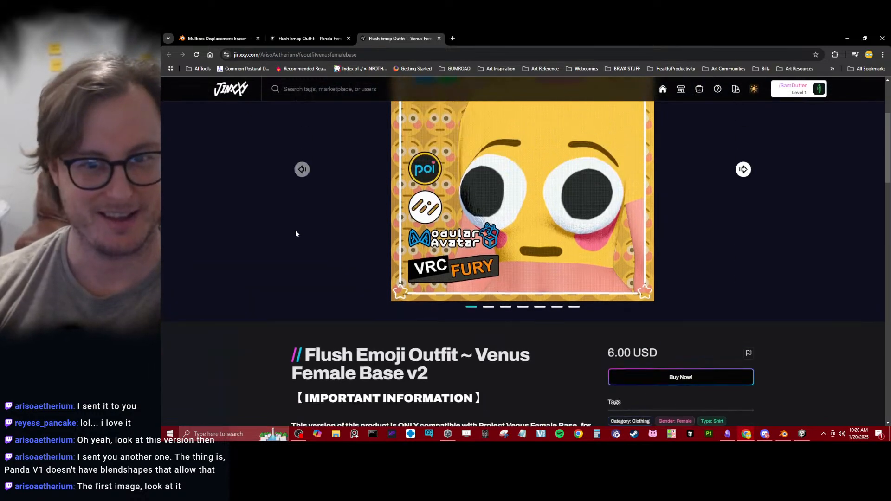
scroll(300, 232, "down", 5)
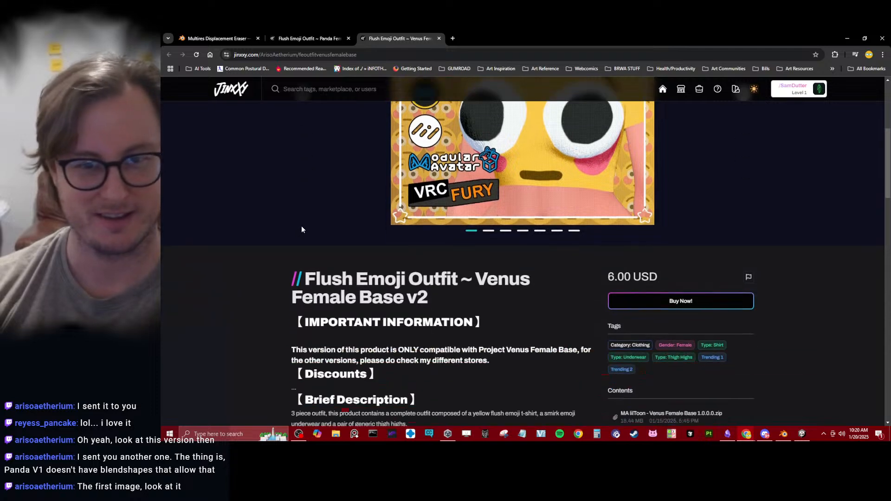
scroll(249, 243, "up", 4)
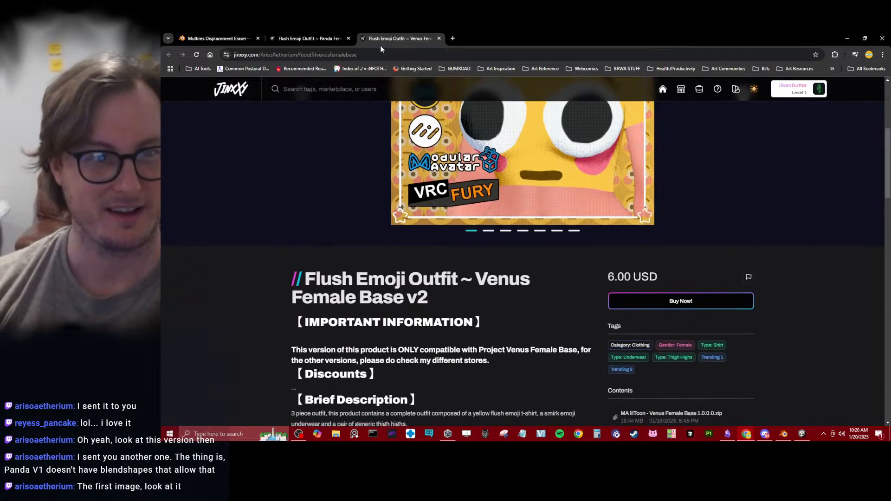
left_click(883, 36)
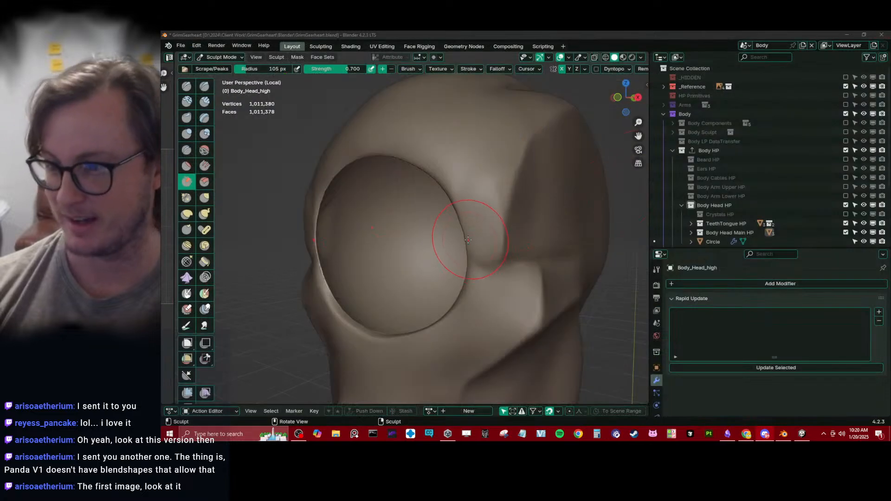
Sculpt the brow area above the eye socket with the Fill/Deepen brush and smooth the surface beside it.
mouse_move(457, 242)
middle_mouse_down()
mouse_move(434, 281)
mouse_move(442, 291)
middle_mouse_up()
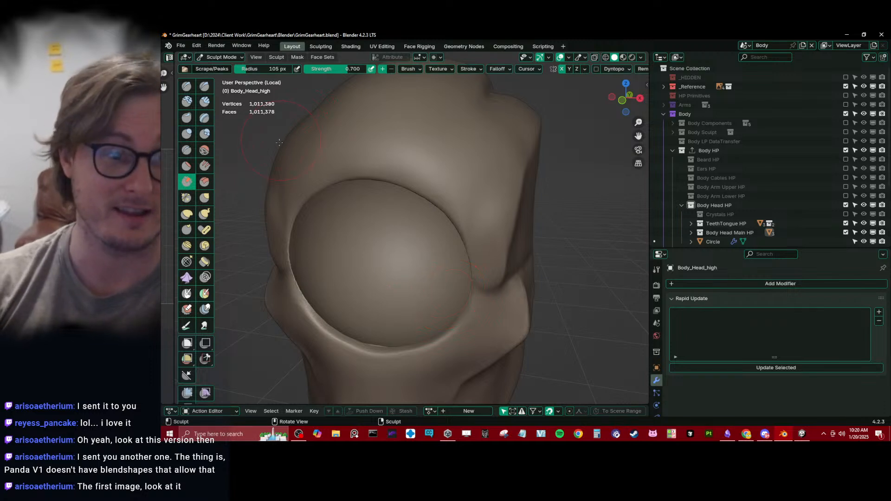
left_click(205, 166)
mouse_move(424, 160)
middle_mouse_down()
mouse_move(448, 173)
mouse_move(486, 151)
mouse_move(469, 174)
middle_mouse_up()
scroll(452, 176, "up", 3)
left_click_drag(469, 175, 475, 228)
mouse_move(474, 228)
left_mouse_down()
mouse_move(455, 191)
mouse_move(473, 180)
left_mouse_up()
mouse_move(477, 183)
left_mouse_down()
mouse_move(474, 214)
mouse_move(453, 168)
left_mouse_up()
mouse_move(478, 241)
left_mouse_down("shift")
mouse_move(472, 156)
mouse_move(453, 207)
mouse_move(461, 253)
mouse_move(490, 237)
left_mouse_up("shift")
mouse_move(490, 232)
middle_mouse_down()
mouse_move(460, 197)
mouse_move(481, 223)
middle_mouse_up()
Return the head to Object Mode, exit local view and compare it with the reference art in front view.
key("ctrl+Tab")
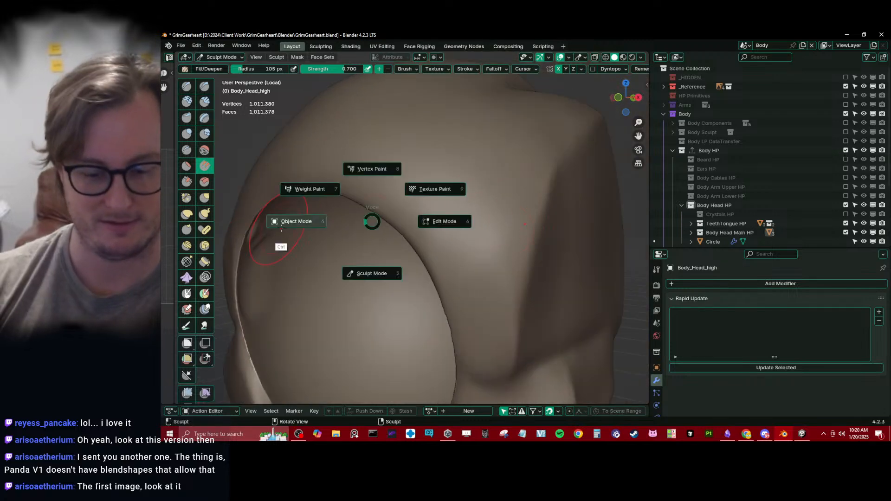
left_click(281, 223)
key("KP_Divide")
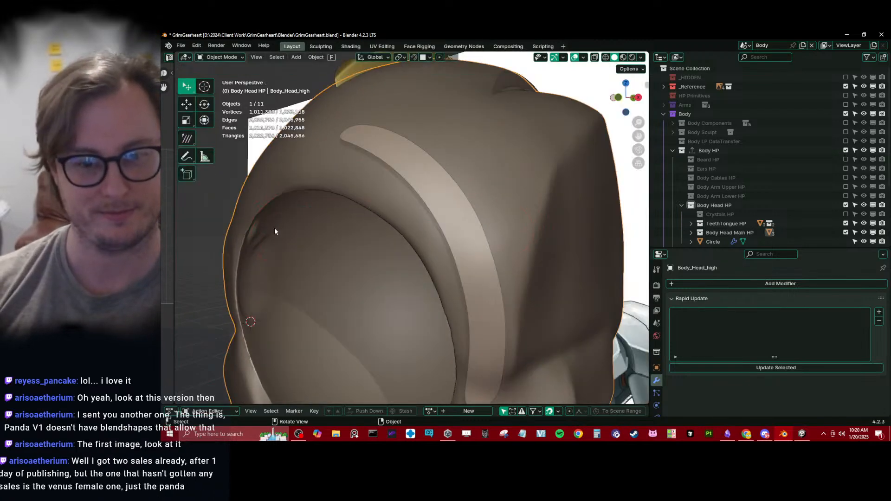
scroll(274, 229, "down", 6)
middle_click_drag(303, 228, 385, 227)
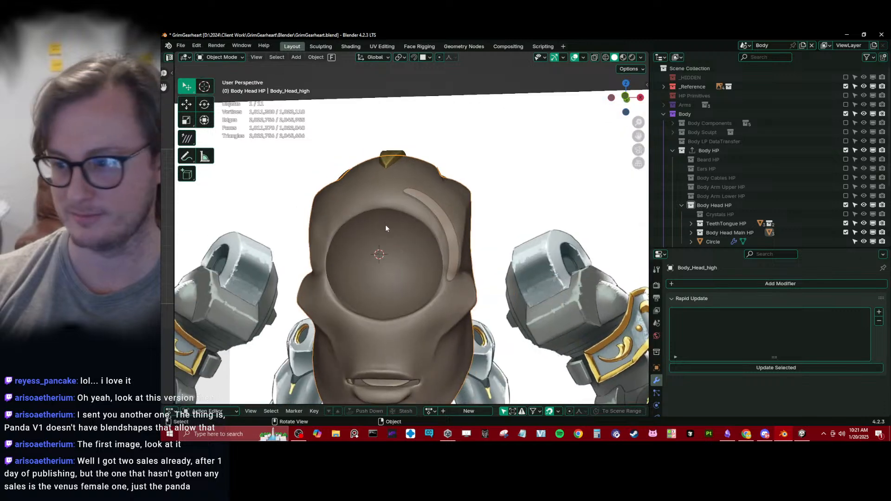
key("KP_1")
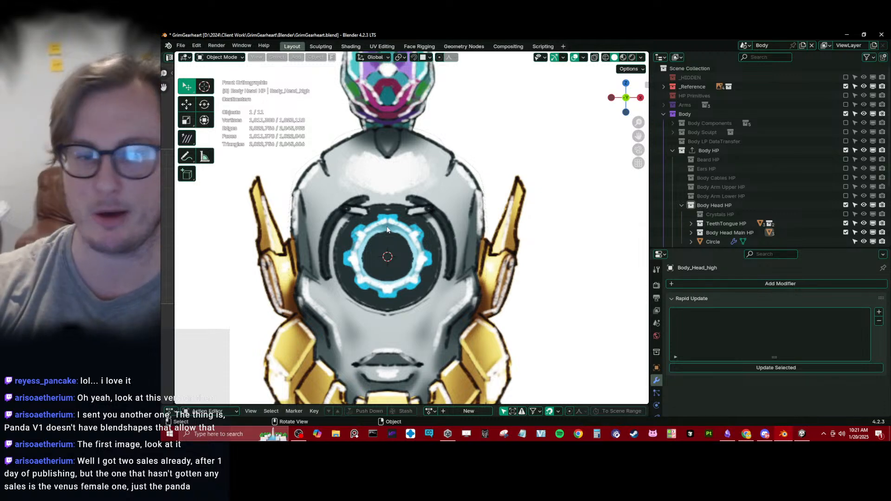
scroll(420, 205, "down", 6)
middle_click_drag(420, 205, 446, 273)
key("KP_1")
scroll(471, 258, "up", 2)
Inspect the curved brow strip in Edit Mode against the front reference, using wireframe and solid shading.
left_click(428, 234)
key("Tab")
key("KP_1")
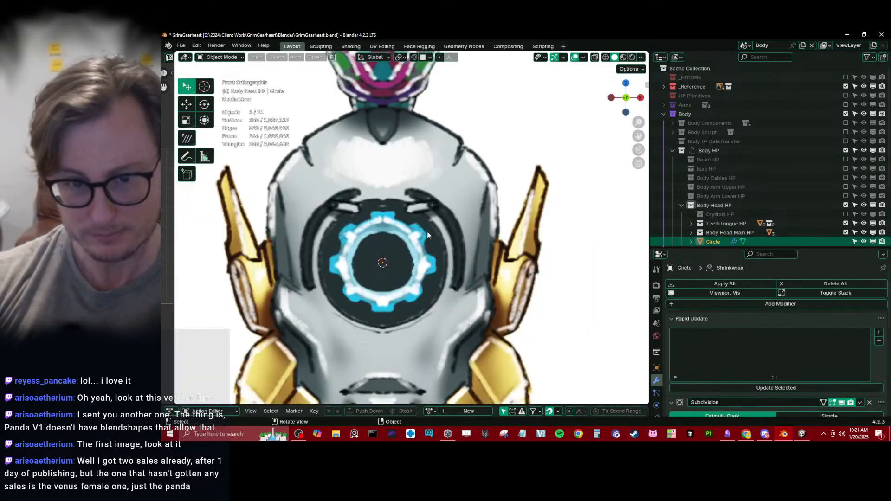
key("z")
left_click(398, 231)
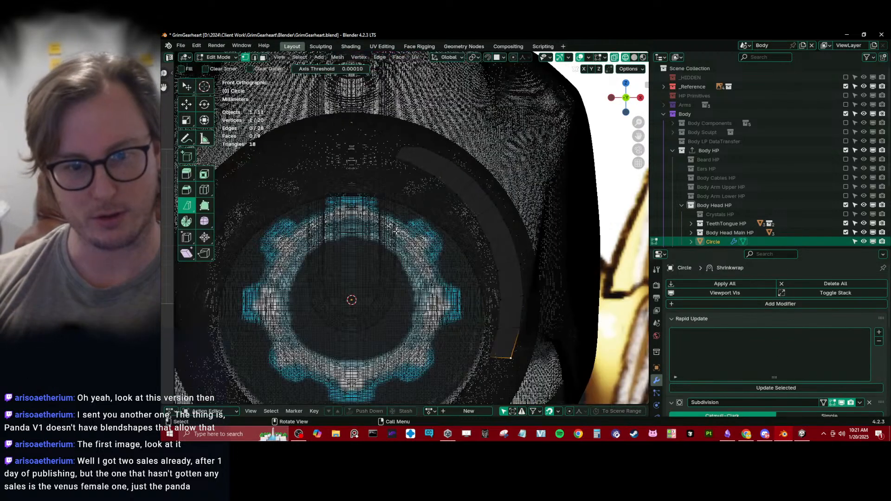
scroll(380, 234, "up", 5)
middle_click_drag(381, 234, 384, 269, "shift")
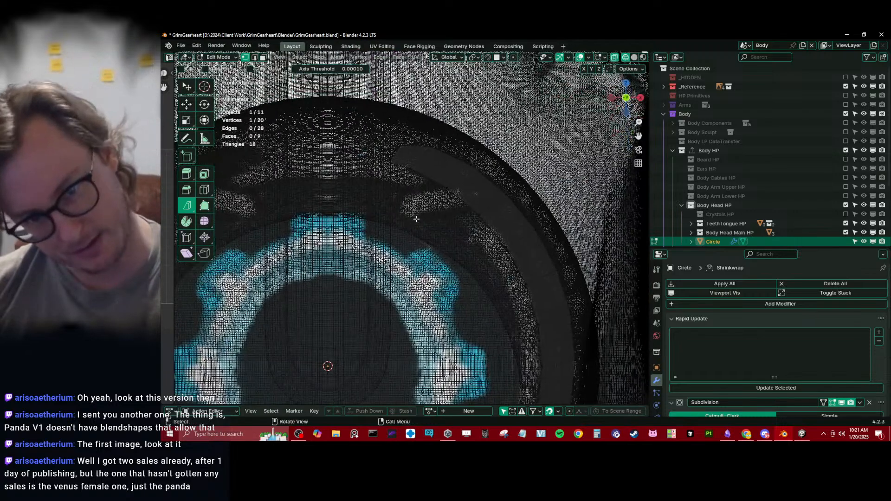
scroll(371, 227, "down", 3)
middle_click_drag(371, 226, 411, 177, "shift")
middle_click_drag(422, 278, 419, 269, "shift")
scroll(419, 278, "up", 2)
key("z")
left_click(475, 283)
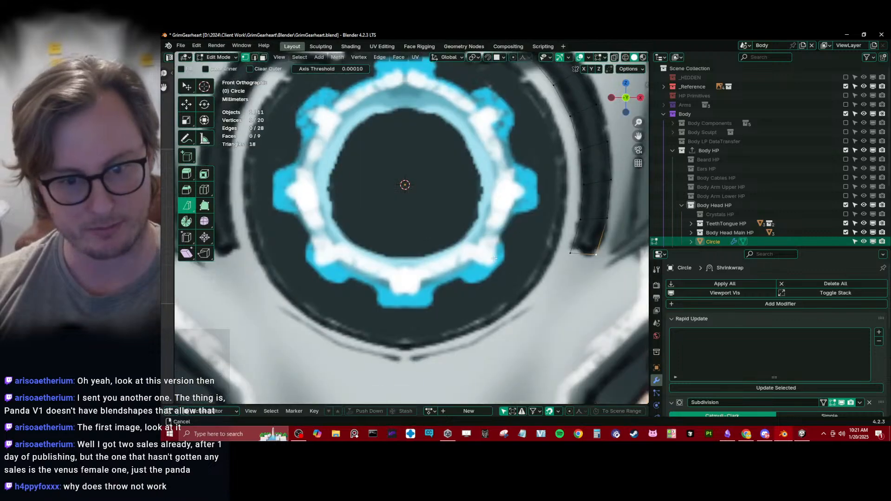
scroll(493, 243, "down", 6)
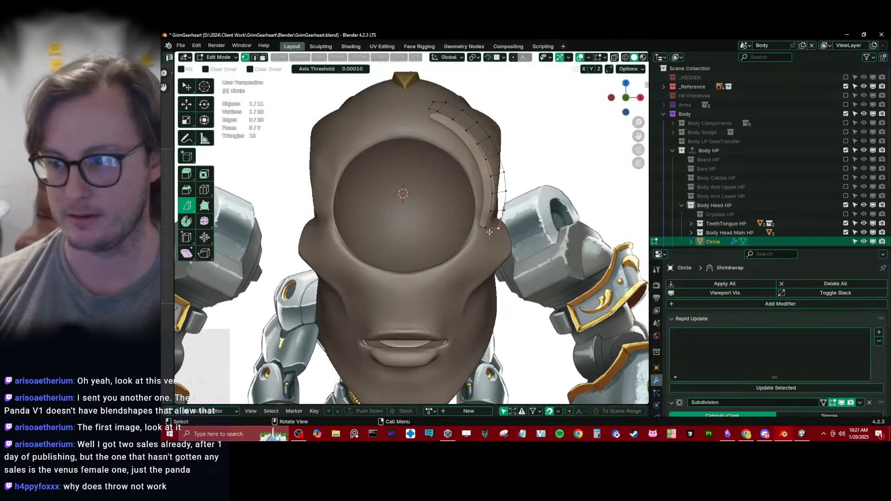
middle_click_drag(492, 241, 495, 262)
key("KP_1")
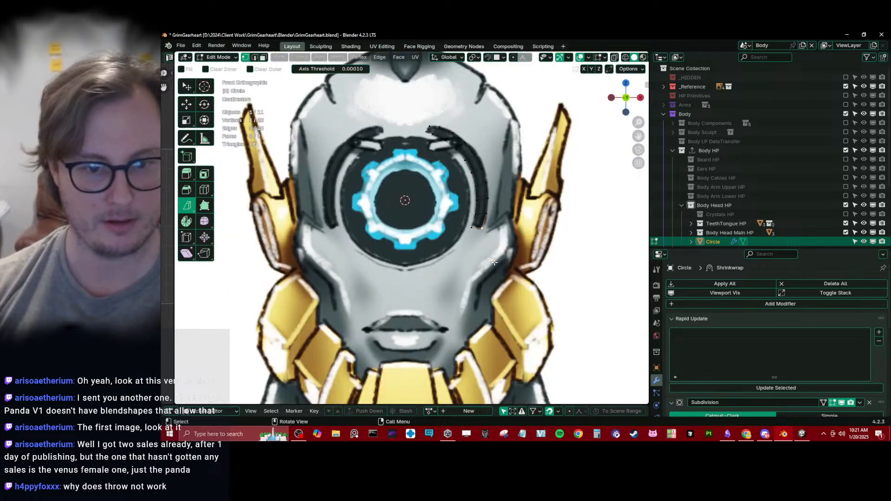
scroll(495, 263, "up", 7)
Leave Edit Mode on the brow strip, select the reference image and view the head in solid shading.
key("Tab")
scroll(477, 279, "down", 13)
scroll(458, 269, "up", 4)
left_click(428, 300)
key("z")
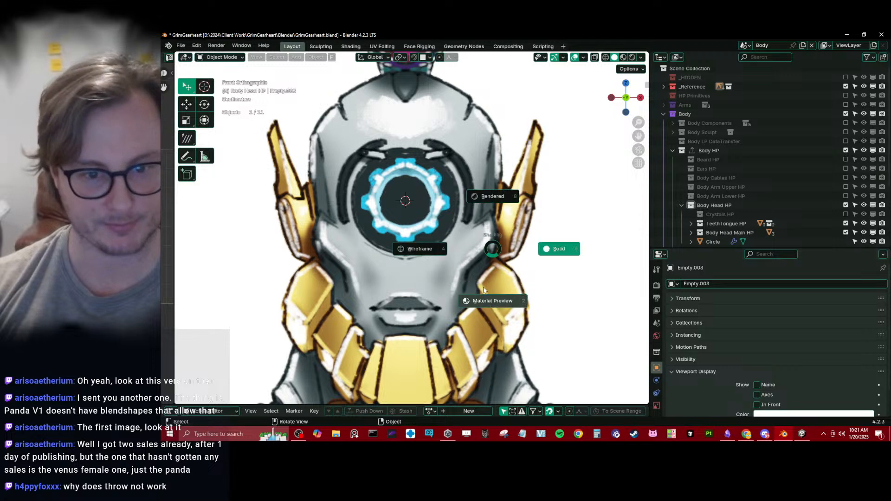
key("z")
scroll(478, 270, "up", 3)
middle_click_drag(516, 258, 497, 263)
scroll(497, 265, "down", 2)
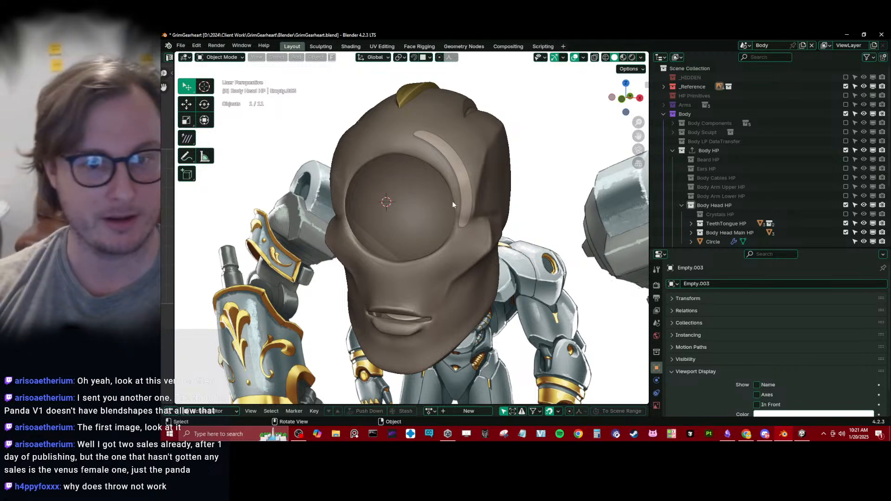
Select the high-poly head and compare its shape with the reference artwork from the front and at an angle.
middle_click_drag(461, 211, 469, 197)
left_click(443, 165)
key("KP_1")
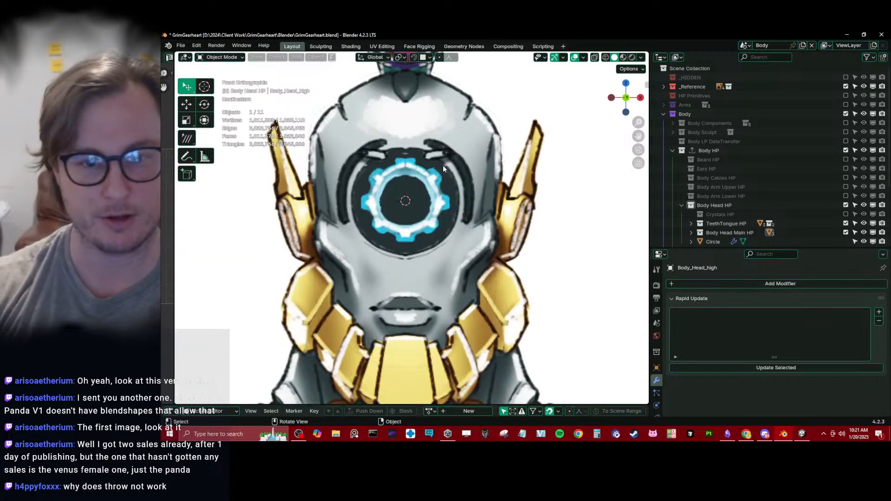
middle_click_drag(441, 153, 465, 183, "shift")
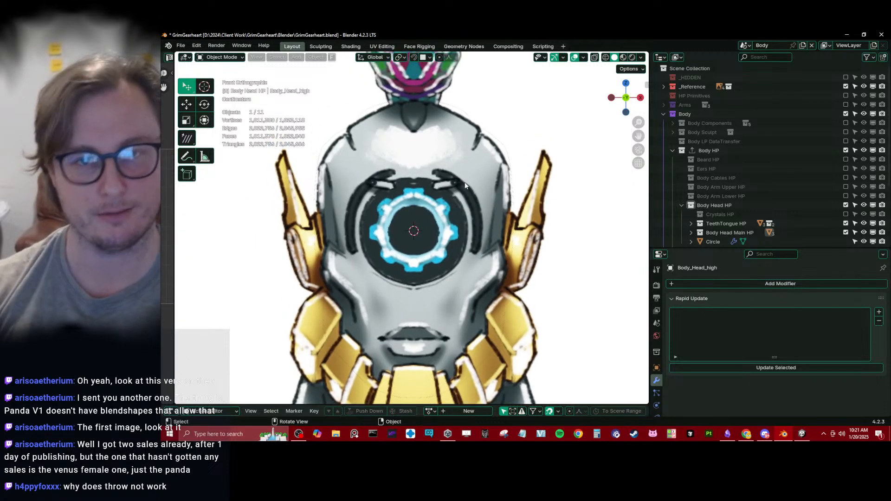
middle_click_drag(464, 182, 428, 202)
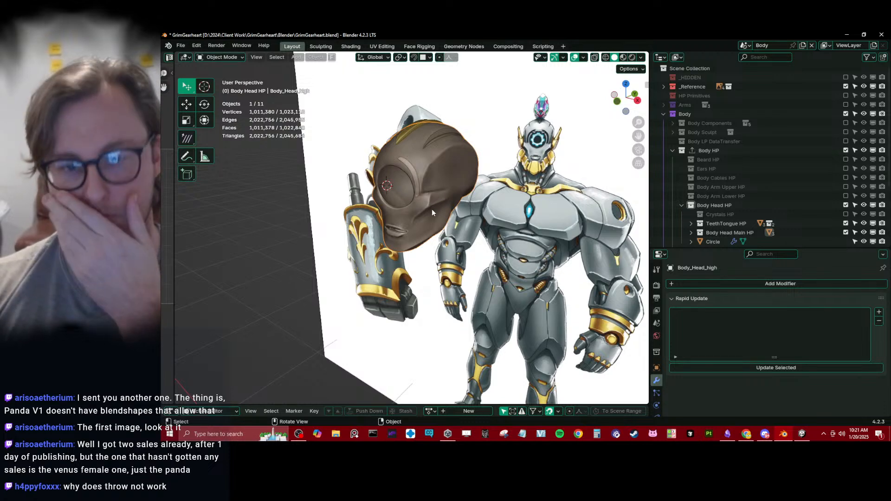
middle_click_drag(428, 194, 428, 213)
scroll(433, 211, "up", 4)
Save the file, plus a backup copy named GrimGearheart_WIP_07_PreHeadEdit.blend in the same folder.
key("ctrl+s")
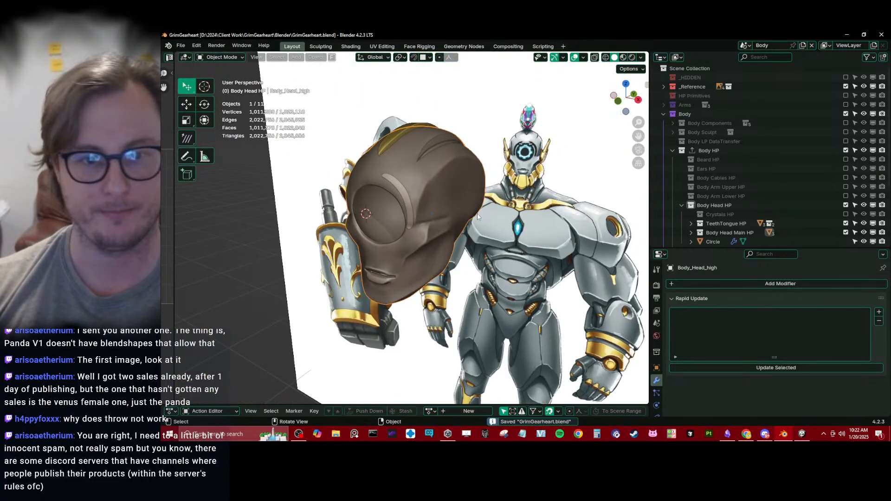
scroll(428, 213, "down", 10)
left_click(180, 46)
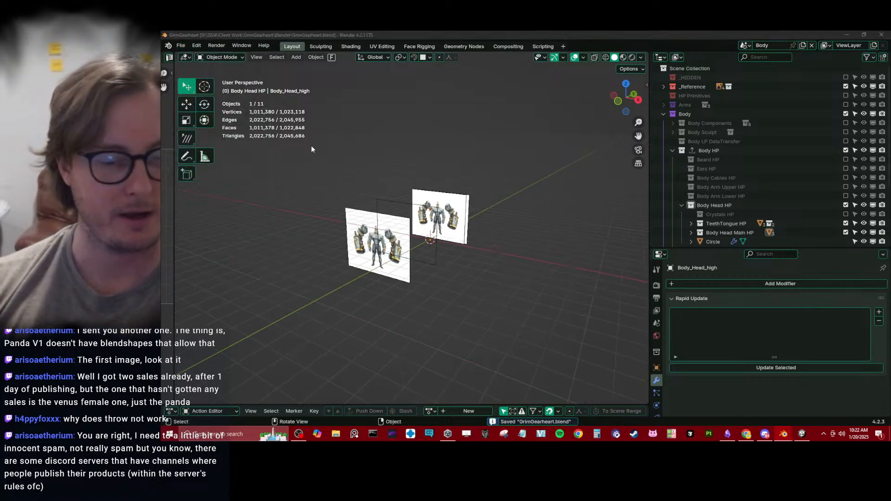
left_click(236, 132)
left_click(751, 120)
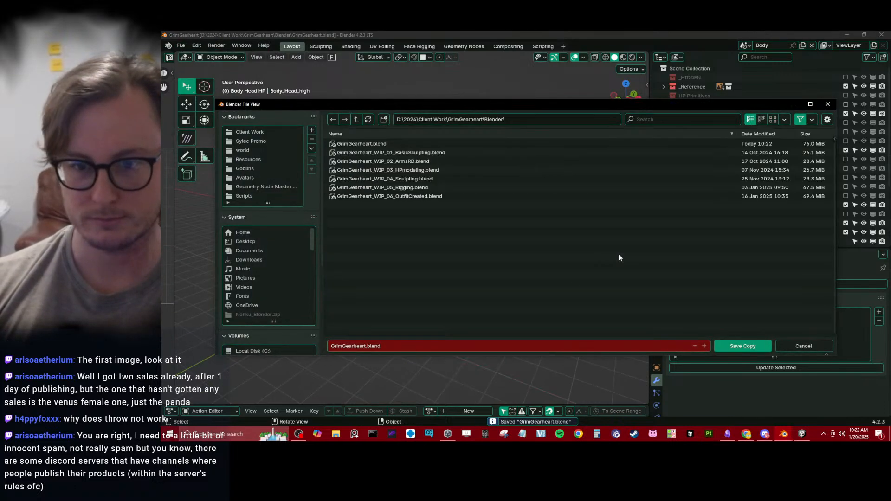
left_click(392, 197)
left_click(387, 346)
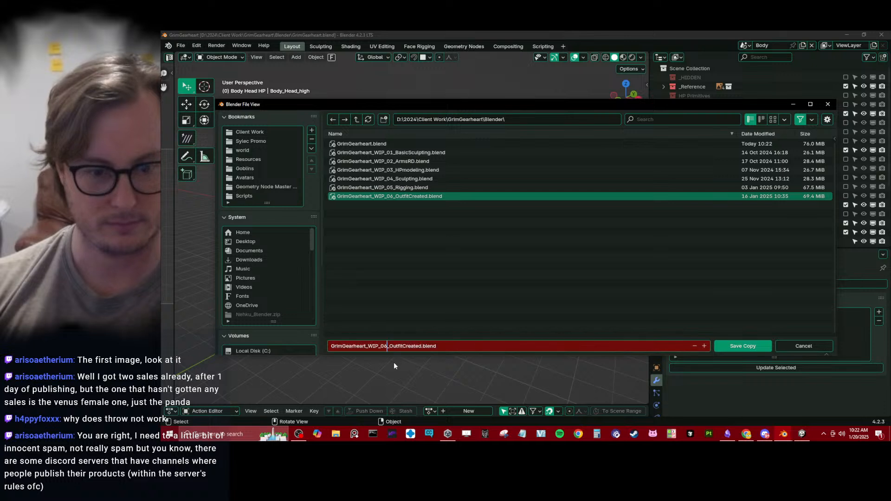
type("P")
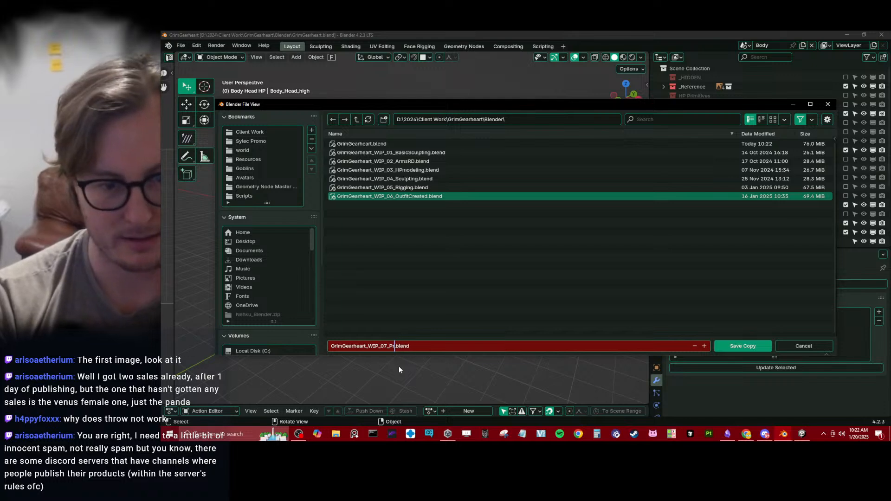
type("reHeadEdit")
key("Return")
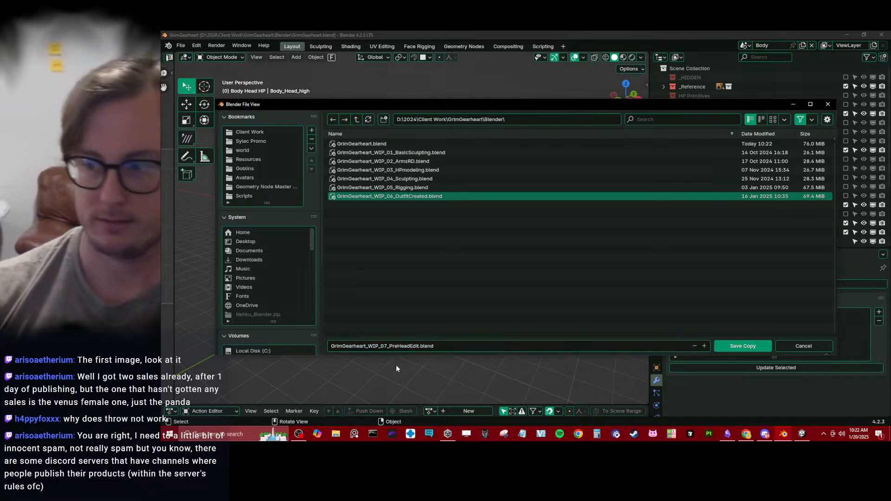
left_click(728, 347)
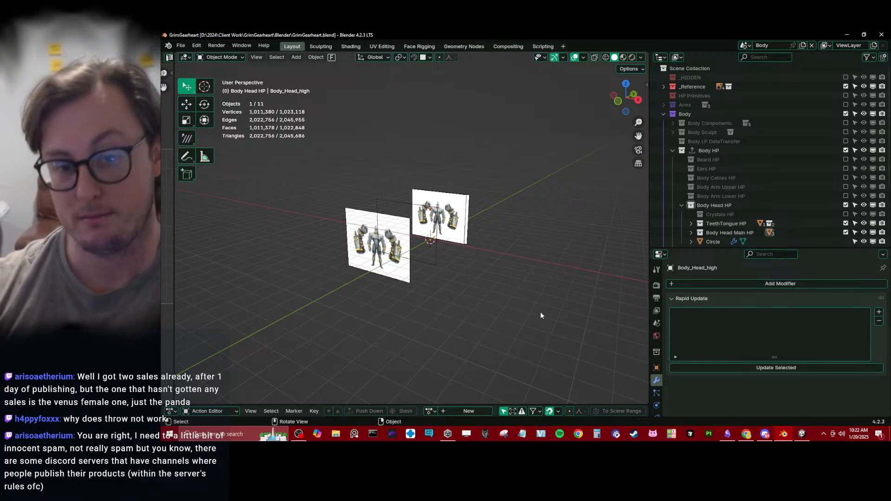
Select the high-poly head in front of the reference image and centre the view on it.
scroll(446, 272, "up", 4)
scroll(422, 254, "up", 3)
middle_click_drag(394, 253, 423, 123)
scroll(422, 255, "down", 5)
left_click(420, 279)
scroll(409, 228, "up", 3)
scroll(409, 229, "down", 4)
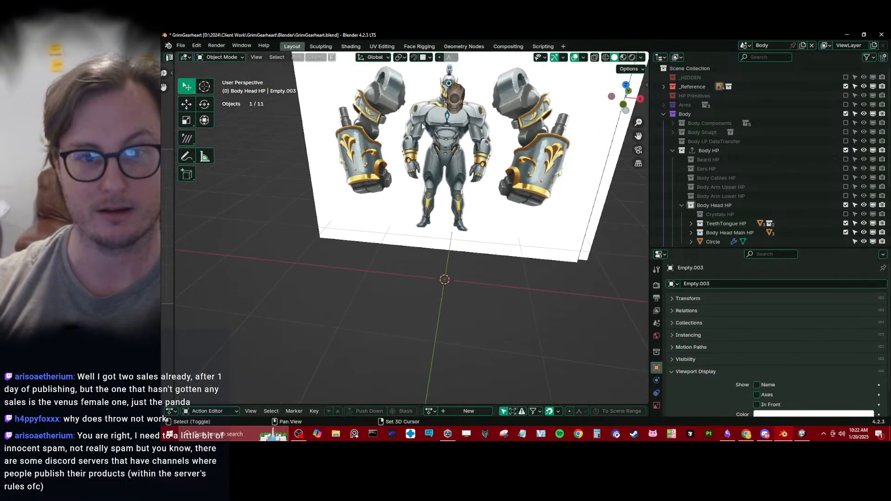
left_click(457, 100)
key("KP_Decimal")
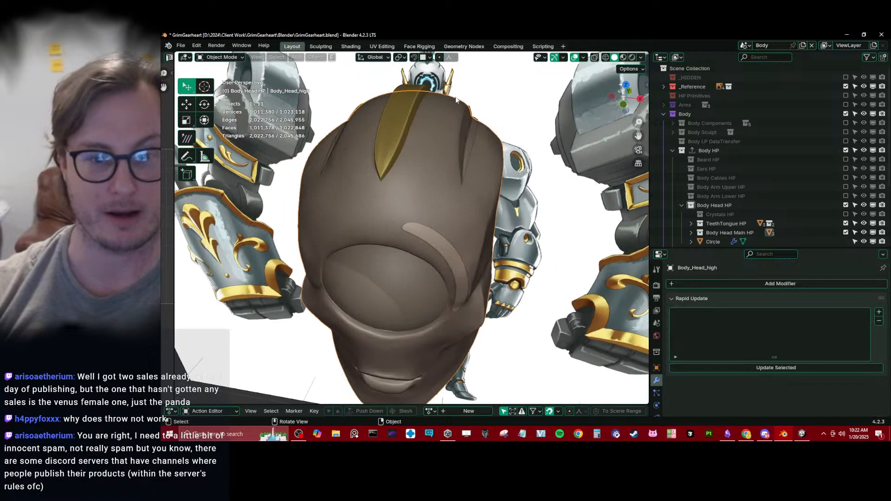
Add a Mirror modifier to the curved brow strip, check it from the front and save the file.
left_click(445, 242)
key("q")
left_click(456, 218)
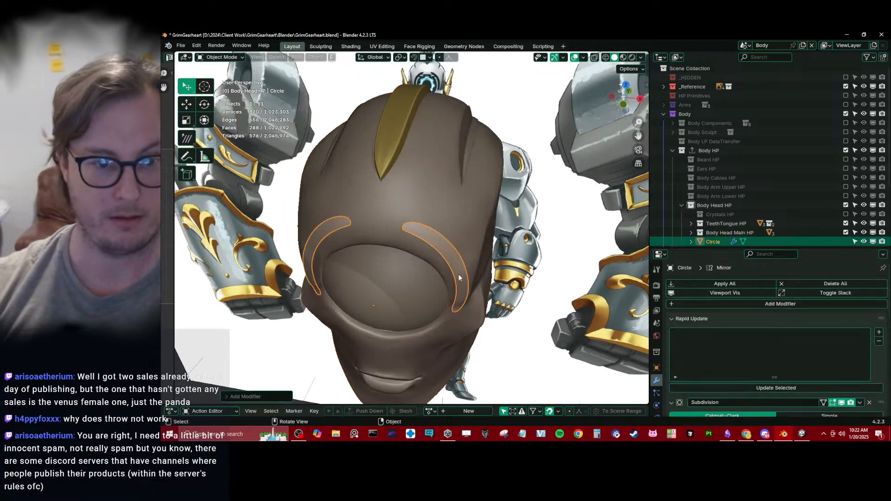
middle_click_drag(466, 265, 478, 226)
scroll(478, 226, "down", 4)
key("KP_1")
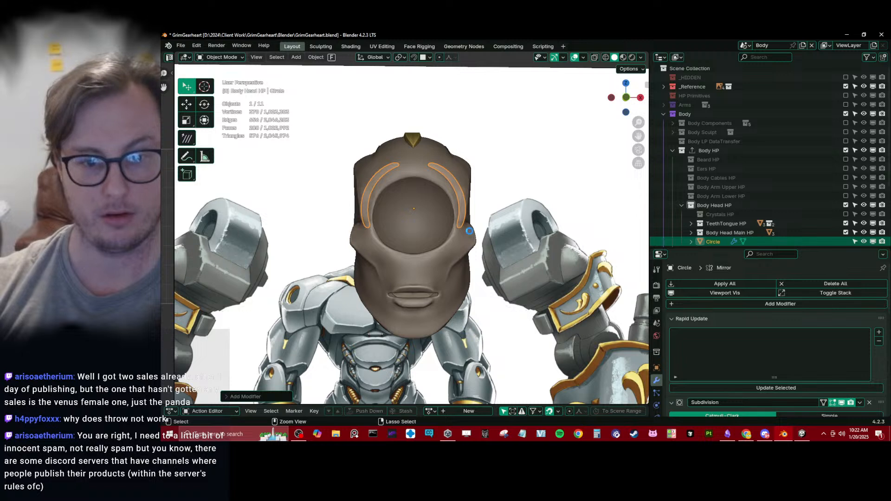
key("ctrl+s")
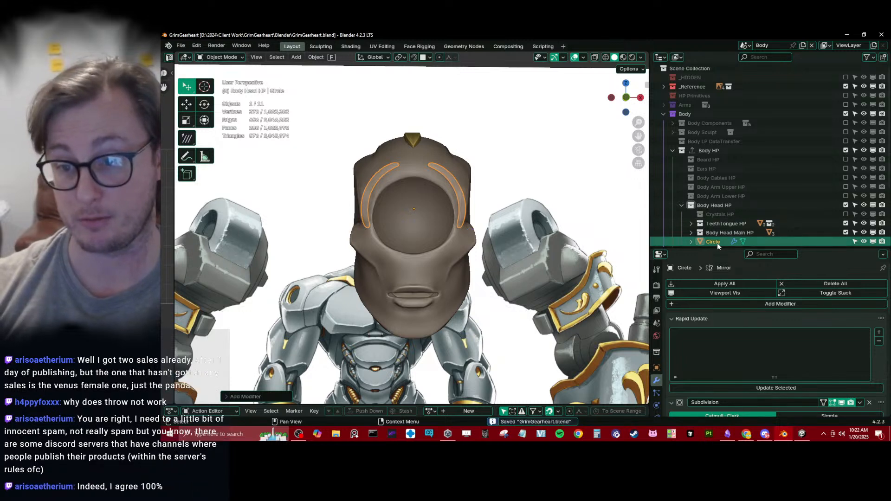
double_click(713, 242)
type("Eye")
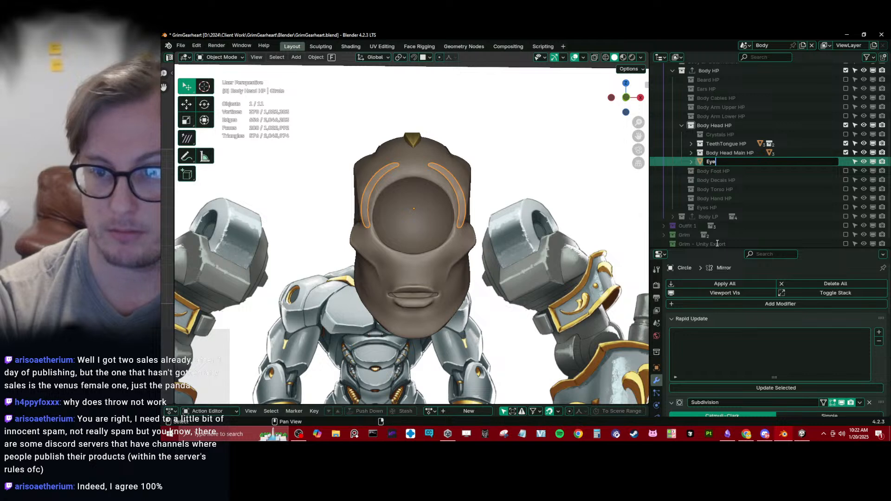
type("Brow_")
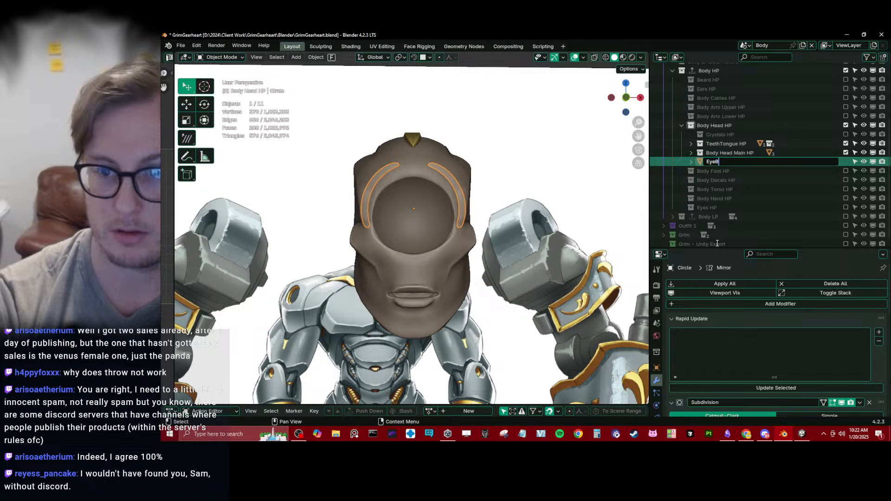
key("Escape")
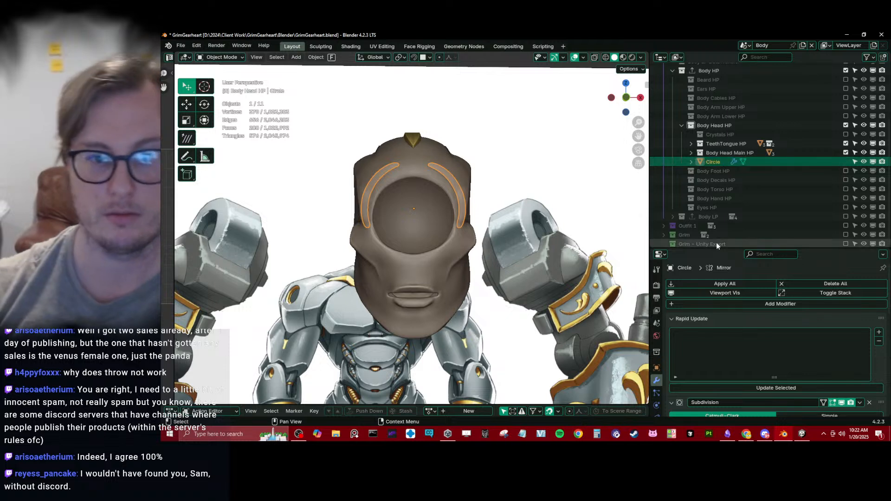
Reuse the head object's name to rename the mirrored brow strip Body_Head_high_EyebrowGroove, and save the file.
left_click(381, 239)
left_click(657, 368)
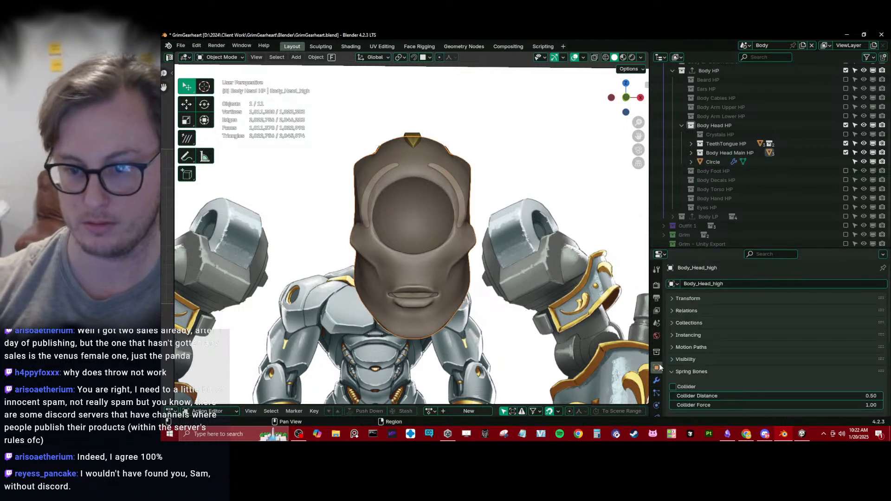
left_click(732, 284)
key("Escape")
left_click(440, 171)
left_click(713, 285)
key("ctrl+v")
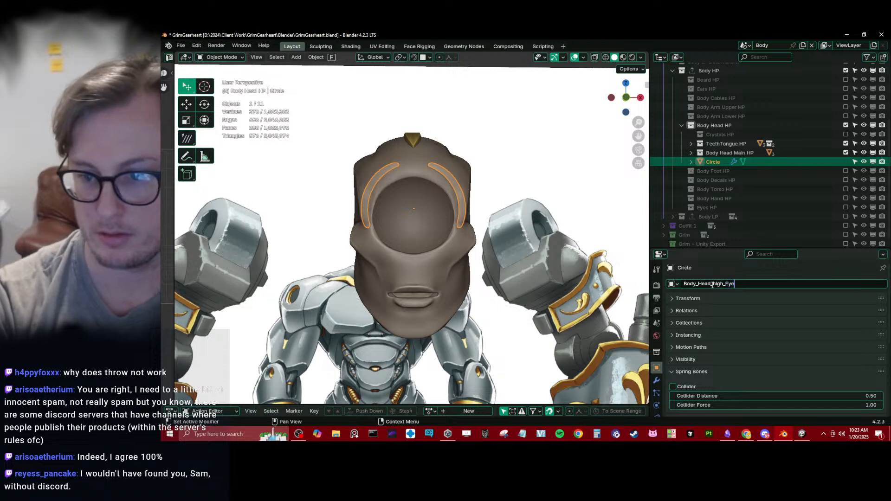
type("_EyebrowGroove")
key("Return")
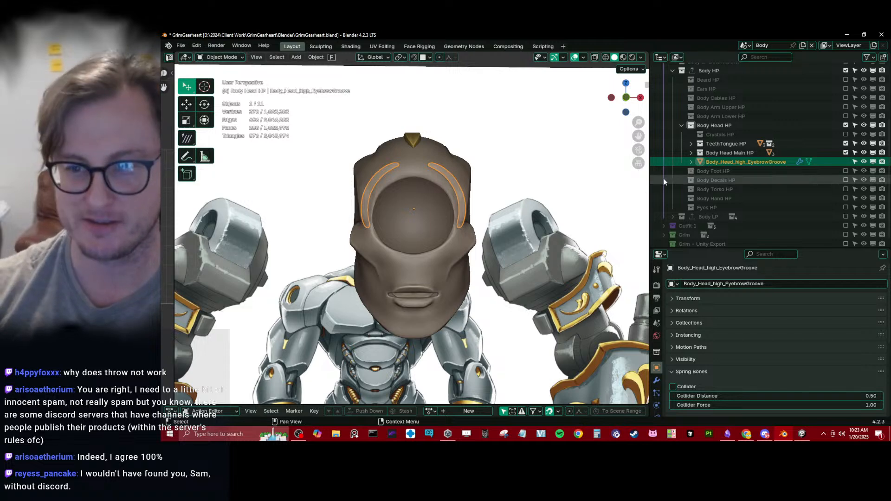
scroll(737, 174, "down", 1)
middle_click_drag(506, 212, 437, 216)
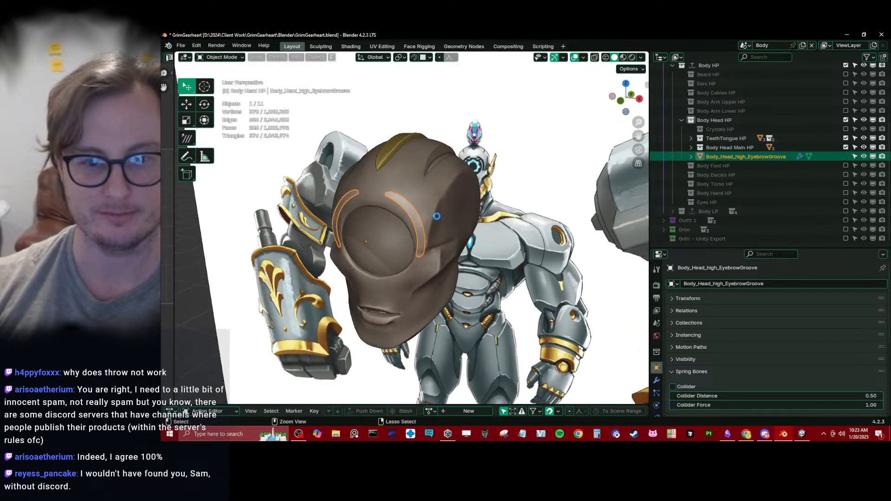
key("ctrl+s")
Switch the high-poly head to Sculpt Mode and isolate it in local view.
mouse_move(308, 267)
middle_mouse_down()
mouse_move(399, 241)
mouse_move(367, 242)
mouse_move(431, 246)
mouse_move(422, 247)
mouse_move(424, 263)
mouse_move(439, 283)
mouse_move(416, 294)
mouse_move(362, 290)
mouse_move(371, 307)
mouse_move(408, 269)
mouse_move(352, 247)
mouse_move(380, 255)
mouse_move(393, 222)
mouse_move(352, 238)
mouse_move(363, 247)
mouse_move(416, 227)
middle_mouse_up()
scroll(439, 249, "up", 5)
left_click(383, 234)
key("ctrl+Tab")
left_click(463, 280)
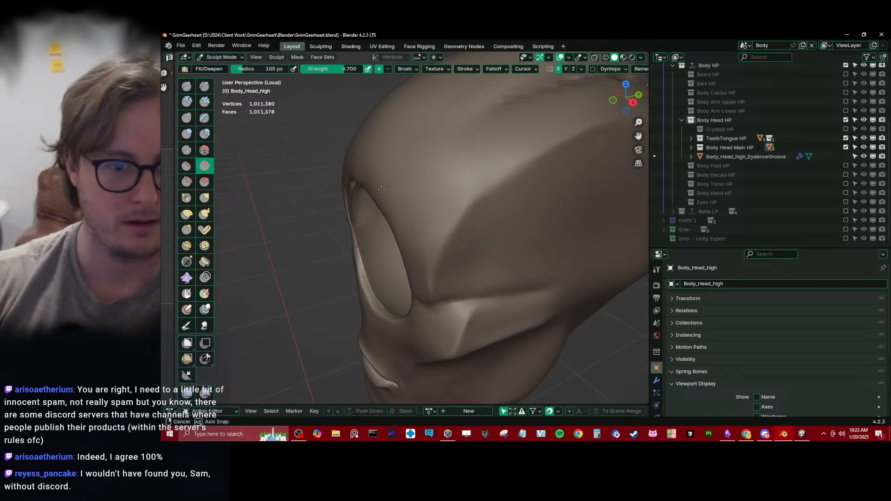
key("KP_Divide")
Inflate and smooth the brow surface above the eye socket with the Inflate/Deflate brush at a 75 px radius.
middle_click_drag(361, 205, 424, 197)
key("i")
key("f")
left_click(436, 156)
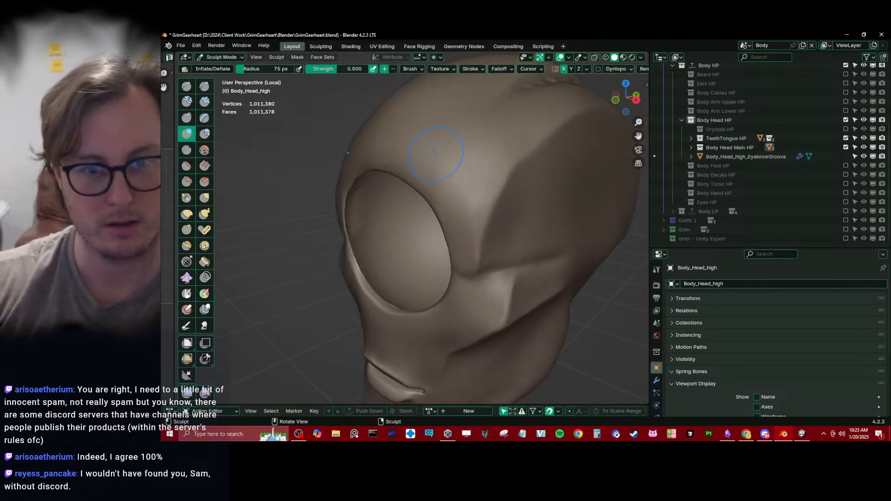
left_click_drag(432, 160, 433, 149, "shift")
middle_click_drag(434, 149, 457, 139)
left_click_drag(521, 162, 516, 158)
left_click_drag(505, 172, 505, 172, "shift")
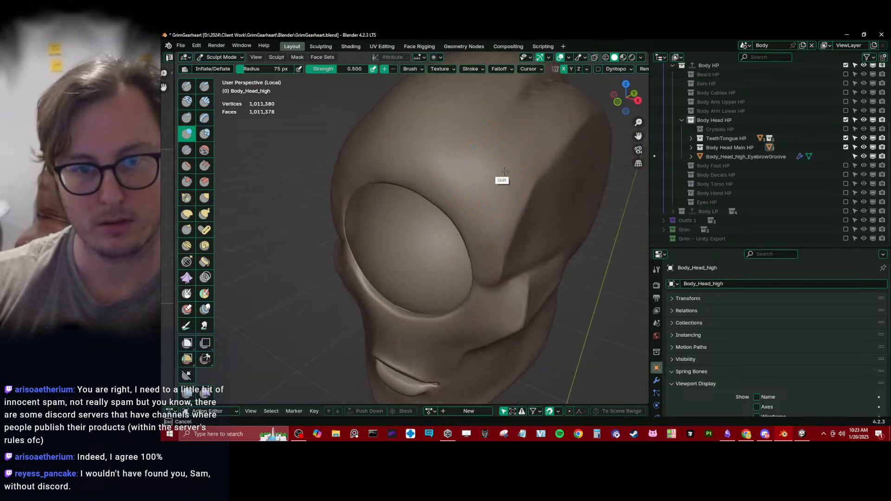
middle_click_drag(505, 171, 414, 185)
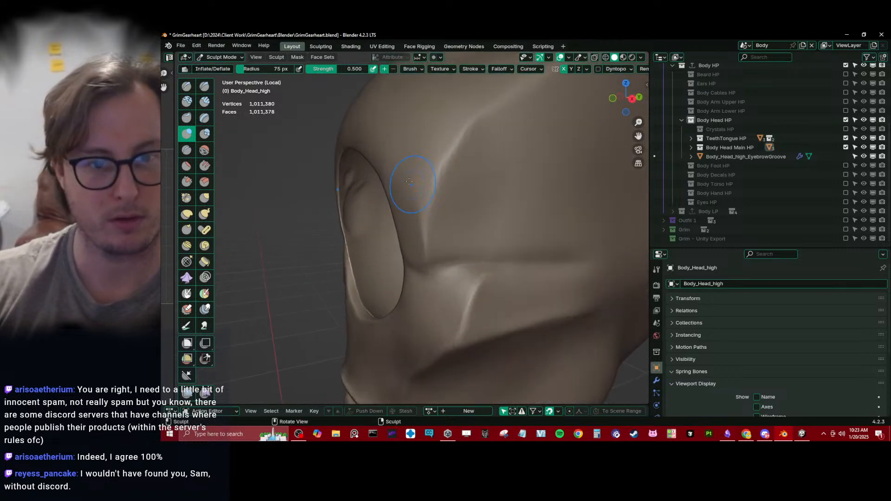
middle_click_drag(378, 144, 485, 211)
Return to Object Mode, leave local view, and select the eyebrow groove strip with its modifiers shown.
key("ctrl+Tab")
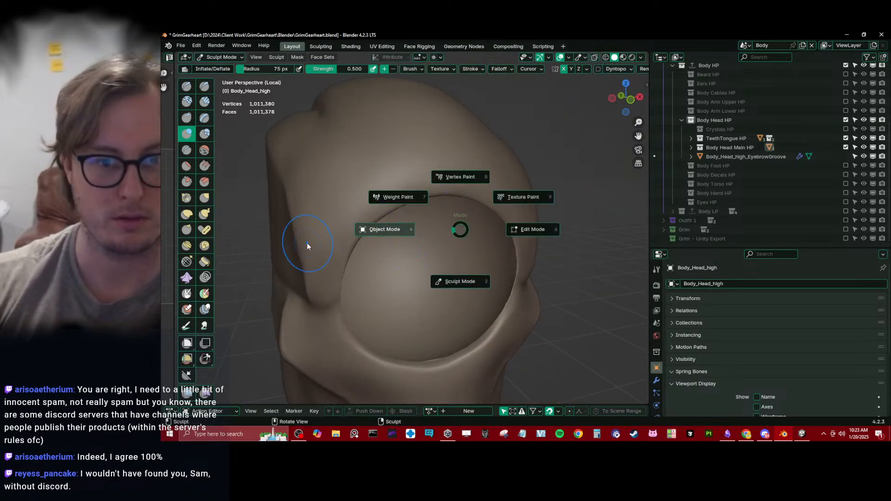
left_click(307, 243)
key("KP_Divide")
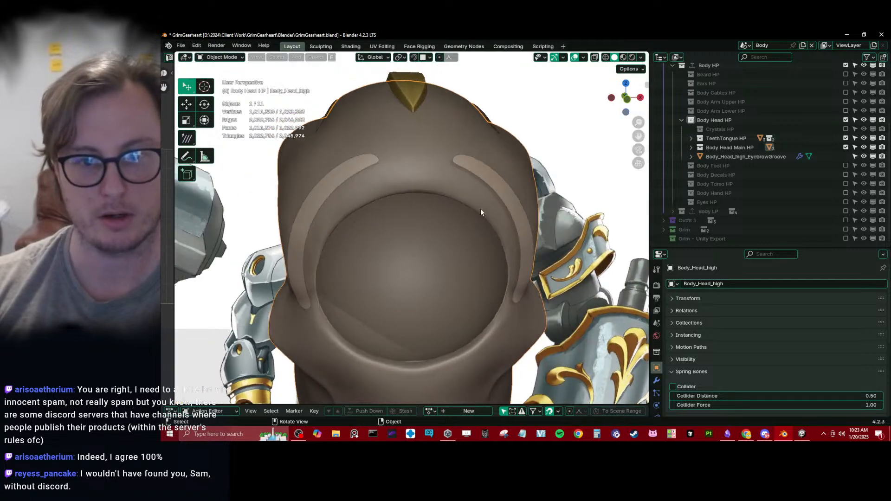
left_click(502, 222)
left_click(657, 381)
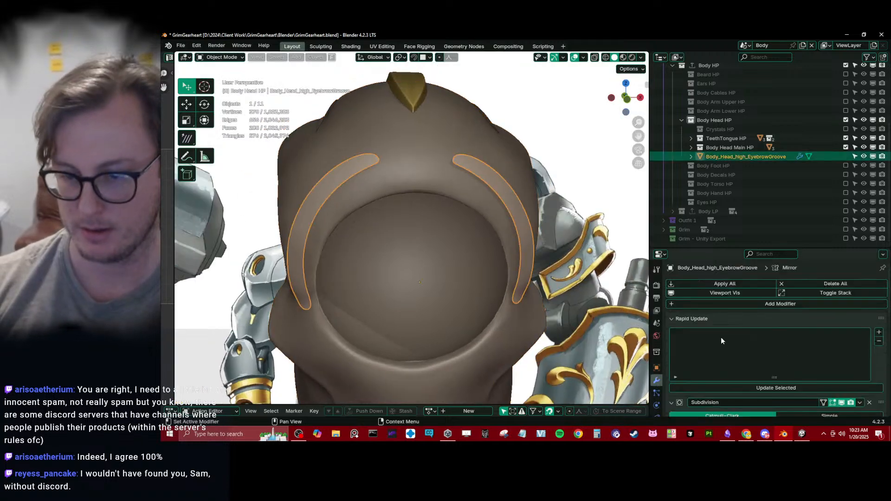
Add a second Subdivision modifier to the eyebrow groove, collapse the modifier panels, and move the Mirror modifier below it in the stack.
left_click(738, 319)
left_click(756, 355)
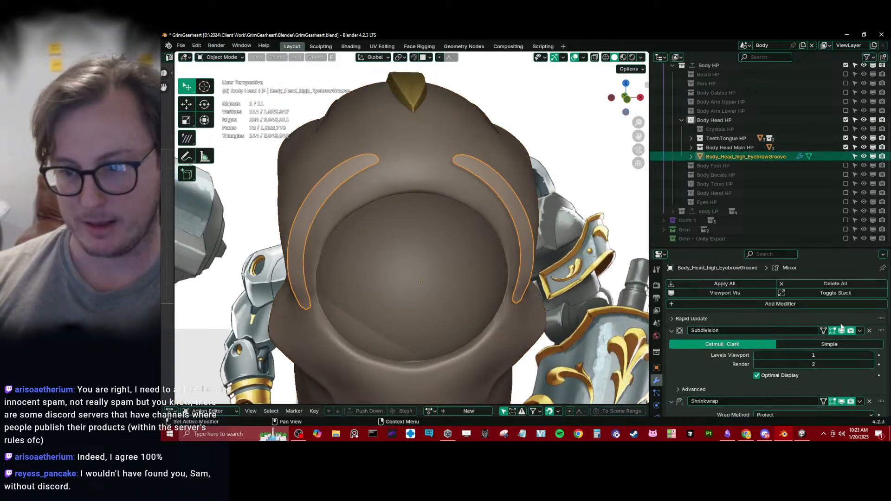
left_click(672, 331)
left_click(674, 344)
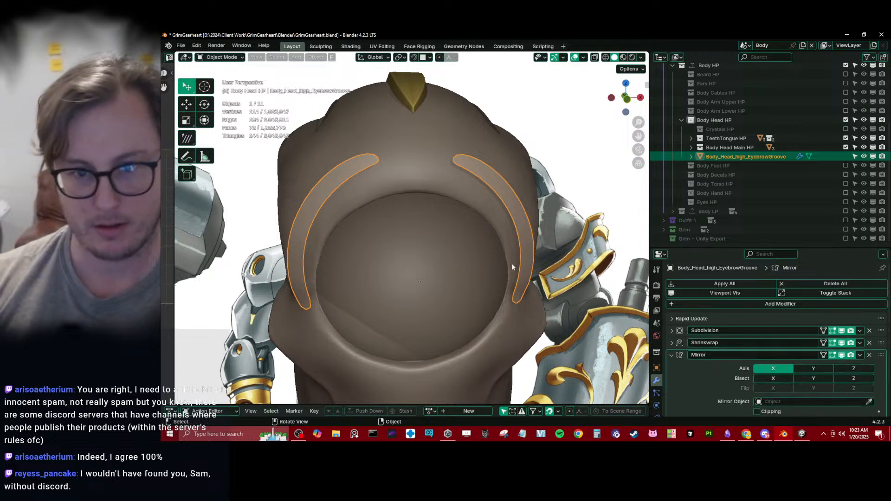
right_click(547, 261)
left_click(541, 264)
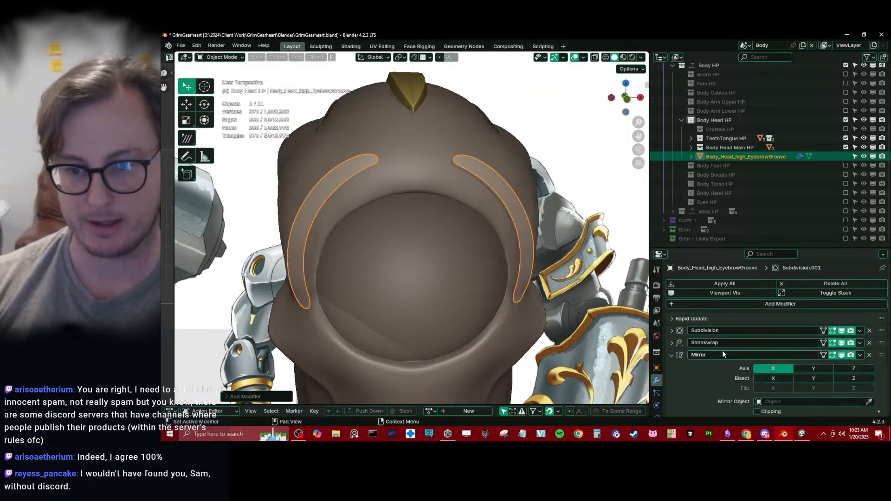
left_click(672, 356)
left_click(672, 352)
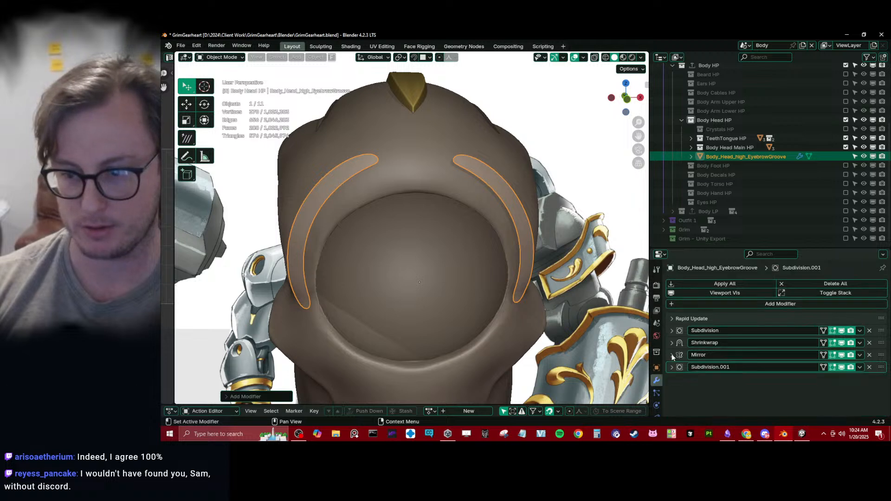
left_click_drag(880, 355, 880, 370)
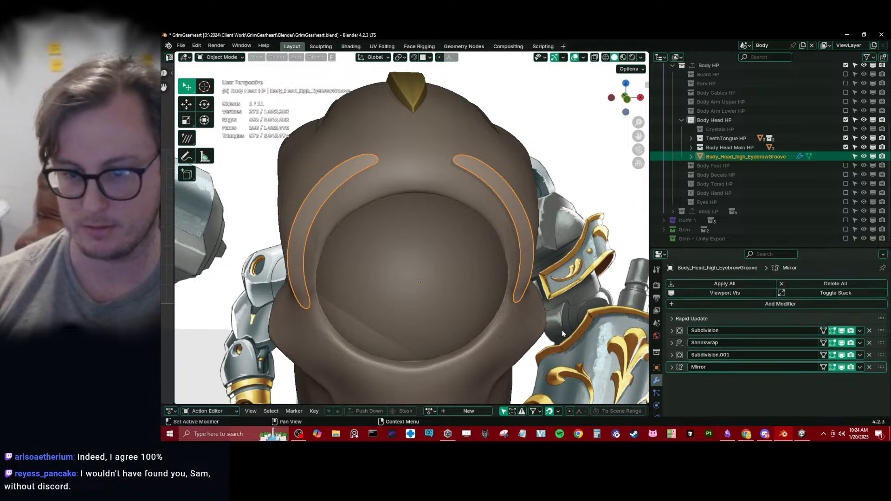
Add a Solidify modifier to the eyebrow groove and collapse its settings.
key("q")
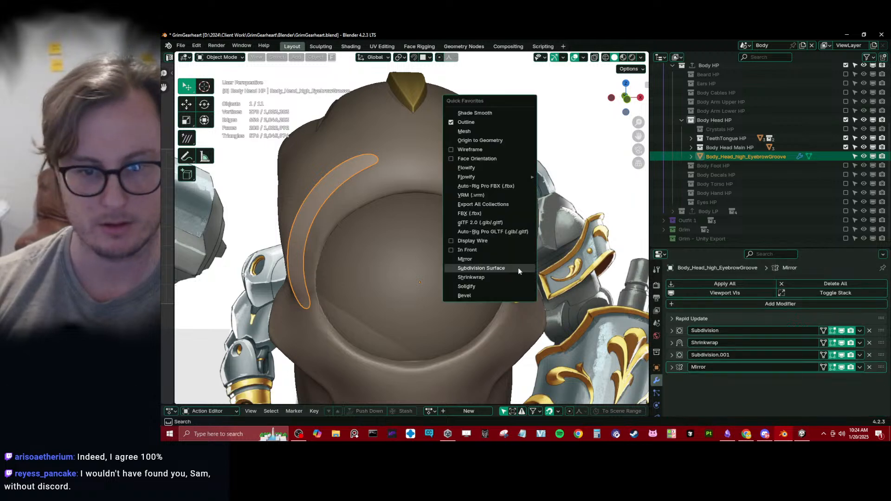
left_click(466, 287)
middle_click_drag(516, 273, 534, 266)
scroll(727, 368, "down", 3)
middle_click_drag(534, 265, 469, 291, "shift")
scroll(469, 290, "up", 3)
left_click(673, 325)
middle_click_drag(458, 257, 518, 278)
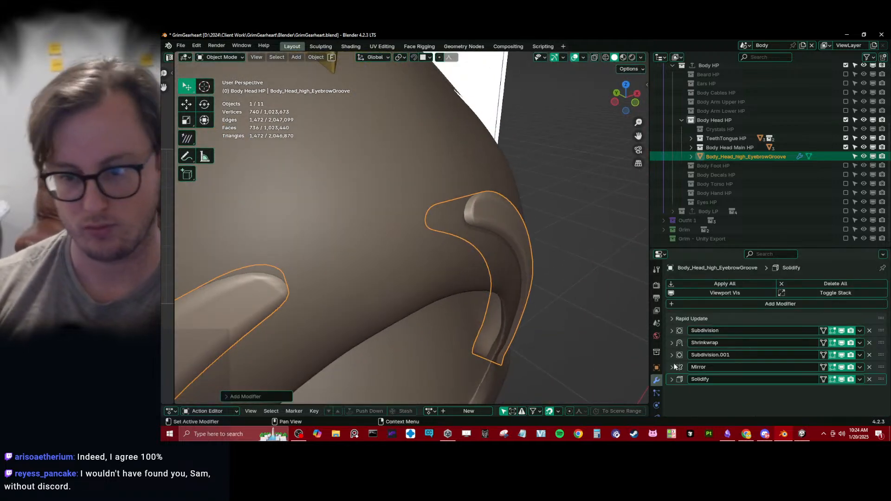
middle_click_drag(617, 358, 523, 250)
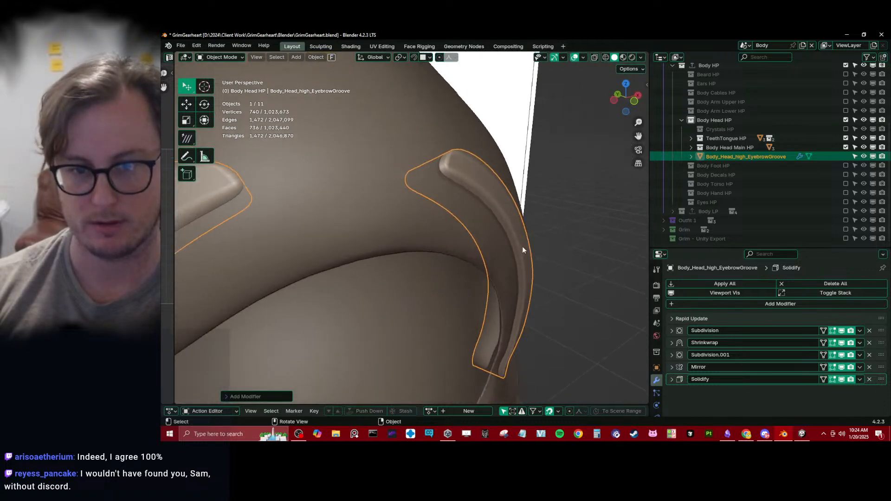
Select the boundary edges of the whole eyebrow groove mesh and set their mean bevel weight to 1.00.
scroll(580, 276, "down", 4)
middle_click_drag(580, 277, 529, 278)
key("Tab")
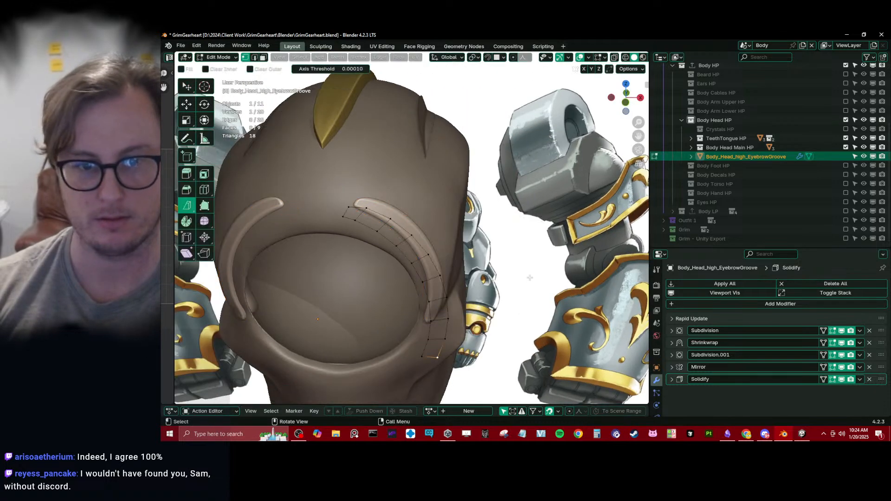
left_click(255, 58)
key("a")
key("q")
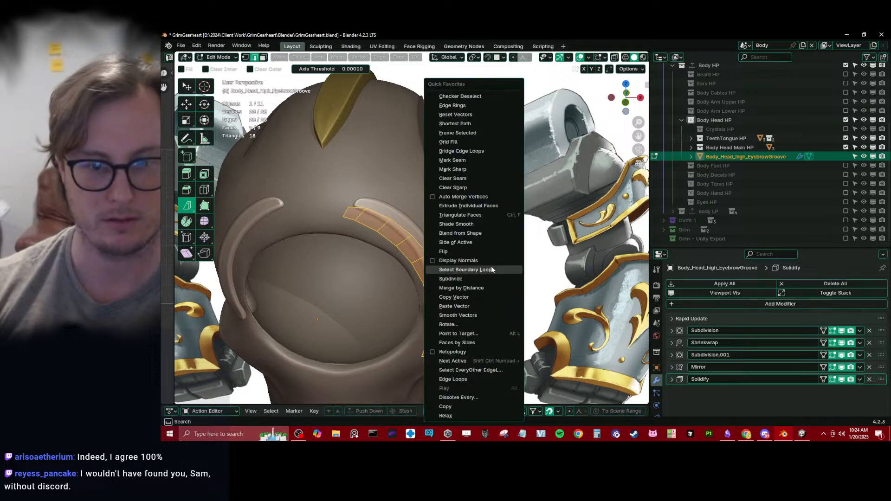
left_click(494, 270)
key("n")
scroll(643, 121, "up", 8)
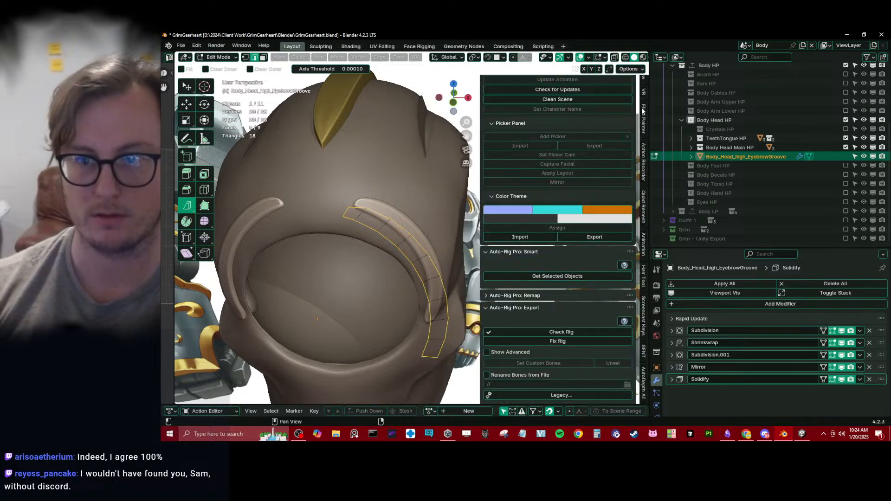
left_click(644, 88)
left_click_drag(534, 177, 581, 177)
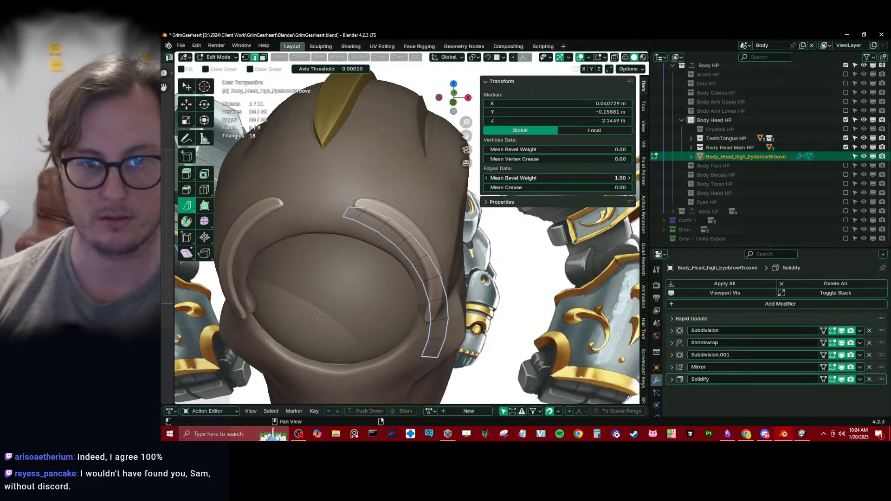
key("n")
key("Tab")
Add a Bevel modifier to the eyebrow groove with the limit method Weight and 3 segments, and save the file.
key("q")
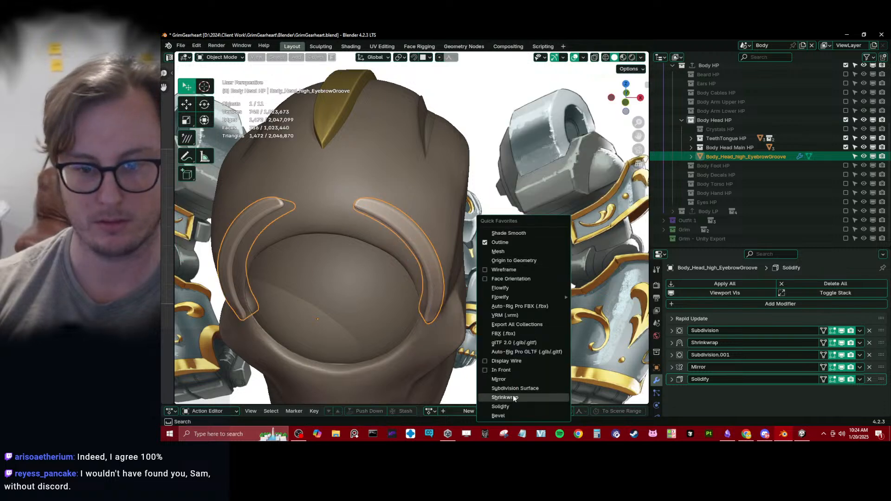
left_click(499, 416)
scroll(789, 346, "down", 5)
left_click(790, 362)
left_click(773, 392)
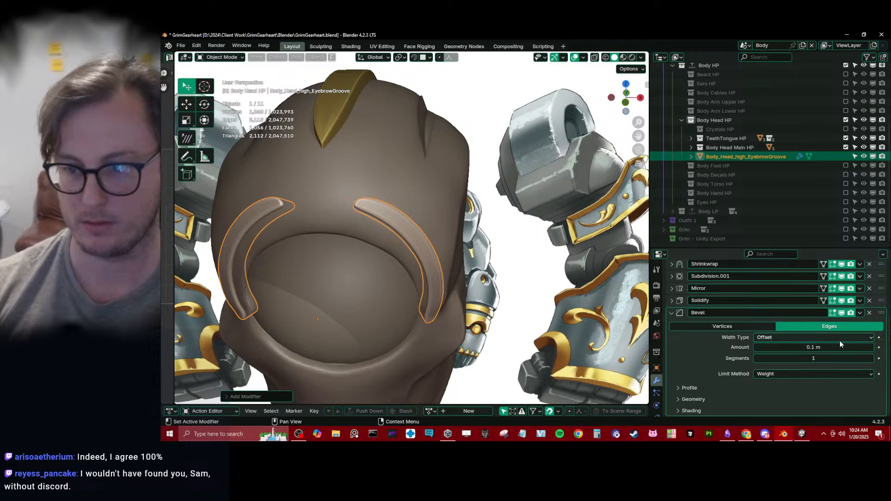
left_click(871, 359)
left_click(870, 359)
mouse_move(459, 269)
middle_mouse_down()
mouse_move(394, 254)
mouse_move(432, 236)
mouse_move(473, 258)
mouse_move(456, 261)
middle_mouse_up()
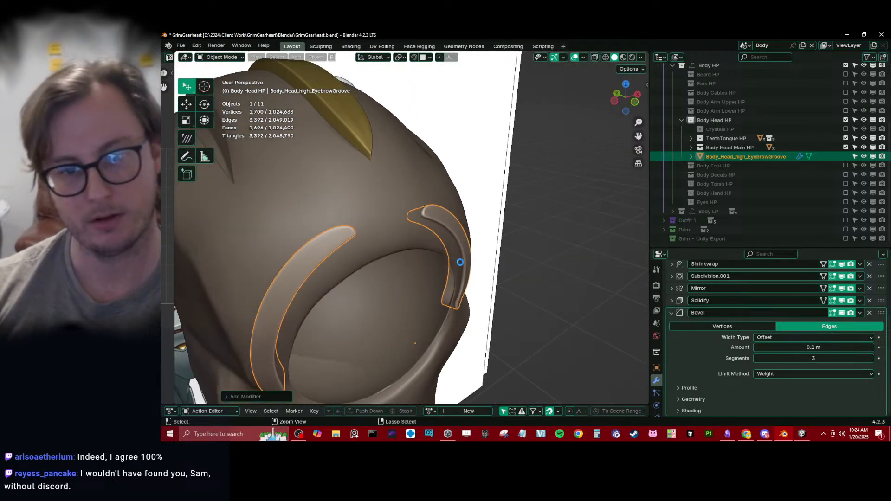
key("ctrl+s")
Compare the eye area and eyebrow grooves of the head model with the front reference artwork.
left_click(545, 248)
scroll(451, 233, "down", 8)
middle_click_drag(546, 248, 416, 263)
scroll(384, 241, "up", 4)
key("KP_1")
scroll(401, 249, "up", 6)
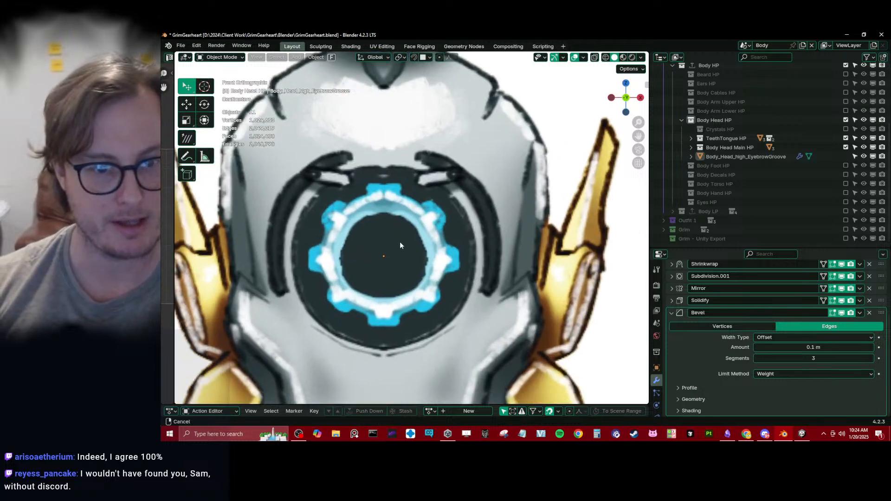
scroll(394, 178, "down", 3)
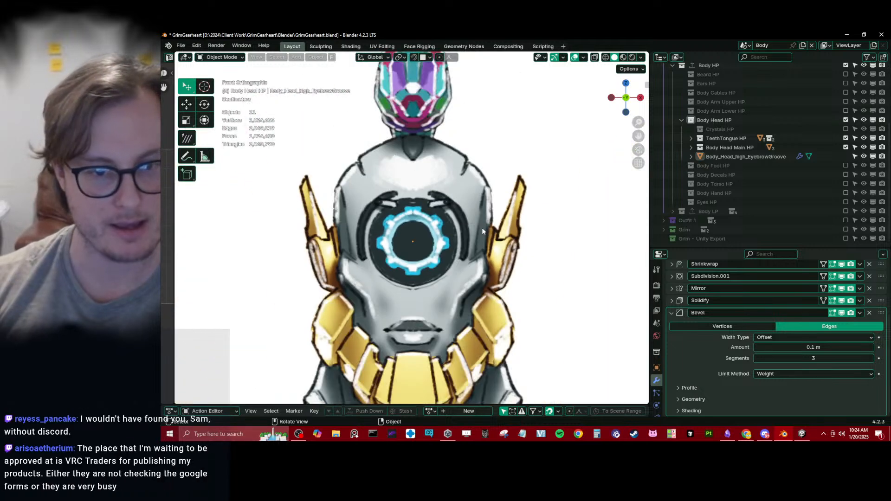
middle_click_drag(482, 228, 428, 237)
left_click(369, 208)
middle_click_drag(368, 208, 444, 187)
left_click(415, 180)
left_click(444, 188)
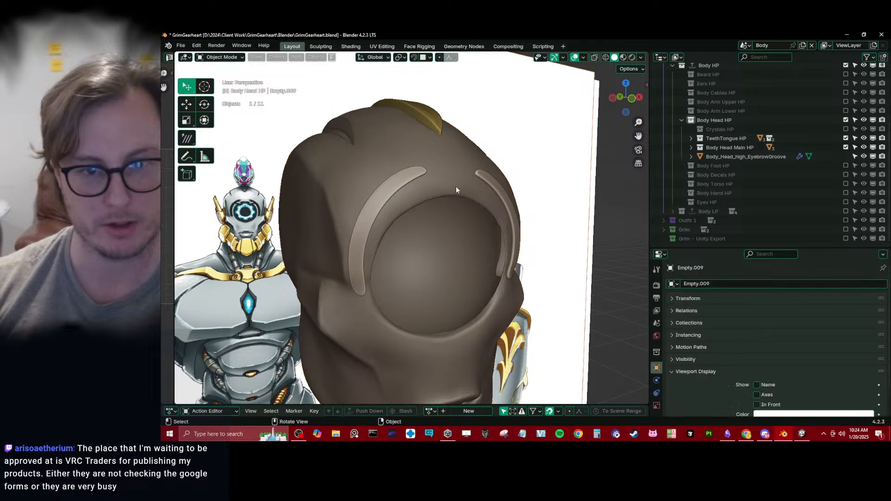
Select the main head mesh and save the file.
middle_click_drag(451, 185, 423, 201)
scroll(423, 208, "down", 7)
left_click(423, 211)
left_click(429, 212)
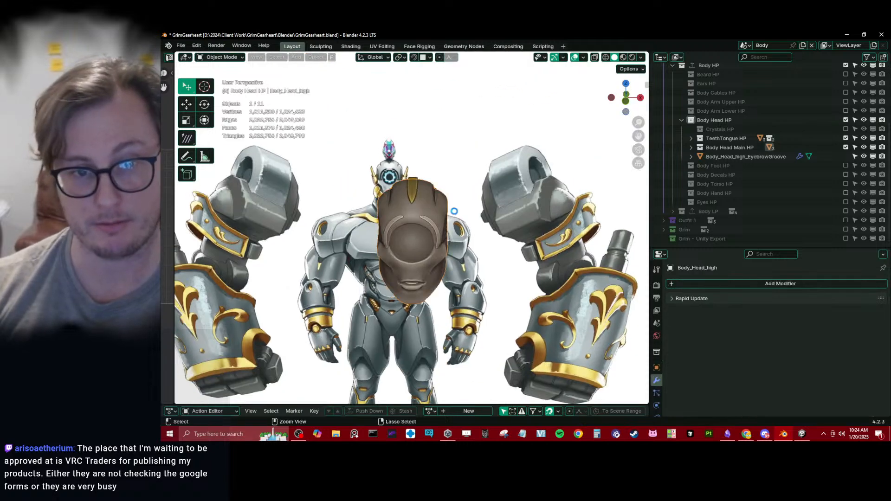
key("ctrl+s")
Add a cylinder mesh and rotate it 90 degrees about the X axis.
key("KP_1")
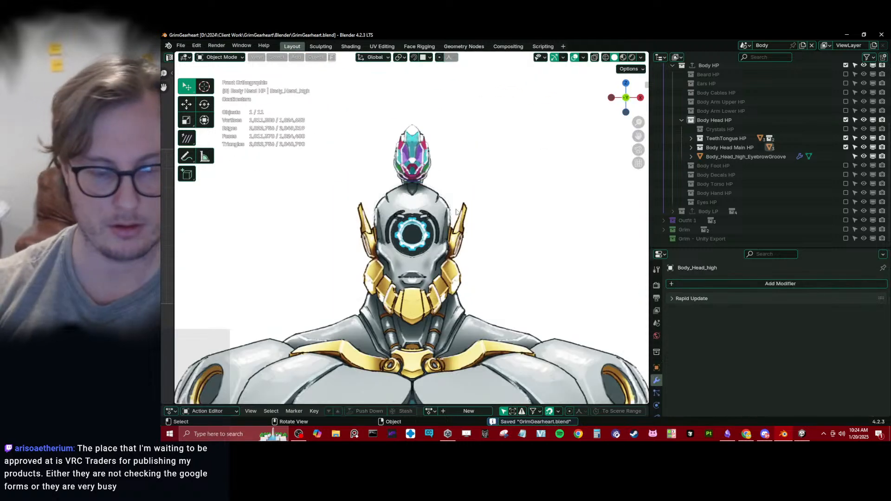
key("shift+a")
mouse_move(456, 209)
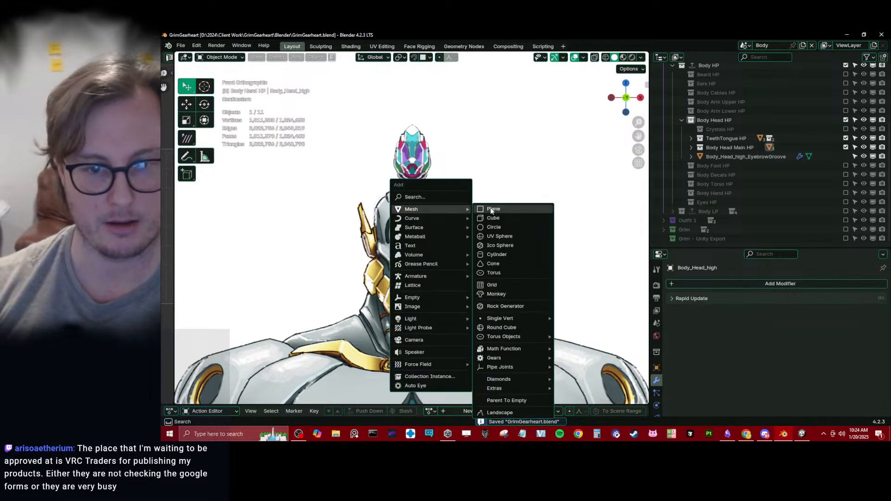
left_click(492, 256)
scroll(451, 233, "down", 10)
middle_click_drag(451, 234, 367, 305)
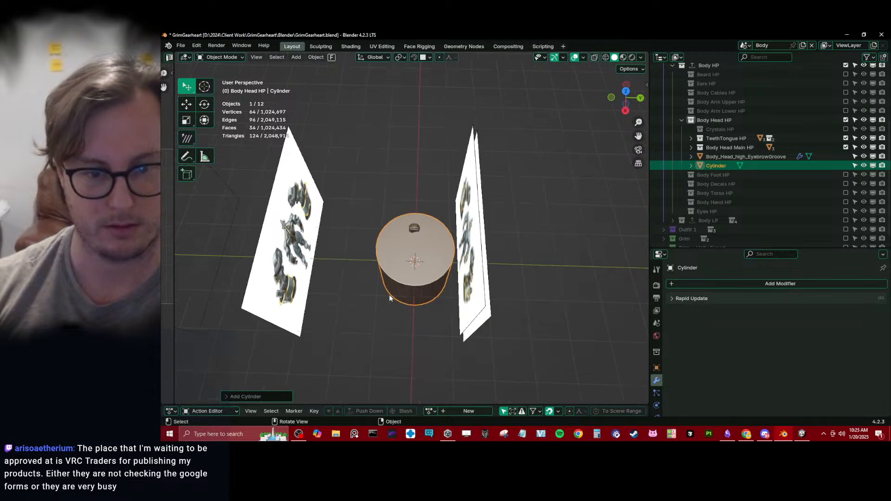
key("r")
key("x")
key("9")
key("0")
key("Return")
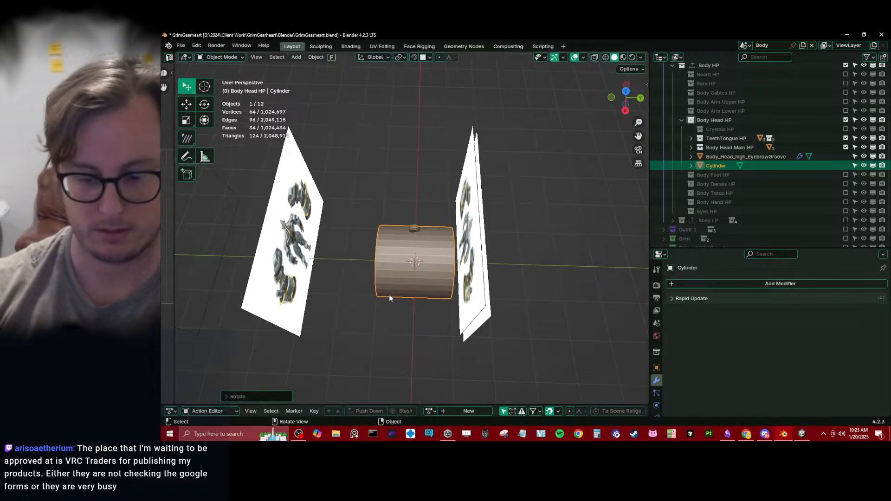
Raise the cylinder to the character's eye in the front view and scale it down roughly around the eye centre.
key("KP_1")
scroll(409, 232, "up", 8)
key("g")
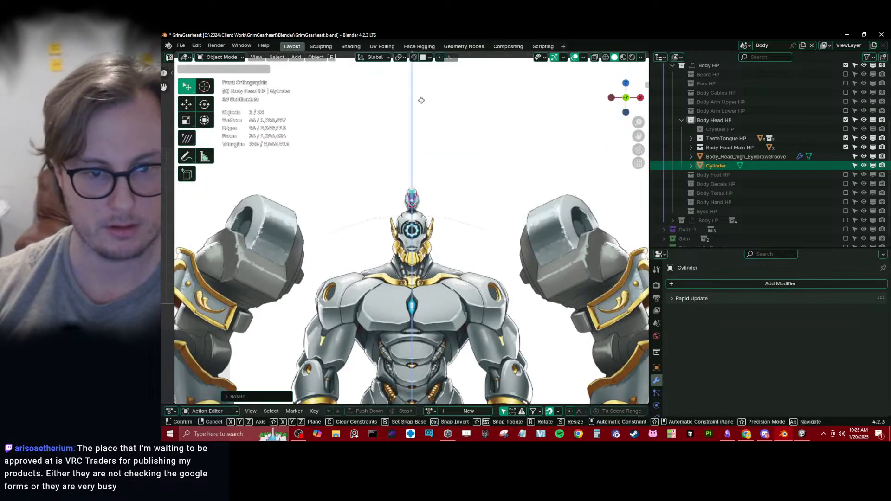
left_click(417, 288)
scroll(432, 260, "up", 11)
key("g")
left_click(445, 240)
key("s")
left_click(467, 230)
key("s")
left_click(491, 208)
scroll(486, 215, "down", 5)
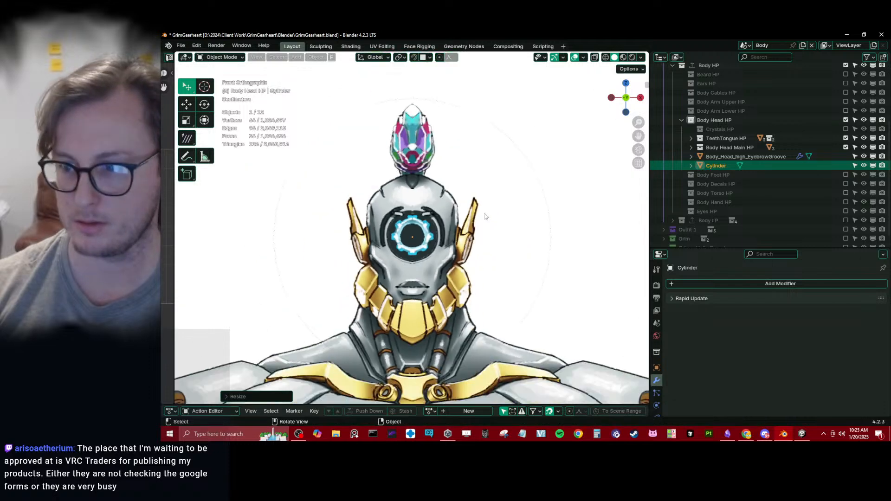
Set the opacity of the front reference image that covers the head to 0.350.
scroll(487, 215, "down", 6)
left_click(501, 250)
scroll(391, 235, "up", 2)
middle_click_drag(392, 235, 527, 263)
scroll(511, 252, "down", 7)
scroll(527, 262, "down", 4)
scroll(719, 382, "down", 3)
left_click(657, 406)
left_click_drag(812, 339, 739, 339)
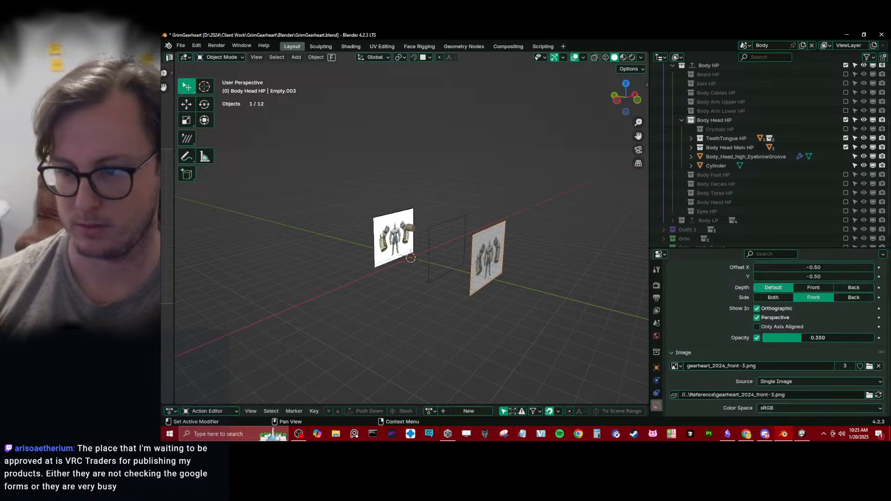
Scale the cylinder to about 0.09 m across and adjust its height to fit the round eye outline on the reference.
scroll(461, 252, "up", 5)
left_click(419, 237)
key("KP_1")
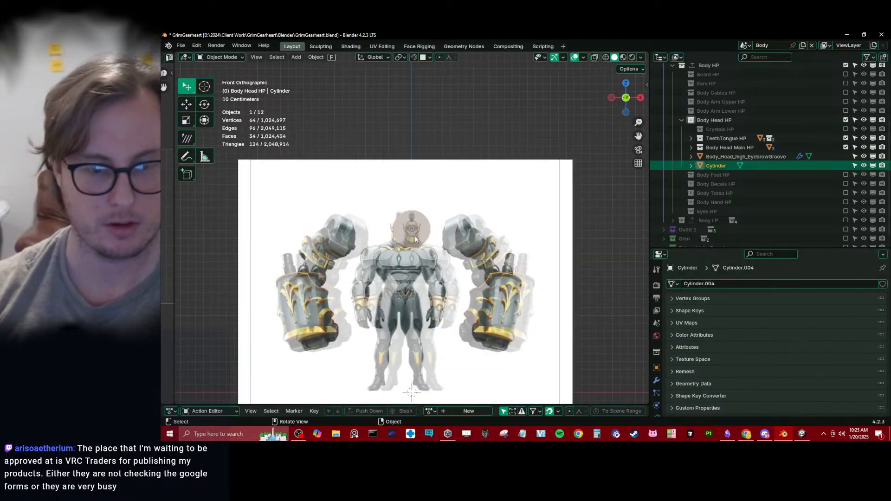
scroll(419, 240, "up", 8)
key("s")
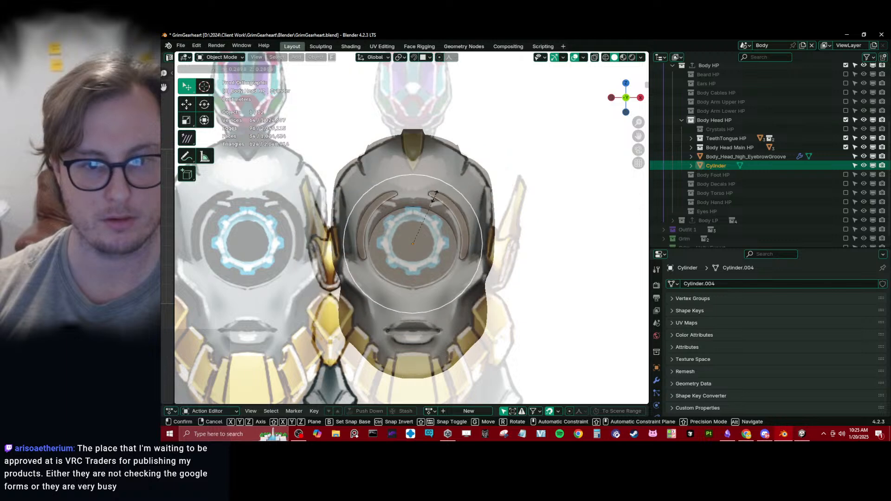
left_click(424, 211)
scroll(423, 210, "up", 4)
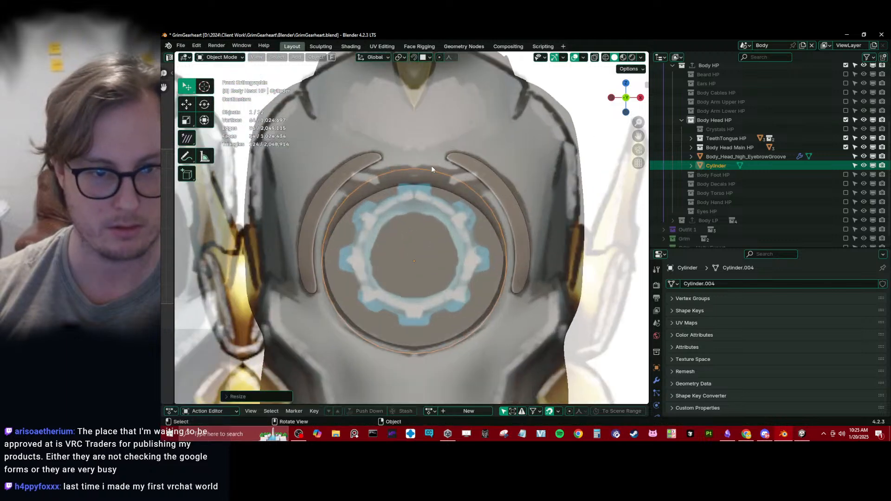
key("s")
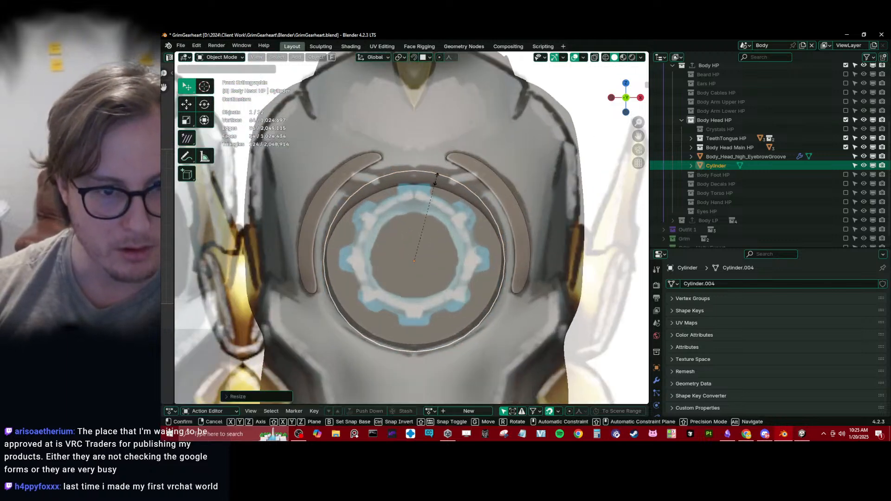
left_click(439, 182)
key("g")
key("z")
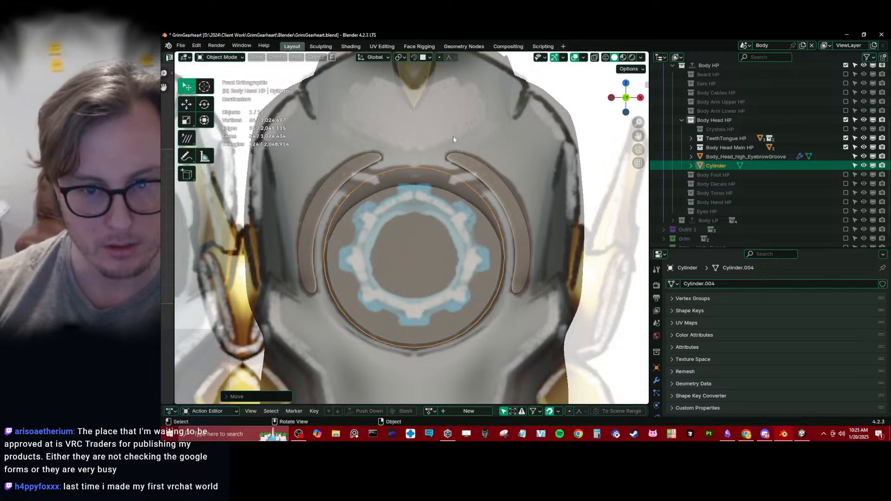
left_click(476, 127)
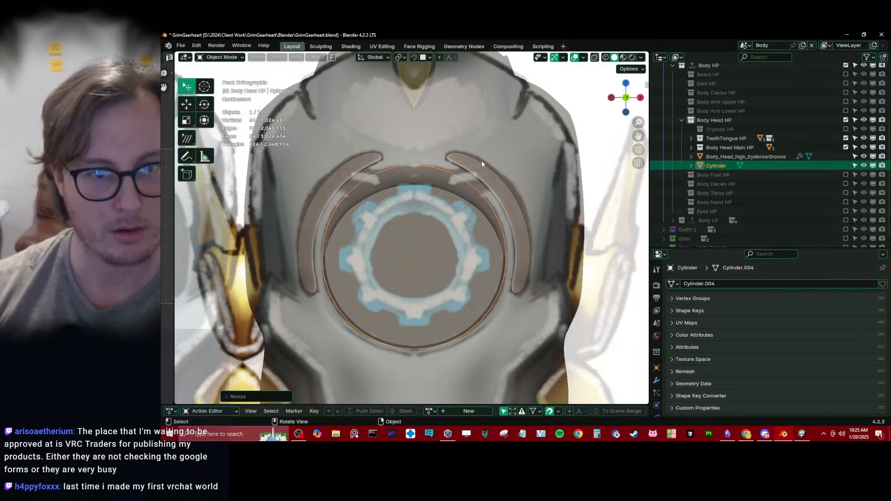
Move the cylinder forward along the Y axis to about -0.135 m, so it sits in front of the face.
middle_click_drag(482, 163, 466, 246)
key("g")
key("y")
left_click(555, 253)
middle_click_drag(555, 252, 454, 253)
scroll(362, 231, "up", 6)
scroll(308, 239, "up", 2)
scroll(298, 219, "down", 5)
scroll(394, 215, "down", 2)
Try deleting the cylinder's front and back cap faces in edit mode, and undo the deletions.
key("Tab")
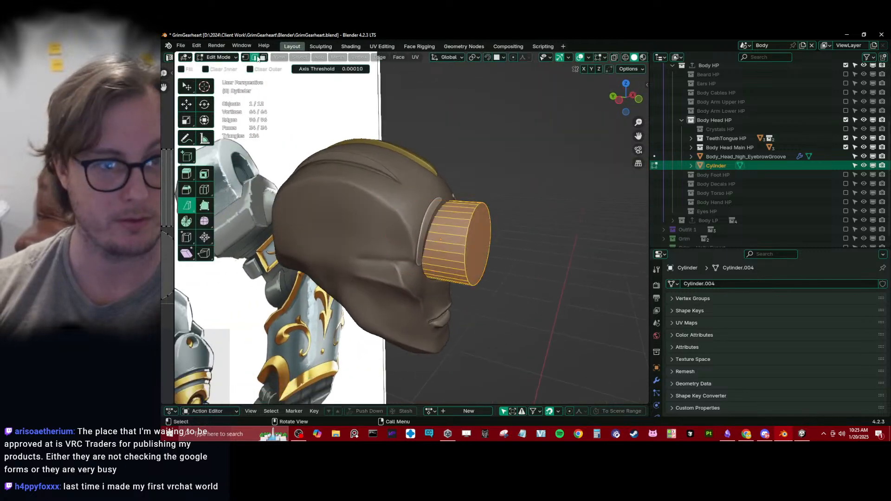
left_click(486, 246)
key("x")
key("f")
middle_click_drag(513, 245, 457, 257)
left_click(424, 236)
key("x")
key("f")
key("ctrl+z")
key("ctrl+z")
key("ctrl+z")
Check the cylinder's location, rotation, scale and dimensions.
key("alt+z")
scroll(446, 255, "up", 3)
left_click(426, 249, "shift")
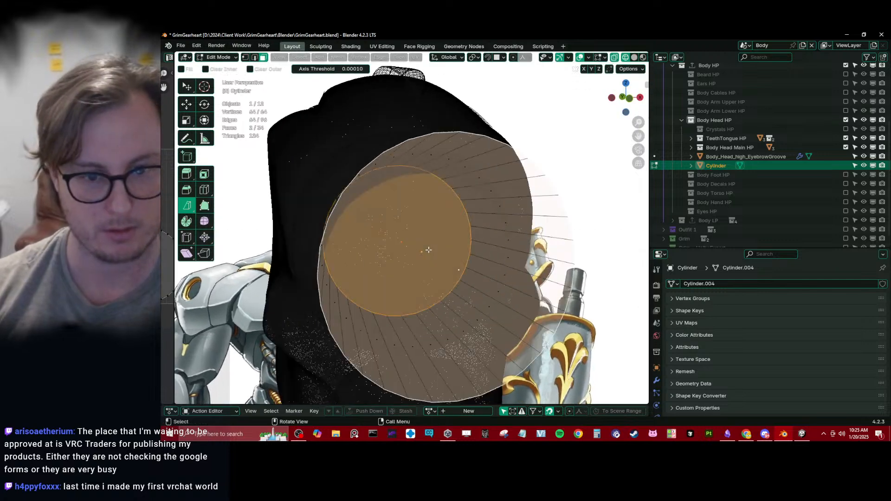
key("n")
key("Tab")
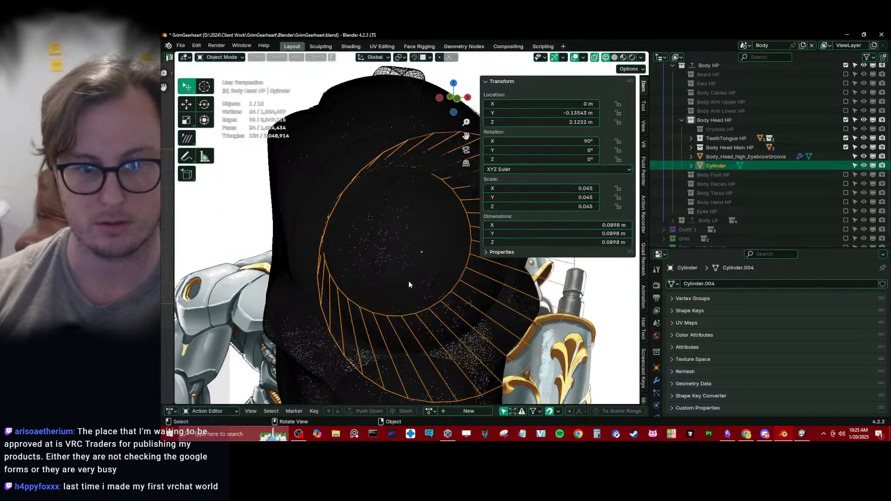
key("alt+z")
scroll(408, 280, "down", 5)
key("n")
Add a Subdivision modifier to the cylinder and shade it smooth.
middle_click_drag(415, 274, 478, 253)
scroll(420, 288, "down", 1)
key("q")
left_click(437, 258)
scroll(430, 275, "up", 4)
right_click(479, 253)
left_click(485, 241)
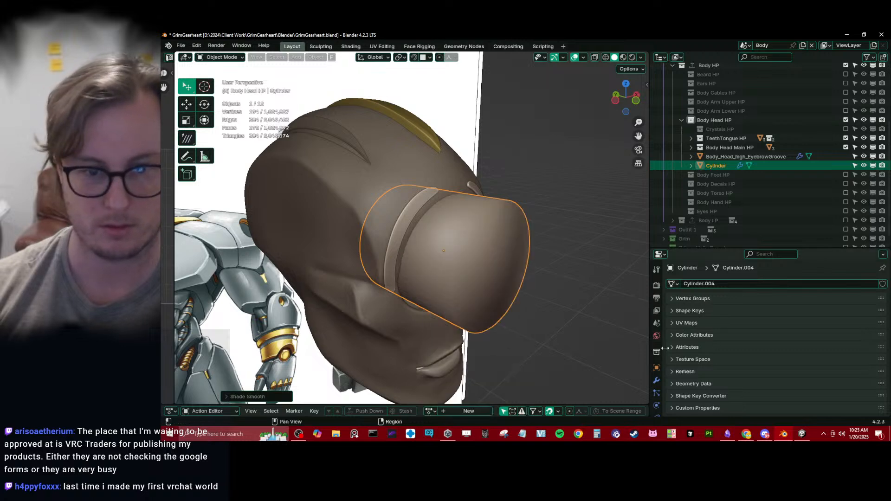
Set the cylinder's Subdivision modifier to 3 viewport levels.
left_click(657, 380)
left_click(871, 355)
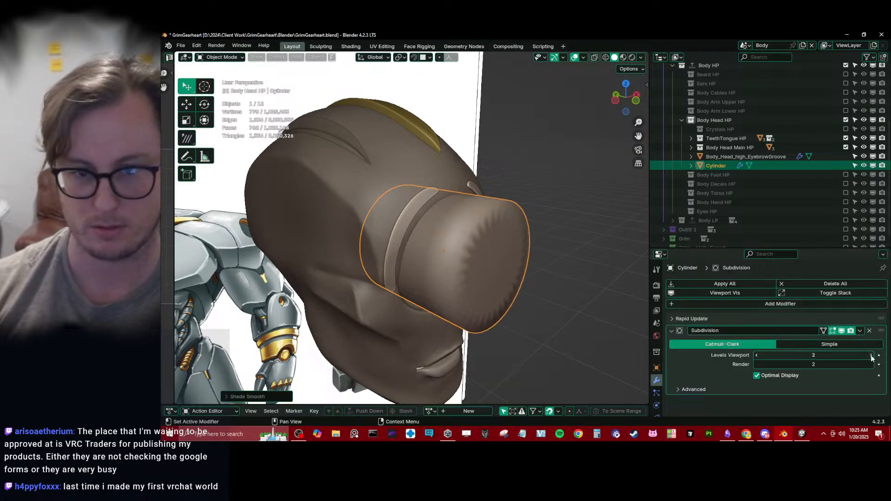
left_click(872, 356)
Add five evenly spaced edge loops along the cylinder's length.
middle_click_drag(481, 284, 457, 238)
key("Tab")
key("ctrl+r")
scroll(484, 210, "up", 4)
left_click(485, 211)
right_click(485, 210)
key("Tab")
scroll(478, 223, "down", 3)
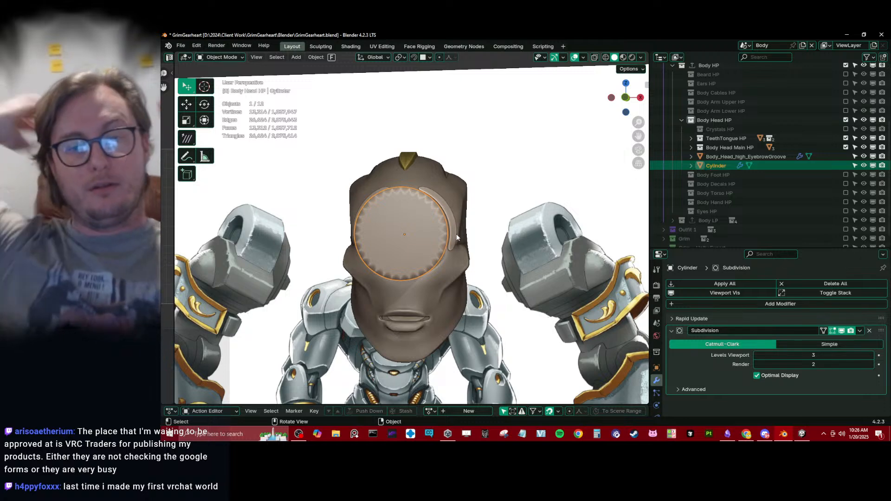
Inset the cylinder's front and back cap faces slightly to keep the rims sharp under subdivision.
key("KP_3")
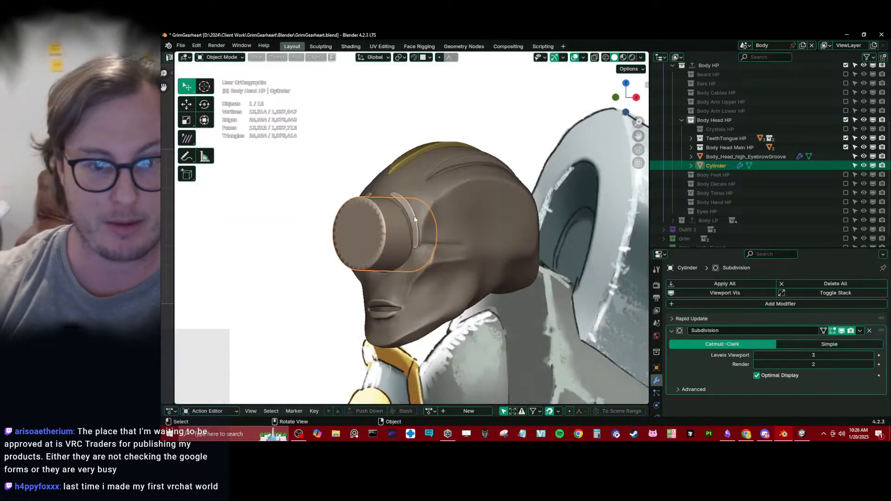
key("KP_1")
key("Tab")
scroll(412, 214, "up", 4)
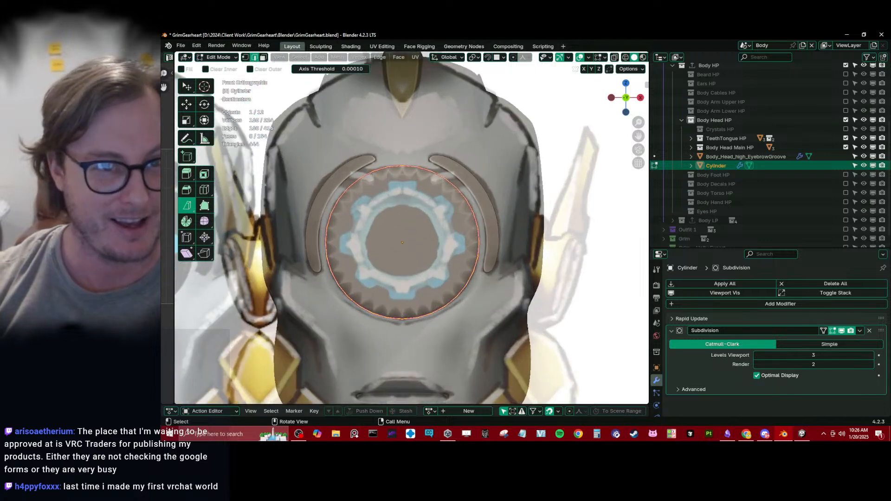
left_click(264, 58)
key("z")
left_click(383, 240)
key("b")
left_click_drag(383, 222, 424, 260)
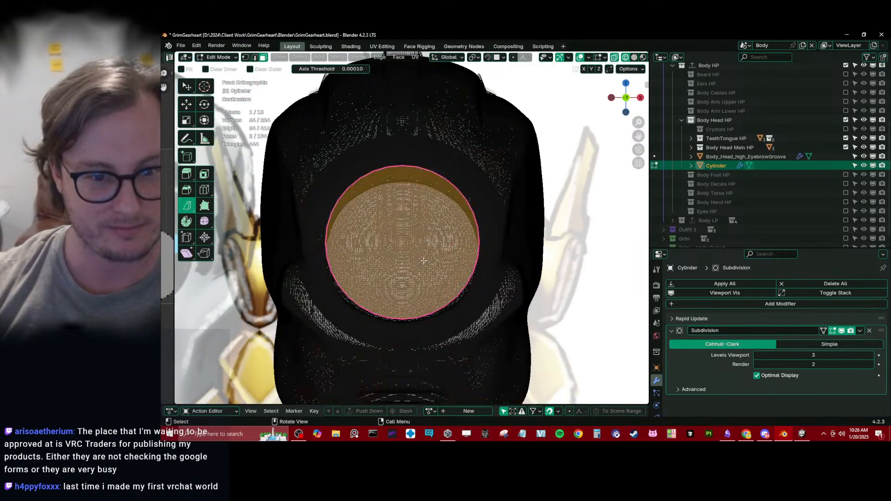
key("period")
key("Escape")
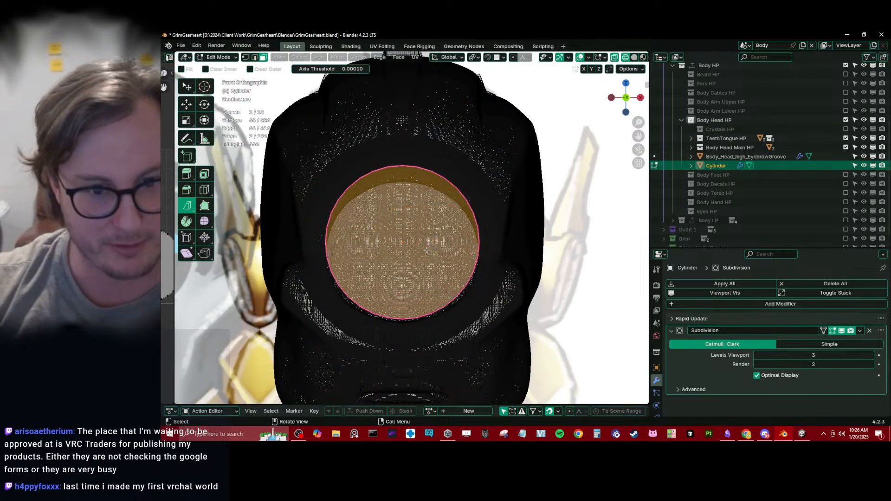
key("i")
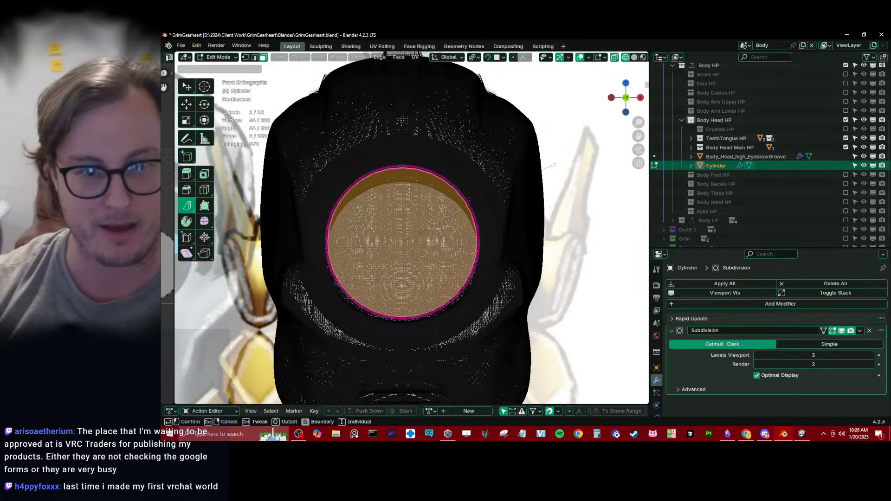
left_click(547, 173)
middle_click_drag(546, 172, 483, 237)
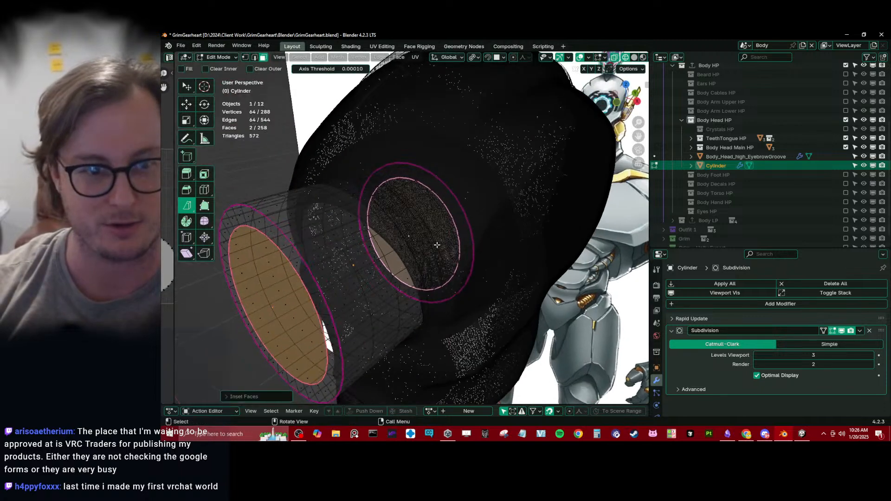
Return to solid shading in object mode and save the file.
key("z")
left_click(580, 245)
scroll(567, 246, "down", 5)
key("Tab")
mouse_move(341, 258)
middle_mouse_down()
mouse_move(409, 275)
mouse_move(470, 255)
mouse_move(464, 250)
mouse_move(491, 251)
mouse_move(372, 197)
mouse_move(327, 225)
mouse_move(425, 219)
mouse_move(537, 280)
middle_mouse_up()
scroll(409, 275, "up", 5)
key("ctrl+s")
Nudge the cylinder along the Z axis and scale it to match the round eye outline on the front reference.
scroll(491, 251, "down", 4)
scroll(366, 238, "up", 5)
key("s")
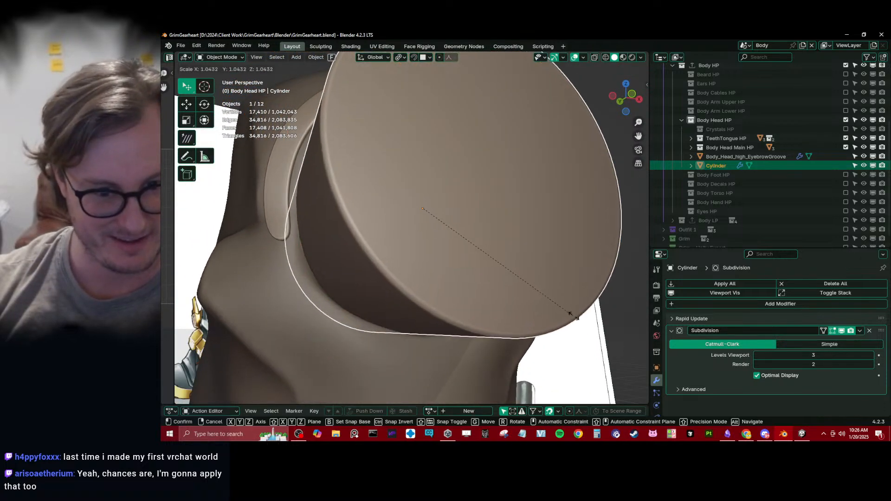
left_click(589, 335)
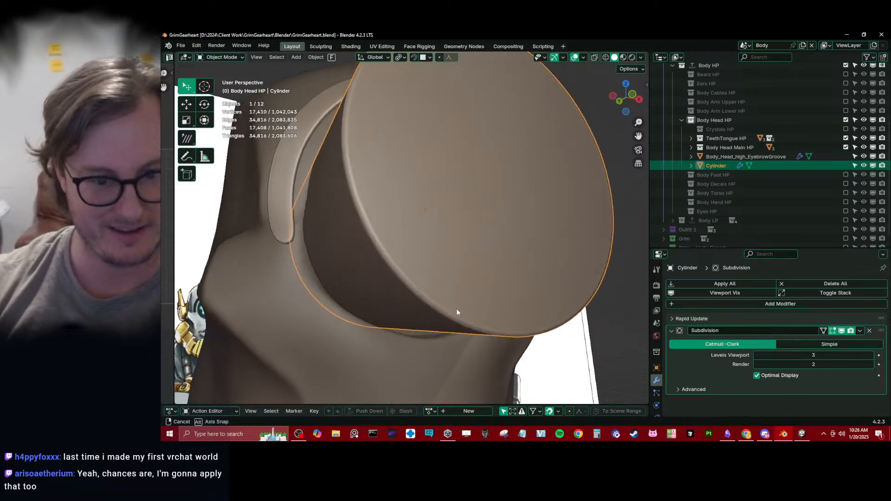
key("KP_1")
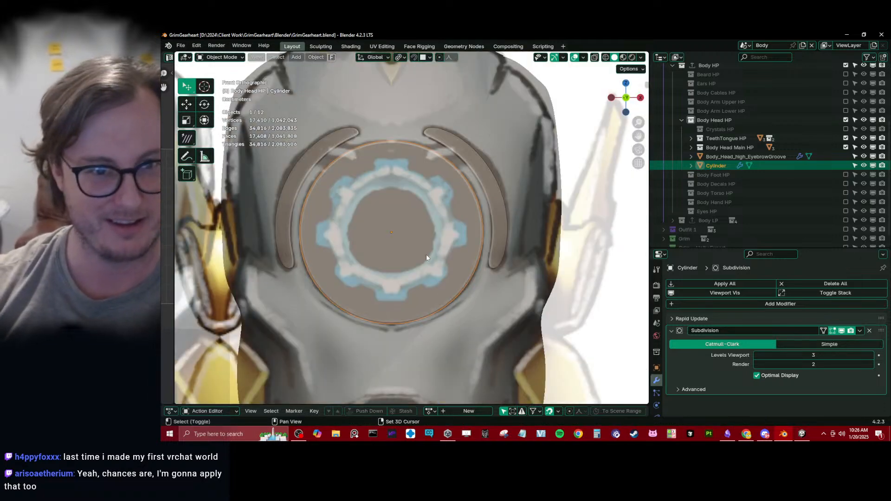
scroll(442, 256, "up", 3)
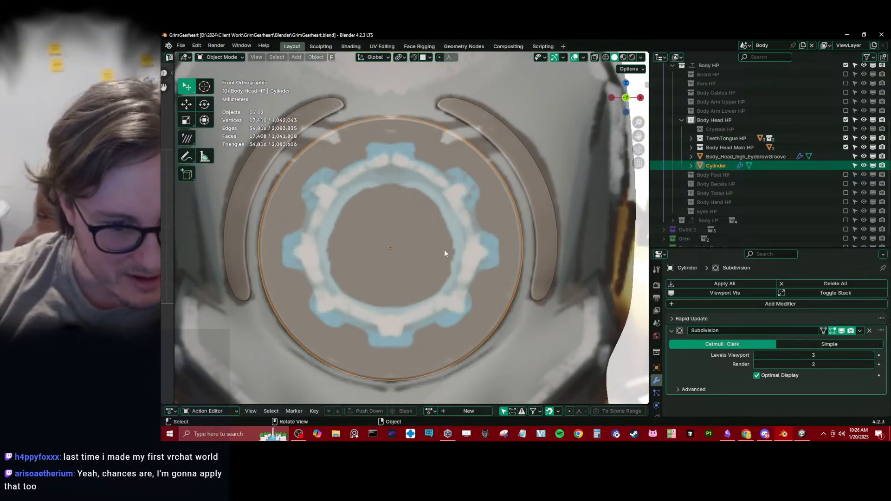
key("g")
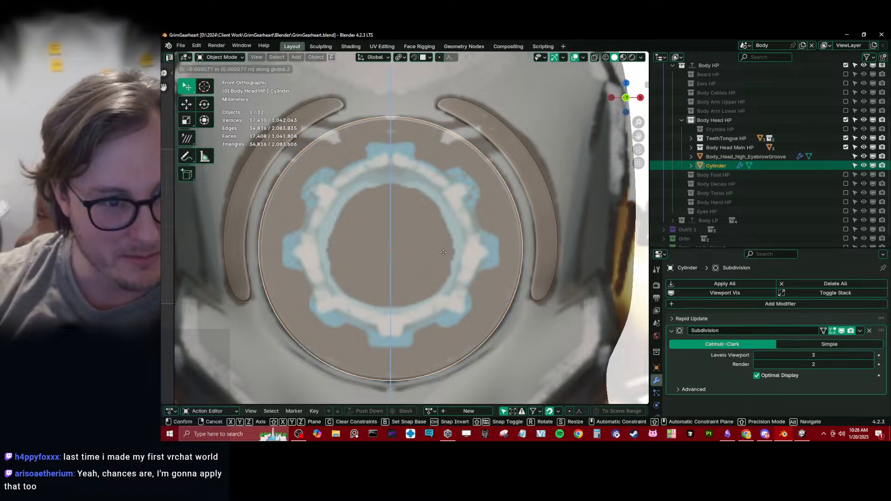
left_click(483, 227)
key("s")
left_click(492, 216)
middle_click_drag(492, 216, 403, 282)
left_click(422, 266)
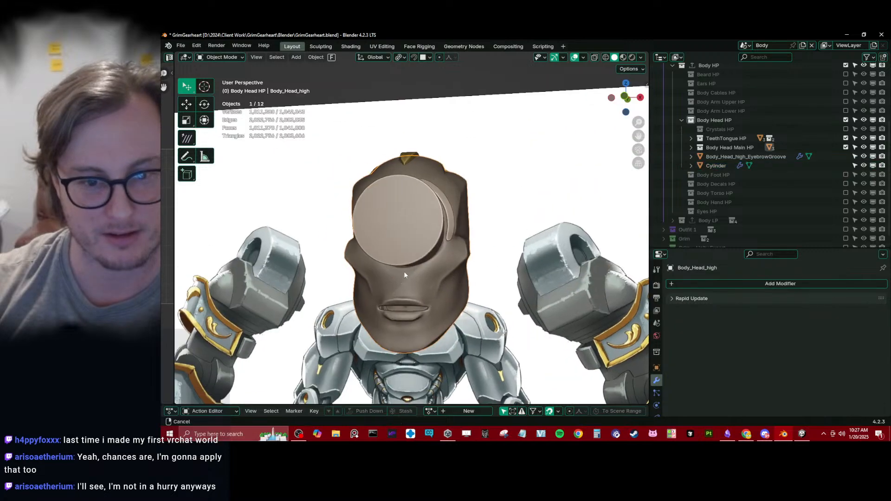
scroll(433, 263, "up", 5)
left_click(432, 263)
middle_click_drag(464, 279, 439, 262)
left_click(412, 271)
left_click(438, 274)
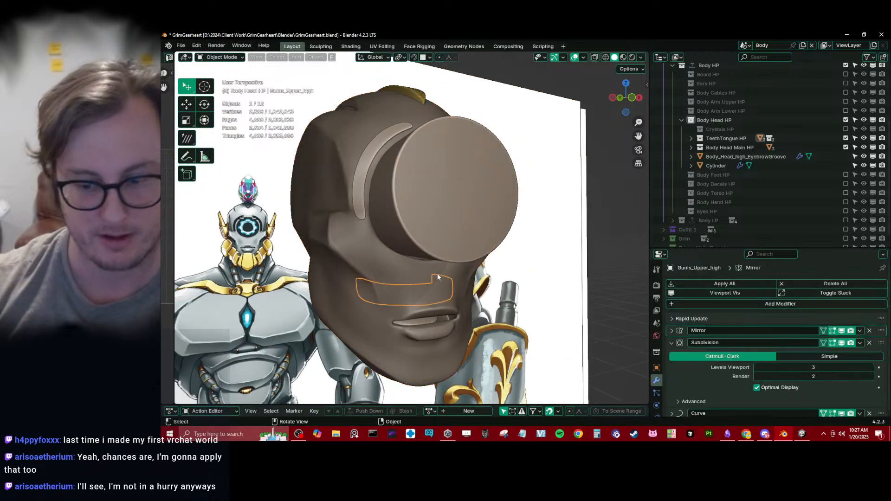
Enter sculpt mode and choose the Elastic Deform brush with a radius of 90 px.
key("KP_5")
key("KP_1")
key("ctrl+Tab")
left_click(440, 320)
middle_click_drag(440, 298, 420, 274)
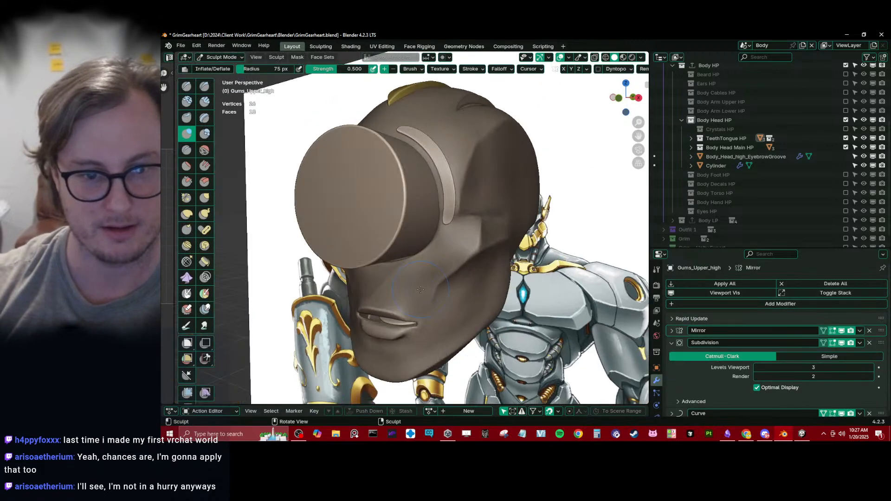
scroll(423, 270, "up", 4)
key("e")
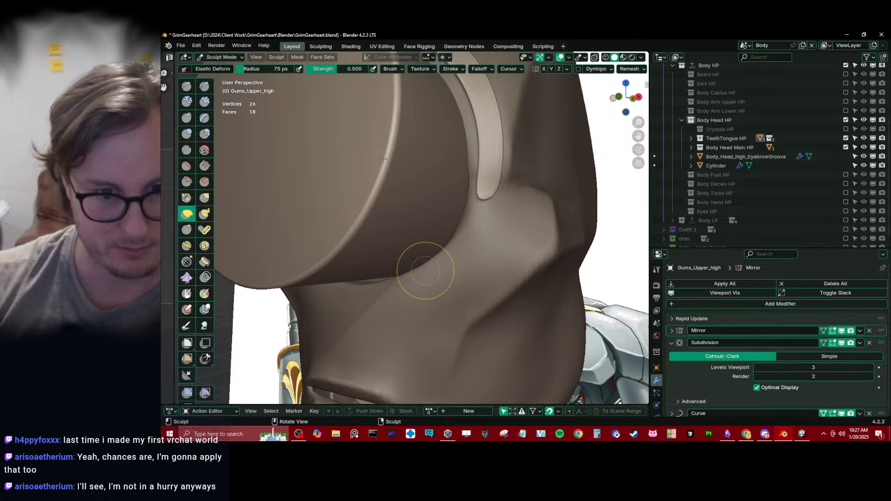
mouse_move(440, 252)
middle_mouse_down()
mouse_move(474, 261)
mouse_move(423, 255)
middle_mouse_up()
key("bracketleft")
key("bracketleft")
Switch sculpting to the head mesh and reshape the cheek surface beside the cylinder's lower edge with Elastic Deform.
key("ctrl+Tab")
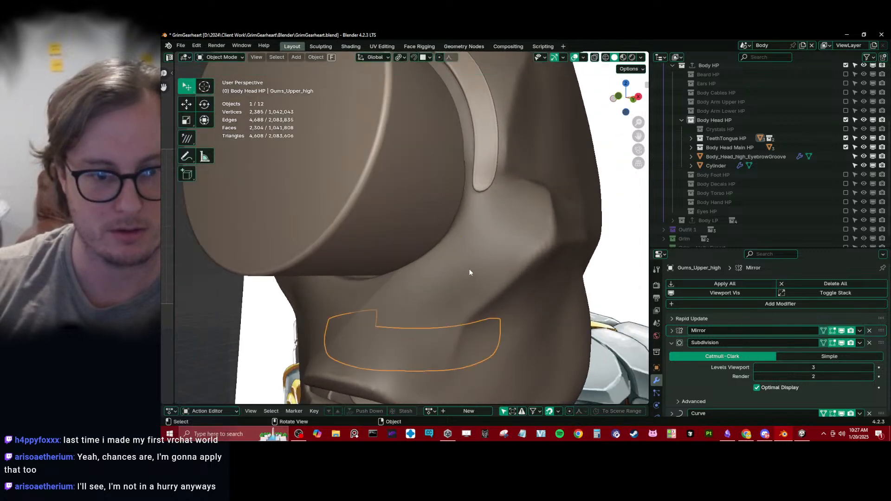
left_click(469, 273)
key("ctrl+Tab")
left_click(462, 315)
mouse_move(454, 285)
middle_mouse_down()
mouse_move(445, 265)
mouse_move(405, 278)
mouse_move(461, 245)
middle_mouse_up()
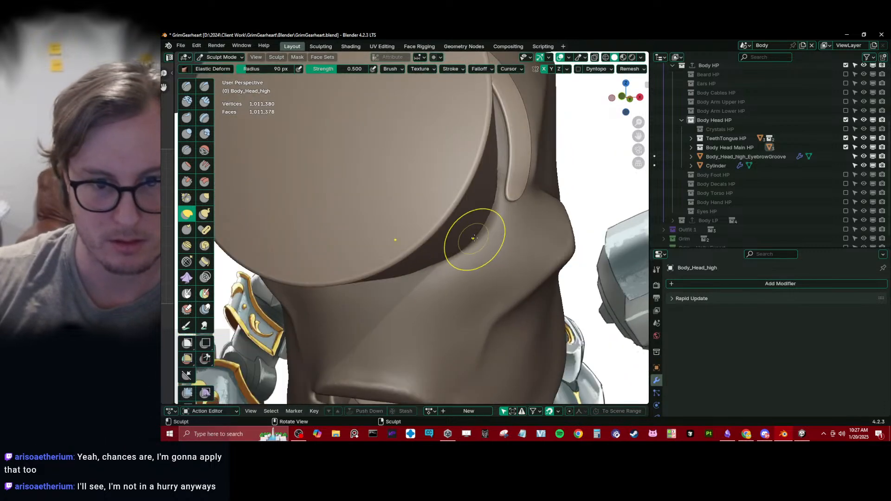
left_click_drag(486, 236, 480, 226)
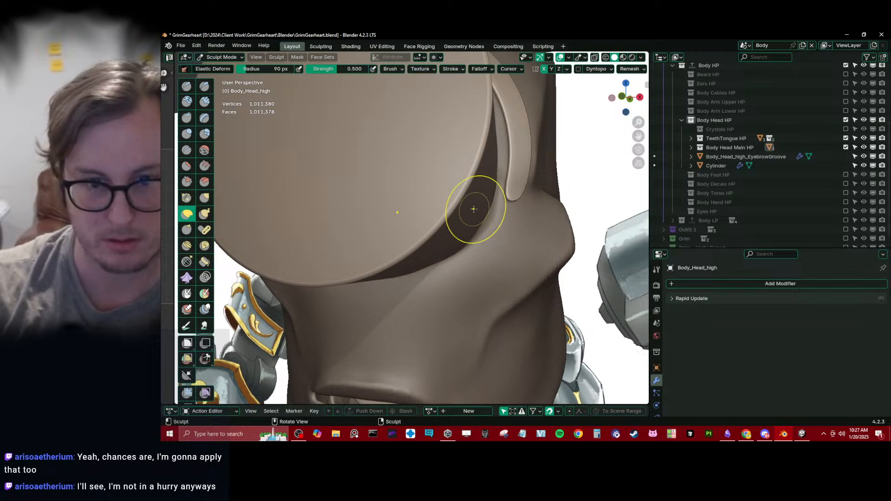
key("KP_1")
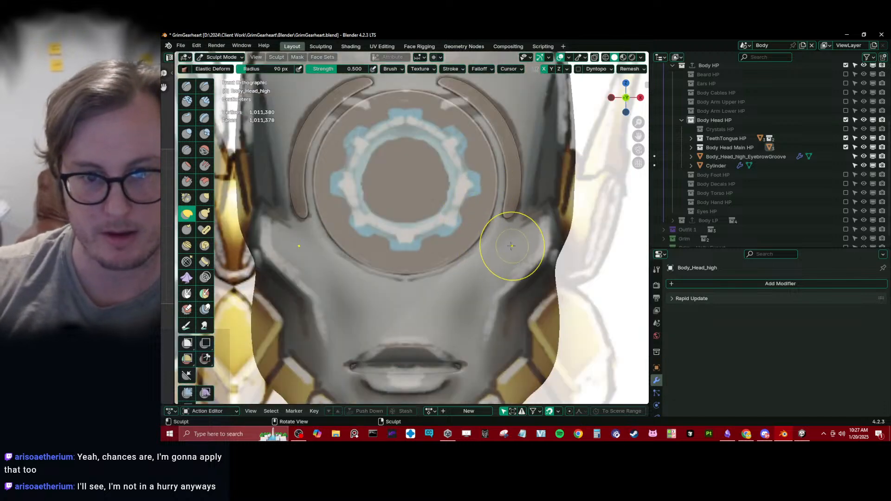
left_click_drag(489, 236, 491, 234)
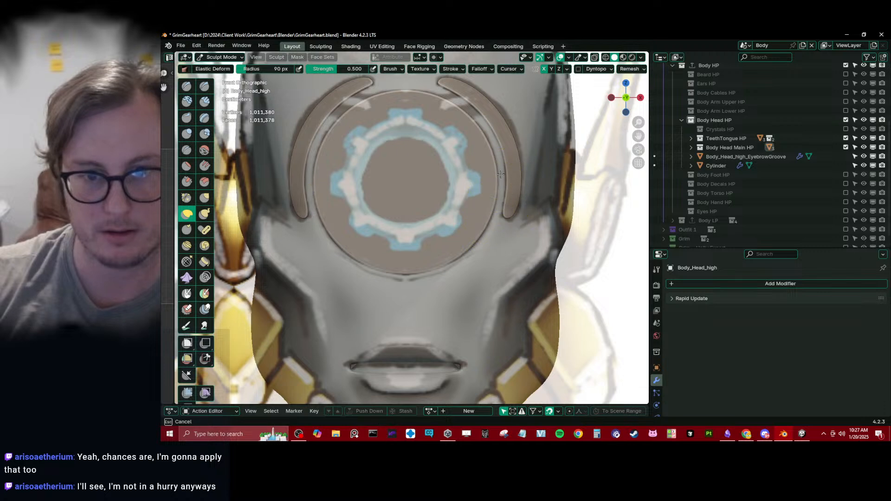
Inspect the sculpted area around the cylinder, return to object mode and save the file.
middle_click_drag(478, 179, 516, 185)
middle_click_drag(492, 149, 435, 197)
mouse_move(383, 264)
middle_mouse_down()
mouse_move(371, 291)
mouse_move(361, 273)
mouse_move(381, 297)
mouse_move(359, 257)
middle_mouse_up()
mouse_move(372, 242)
middle_mouse_down()
mouse_move(392, 199)
mouse_move(461, 171)
mouse_move(447, 189)
mouse_move(449, 217)
mouse_move(450, 182)
mouse_move(458, 188)
mouse_move(405, 190)
mouse_move(454, 206)
mouse_move(412, 223)
mouse_move(383, 251)
middle_mouse_up()
mouse_move(384, 251)
middle_mouse_down("shift")
mouse_move(398, 279)
mouse_move(448, 319)
middle_mouse_up("shift")
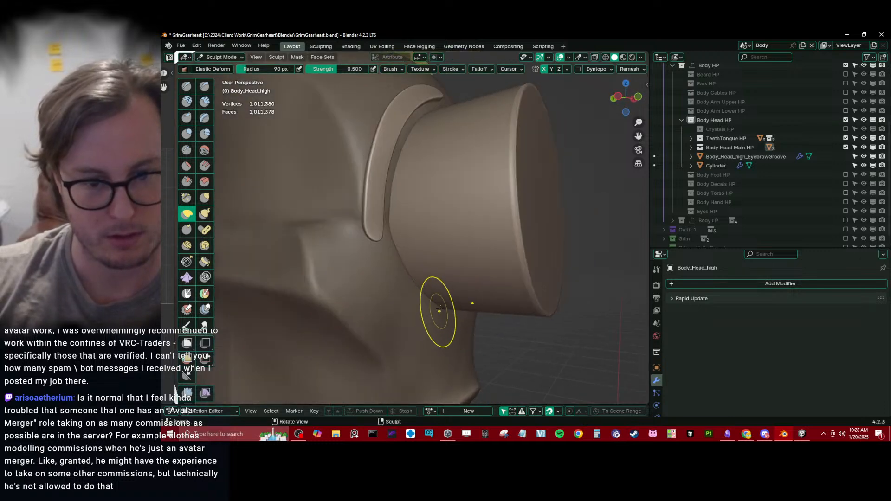
key("ctrl+Tab")
left_click(337, 311)
scroll(372, 302, "down", 6)
middle_click_drag(500, 284, 524, 269)
key("ctrl+s")
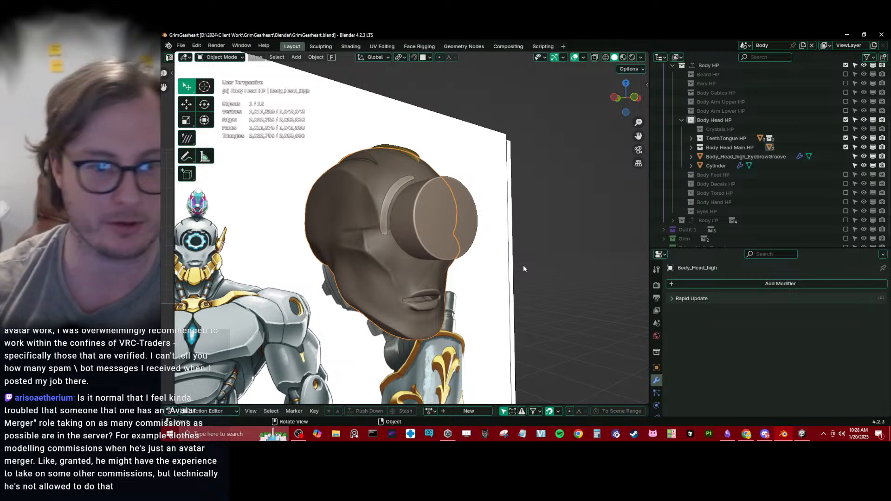
Compare the head and round eye piece with the front reference image.
left_click(416, 263)
key("KP_1")
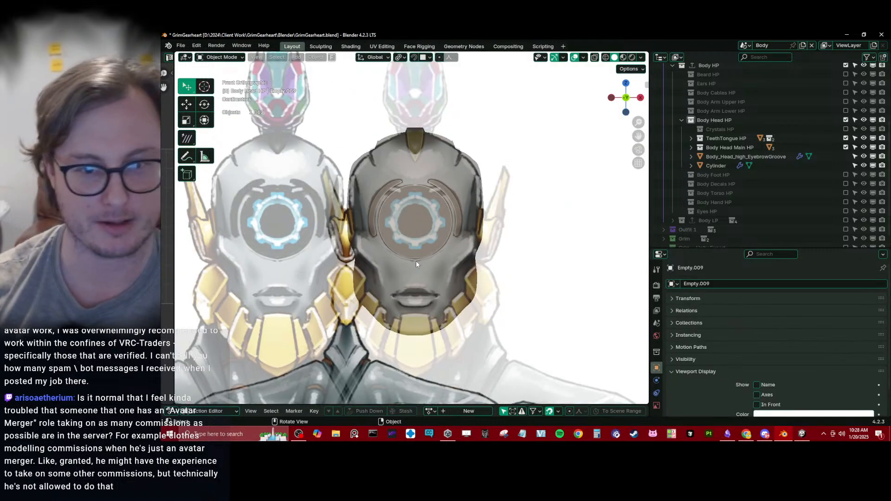
left_click(416, 261)
scroll(416, 261, "up", 5)
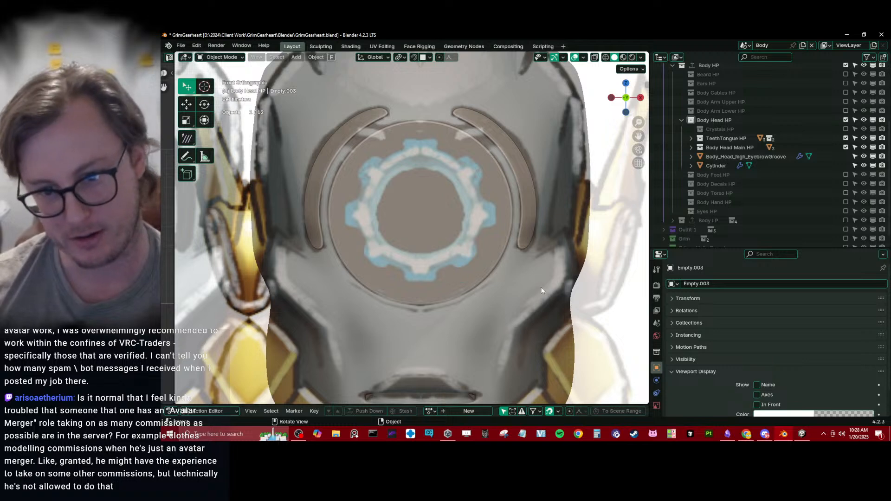
scroll(506, 346, "down", 5)
middle_click_drag(506, 346, 468, 286)
Sculpt the head surface along the outer side of the eyebrow groove with the Elastic Deform brush to follow the front reference.
left_click(468, 286)
key("ctrl+Tab")
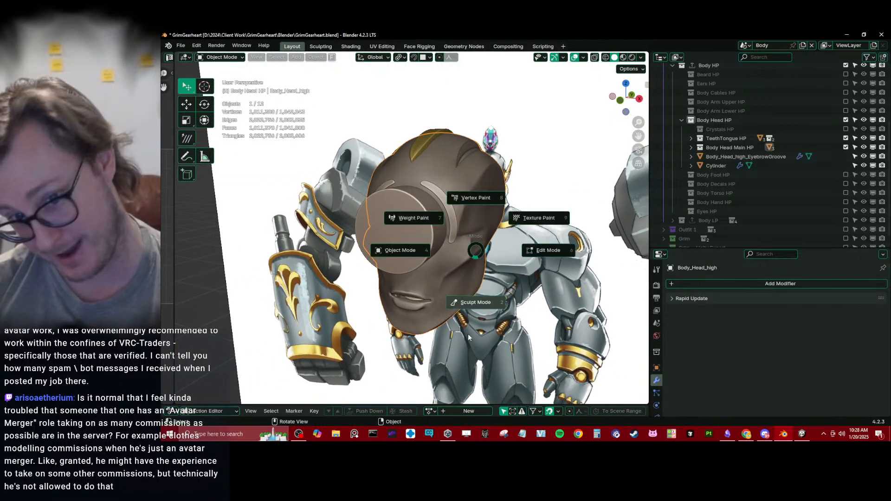
left_click(476, 307)
key("KP_1")
scroll(476, 320, "up", 7)
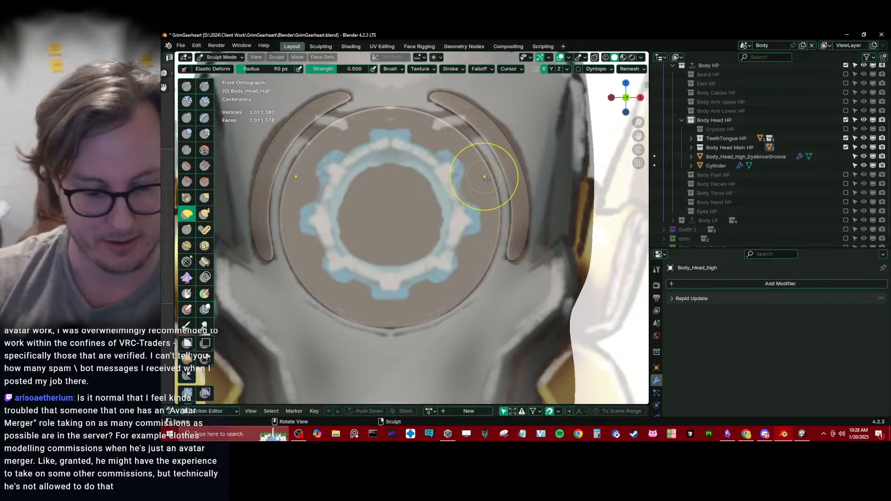
mouse_move(557, 225)
middle_mouse_down()
mouse_move(461, 235)
mouse_move(528, 223)
mouse_move(513, 243)
mouse_move(441, 255)
mouse_move(442, 200)
middle_mouse_up()
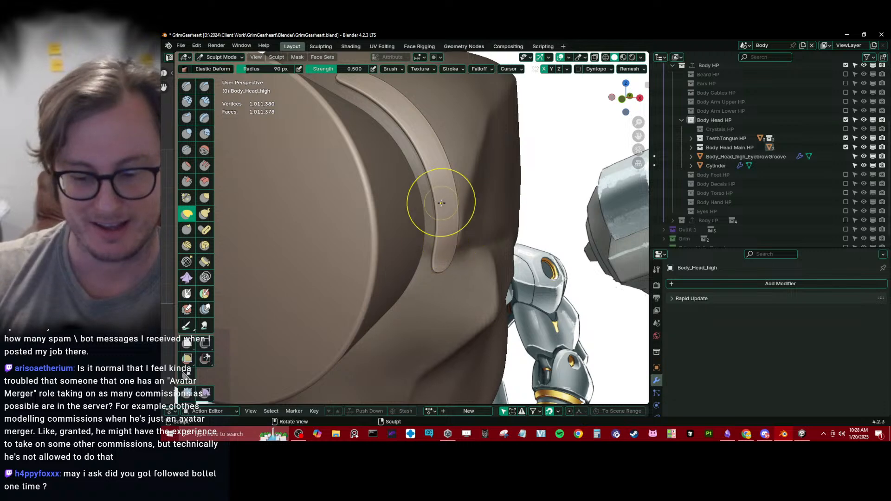
key("KP_1")
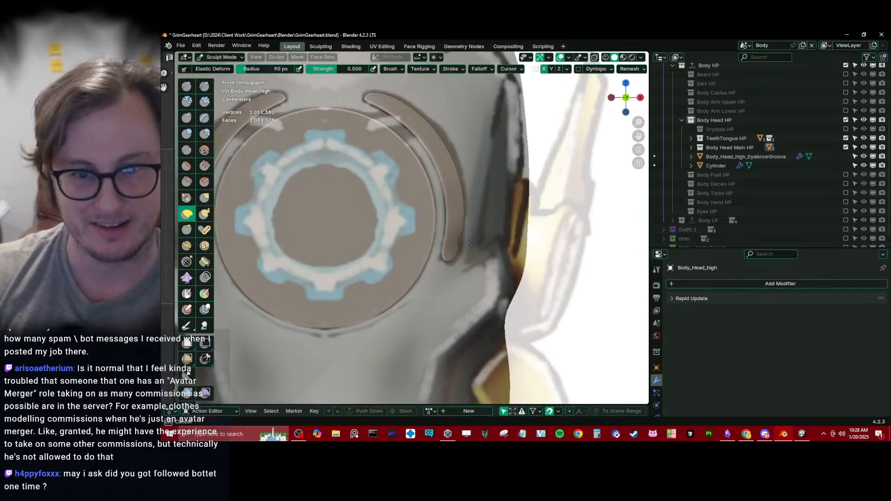
left_click_drag(475, 175, 478, 160)
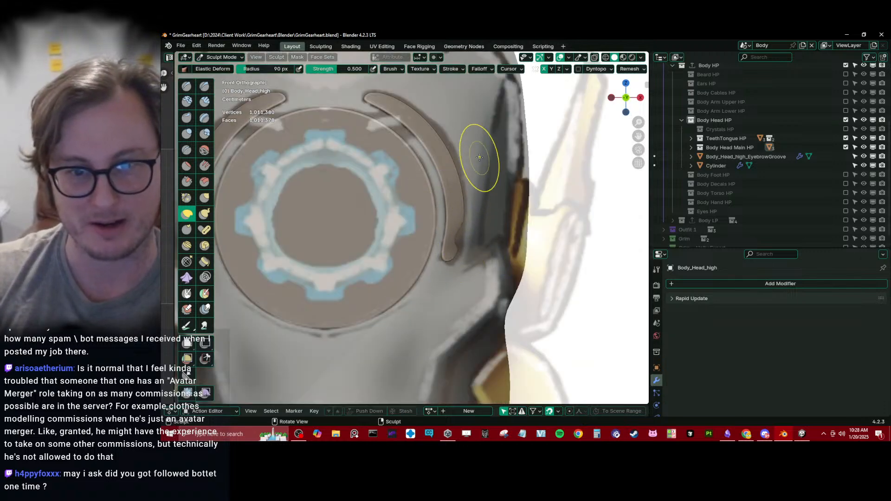
left_click_drag(487, 125, 475, 200)
left_click_drag(472, 232, 465, 240)
mouse_move(471, 251)
middle_mouse_down()
mouse_move(406, 257)
mouse_move(391, 240)
middle_mouse_up()
key("KP_3")
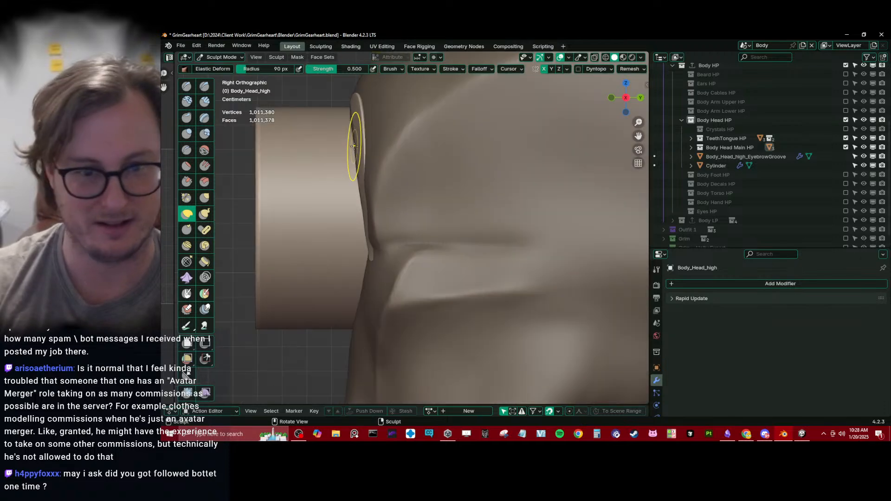
Nudge the head surface beside the eyebrow groove with Elastic Deform in the side view and return to object mode.
left_click_drag(370, 189, 375, 187)
mouse_move(375, 242)
left_mouse_down()
mouse_move(349, 244)
mouse_move(352, 237)
left_mouse_up()
scroll(377, 240, "up", 3)
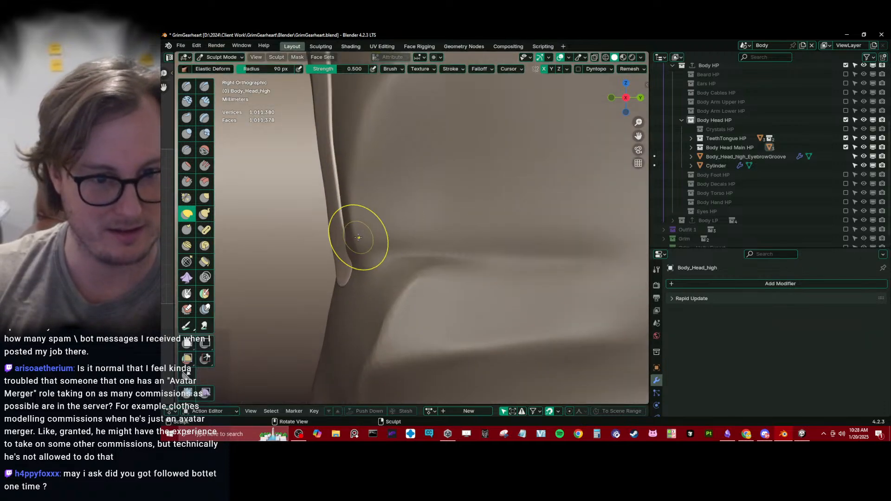
middle_click_drag(354, 211, 432, 263, "shift")
scroll(433, 264, "down", 4)
key("ctrl+Tab")
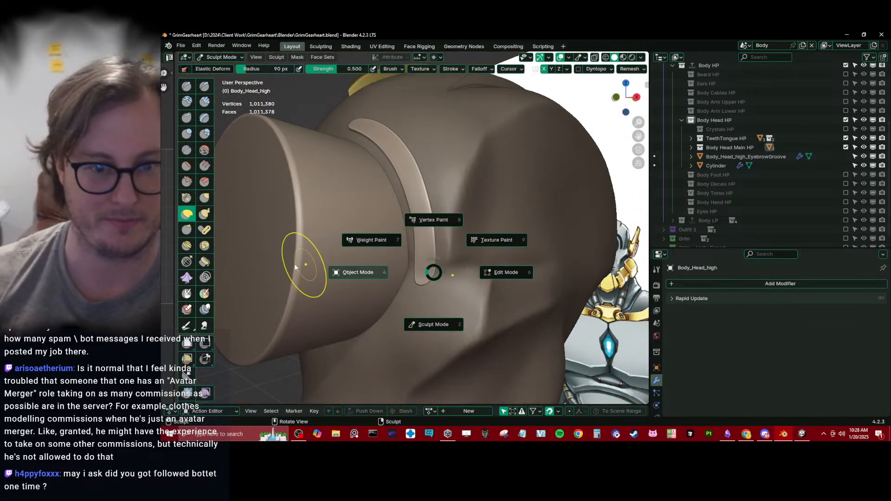
left_click(279, 264)
Resume sculpting the head mesh and pull the temple surface behind the eyebrow groove with Elastic Deform in the right side view.
middle_click_drag(271, 264, 427, 194)
middle_click_drag(405, 243, 480, 205)
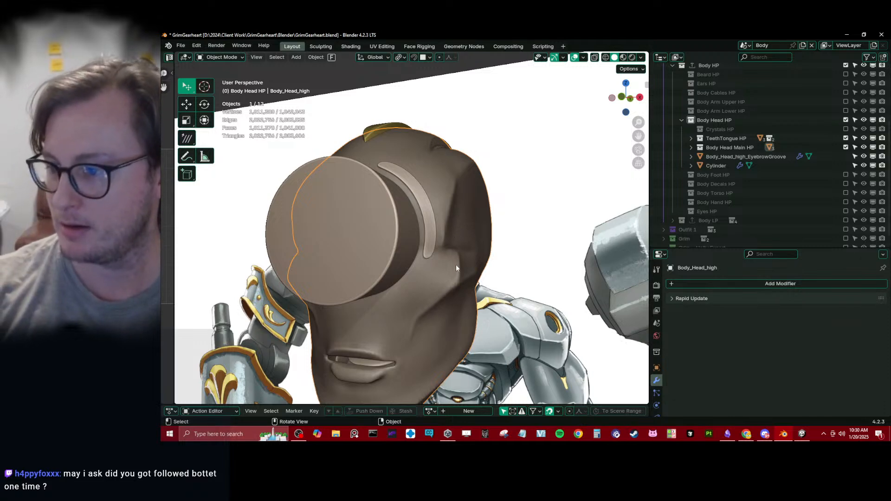
middle_click_drag(513, 218, 470, 228)
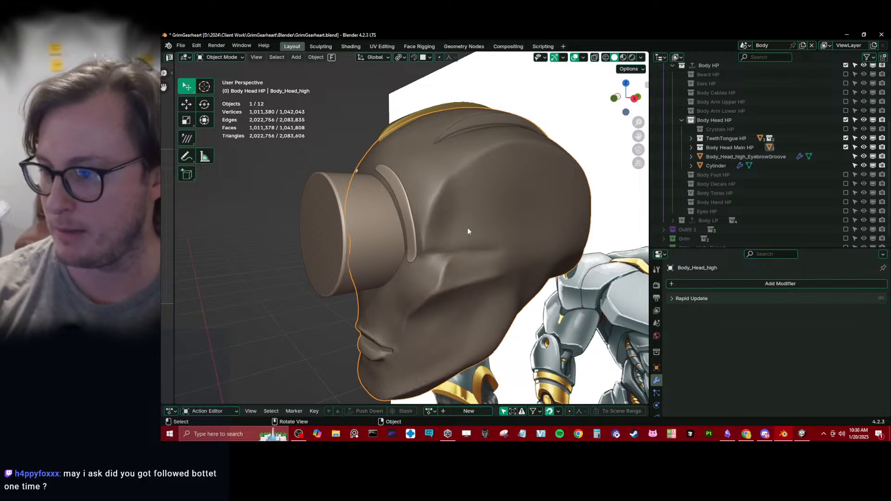
key("KP_3")
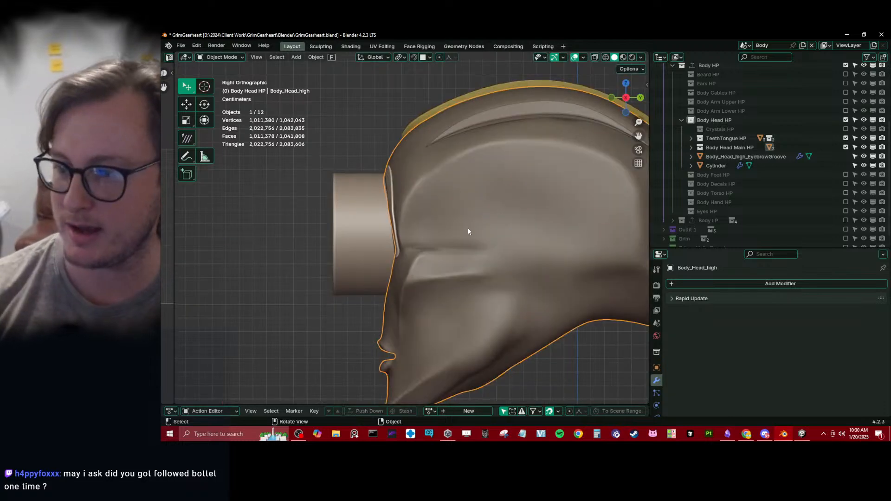
scroll(414, 215, "up", 3)
left_click(474, 174)
key("ctrl+Tab")
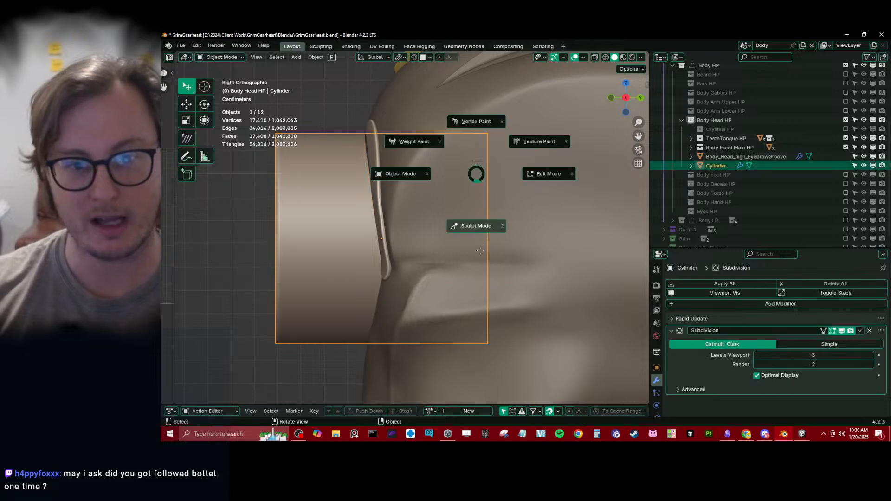
key("ctrl+Tab")
left_click(504, 170)
key("ctrl+Tab")
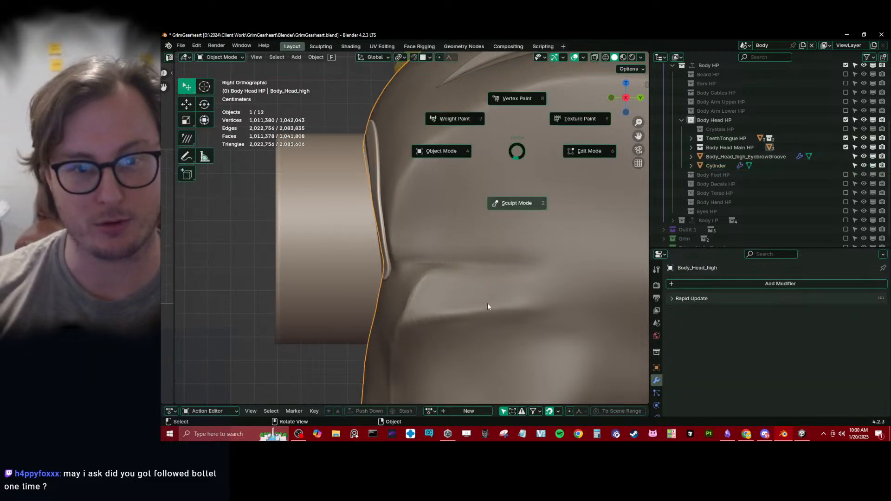
left_click(473, 244)
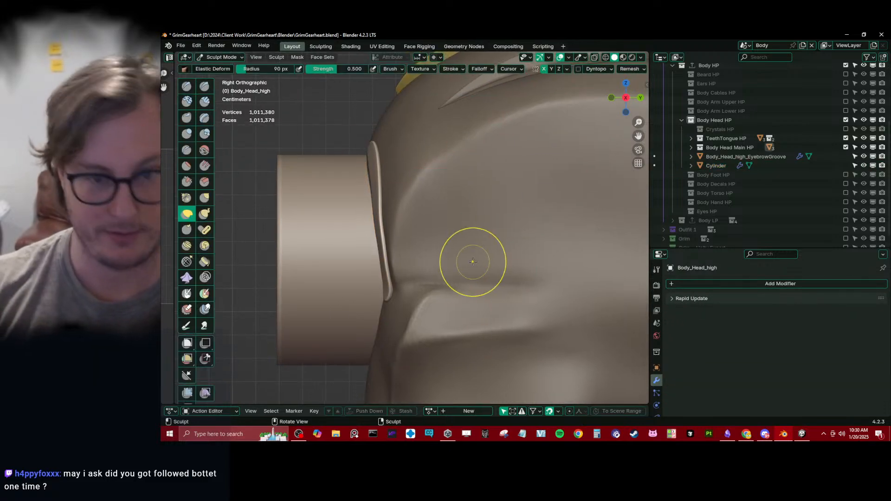
left_click_drag(456, 149, 452, 150)
left_click_drag(399, 221, 395, 222)
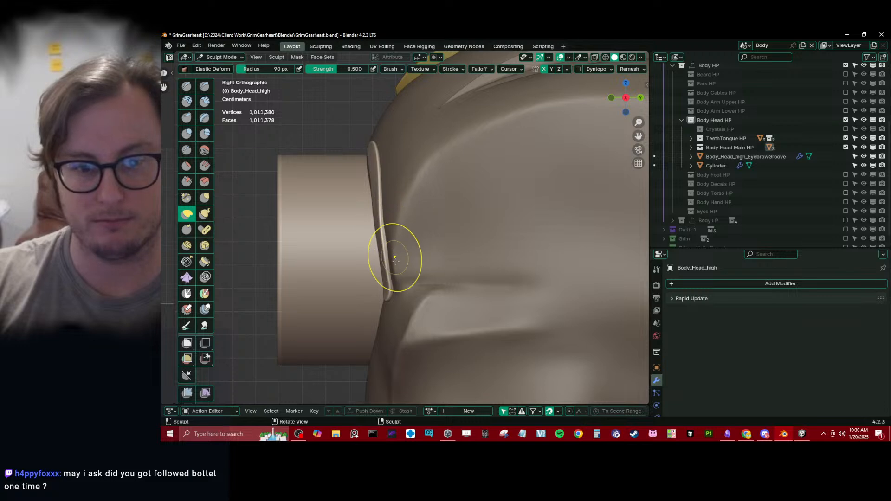
Fill the hollow beside the eyebrow groove's lower end with the Fill/Deepen brush and smooth the surrounding cheek surface.
mouse_move(410, 193)
middle_mouse_down()
mouse_move(472, 203)
mouse_move(424, 220)
mouse_move(454, 200)
middle_mouse_up()
left_click(205, 165)
mouse_move(420, 248)
left_mouse_down()
mouse_move(408, 270)
mouse_move(433, 255)
left_mouse_up()
middle_click_drag(454, 191, 452, 241)
mouse_move(452, 242)
left_mouse_down()
mouse_move(483, 238)
mouse_move(451, 257)
mouse_move(431, 225)
mouse_move(490, 219)
mouse_move(502, 255)
mouse_move(520, 264)
mouse_move(484, 283)
mouse_move(529, 286)
mouse_move(507, 319)
left_mouse_up()
left_click_drag(504, 322, 571, 303, "shift")
mouse_move(483, 334)
middle_mouse_down()
mouse_move(445, 344)
mouse_move(449, 298)
mouse_move(422, 326)
middle_mouse_up()
mouse_move(432, 294)
left_mouse_down("shift")
mouse_move(559, 279)
mouse_move(472, 288)
left_mouse_up("shift")
mouse_move(457, 272)
middle_mouse_down()
mouse_move(500, 251)
mouse_move(399, 237)
mouse_move(415, 220)
middle_mouse_up()
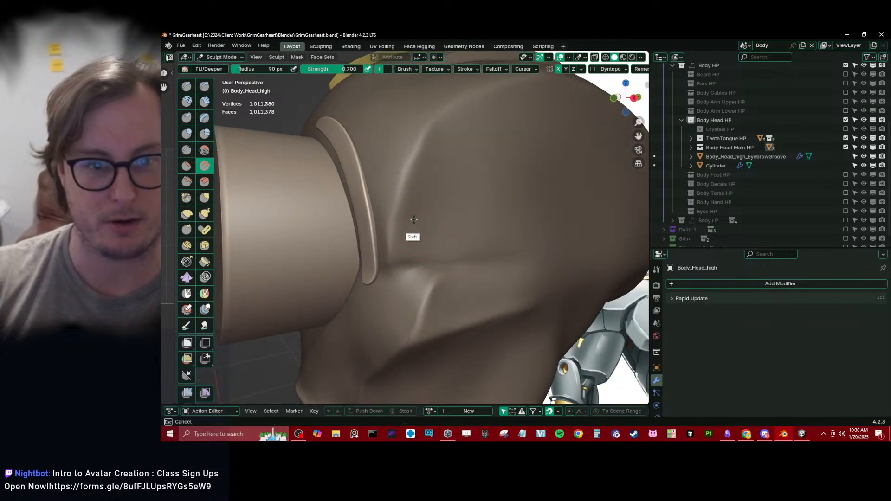
Sharpen the curved temple ridge behind the eyebrow groove with the Pinch/Magnify brush, smoothing the surface beside it.
middle_click_drag(480, 159, 482, 202)
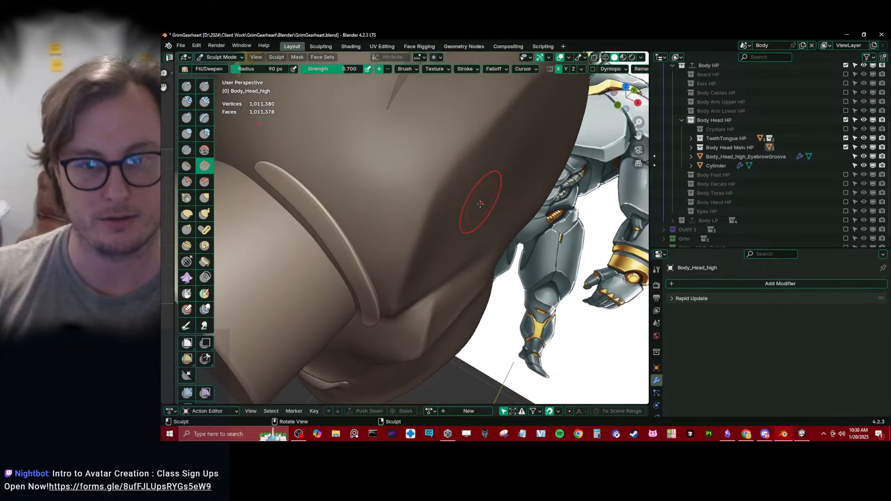
key("p")
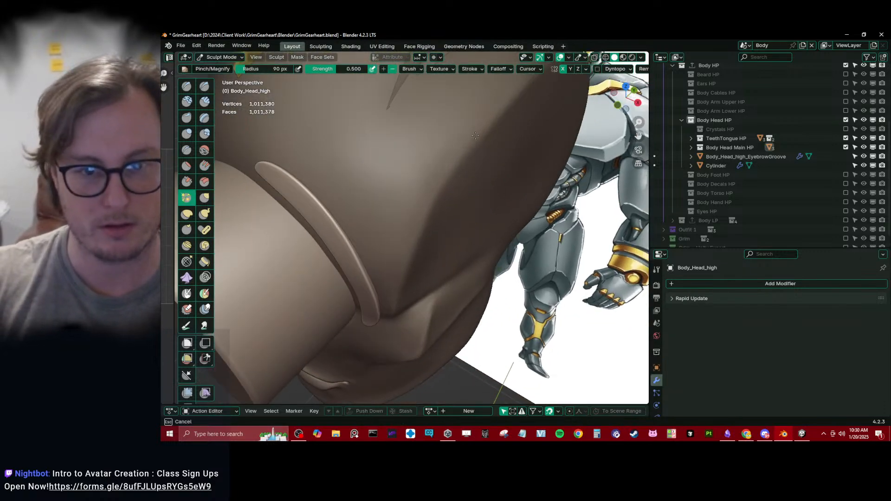
middle_click_drag(454, 173, 392, 237)
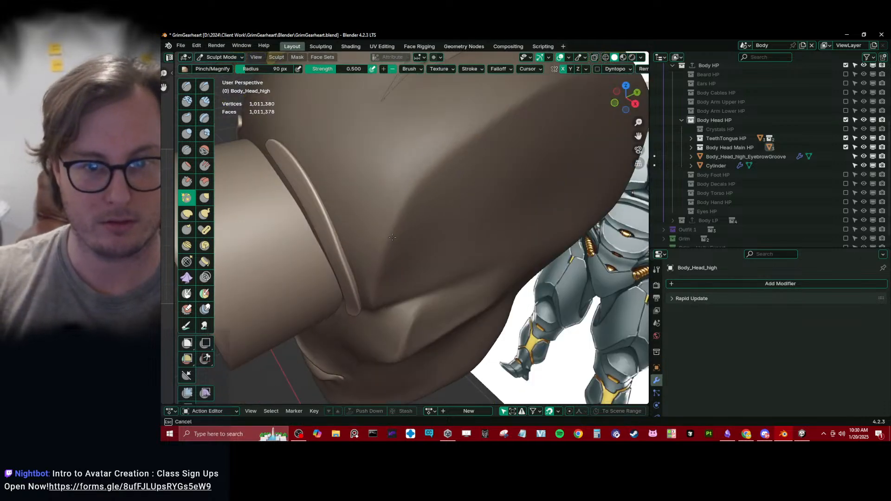
left_click_drag(422, 163, 372, 196, "shift")
middle_click_drag(411, 186, 437, 175)
left_click_drag(408, 154, 456, 95, "shift")
middle_click_drag(410, 234, 390, 219)
left_click_drag(402, 226, 416, 196)
left_click_drag(400, 274, 417, 195)
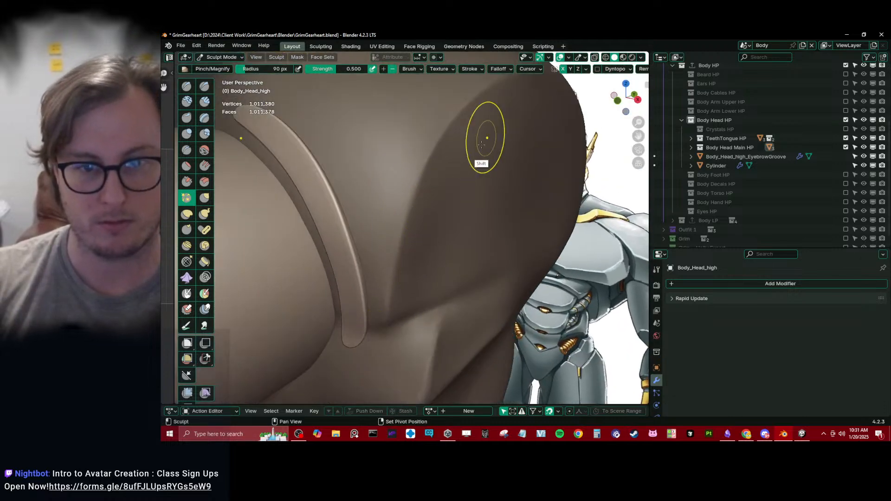
Smooth the forehead and temple surface alongside the ridge behind the eyebrow groove.
scroll(430, 179, "down", 5)
mouse_move(423, 247)
middle_mouse_down()
mouse_move(472, 229)
mouse_move(444, 244)
middle_mouse_up()
scroll(444, 241, "up", 3)
left_click_drag(445, 206, 447, 199, "shift")
left_click_drag(370, 230, 404, 167, "shift")
scroll(405, 186, "down", 6)
mouse_move(404, 209)
middle_mouse_down()
mouse_move(446, 223)
mouse_move(392, 239)
mouse_move(413, 212)
middle_mouse_up()
Pinch the cheekbone's front edge below the eyebrow groove into a crisper ridge.
scroll(391, 241, "up", 3)
scroll(391, 239, "up", 5)
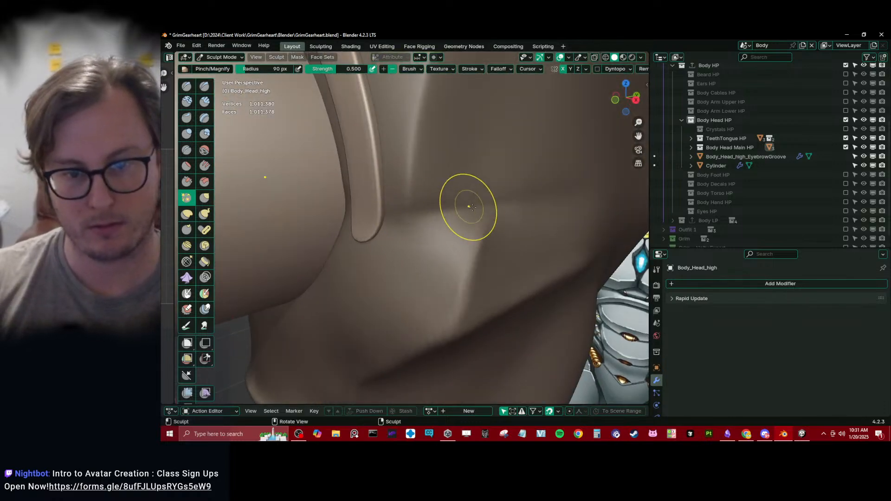
middle_click_drag(466, 201, 412, 235)
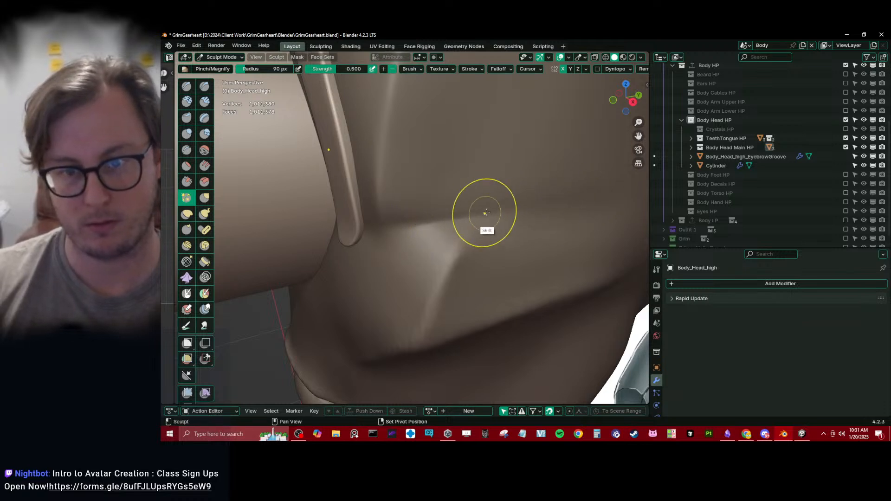
middle_click_drag(486, 241, 473, 249)
left_click_drag(472, 238, 434, 331)
mouse_move(428, 328)
middle_mouse_down()
mouse_move(388, 274)
mouse_move(469, 190)
mouse_move(417, 220)
middle_mouse_up()
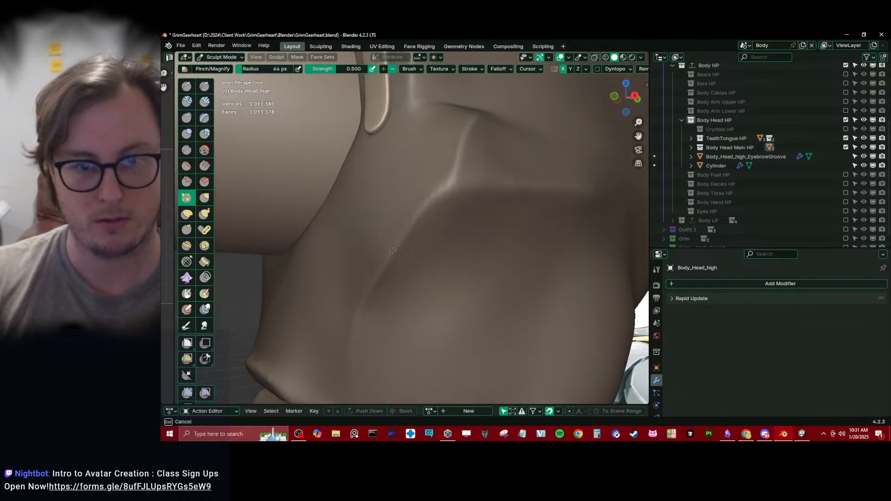
Smooth the ridge running from the cheekbone down toward the mouth.
mouse_move(455, 182)
middle_mouse_down()
mouse_move(487, 176)
mouse_move(463, 242)
middle_mouse_up()
left_click_drag(452, 227, 355, 270, "shift")
left_click_drag(450, 164, 394, 210, "shift")
middle_click_drag(430, 219, 443, 206)
left_click_drag(402, 251, 380, 341, "shift")
mouse_move(377, 329)
middle_mouse_down()
mouse_move(441, 213)
mouse_move(473, 210)
middle_mouse_up()
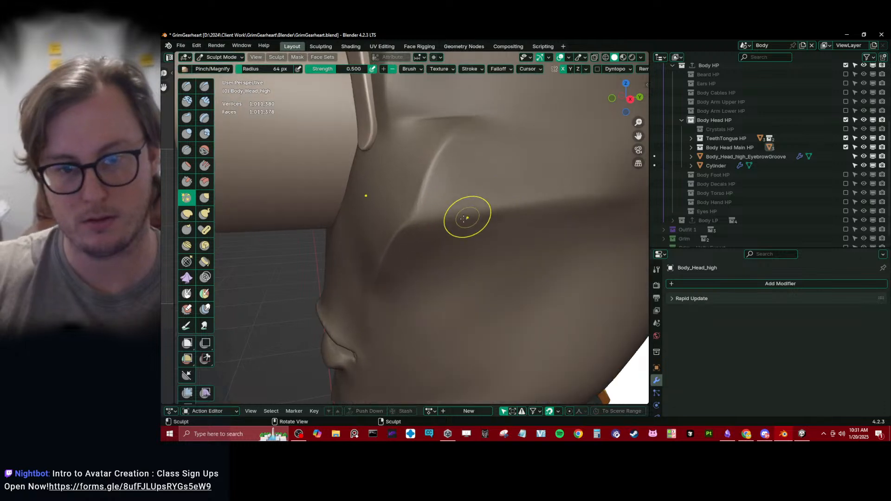
Tighten the cheekbone's lower corner with Pinch/Magnify at a 64 px radius and check the cheek from several angles.
left_click_drag(413, 222, 400, 233)
middle_click_drag(540, 226, 438, 238, "shift")
left_click_drag(413, 223, 381, 228)
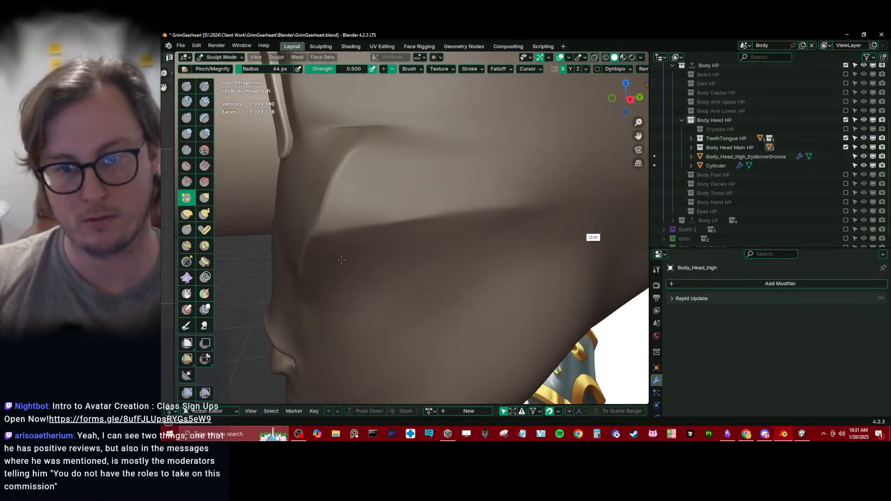
scroll(520, 202, "up", 2)
middle_click_drag(520, 203, 492, 216)
scroll(491, 217, "down", 4)
mouse_move(398, 231)
middle_mouse_down()
mouse_move(426, 233)
mouse_move(418, 261)
middle_mouse_up()
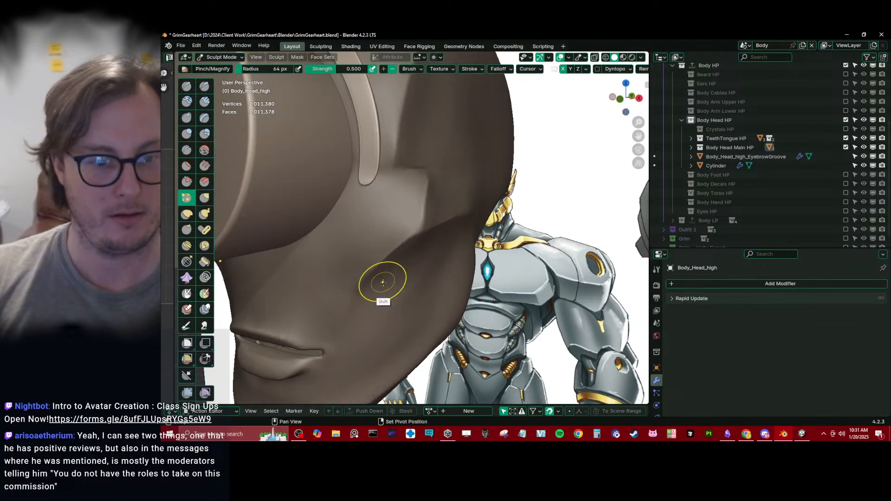
Set the brush radius to 45 px and pinch along the lower lip's bottom edge to sharpen it.
scroll(338, 333, "down", 4)
mouse_move(338, 333)
middle_mouse_down()
mouse_move(379, 320)
mouse_move(432, 253)
mouse_move(455, 298)
mouse_move(450, 263)
mouse_move(391, 291)
middle_mouse_up()
scroll(413, 267, "up", 4)
key("f")
left_click(373, 297)
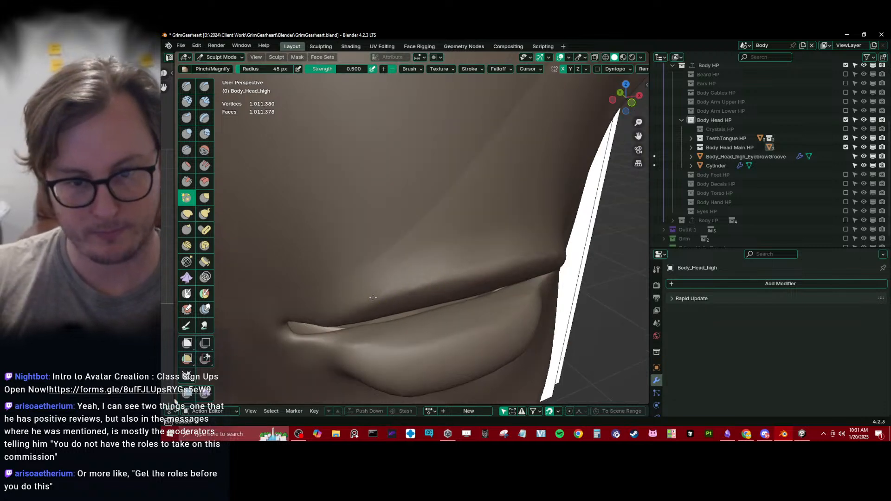
middle_click_drag(460, 279, 363, 248)
middle_click_drag(288, 253, 337, 319)
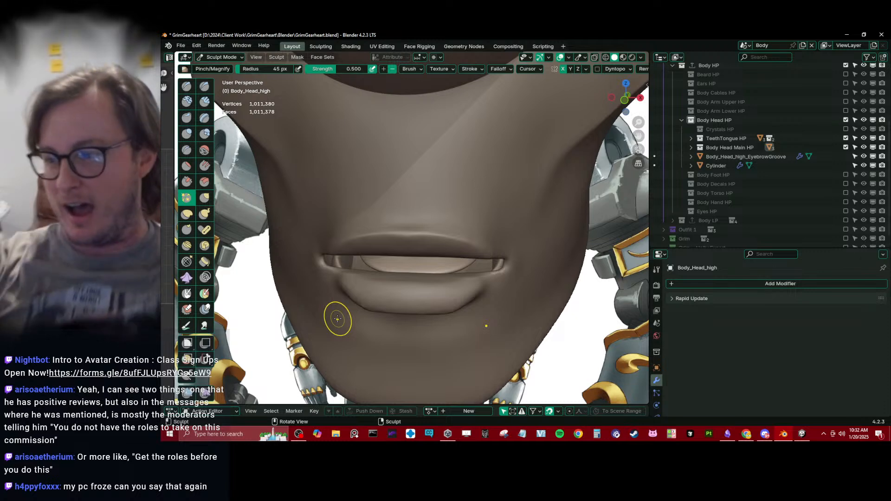
mouse_move(416, 253)
middle_mouse_down()
mouse_move(418, 236)
mouse_move(420, 263)
mouse_move(421, 246)
mouse_move(410, 242)
mouse_move(368, 325)
mouse_move(383, 302)
middle_mouse_up()
scroll(418, 248, "up", 2)
left_click_drag(374, 284, 385, 292)
left_click_drag(384, 291, 448, 293)
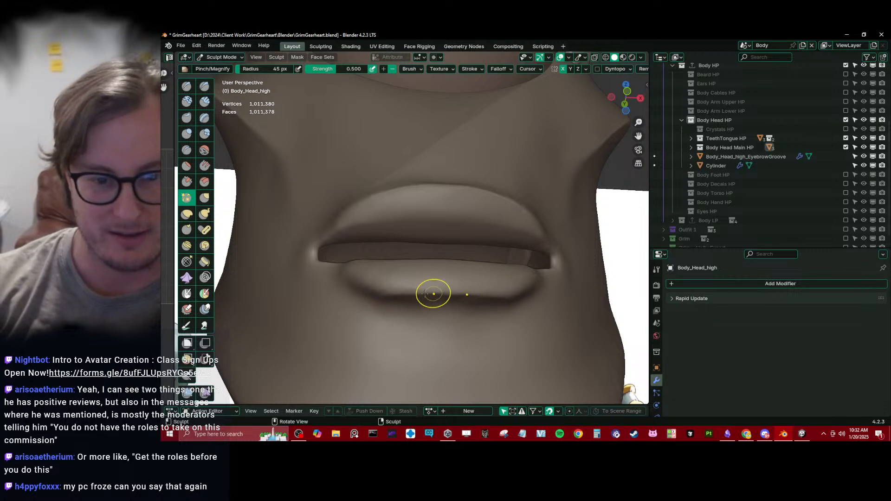
mouse_move(338, 293)
left_mouse_down()
mouse_move(371, 286)
mouse_move(465, 294)
left_mouse_up()
left_click_drag(372, 292, 436, 299)
Smooth the chin surface directly beneath the lower lip and check the mouth from the front and below.
mouse_move(377, 319)
left_mouse_down("shift")
mouse_move(371, 305)
mouse_move(476, 330)
mouse_move(446, 318)
left_mouse_up("shift")
middle_click_drag(421, 295, 419, 286)
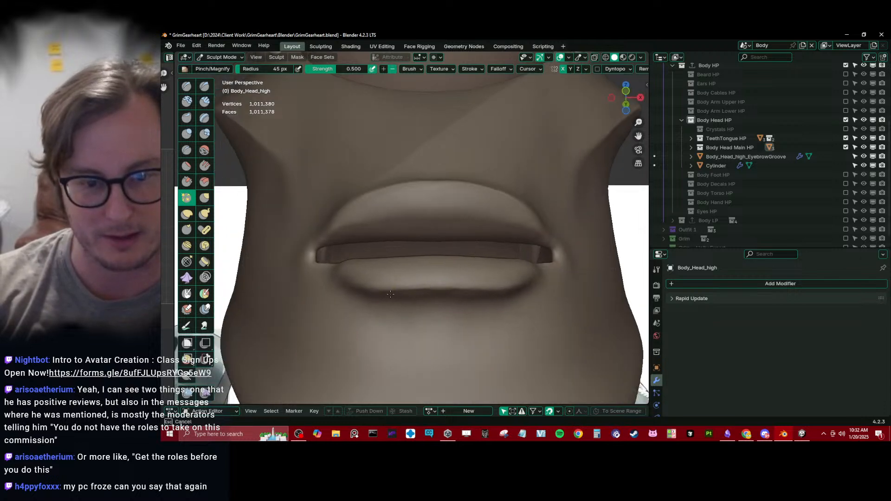
middle_click_drag(355, 292, 370, 295)
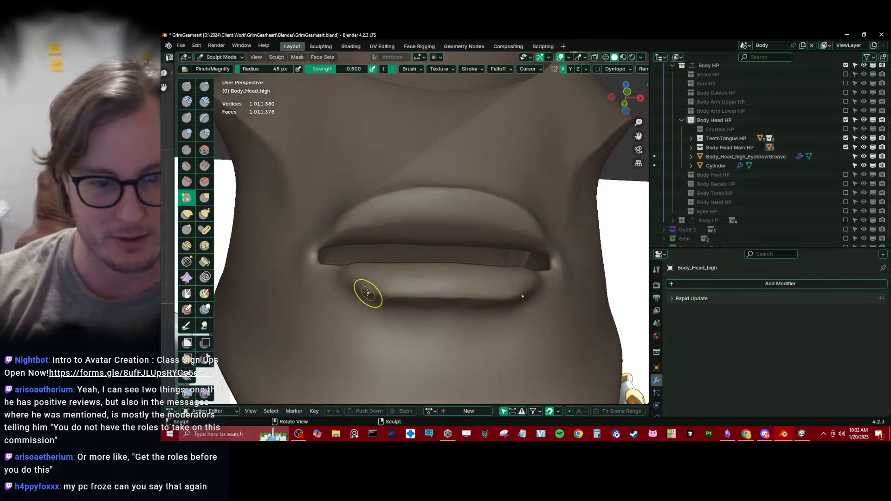
left_click_drag(364, 291, 473, 311, "shift")
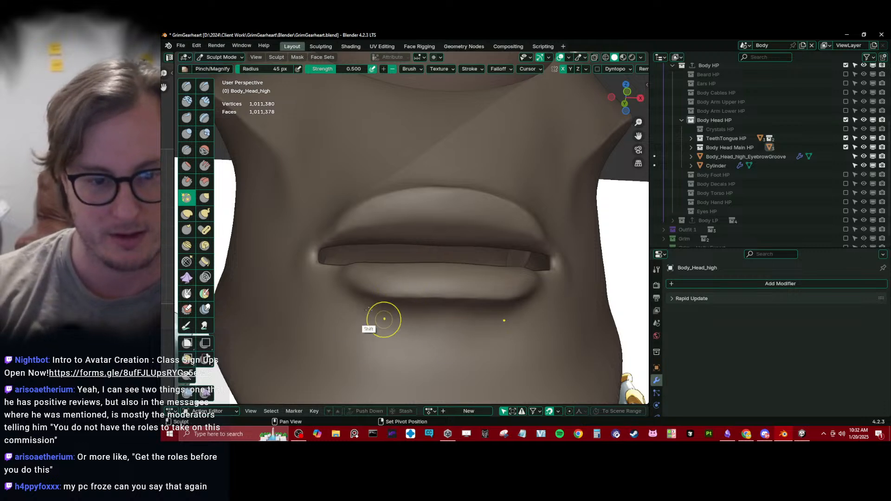
middle_click_drag(360, 302, 358, 291)
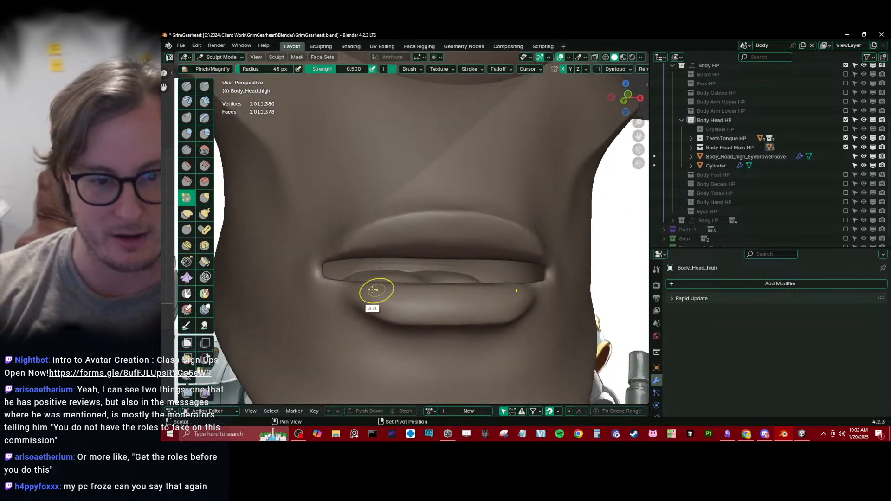
mouse_move(442, 303)
middle_mouse_down()
mouse_move(457, 318)
mouse_move(368, 299)
mouse_move(346, 306)
mouse_move(389, 293)
mouse_move(396, 264)
mouse_move(375, 242)
middle_mouse_up()
scroll(348, 260, "down", 5)
middle_click_drag(386, 251, 348, 240, "ctrl")
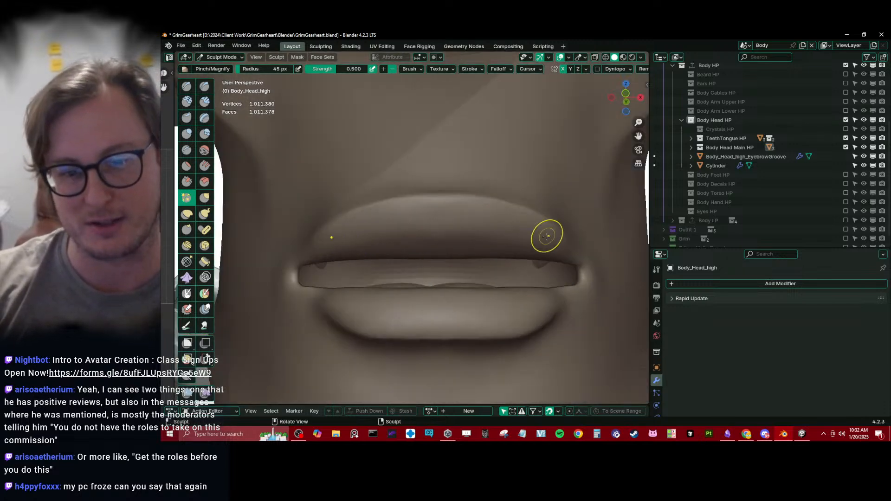
middle_click_drag(464, 235, 463, 331, "ctrl")
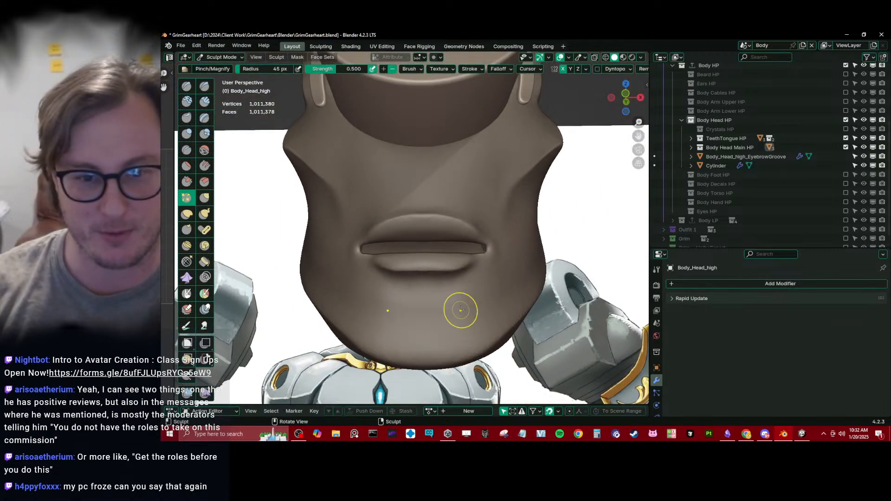
Smooth the upper lip and the surface directly above it.
mouse_move(388, 249)
middle_mouse_down()
mouse_move(413, 274)
mouse_move(451, 240)
mouse_move(458, 290)
middle_mouse_up()
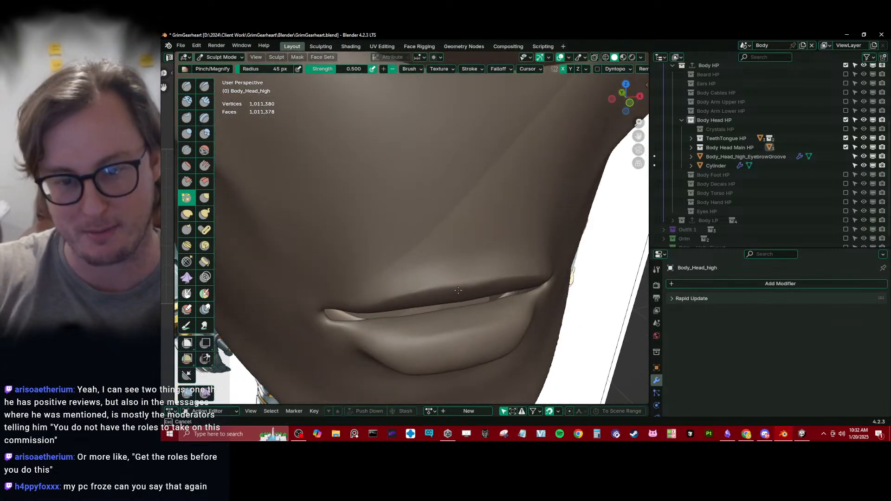
left_click_drag(459, 290, 436, 291)
mouse_move(462, 264)
left_mouse_down("shift")
mouse_move(454, 256)
mouse_move(479, 249)
left_mouse_up("shift")
middle_click_drag(487, 247, 455, 231)
mouse_move(447, 245)
left_mouse_down("shift")
mouse_move(499, 253)
mouse_move(533, 277)
left_mouse_up("shift")
left_click_drag(467, 278, 481, 279, "shift")
mouse_move(377, 278)
middle_mouse_down()
mouse_move(412, 275)
mouse_move(374, 283)
mouse_move(375, 307)
middle_mouse_up()
scroll(402, 253, "down", 3)
scroll(376, 309, "down", 2)
Smooth the head surface around the corner of the mouth.
middle_click_drag(392, 277, 436, 290)
scroll(387, 284, "up", 4)
mouse_move(367, 328)
left_mouse_down("shift")
mouse_move(359, 337)
mouse_move(348, 327)
left_mouse_up("shift")
middle_click_drag(379, 325, 276, 295)
middle_click_drag(338, 263, 375, 246)
scroll(349, 258, "up", 3)
left_click_drag(321, 273, 355, 272, "shift")
middle_click_drag(354, 270, 379, 256)
Return to object mode, review the whole head from the front and side, and save the file.
middle_click_drag(377, 246, 389, 323, "ctrl")
key("ctrl+Tab")
left_click(268, 277)
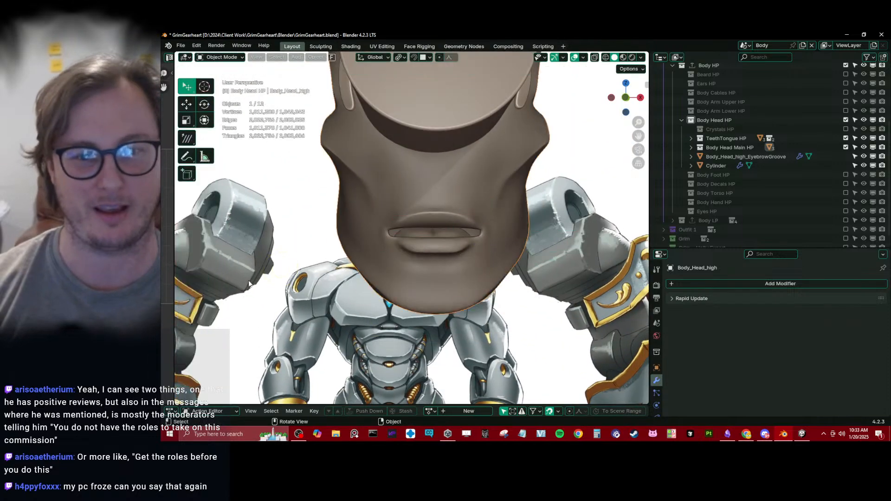
scroll(297, 249, "down", 5)
middle_click_drag(308, 247, 429, 215)
scroll(468, 245, "up", 5)
mouse_move(488, 243)
middle_mouse_down()
mouse_move(414, 258)
mouse_move(440, 266)
mouse_move(436, 278)
mouse_move(495, 250)
middle_mouse_up()
key("ctrl+s")
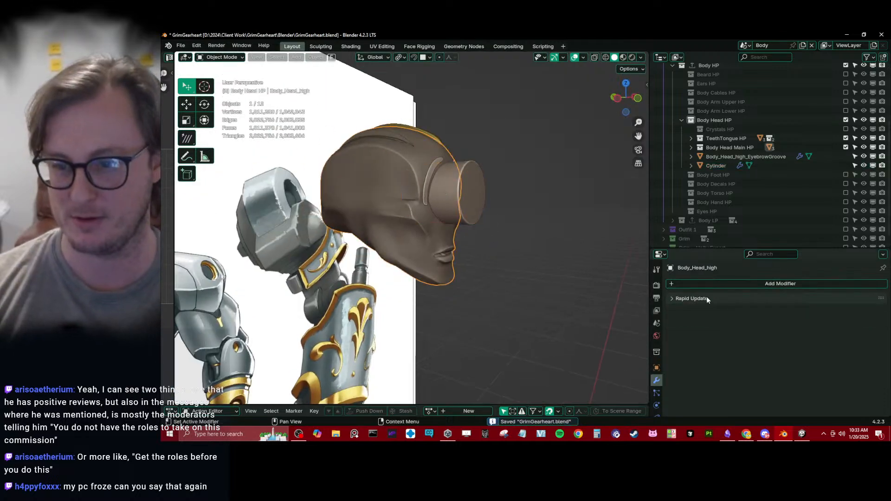
Add a Boolean modifier to the head mesh, save the file, and assign Cylinder as the object for the Difference operation.
left_click(712, 285)
mouse_move(691, 309)
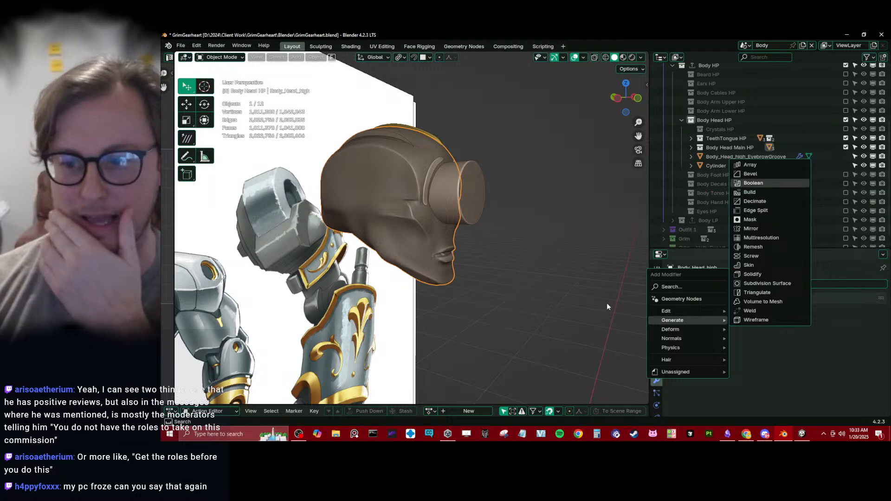
middle_click_drag(531, 280, 534, 279)
key("ctrl+s")
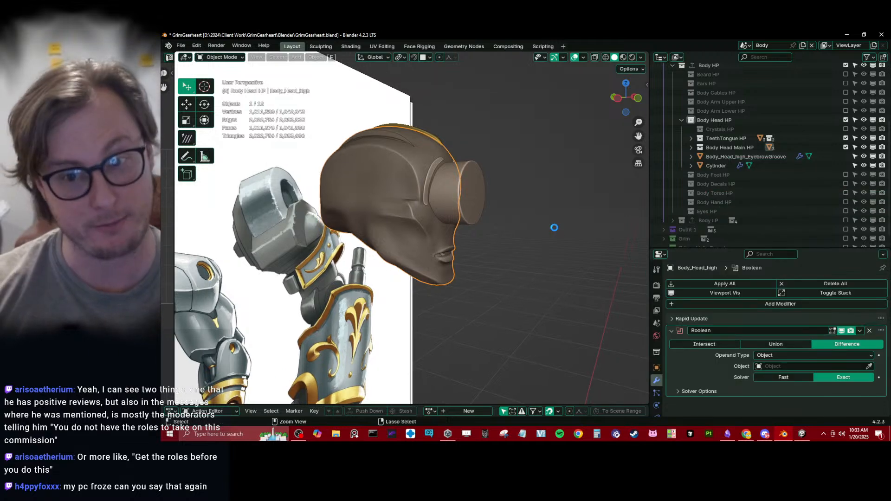
left_click(868, 367)
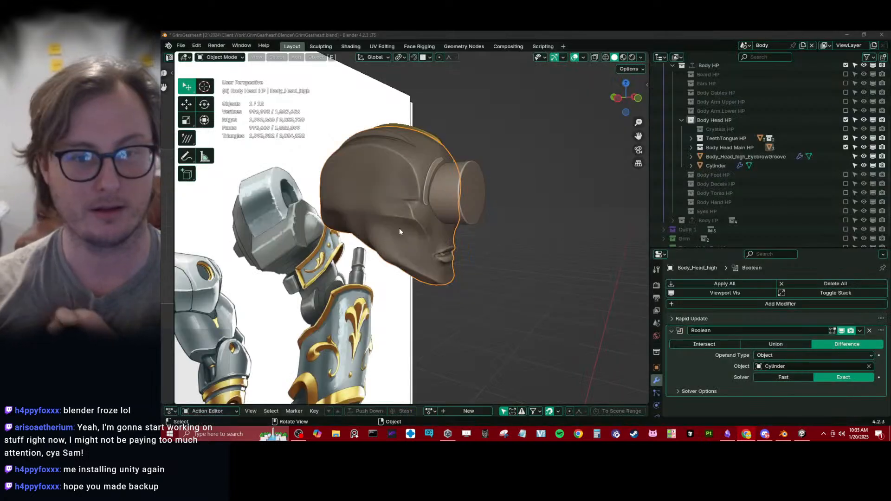
Hide the cutter cylinder and inspect the cut eye socket up close.
left_click(466, 199)
middle_click_drag(466, 200, 500, 209)
scroll(455, 222, "up", 2)
key("h")
scroll(408, 216, "up", 3)
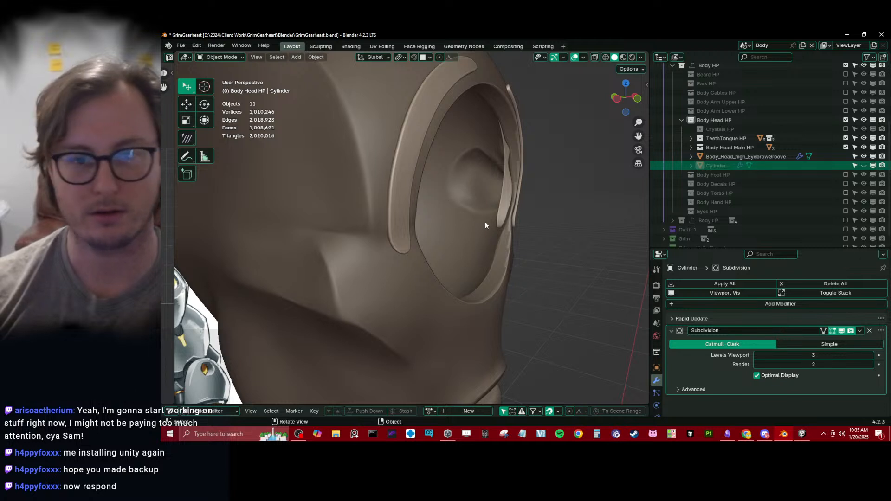
middle_click_drag(480, 232, 434, 172)
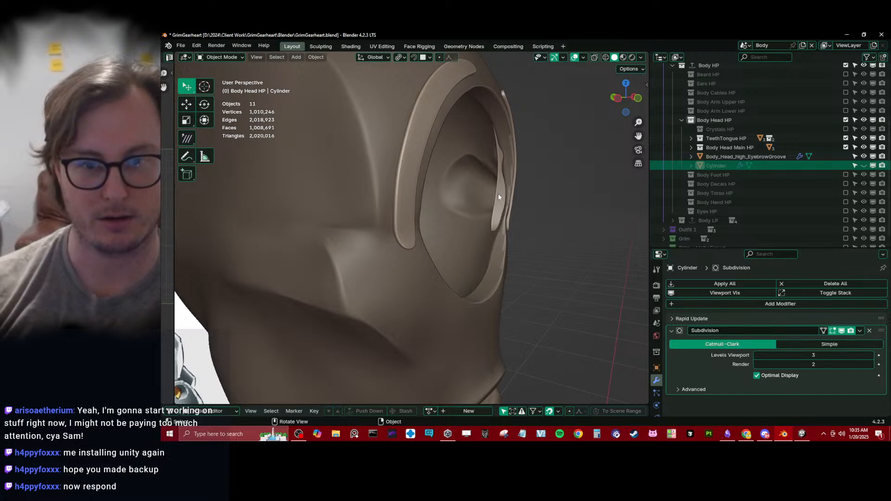
middle_click_drag(494, 158, 473, 175)
Hide the eyebrow groove object and check the exposed rim of the eye socket.
left_click(547, 204)
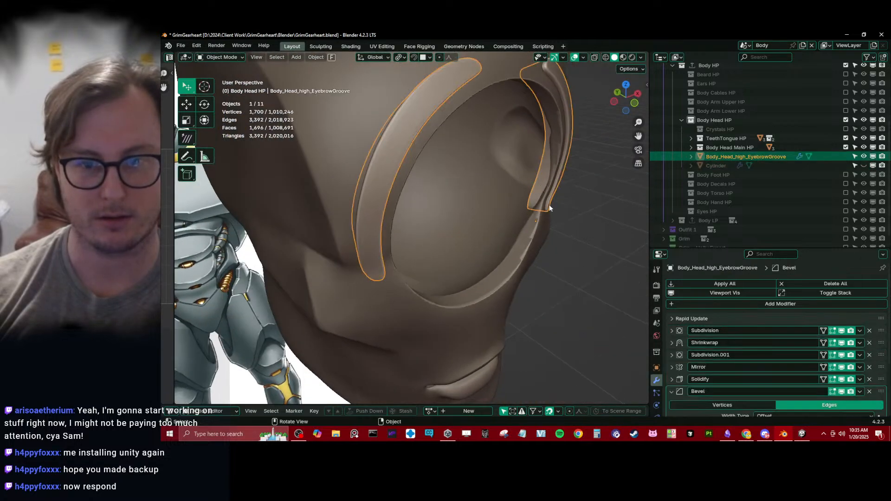
key("h")
middle_click_drag(549, 209, 531, 145)
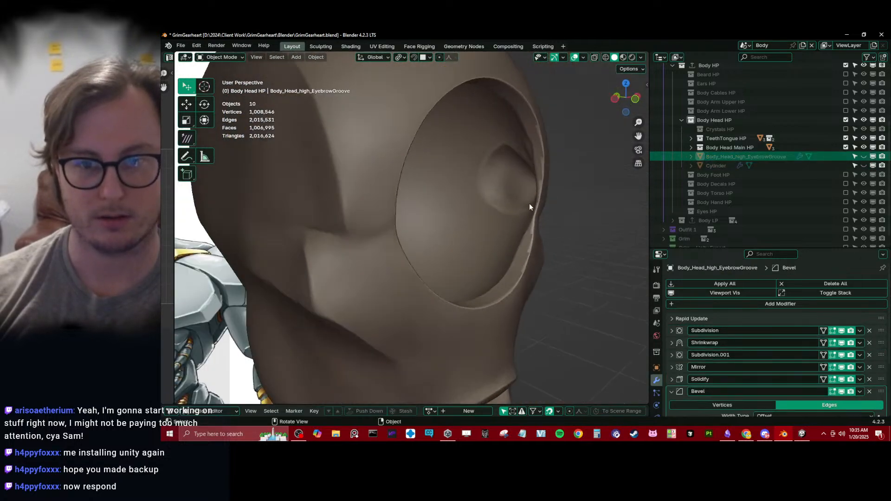
middle_click_drag(520, 240, 448, 210)
scroll(392, 207, "down", 7)
Select the head mesh and turn off its Boolean modifier's display in the viewport.
left_click(453, 294)
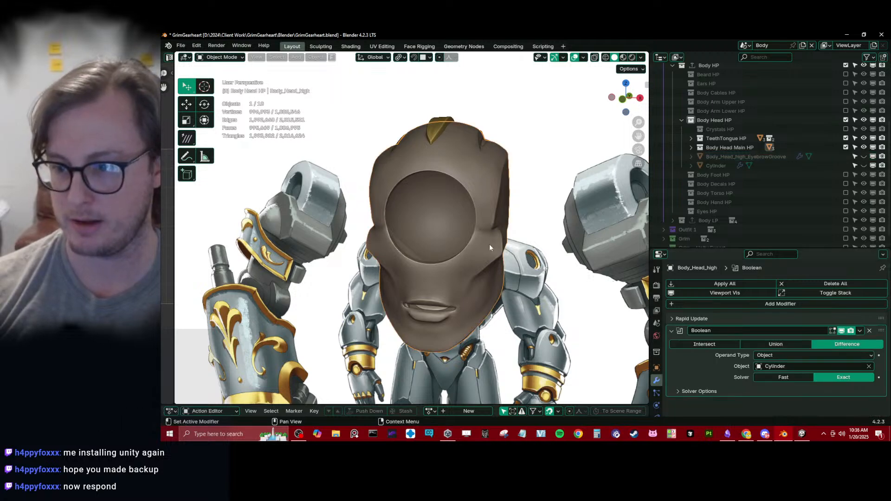
middle_click_drag(493, 246, 427, 239)
scroll(374, 236, "up", 4)
scroll(408, 241, "up", 4)
middle_click_drag(370, 234, 478, 215, "shift")
left_click(435, 237)
left_click(503, 213)
Switch the head to Sculpt Mode, isolate it in local view, and hide the outer face set to expose the inner socket sphere.
key("ctrl+Tab")
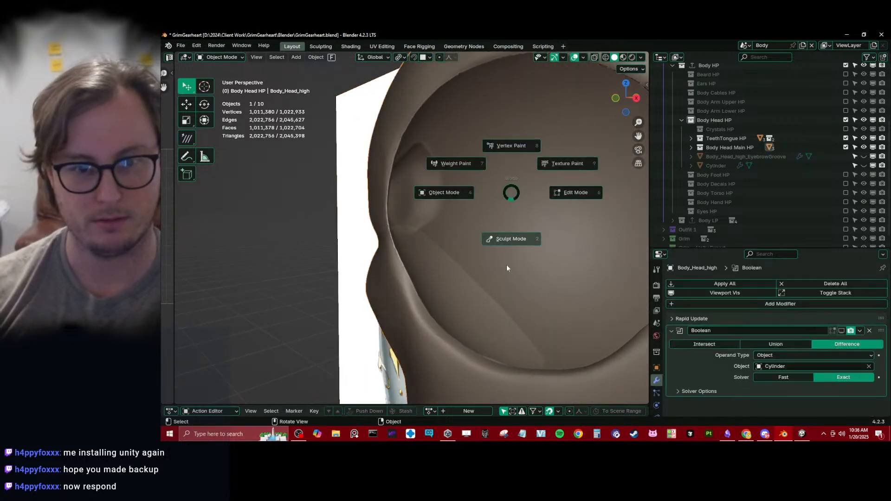
left_click(507, 302)
key("slash")
mouse_move(463, 244)
middle_mouse_down()
mouse_move(473, 246)
mouse_move(448, 236)
mouse_move(516, 260)
middle_mouse_up()
key("h")
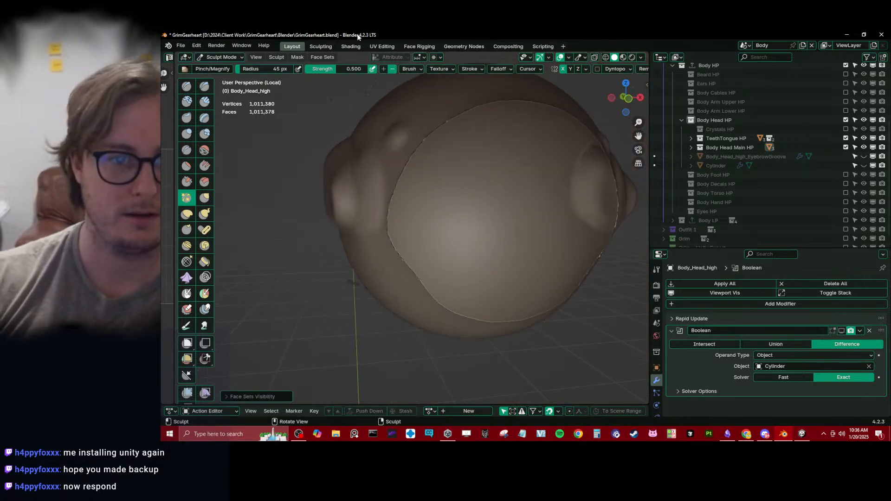
Smooth the bumps on the sides of the inner socket sphere.
mouse_move(424, 195)
middle_mouse_down()
mouse_move(418, 237)
mouse_move(447, 264)
mouse_move(418, 244)
mouse_move(426, 232)
mouse_move(413, 250)
middle_mouse_up()
left_click_drag(427, 219, 429, 204, "shift")
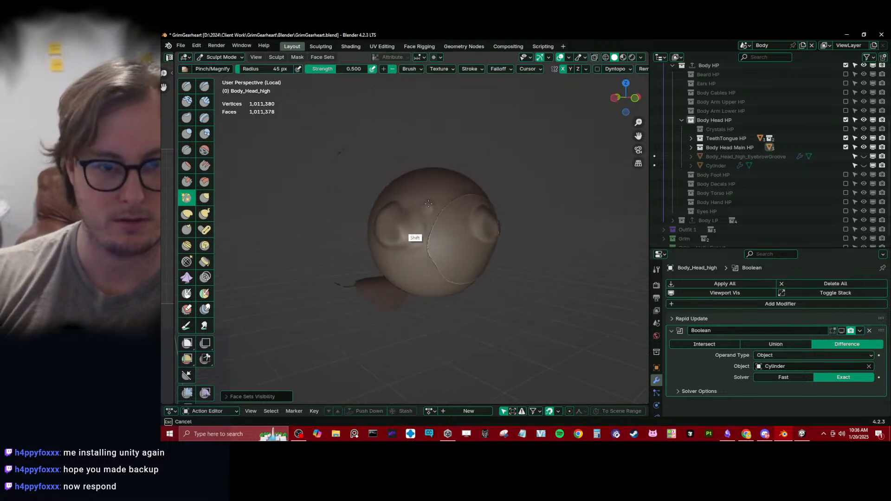
middle_click_drag(429, 203, 426, 235)
mouse_move(418, 239)
left_mouse_down("shift")
mouse_move(410, 257)
mouse_move(396, 245)
mouse_move(383, 249)
left_mouse_up("shift")
mouse_move(420, 246)
middle_mouse_down()
mouse_move(367, 247)
mouse_move(376, 217)
mouse_move(338, 201)
middle_mouse_up()
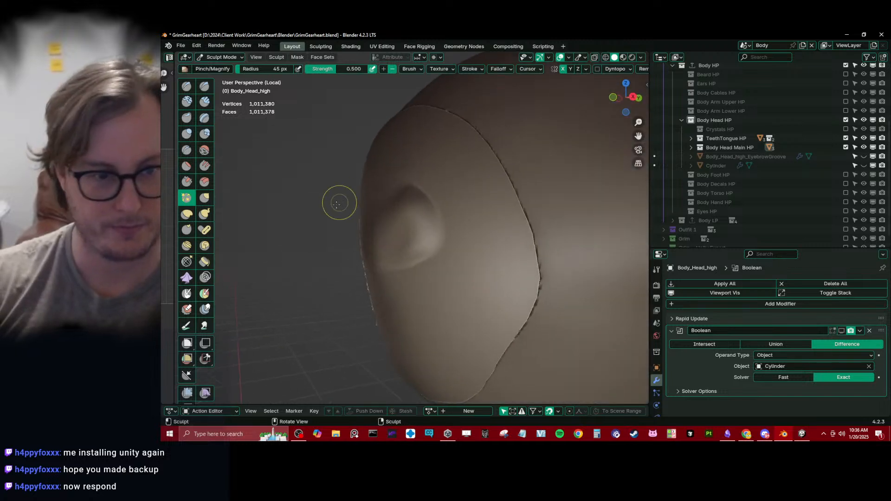
Fill the side dents of the socket sphere with an 82 px Fill and Draw brush, smoothing the surface until it is evenly round.
left_click(205, 166)
key("f")
scroll(408, 225, "down", 3)
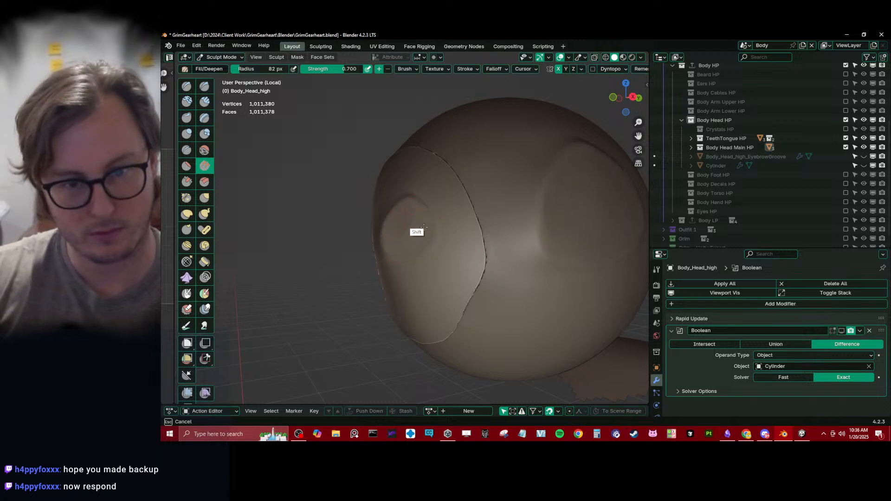
mouse_move(422, 226)
left_mouse_down("shift")
mouse_move(410, 232)
mouse_move(424, 237)
left_mouse_up("shift")
mouse_move(413, 232)
middle_mouse_down()
mouse_move(492, 226)
mouse_move(411, 246)
mouse_move(410, 225)
middle_mouse_up()
key("v")
left_click_drag(410, 224, 420, 209)
middle_click_drag(420, 208, 408, 227)
left_click_drag(407, 227, 404, 216, "shift")
mouse_move(404, 216)
middle_mouse_down()
mouse_move(422, 208)
mouse_move(391, 243)
middle_mouse_up()
left_click_drag(391, 244, 405, 246, "shift")
middle_click_drag(405, 247, 416, 253)
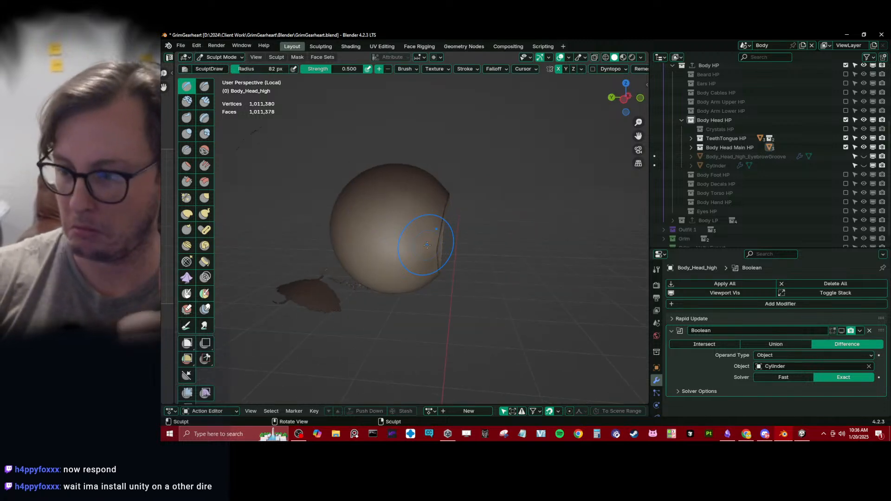
middle_click_drag(438, 249, 415, 239)
Reveal the hidden parts of the isolated head and inspect the socket edges from the side and front.
key("KP_Divide")
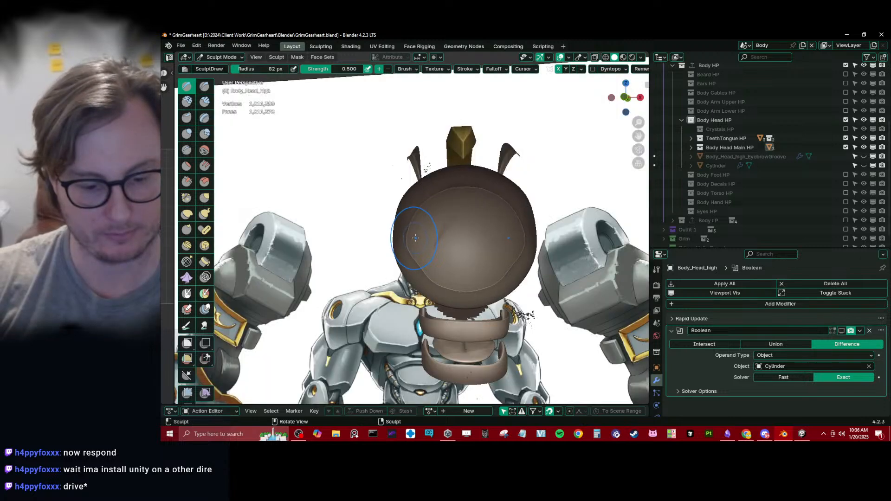
key("KP_Divide")
key("alt+h")
mouse_move(418, 242)
middle_mouse_down()
mouse_move(347, 259)
mouse_move(361, 259)
mouse_move(405, 201)
mouse_move(439, 194)
mouse_move(408, 195)
mouse_move(441, 190)
mouse_move(420, 176)
mouse_move(432, 149)
middle_mouse_up()
scroll(421, 199, "up", 5)
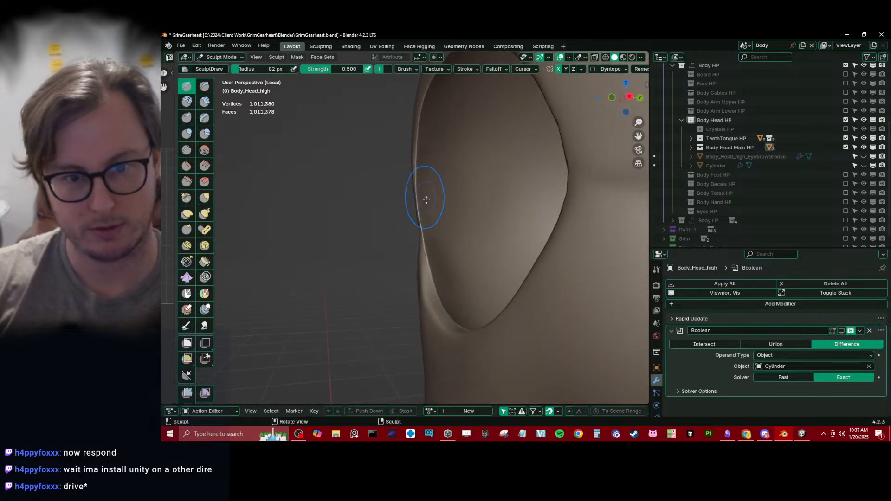
mouse_move(426, 185)
middle_mouse_down()
mouse_move(405, 186)
mouse_move(469, 189)
mouse_move(477, 203)
mouse_move(504, 183)
middle_mouse_up()
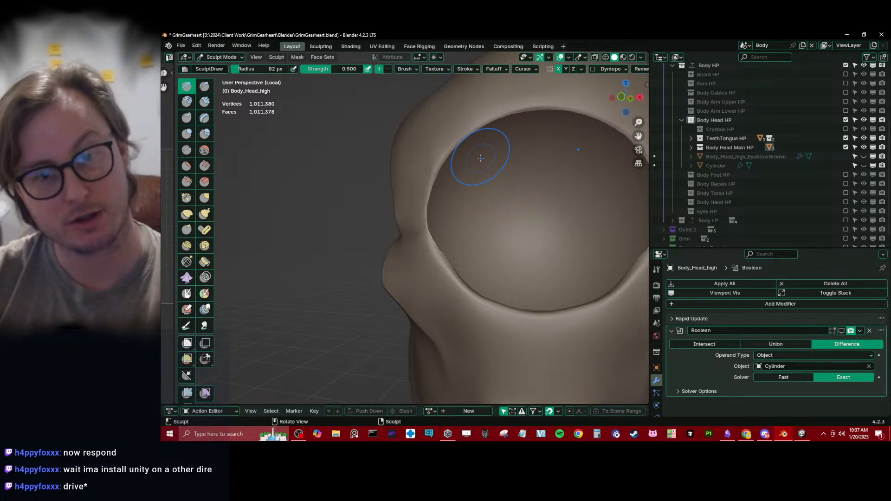
Mask the side edges of the eye socket with a 58 px Mask brush, and invert the mask so only those edges are editable.
key("KP_1")
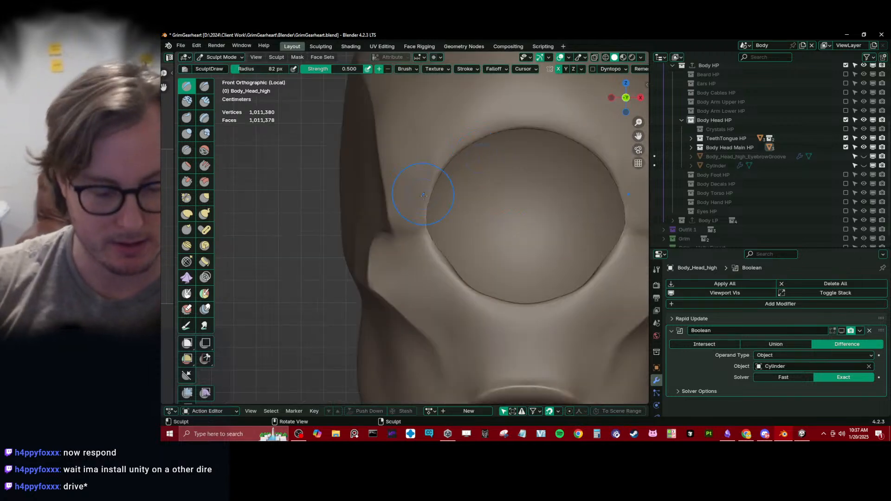
mouse_move(437, 237)
middle_mouse_down()
mouse_move(412, 235)
mouse_move(403, 254)
mouse_move(424, 219)
mouse_move(422, 184)
middle_mouse_up()
key("m")
key("bracketleft")
key("bracketleft")
key("bracketleft")
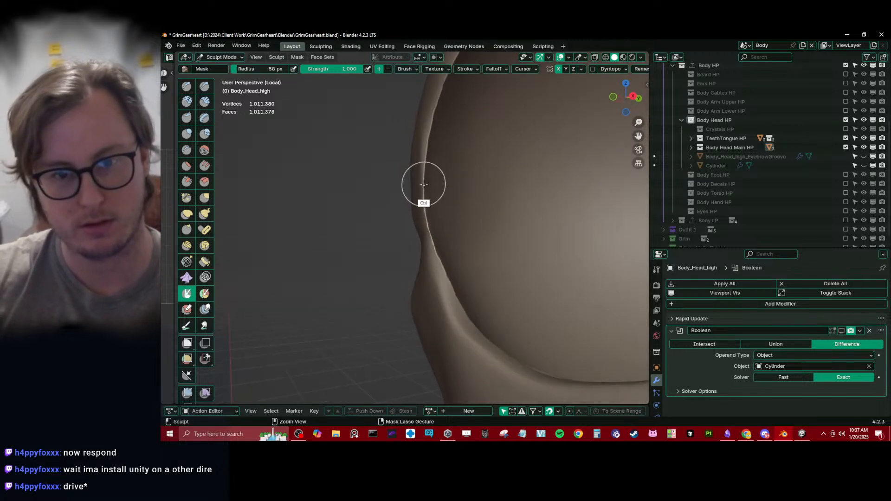
scroll(423, 189, "down", 2)
left_click_drag(421, 187, 429, 248)
mouse_move(429, 251)
middle_mouse_down()
mouse_move(446, 235)
mouse_move(427, 254)
middle_mouse_up()
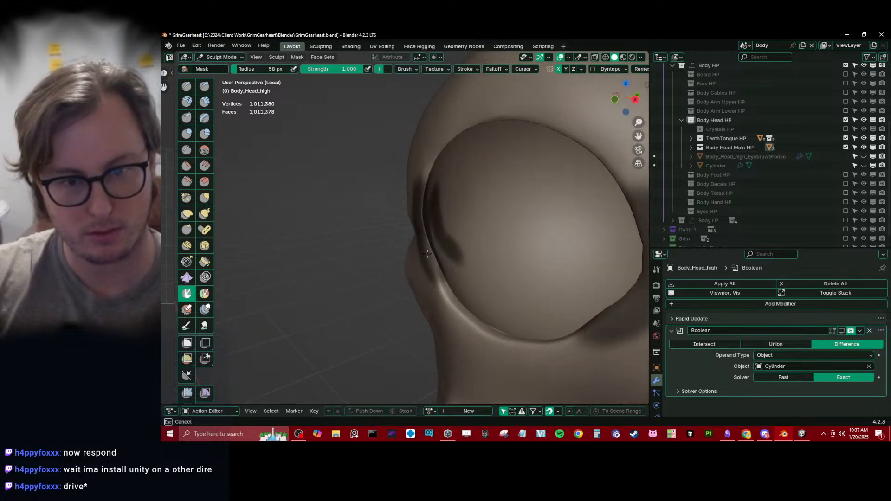
key("KP_1")
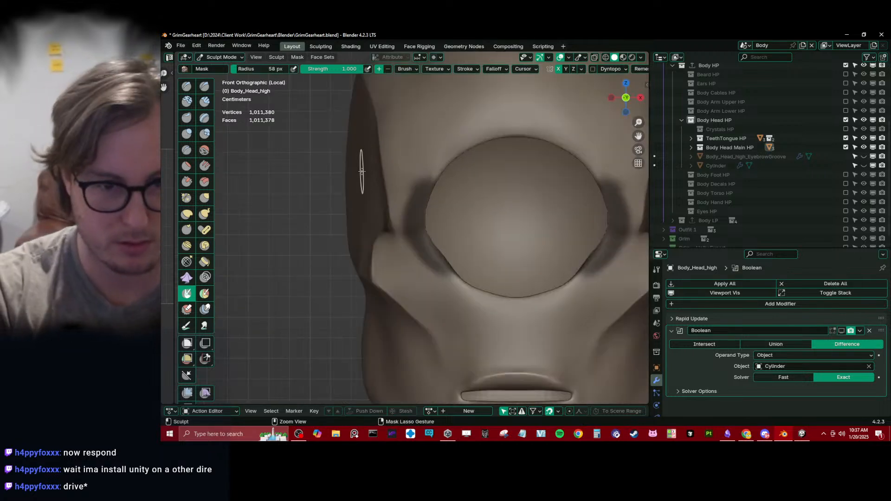
key("ctrl+i")
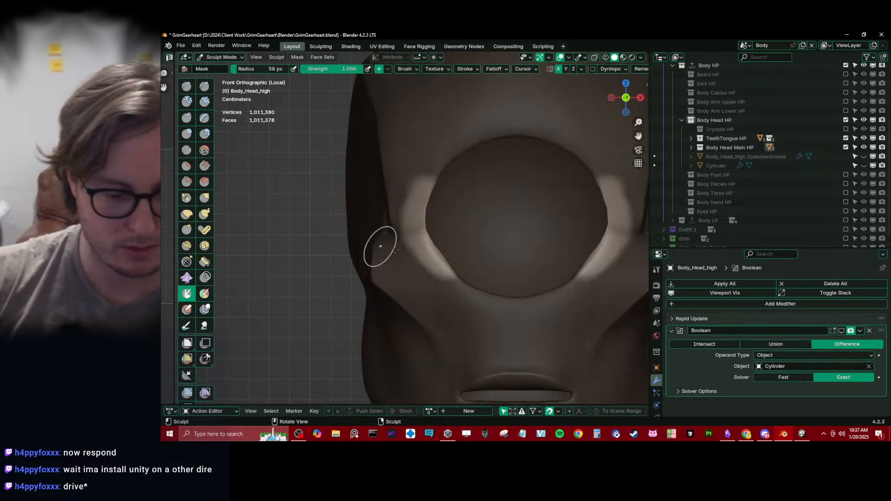
Pull the unmasked side rims inward over the socket with Elastic Deform at a 95 px radius.
key("e")
key("bracketright")
key("bracketright")
left_click_drag(425, 235, 427, 207)
left_click_drag(435, 251, 440, 245)
mouse_move(427, 213)
middle_mouse_down()
mouse_move(378, 232)
mouse_move(372, 246)
mouse_move(488, 215)
middle_mouse_up()
key("KP_1")
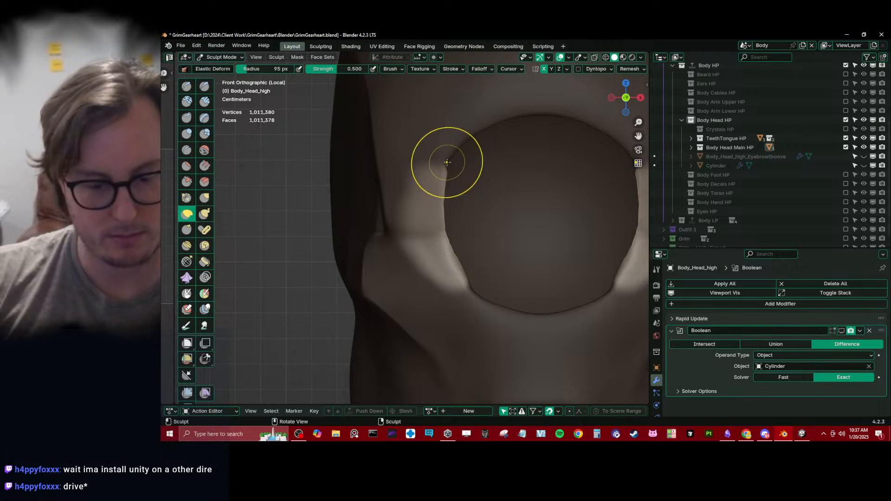
Unmask the upper side corners of the socket and pull the rims further inward with Elastic Deform.
key("m")
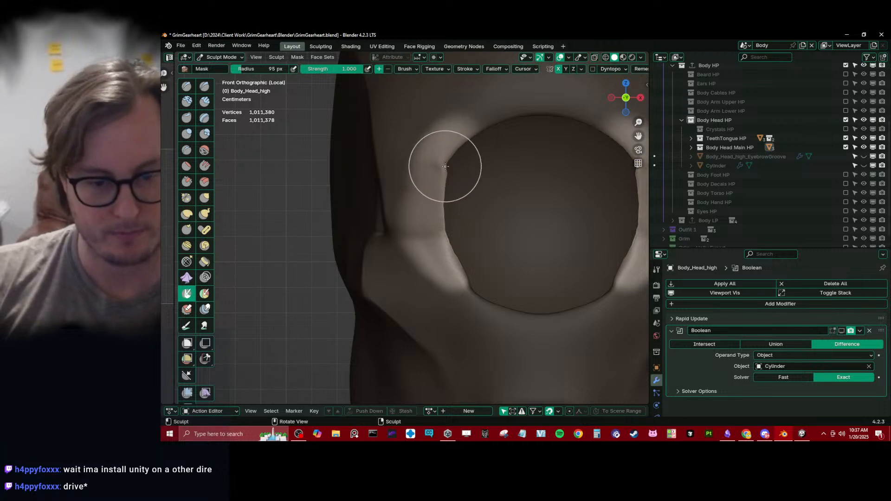
key("m")
left_click_drag(438, 165, 444, 170)
left_click_drag(432, 221, 438, 227)
mouse_move(434, 231)
middle_mouse_down()
mouse_move(414, 243)
mouse_move(450, 249)
middle_mouse_up()
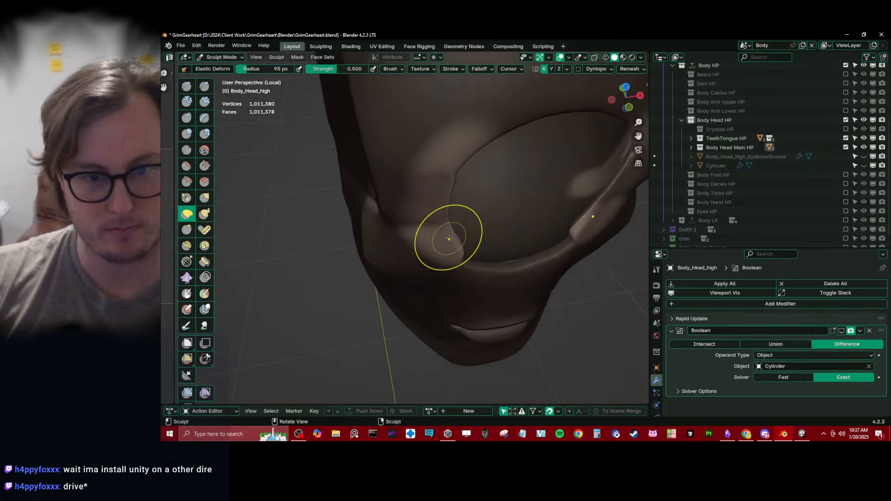
Review the reshaped socket rims, return to object mode, and save the file.
middle_click_drag(447, 243, 438, 199)
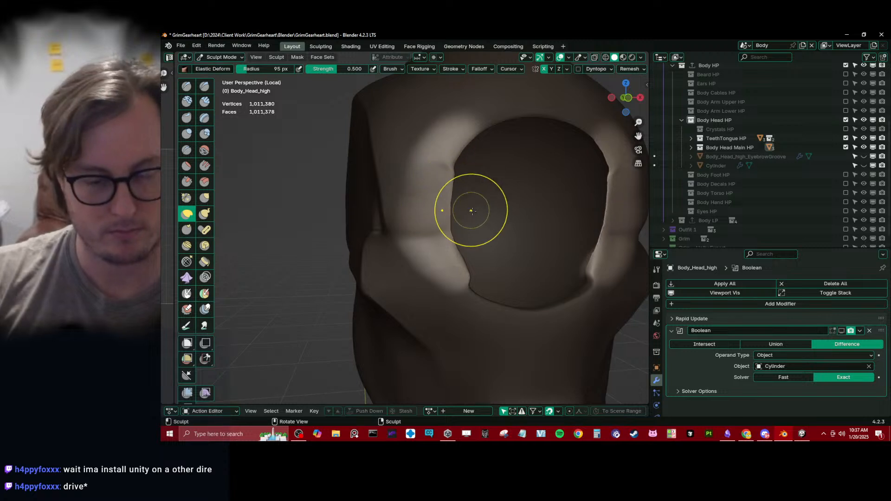
key("ctrl+Tab")
left_click(311, 207)
scroll(344, 214, "down", 5)
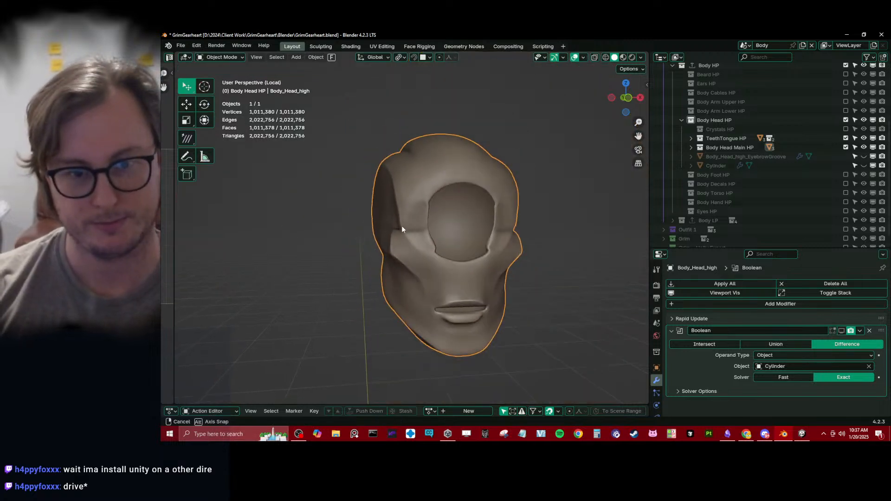
middle_click_drag(408, 225, 412, 237)
key("ctrl+s")
Switch the head back to Sculpt Mode and clear the mask.
scroll(440, 260, "up", 6)
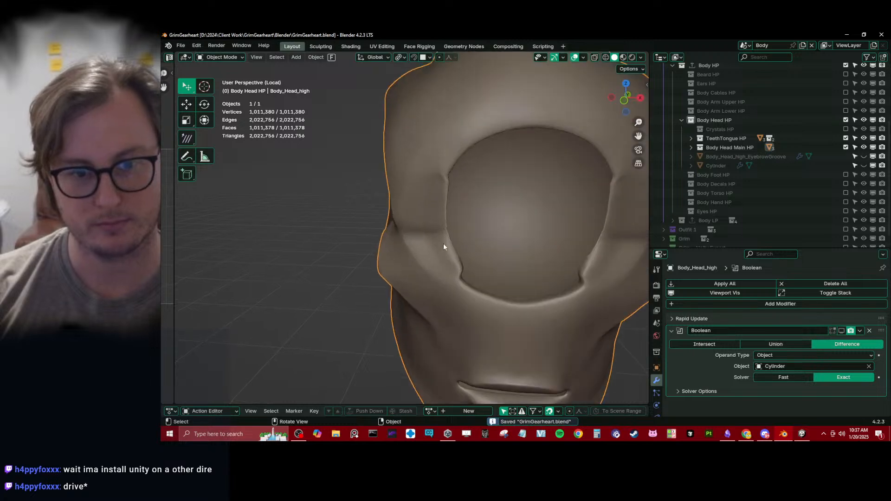
key("ctrl+Tab")
left_click(479, 275)
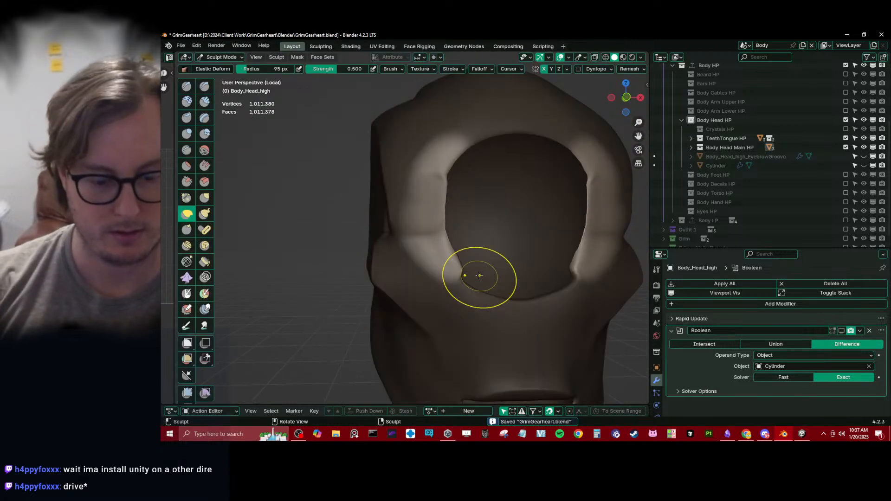
key("alt+m")
scroll(477, 276, "up", 1)
Smooth the creases on the cheek and brow beside the eye socket with a 61 px brush.
key("d")
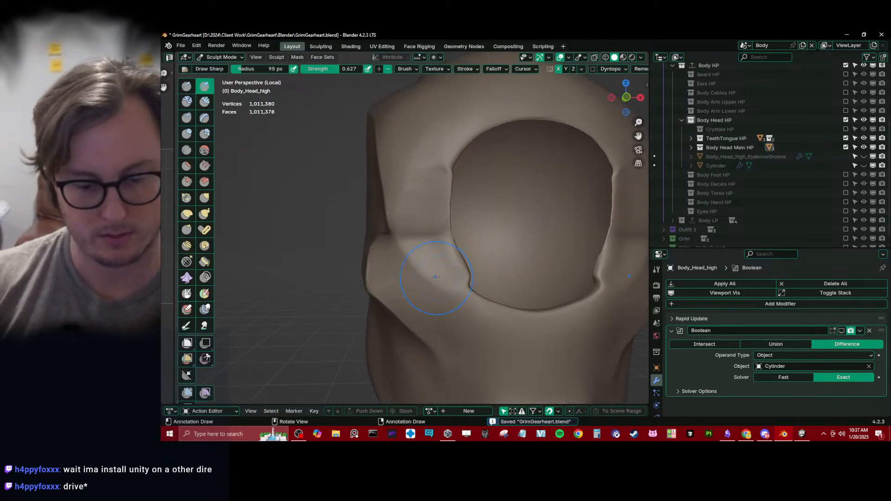
key("bracketleft")
key("bracketleft")
key("bracketleft")
key("bracketleft")
middle_click_drag(430, 274, 439, 277)
mouse_move(418, 273)
left_mouse_down("shift")
mouse_move(426, 281)
mouse_move(411, 261)
mouse_move(454, 297)
mouse_move(394, 257)
mouse_move(405, 255)
left_mouse_up("shift")
mouse_move(415, 246)
left_mouse_down("shift")
mouse_move(413, 169)
mouse_move(428, 215)
mouse_move(436, 203)
mouse_move(414, 173)
mouse_move(436, 254)
mouse_move(409, 251)
left_mouse_up("shift")
middle_click_drag(408, 252, 433, 268)
mouse_move(431, 270)
left_mouse_down("shift")
mouse_move(392, 288)
mouse_move(426, 285)
left_mouse_up("shift")
middle_click_drag(425, 284, 450, 266)
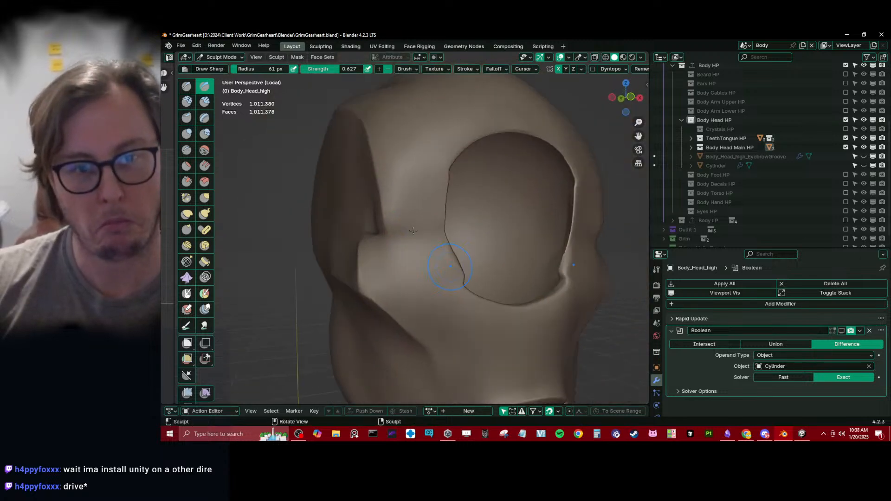
Return to object mode, turn the Boolean modifier's viewport display back on, and save the file after reviewing the cut socket.
middle_click_drag(412, 201, 478, 297)
key("ctrl+Tab")
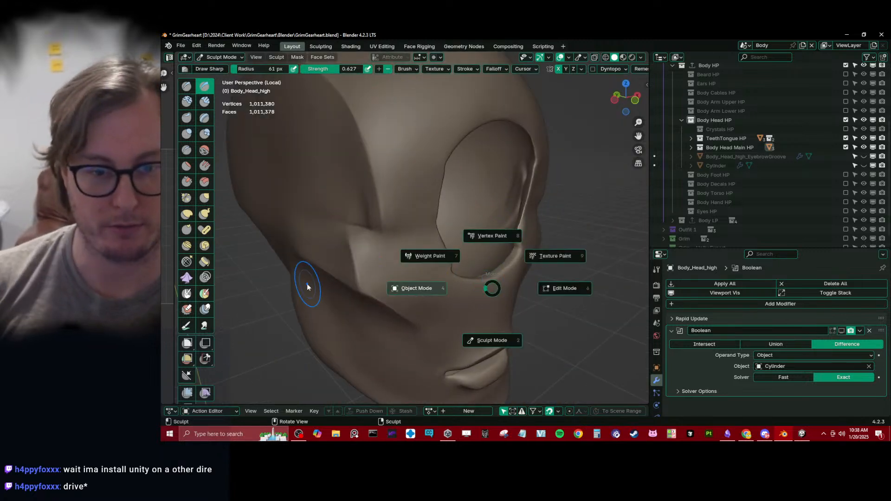
left_click(308, 283)
key("ctrl+s")
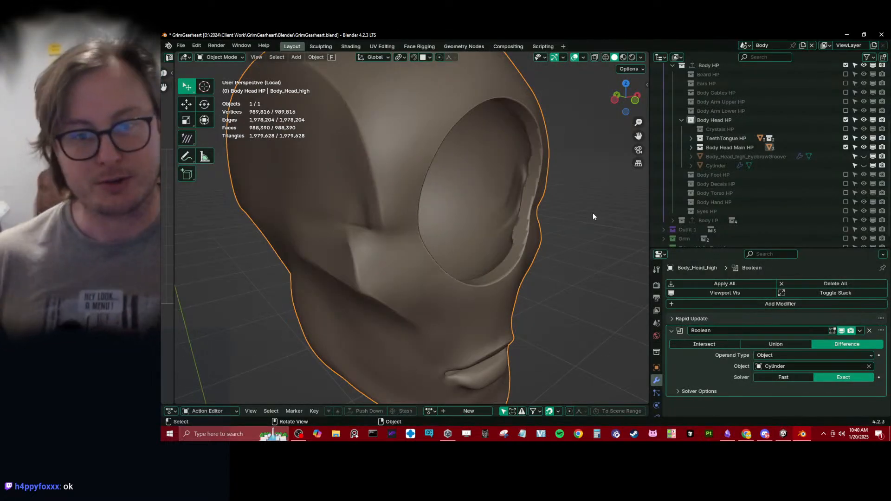
middle_click_drag(569, 204, 397, 225)
scroll(397, 225, "down", 7)
middle_click_drag(429, 251, 386, 231, "shift")
middle_click_drag(386, 232, 438, 220)
key("ctrl+s")
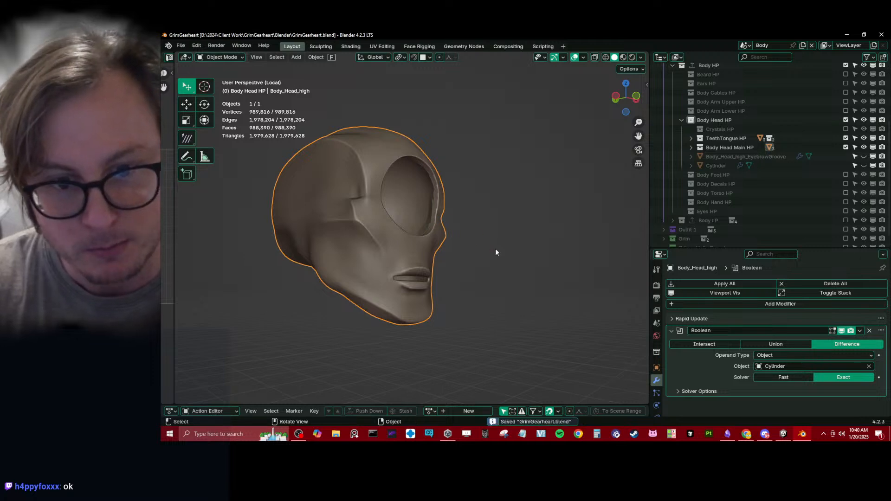
Apply the Boolean modifier to the head mesh.
left_click(861, 331)
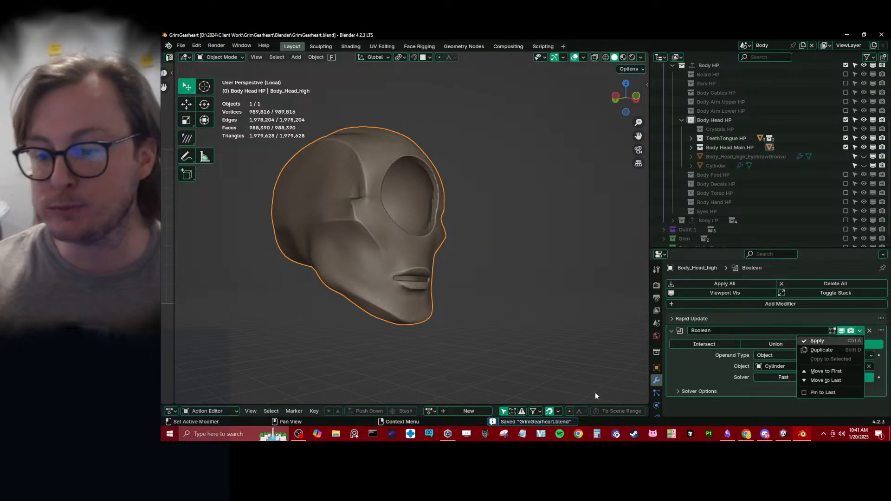
left_click(728, 440)
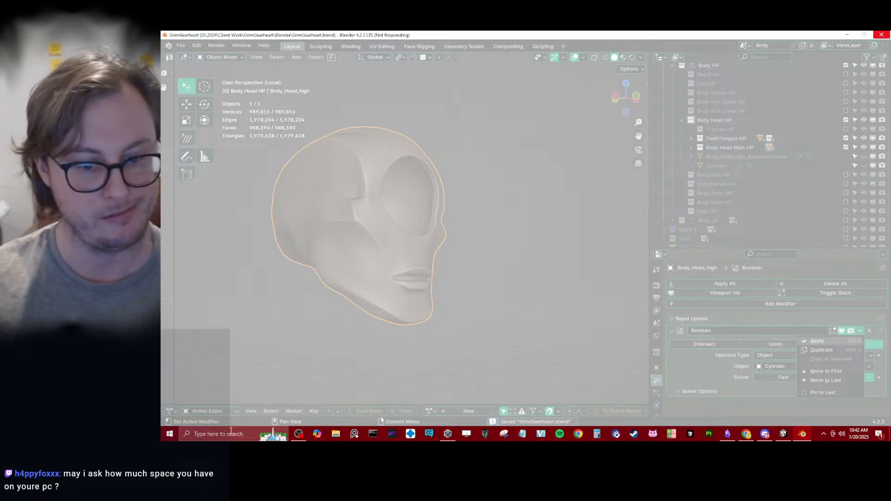
Open Device Manager to look up the installed display adapters and move its window out of the way.
left_click(210, 435)
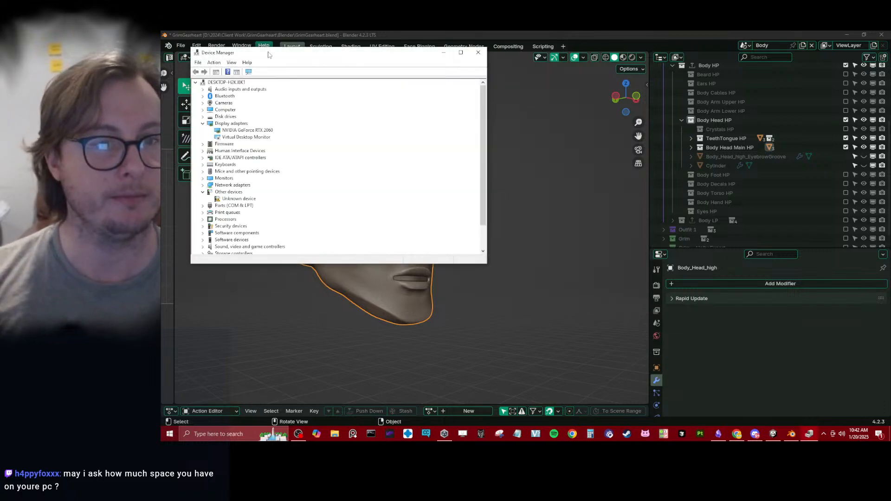
left_click_drag(269, 54, 889, 139)
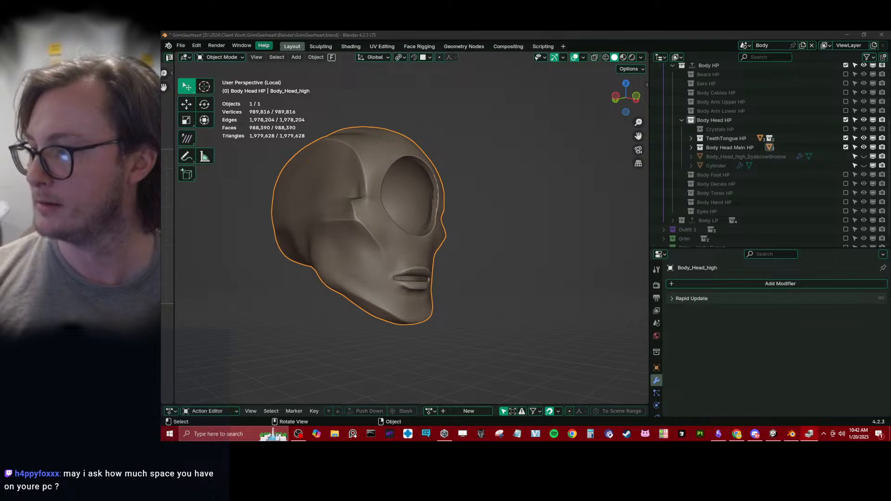
Switch to File Explorer to check the free space on the computer's drives, and close it again.
left_click(336, 434)
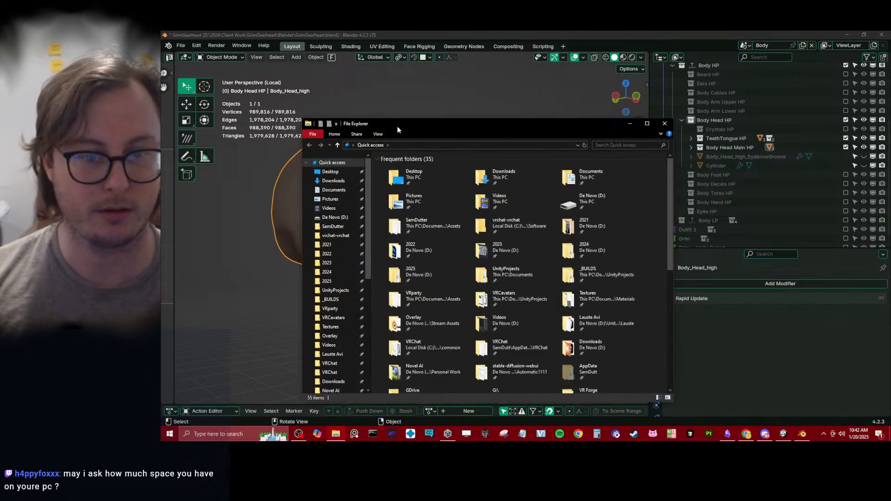
left_click_drag(398, 128, 890, 139)
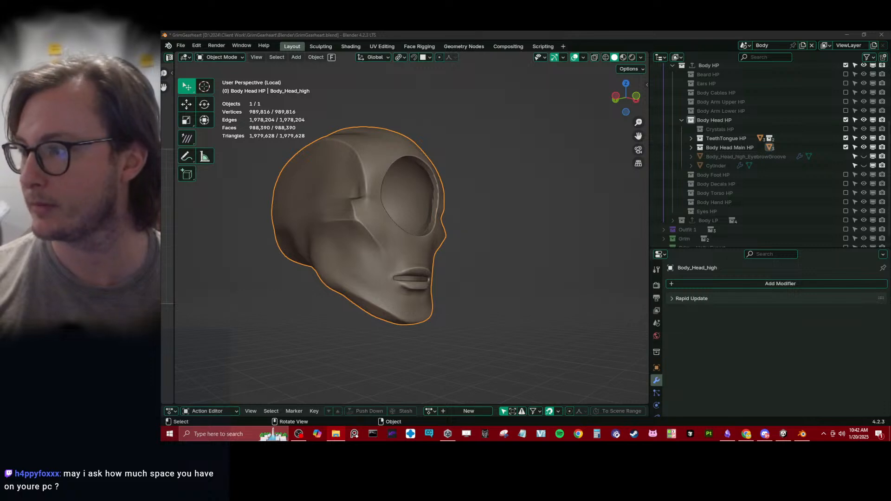
key("super+e")
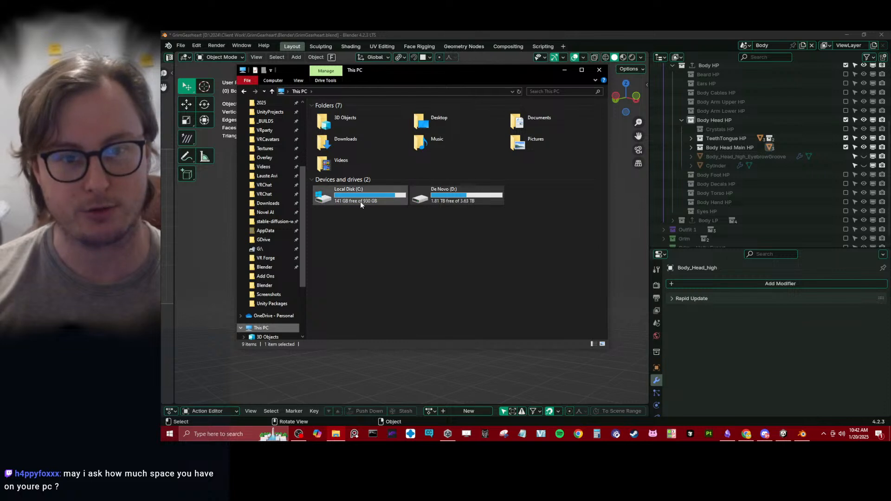
left_click(441, 200)
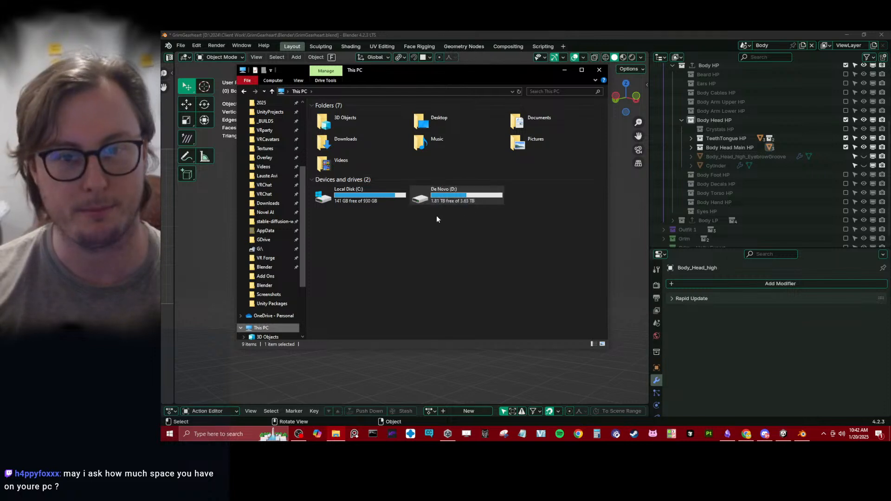
left_click(474, 227)
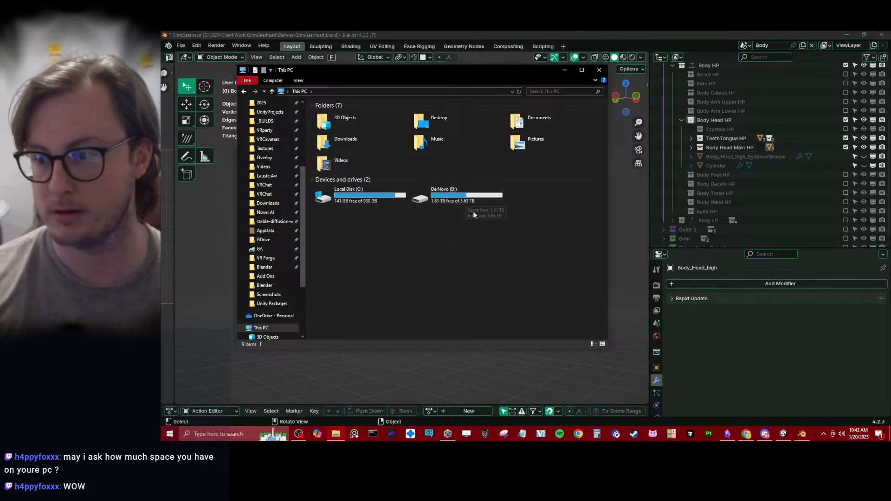
left_click(599, 73)
Rename the hidden cylinder cutter object in the Body Head HP collection as Boolean_EyeCutout.
middle_click_drag(458, 241, 422, 263)
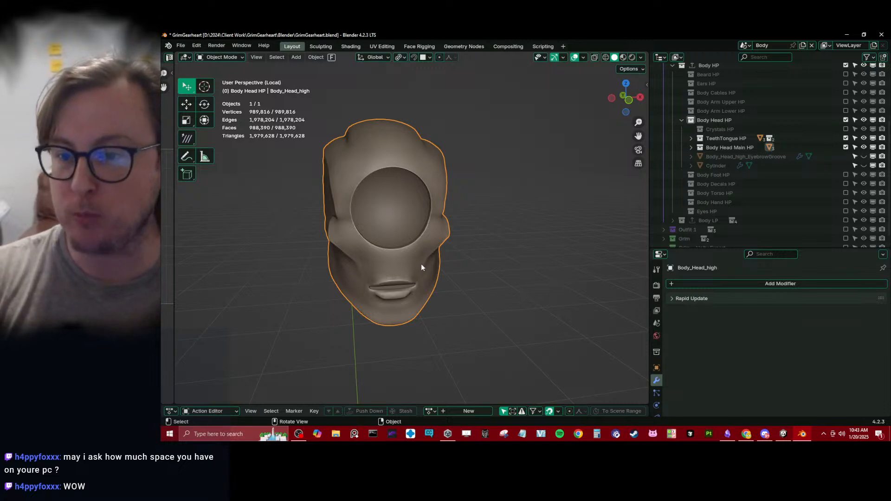
middle_click_drag(422, 267, 419, 228)
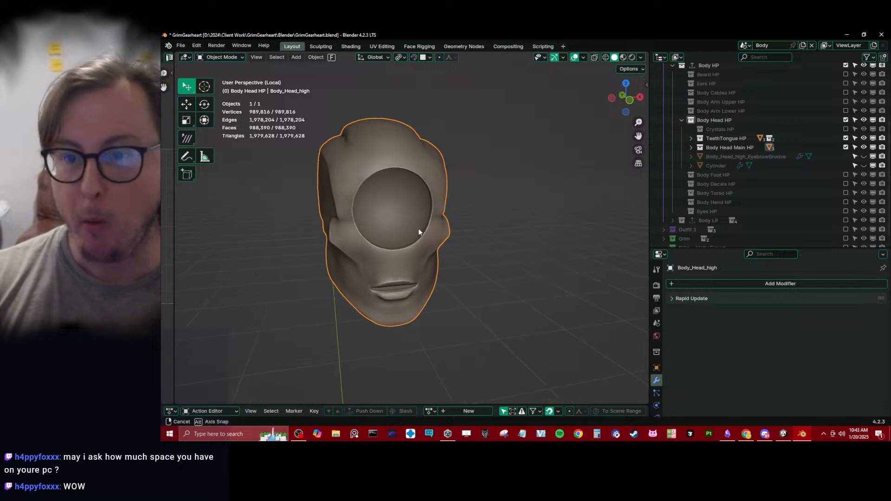
left_click(723, 166)
scroll(723, 161, "down", 1)
double_click(724, 162)
key("BackSpace")
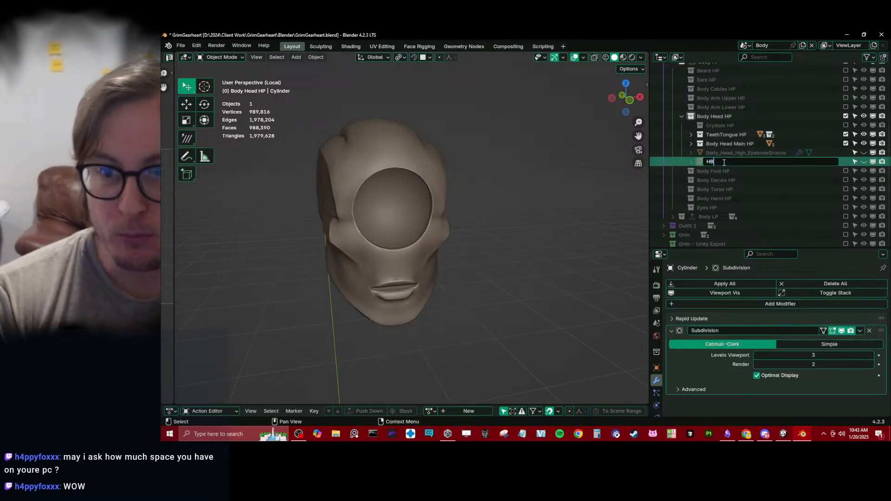
type("Boolean")
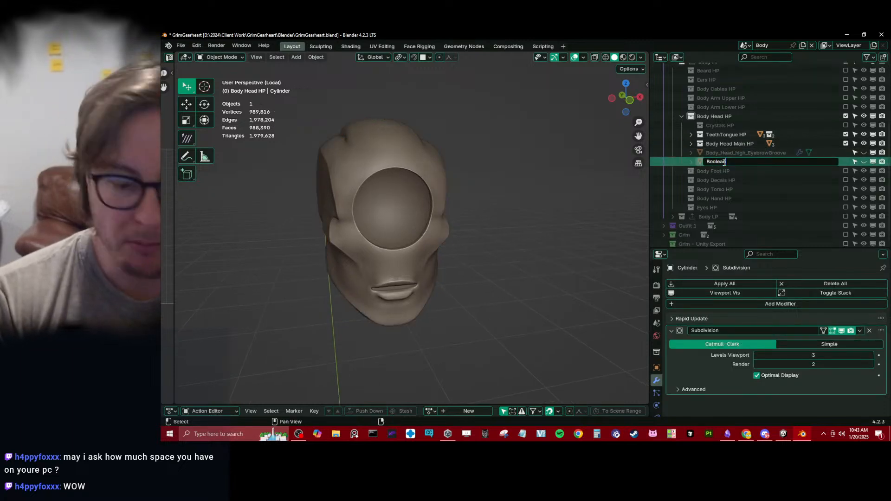
type("_EyeCutout")
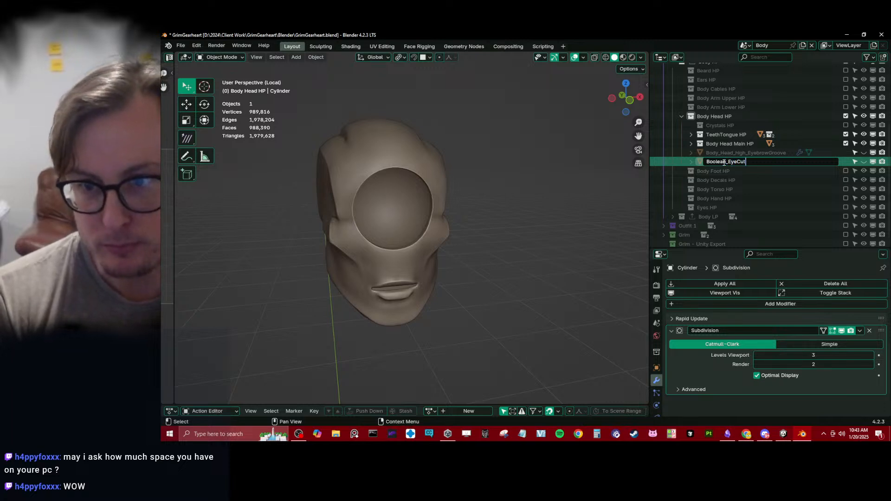
key("Return")
Move the Boolean_EyeCutout object out of the Body Head HP collection in the outliner.
middle_click_drag(579, 147, 668, 163)
scroll(692, 181, "up", 2)
left_click_drag(722, 198, 715, 119)
Exit local view on the head and compare its socket and brow grooves with the front reference drawing.
middle_click_drag(530, 216, 515, 244)
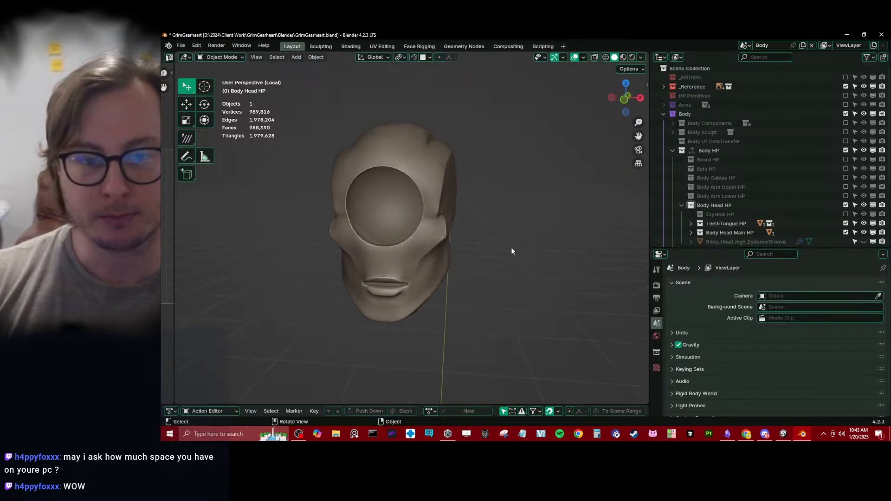
scroll(478, 242, "up", 3)
left_click(439, 239)
middle_click_drag(439, 241, 460, 236)
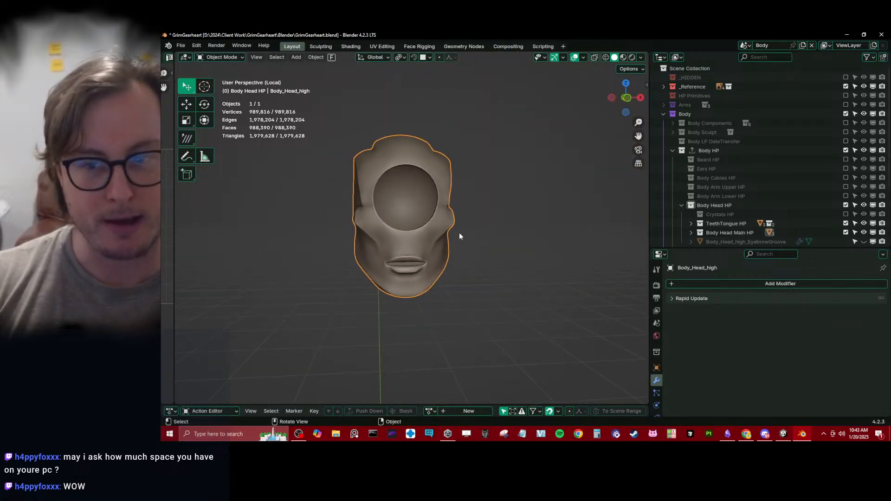
key("KP_Divide")
middle_click_drag(422, 259, 450, 265)
key("alt+a")
key("KP_1")
scroll(432, 261, "up", 4)
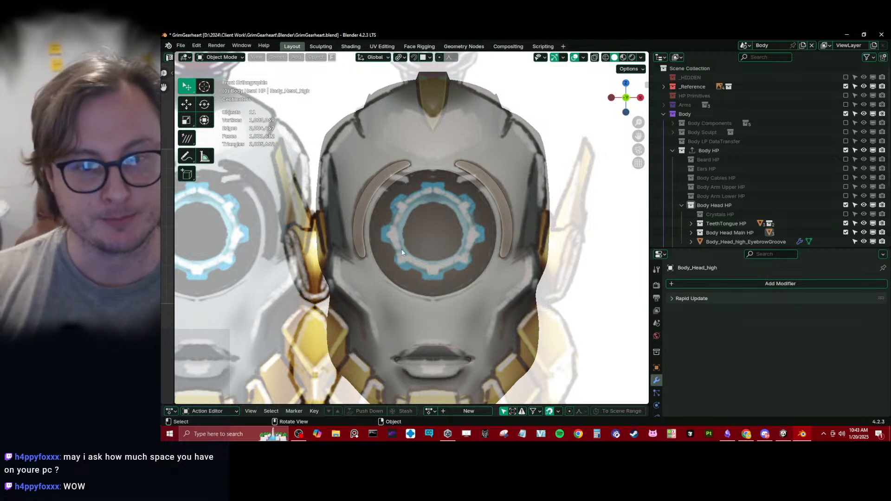
scroll(430, 229, "up", 3)
scroll(436, 222, "down", 5)
middle_click_drag(426, 227, 481, 205)
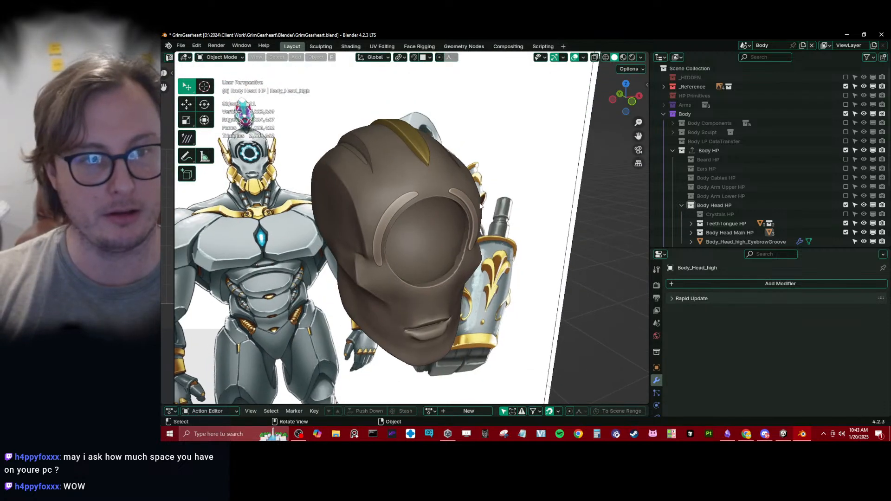
Set the opacity of the gearheart_2024_front-3.png reference image to 1.000 in the front view.
key("KP_1")
scroll(525, 228, "down", 1)
left_click(524, 228)
scroll(754, 394, "down", 2)
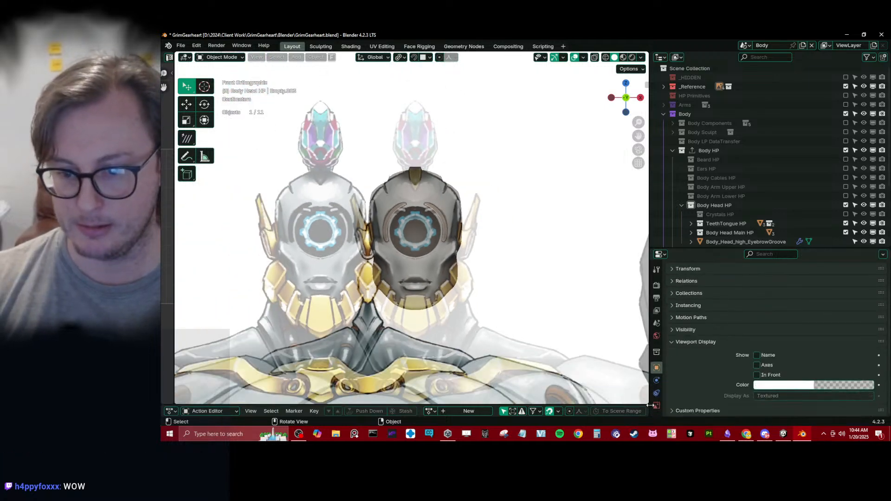
scroll(685, 401, "down", 3)
scroll(781, 385, "down", 1)
left_click_drag(784, 337, 877, 338)
scroll(485, 266, "up", 6)
scroll(492, 170, "up", 2)
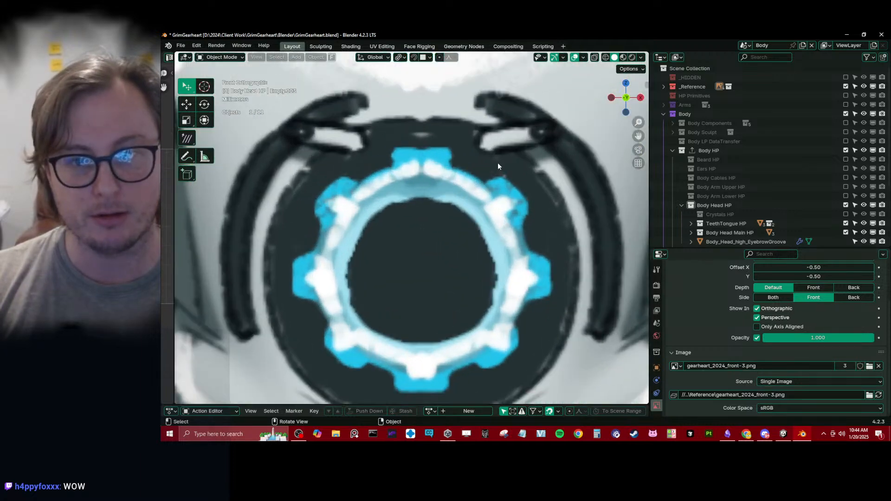
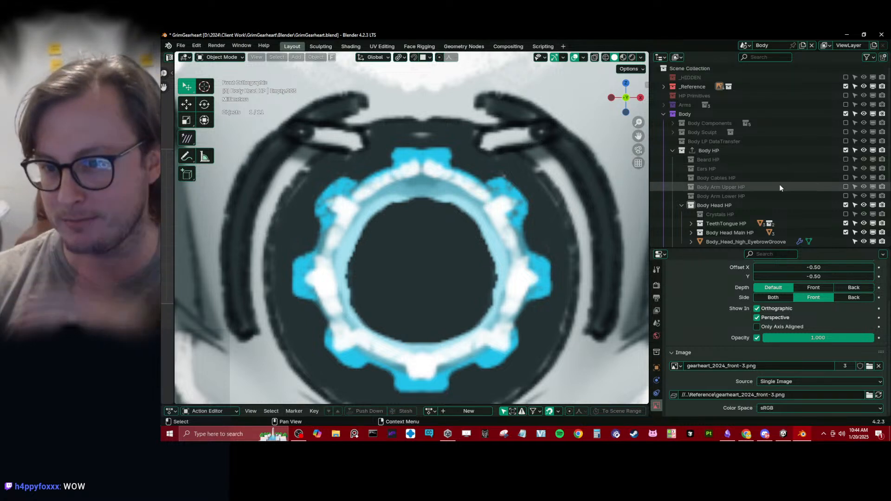
Collapse the Body HP collection in the outliner after examining the eye gear and brow details on the reference.
scroll(768, 188, "down", 4)
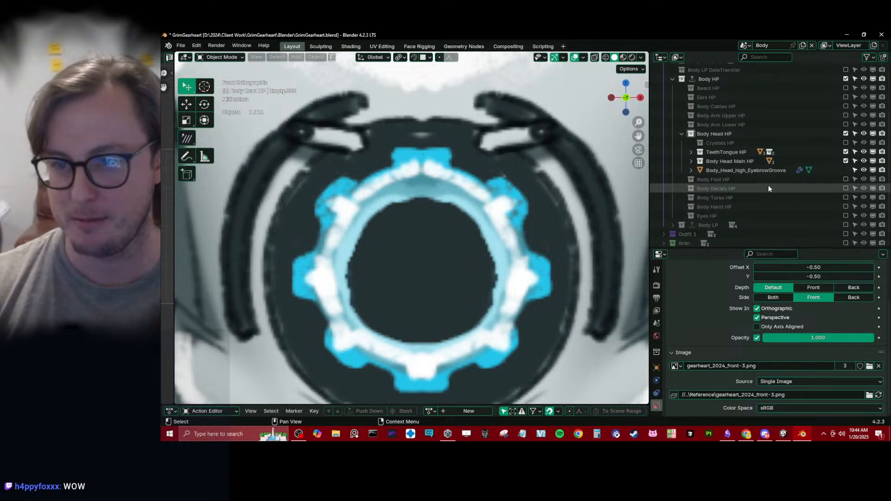
scroll(731, 190, "up", 4)
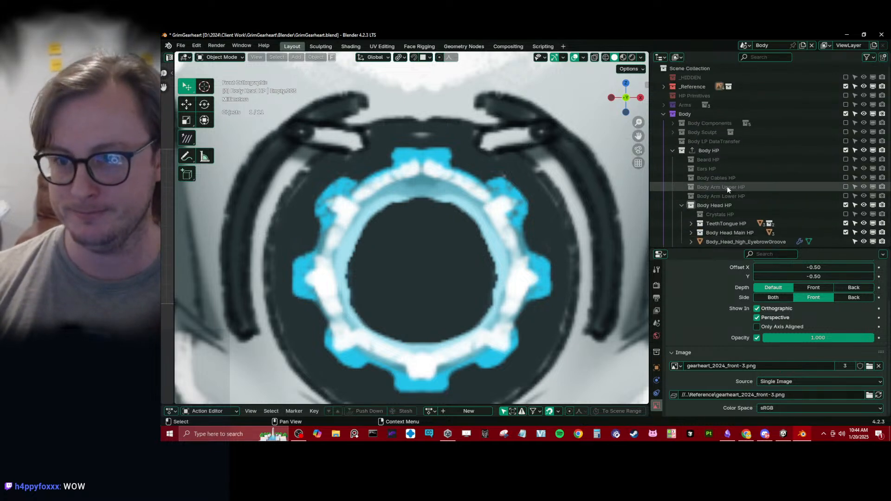
scroll(457, 253, "down", 6)
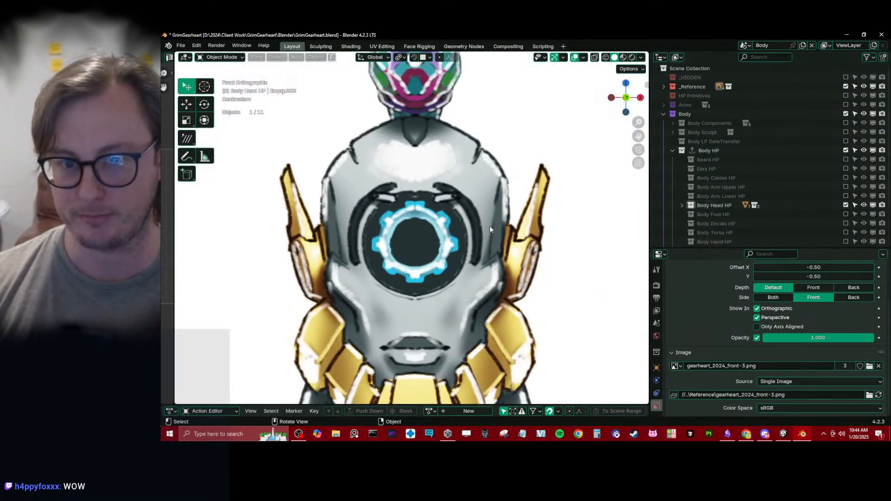
middle_click_drag(457, 253, 472, 216, "shift")
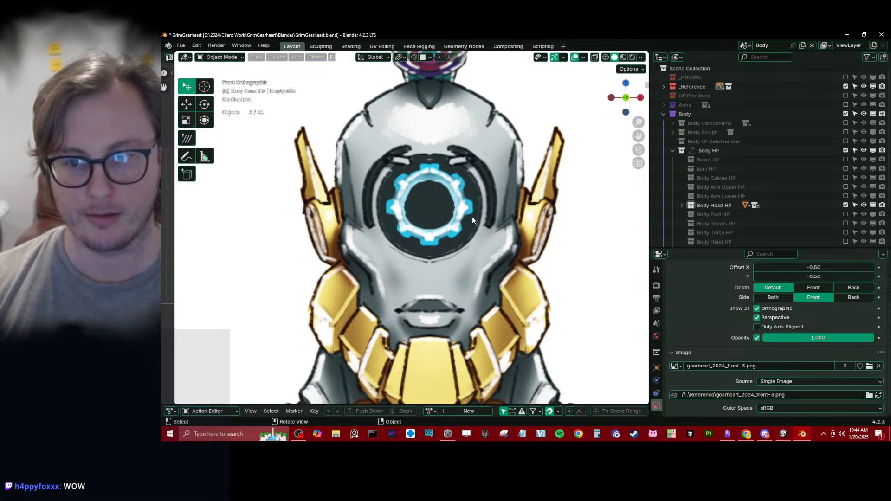
left_click(682, 205)
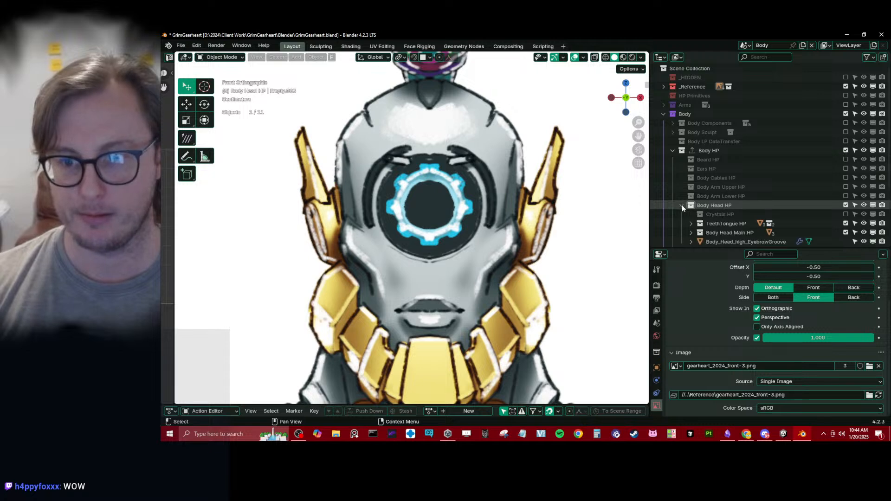
left_click(673, 150)
Add a cube to the scene in front view and flatten it along the Z axis.
mouse_move(446, 232)
middle_mouse_down()
mouse_move(466, 236)
mouse_move(431, 232)
middle_mouse_up()
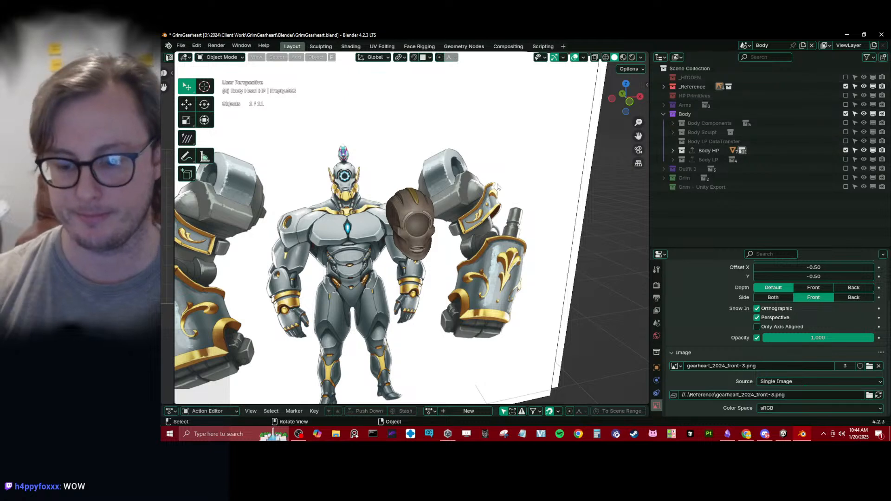
key("KP_1")
key("KP_Decimal")
key("shift+a")
mouse_move(497, 183)
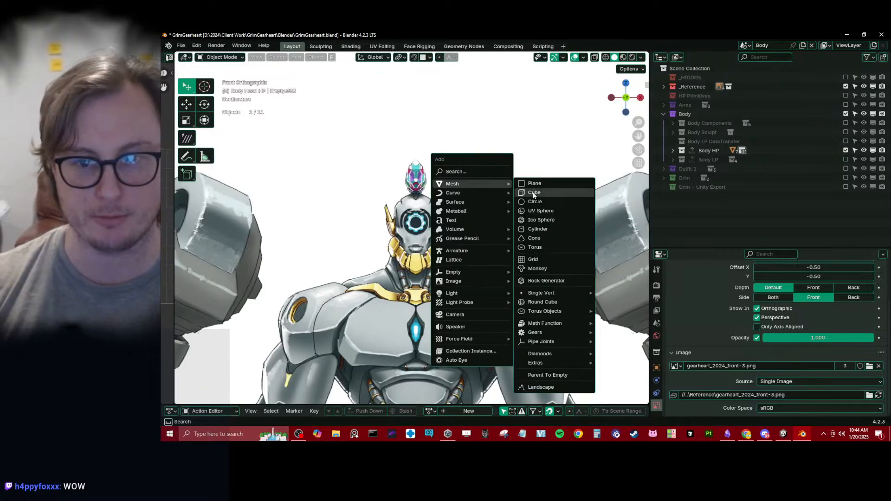
left_click(534, 193)
scroll(371, 236, "down", 8)
key("s")
key("z")
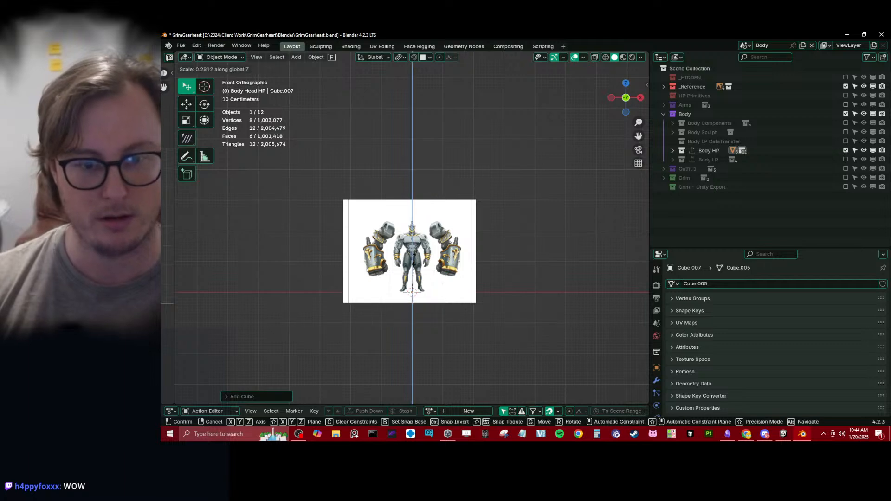
left_click(414, 256)
Scale the flattened cube down and move it to the brow detail above the eye gear on the reference.
scroll(412, 244, "up", 6)
key("s")
left_click(413, 357)
key("g")
left_click(425, 181)
scroll(417, 192, "up", 7)
scroll(442, 192, "up", 4)
key("s")
left_click(437, 172)
key("g")
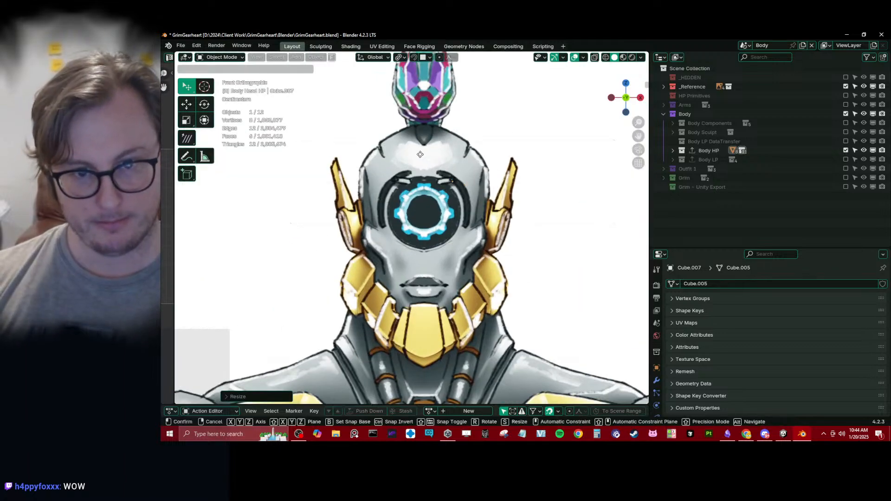
left_click(419, 152)
Shrink the cube to the size of the small brow slot and rotate it to match the slot's tilt.
scroll(437, 144, "up", 3)
key("s")
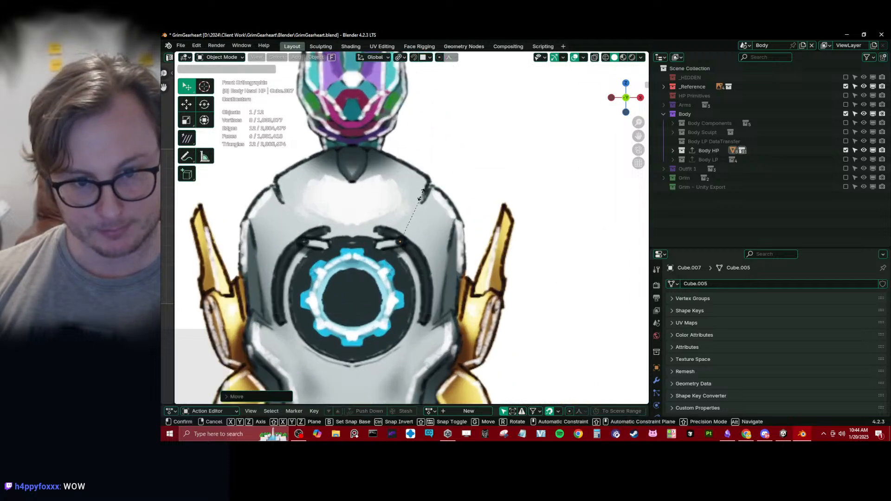
left_click(458, 155)
scroll(455, 168, "up", 5)
key("s")
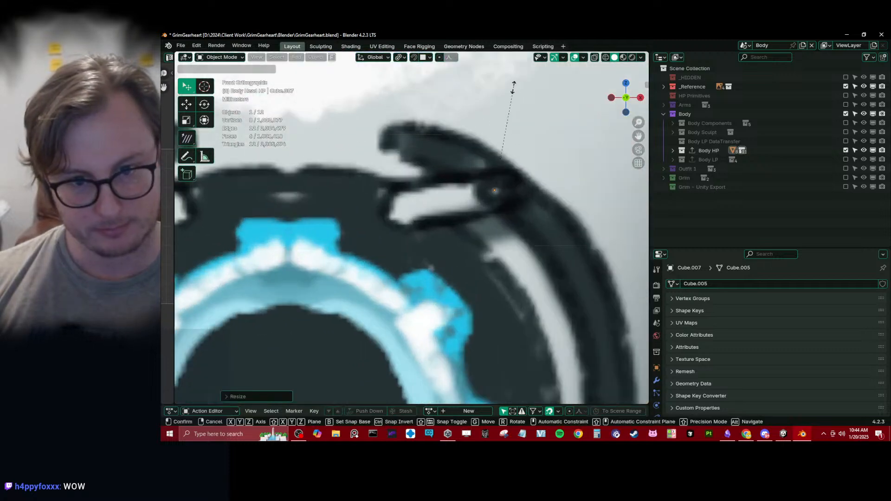
key("r")
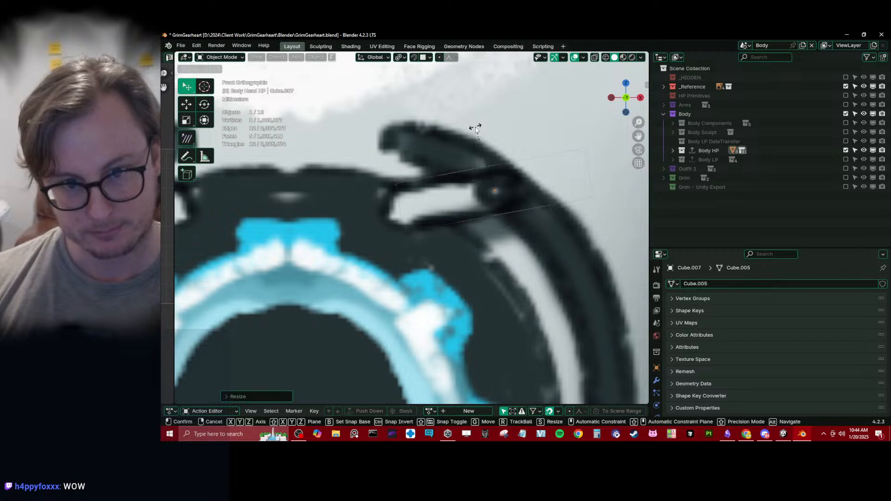
left_click(489, 147)
Set the transform orientation to Local for the tilted cube.
left_click(377, 58)
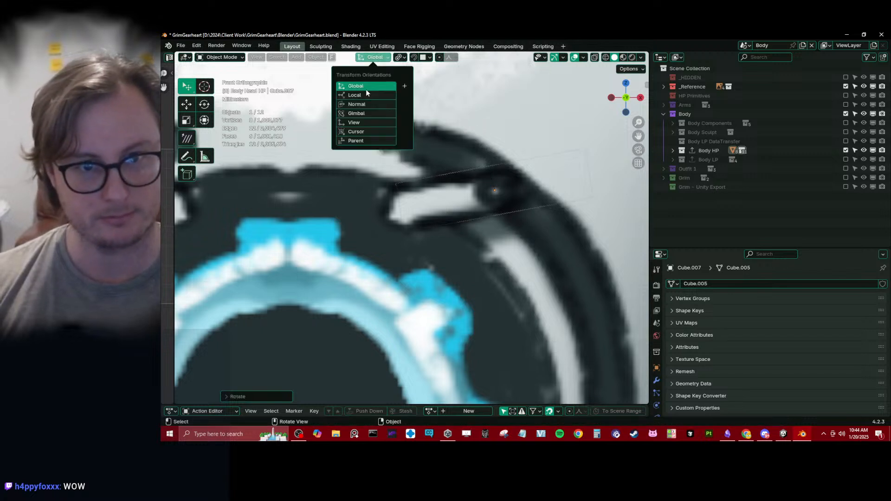
left_click(355, 94)
key("g")
key("z")
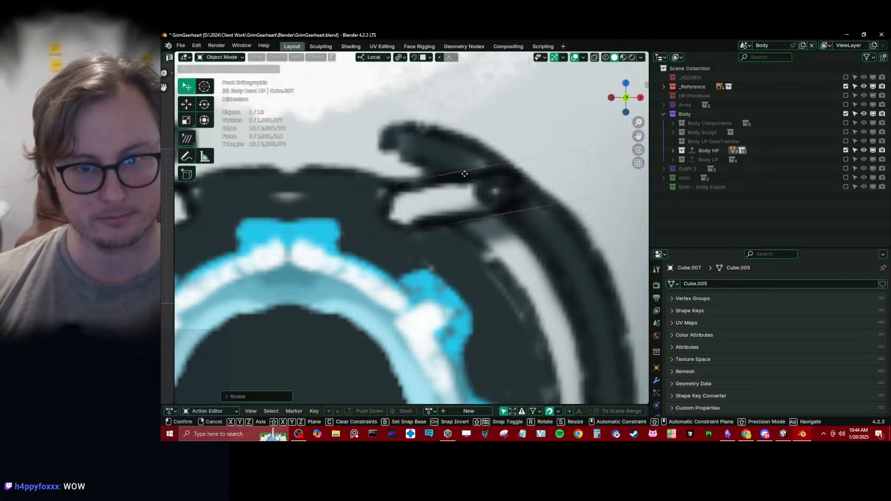
key("Escape")
Enter edit mode on the cube and display the scene in wireframe shading over the reference.
key("Tab")
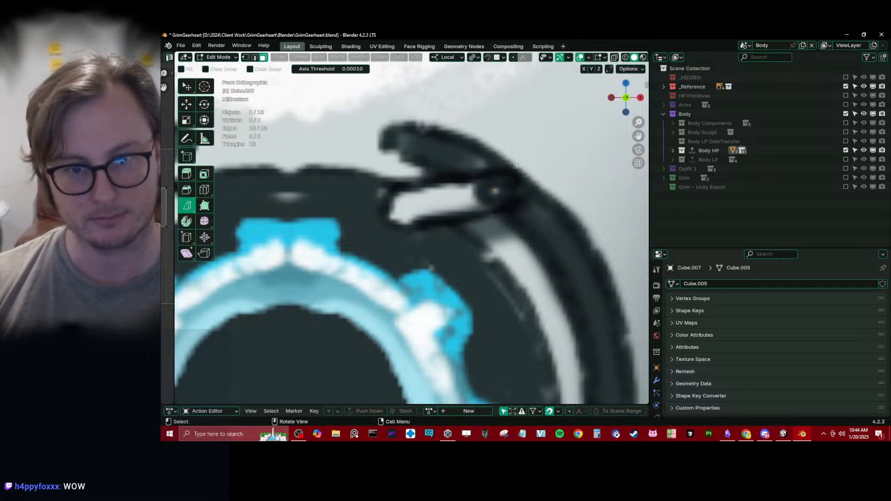
key("KP_Divide")
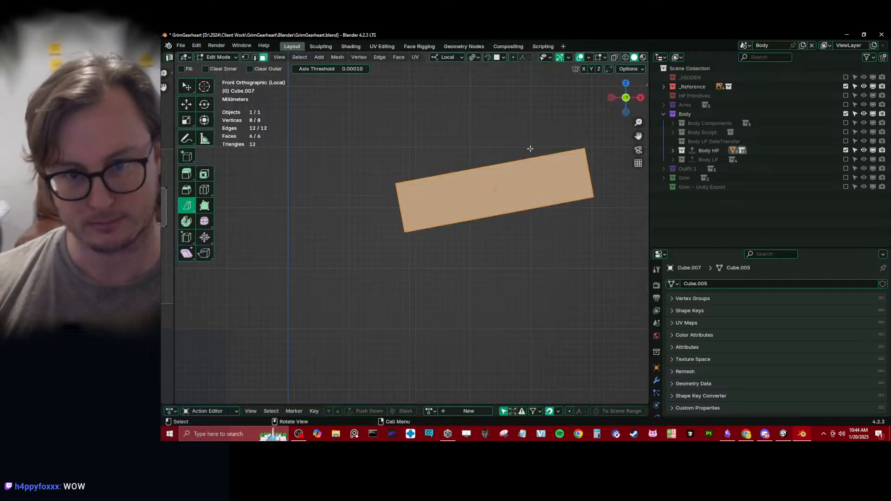
key("period")
left_click(525, 184)
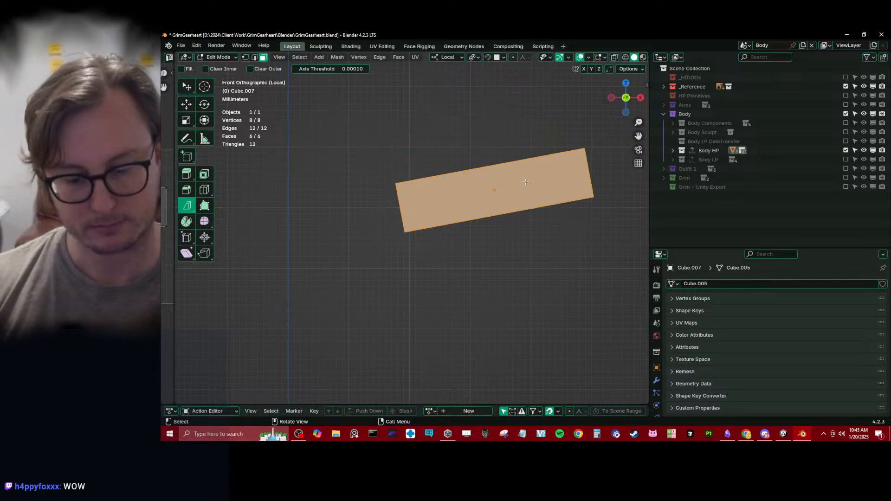
key("KP_Divide")
key("z")
left_click(424, 185)
scroll(523, 151, "down", 2)
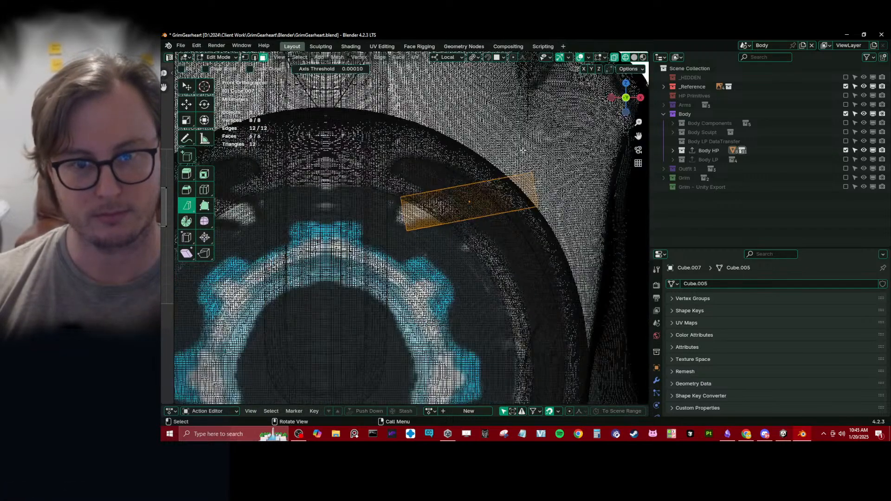
key("s")
key("y")
key("x")
right_click(463, 170)
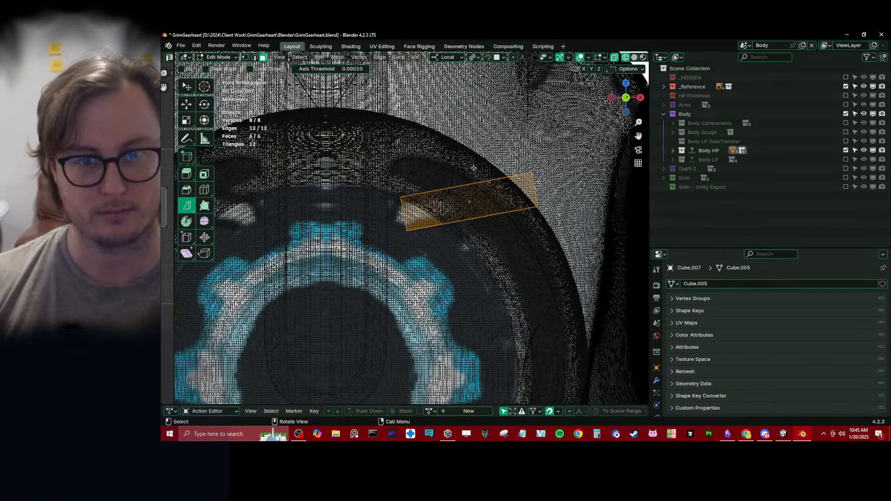
Move the cube's mesh along its local X axis inward over the white brow slot on the reference.
key("g")
key("z")
key("y")
key("x")
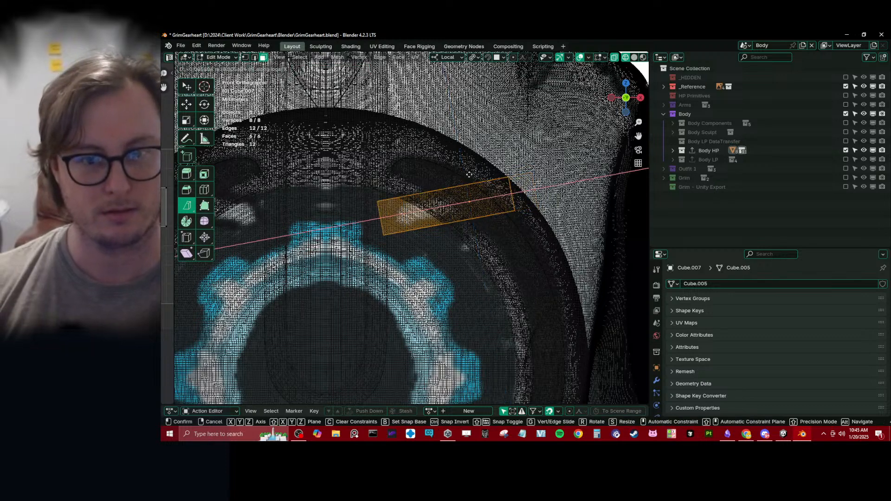
left_click(450, 177)
Shift the cube's inner end along local X so it lines up with the inner end of the brow slot.
scroll(346, 200, "up", 2)
key("z")
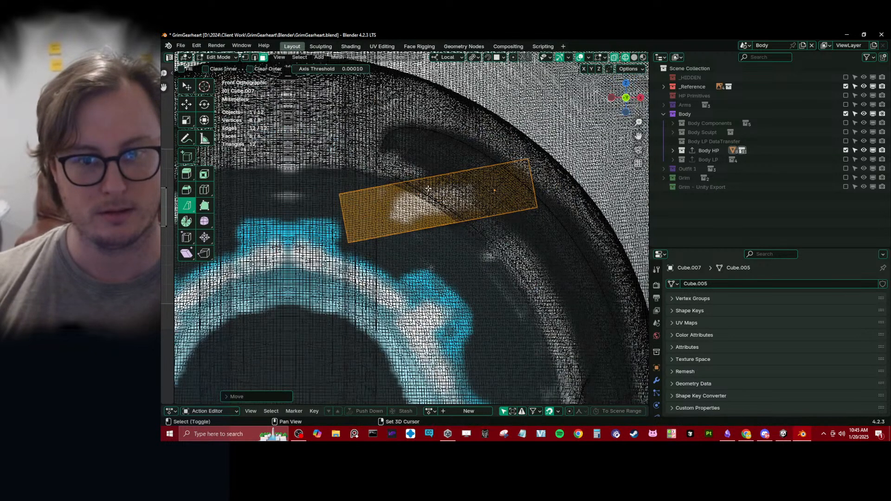
middle_click_drag(427, 188, 411, 238, "shift")
key("z")
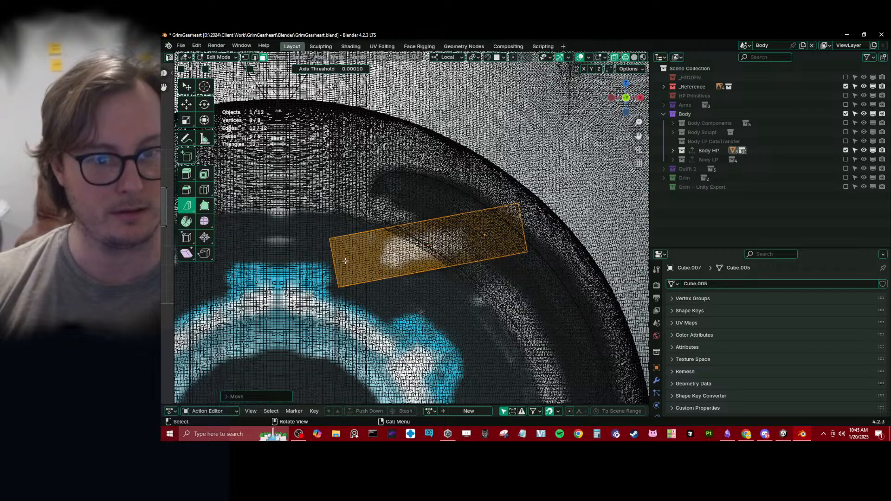
key("b")
left_click_drag(326, 250, 340, 268)
key("g")
key("x")
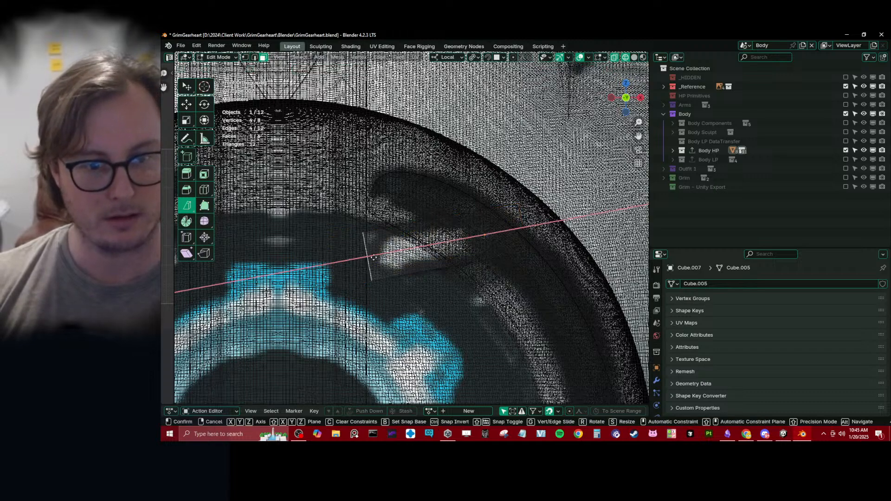
left_click(375, 256)
Move the cube along Y to the front surface of the head and reduce its depth along Y.
middle_click_drag(376, 256, 451, 252)
key("Tab")
scroll(457, 267, "down", 6)
key("g")
key("y")
key("y")
left_click(497, 252)
scroll(389, 231, "up", 6)
key("s")
key("y")
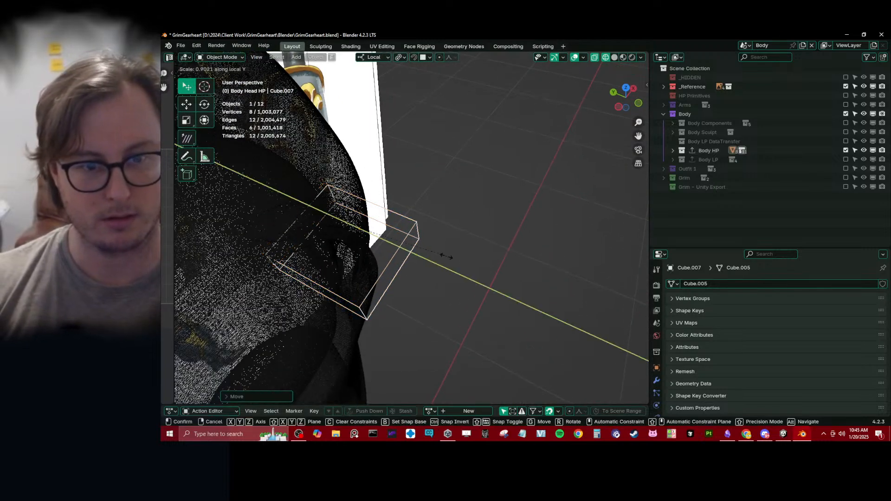
left_click(380, 246)
Return to solid shading, apply the cube's scale, and adjust its Y position against the head.
key("shift+z")
mouse_move(381, 246)
middle_mouse_down()
mouse_move(431, 243)
mouse_move(472, 283)
mouse_move(403, 230)
mouse_move(413, 240)
mouse_move(430, 228)
mouse_move(431, 243)
mouse_move(463, 270)
mouse_move(479, 203)
middle_mouse_up()
key("ctrl+a")
key("s")
key("g")
key("y")
left_click(462, 274)
Add a single centred loop cut to the cube.
key("KP_1")
scroll(427, 227, "down", 6)
scroll(413, 223, "up", 6)
scroll(412, 223, "up", 4)
key("Tab")
key("ctrl+r")
left_click(413, 211)
right_click(412, 212)
Add a Subdivision Surface modifier to the cube.
key("Tab")
key("q")
left_click(431, 247)
key("Tab")
Try to bevel the cube's edge loop and add another loop cut.
key("ctrl+b")
left_click(499, 175)
middle_click_drag(500, 175, 432, 153)
key("ctrl+r")
left_click(436, 199)
right_click(436, 199)
middle_click_drag(436, 199, 489, 201)
key("ctrl+z")
key("ctrl+z")
Dissolve the existing edge loop and add three evenly spaced loop cuts along the cube's length.
key("Tab")
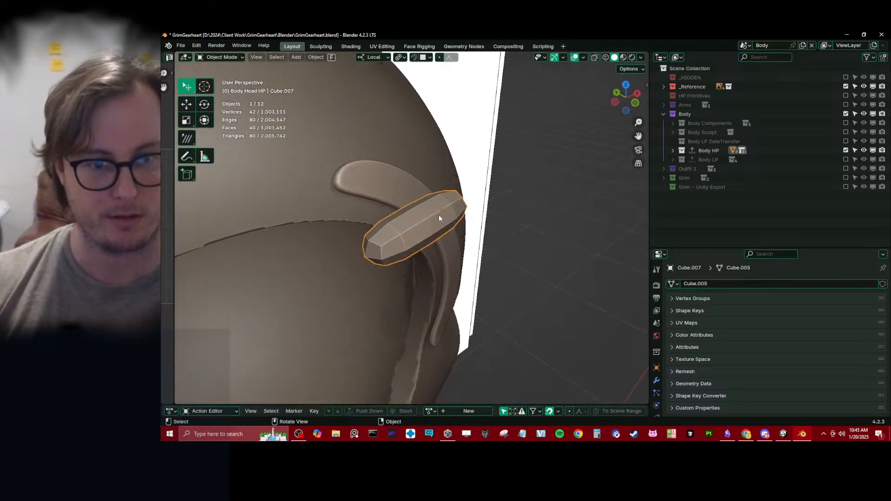
key("Tab")
key("x")
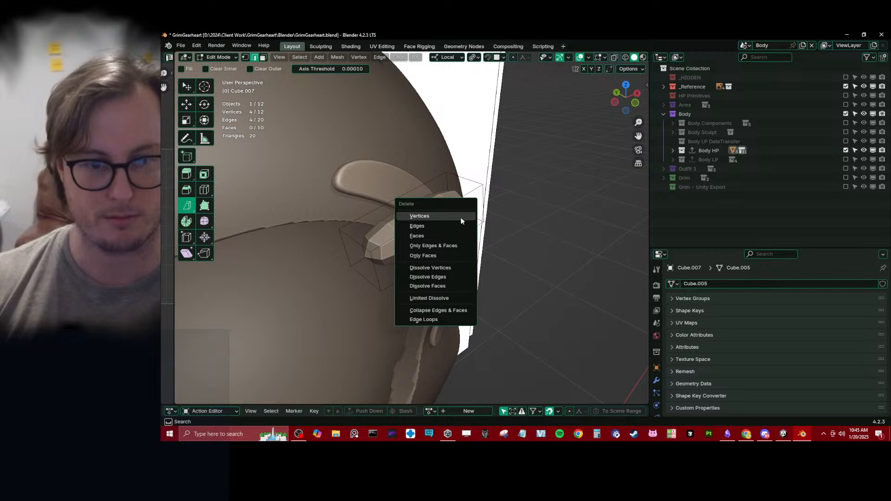
left_click(439, 277)
key("ctrl+r")
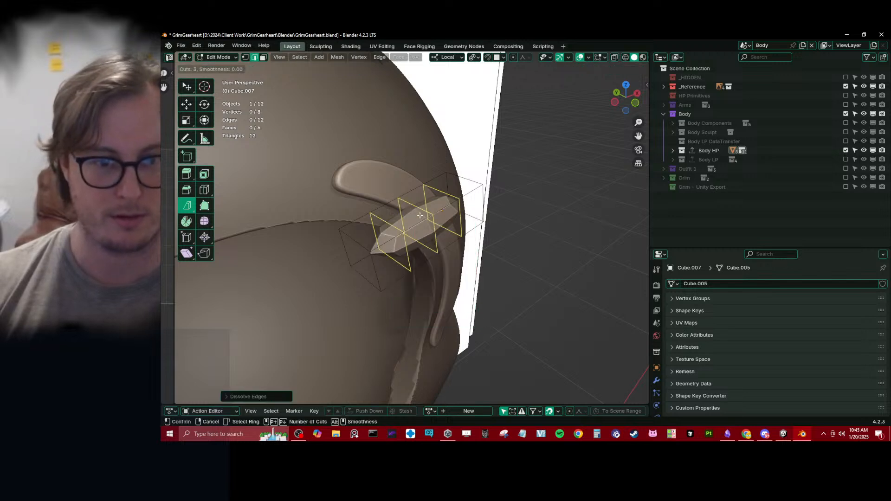
left_click(421, 215)
right_click(420, 215)
Select all faces on the cube's front and back sides and reduce the selection to their boundary loops.
middle_click_drag(458, 210, 493, 208)
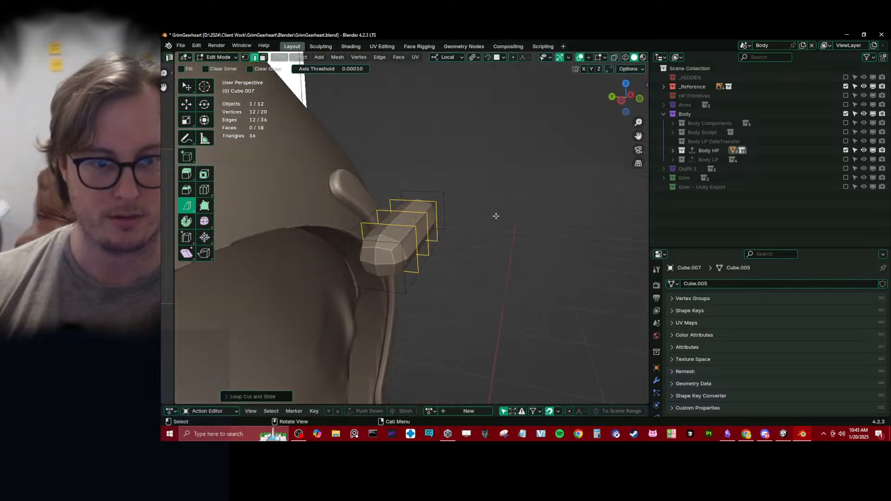
left_click(263, 58)
middle_click_drag(385, 260, 403, 264)
middle_click_drag(453, 223, 461, 199)
left_click(470, 215, "ctrl")
left_click(338, 274, "shift")
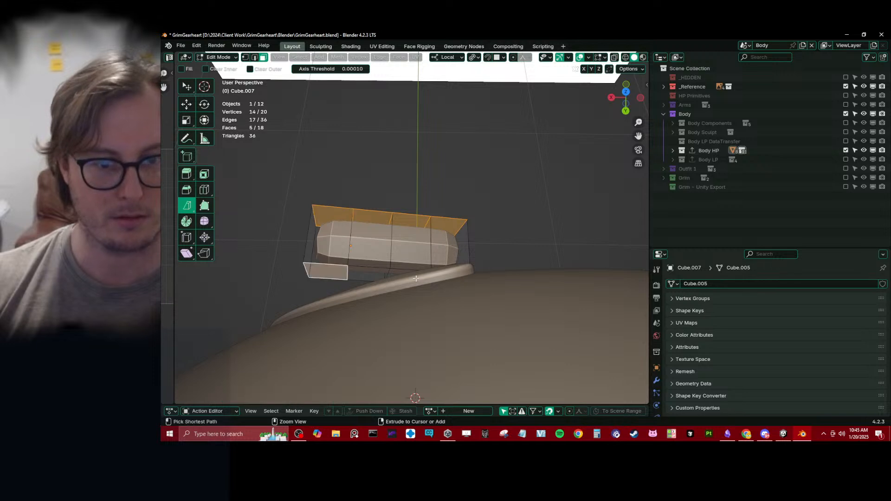
left_click(442, 278, "ctrl")
middle_click_drag(371, 270, 487, 248)
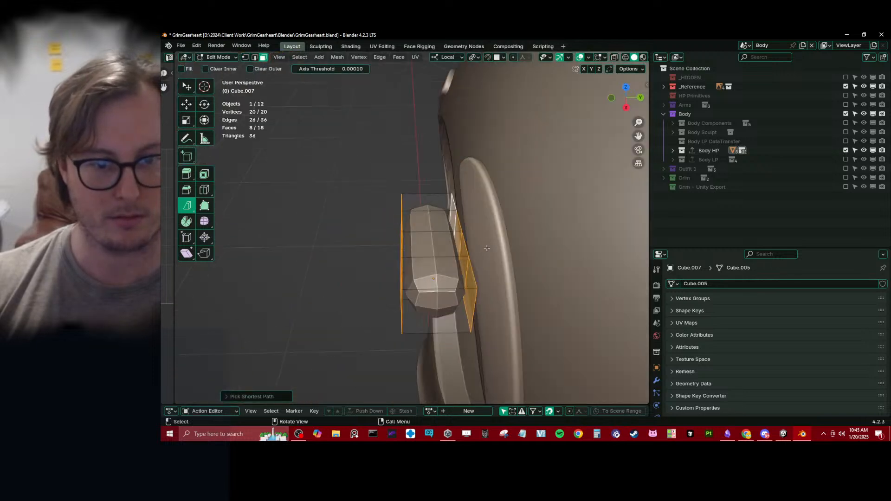
left_click(299, 58)
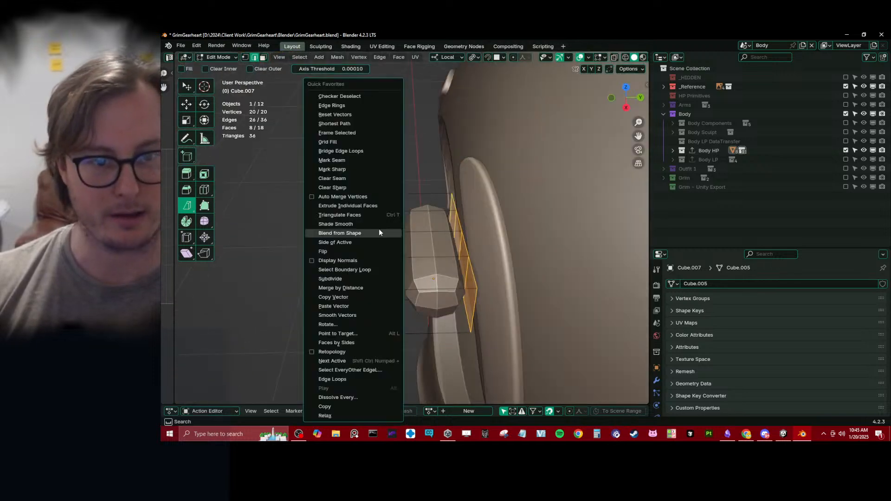
left_click(377, 270)
Set the mean crease of the front and back boundary edges to 1.00.
key("n")
middle_click_drag(327, 255, 429, 231)
left_click_drag(537, 187, 613, 178)
key("Tab")
middle_click_drag(342, 257, 402, 263)
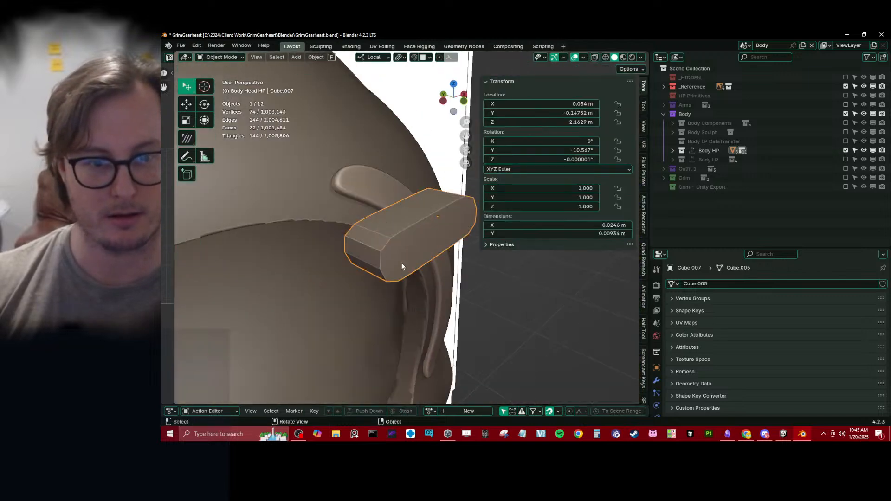
Set the Subdivision modifier's viewport level to 2 and shade the slot piece smooth.
left_click(657, 381)
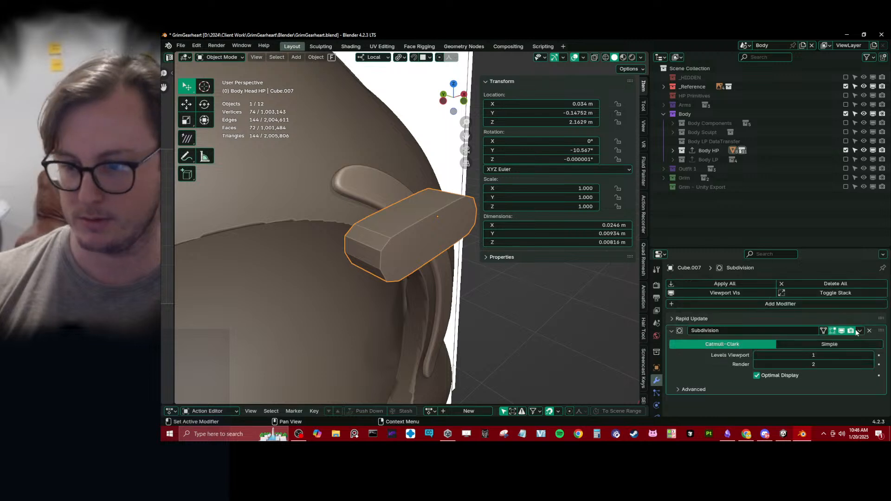
middle_click_drag(429, 261, 433, 236)
right_click(433, 236)
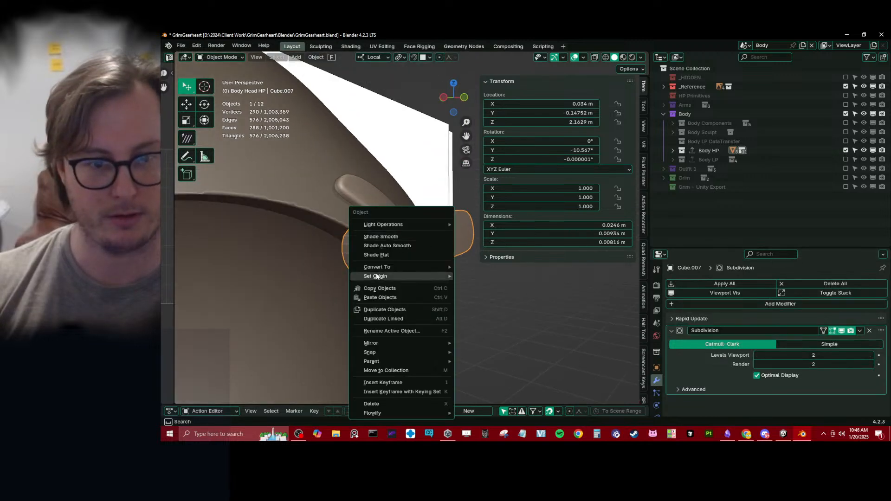
left_click(429, 237)
Reduce the slot piece's depth along local Y and move it along Y to sit against the head.
middle_click_drag(399, 181, 457, 253)
key("s")
key("y")
key("y")
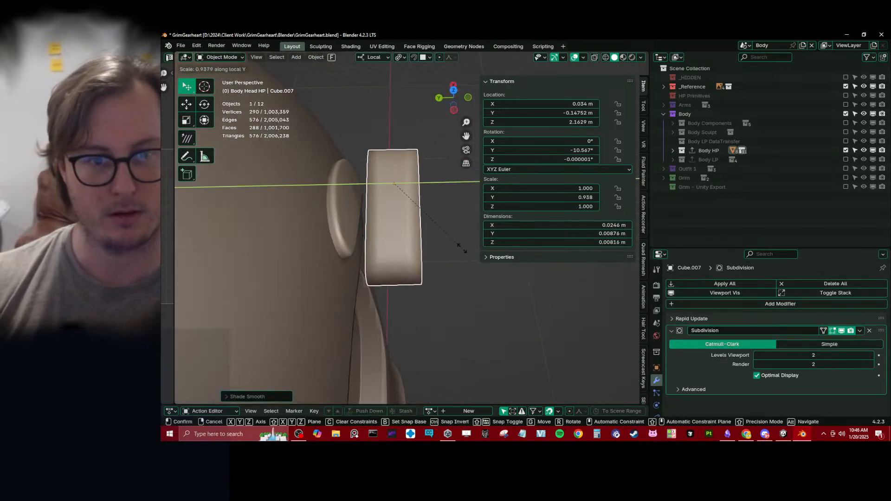
left_click(417, 235)
key("g")
key("y")
left_click(414, 231)
Apply the slot piece's scale.
middle_click_drag(414, 231, 398, 245)
key("ctrl+a")
left_click(363, 205)
Scale the slot piece's mesh down along local Z to match the slot's height on the front reference.
key("Tab")
key("KP_1")
key("KP_Decimal")
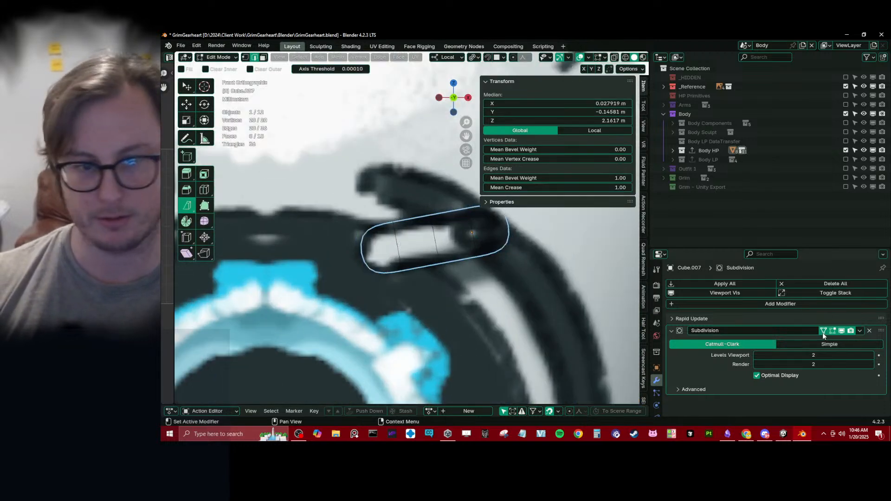
scroll(415, 248, "up", 3)
key("s")
key("z")
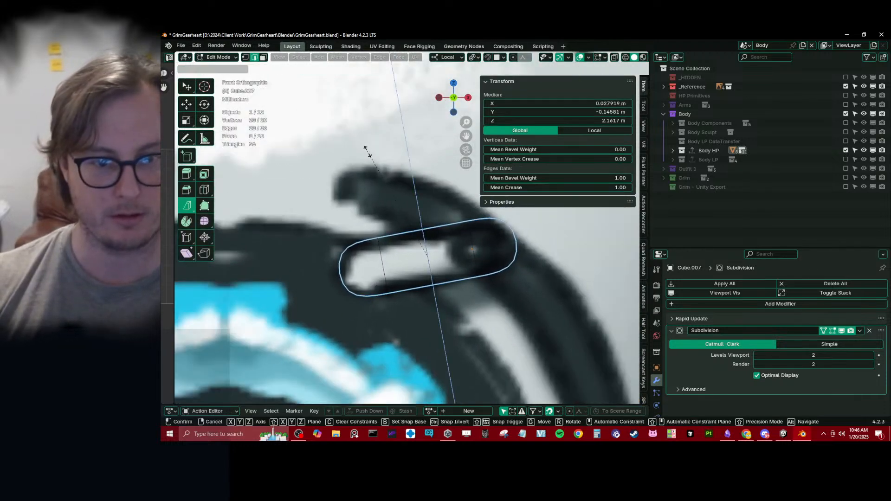
left_click(377, 168)
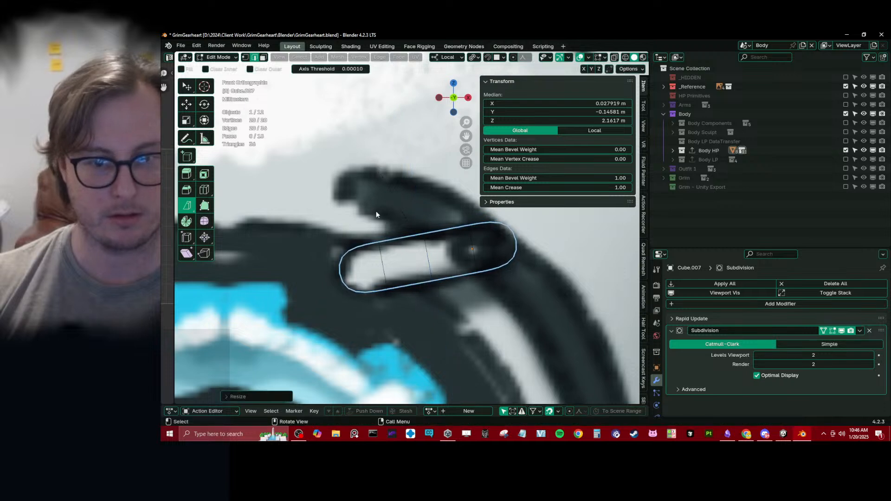
Shorten the slot piece's mesh along local X and nudge it inward to fit the slot outline on the reference.
key("Tab")
scroll(371, 223, "down", 4)
key("z")
scroll(385, 225, "down", 2)
key("Tab")
scroll(395, 223, "up", 3)
scroll(395, 223, "up", 3)
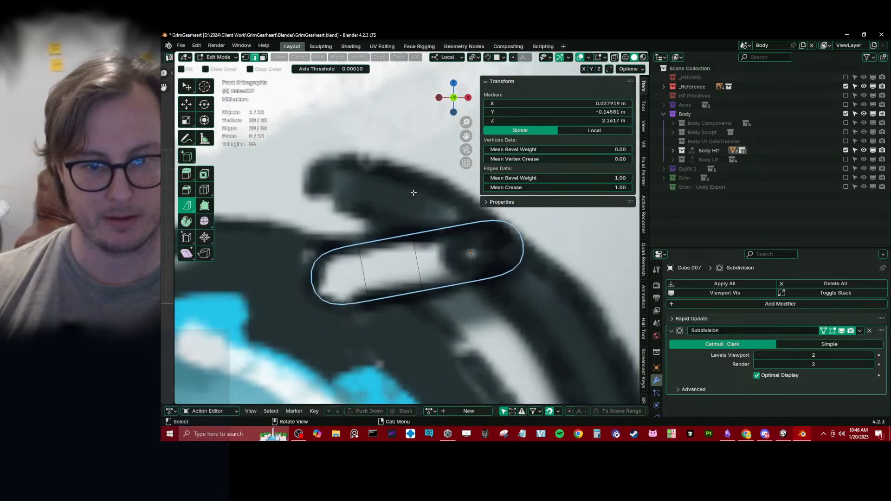
key("s")
key("z")
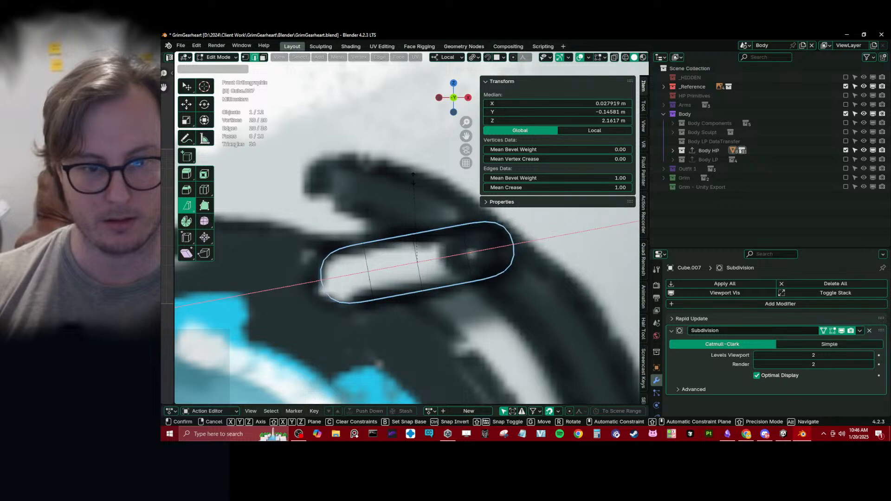
left_click(413, 179)
key("g")
left_click(395, 188)
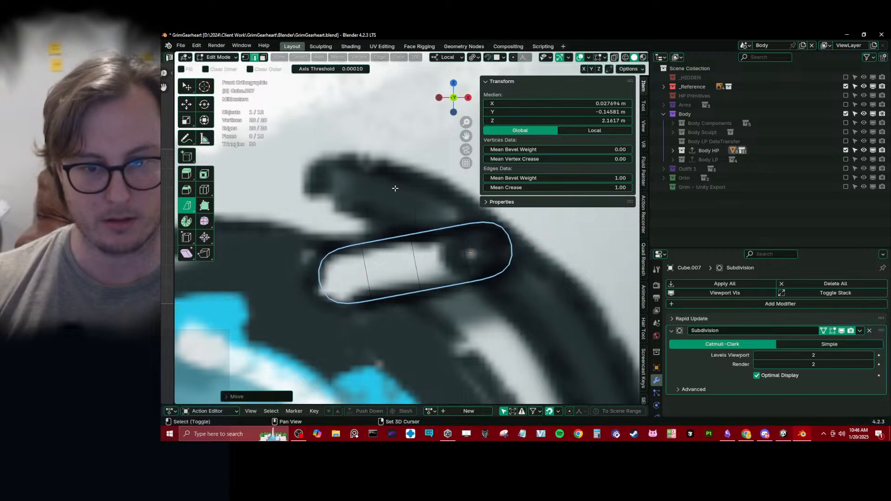
Add an X-axis Mirror modifier to the slot piece with Merge off and _MIRROR_Main as the mirror object.
key("Tab")
scroll(425, 221, "down", 8)
key("z")
mouse_move(388, 251)
middle_mouse_down()
mouse_move(472, 282)
mouse_move(447, 305)
mouse_move(387, 273)
mouse_move(394, 277)
mouse_move(445, 193)
mouse_move(391, 203)
mouse_move(472, 235)
middle_mouse_up()
key("n")
key("q")
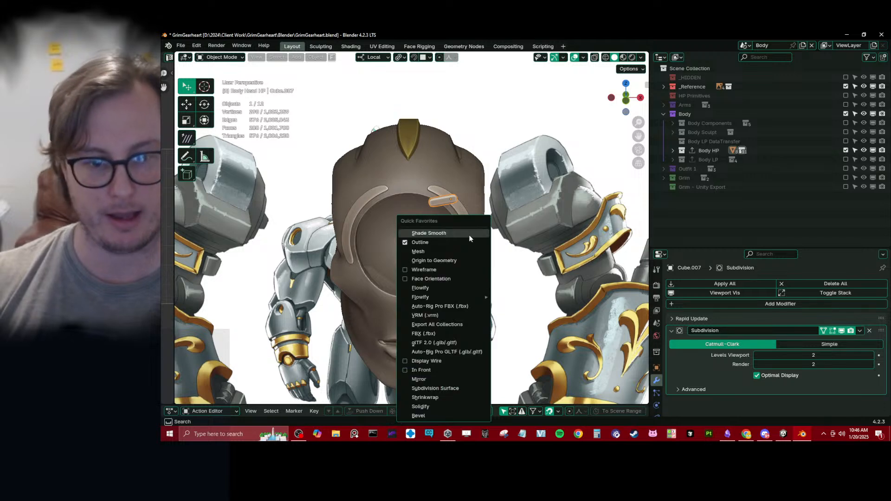
left_click(425, 379)
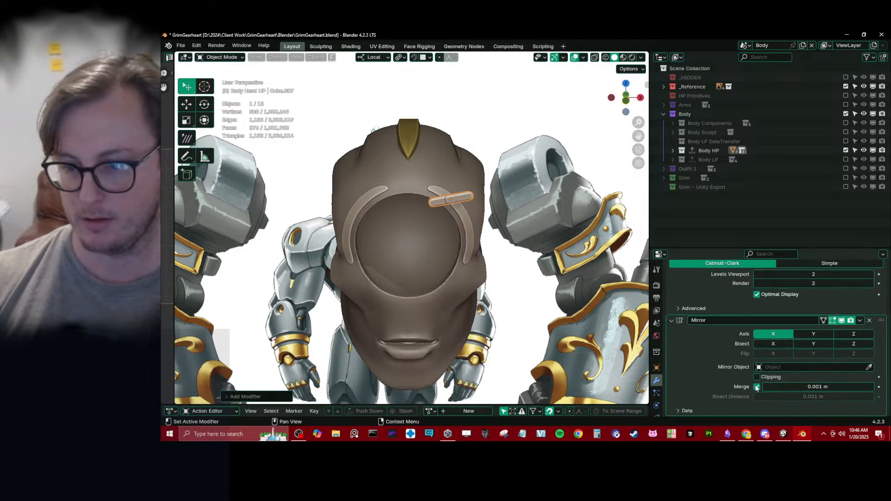
left_click(781, 367)
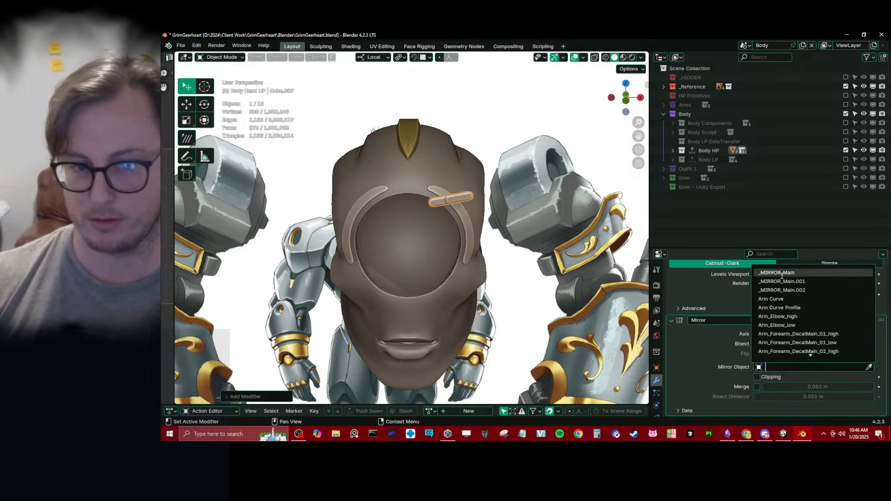
left_click(782, 274)
Examine the mirrored brow slot pieces on the head from several angles.
scroll(418, 219, "up", 4)
middle_click_drag(417, 218, 482, 192)
left_click(530, 227)
middle_click_drag(530, 226, 417, 187)
left_click(460, 171)
scroll(449, 251, "up", 4)
scroll(391, 212, "down", 3)
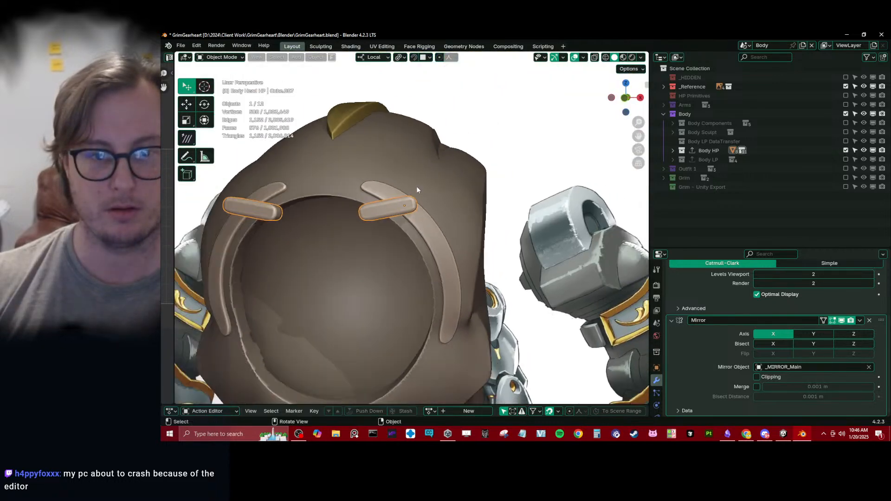
scroll(417, 187, "down", 4)
middle_click_drag(448, 244, 387, 148)
scroll(446, 160, "up", 4)
scroll(439, 166, "up", 4)
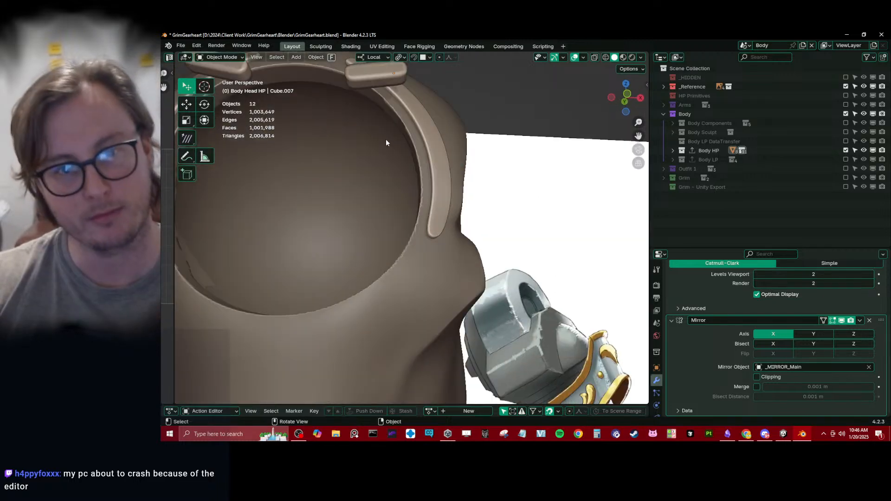
middle_click_drag(383, 117, 442, 227, "shift")
scroll(442, 228, "up", 1)
Snap the 3D cursor to the slot piece and add an 8-vertex mesh circle there.
left_click(452, 181)
middle_click_drag(504, 194, 463, 239, "shift")
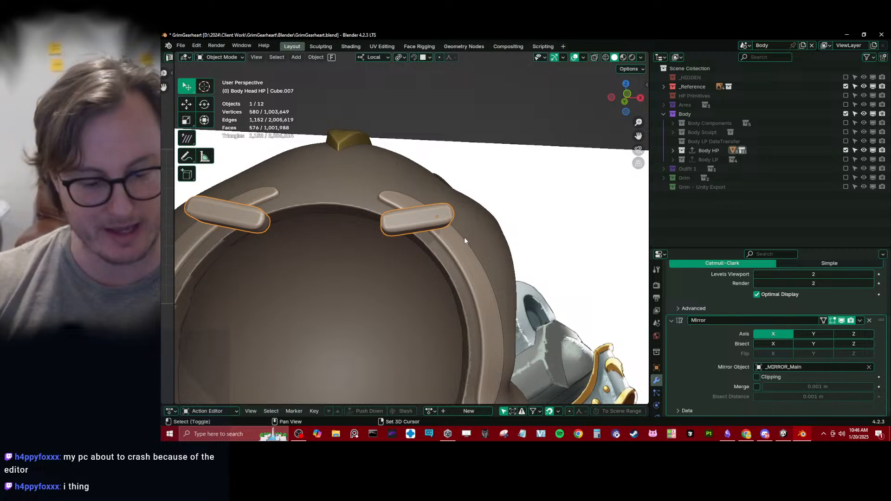
key("shift+s")
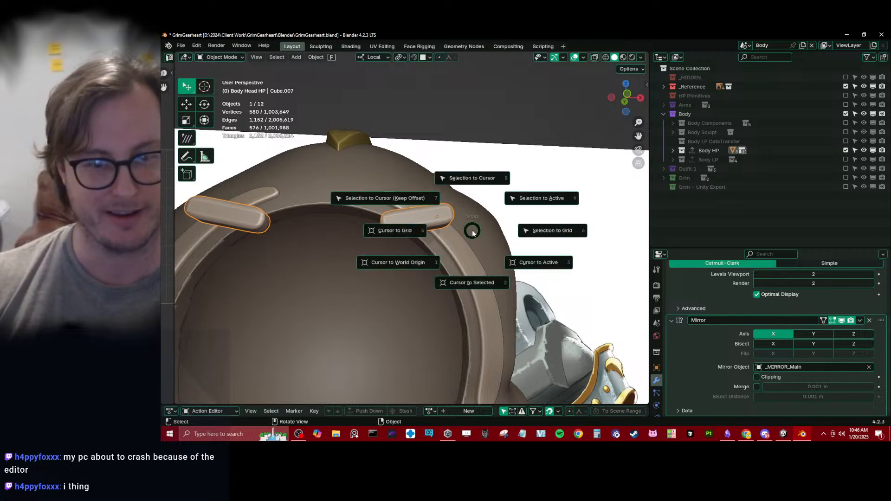
left_click(473, 277)
key("shift+a")
mouse_move(497, 225)
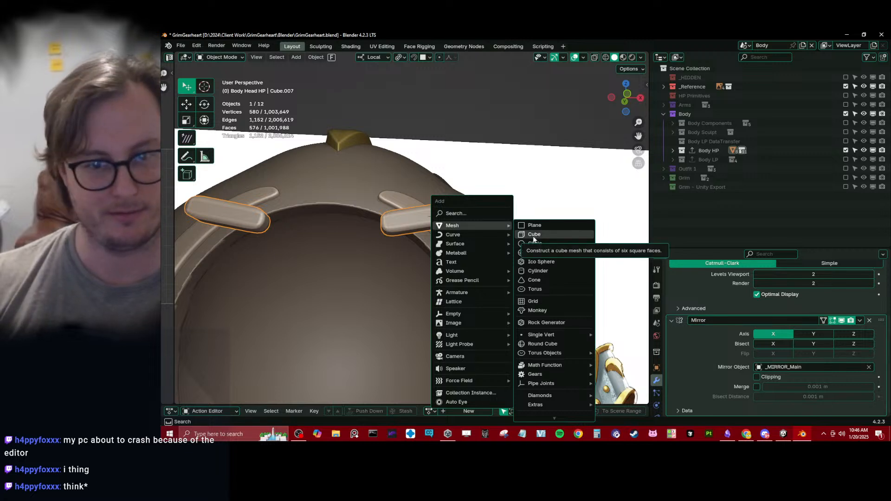
left_click(535, 245)
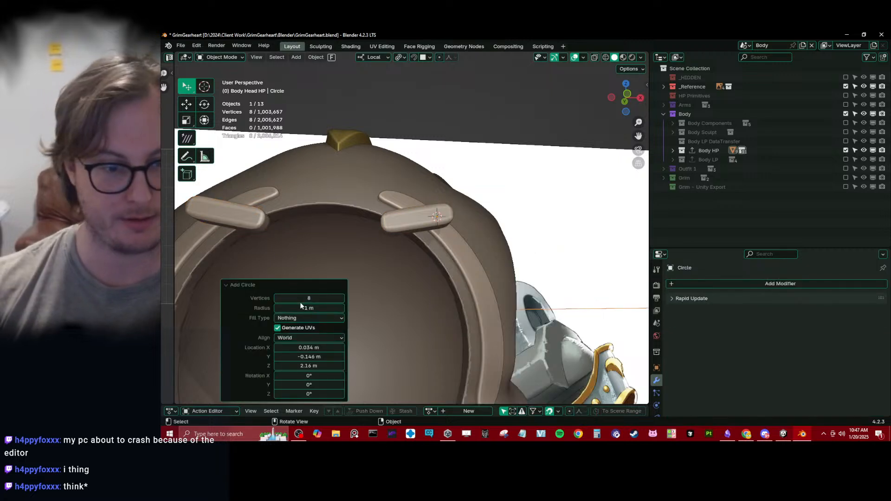
left_click(225, 286)
Rotate the circle 90° about X and scale it down to roughly the size of the slot piece.
type("rx90")
key("Return")
type("s.1")
key("Return")
type("s.5")
key("Return")
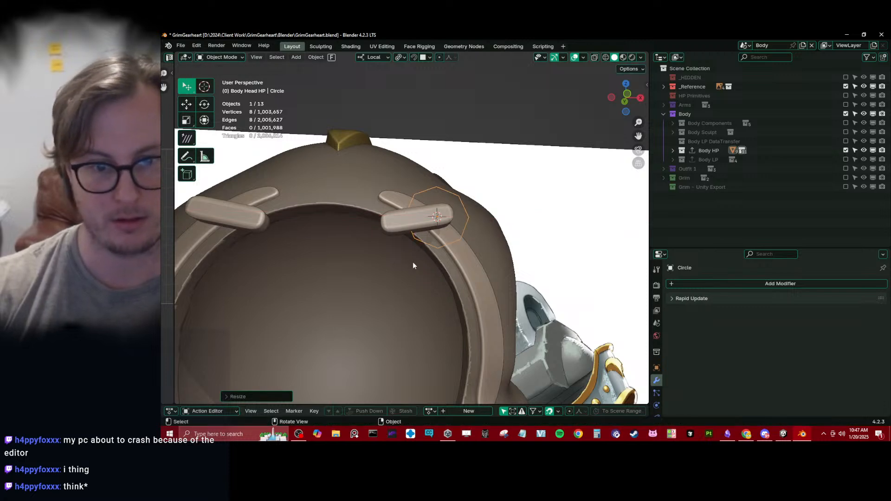
Scale the circle down further over the slot piece's outer end.
scroll(410, 257, "up", 4)
middle_click_drag(569, 171, 492, 185)
key("s")
left_click(451, 223)
Compare the circle's size and position with the front reference artwork and the slot piece.
middle_click_drag(450, 237, 405, 170)
scroll(399, 219, "down", 5)
key("KP_1")
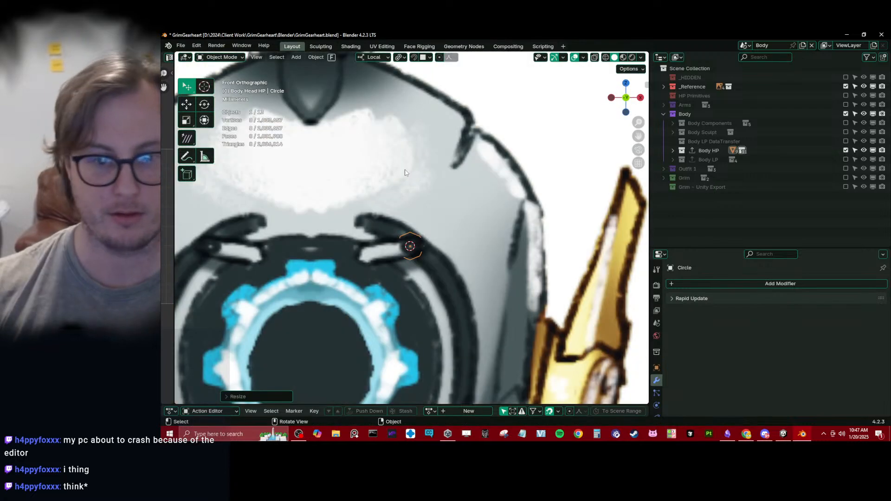
scroll(410, 253, "up", 8)
middle_click_drag(408, 293, 411, 235, "shift")
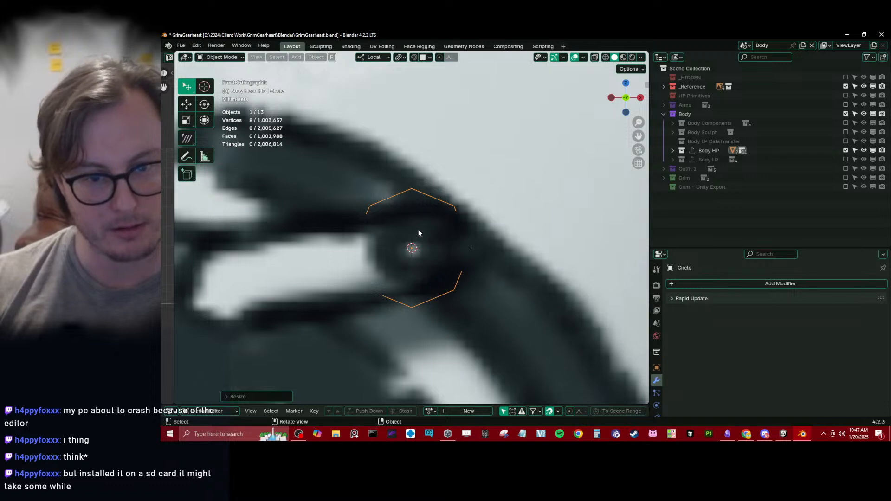
scroll(417, 232, "down", 6)
key("z")
left_click(437, 238)
middle_click_drag(446, 233, 506, 291)
scroll(483, 283, "up", 4)
mouse_move(425, 263)
middle_mouse_down()
mouse_move(448, 234)
mouse_move(448, 211)
mouse_move(466, 199)
middle_mouse_up()
Add a Subdivision Surface modifier to the circle and move it along local Z to just in front of the slot piece.
key("q")
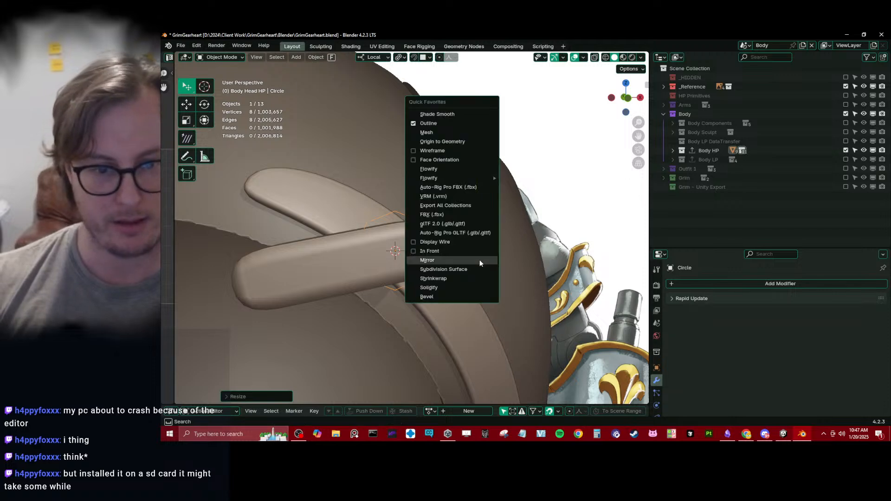
left_click(470, 270)
middle_click_drag(404, 226, 400, 187)
key("g")
key("z")
left_click(441, 278)
Resize the circle to fit the slot piece's rounded end and fill it with a face.
key("s")
left_click(446, 220)
key("Tab")
middle_click_drag(445, 221, 475, 265)
key("f")
key("Tab")
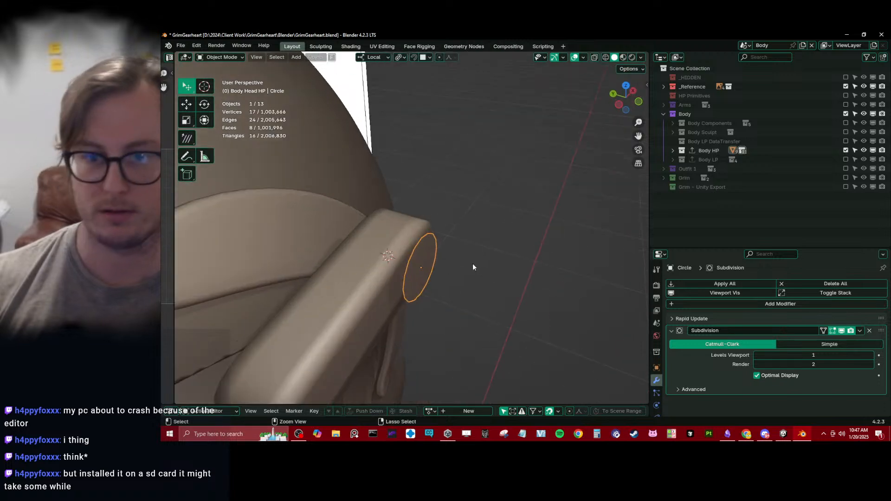
Apply the disc's scale, scale it to 0.932 and save the file.
key("ctrl+a")
left_click(473, 267)
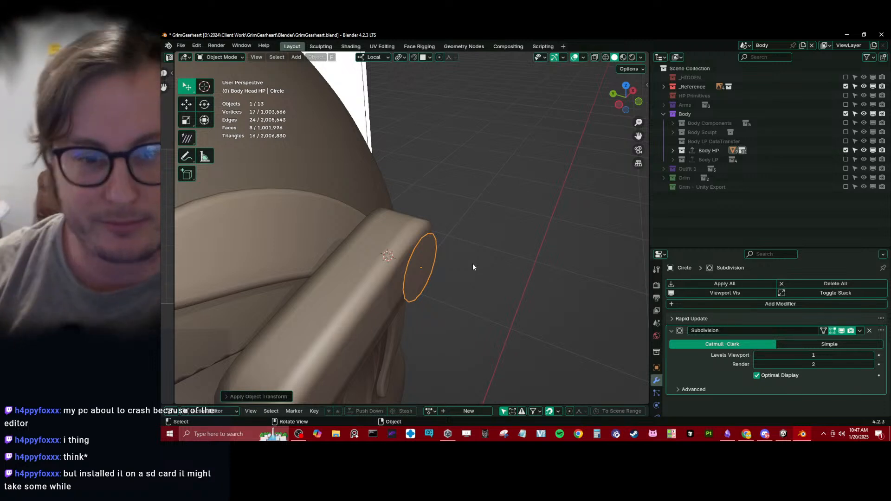
middle_click_drag(456, 214, 451, 233)
key("s")
left_click(448, 136)
key("ctrl+s")
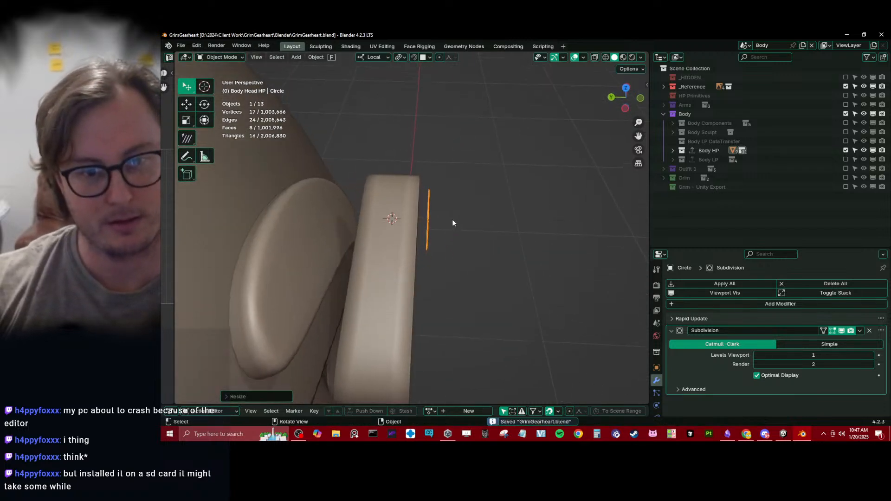
Extrude the disc about 0.0137 m back through the slot piece to form a cylinder.
key("Tab")
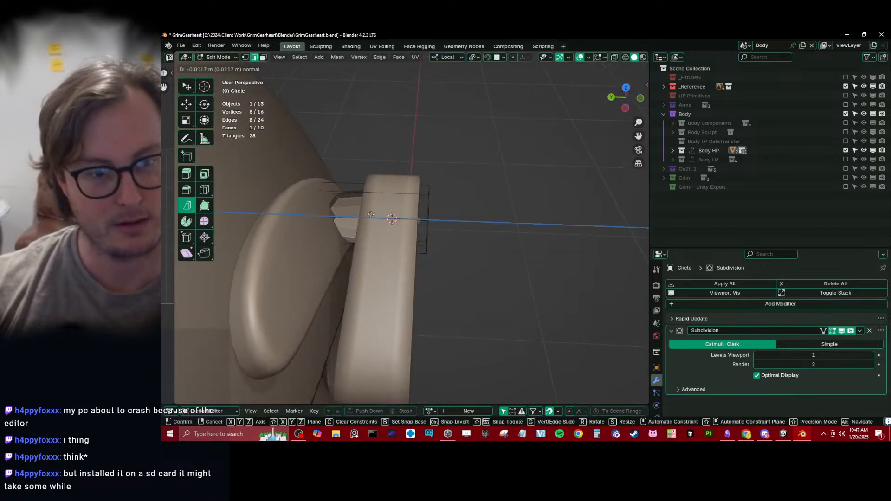
left_click(392, 211)
middle_click_drag(392, 211, 331, 185)
Set the Mean Crease of both cap faces' edges on the cylinder to 1.00.
left_click(264, 58)
left_click(455, 254, "shift")
key("n")
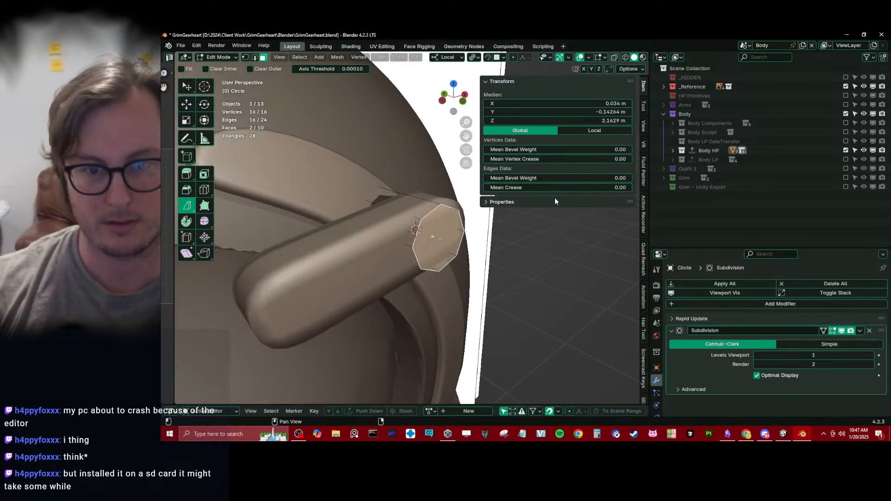
left_click_drag(556, 187, 608, 188)
Recalculate the normals of the whole cylinder mesh to face outward.
mouse_move(436, 249)
middle_mouse_down()
mouse_move(453, 274)
mouse_move(428, 236)
middle_mouse_up()
right_click(428, 236)
key("a")
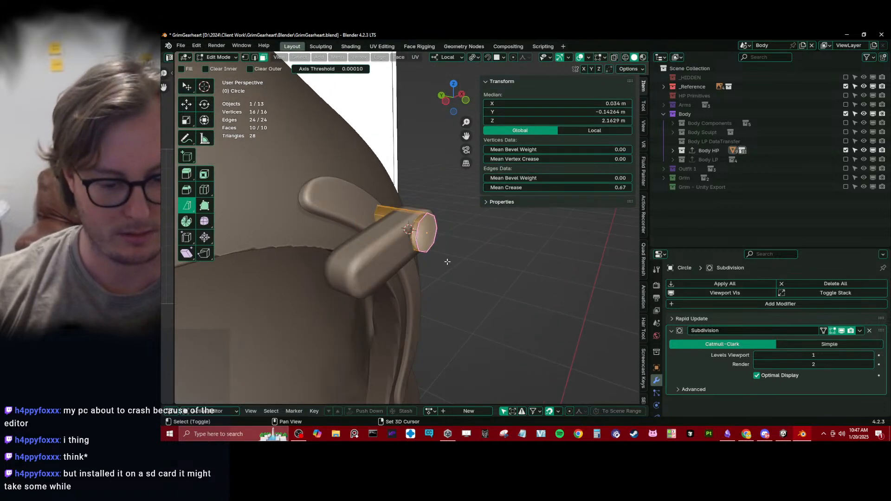
key("shift+n")
key("Tab")
Set the Mean Bevel Weight of both cap faces' edges on the cylinder to 1.00.
left_click(462, 269)
middle_click_drag(462, 268, 389, 302)
scroll(398, 259, "down", 6)
scroll(392, 300, "up", 6)
left_click(424, 245)
middle_click_drag(424, 251, 447, 249)
scroll(394, 280, "up", 1)
key("Tab")
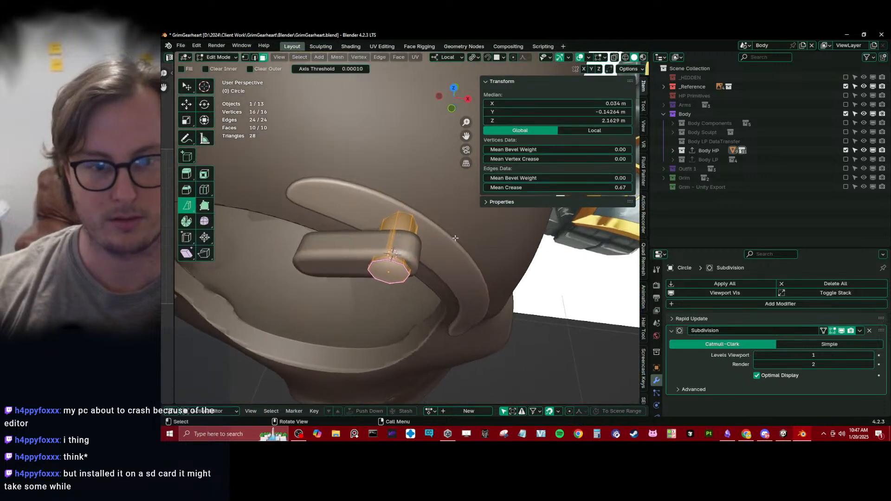
left_click(396, 225, "alt+shift")
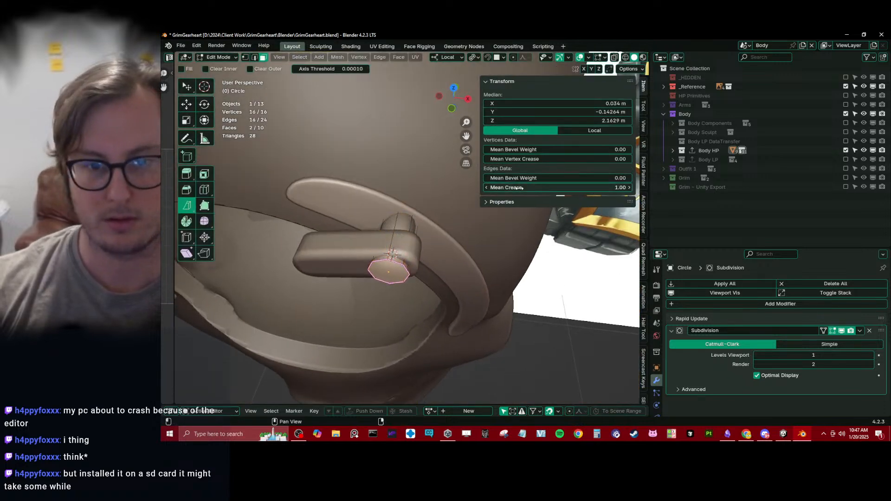
left_click_drag(558, 178, 622, 178)
key("Tab")
Copy the eyebrow frame's Bevel modifier to the cylinder and the slot piece.
middle_click_drag(447, 278, 485, 222)
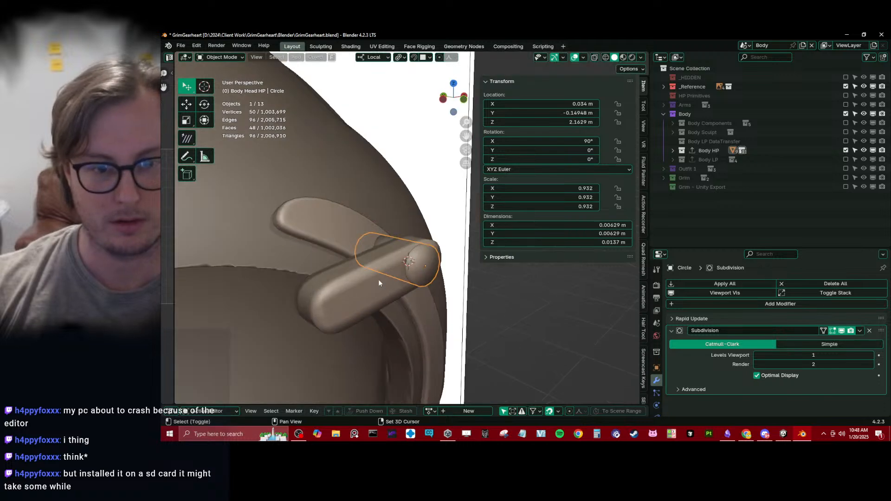
left_click(380, 281, "shift")
scroll(403, 280, "down", 5)
middle_click_drag(403, 280, 400, 310)
scroll(393, 291, "down", 4)
scroll(400, 310, "up", 3)
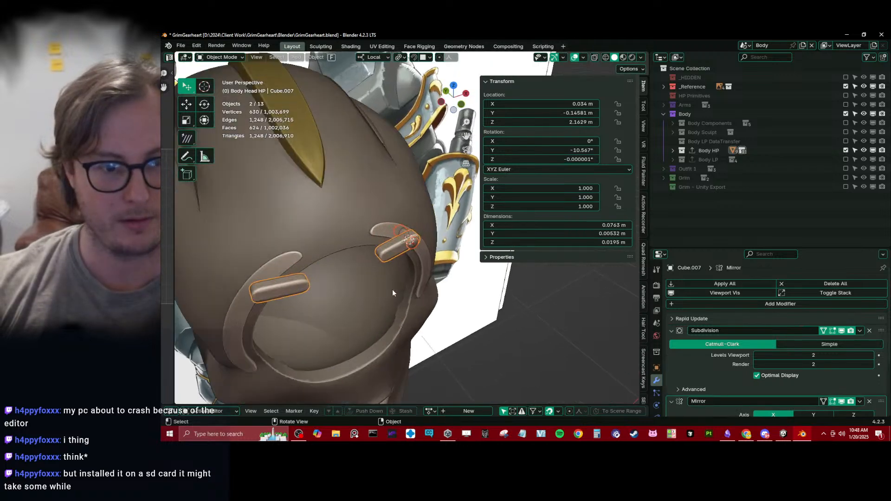
left_click(385, 231, "shift")
left_click(861, 314)
left_click(842, 341)
scroll(420, 307, "up", 4)
middle_click_drag(420, 308, 377, 270)
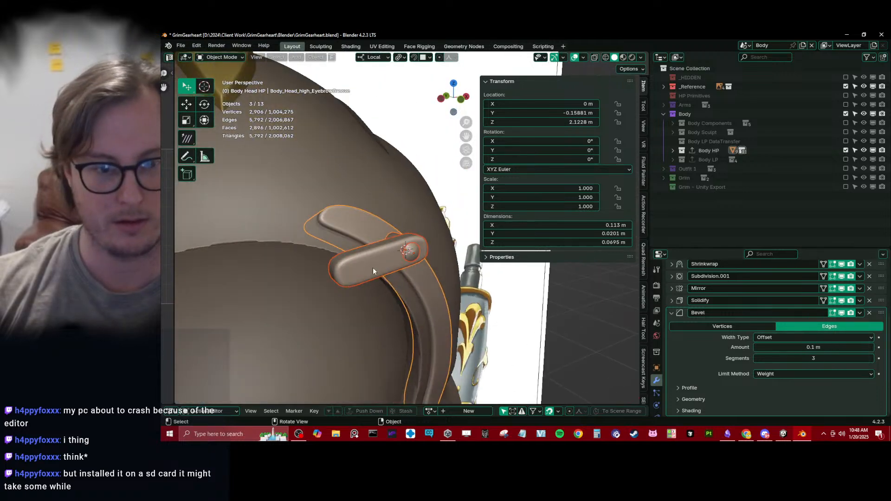
Set the Bevel width type to Percent on the slot piece and the cylinder.
left_click(372, 266)
scroll(717, 381, "down", 8)
left_click(776, 339)
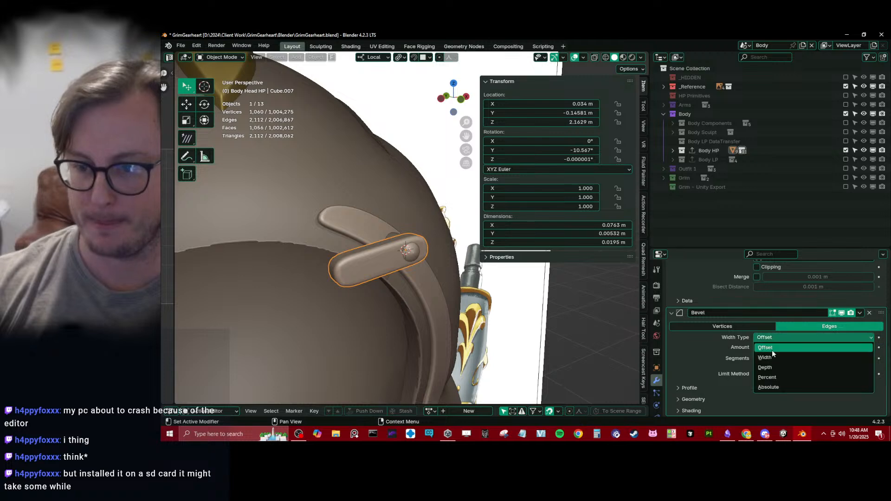
left_click(767, 377)
scroll(353, 302, "up", 3)
middle_click_drag(353, 302, 378, 274)
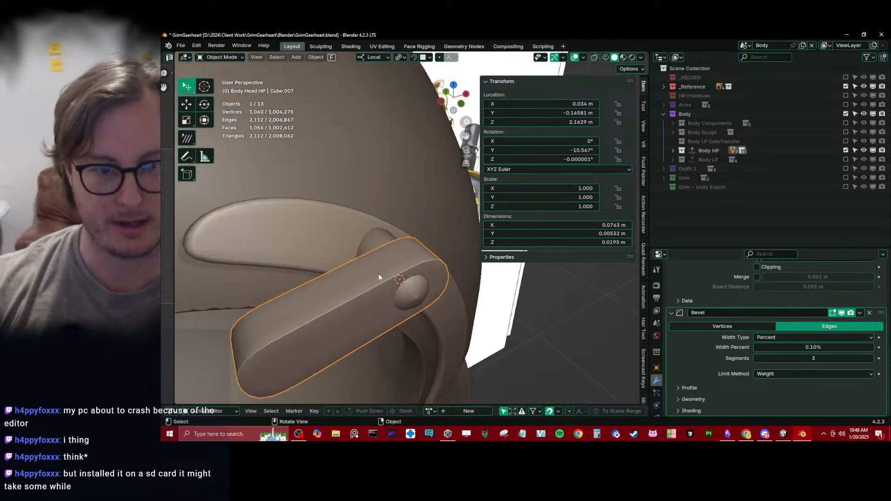
left_click(380, 243)
left_click(812, 337)
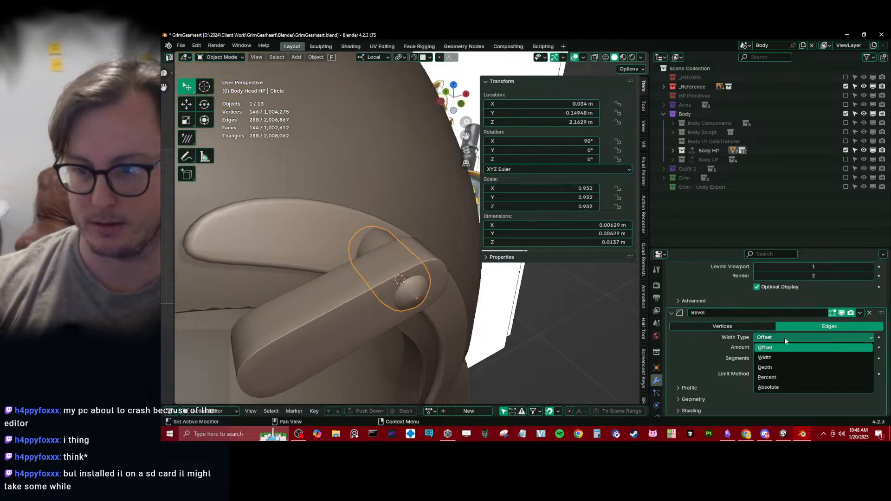
left_click(768, 377)
Set the cylinder's Bevel width to about 7.71% and its viewport subdivision level to 3.
middle_click_drag(381, 335, 396, 325)
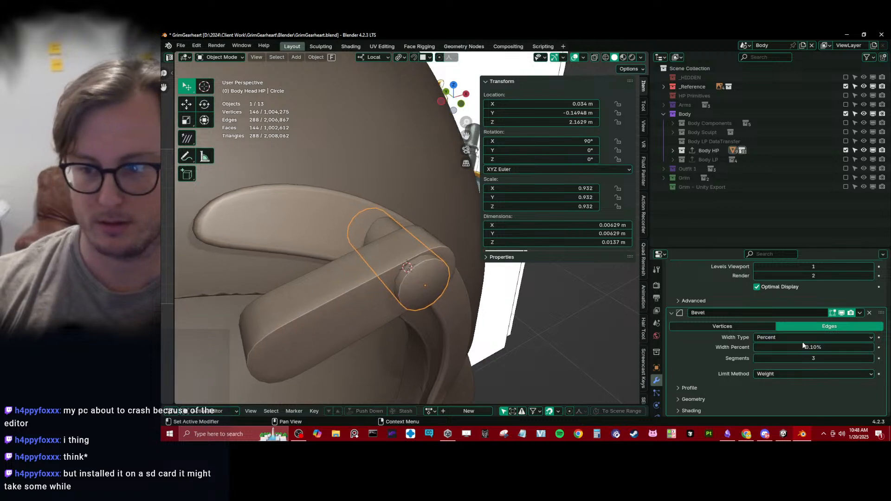
left_click_drag(801, 347, 834, 347)
scroll(751, 329, "up", 4)
left_click(872, 338)
left_click(872, 338)
Set the pivot to Individual Origins and inset both cap faces of the cylinder by about 0.0008 m.
middle_click_drag(406, 303, 417, 281)
key("Tab")
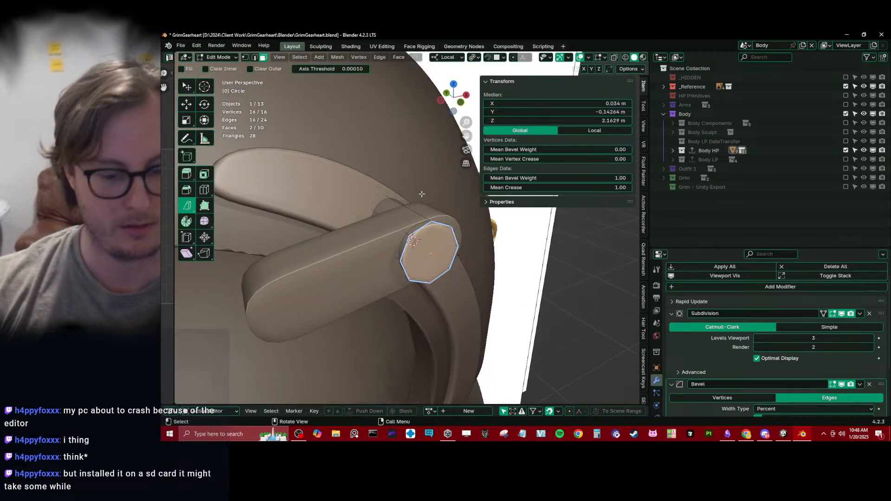
key("period")
left_click(423, 249)
key("i")
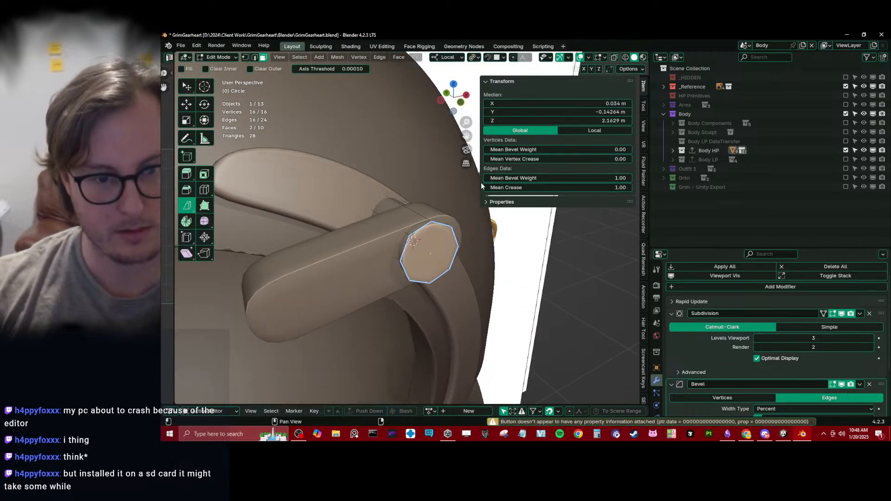
key("i")
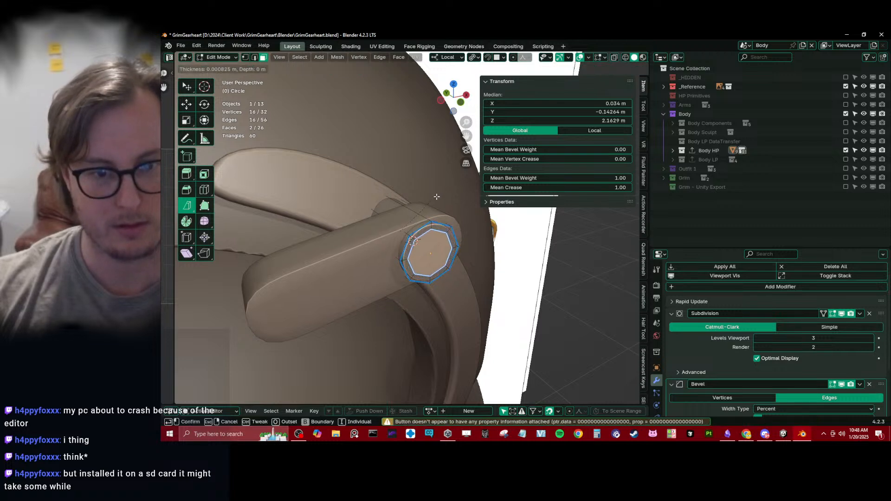
left_click(436, 197)
Set the Mean Bevel Weight and Mean Crease of the inset faces' edges to 0.00.
left_click_drag(580, 178, 488, 178)
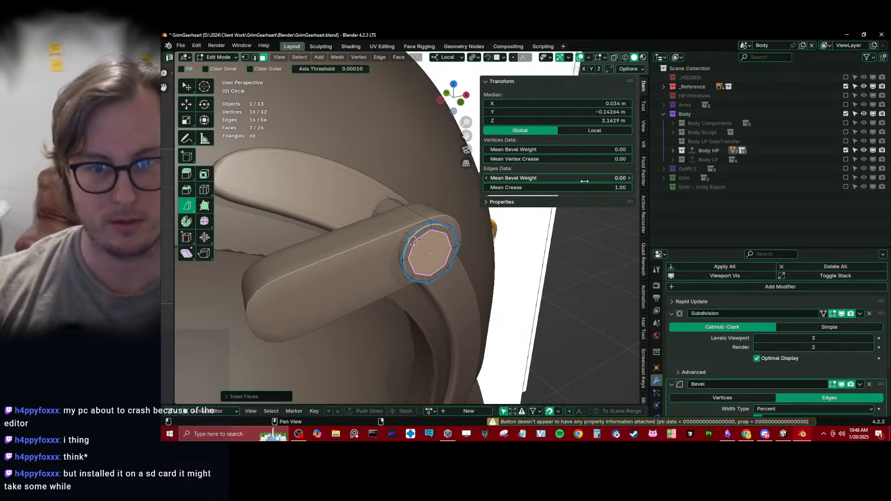
left_click_drag(582, 188, 487, 188)
key("Tab")
Scale the inset cap faces slightly to adjust the cylinder's rim.
middle_click_drag(496, 254, 418, 270)
scroll(419, 274, "up", 3)
key("Tab")
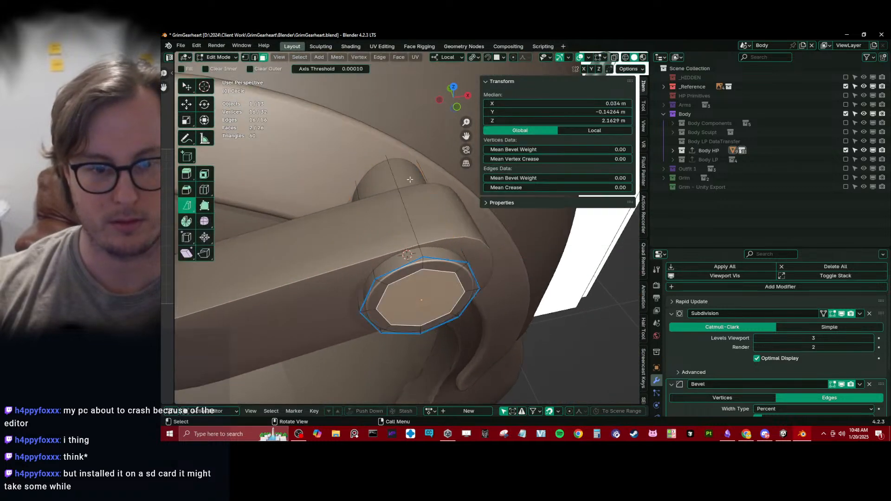
key("s")
left_click(406, 191)
key("Tab")
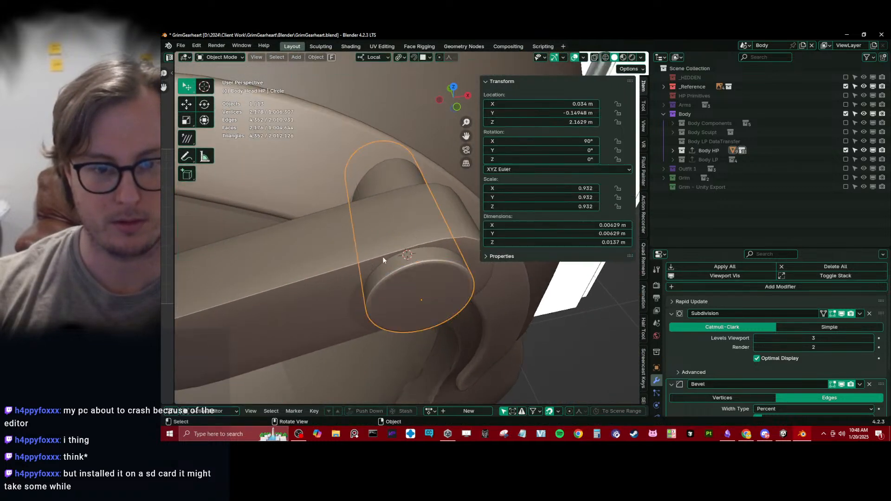
Try to raise the cylinder's Bevel width percentage and undo the change.
middle_click_drag(385, 256, 393, 236)
scroll(810, 350, "down", 4)
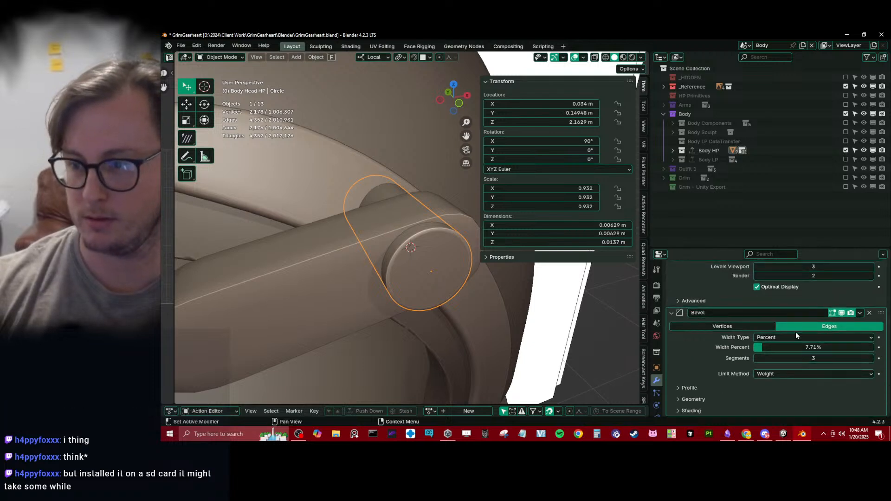
left_click_drag(789, 347, 823, 348)
key("ctrl+z")
Cut three evenly spaced edge loops around the cylinder's side and set its Bevel width to about 54.88%.
key("Tab")
mouse_move(432, 260)
middle_mouse_down()
mouse_move(441, 284)
mouse_move(449, 260)
middle_mouse_up()
key("ctrl+r")
scroll(386, 214, "up", 2)
left_click(386, 214)
right_click(386, 214)
key("Tab")
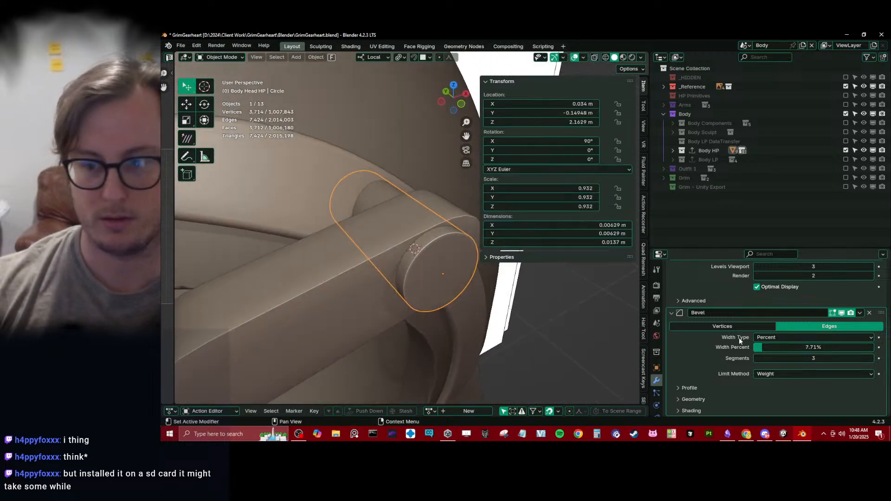
left_click_drag(785, 346, 811, 347)
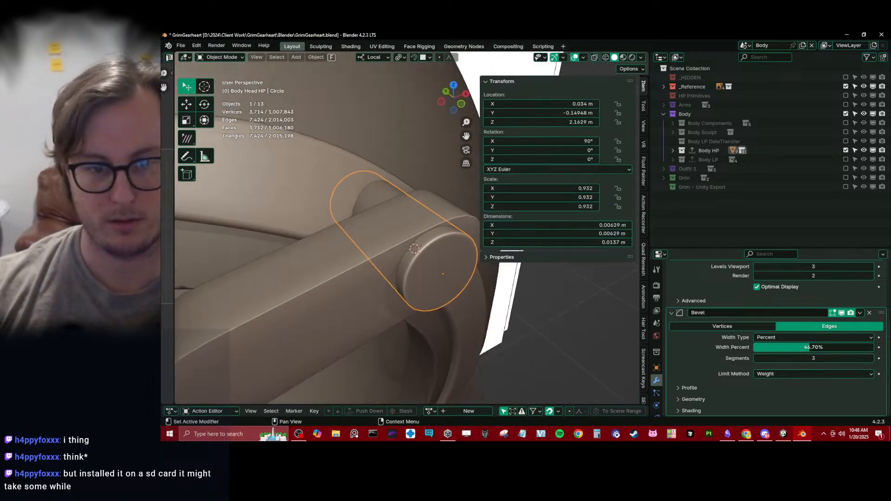
Increase the Bevel width percentage of the slot piece to soften its edges.
scroll(375, 320, "down", 4)
middle_click_drag(374, 319, 378, 247)
left_click(378, 247)
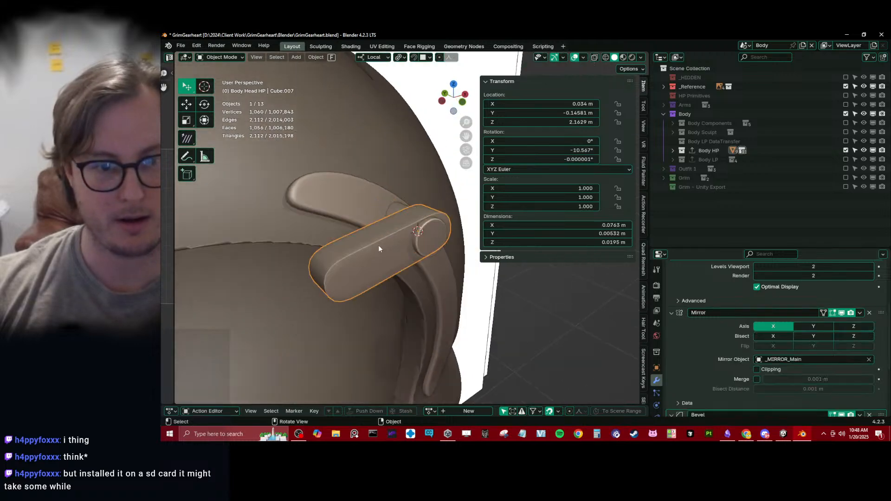
scroll(378, 247, "up", 2)
scroll(760, 357, "down", 3)
left_click_drag(801, 395, 835, 396)
Set the slot piece's viewport subdivision level to 3.
scroll(801, 336, "up", 1)
scroll(801, 335, "up", 5)
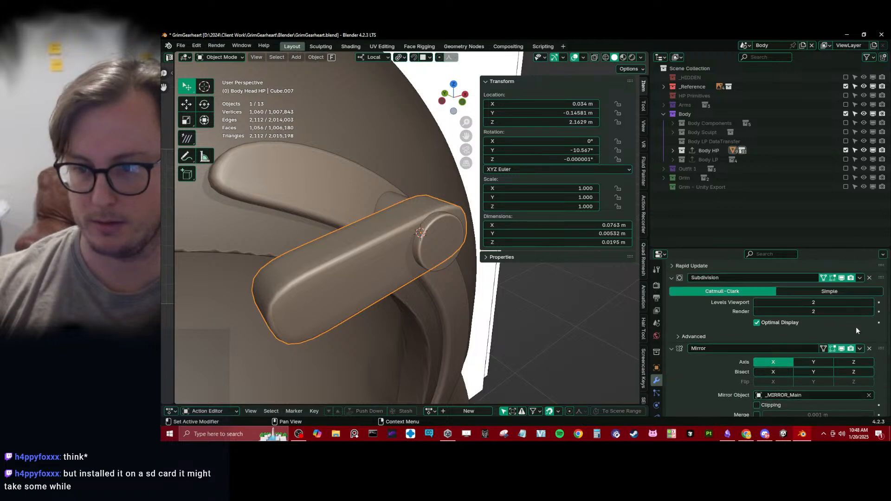
scroll(368, 300, "down", 2)
middle_click_drag(368, 300, 408, 288)
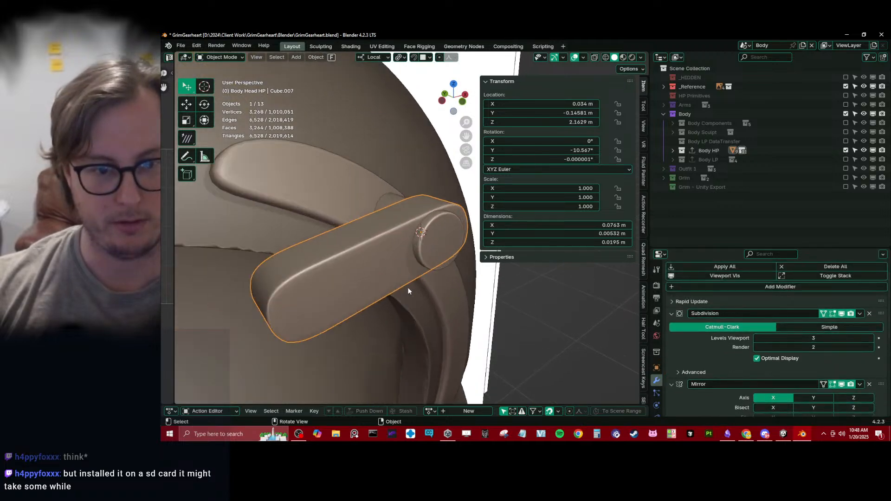
scroll(407, 287, "up", 2)
key("Tab")
scroll(395, 266, "down", 2)
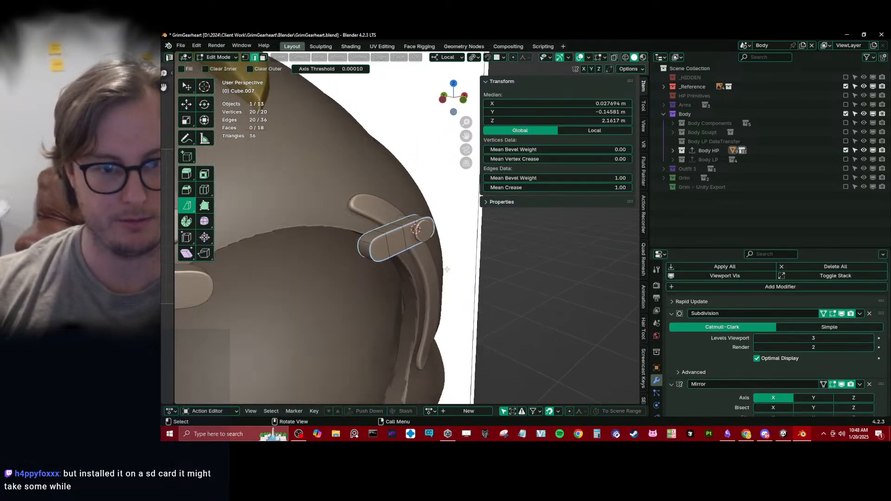
key("Tab")
Copy the slot piece's Mirror modifier to the cylinder.
scroll(381, 259, "down", 3)
scroll(409, 236, "up", 3)
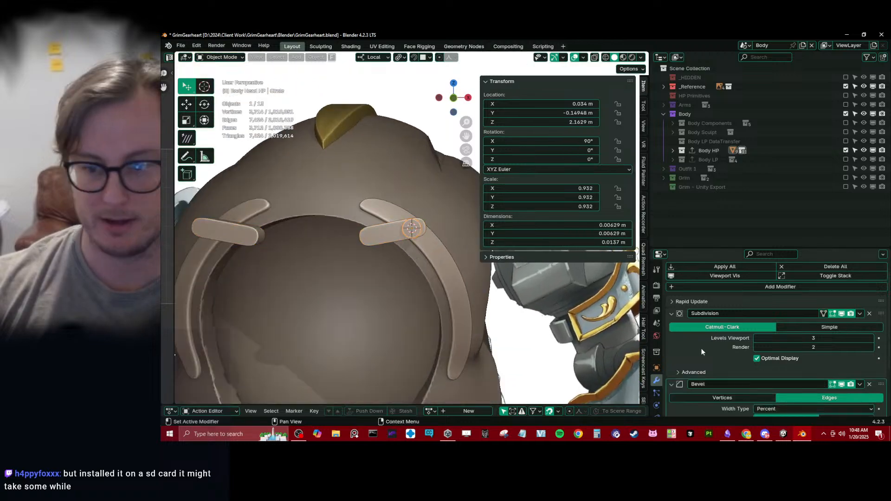
left_click(409, 235)
left_click(361, 246, "shift")
scroll(838, 346, "down", 3)
scroll(839, 341, "up", 5)
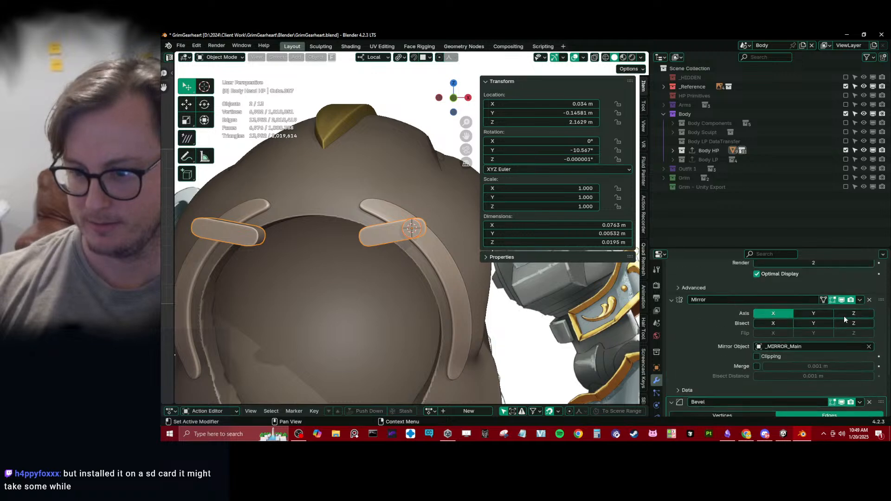
left_click(861, 301)
left_click(836, 329)
Reorder the cylinder's modifier stack so that Mirror comes before Bevel.
middle_click_drag(426, 274, 420, 316)
scroll(418, 264, "up", 3)
left_click(418, 263)
left_click(415, 249)
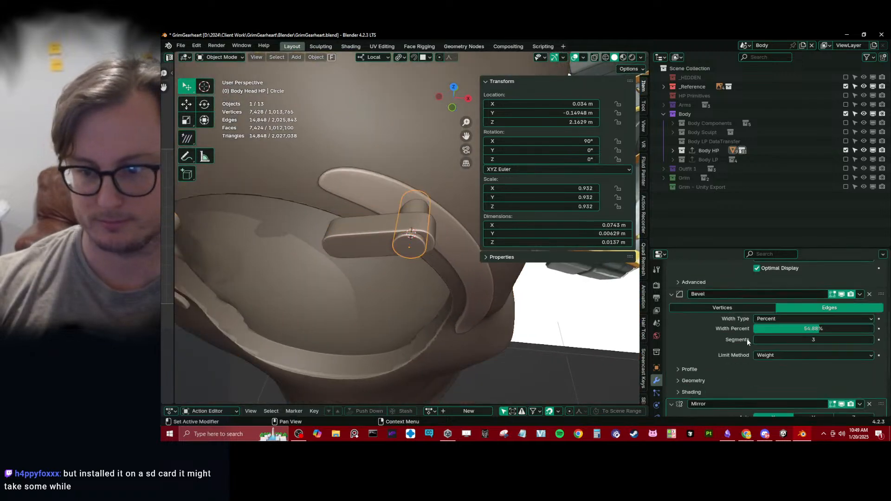
left_click(672, 321)
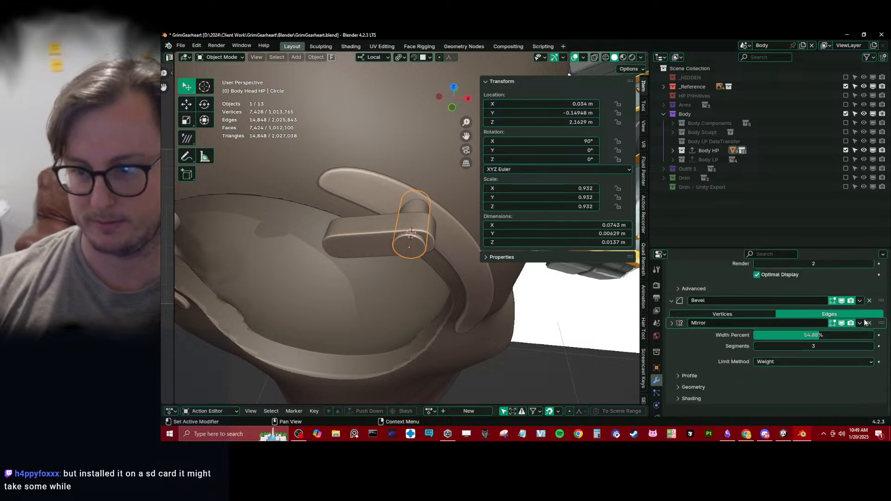
left_click_drag(882, 411, 875, 301)
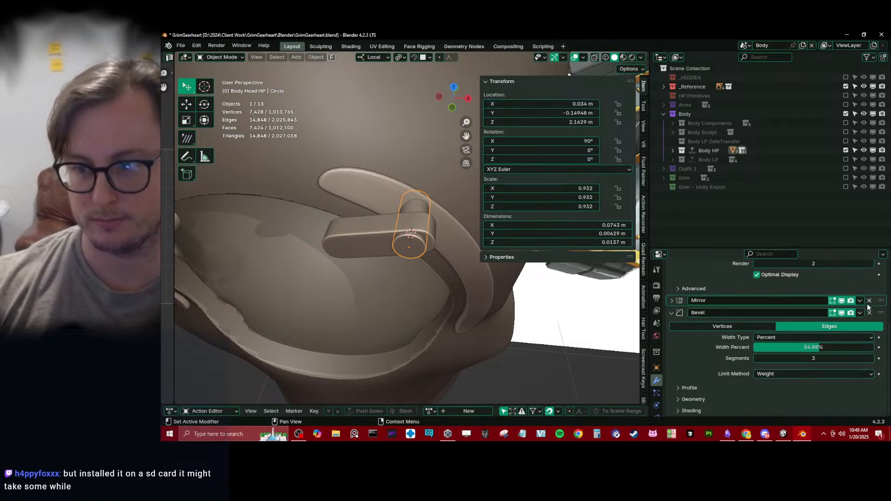
Hide the transform sidebar and reset the 3D cursor to the world origin.
scroll(317, 267, "down", 4)
middle_click_drag(316, 267, 344, 248)
scroll(465, 286, "down", 4)
left_click(518, 332)
middle_click_drag(517, 332, 499, 322)
scroll(429, 313, "down", 2)
key("n")
middle_click_drag(427, 312, 428, 281)
scroll(466, 271, "up", 5)
scroll(372, 280, "up", 3)
key("shift+c")
Examine the head and its eyebrow pieces, comparing them with the character reference painting.
scroll(427, 279, "up", 4)
middle_click_drag(428, 199, 412, 227, "shift")
scroll(411, 228, "down", 6)
middle_click_drag(383, 292, 402, 281)
middle_click_drag(402, 282, 387, 305, "shift")
scroll(420, 260, "up", 6)
left_click(429, 229)
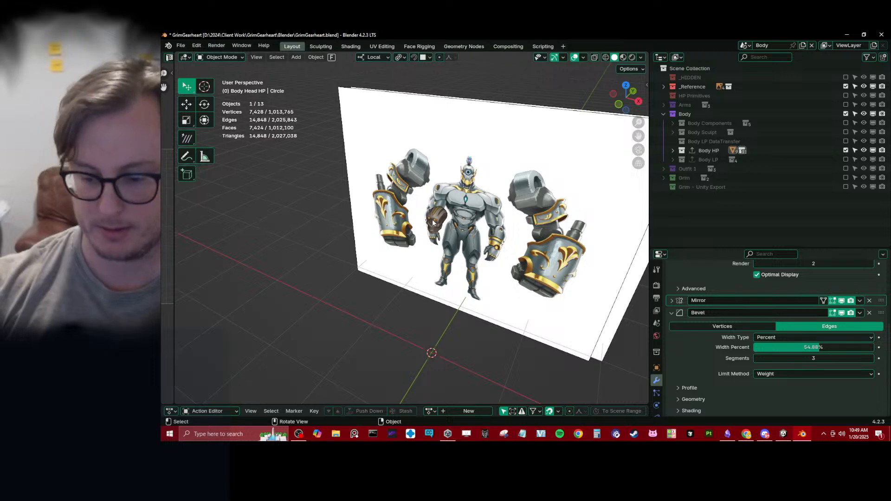
key("KP_Decimal")
scroll(442, 223, "down", 4)
middle_click_drag(443, 224, 437, 266)
scroll(464, 260, "up", 4)
left_click_drag(499, 229, 497, 229)
middle_click_drag(497, 229, 407, 174)
scroll(481, 233, "down", 2)
scroll(429, 139, "down", 5)
middle_click_drag(429, 139, 506, 174)
middle_click_drag(506, 174, 327, 264, "shift")
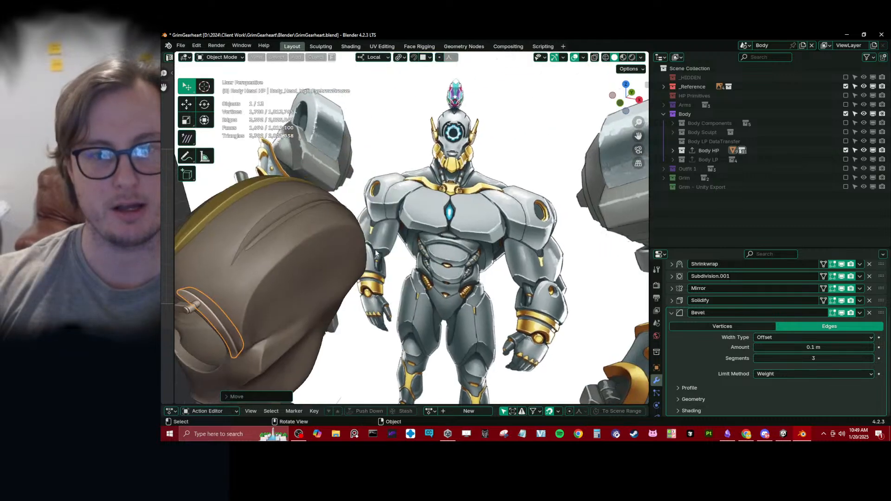
scroll(441, 157, "up", 2)
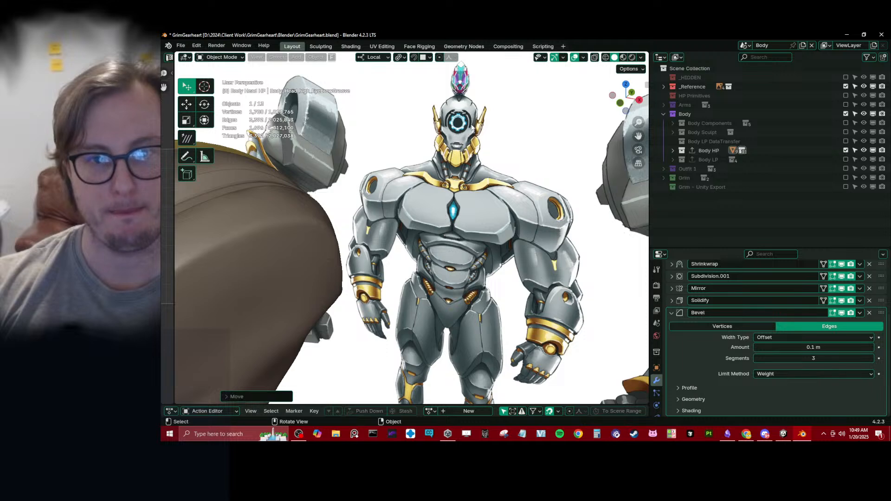
middle_click_drag(464, 117, 452, 135)
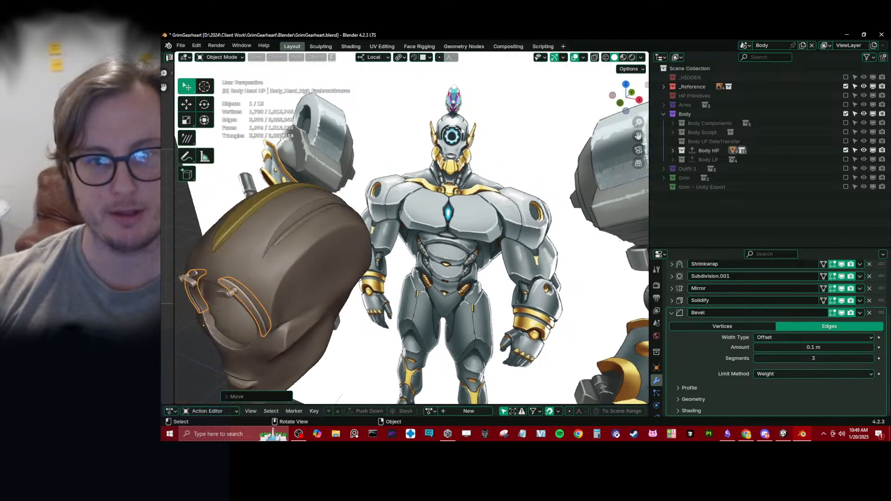
scroll(351, 245, "up", 3)
middle_click_drag(252, 301, 321, 242, "shift")
scroll(414, 210, "up", 3)
middle_click_drag(320, 243, 388, 174, "shift")
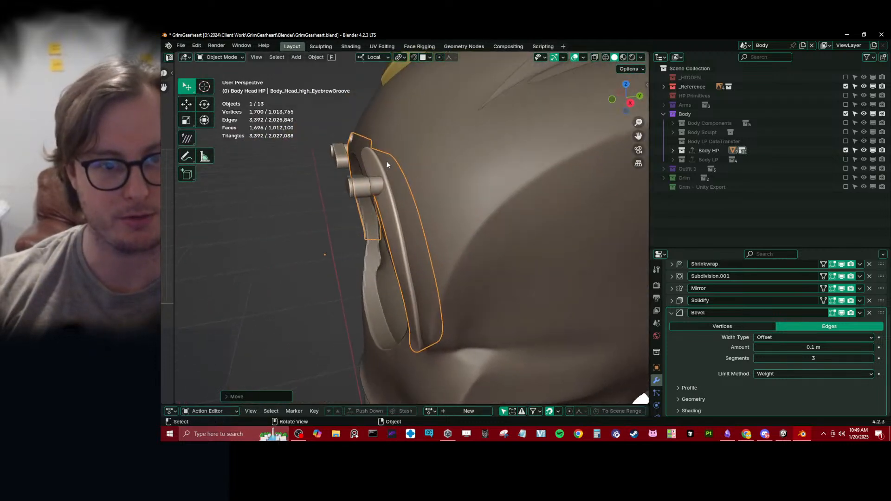
middle_click_drag(403, 299, 409, 180)
scroll(417, 244, "down", 3)
scroll(421, 250, "up", 4)
Rename the brow slot piece as Eyebrow_high.
left_click(409, 181)
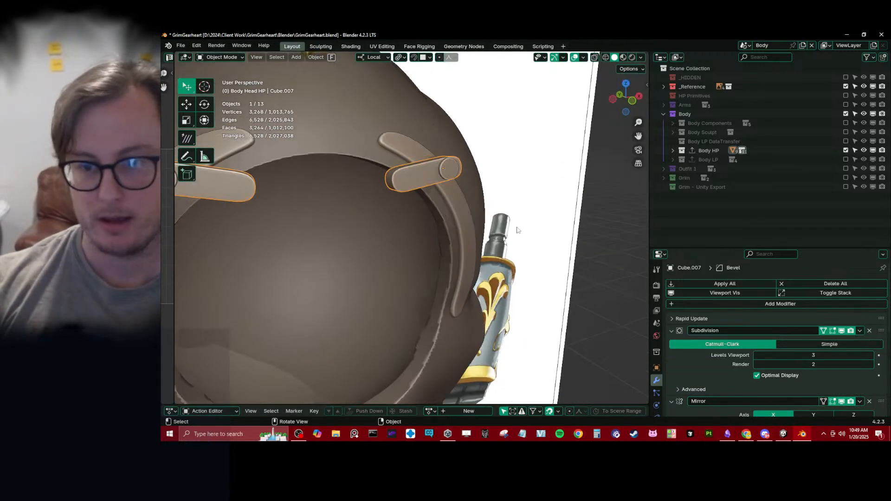
left_click(657, 368)
type("Ey")
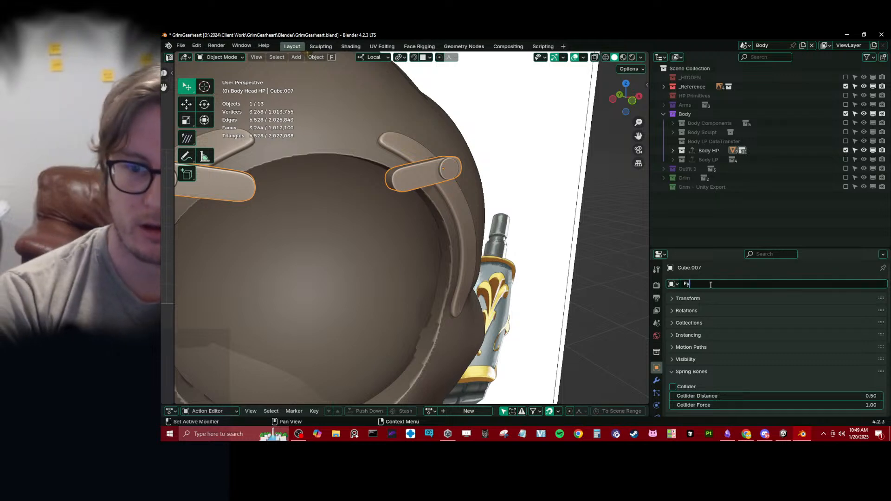
type("ebrow_high")
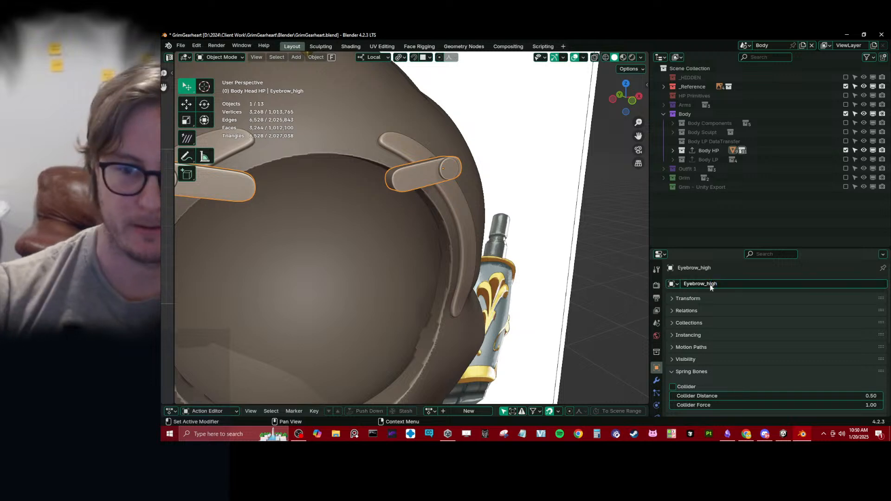
Copy the slot piece's name and rename the round peg as Eyebrow_high_Connector.
left_click(447, 169)
left_click(423, 176)
key("ctrl+c")
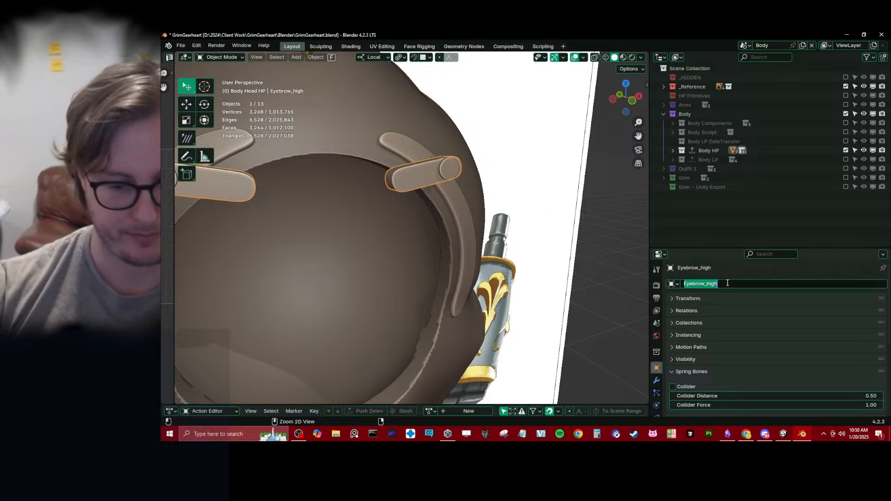
left_click(541, 226)
left_click(452, 170)
left_click(720, 284)
key("ctrl+v")
type("_")
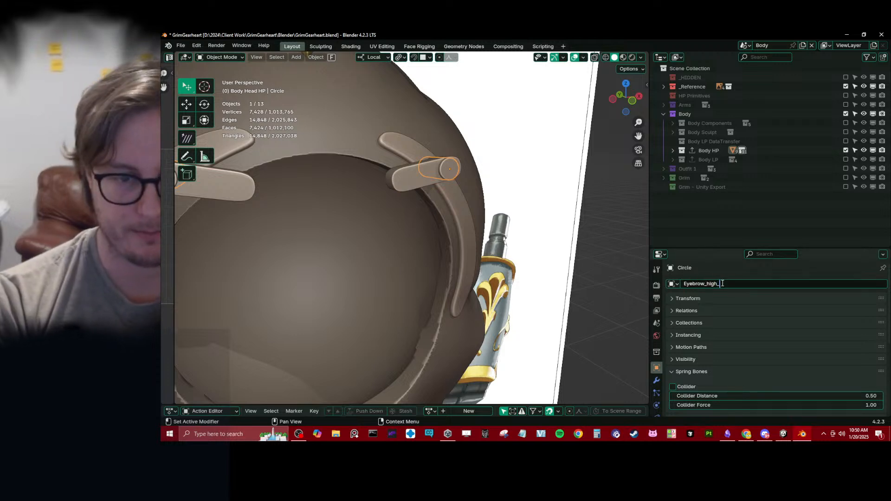
type("Co")
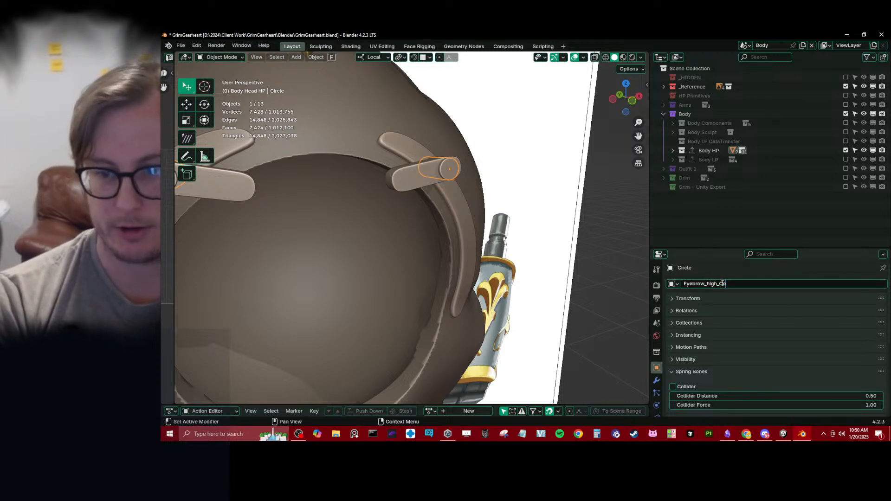
type("nnector")
key("Return")
Examine the fit between the eyebrow piece, its connector and the groove from several angles.
middle_click_drag(426, 163, 417, 222)
left_click(357, 208)
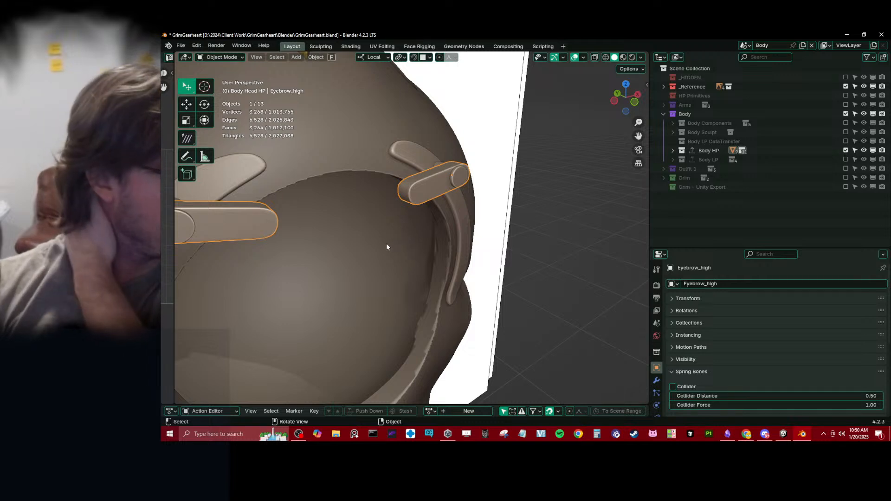
middle_click_drag(416, 225, 415, 252)
left_click(455, 210)
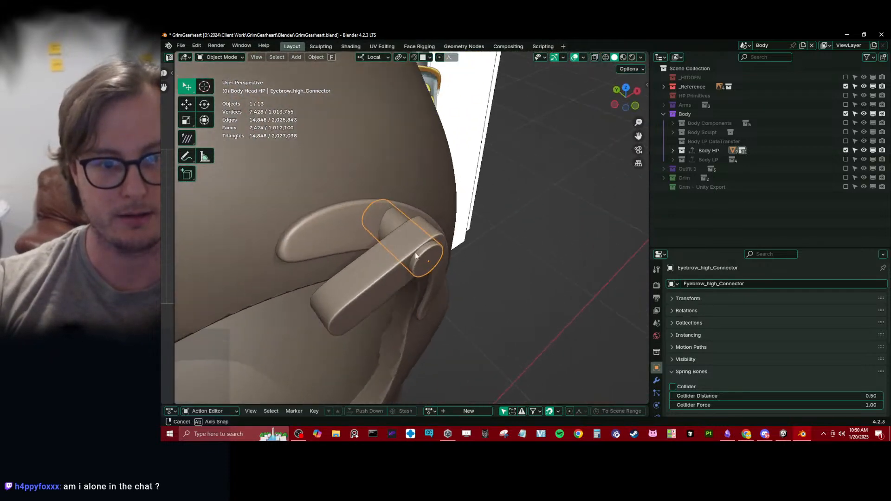
left_click(396, 272)
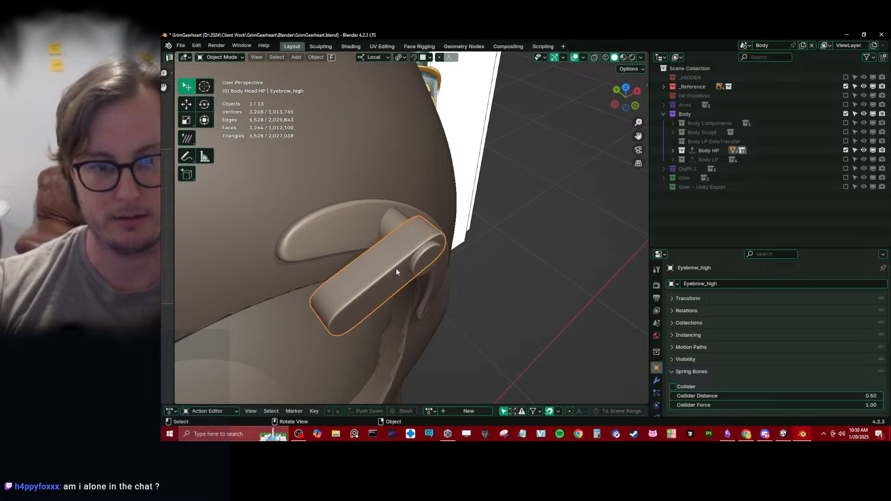
left_click(423, 269)
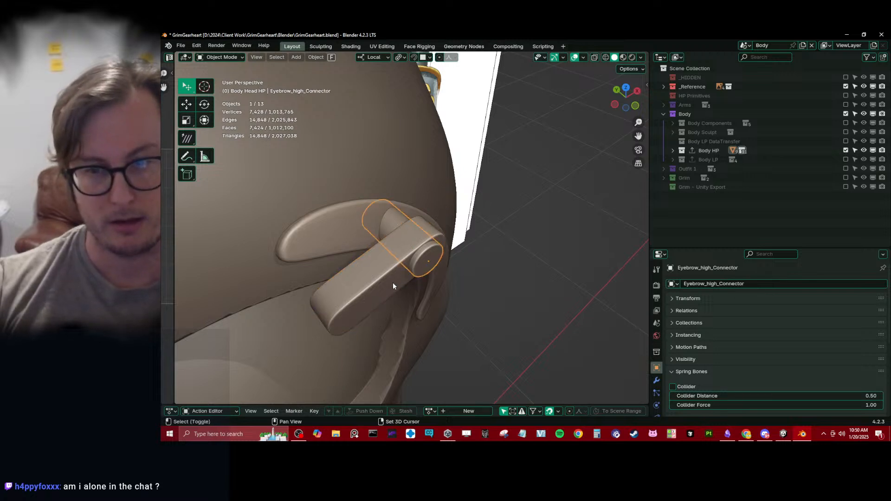
middle_click_drag(392, 281, 422, 270)
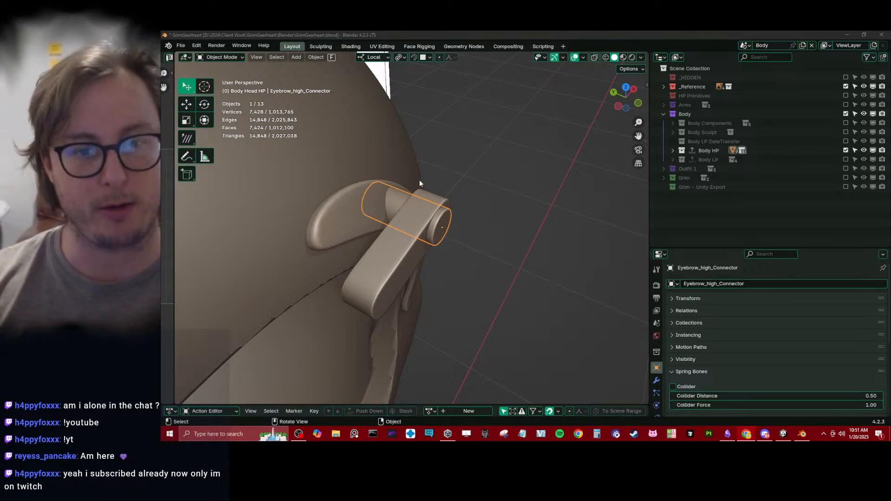
left_click(400, 260)
middle_click_drag(394, 235, 400, 256)
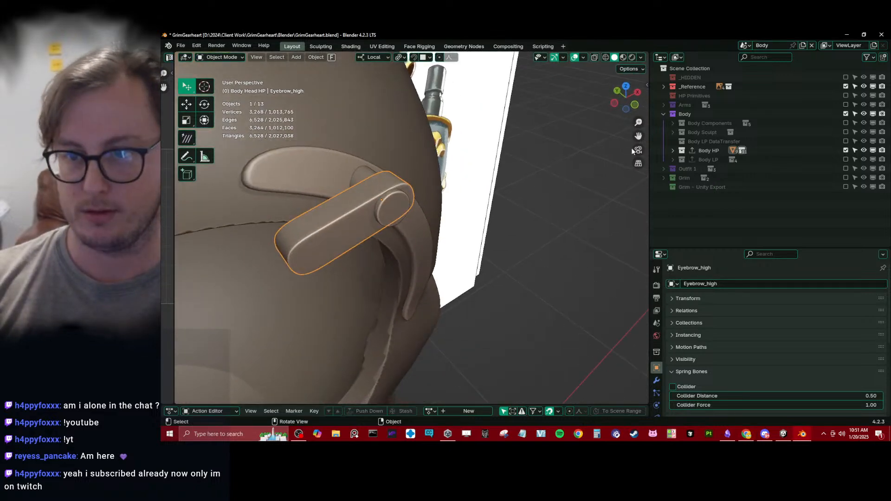
Include the Body LP collection in the view layer and expand its contents.
left_click(846, 159)
left_click(673, 159)
middle_click_drag(342, 272, 318, 229)
left_click(394, 237)
scroll(416, 242, "down", 4)
left_click(319, 172)
middle_click_drag(319, 173, 364, 185)
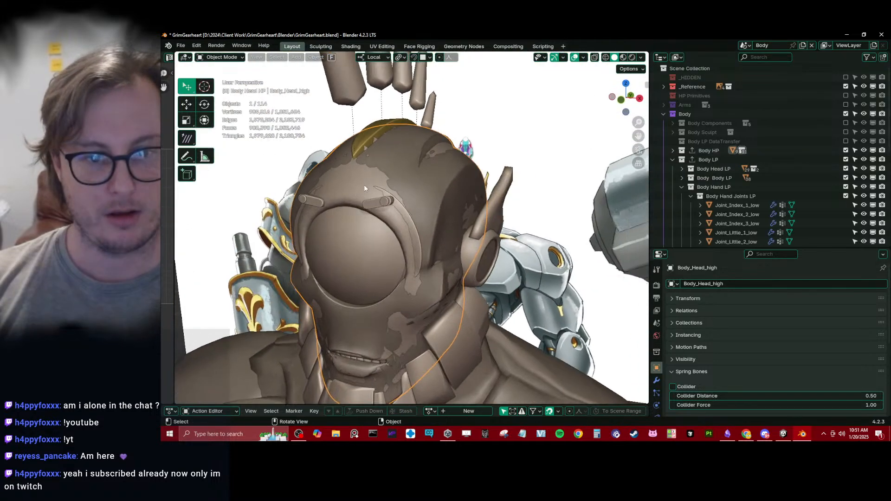
Examine the low-poly head's mesh in Edit Mode and in isolation, along with its modifier stack.
left_click(441, 193, "shift")
middle_click_drag(421, 200, 389, 187)
middle_click_drag(444, 187, 459, 185)
left_click(456, 217)
scroll(455, 218, "up", 1)
key("b")
left_click_drag(455, 214, 421, 222)
middle_click_drag(421, 222, 396, 232)
key("slash")
left_click(390, 232)
left_click(443, 198)
key("Tab")
mouse_move(456, 226)
middle_mouse_down("shift")
mouse_move(373, 228)
mouse_move(447, 225)
mouse_move(440, 221)
middle_mouse_up("shift")
key("KP_Divide")
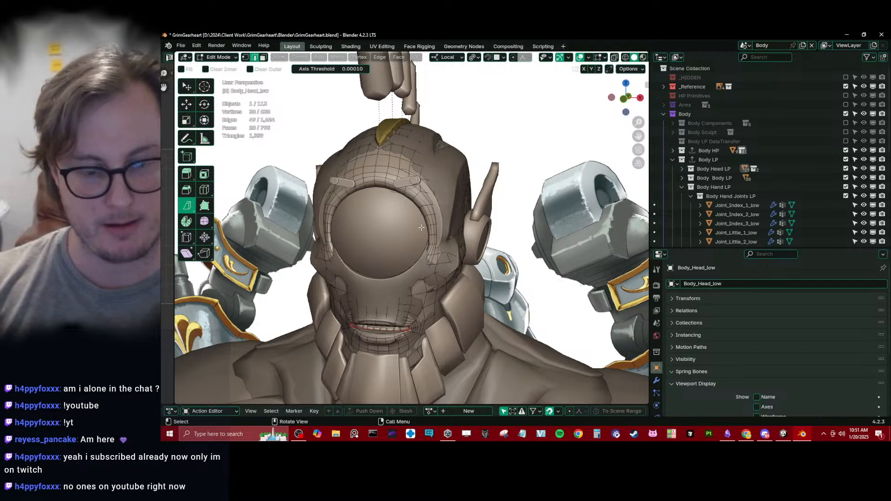
key("KP_Divide")
key("Tab")
left_click(656, 381)
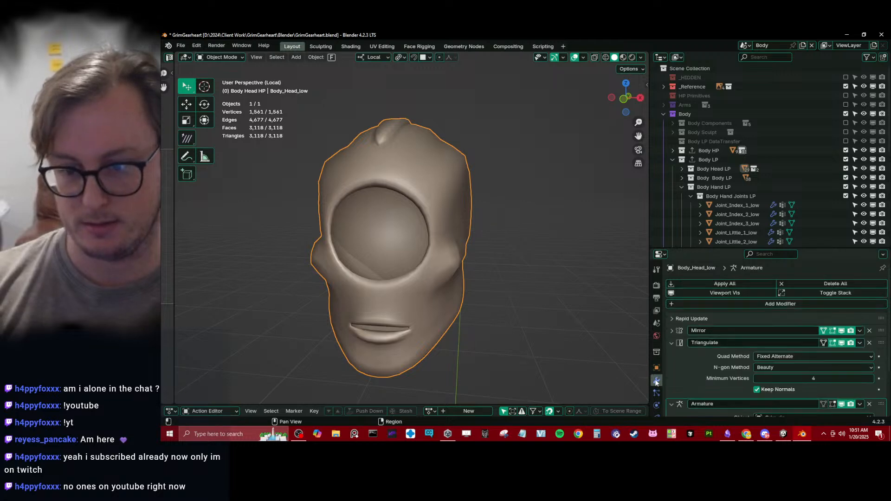
key("KP_Divide")
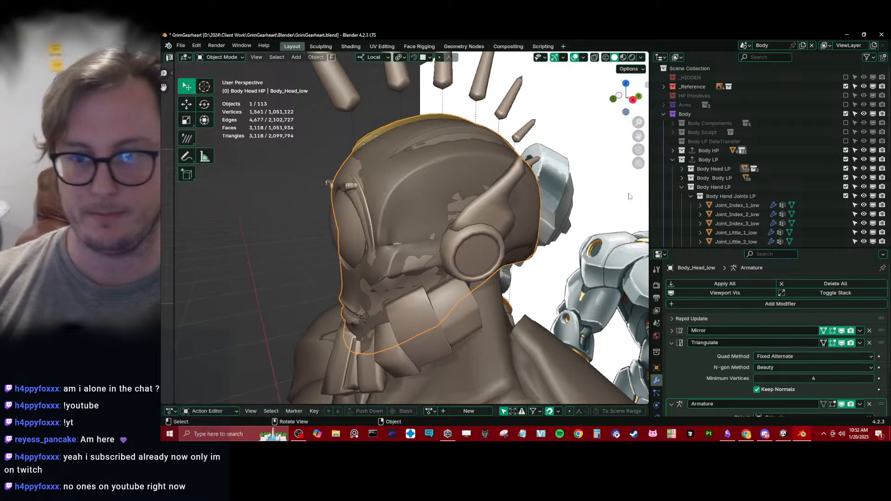
Exclude the Body Beard LP, Body Hand LP, Body Body LP, _Reference and Crystals LP collections from the view layer.
left_click(674, 161)
left_click(674, 160)
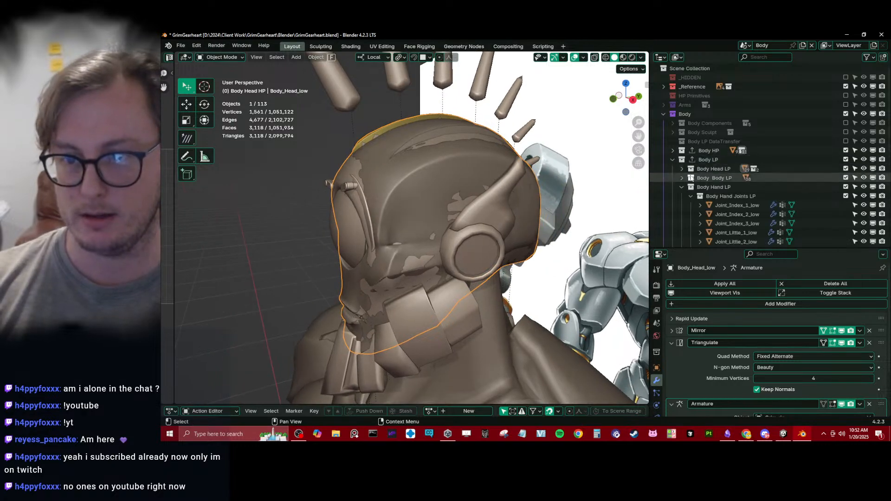
left_click(682, 196)
left_click_drag(846, 196, 846, 187)
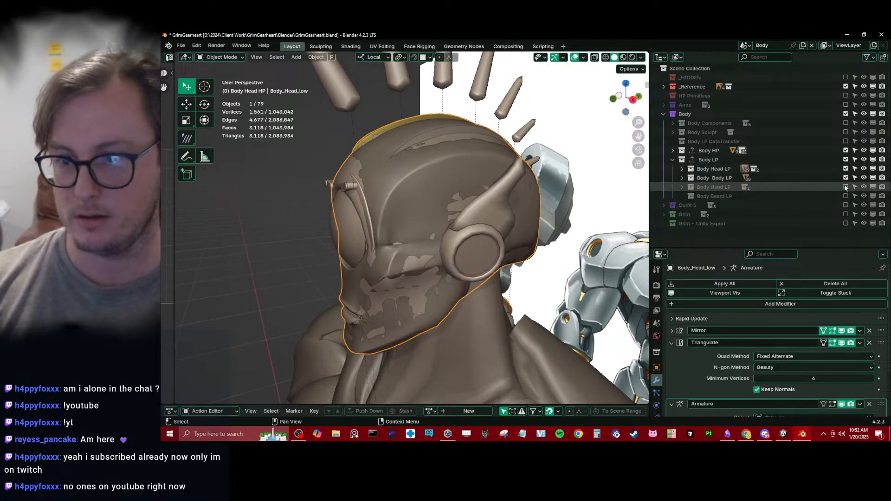
left_click(846, 178)
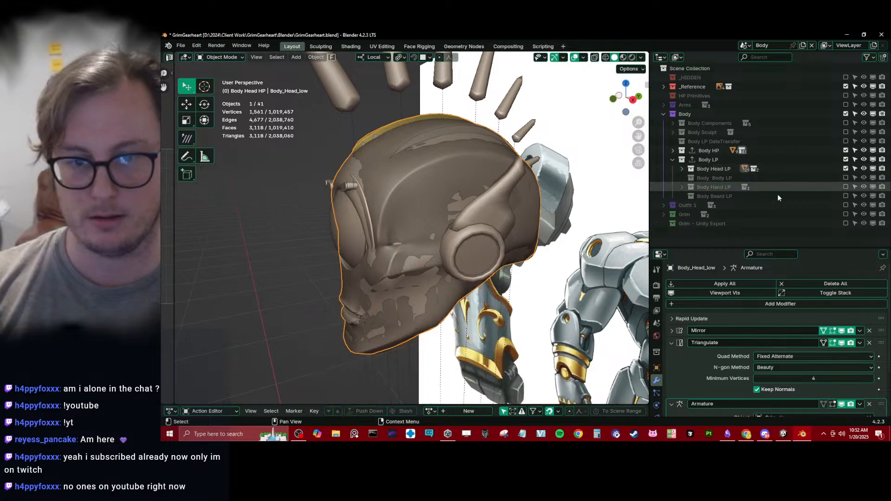
left_click(846, 86)
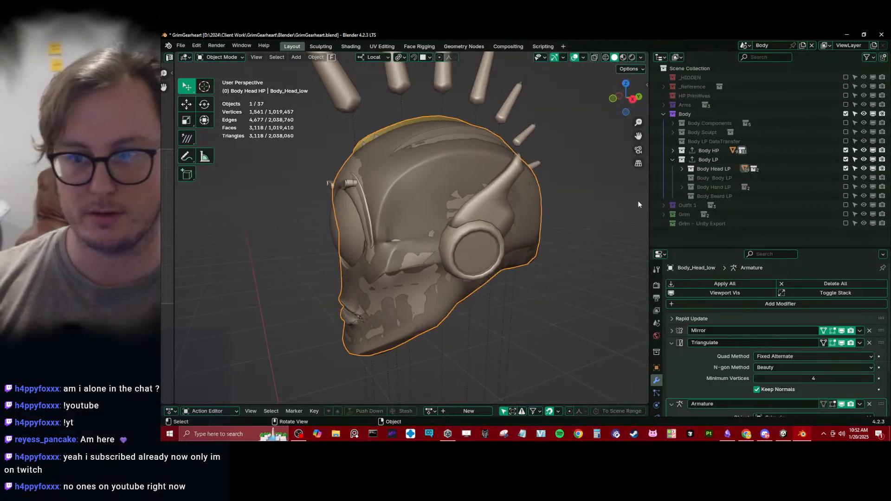
left_click(682, 168)
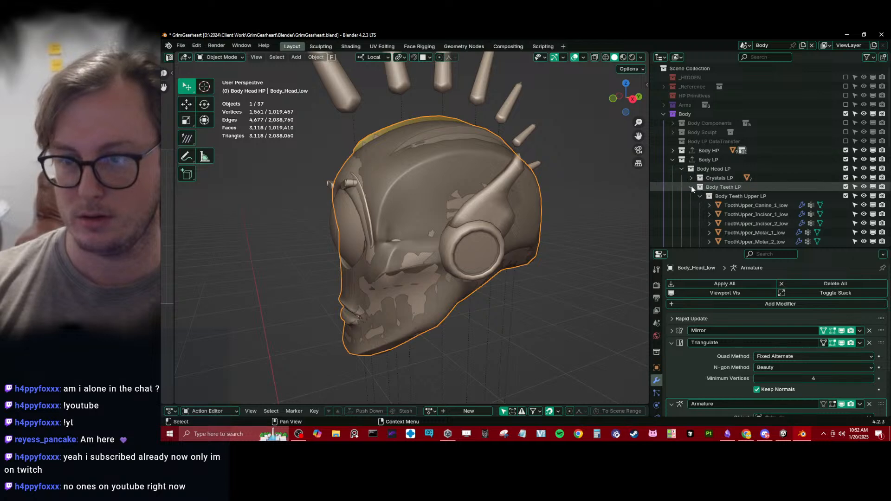
left_click(691, 186)
left_click(846, 177)
Examine the high-poly head mesh from the front, including its wireframe in Edit Mode.
middle_click_drag(367, 228, 412, 197)
left_click(357, 183)
middle_click_drag(357, 183, 457, 238)
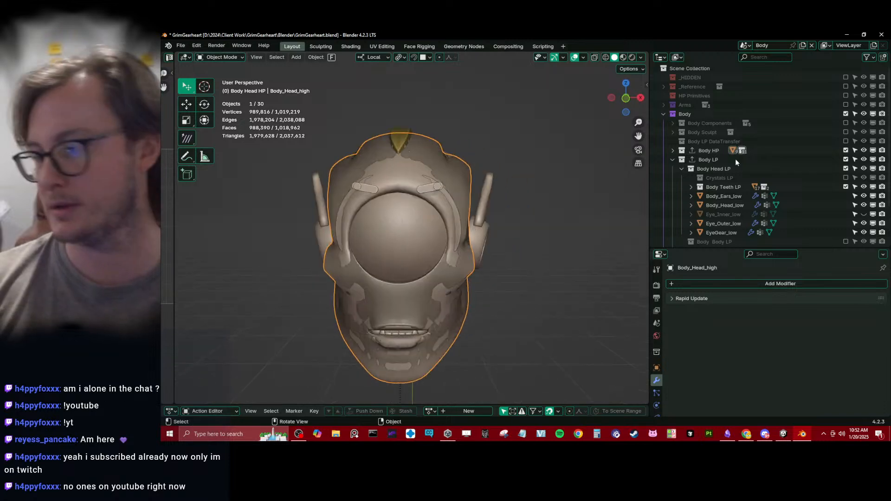
key("Tab")
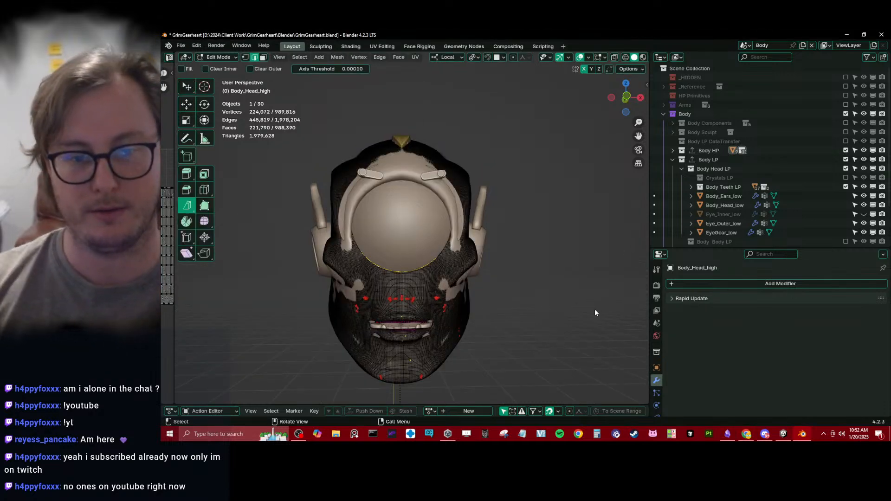
key("Tab")
middle_click_drag(522, 269, 599, 232)
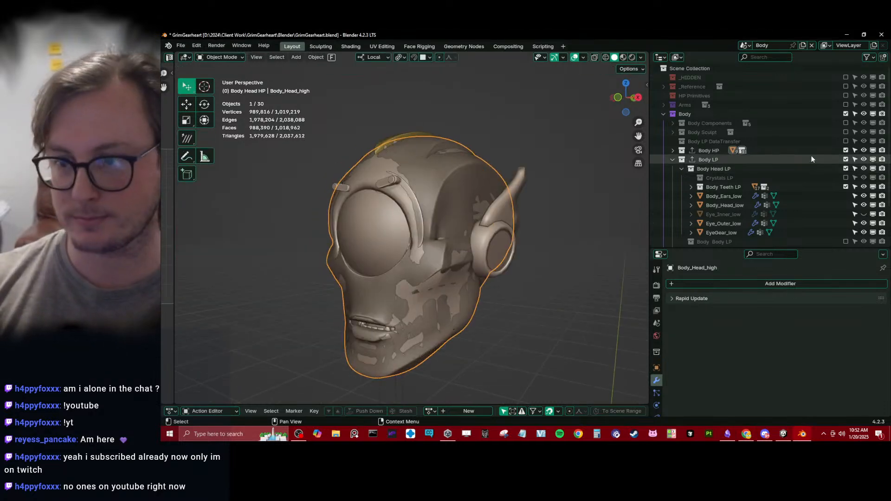
Make the Body HP collection unselectable and examine the low-poly head's topology around the brow.
left_click(856, 150)
left_click(374, 176)
middle_click_drag(374, 177, 428, 202)
key("Tab")
scroll(427, 199, "up", 4)
middle_click_drag(439, 155, 414, 145)
key("Tab")
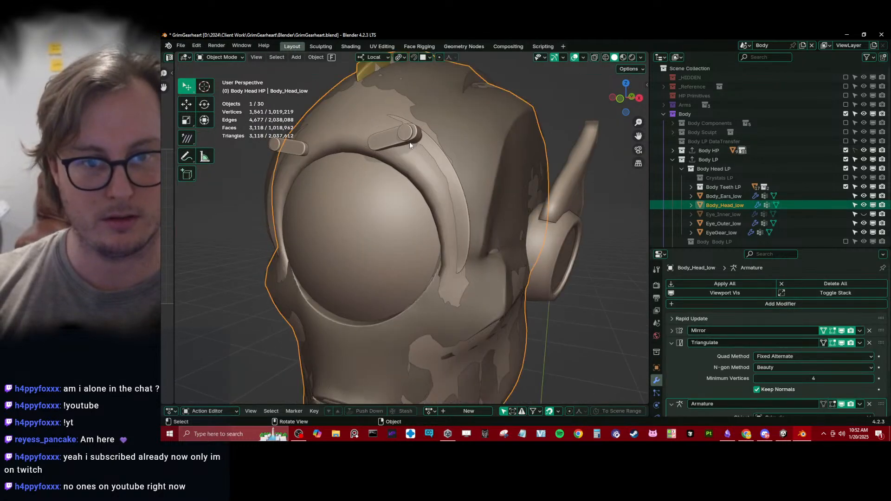
Make the Body HP collection selectable again, and hide the eyebrow piece and its connector.
left_click(857, 150)
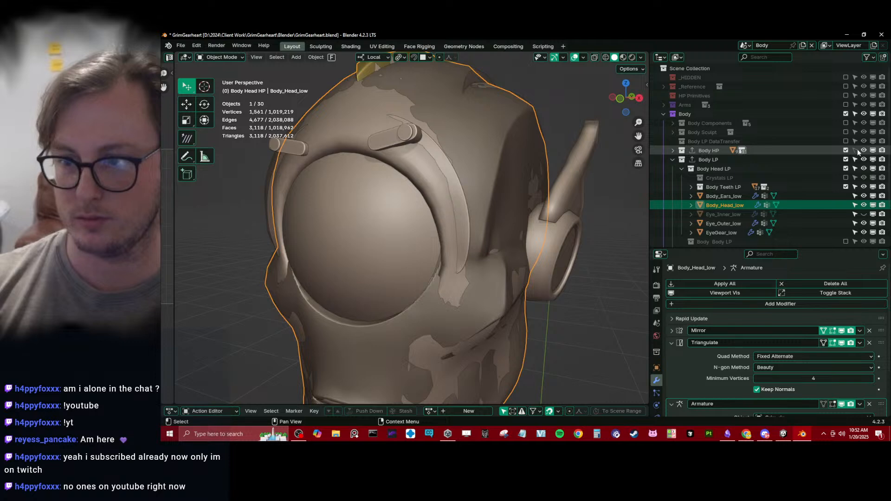
left_click(394, 135)
key("h")
left_click(406, 135)
key("h")
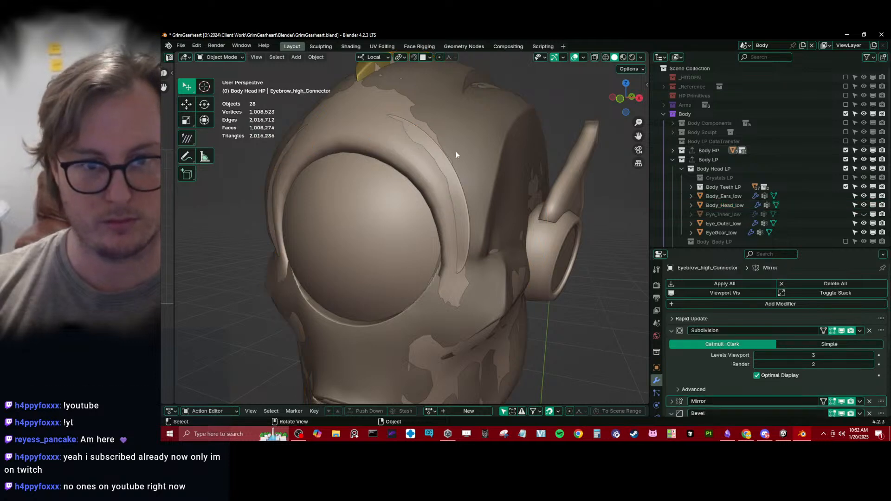
Hide the eyebrow connector, select Body_Head_low, and make the Body HP collection unselectable.
left_click(441, 150)
key("h")
left_click(447, 142)
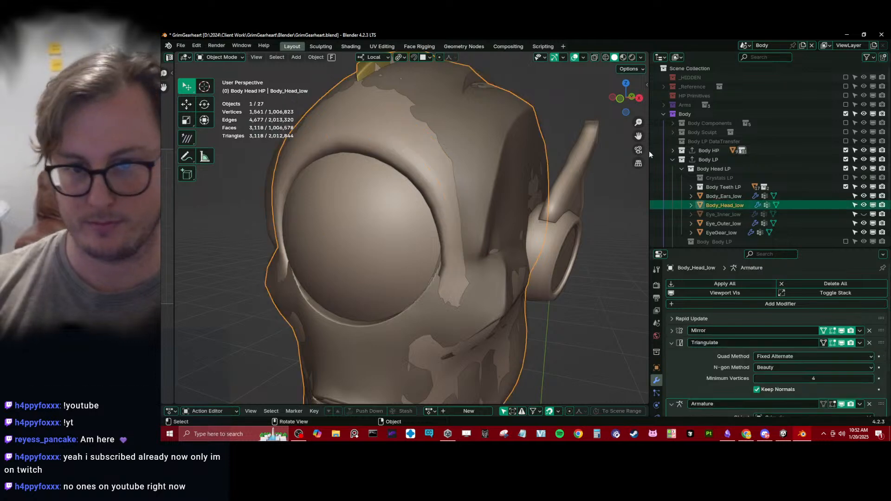
left_click(855, 151)
Open the low-poly head in Edit Mode and toggle on the Retopology overlay.
key("Tab")
middle_click_drag(364, 199, 410, 218)
key("q")
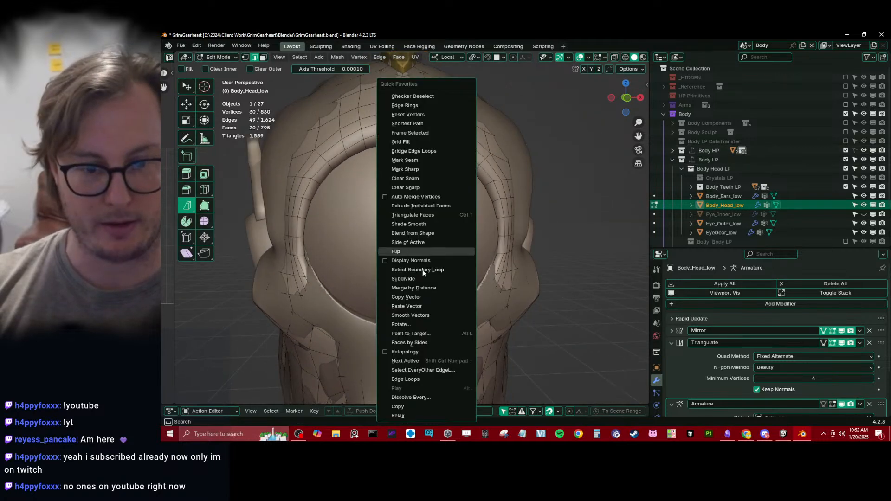
left_click(410, 351)
Adjust a vertex on the lower eye socket rim toward the high-poly edge, undoing the last action.
middle_click_drag(478, 308, 468, 270, "shift")
middle_click_drag(468, 270, 480, 301)
scroll(480, 301, "up", 3)
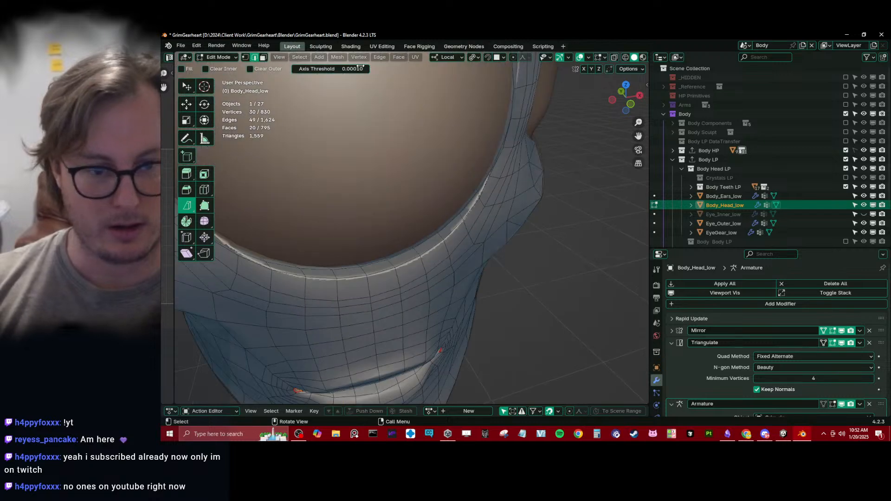
scroll(378, 287, "up", 3)
middle_click_drag(378, 289, 398, 261, "shift")
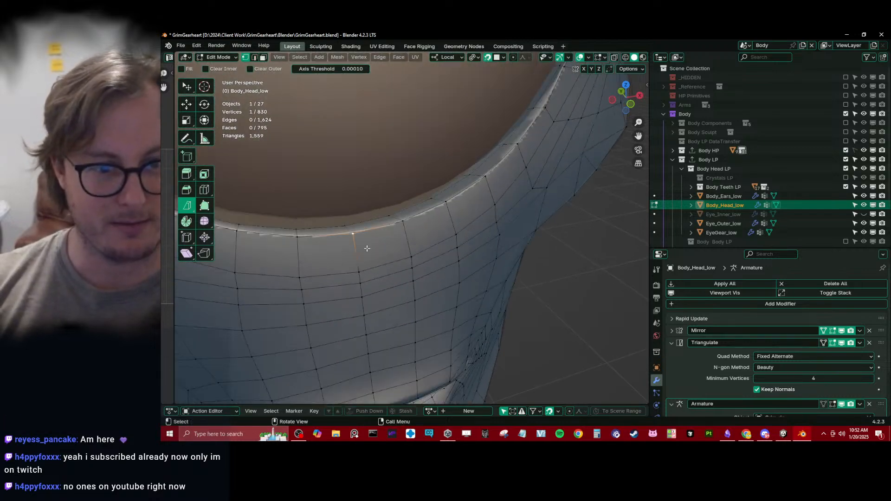
key("g")
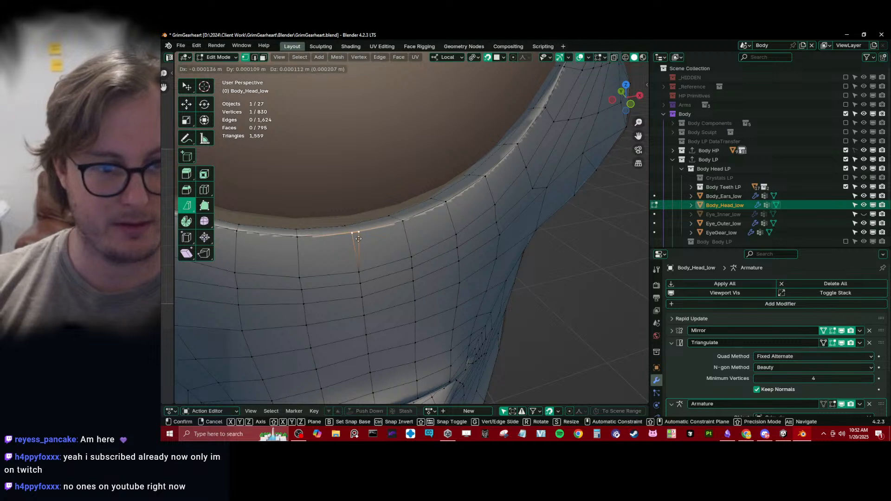
left_click(370, 236)
left_click(408, 224)
key("ctrl+z")
Move three vertices along the lower outer eye socket rim onto the high-poly rim edge.
left_click(450, 205)
key("g")
left_click(450, 204)
left_click(490, 178)
key("g")
left_click(491, 178)
left_click(524, 146)
key("g")
left_click(524, 145)
Move the next three rim vertices up the outer side of the eye socket to match the high-poly edge.
middle_click_drag(523, 127, 461, 223, "shift")
left_click(480, 234)
key("g")
left_click(483, 222)
left_click(499, 198)
key("g")
left_click(499, 197)
middle_click_drag(506, 189, 491, 217)
left_click(489, 189)
key("g")
left_click(489, 181)
Reposition the rim vertices between the socket's outer side and the brow to follow the high-poly contour.
middle_click_drag(489, 181, 456, 265)
left_click(477, 221)
key("g")
left_click(444, 259)
left_click(444, 259)
key("g")
left_click(443, 260)
left_click(437, 220)
key("g")
left_click(442, 215)
left_click(429, 176)
key("g")
left_click(440, 166)
Shift the three-face patch at the upper outer corner of the socket, and adjust the rim vertex beside it.
middle_click_drag(440, 166, 426, 219)
scroll(436, 214, "down", 1)
left_click(437, 214)
left_click(449, 206, "ctrl+shift")
key("g")
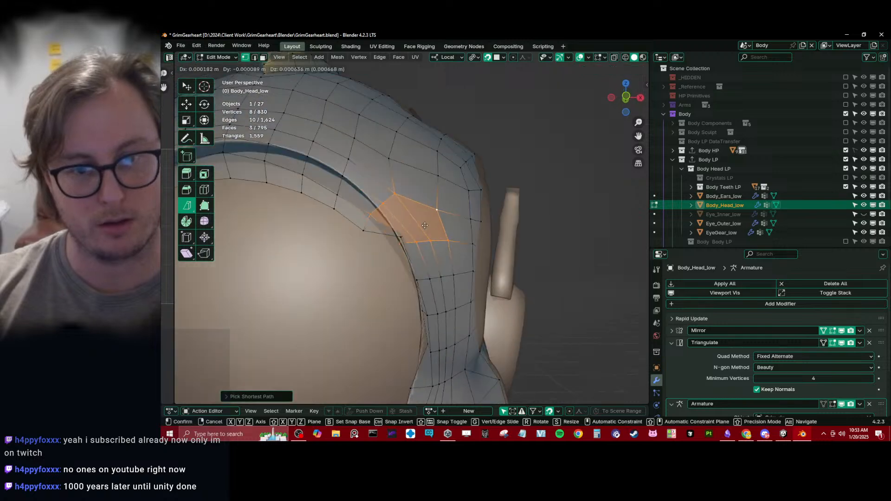
left_click(429, 220)
left_click(377, 207)
key("g")
left_click(377, 204)
middle_click_drag(375, 202, 436, 231, "shift")
Select a region of vertices on the upper outer brow and move it along the local Z axis.
left_click(401, 224)
middle_click_drag(356, 199, 387, 205)
left_click(390, 196, "ctrl+shift")
key("g")
key("z")
left_click(390, 196)
Select a path of vertices along the upper socket rim and move it vertically along global Z.
left_click(346, 187)
left_click(466, 218, "ctrl")
key("g")
key("z")
key("z")
left_click(466, 210)
Select the five-vertex path along the upper rim edge and move it along global Z onto the high-poly brow edge.
middle_click_drag(438, 209, 442, 172)
scroll(434, 190, "up", 2)
left_click(469, 235)
left_click(310, 164, "ctrl")
middle_click_drag(377, 171, 442, 200)
key("g")
key("z")
key("z")
left_click(393, 202)
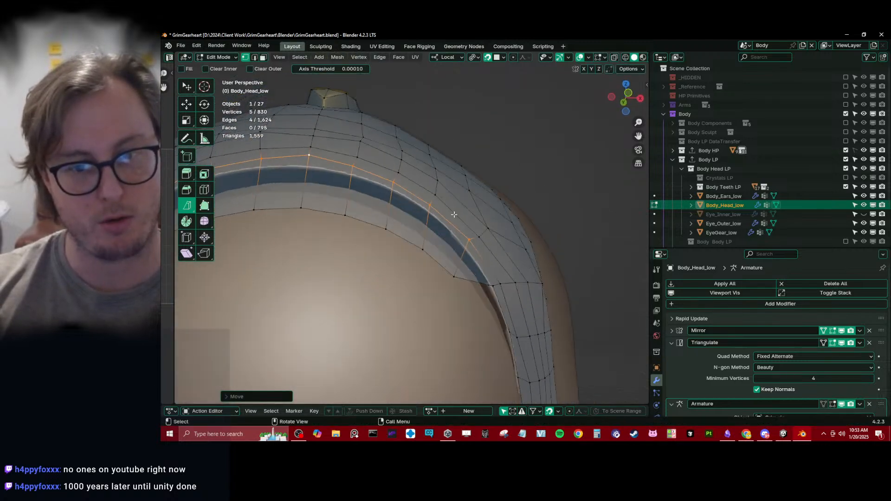
Move the three outermost vertices of the upper rim's inner loop up to the socket edge.
left_click(456, 274)
middle_click_drag(456, 274, 456, 268)
key("g")
left_click(465, 249)
left_click(426, 241)
key("g")
left_click(431, 203)
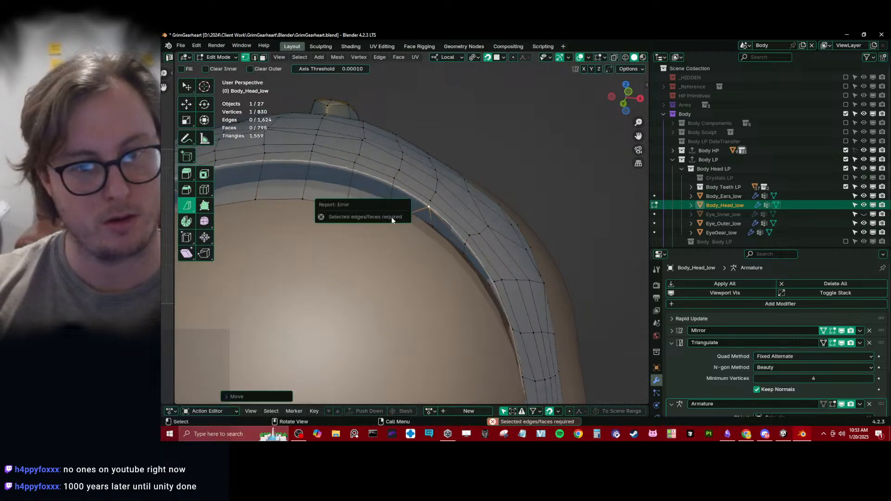
left_click(395, 185)
key("g")
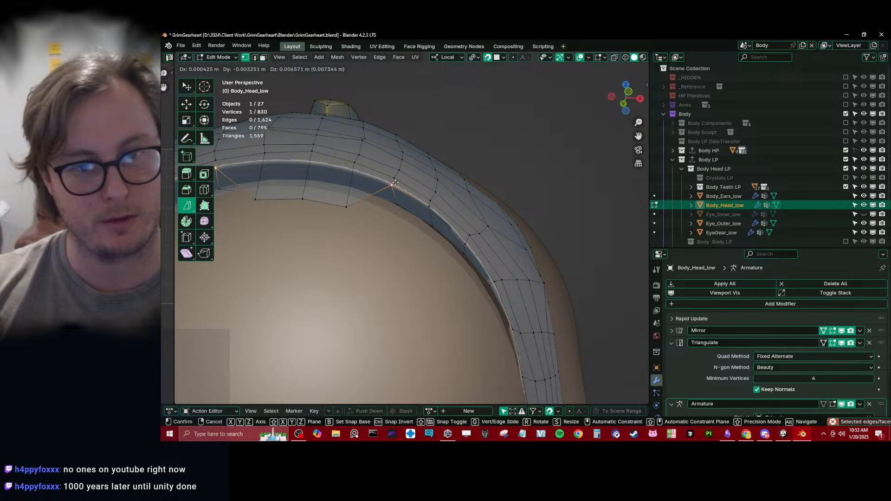
left_click(394, 185)
Raise the two remaining inner-loop vertices near the brow's centre to the socket edge, the middle one along local Z.
left_click(347, 174)
key("g")
left_click(352, 171)
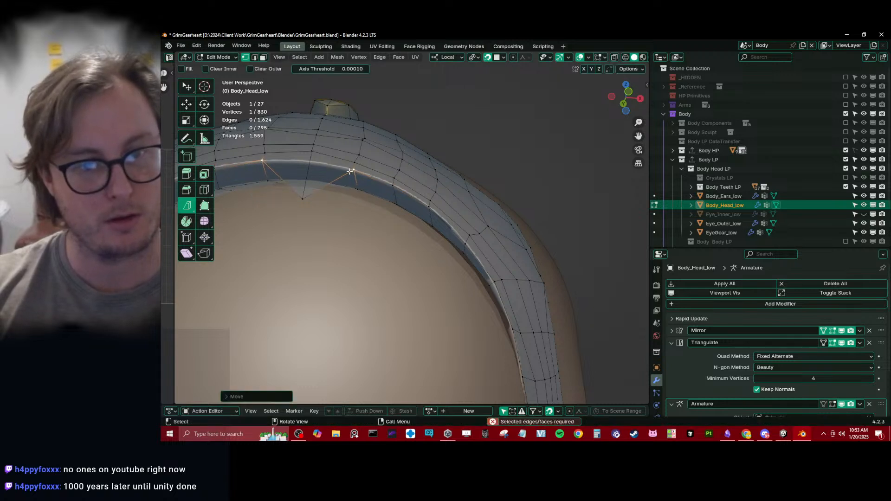
key("g")
key("z")
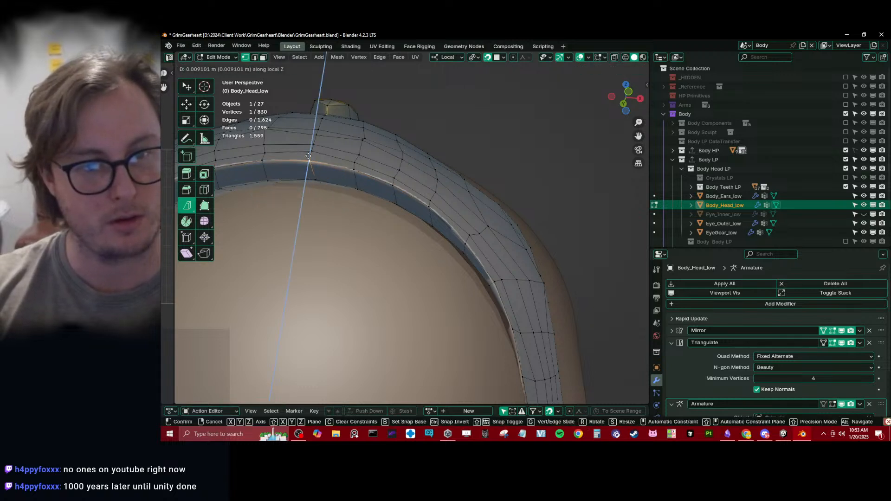
left_click(309, 156)
scroll(362, 185, "down", 5)
middle_click_drag(409, 203, 418, 226)
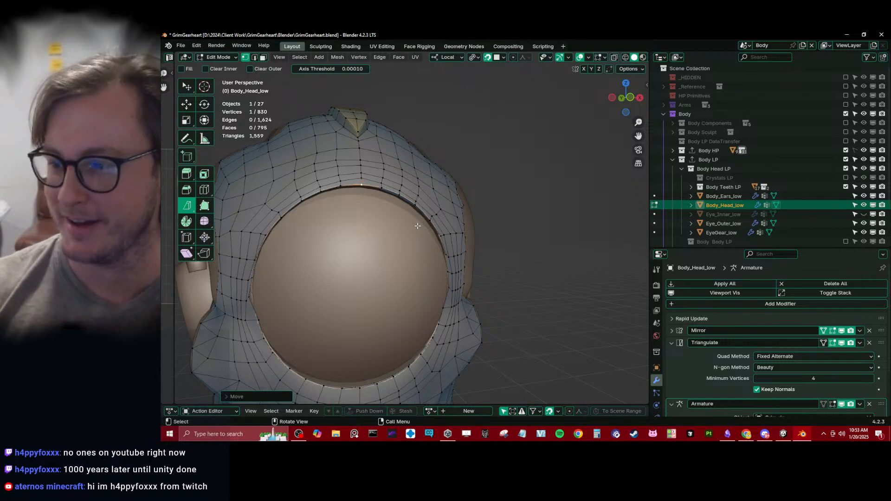
middle_click_drag(418, 226, 469, 239)
scroll(446, 218, "up", 4)
key("slash")
key("slash")
Leave Edit Mode and hide Eye_Outer_low and EyeGear_low, keeping the low-poly head visible and selected.
key("Tab")
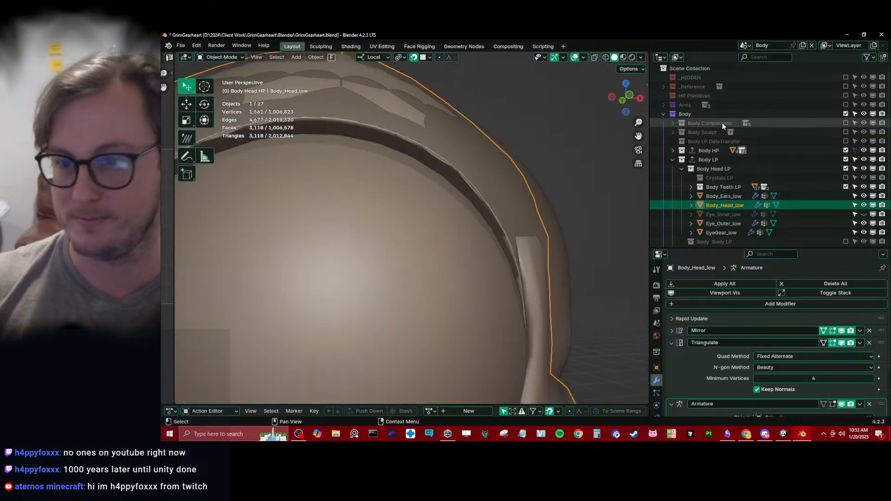
left_click(397, 307)
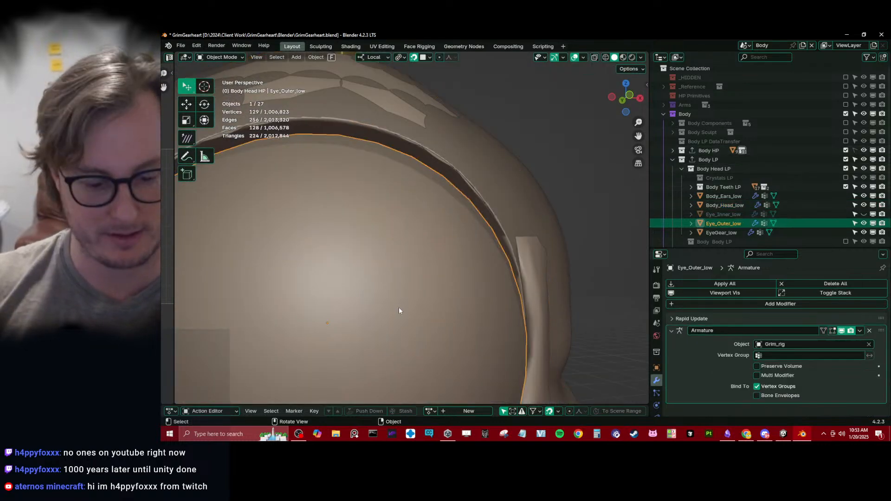
key("h")
middle_click_drag(464, 211, 462, 242)
left_click(414, 256)
key("h")
left_click(440, 234)
key("h")
key("ctrl+z")
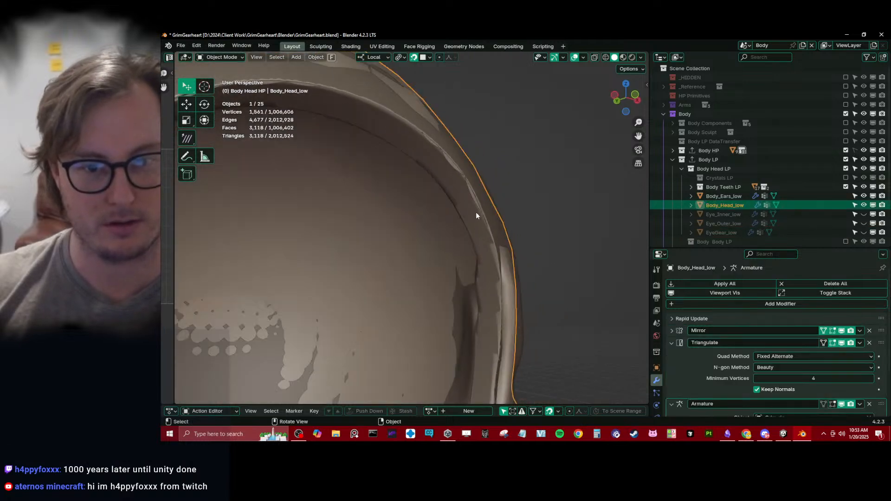
Edit the low-poly head and move two vertices of the socket's inner edge loop onto the high-poly crease.
key("Tab")
scroll(467, 194, "up", 4)
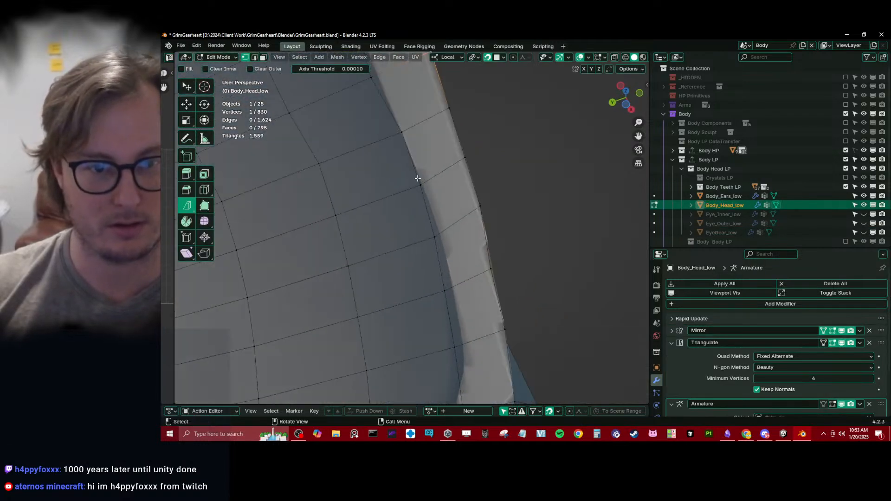
left_click(416, 176)
key("g")
left_click(419, 175)
middle_click_drag(419, 175, 438, 224)
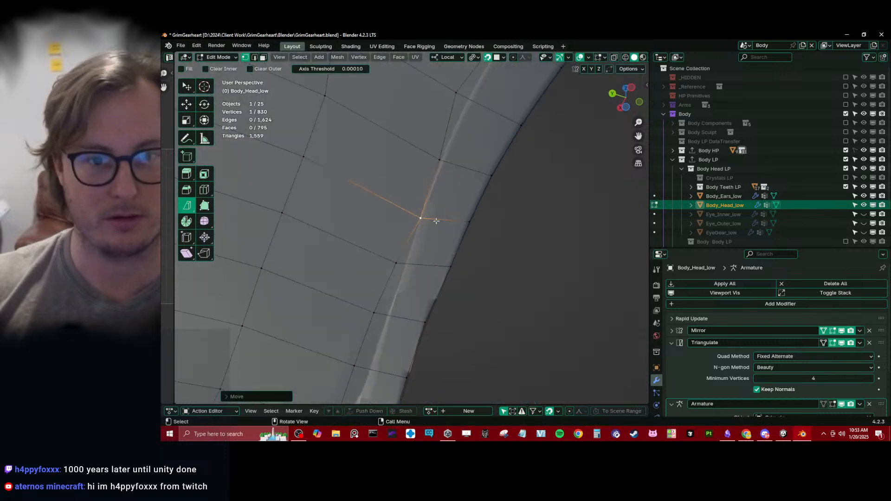
left_click(440, 162)
key("g")
left_click(443, 168)
Move the next three inner-loop vertices down the side of the socket onto the high-poly rim crease.
middle_click_drag(443, 180, 408, 197)
left_click(446, 182)
key("g")
left_click(460, 190)
left_click(408, 196)
key("g")
left_click(414, 198)
left_click(385, 222)
key("g")
left_click(398, 227)
Align the inner-loop vertices on the lower side of the socket with the high-poly crease.
middle_click_drag(387, 282, 408, 200)
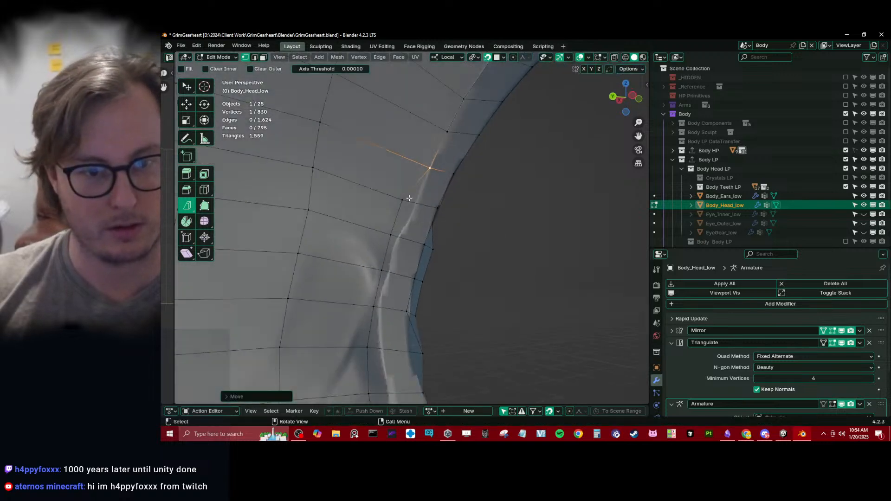
key("g")
left_click(422, 199)
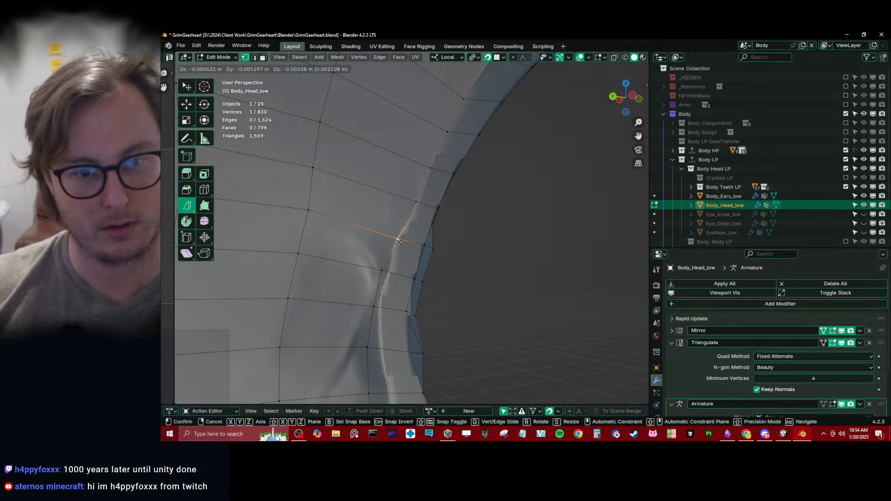
middle_click_drag(395, 239, 393, 225)
left_click(394, 224)
key("g")
left_click(378, 258)
middle_click_drag(379, 258, 374, 270)
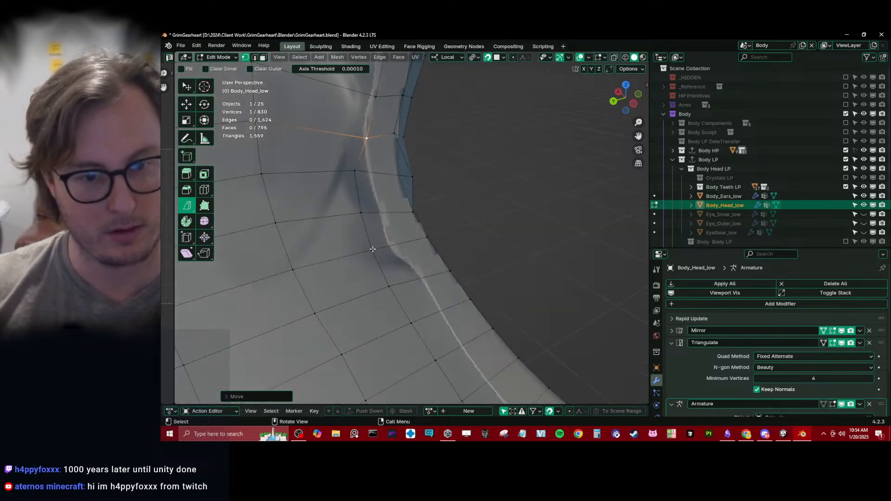
Move an inner-loop vertex and the neighbouring rim-edge vertex at the socket's lower corner to fit the high-poly.
left_click(358, 174)
key("g")
left_click(376, 181)
left_click(407, 176)
middle_click_drag(407, 176, 438, 179)
key("g")
left_click(396, 187)
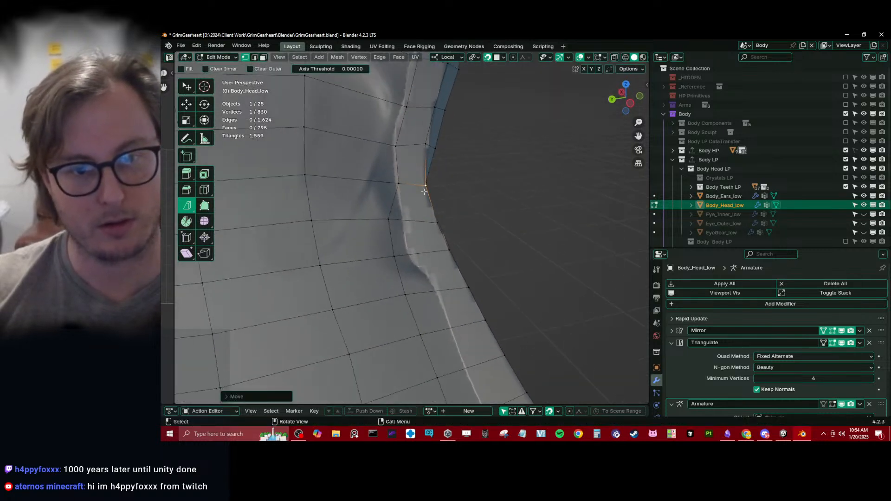
Move two more inner-loop vertices below the socket's lower corner onto the high-poly crease.
left_click(390, 225)
key("g")
left_click(404, 226)
left_click(398, 271)
key("g")
left_click(412, 270)
Select the path of inner-loop vertices along the socket's bottom and edge-slide it onto the high-poly crease.
middle_click_drag(422, 270, 509, 311)
left_click(325, 254)
left_click(449, 287, "ctrl")
key("g")
key("g")
left_click(457, 262)
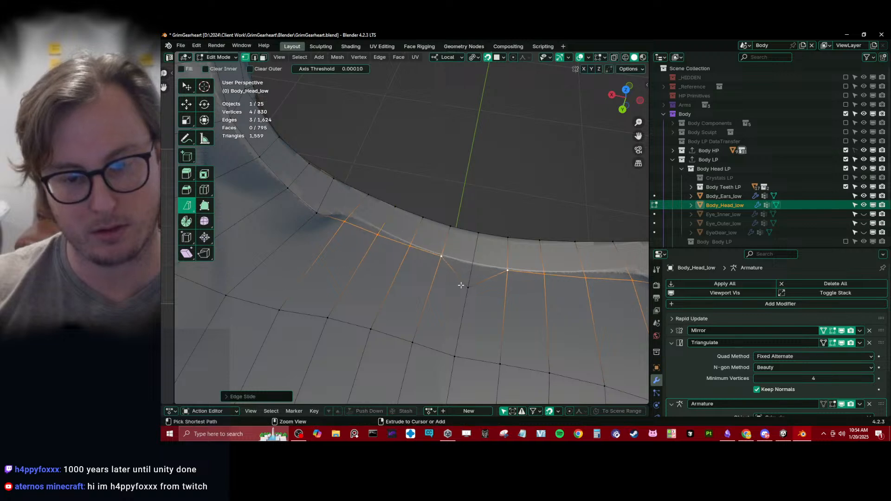
Undo the last edge slide, extend the inner-loop path by one vertex and edge-slide it onto the high-poly crease.
key("ctrl+z")
left_click(468, 294, "ctrl")
key("g")
key("g")
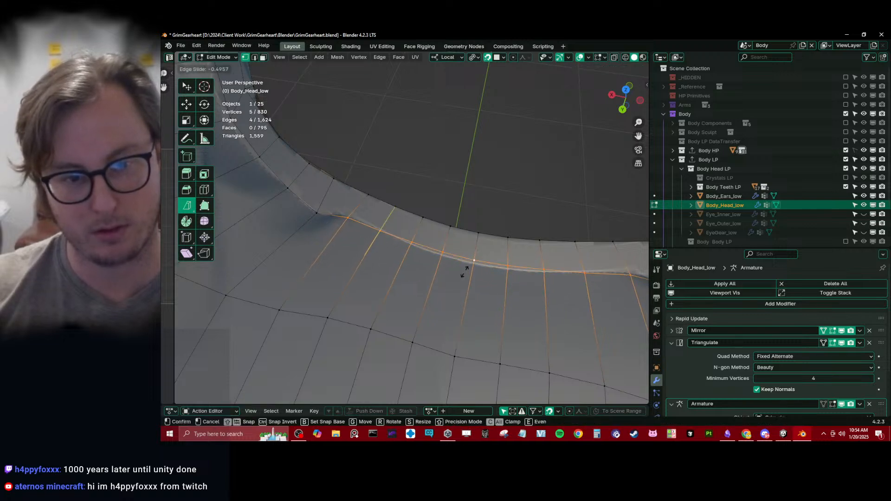
left_click(465, 272)
Vertex-slide two neighbouring inner-loop vertices near the end of that path onto the high-poly crease of the socket.
left_click(329, 215)
middle_click_drag(321, 224, 444, 212)
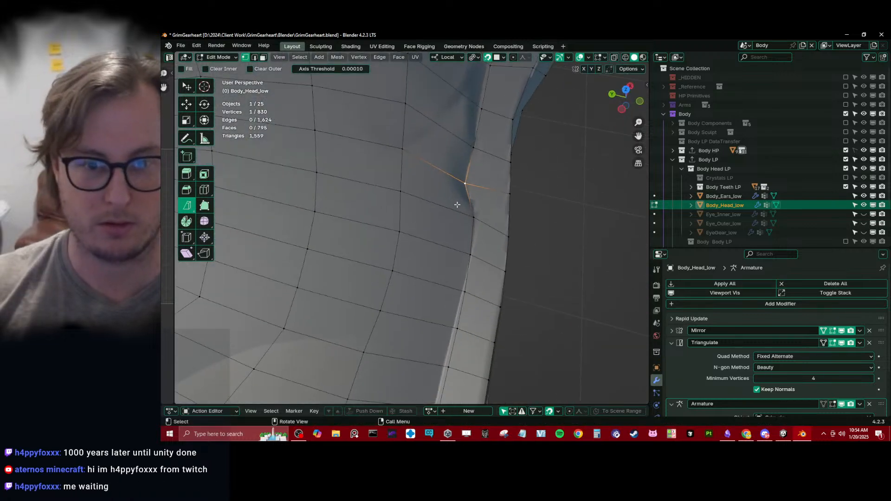
key("g")
key("g")
left_click(480, 193)
left_click(475, 148)
key("g")
key("g")
left_click(478, 152)
middle_click_drag(478, 152, 449, 207)
scroll(433, 203, "up", 5)
scroll(436, 202, "down", 8)
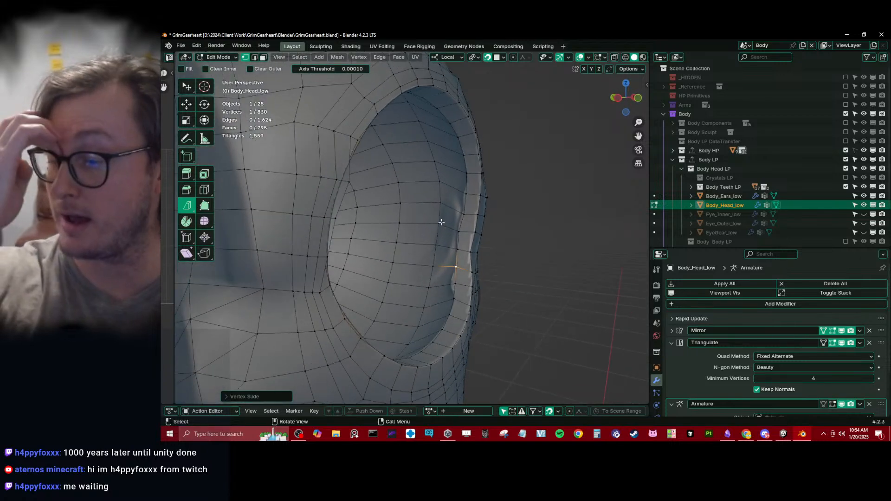
Select the row of four vertices between the eye socket and temple at mid-socket height, then move and rotate it level.
middle_click_drag(443, 205, 372, 153)
middle_click_drag(445, 139, 385, 265)
left_click(467, 157)
left_click(417, 272, "ctrl+shift")
key("g")
left_click(382, 217)
left_click(387, 250)
left_click(422, 244, "ctrl")
key("g")
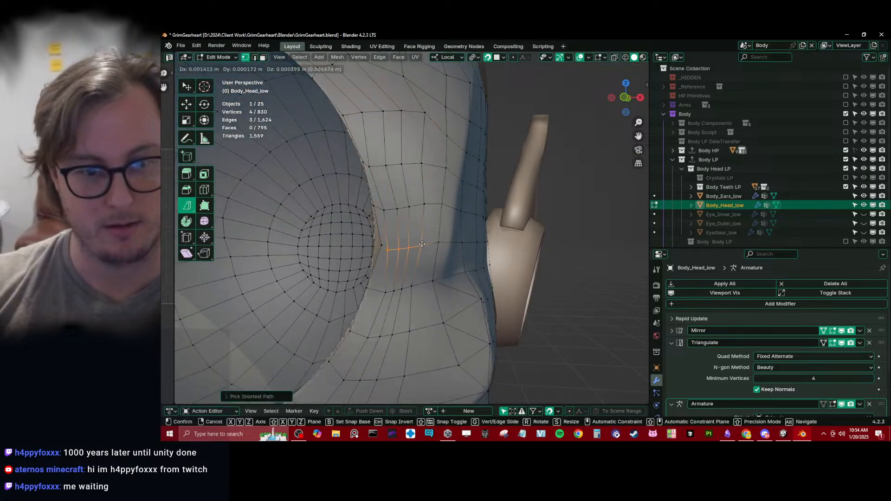
left_click(425, 242)
key("r")
left_click(471, 219)
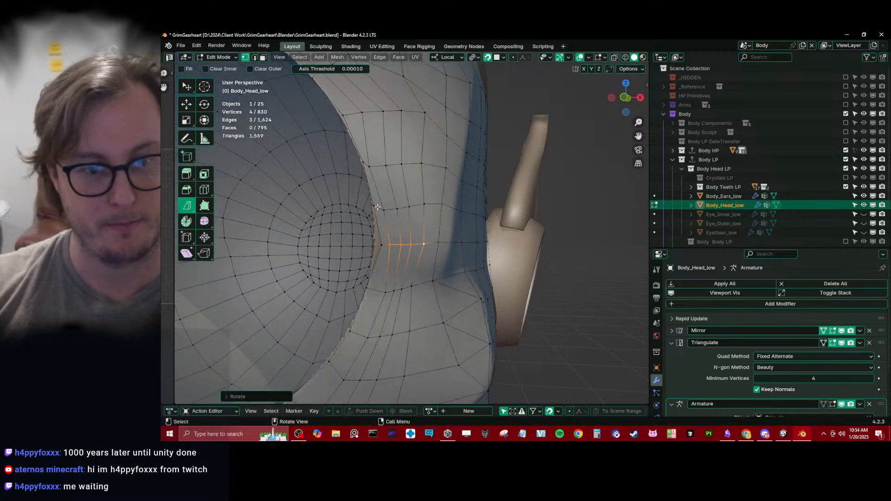
Select the next row of vertices up beside the socket, then rotate and move it to even out the spacing.
left_click(376, 207)
left_click(424, 202, "ctrl")
key("r")
left_click(444, 184)
key("g")
left_click(449, 172)
key("r")
left_click(448, 161)
key("g")
Rotate and move the four-vertex row two rows above mid-socket height to follow the socket's outer flow.
left_click(380, 165)
left_click(424, 160)
key("r")
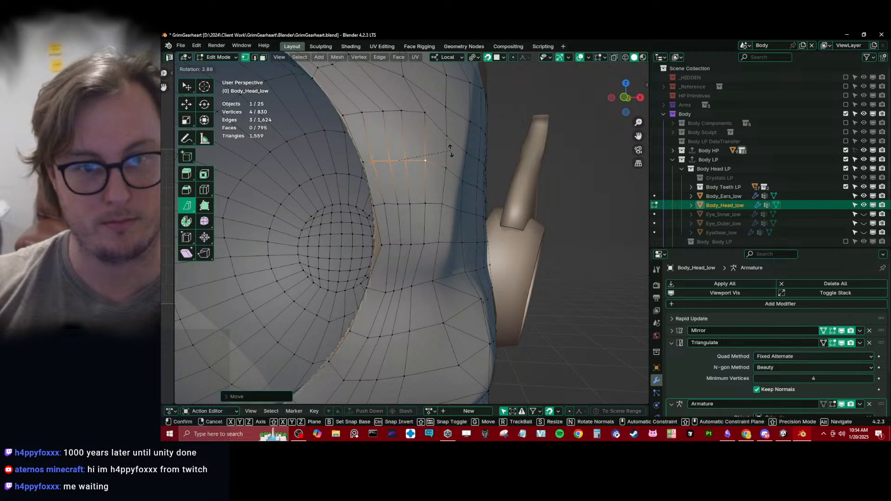
left_click(452, 151)
key("g")
left_click(449, 148)
Rotate and move the four-vertex row at the socket's upper outer side to line up with the rows below.
middle_click_drag(436, 132, 443, 178, "shift")
left_click(370, 199, "ctrl")
key("r")
left_click(468, 176)
key("g")
left_click(470, 182)
left_click_drag(468, 182, 486, 230, "shift")
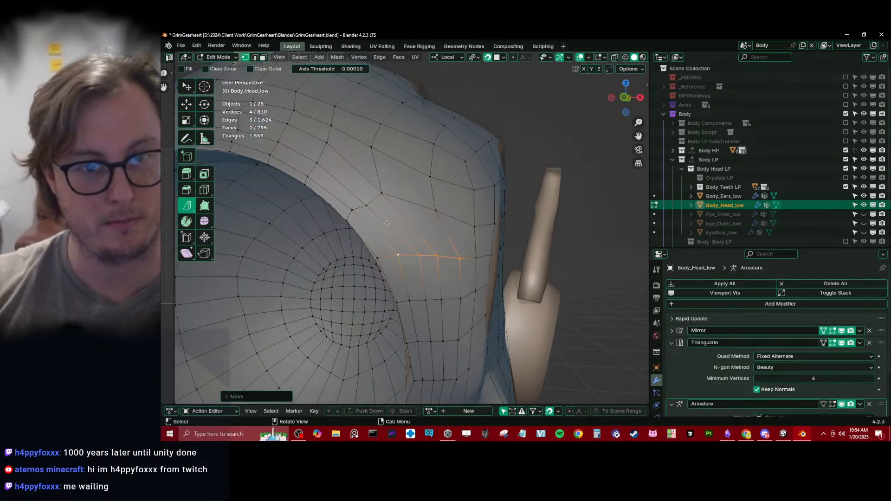
middle_click_drag(486, 229, 489, 235, "shift")
Move individual vertices above the socket's upper outer corner to smooth the brow topology.
left_click(365, 204)
key("g")
left_click(366, 203)
left_click(383, 189)
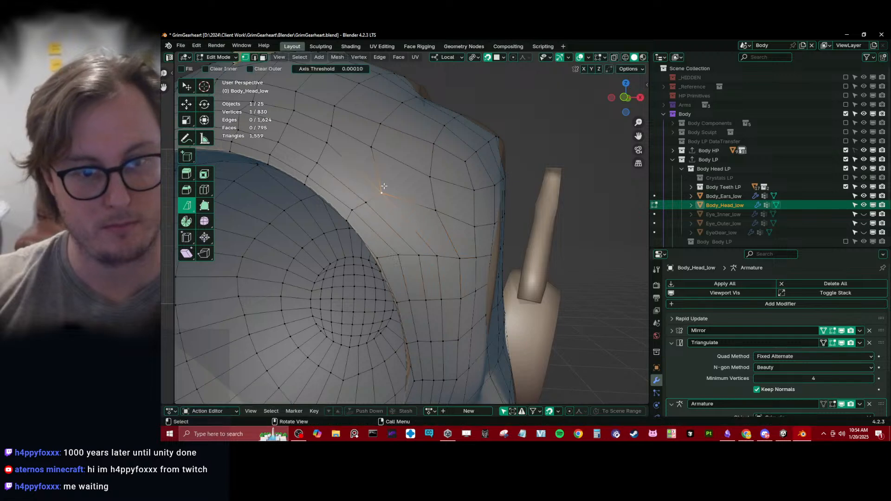
key("g")
left_click(350, 208)
Select a path of vertices across the upper brow band, then move and rotate it to align with the socket rim.
middle_click_drag(351, 207, 370, 225, "shift")
middle_click_drag(332, 185, 355, 200)
left_click(342, 223, "ctrl")
key("g")
left_click(343, 223)
key("r")
left_click(422, 174)
Reposition several single vertices on the brow above the socket to even out the surrounding quads.
left_click(226, 228)
left_click(382, 228, "ctrl")
left_click(348, 195)
key("g")
left_click(349, 196)
left_click(346, 209)
key("g")
left_click(343, 220)
key("g")
left_click(344, 221)
Vertex-slide the forehead's centre-line vertex between the crest tip and the eye socket.
left_click(308, 181)
key("g")
key("g")
left_click(312, 177)
scroll(312, 177, "down", 6)
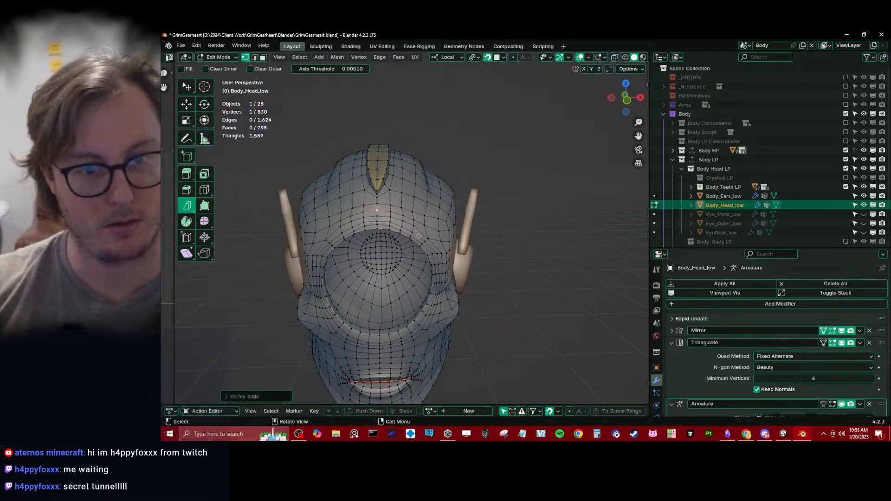
Check the head in Object Mode, then move the upper temple ridge vertices onto the high-poly edge in Edit Mode.
key("Tab")
key("KP_Divide")
middle_click_drag(433, 181, 411, 166)
key("KP_Divide")
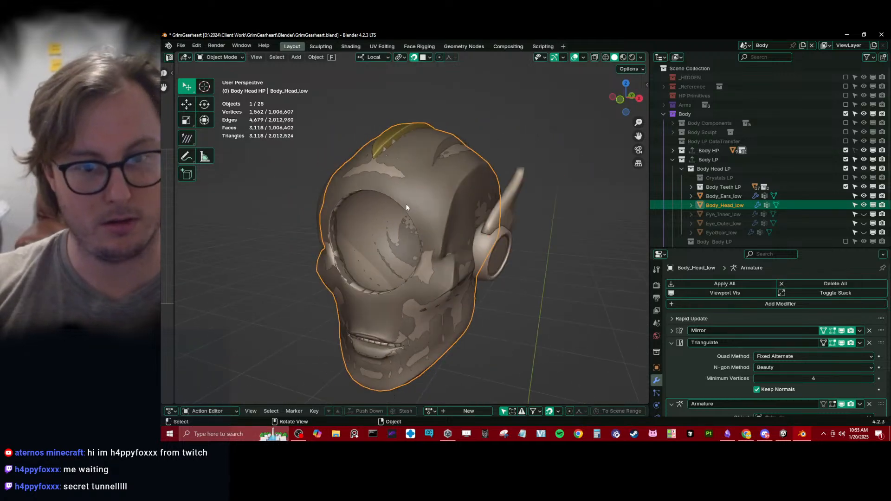
key("Tab")
scroll(452, 225, "up", 5)
middle_click_drag(452, 225, 417, 220)
left_click(395, 169)
key("g")
left_click(416, 184)
key("g")
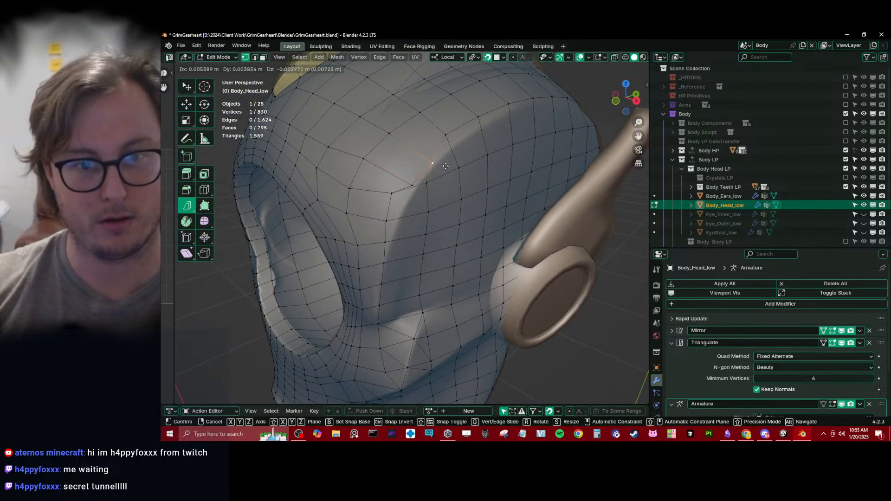
left_click(475, 134)
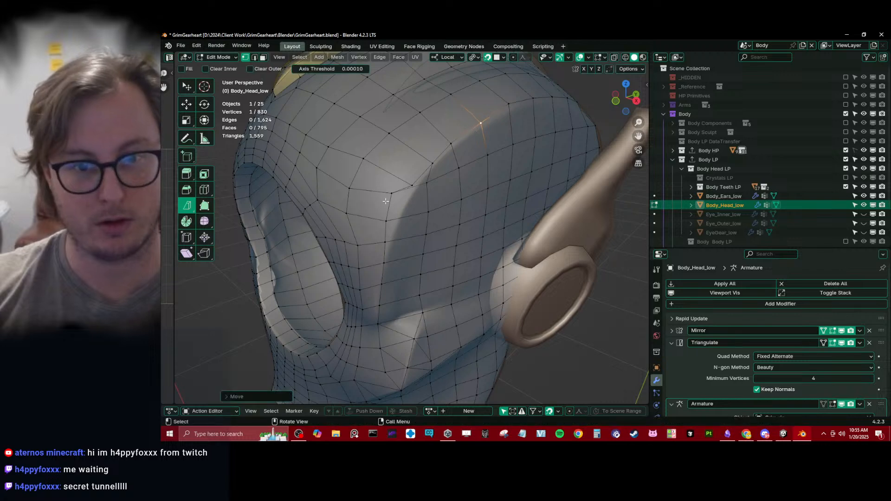
Move the vertices along the front of the temple ridge so they follow the high-poly crease.
left_click(394, 236)
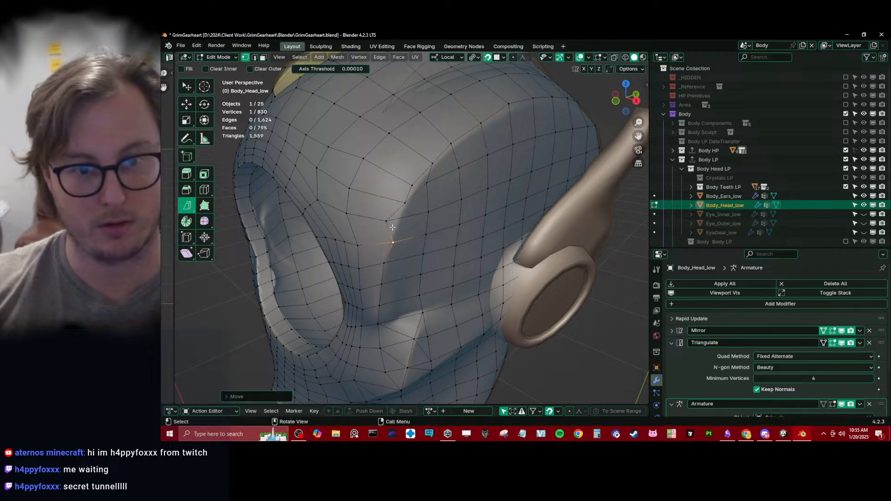
left_click(391, 222)
key("g")
left_click(402, 223)
key("g")
left_click(401, 225)
left_click(387, 247)
key("g")
left_click(390, 248)
Move the vertices at the temple recess's lower front corner and on the cheekbone edge to fit the high-poly.
left_click(374, 304)
key("g")
left_click(378, 321)
key("g")
left_click(432, 304)
middle_click_drag(432, 304, 453, 285)
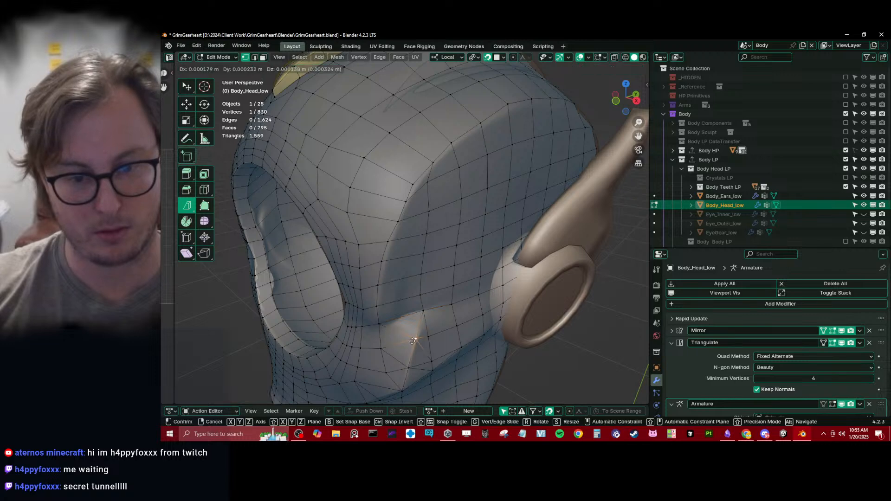
middle_click_drag(415, 342, 395, 298, "shift")
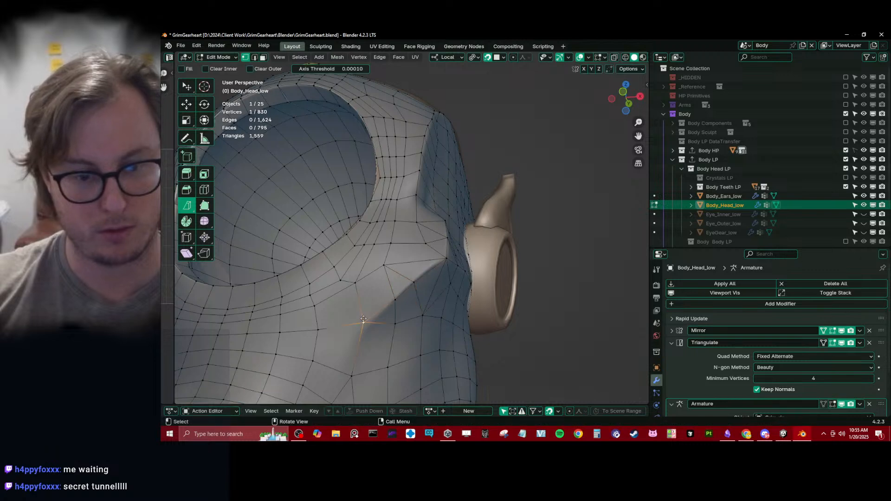
middle_click_drag(395, 298, 422, 175)
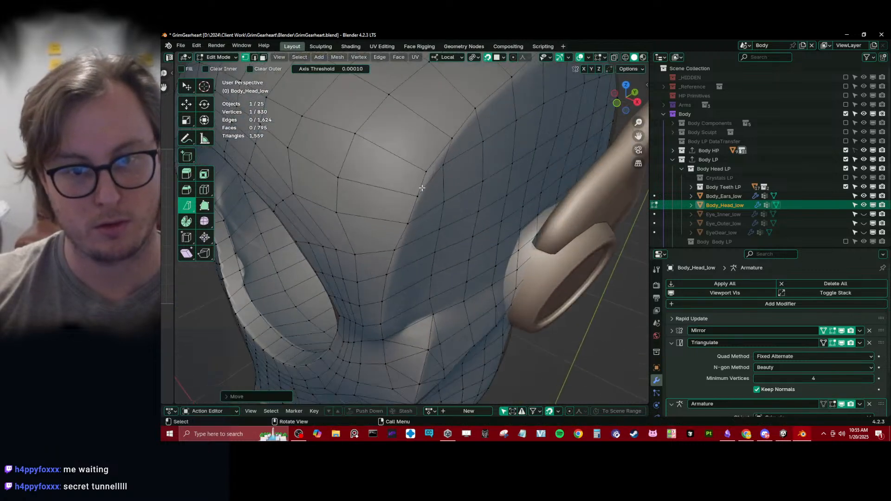
Reposition the vertex at the temple ridge's front bend so it sits on the high-poly edge.
key("g")
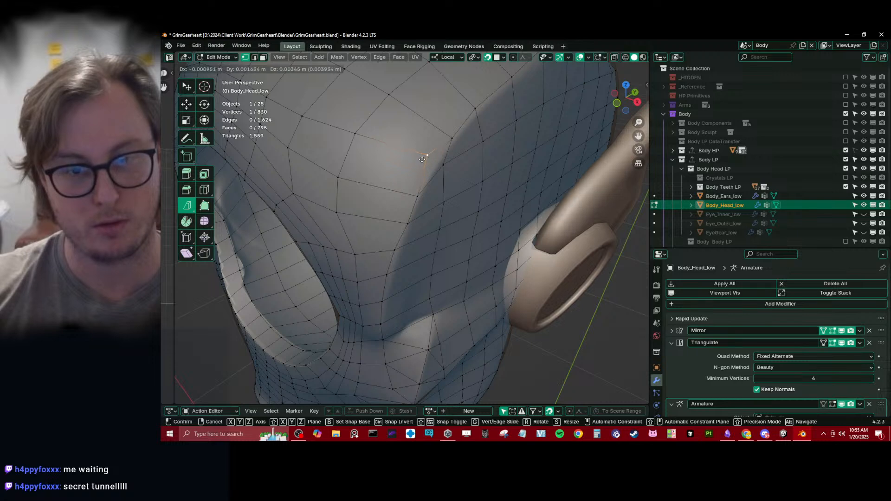
left_click(423, 160)
mouse_move(423, 161)
middle_mouse_down()
mouse_move(474, 132)
mouse_move(460, 121)
mouse_move(439, 161)
middle_mouse_up()
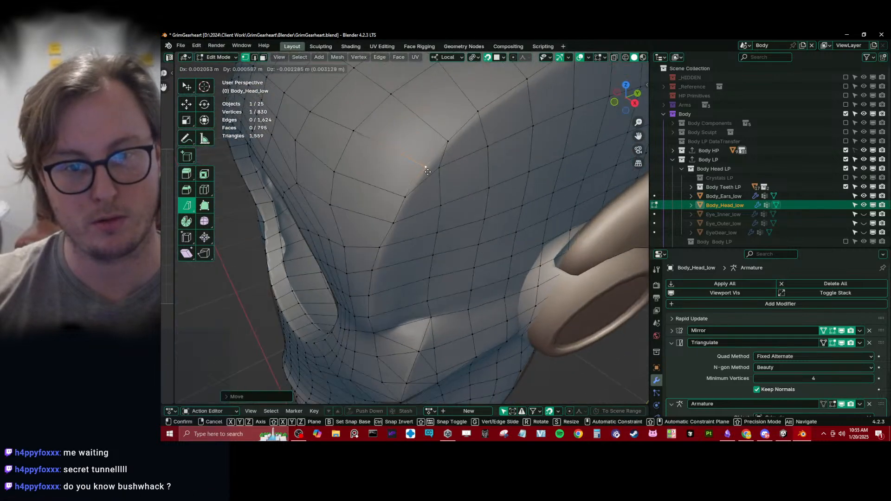
key("g")
left_click(456, 186)
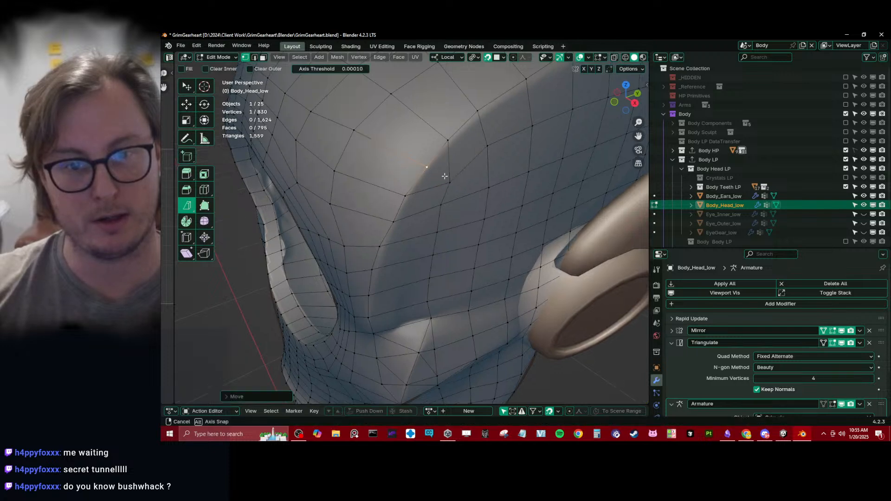
Adjust two more vertices around the temple ridge's curve to fit the high-poly edge.
middle_click_drag(448, 182, 473, 143)
left_click(474, 143)
key("g")
left_click(479, 144)
left_click(432, 198)
key("g")
left_click(428, 202)
Select the vertical path of three vertices on the outer brow and move it to even out the spacing.
middle_click_drag(428, 202, 377, 212)
scroll(417, 200, "down", 3)
left_click(383, 217)
left_click(391, 178, "ctrl")
key("g")
left_click(396, 175)
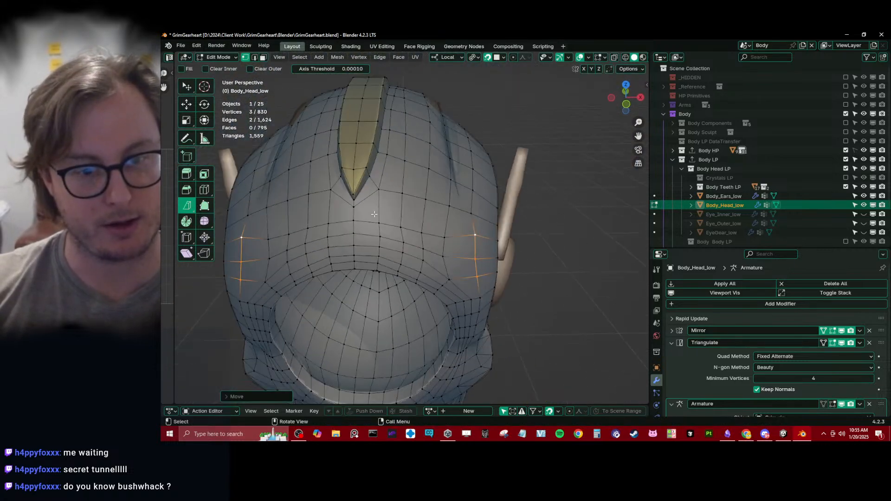
Select the row of five vertices across the forehead below the crest and edge-slide it upward.
left_click(442, 235, "ctrl")
key("g")
key("g")
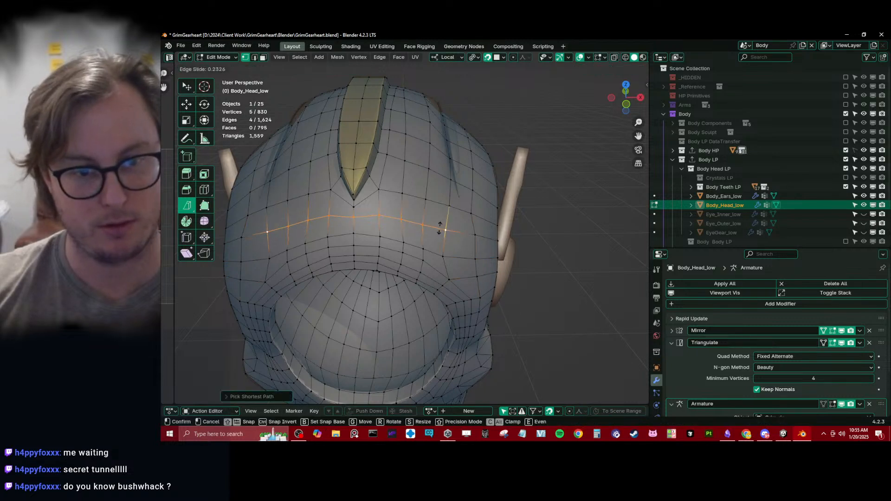
left_click(440, 228)
Vertex-slide the centre-line vertices below the crest tip to even out the forehead rows.
left_click(355, 217)
key("g")
key("g")
left_click(357, 218)
key("g")
key("g")
left_click(356, 227)
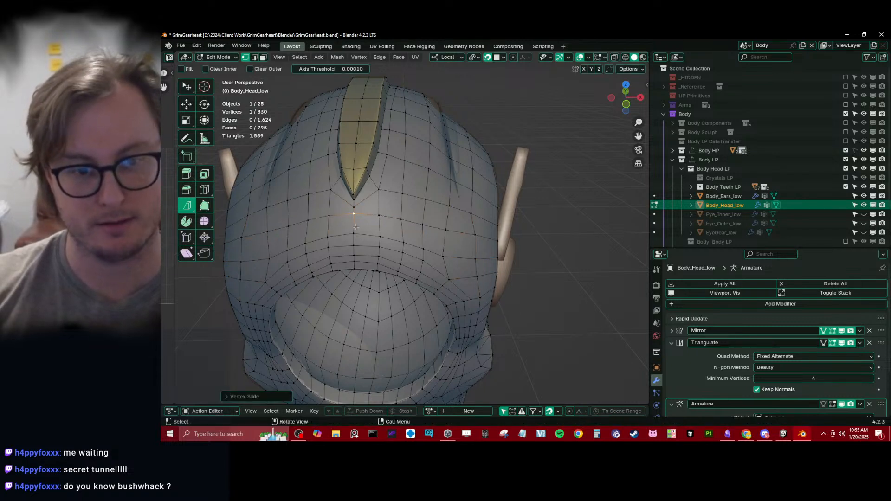
key("g")
key("g")
Move the brow vertex near the socket's upper rim, then move the column of vertices above it.
left_click(439, 263)
key("g")
left_click(449, 271)
middle_click_drag(449, 270, 386, 281)
scroll(441, 205, "up", 3)
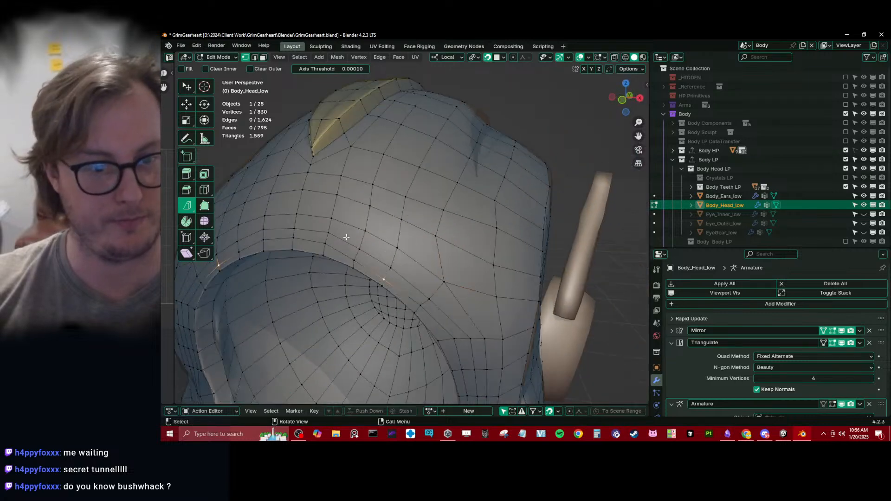
left_click(401, 239, "ctrl")
key("g")
left_click(413, 236)
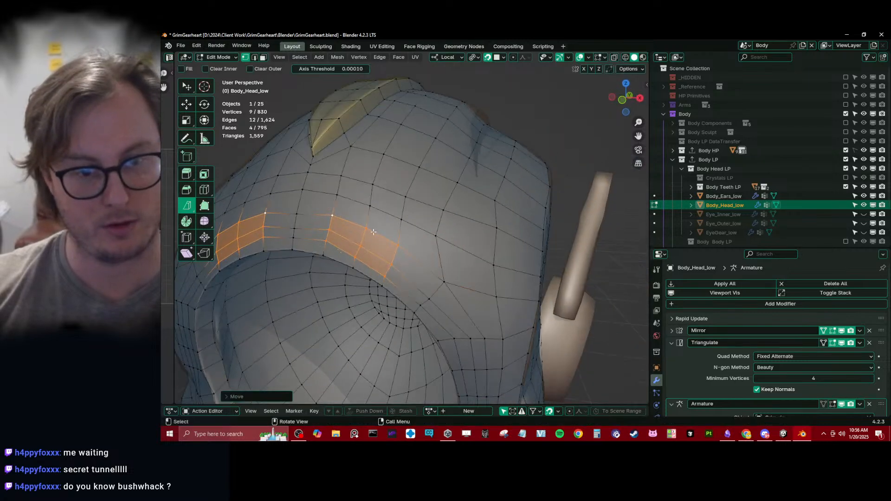
Select the middle three-vertex column in the brow band above the socket and rotate it to follow the rim.
left_click(366, 228)
left_click(356, 258, "ctrl")
key("r")
left_click(420, 206)
Move and rotate the next three-vertex column outward in the brow band to align with its neighbours.
left_click(396, 250)
key("g")
left_click(417, 255)
key("r")
left_click(421, 254)
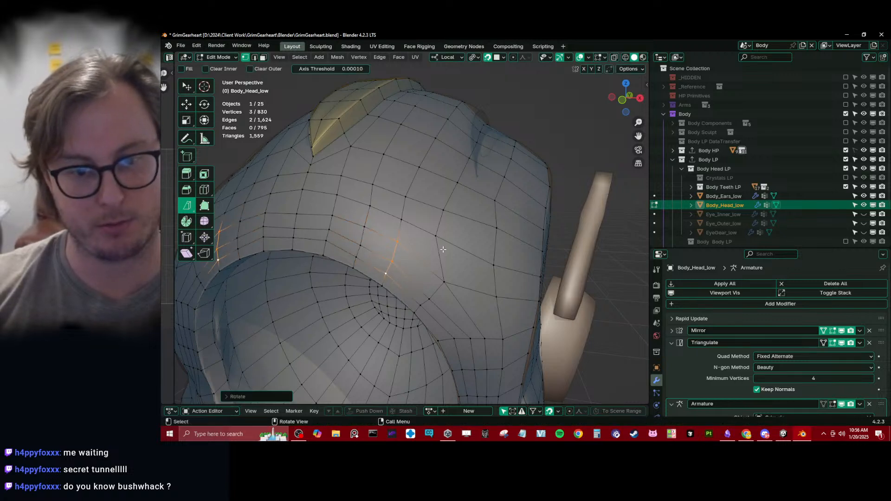
Nudge the vertices along the brow topology above the outer eye socket rim to even out the edge flow.
left_click(444, 281)
key("g")
left_click(442, 278)
left_click(429, 297)
key("g")
left_click(431, 294)
left_click(431, 296)
key("g")
left_click(432, 293)
left_click(421, 305)
key("g")
left_click(420, 303)
middle_click_drag(420, 302, 410, 186)
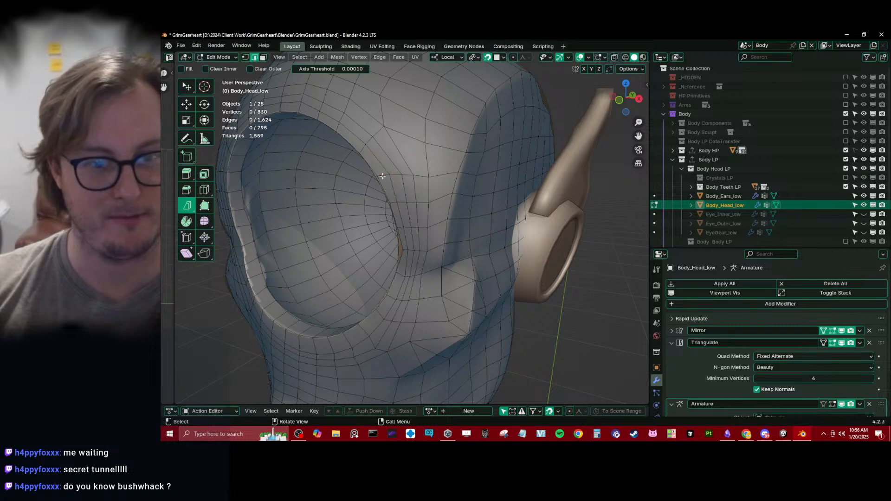
Reposition two vertices on the outer side of the eye socket rim to smooth its curve.
left_click(435, 179, "ctrl")
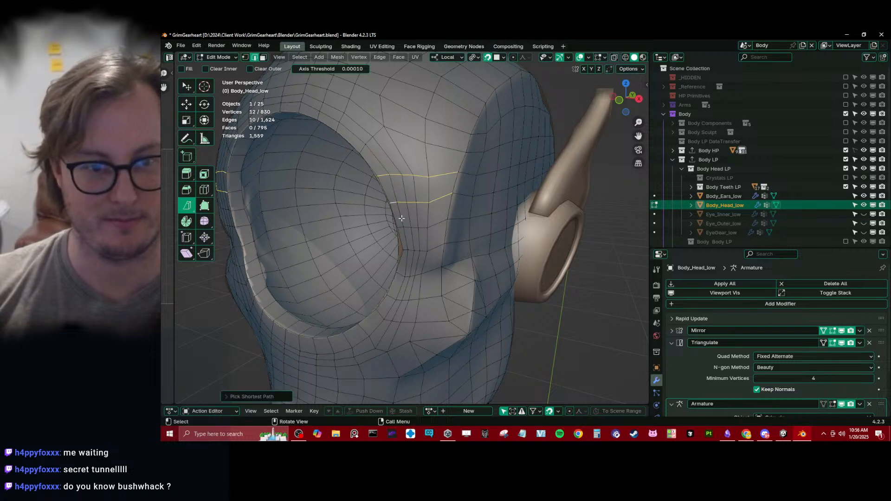
left_click(427, 232, "ctrl")
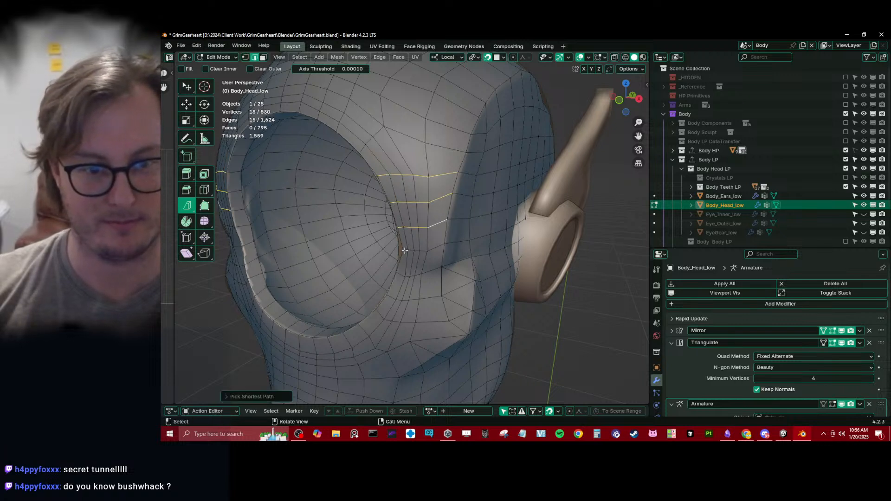
middle_click_drag(407, 239, 423, 207)
scroll(423, 206, "up", 2)
left_click(245, 57)
scroll(408, 223, "up", 4)
left_click(424, 196)
key("g")
left_click(407, 201)
middle_click_drag(408, 201, 411, 161)
key("g")
left_click(405, 141)
scroll(411, 160, "down", 3)
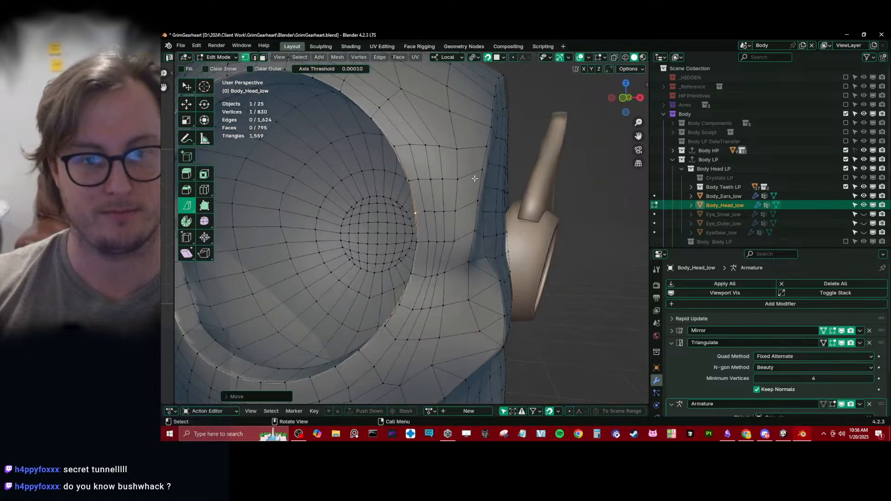
Straighten the four edge rows between the eye socket's outer rim and the temple with Gstretch.
left_click(255, 57)
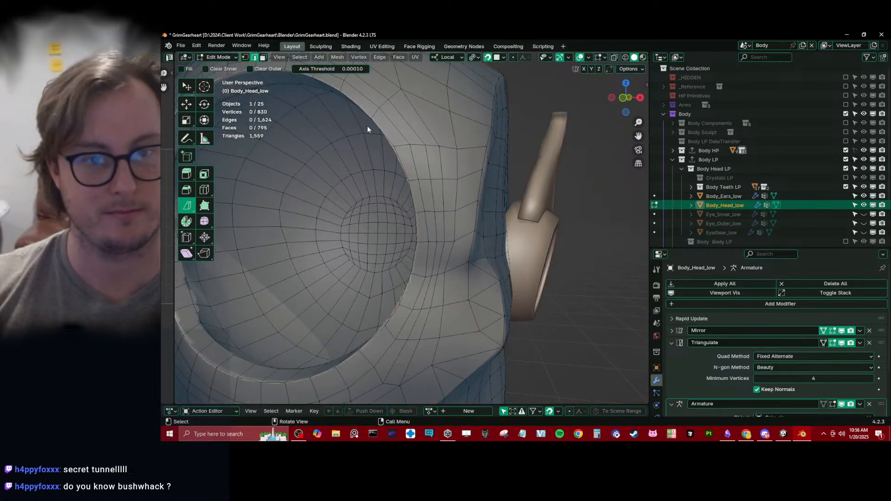
left_click(399, 145)
left_click(470, 147, "ctrl")
left_click(468, 175, "shift")
left_click(413, 179, "ctrl")
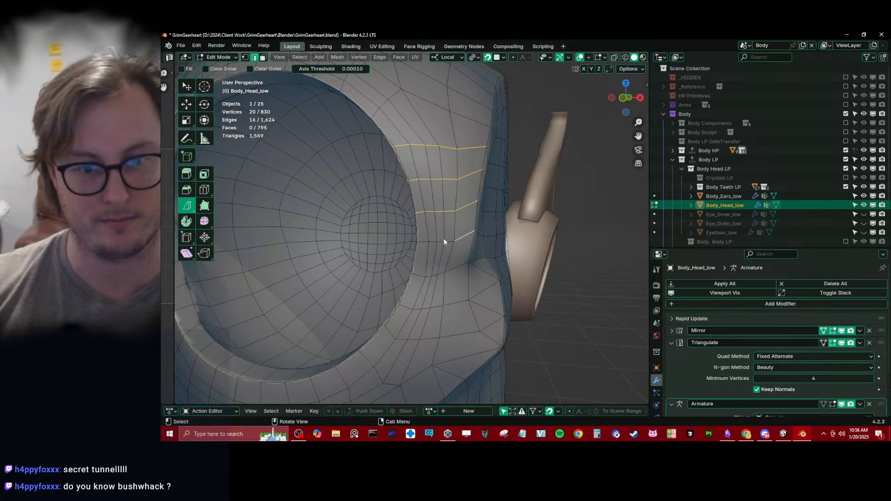
key("F2")
key("Escape")
right_click(424, 245)
left_click(424, 242)
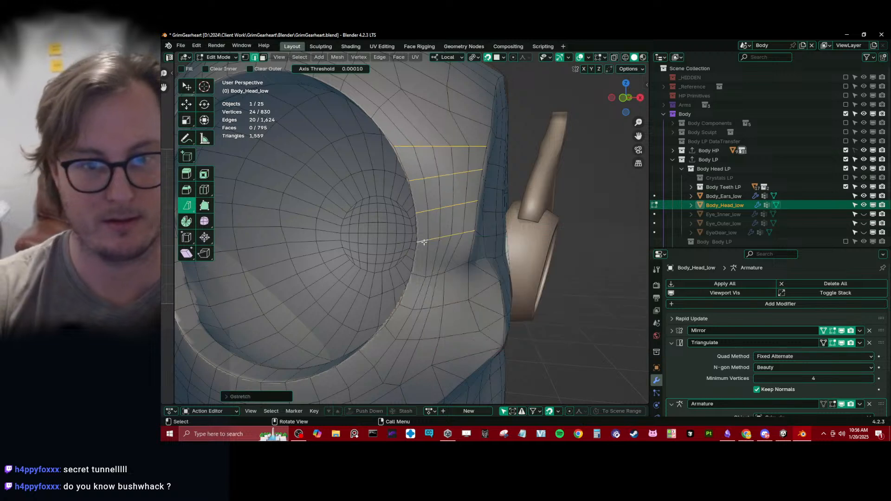
Straighten the next two edge rows beside the lower outer corner of the eye socket with Gstretch.
mouse_move(433, 237)
middle_mouse_down()
mouse_move(372, 238)
mouse_move(443, 235)
middle_mouse_up()
scroll(371, 238, "down", 1)
left_click(443, 266)
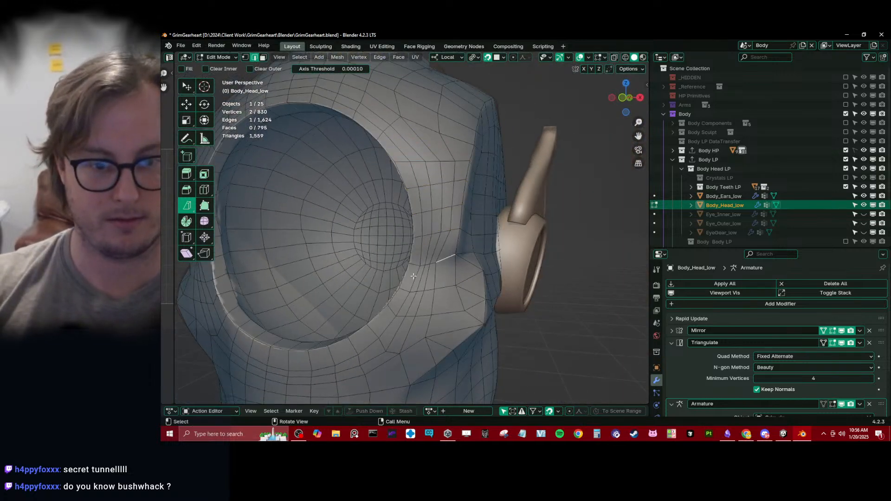
left_click(417, 268, "ctrl")
right_click(418, 268)
left_click(418, 268)
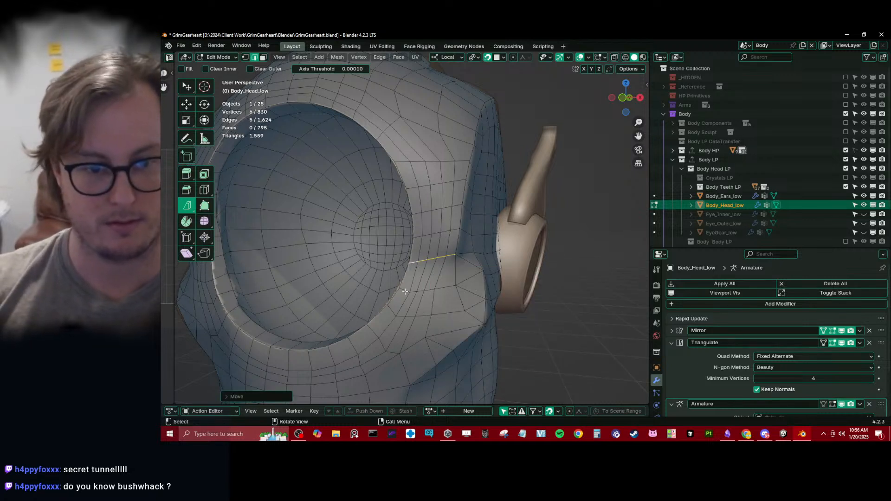
left_click(446, 288, "ctrl")
right_click(446, 289)
left_click(447, 290)
Select the edge paths radiating below the eye socket toward the upper lip and straighten them with Gstretch.
middle_click_drag(447, 289, 433, 251)
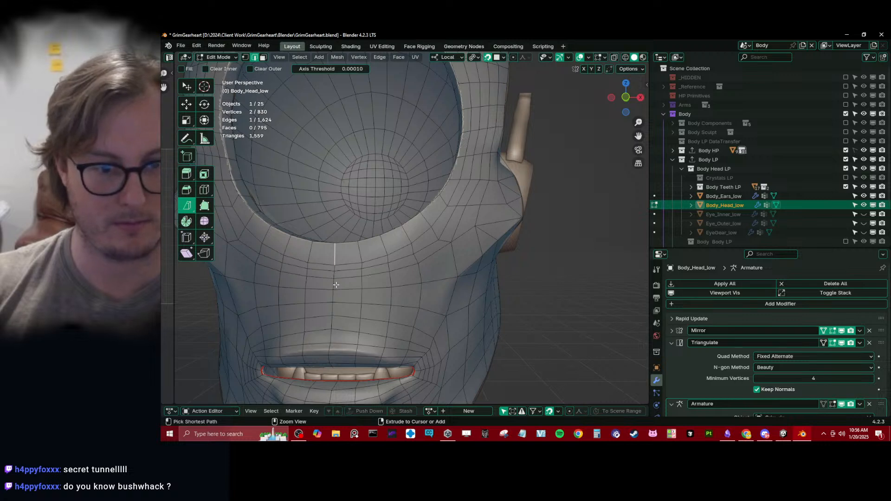
left_click(362, 284, "ctrl")
left_click(383, 248, "shift")
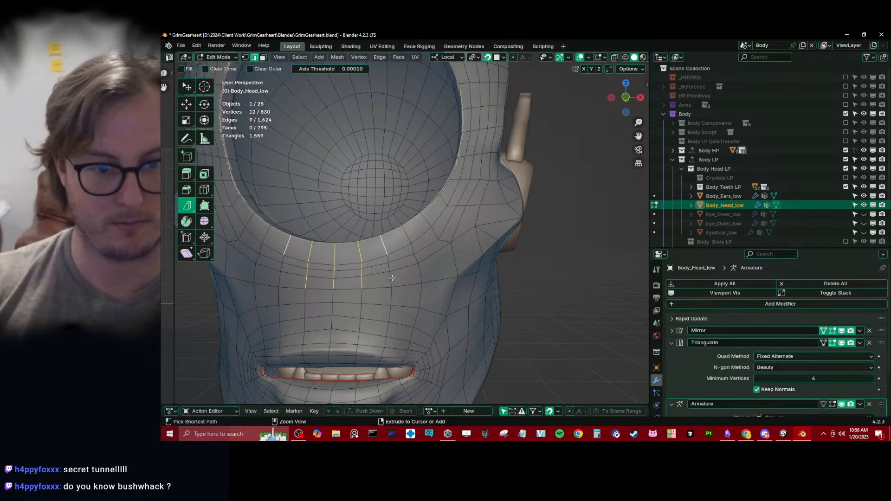
left_click(391, 282, "ctrl")
left_click(416, 276, "ctrl")
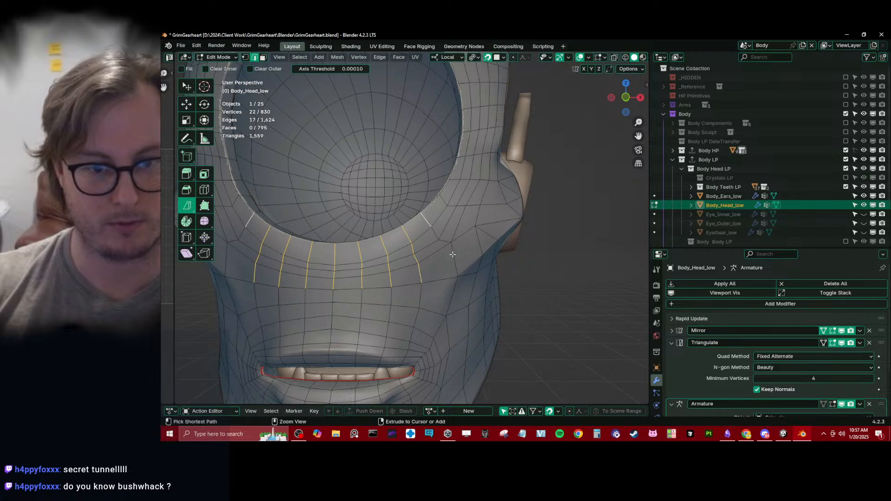
key("F3")
key("Return")
Reposition the vertices around the lower outer corner of the eye socket rim.
key("g")
left_click(462, 222)
middle_click_drag(464, 223, 472, 244)
left_click(424, 207)
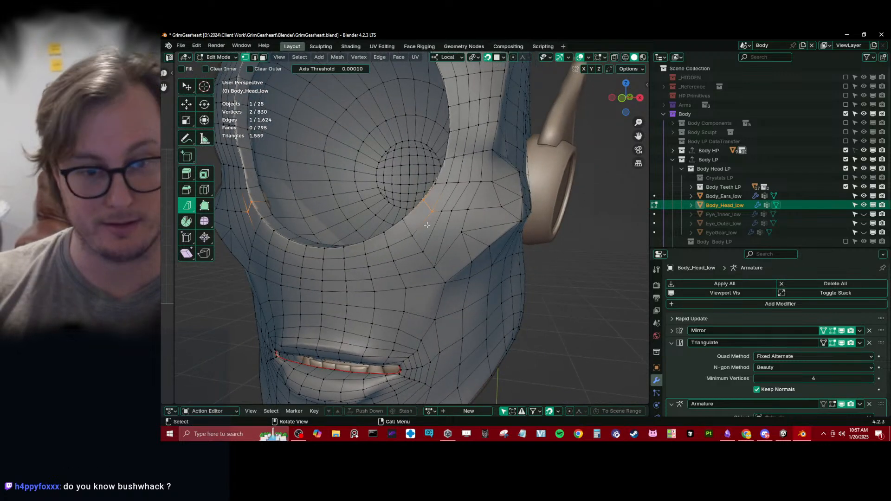
left_click(472, 237)
key("g")
left_click(447, 210)
Straighten the edge row from the lower socket rim across the cheekbone with Gstretch and compare the head with the full scene.
left_click(430, 206)
left_click(499, 209, "ctrl")
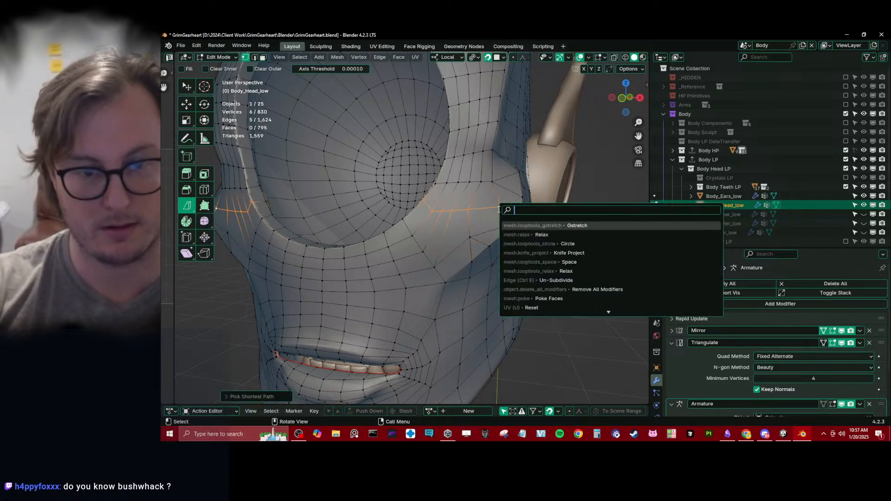
key("F3")
key("Return")
middle_click_drag(454, 226, 447, 257)
key("Tab")
key("KP_Decimal")
key("slash")
key("slash")
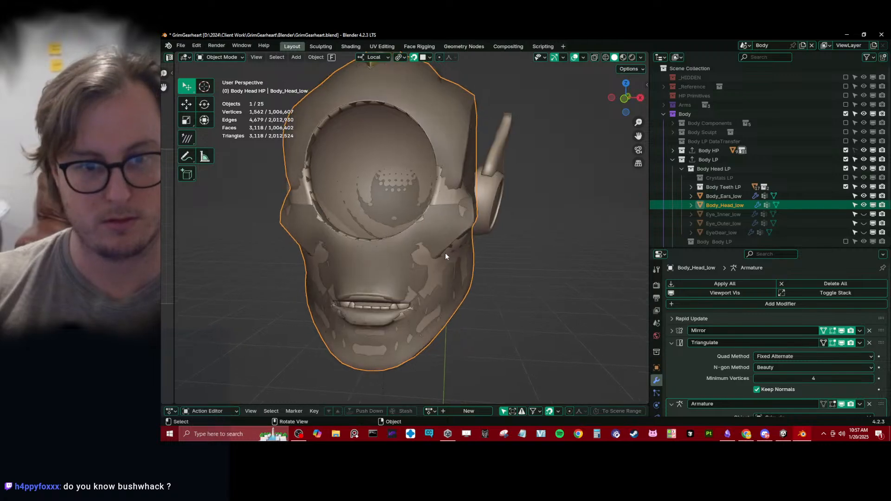
Move the cheekbone vertex at the outer end of the edge row beside the eye socket.
scroll(446, 251, "up", 2)
key("Tab")
scroll(461, 229, "up", 3)
middle_click_drag(493, 191, 408, 226, "shift")
left_click(439, 190)
middle_click_drag(428, 191, 443, 199)
key("g")
left_click(439, 201)
Straighten the edge row from that cheekbone vertex to the socket rim with Gstretch and shift it slightly.
left_click(379, 198, "ctrl")
left_click(388, 193, "ctrl")
key("F3")
key("Return")
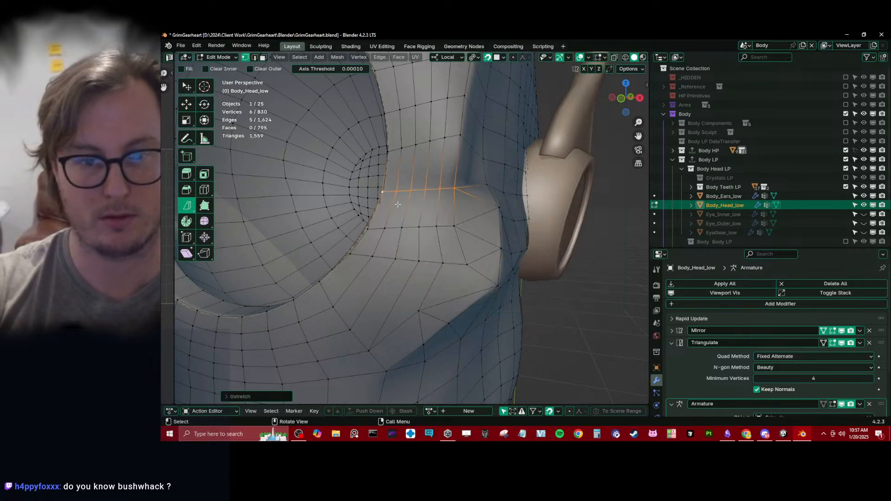
key("g")
left_click(398, 202)
Return to Object Mode, toggle the head's isolation to check its shape, and save the file.
middle_click_drag(398, 202, 420, 229)
key("Tab")
key("KP_Divide")
key("KP_Divide")
key("ctrl+s")
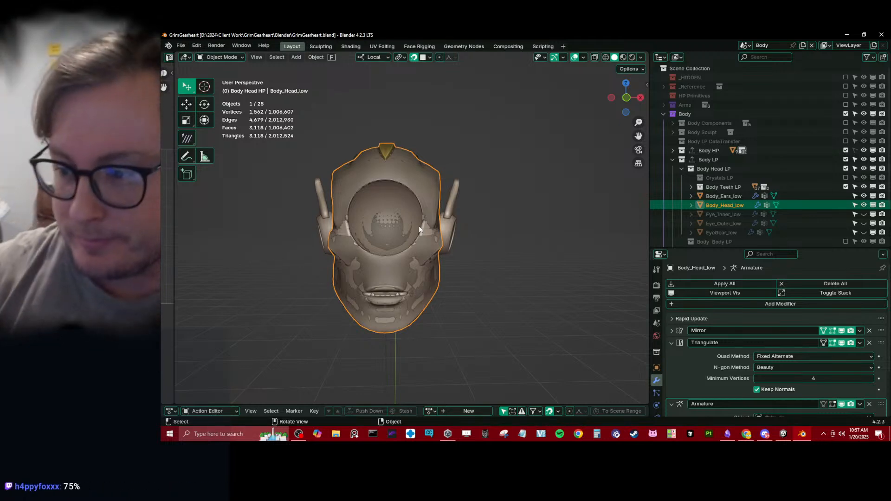
Move the uneven vertex on the side of the eye socket rim to smooth the edge.
key("Tab")
scroll(419, 226, "up", 2)
middle_click_drag(438, 227, 399, 205)
scroll(489, 263, "up", 2)
scroll(418, 201, "up", 2)
scroll(402, 196, "up", 2)
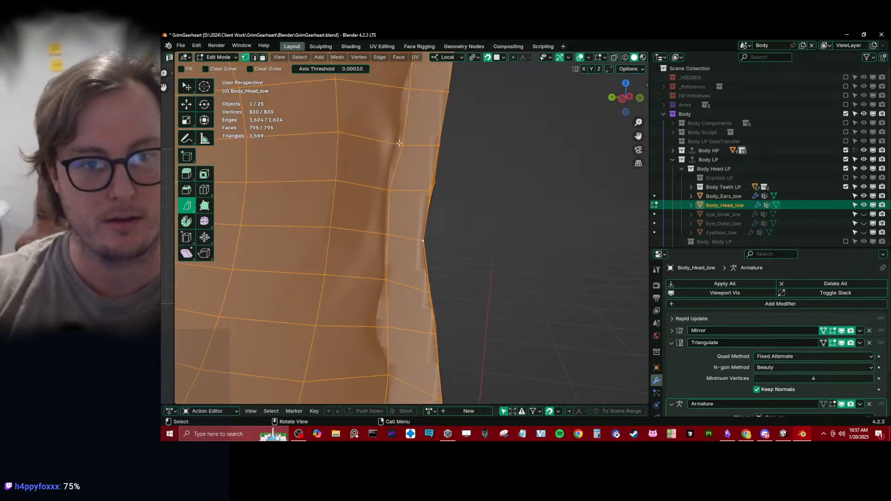
left_click(400, 142)
key("g")
left_click(407, 140)
middle_click_drag(413, 136, 452, 161)
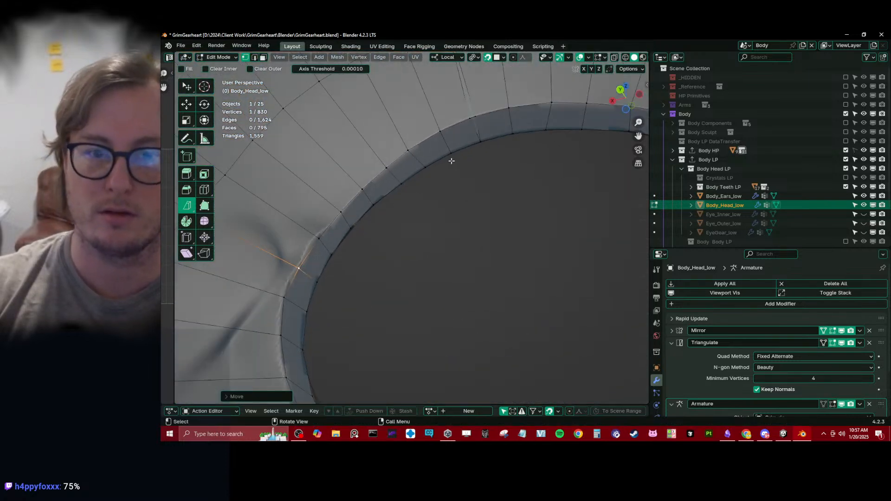
Align the centre vertex of the lower eye socket rim by scaling it to 0 about the 3D cursor.
key("period")
key("c")
key("s")
key("y")
key("0")
left_click(473, 120)
Move the centre vertex of the lower eye socket rim about 0.001 m along the local Y axis.
middle_click_drag(445, 113, 424, 322)
scroll(276, 286, "down", 5)
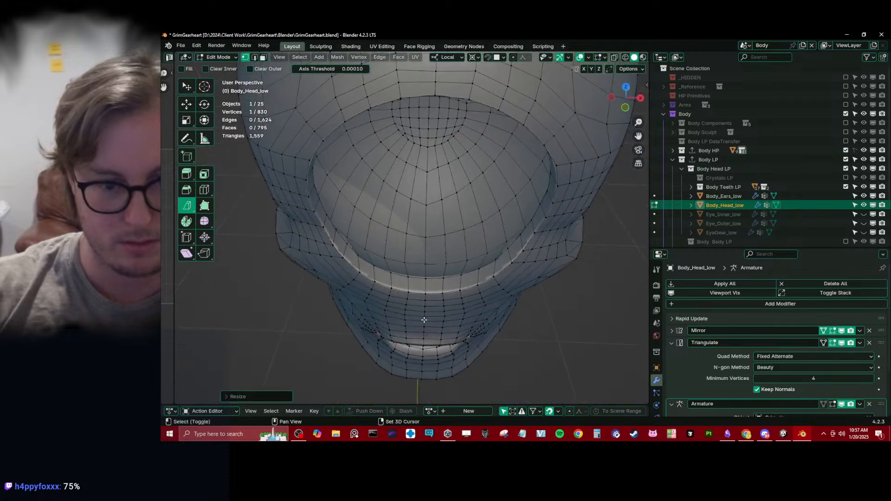
scroll(422, 325, "up", 5)
scroll(419, 264, "up", 2)
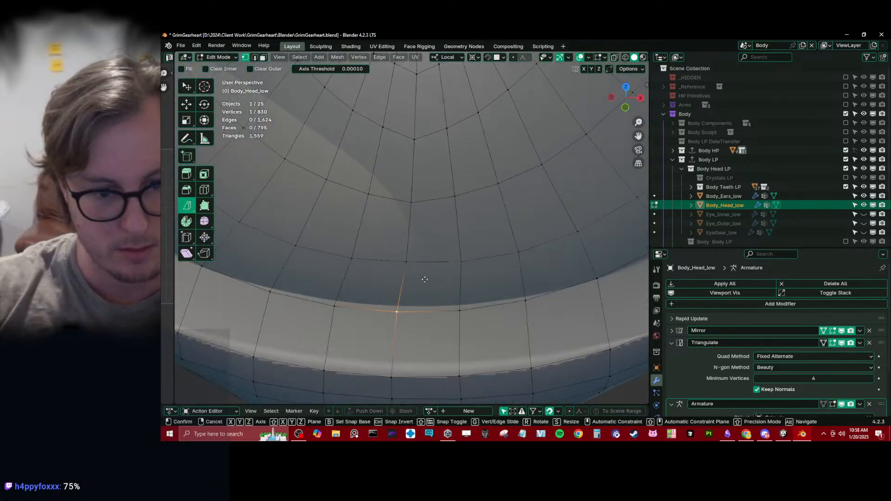
key("g")
key("y")
key("y")
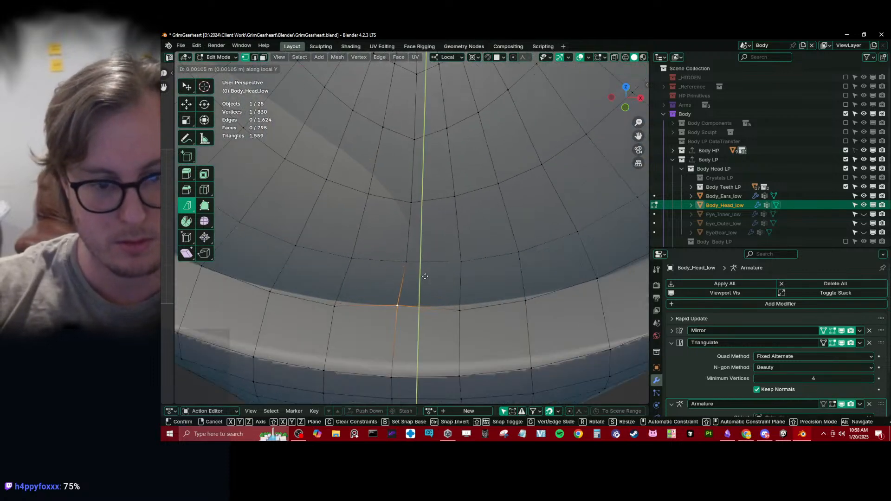
left_click(426, 277)
Move the next two vertices along the lower socket rim about 0.0009 m and 0.00065 m along local Y.
left_click(462, 305)
key("g")
key("y")
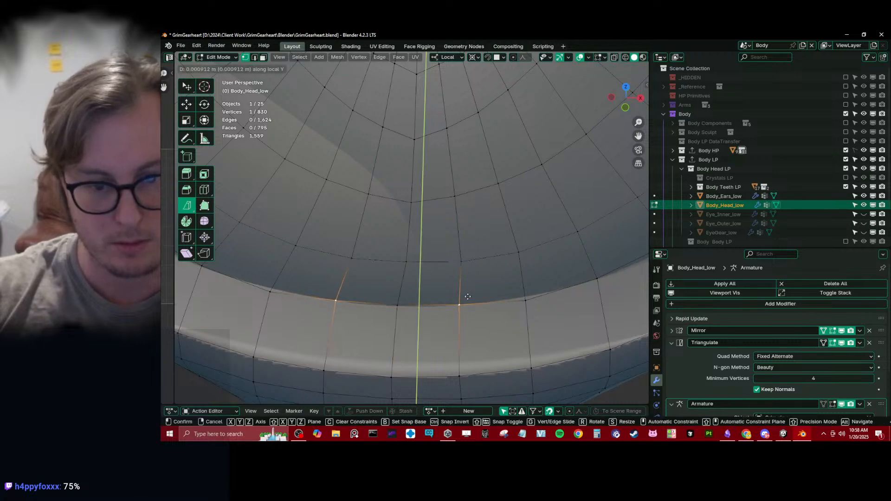
left_click(469, 298)
left_click(518, 294)
key("g")
key("y")
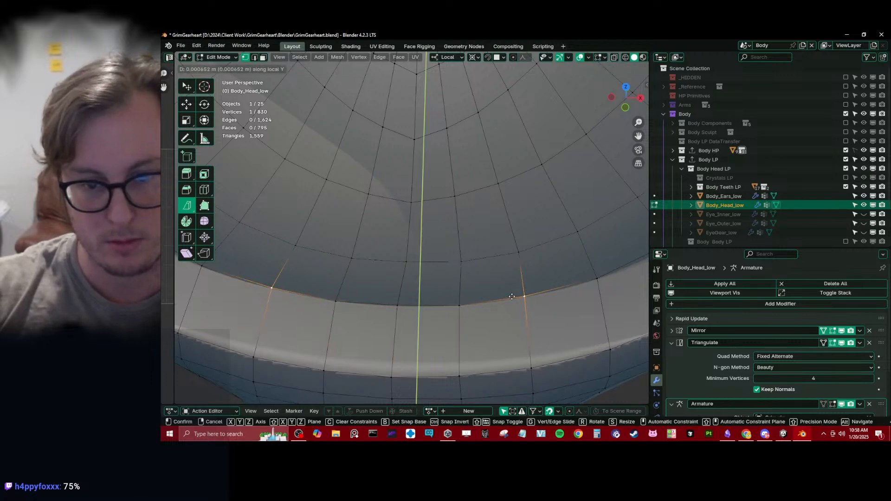
left_click(511, 297)
Try adding a centred loop cut around the eye socket rim, then undo it.
middle_click_drag(523, 298, 420, 316)
scroll(524, 252, "down", 5)
scroll(420, 316, "up", 2)
key("ctrl+r")
left_click(420, 260)
right_click(420, 260)
middle_click_drag(420, 260, 466, 197)
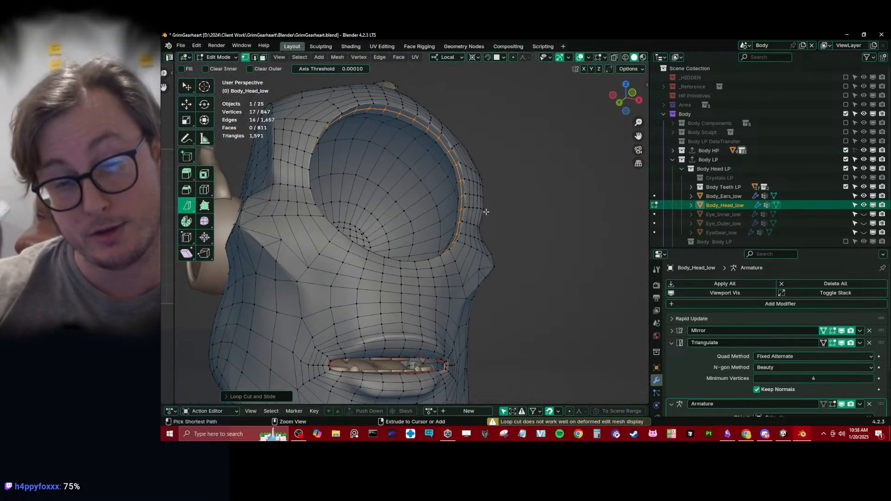
key("ctrl+z")
Return to Object Mode and save the file.
middle_click_drag(486, 211, 345, 285)
scroll(348, 239, "down", 4)
key("Tab")
key("ctrl+s")
Isolate the head mesh to inspect its topology, restore the full scene and save the file again.
key("KP_Divide")
key("Tab")
scroll(408, 277, "up", 5)
mouse_move(456, 213)
middle_mouse_down("shift")
mouse_move(408, 277)
mouse_move(455, 219)
mouse_move(265, 242)
mouse_move(255, 235)
mouse_move(437, 233)
mouse_move(469, 209)
mouse_move(451, 210)
mouse_move(460, 163)
mouse_move(362, 152)
mouse_move(278, 219)
mouse_move(431, 232)
mouse_move(465, 264)
mouse_move(484, 259)
middle_mouse_up("shift")
scroll(444, 222, "down", 3)
key("Tab")
key("KP_Divide")
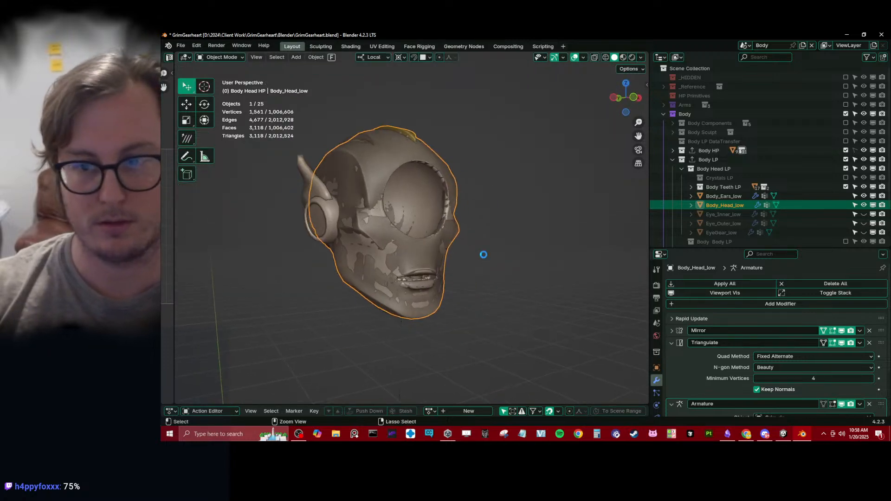
key("ctrl+s")
Enter Edit Mode on the head mesh and widen the UV editor beside the 3D viewport, framing the UV layout.
key("Tab")
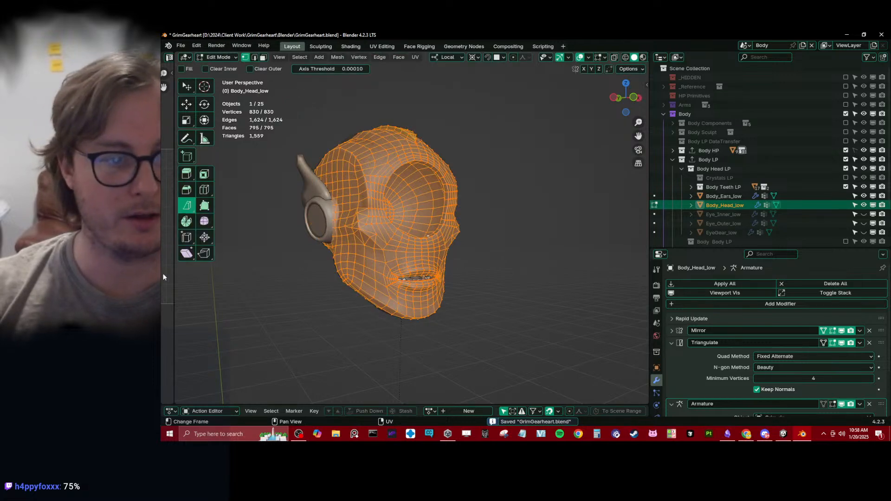
left_click_drag(174, 298, 474, 301)
scroll(229, 277, "up", 1)
middle_click_drag(200, 286, 255, 267)
scroll(228, 275, "down", 1)
key("n")
scroll(300, 239, "up", 4)
scroll(235, 228, "down", 1)
middle_click_drag(235, 228, 313, 240)
Unwrap all of the head's UVs again and clear the UV selection.
key("a")
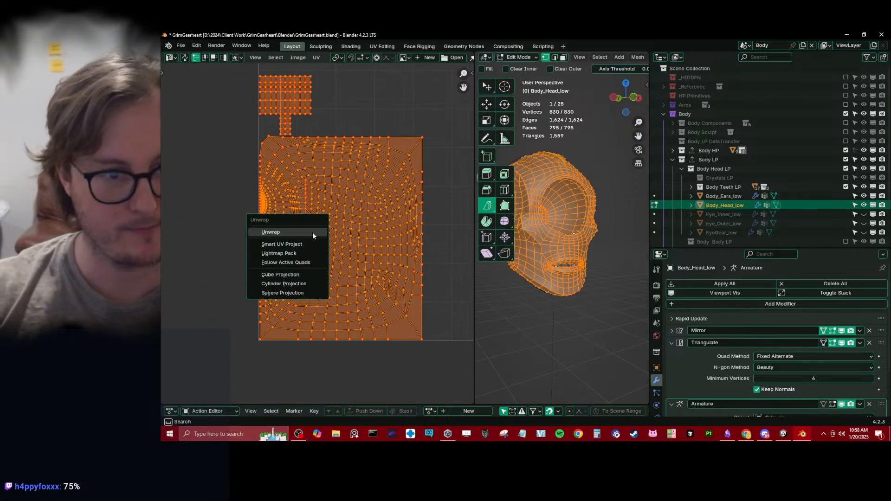
key("u")
left_click(313, 232)
key("alt+a")
Examine the head's UV island along the centre line, mouth and upper corner for misplaced pinned vertices.
scroll(247, 190, "up", 4)
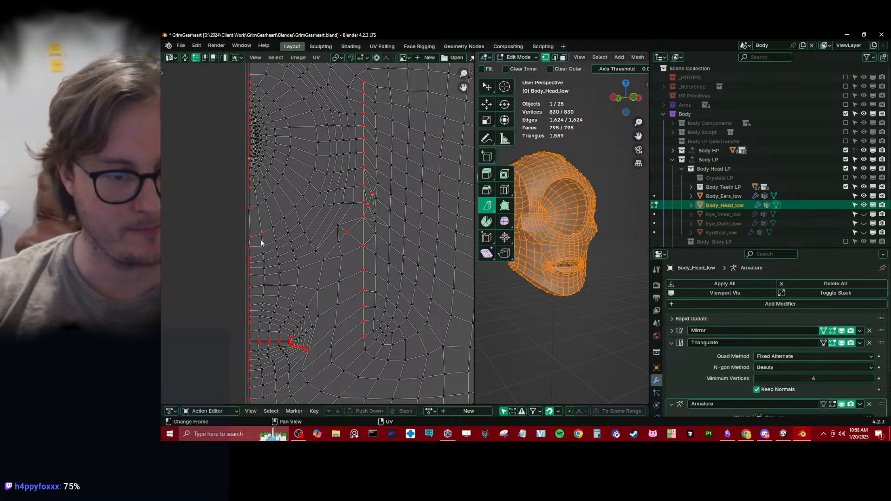
middle_click_drag(245, 217, 302, 272)
scroll(268, 243, "down", 3)
scroll(302, 272, "up", 3)
scroll(323, 239, "up", 1)
middle_click_drag(329, 244, 299, 242, "shift")
scroll(279, 254, "up", 4)
scroll(261, 211, "down", 4)
middle_click_drag(303, 149, 323, 227)
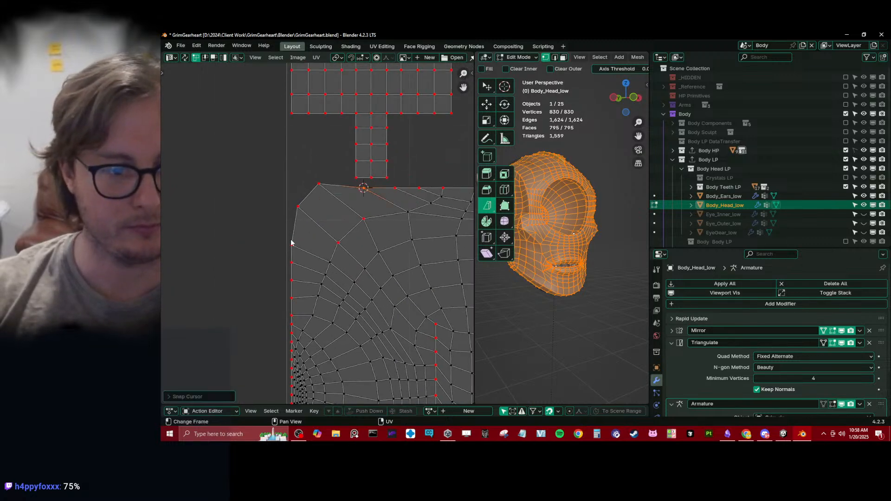
Pivot on the 2D cursor and scale the corner's upper UV vertices to 0 along Y to line them up with the island's top edge.
key("period")
left_click(353, 186)
key("s")
key("y")
key("0")
key("Return")
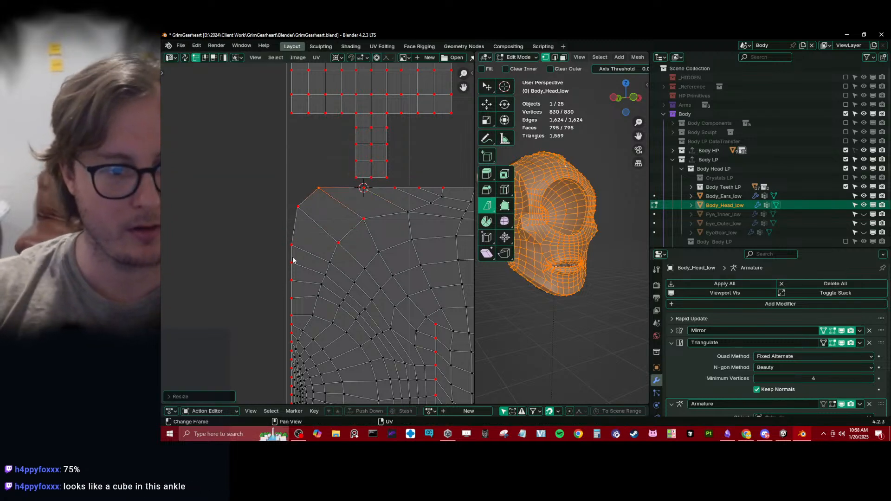
Snap the 2D cursor to the island's straight side border and scale the corner UV vertices to 0 along X onto it.
key("shift+s")
key("s")
key("x")
key("0")
key("Return")
Slide a pinned UV vertex on the island's side border vertically to even out the spacing between its neighbours.
left_click(343, 245)
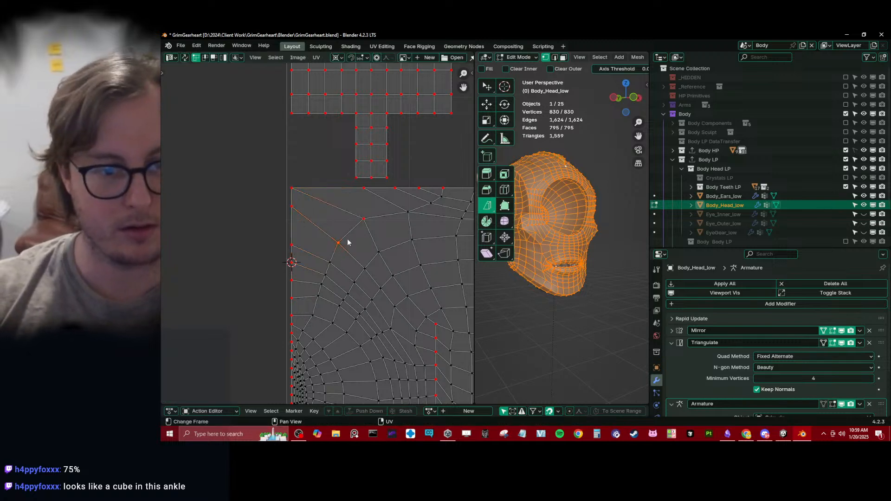
middle_click_drag(433, 299, 370, 236)
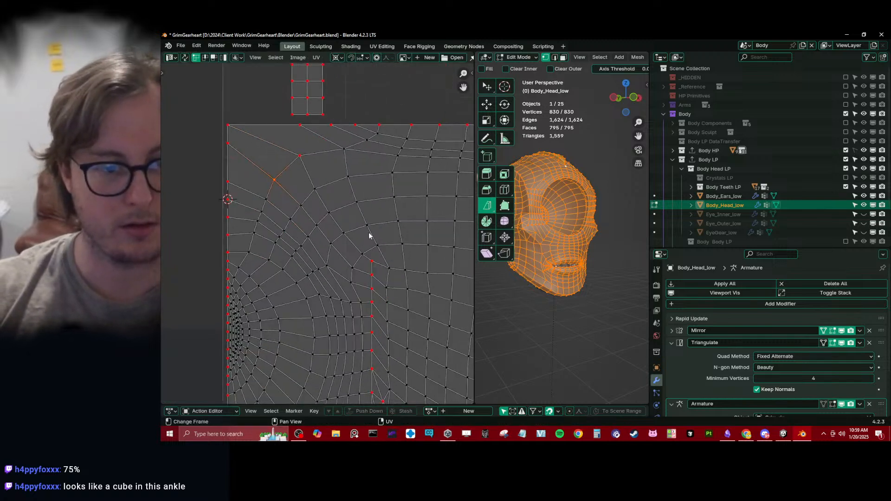
left_click(227, 234)
key("g")
key("y")
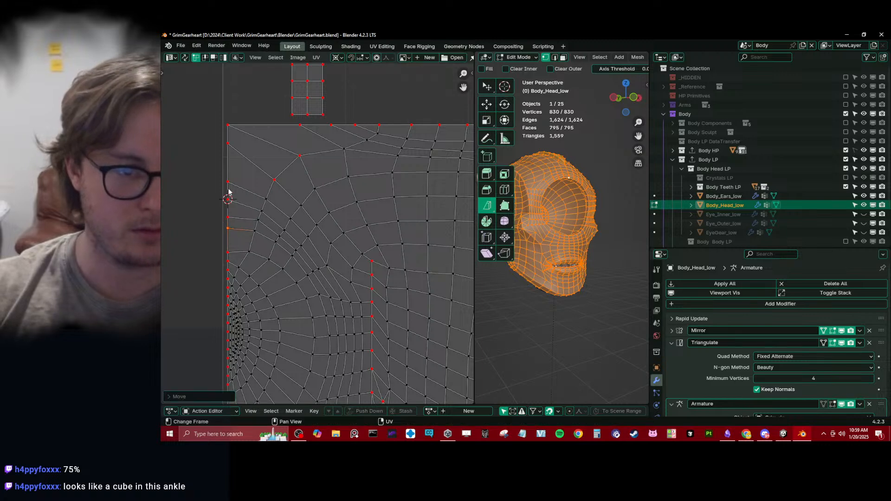
left_click(214, 240)
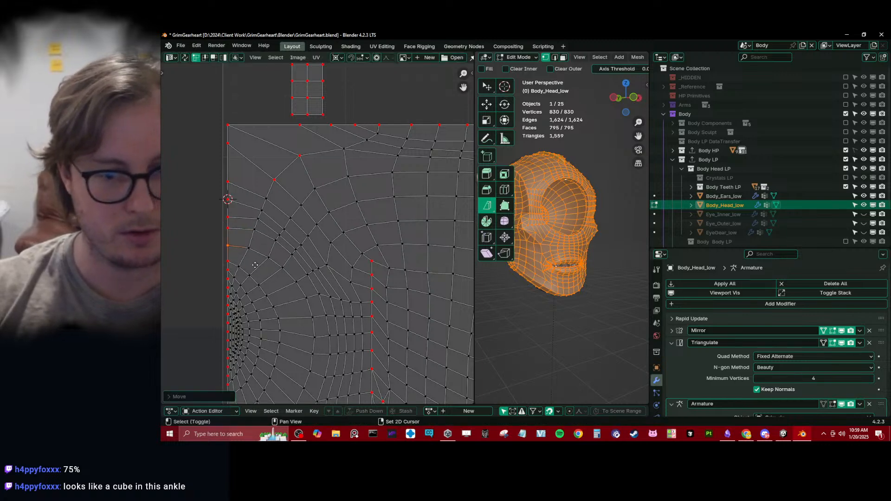
Return the head to Object Mode, shrink the UV editor to enlarge the 3D viewport and save the file.
key("Tab")
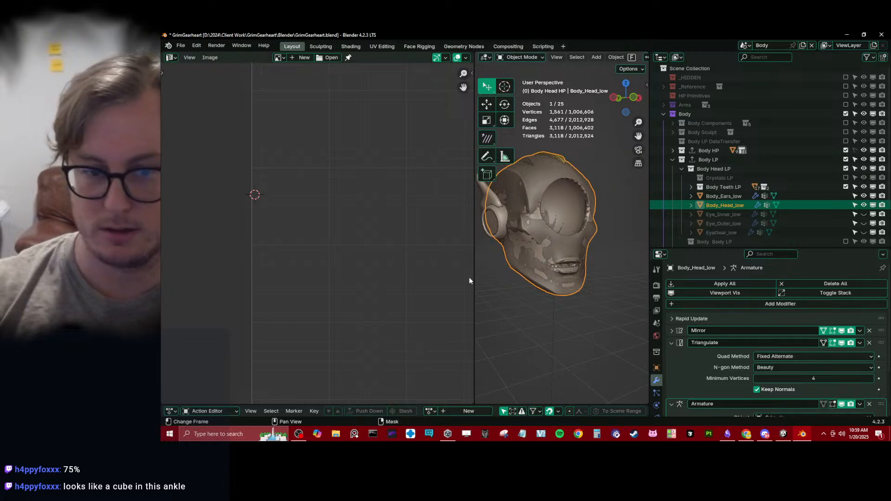
key("Tab")
scroll(367, 260, "down", 7)
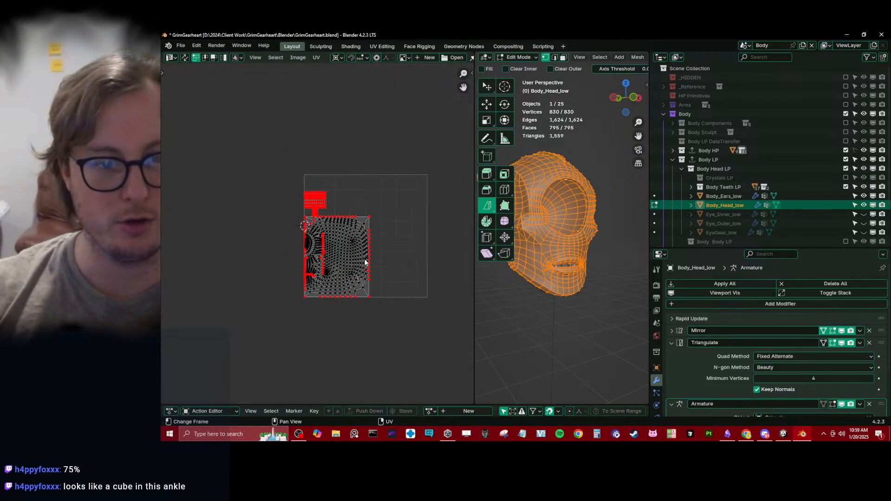
middle_click_drag(365, 261, 349, 240)
scroll(365, 254, "up", 5)
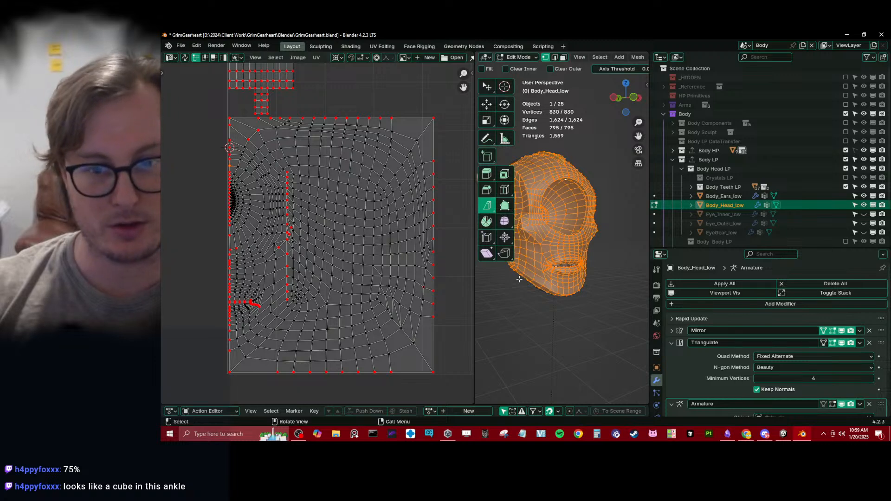
key("t")
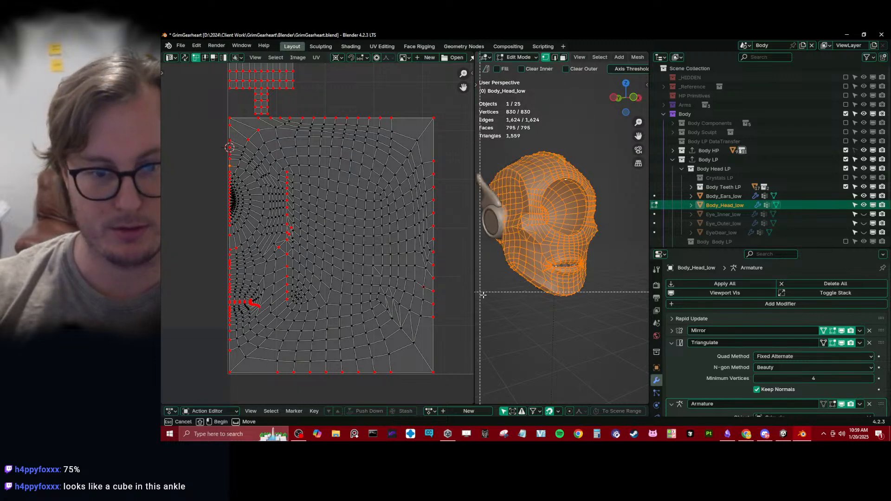
key("Tab")
left_click_drag(473, 296, 211, 260)
mouse_move(446, 230)
middle_mouse_down()
mouse_move(409, 244)
mouse_move(441, 245)
middle_mouse_up()
key("ctrl+s")
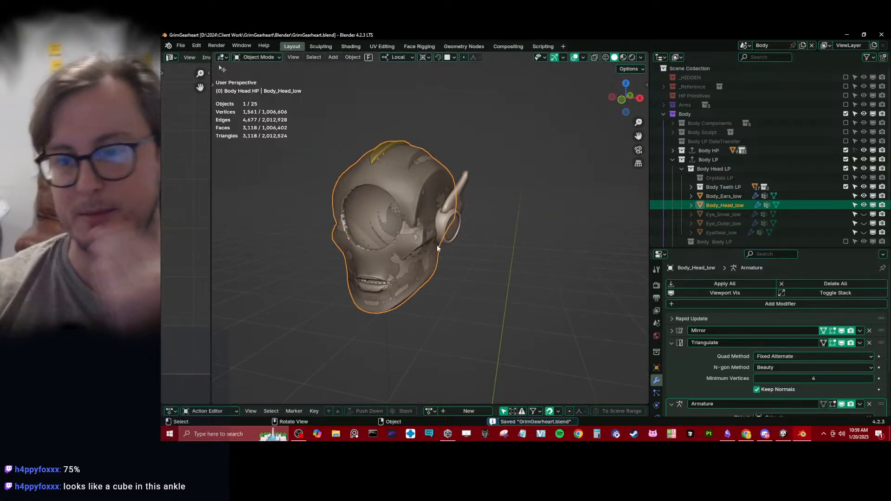
Make the Body HP collection selectable and unhide all hidden objects in the scene.
left_click(855, 151)
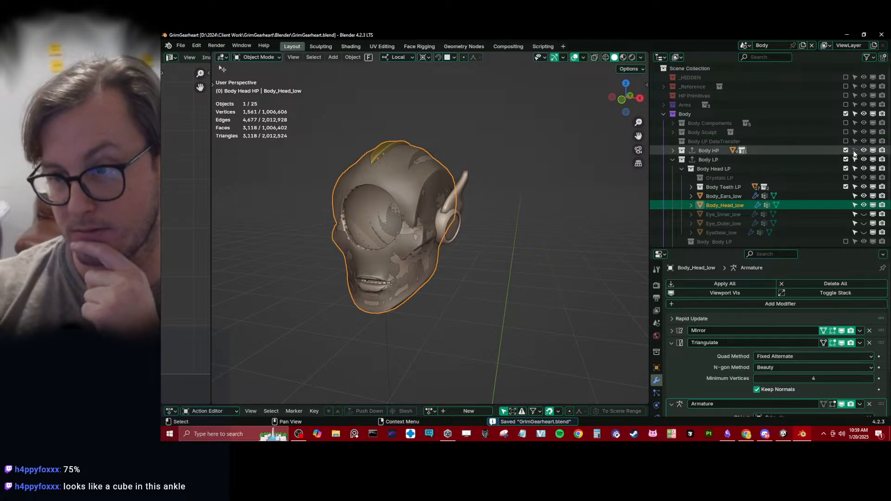
key("alt+h")
left_click(550, 288)
scroll(453, 236, "up", 3)
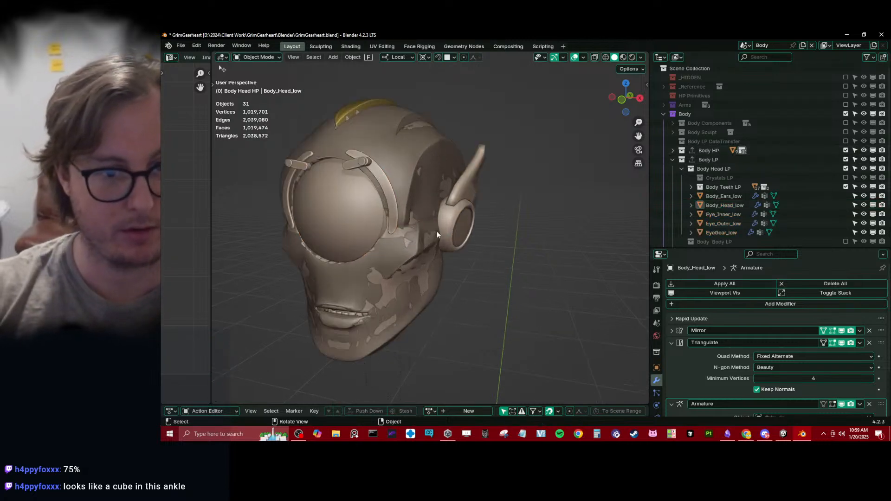
Select the high-poly eyebrow and its connector and make linked duplicates of both in place.
left_click(351, 163)
middle_click_drag(350, 163, 410, 211, "shift")
scroll(409, 211, "up", 1)
scroll(410, 209, "up", 3)
left_click(431, 187, "shift")
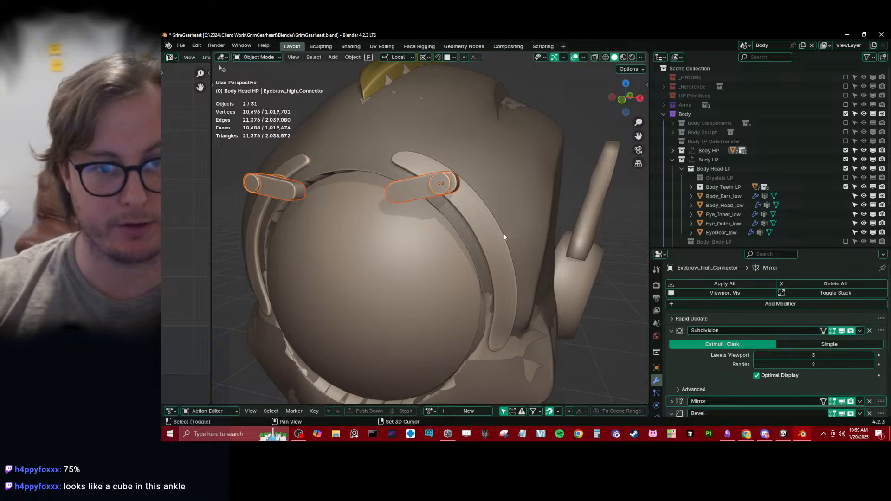
scroll(502, 236, "down", 3)
middle_click_drag(481, 227, 502, 254)
middle_click_drag(501, 254, 484, 191, "shift")
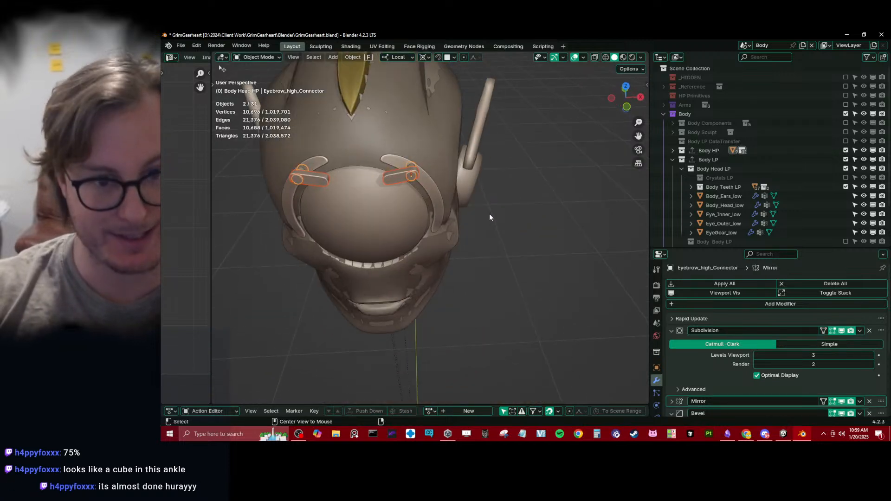
key("alt+d")
key("Escape")
Move the duplicated eyebrow objects into the Body Head LP collection inside Body LP.
key("m")
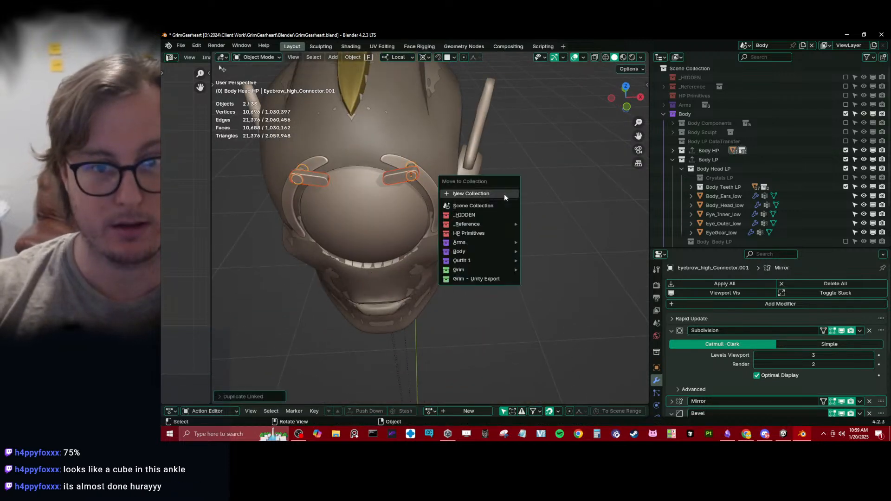
mouse_move(493, 258)
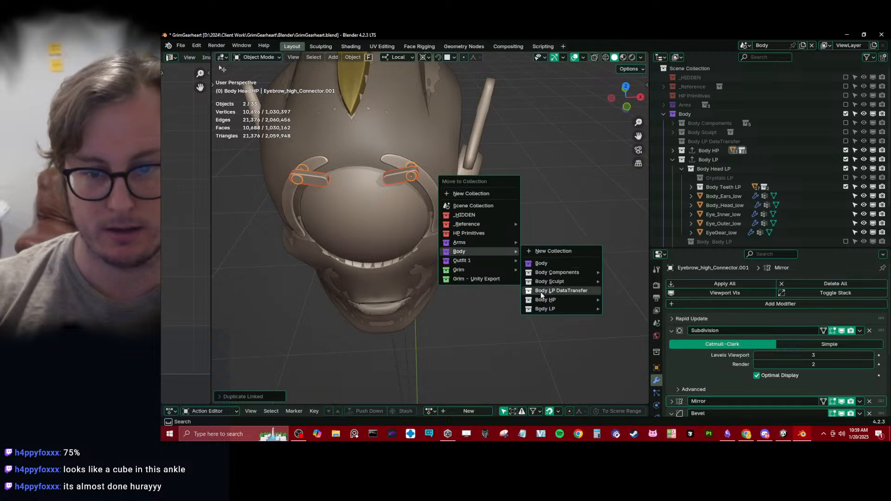
mouse_move(550, 310)
mouse_move(635, 331)
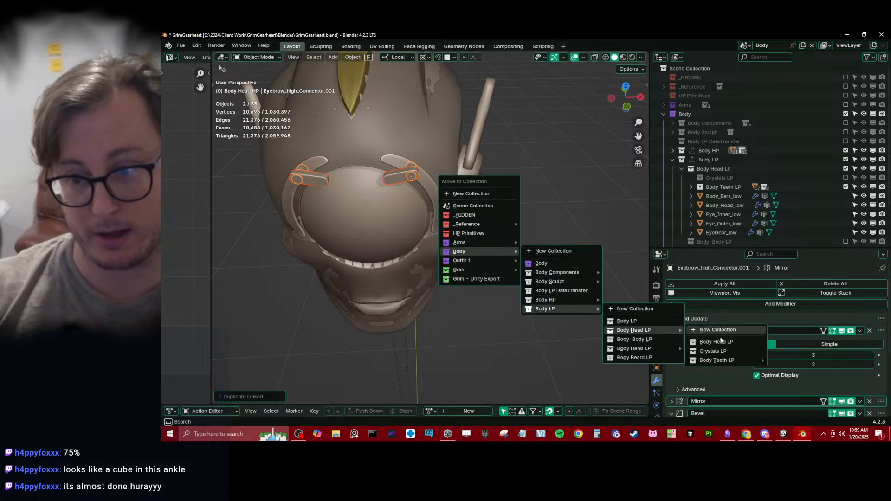
left_click(723, 342)
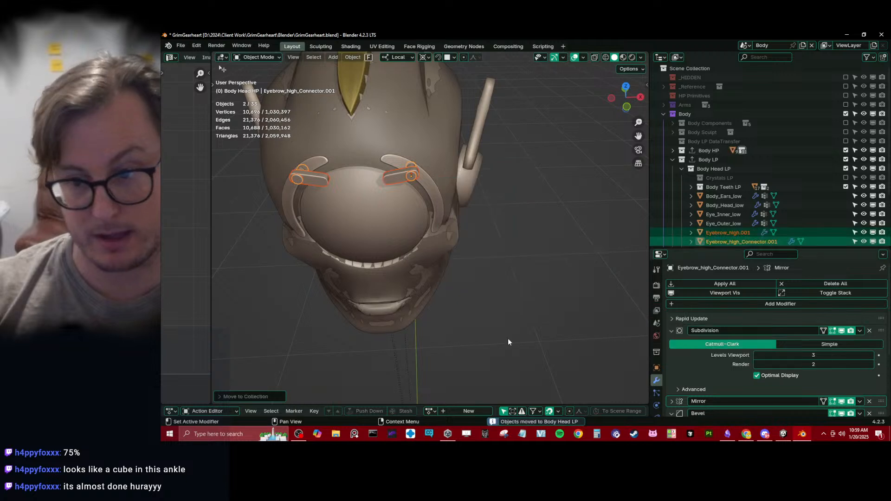
Rename the duplicates Eyebrow_low and Eyebrow_Connector_low.
scroll(731, 216, "down", 3)
double_click(729, 171)
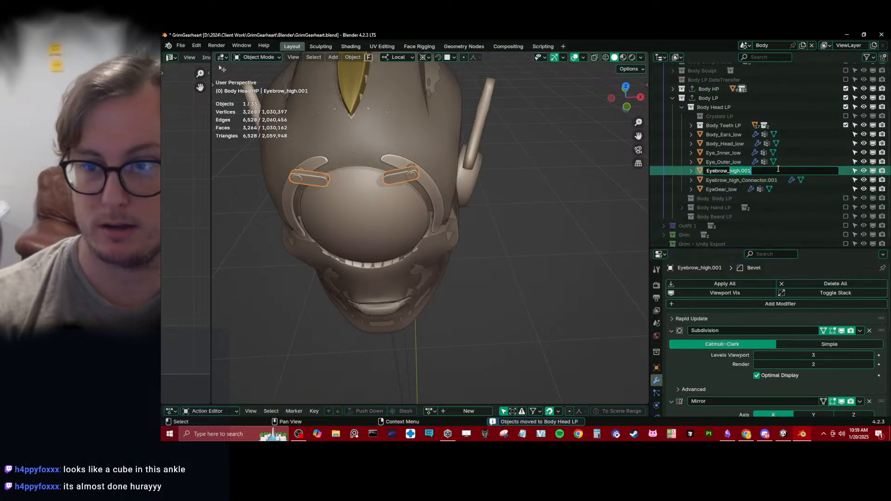
key("Return")
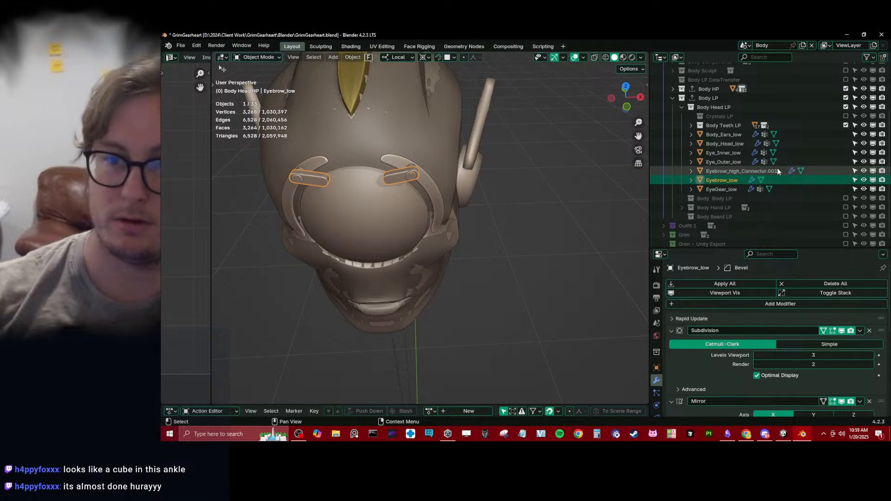
double_click(740, 172)
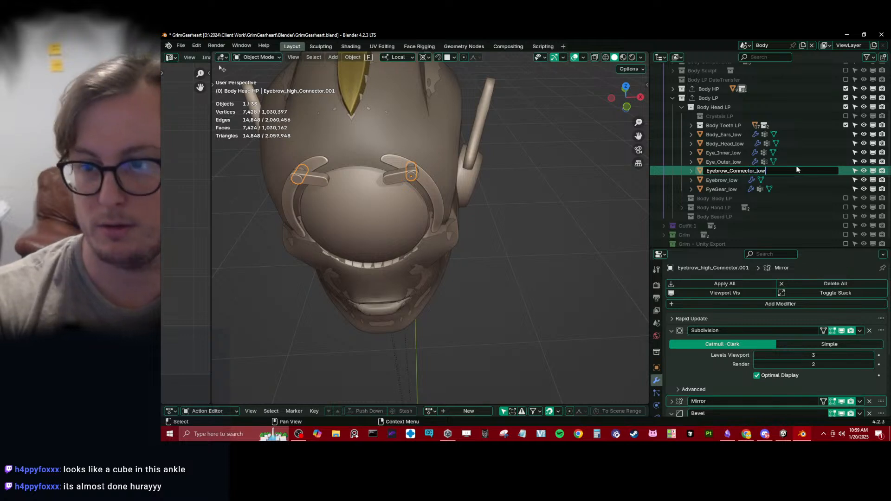
key("Return")
Exclude the Body LP collection, rename the high-poly eyebrow connector Eyebrow_Connector_high and save the file.
middle_click_drag(533, 177, 485, 191)
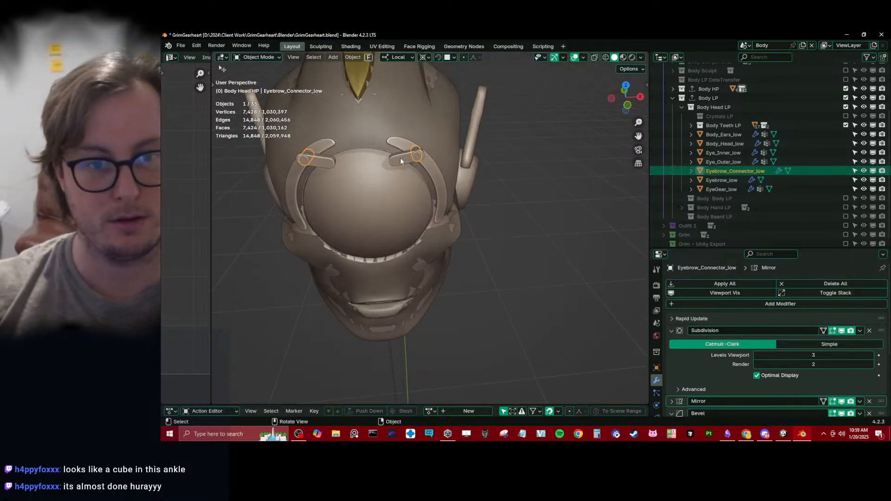
left_click(846, 98)
left_click(415, 158)
left_click(657, 369)
left_click(707, 284)
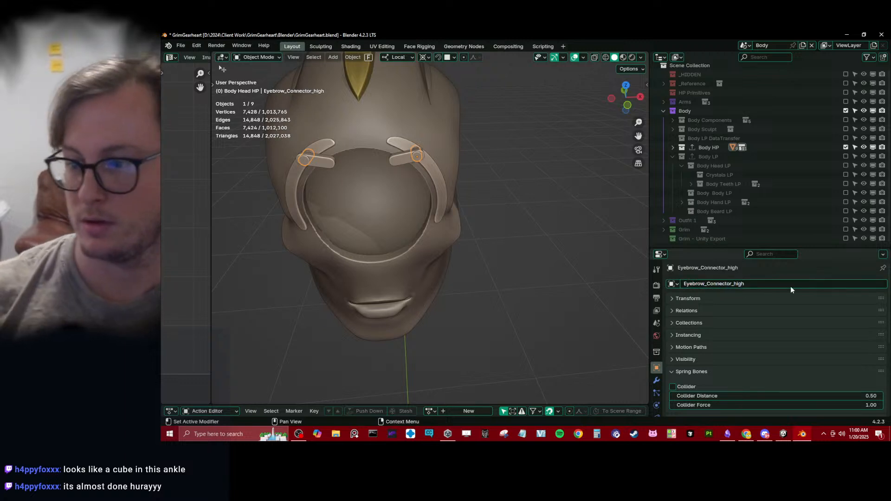
middle_click_drag(453, 237, 431, 225)
key("ctrl+s")
Set the Shrinkwrap modifier's offset on the high-poly eyebrow groove to 0.0005 m.
scroll(432, 226, "up", 3)
left_click(447, 191)
middle_click_drag(447, 192, 374, 149)
scroll(483, 260, "up", 4)
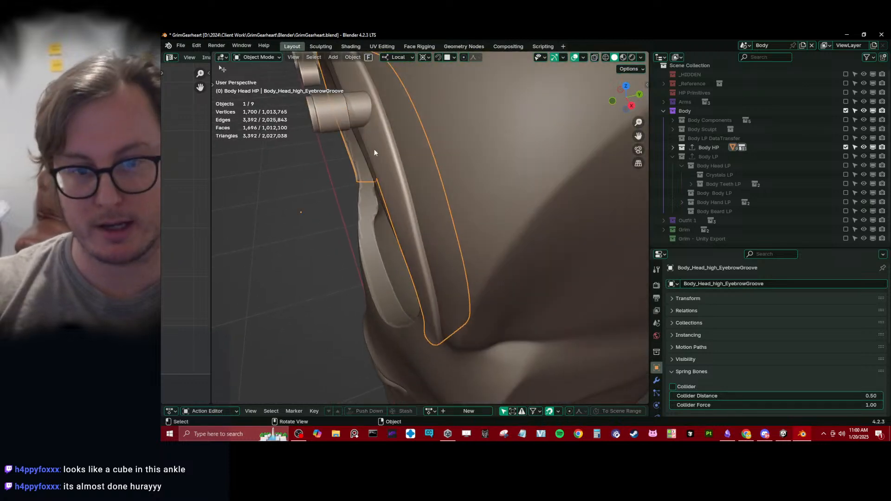
left_click(657, 380)
scroll(726, 358, "down", 3)
left_click(673, 339)
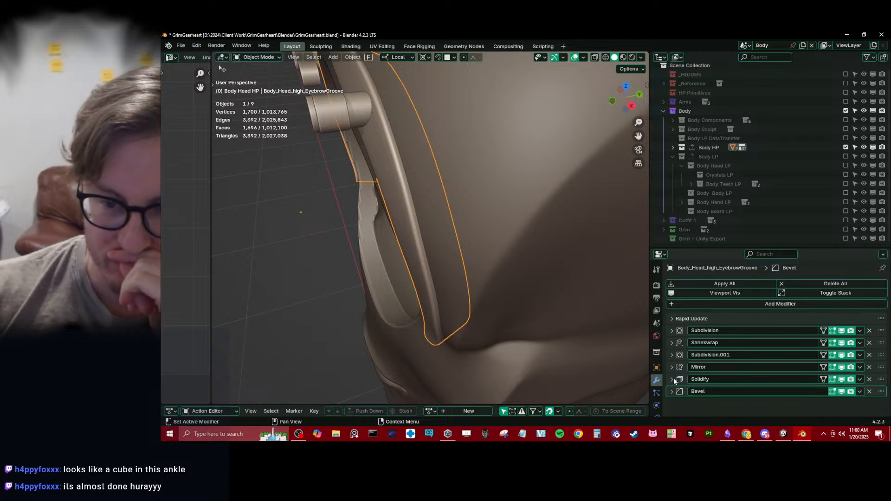
left_click(672, 343)
scroll(797, 383, "down", 3)
scroll(830, 377, "down", 2)
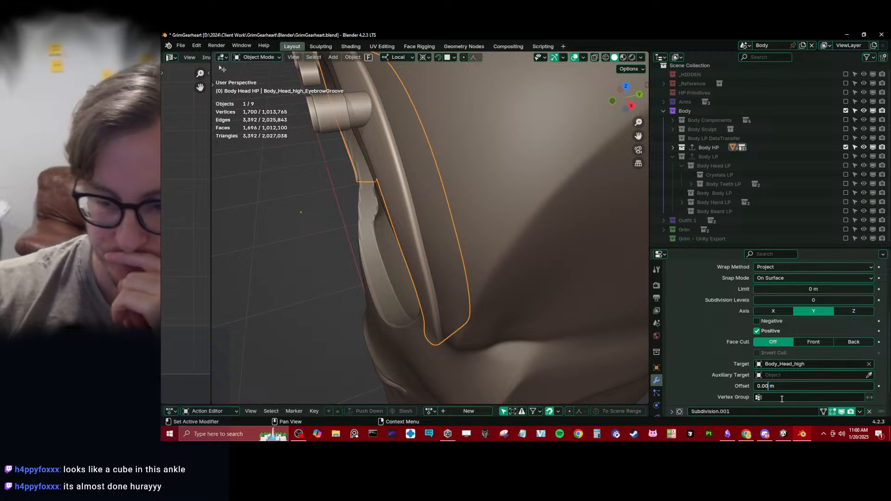
type("05")
key("Return")
Exclude the Body HP collection and enable Body LP to show the low-poly head.
middle_click_drag(353, 195, 419, 160)
left_click(537, 271)
middle_click_drag(536, 271, 450, 233)
scroll(459, 218, "down", 2)
scroll(467, 264, "up", 3)
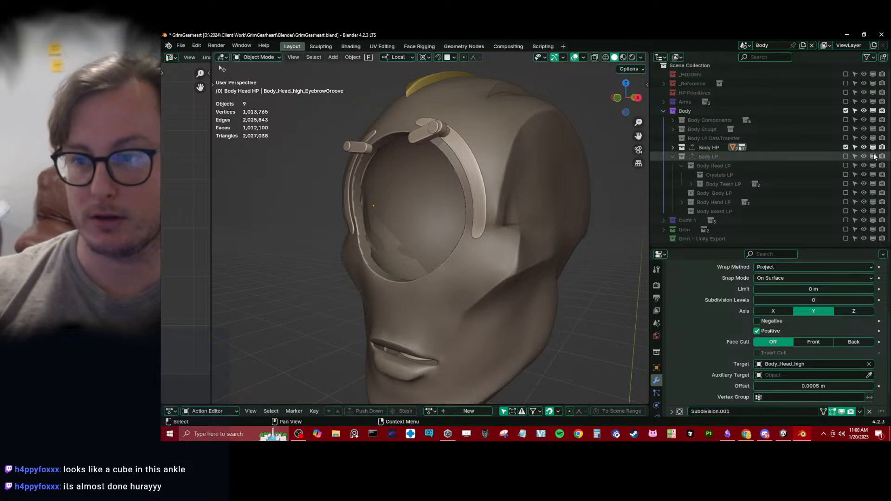
left_click(846, 147)
left_click(846, 157)
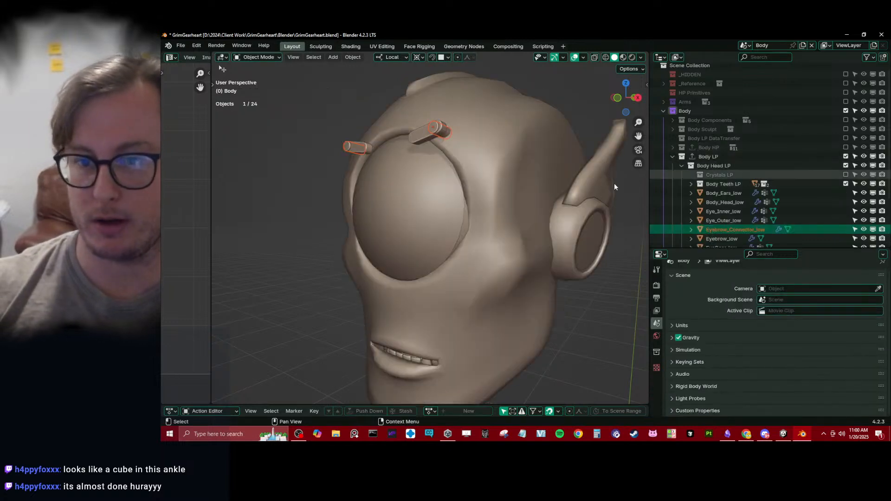
scroll(408, 194, "down", 2)
middle_click_drag(408, 194, 453, 233)
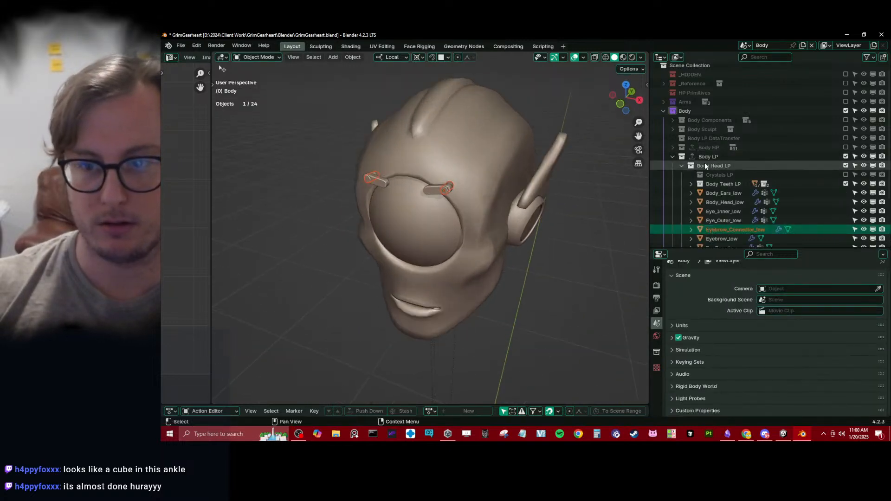
Enable the Crystals LP, Body Beard LP, Body Hand LP and Body Body LP collections.
left_click(846, 175)
left_click(681, 166)
left_click(846, 196)
left_click(846, 188)
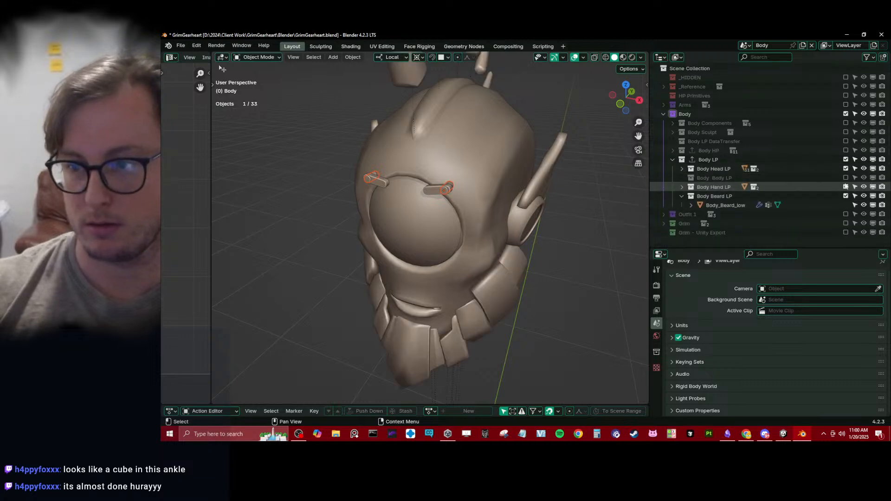
left_click(846, 178)
Isolate the low-poly eyebrow and connector in local view and enter Edit Mode on the connector.
scroll(503, 214, "up", 3)
left_click(446, 183)
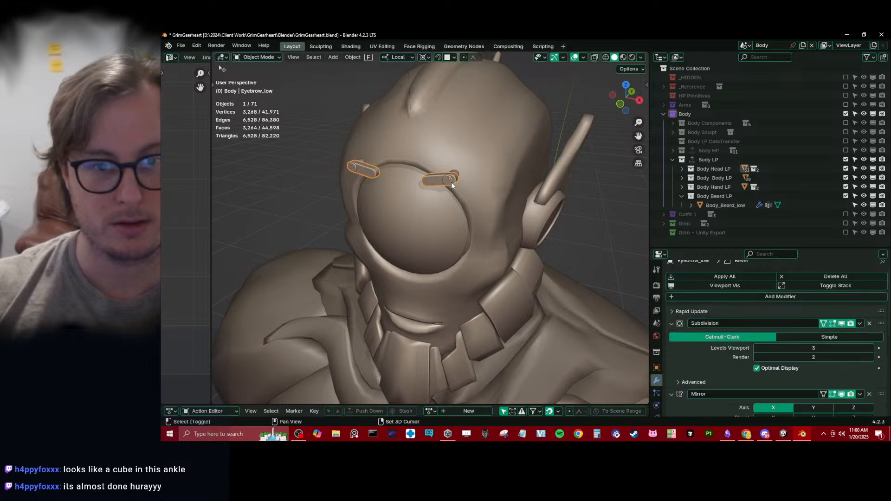
left_click(451, 181, "shift")
key("KP_Divide")
left_click(535, 224)
middle_click_drag(535, 224, 431, 230)
key("Tab")
middle_click_drag(324, 201, 451, 269, "shift")
Delete the vertices of an edge loop at one end of the eyebrow connector's cylinder.
left_click(375, 236)
scroll(376, 240, "up", 2)
left_click(361, 247, "alt")
key("x")
key("v")
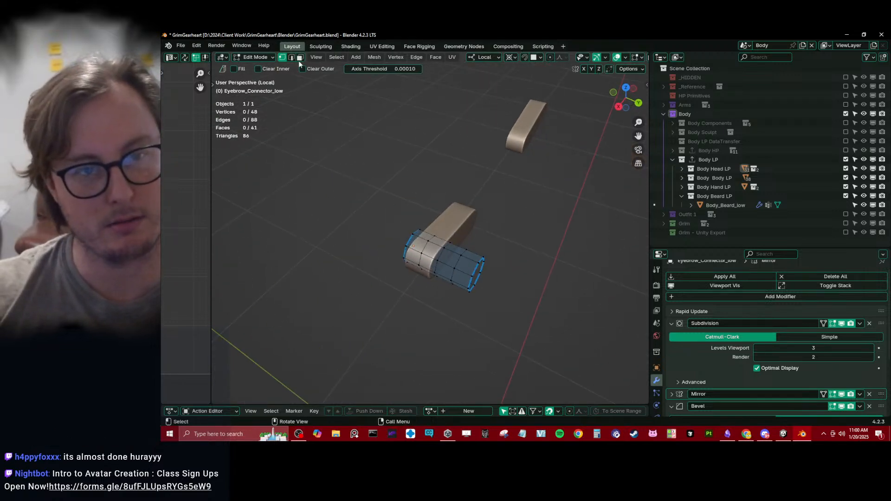
Mark seams around the eyebrow connector's end cap and along one lengthwise side line, leaving two adjacent cap edges out.
middle_click_drag(496, 244, 453, 271)
scroll(333, 291, "up", 4)
middle_click_drag(586, 251, 446, 174, "shift")
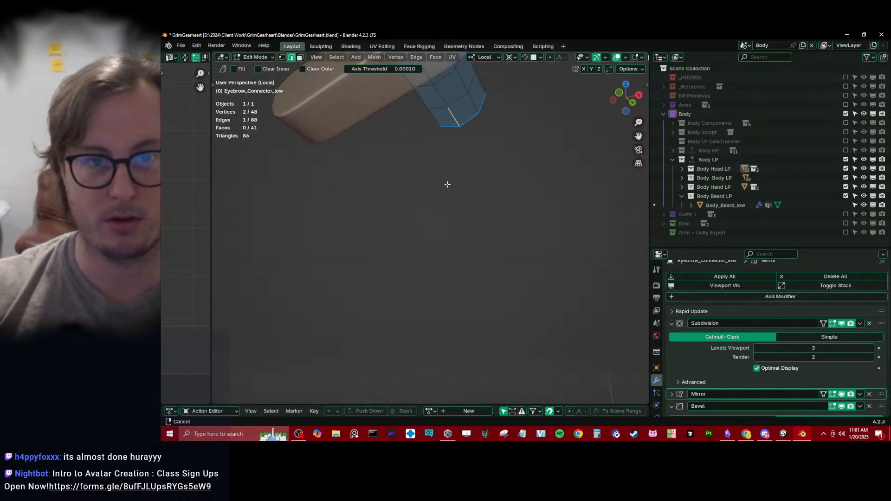
middle_click_drag(436, 116, 442, 165, "shift")
scroll(441, 164, "down", 3)
left_click(399, 149, "alt+shift")
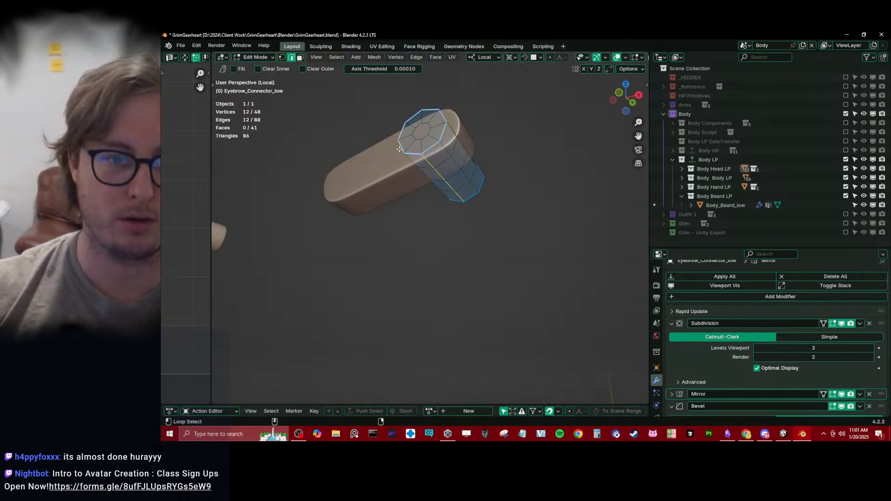
left_click(427, 111, "shift")
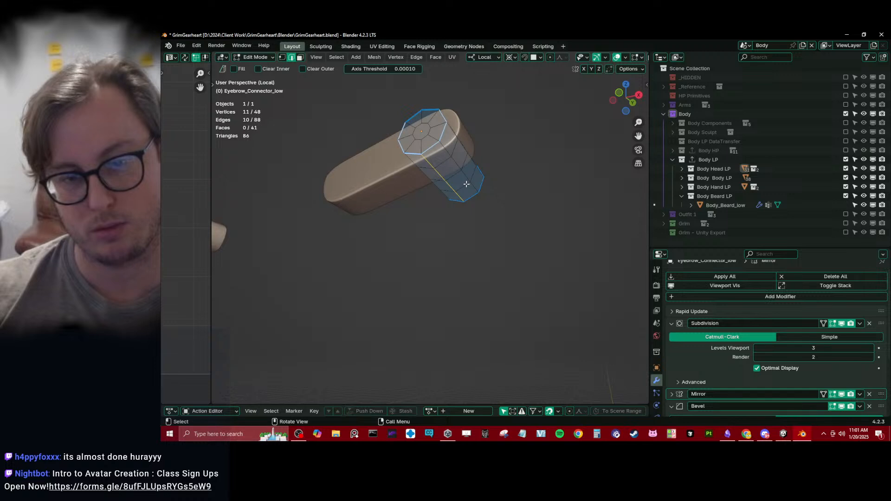
middle_click_drag(466, 183, 499, 207)
key("q")
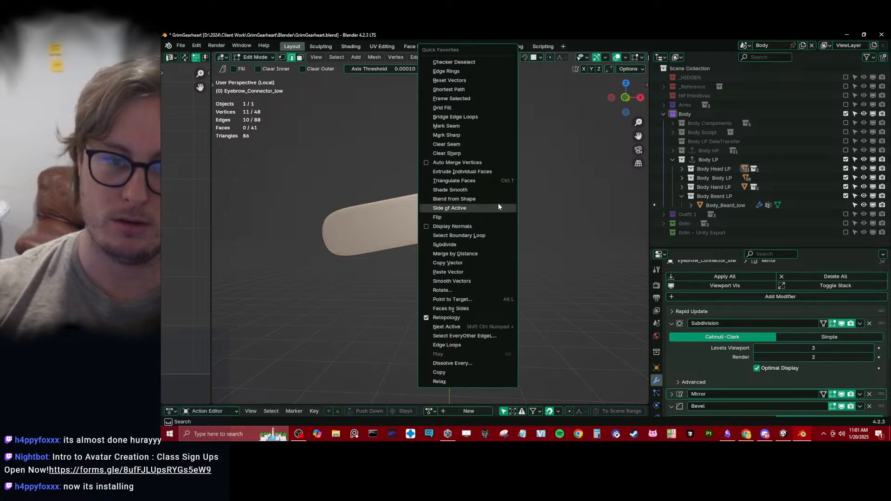
left_click(453, 129)
middle_click_drag(482, 216, 465, 155)
key("q")
left_click(416, 126)
Unwrap the entire eyebrow connector and enlarge the UV editor to show its layout.
key("a")
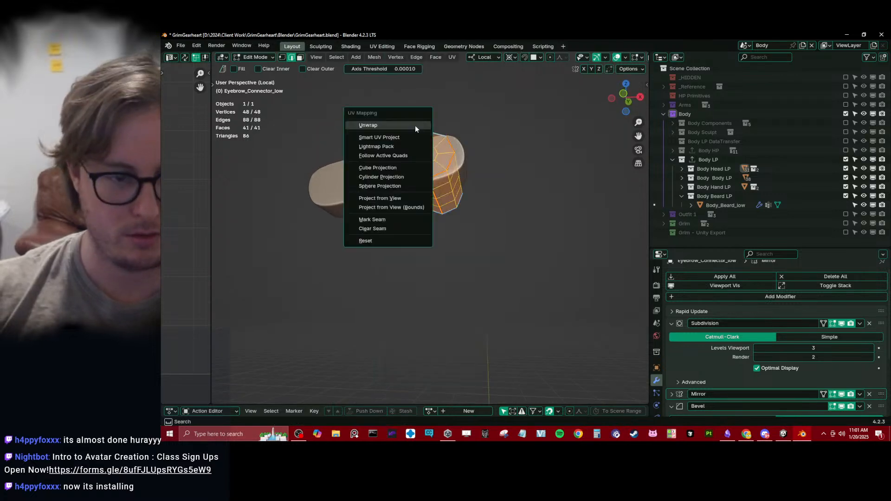
key("u")
key("u")
left_click_drag(213, 229, 456, 218)
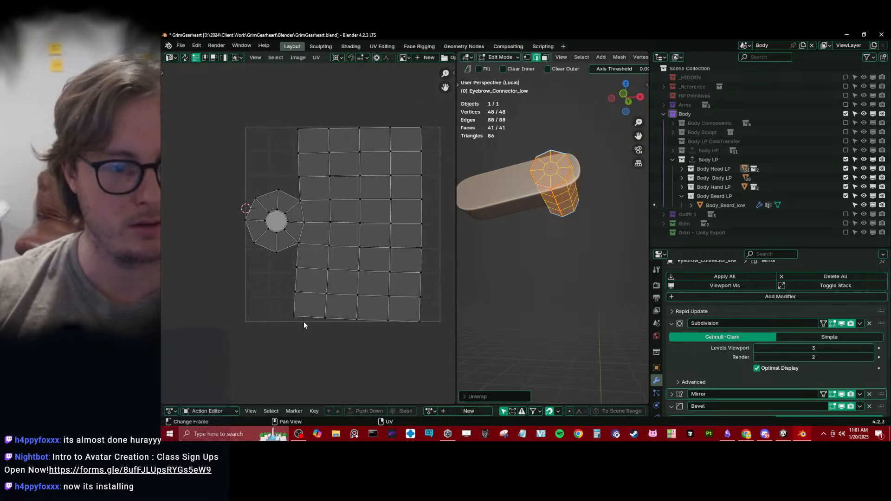
Pin the grid of UVs forming the connector's cylinder wall and straighten it into a regular rectangular grid.
left_click(295, 318)
left_click(420, 129, "ctrl+shift")
key("p")
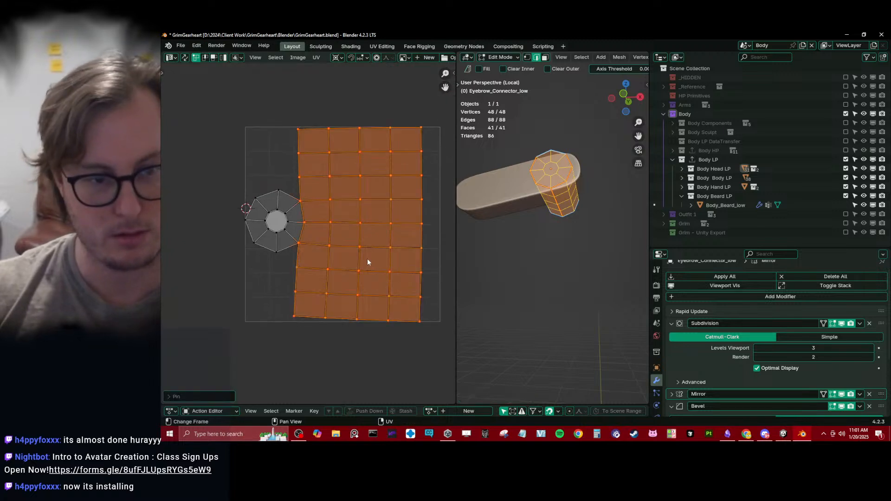
right_click(364, 260)
left_click(343, 280)
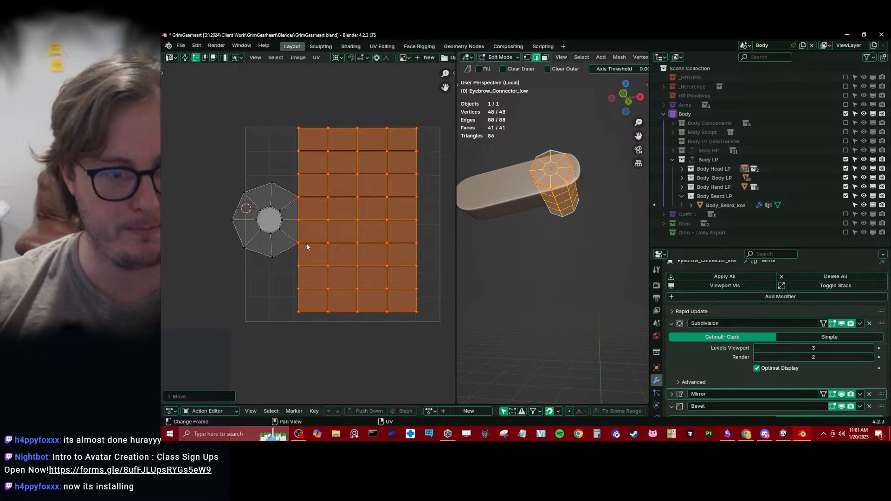
Move the middle UV vertex joining the connector's cap and wall about 0.04 along X.
left_click(307, 223)
key("g")
key("x")
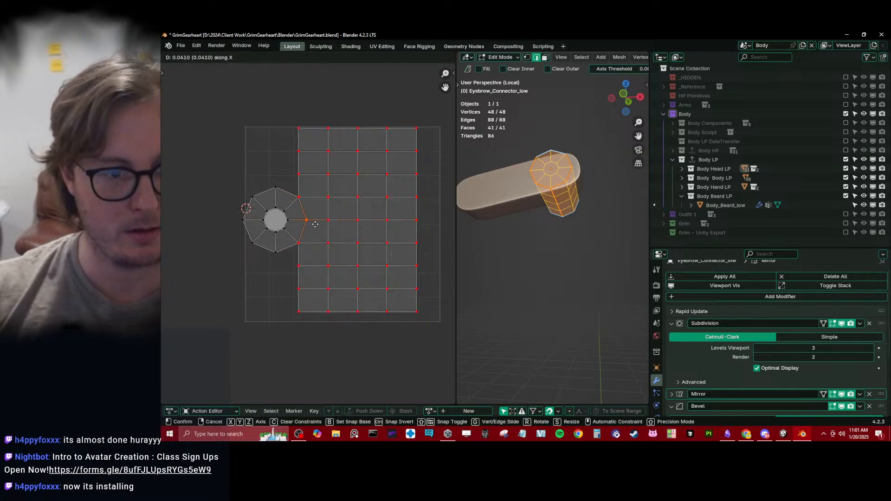
left_click(316, 226)
Scale the connector's whole UV layout and reposition it in the UV space.
scroll(311, 231, "down", 3)
key("a")
key("g")
left_click(293, 241)
key("s")
left_click(304, 227)
key("g")
left_click(287, 241)
Switch Edit Mode from the connector to the low-poly eyebrow and keep the eyebrow alone in local view.
key("Tab")
left_click(524, 205)
key("Tab")
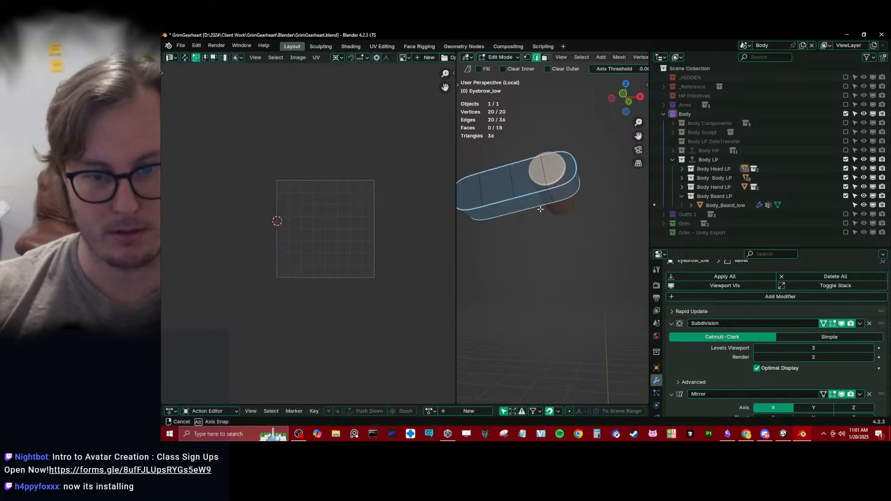
key("KP_Divide")
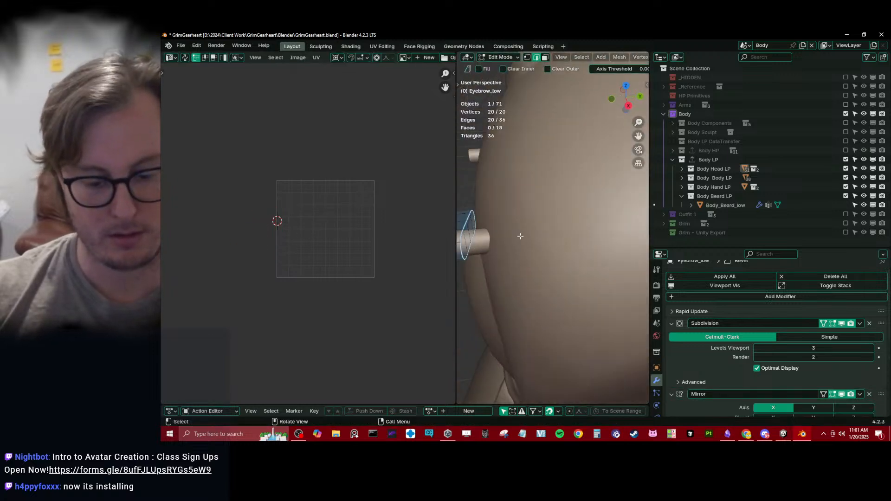
key("KP_Divide")
Mark seams along the edge path of the eyebrow's face outline.
middle_click_drag(537, 233, 520, 218)
left_click(533, 220)
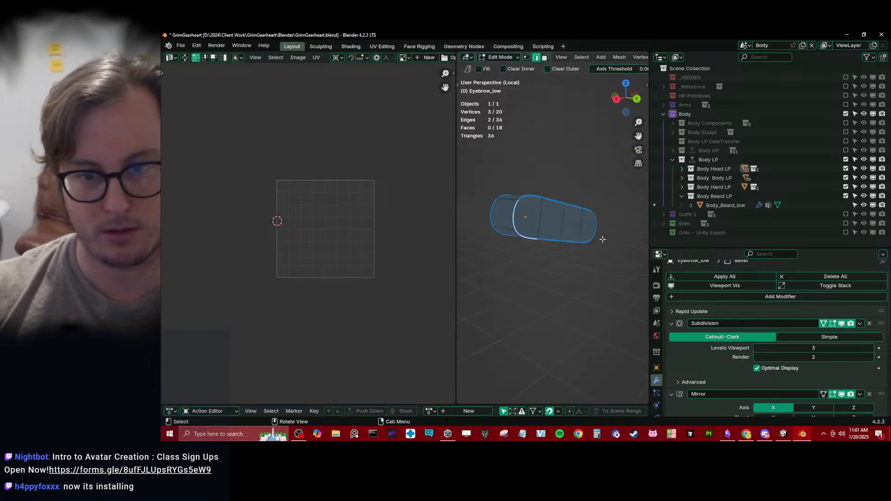
left_click(588, 244, "ctrl")
middle_click_drag(588, 244, 552, 212)
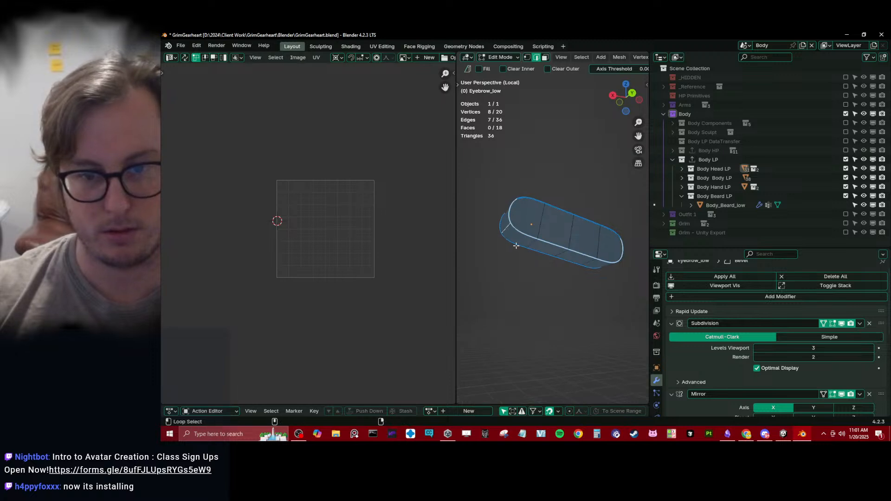
middle_click_drag(505, 241, 572, 270)
middle_click_drag(510, 220, 498, 246)
right_click(526, 187)
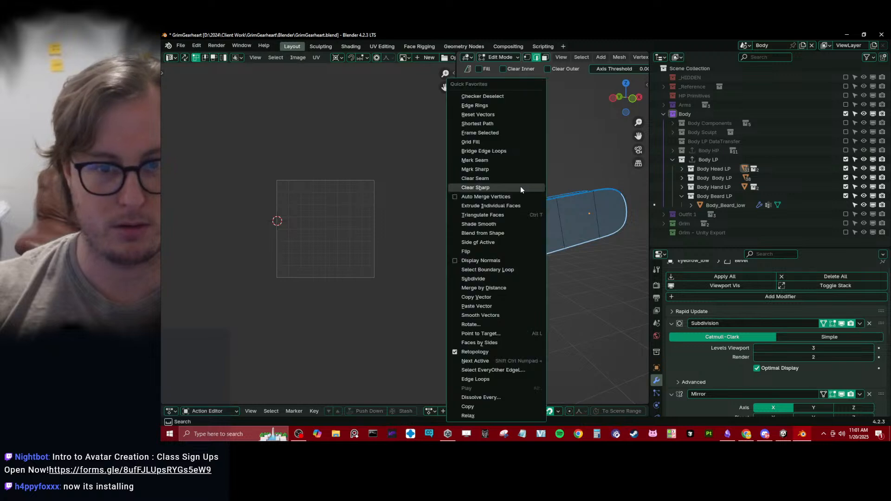
left_click(488, 160)
Unwrap the whole eyebrow and pin all its UVs.
key("a")
key("u")
key("u")
scroll(320, 238, "up", 3)
middle_click_drag(307, 239, 326, 248)
key("a")
key("p")
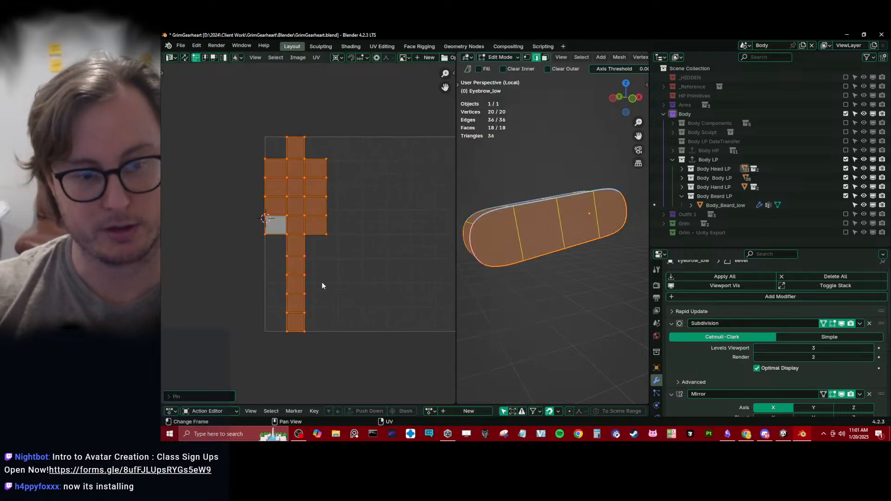
Leave Edit Mode and examine the eyebrow in and out of local view.
key("Tab")
scroll(507, 219, "down", 3)
key("alt+a")
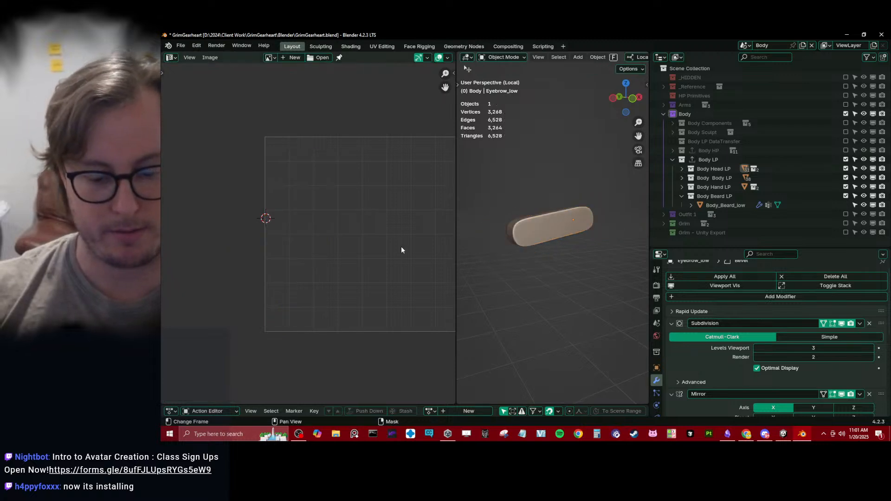
key("KP_Divide")
middle_click_drag(556, 241, 530, 217)
key("KP_Divide")
Clear all seams from the low-poly eyebrow mesh.
key("Tab")
scroll(584, 240, "up", 3)
left_click(577, 245)
right_click(580, 186)
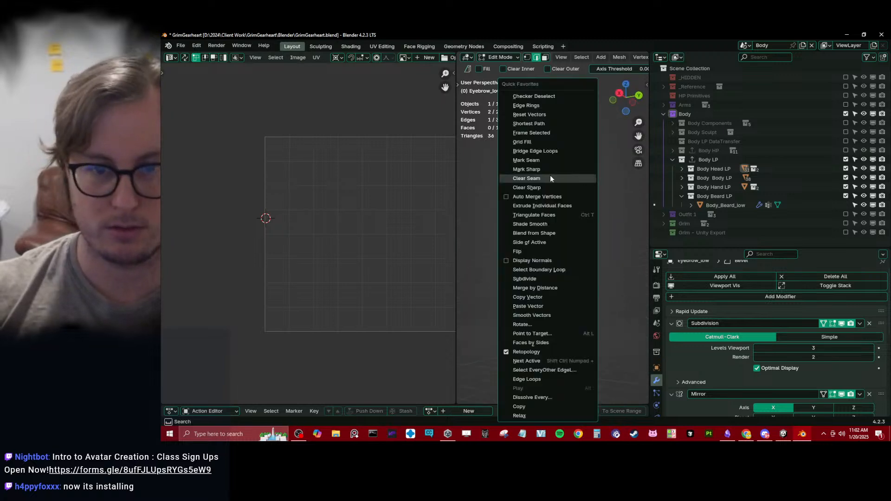
left_click(546, 178)
middle_click_drag(546, 179, 541, 258)
middle_click_drag(523, 219, 506, 252)
key("a")
key("q")
left_click(536, 177)
Mark new seams on the eyebrow along part of its face outline and the connecting edges at one end.
left_click(511, 214)
left_click(512, 219, "shift")
left_click(509, 209, "shift")
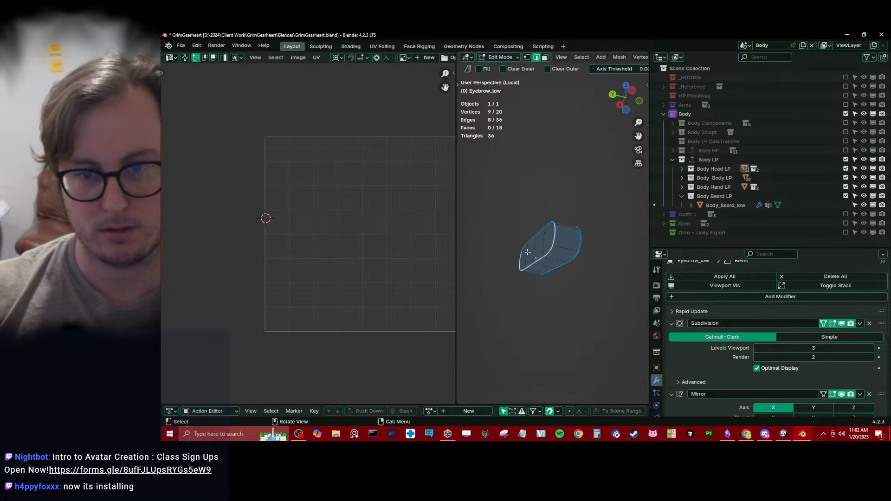
left_click(564, 224, "shift")
key("q")
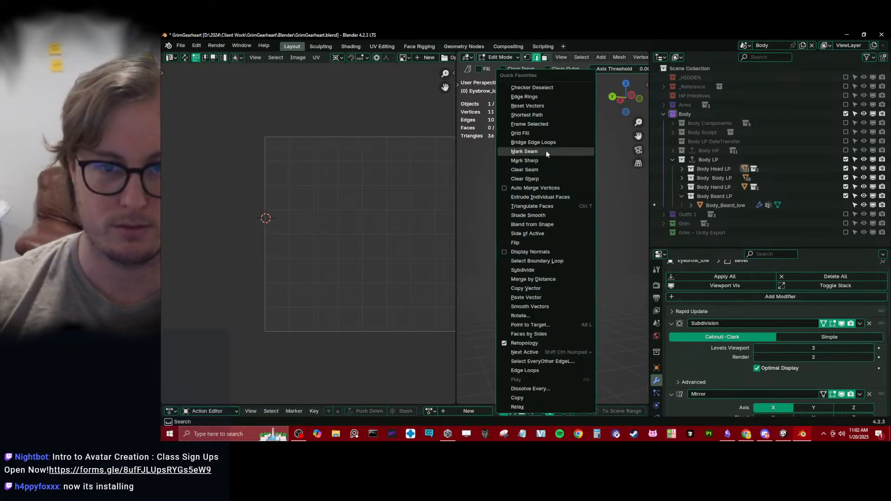
left_click(524, 152)
Unpin all of the eyebrow's UVs and unwrap the mesh with the new seams.
key("a")
key("u")
left_click(531, 224)
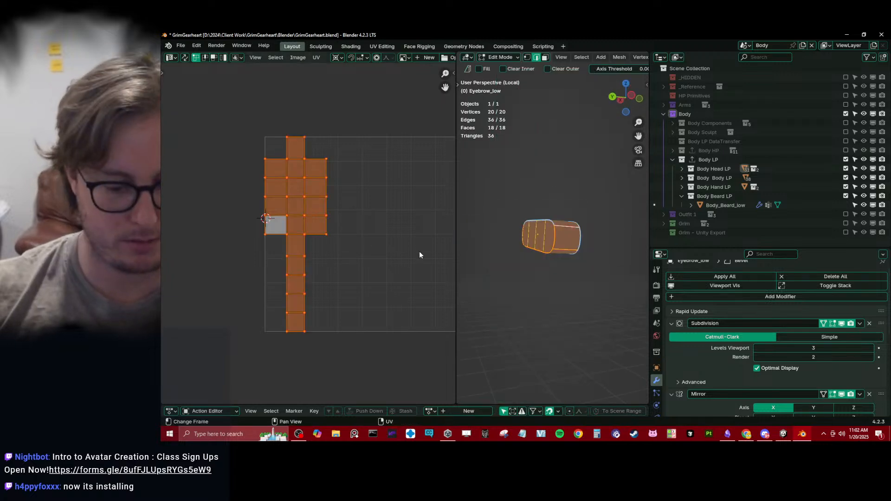
key("alt+p")
key("u")
left_click(419, 253)
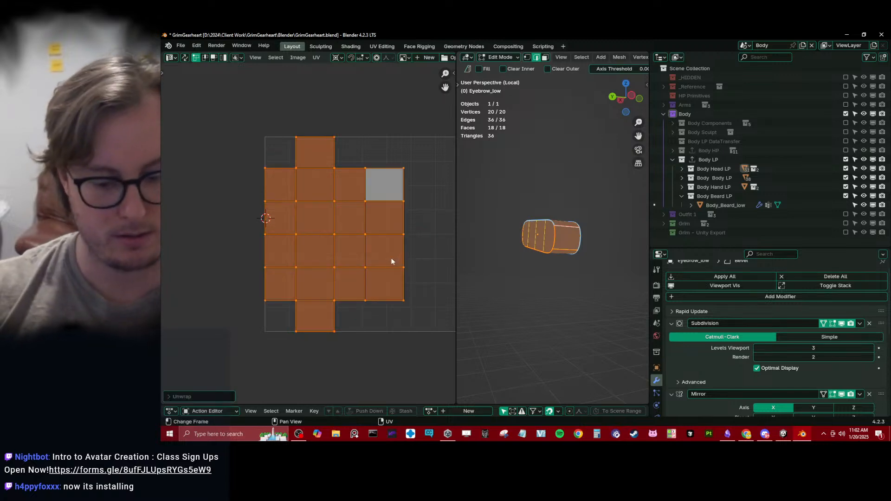
Leave Edit Mode and local view, and enlarge the 3D viewport to show the eyebrows on the full head.
scroll(362, 256, "up", 3)
scroll(511, 242, "down", 4)
key("Tab")
key("slash")
mouse_move(512, 227)
middle_mouse_down()
mouse_move(461, 285)
mouse_move(514, 242)
middle_mouse_up()
scroll(514, 242, "down", 1)
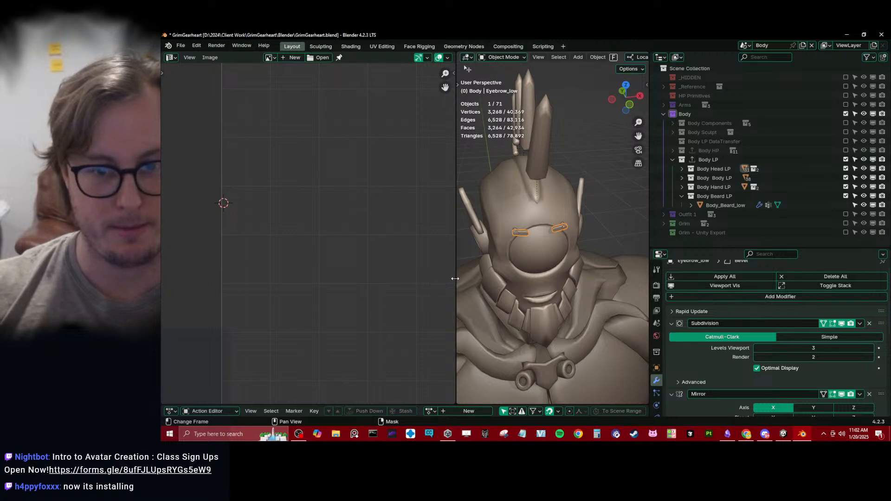
left_click_drag(455, 279, 197, 276)
middle_click_drag(364, 268, 451, 249)
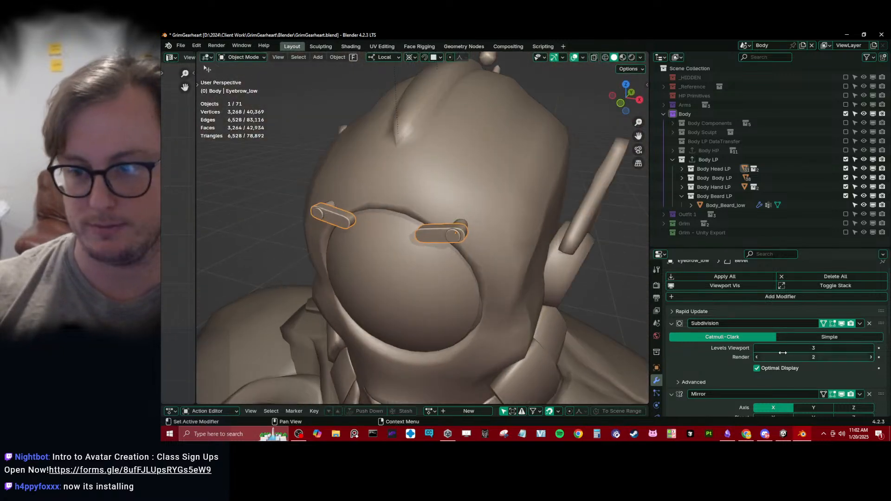
Set the eyebrow's Subdivision viewport level to 1 and remove its Bevel modifier.
left_click(760, 350)
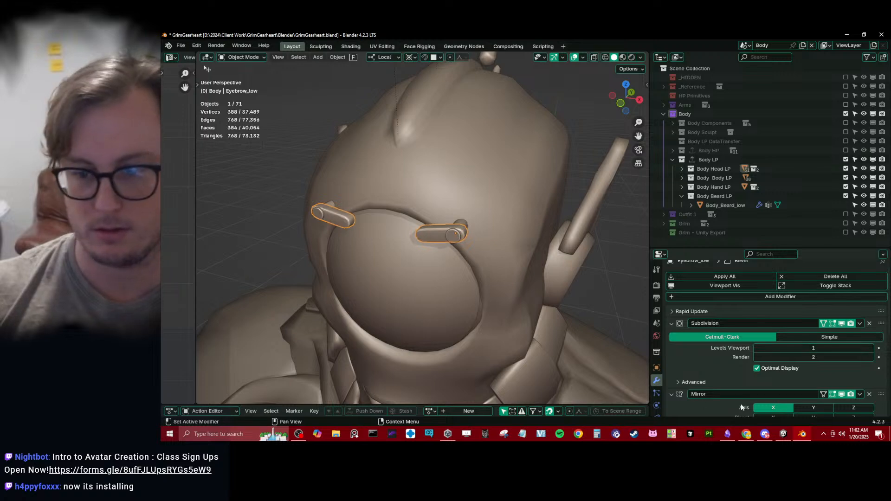
scroll(873, 325, "down", 10)
left_click(871, 313)
scroll(422, 225, "up", 3)
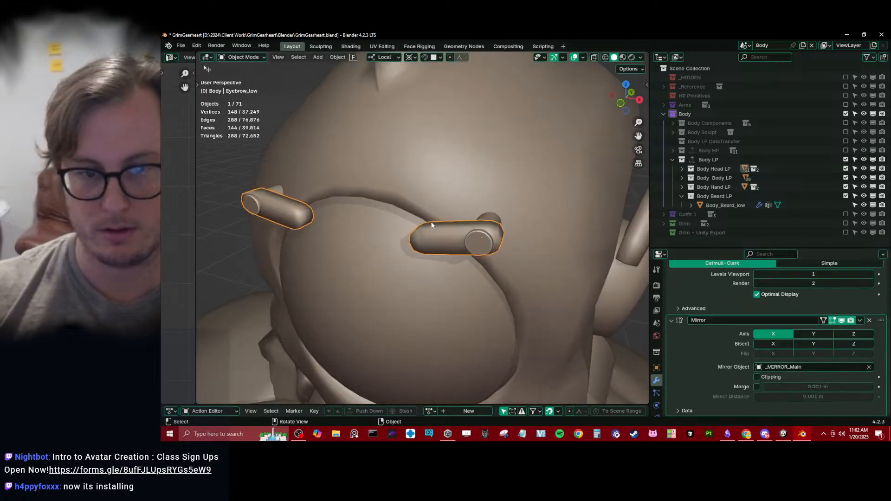
Select the eyebrow connector and set its Bevel modifier to 1 segment.
middle_click_drag(492, 242, 507, 250)
scroll(469, 242, "up", 5)
left_click(455, 242)
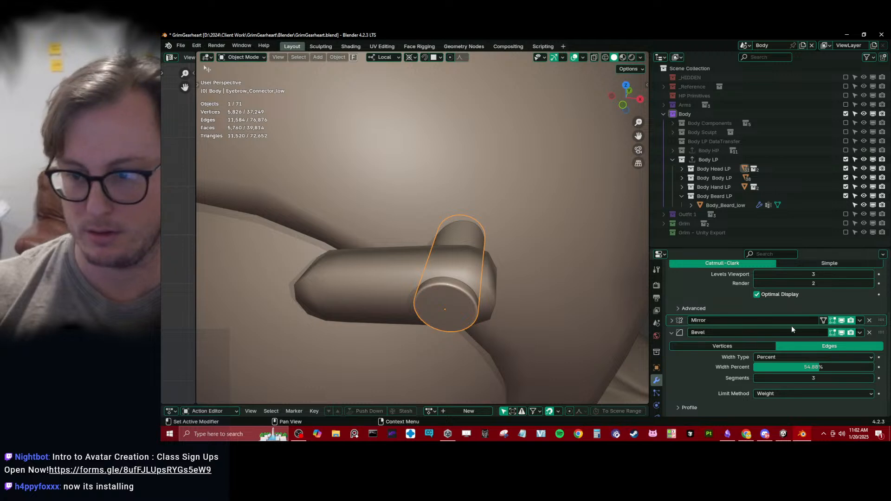
double_click(756, 379)
Copy the connector's Bevel modifier to the low-poly eyebrow.
left_click(388, 297)
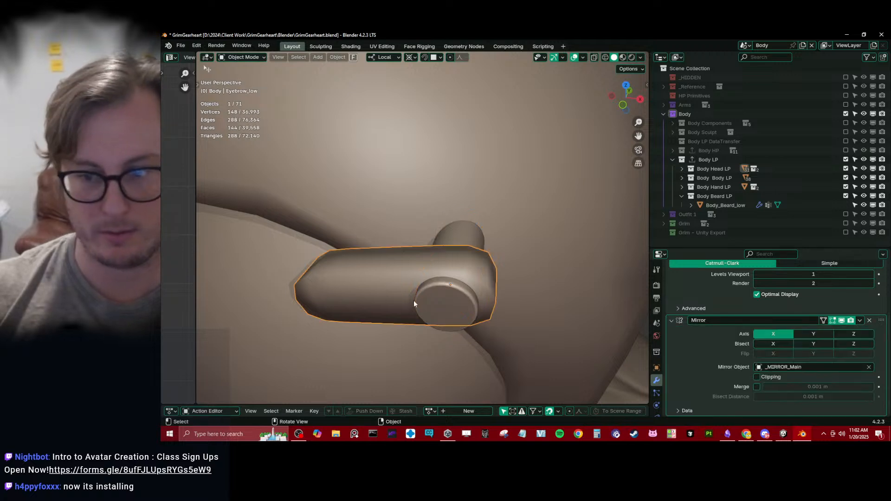
left_click(395, 305, "shift")
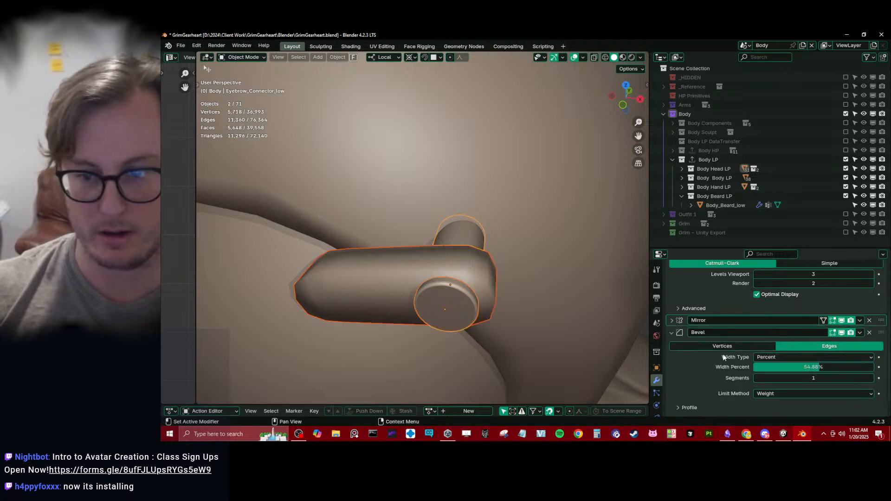
scroll(872, 345, "up", 4)
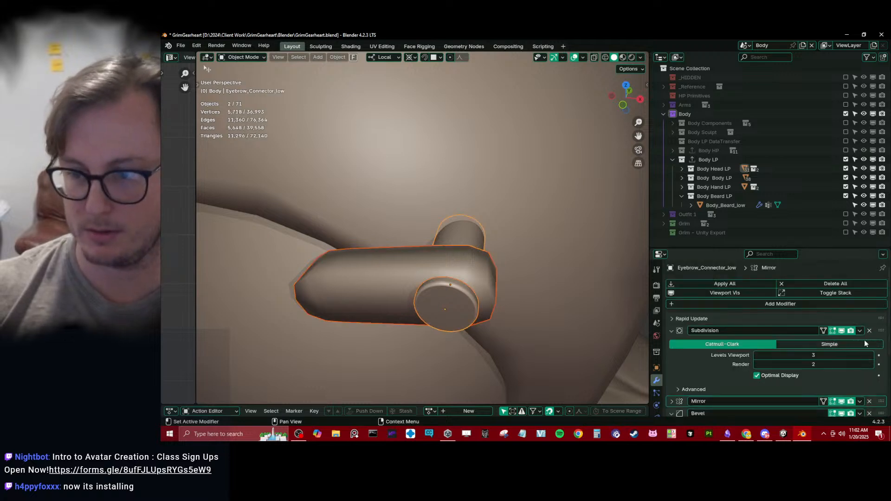
scroll(872, 345, "down", 5)
left_click(861, 313)
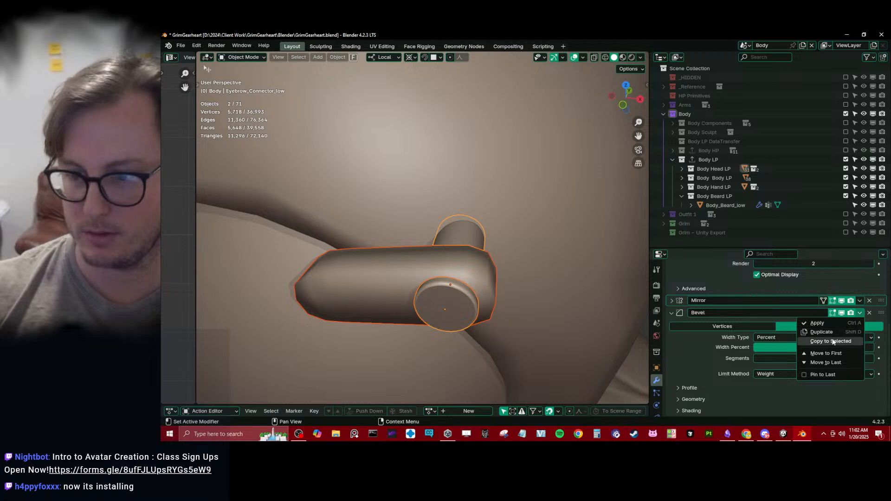
left_click(831, 342)
Move the Mirror modifier below Bevel in the connector's modifier stack.
scroll(678, 340, "up", 5)
left_click(672, 327)
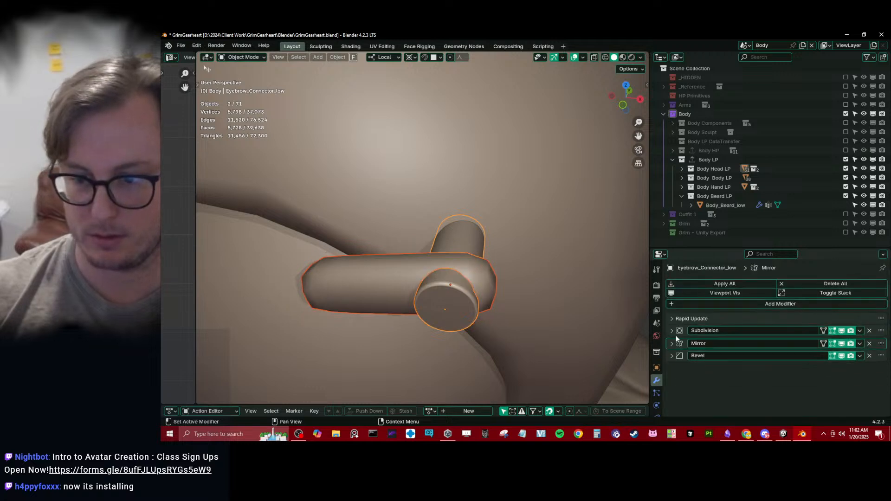
left_click_drag(881, 344, 876, 366)
Select the eyebrow and move its Mirror modifier below Bevel in the stack.
left_click(432, 299)
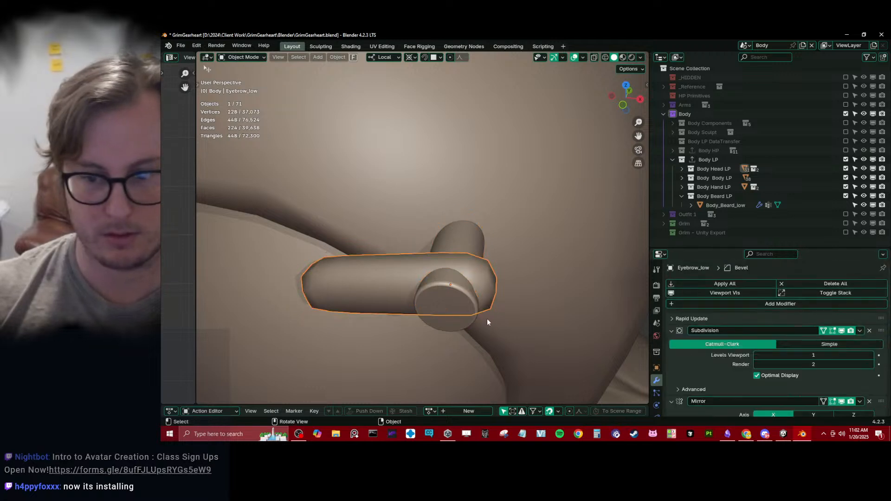
left_click(671, 331)
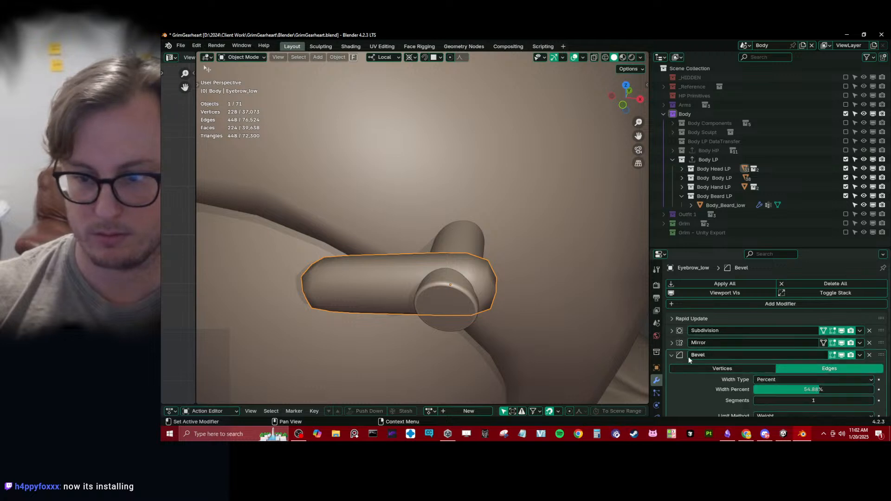
left_click(671, 356)
left_click_drag(881, 344, 877, 360)
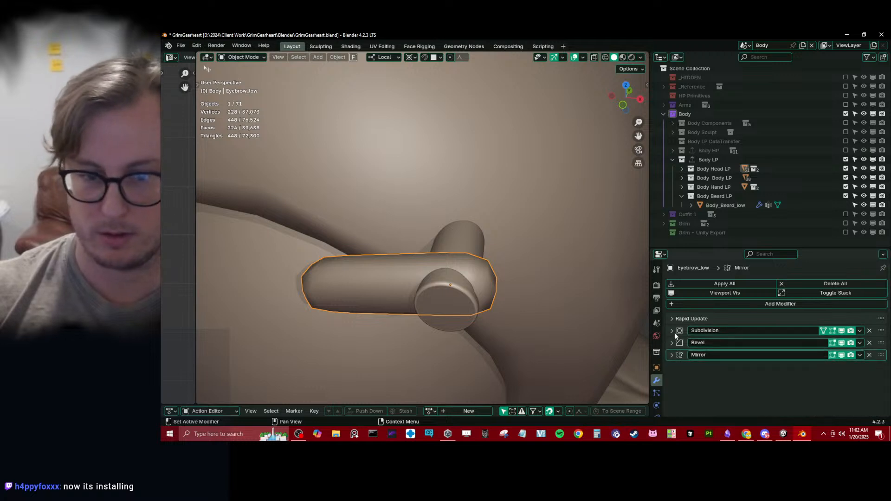
Set the low-poly eyebrow's Subdivision viewport level to 2.
middle_click_drag(405, 279, 511, 307)
left_click(501, 293)
left_click(478, 261)
left_click(405, 271)
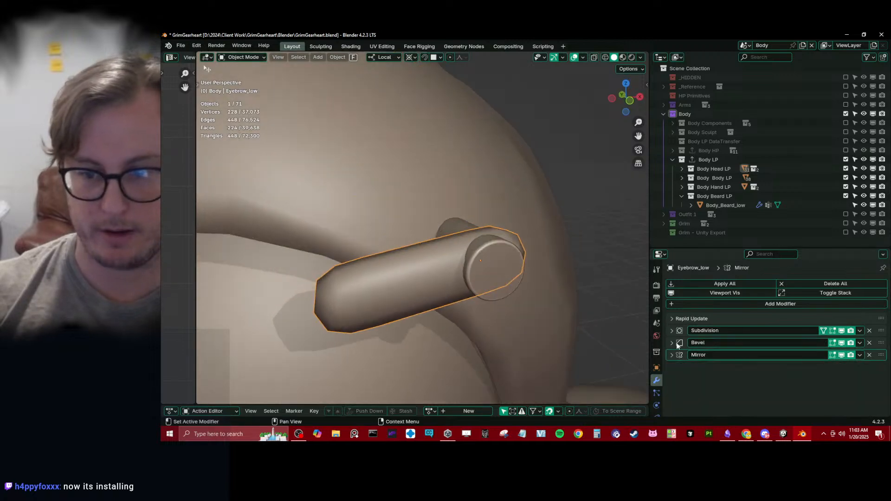
left_click(672, 331)
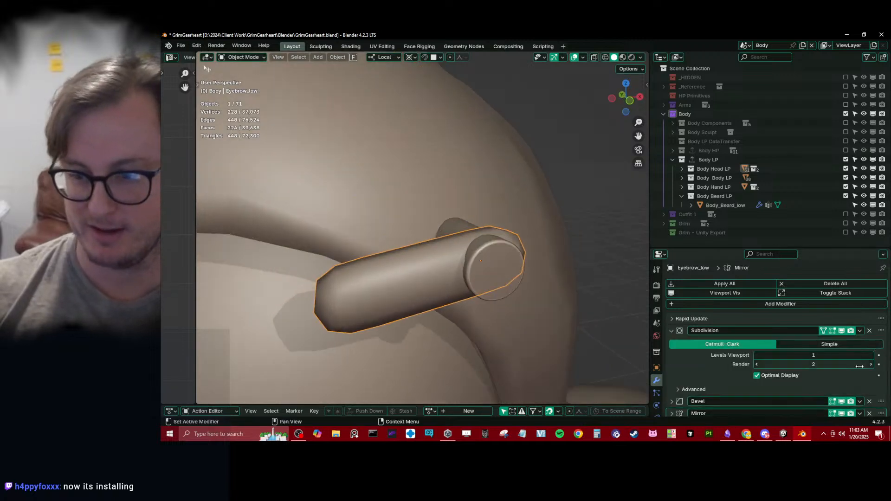
left_click(871, 355)
middle_click_drag(404, 279, 464, 230)
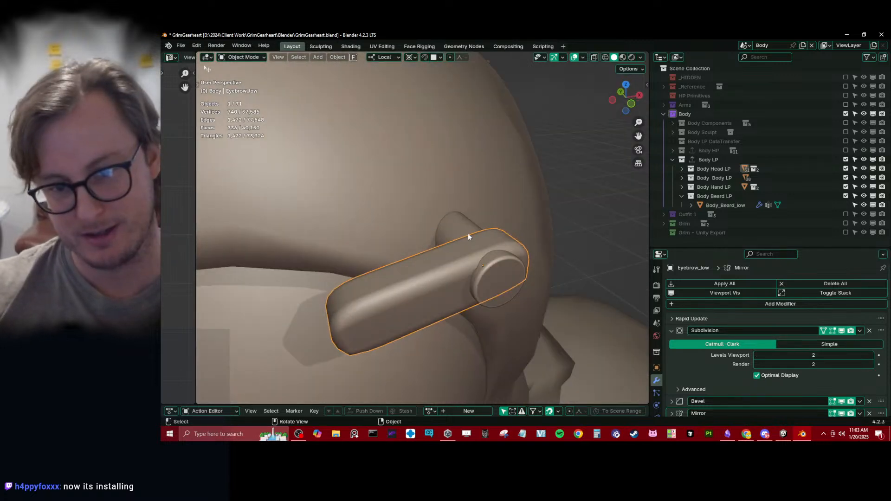
Select the eyebrow connector and lower its Subdivision viewport level to 2.
left_click(466, 230)
left_click(672, 331)
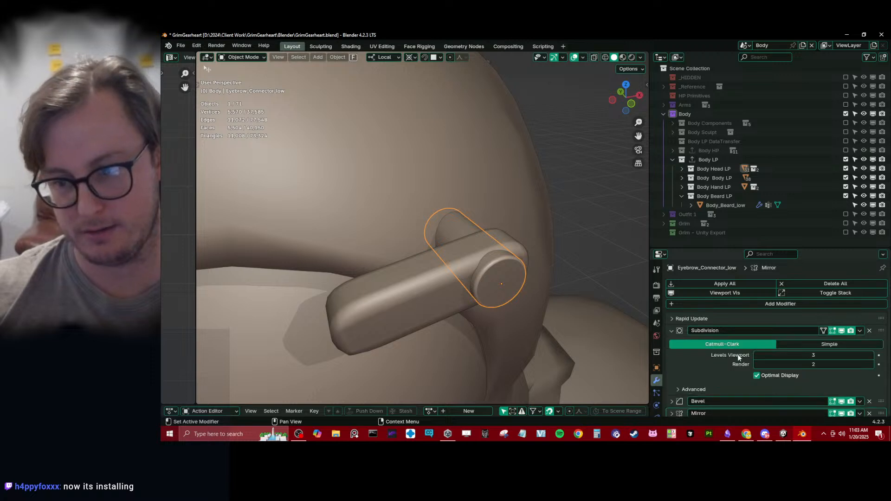
left_click(757, 356)
Examine the simplified eyebrow and connector on the head from several angles and distances.
middle_click_drag(474, 325, 516, 290)
scroll(464, 301, "down", 5)
middle_click_drag(390, 313, 357, 244)
scroll(428, 285, "up", 6)
scroll(358, 244, "down", 4)
scroll(358, 246, "down", 4)
key("alt+a")
middle_click_drag(302, 212, 399, 274)
scroll(418, 253, "up", 4)
middle_click_drag(472, 226, 418, 244)
scroll(461, 243, "down", 6)
Open the eyebrow and connector together in Edit Mode, enlarge the UV editor, and move their islands outside the UV tile.
key("a")
scroll(417, 241, "up", 5)
left_click(430, 231)
scroll(418, 244, "up", 5)
left_click(425, 238, "shift")
key("Tab")
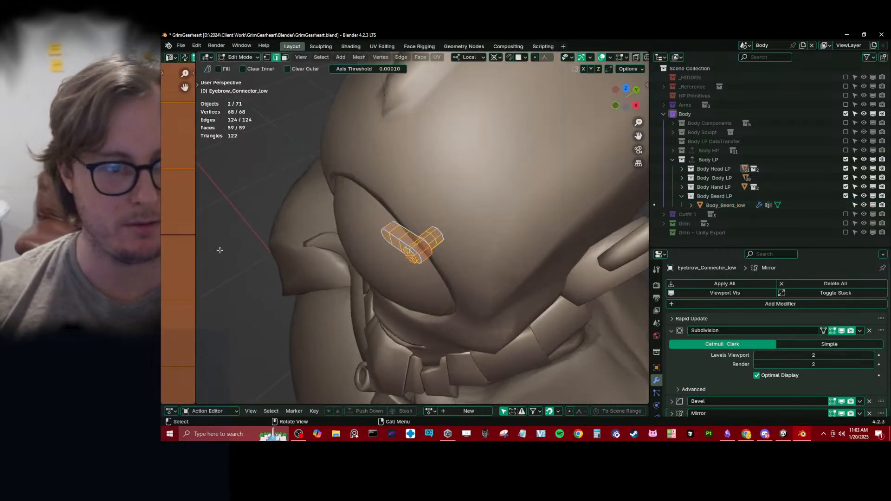
left_click_drag(196, 245, 535, 242)
scroll(325, 234, "down", 10)
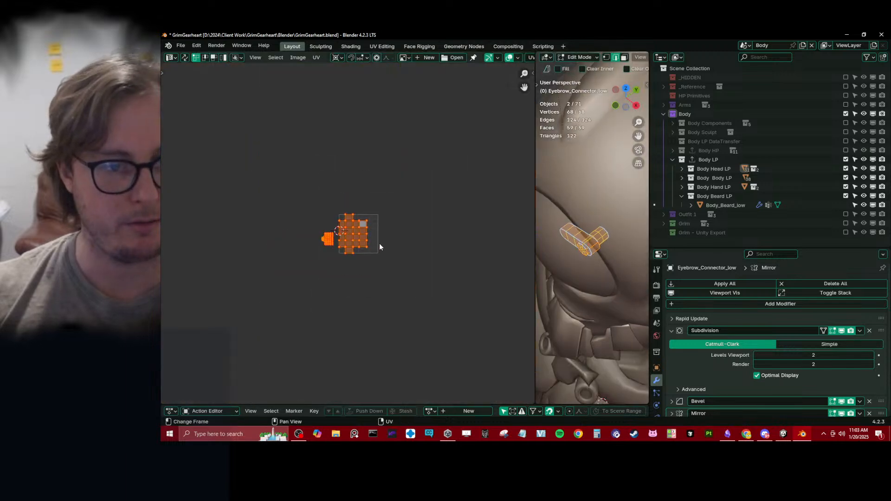
key("g")
left_click(318, 244)
Average the scale of the eyebrow and connector islands, then scale them down together and place them just beside the UV tile.
left_click(316, 57)
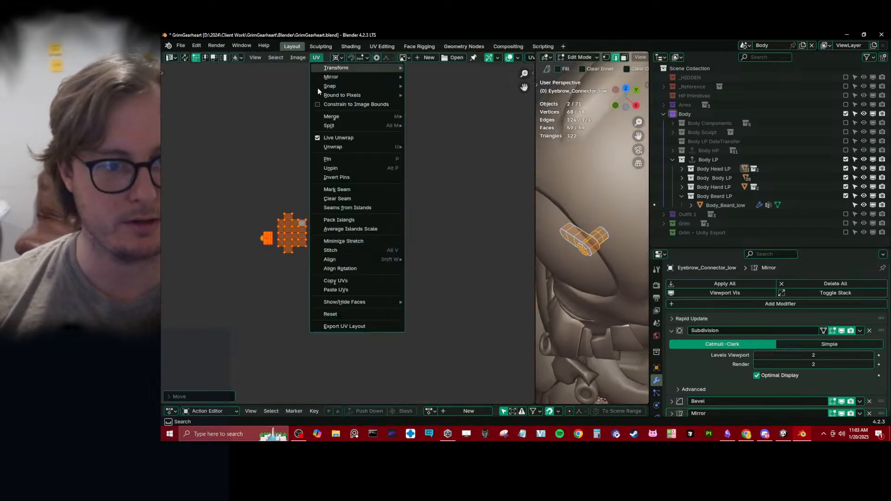
left_click(355, 231)
scroll(355, 232, "up", 5)
key("s")
left_click(271, 209)
key("ctrl+z")
key("s")
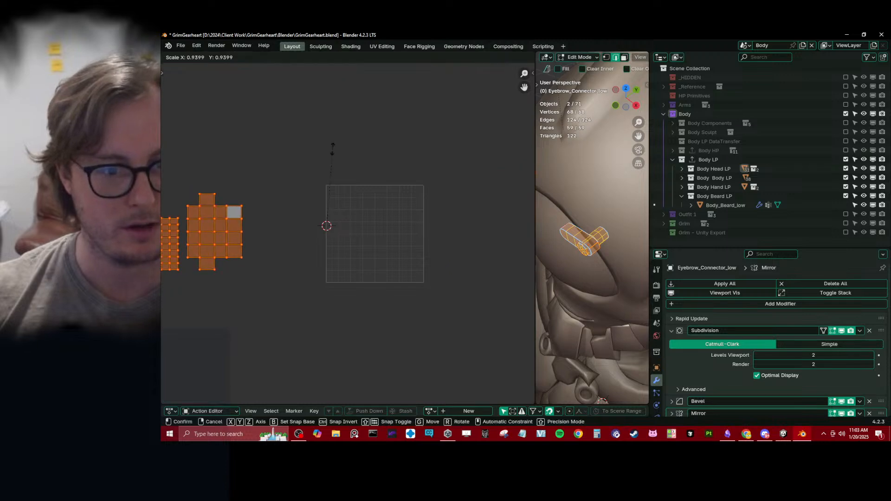
left_click(326, 215)
key("g")
left_click(314, 243)
Compare the eyebrow and connector islands with the UV layouts of all the low-poly objects.
key("Tab")
key("a")
key("Tab")
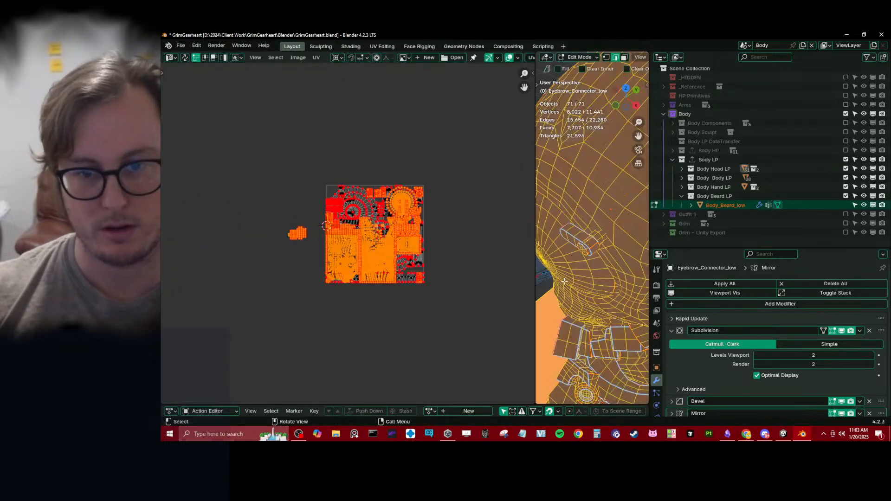
key("a")
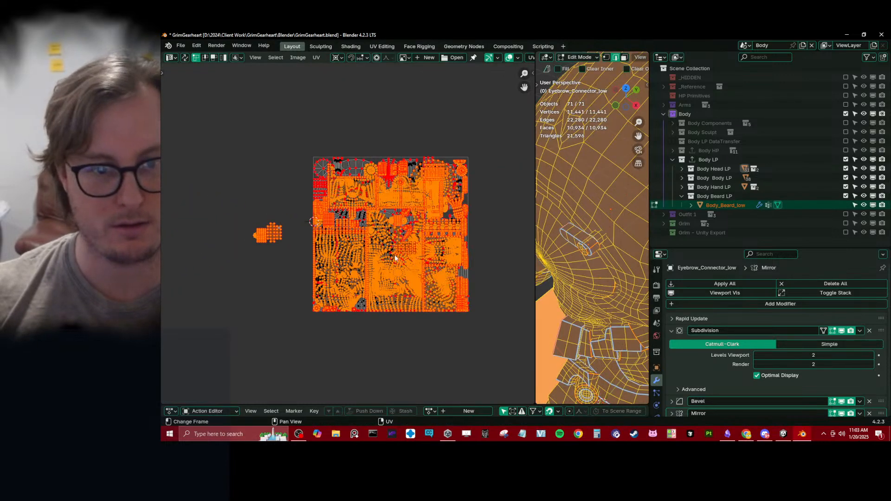
scroll(438, 259, "up", 5)
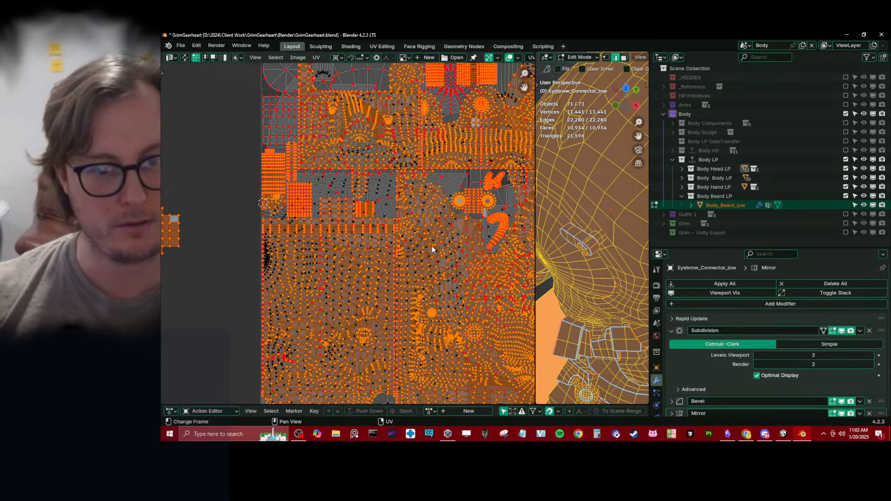
scroll(432, 249, "down", 5)
key("Tab")
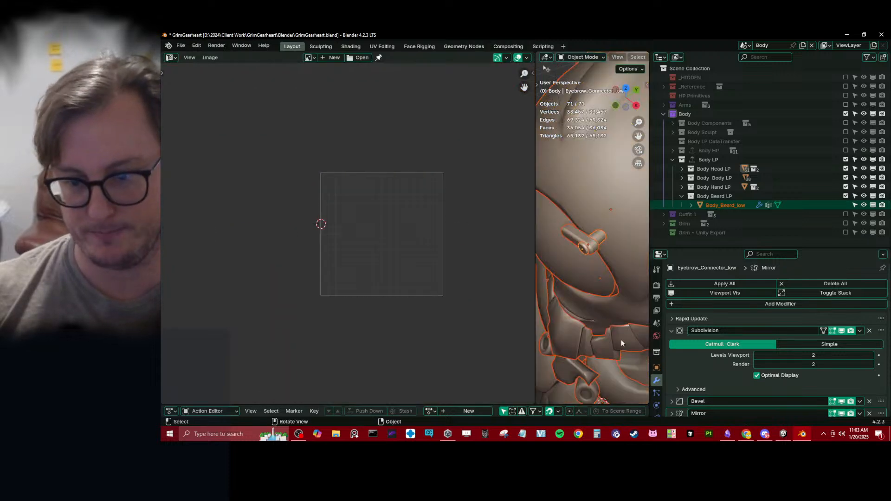
Select the eyebrow, connector and head, with the head active, and copy the Grim Head material to the selected objects.
middle_click_drag(626, 349, 610, 234)
left_click(603, 232)
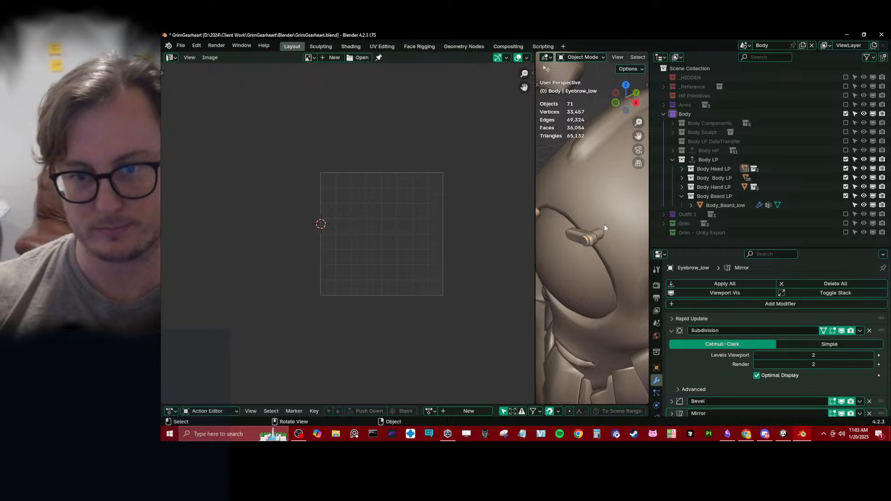
left_click(609, 210, "shift")
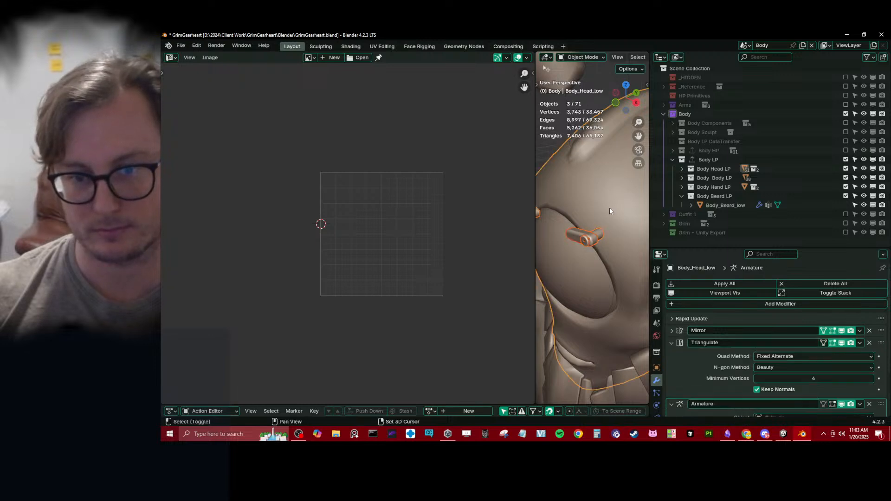
left_click_drag(535, 268, 427, 268)
scroll(657, 353, "down", 3)
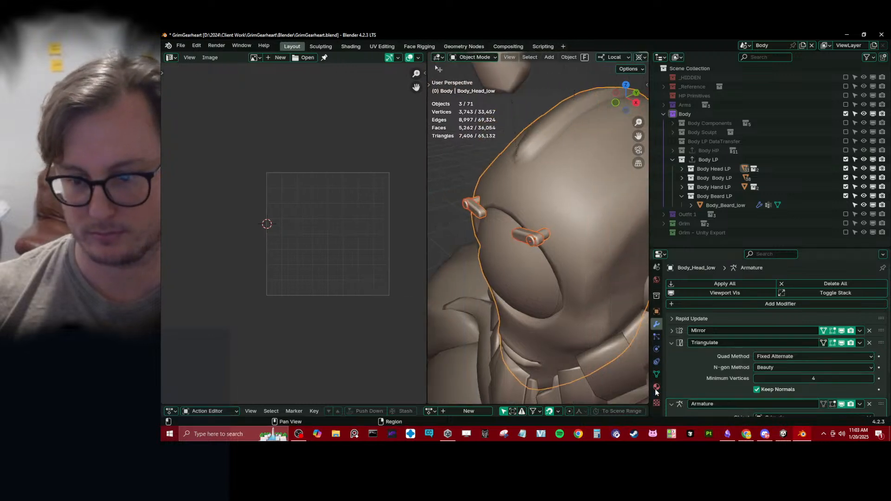
left_click(657, 387)
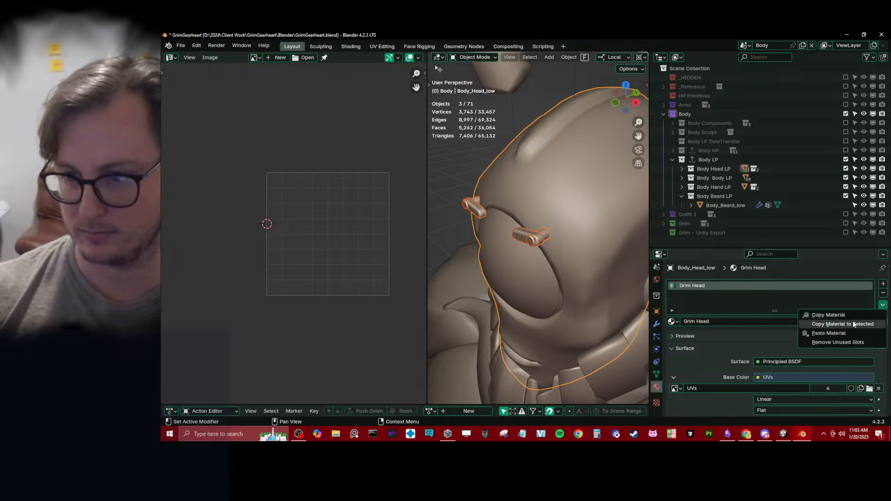
Exclude the Body Body LP and Body Hand LP collections from the view layer and check the remaining UV layouts.
left_click(682, 196)
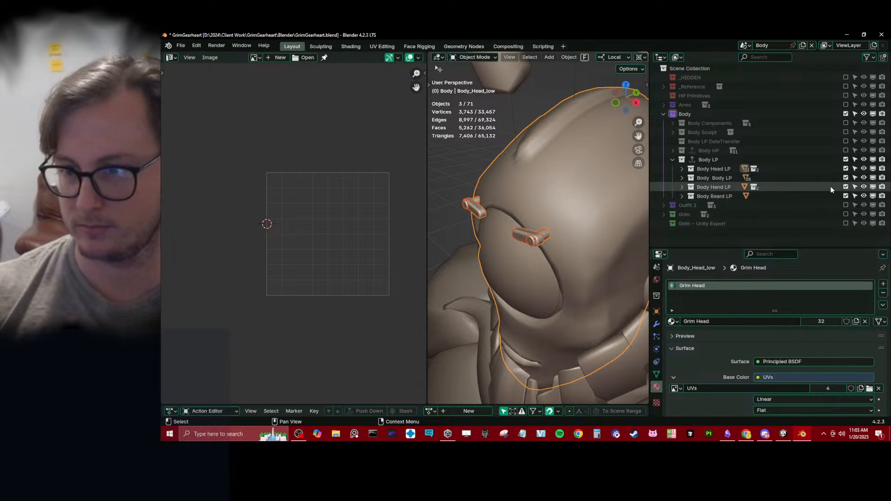
left_click_drag(845, 187, 845, 177)
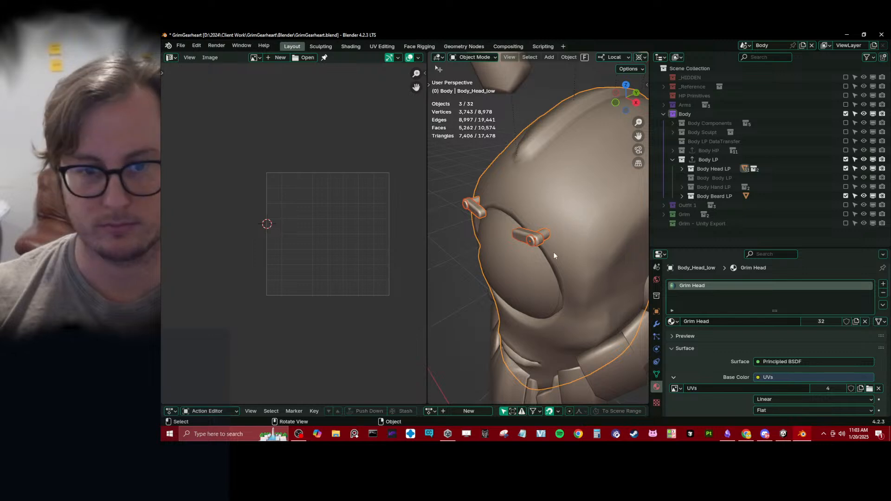
scroll(564, 252, "down", 5)
key("Tab")
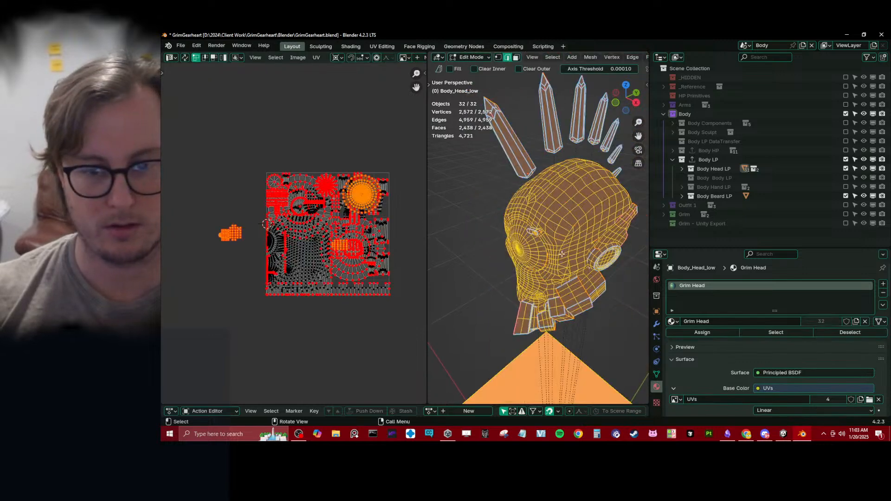
key("Tab")
Create a new collection inside Body Head LP and name it Body Eye LP.
left_click(529, 243)
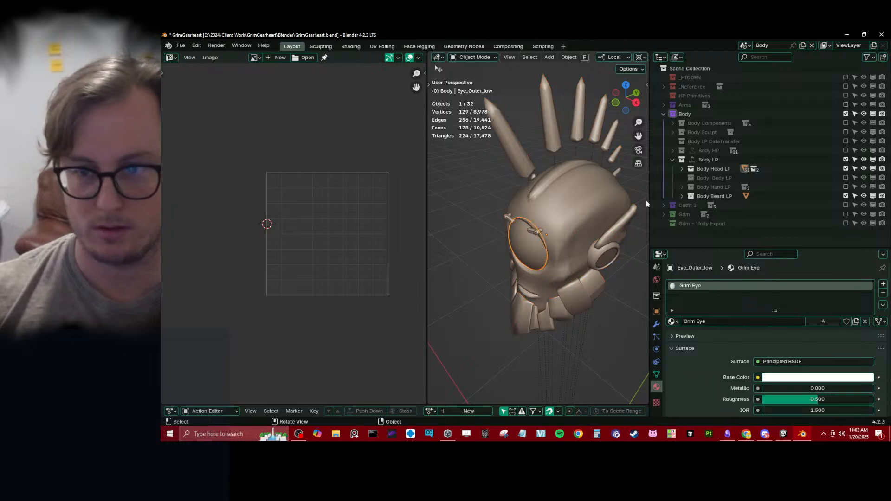
left_click(682, 170)
scroll(738, 195, "down", 2)
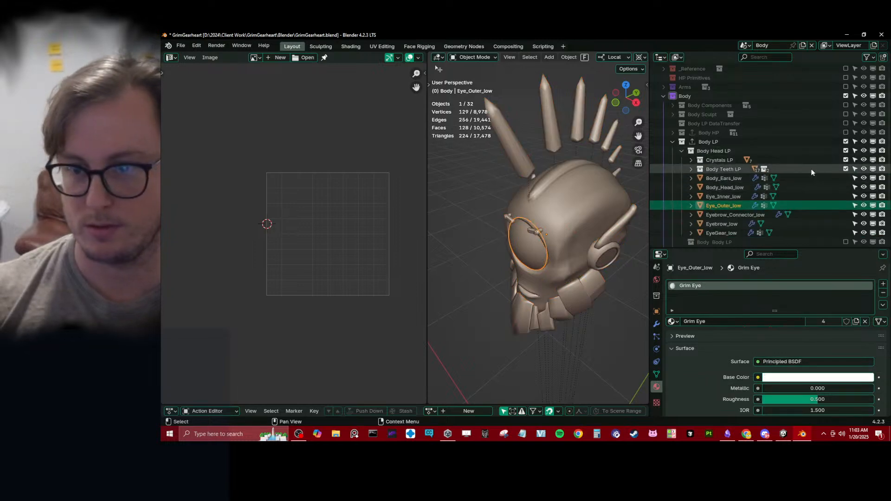
right_click(708, 150)
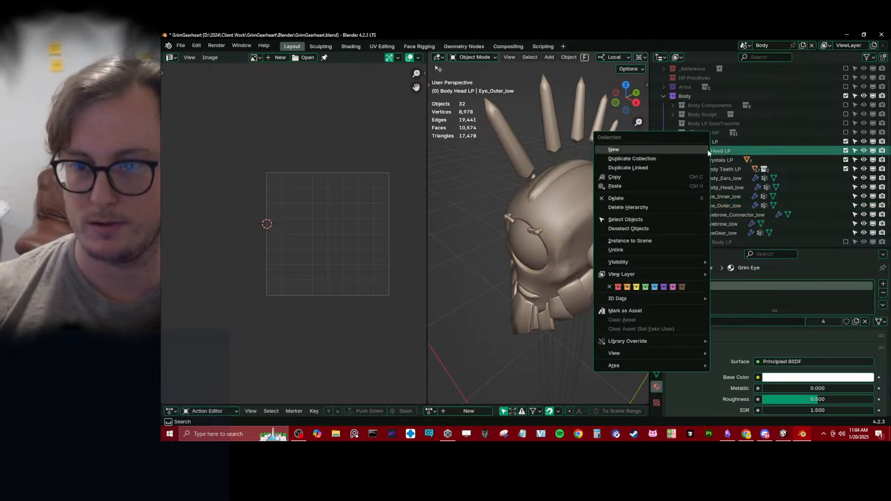
left_click(705, 150)
double_click(723, 179)
scroll(733, 176, "down", 3)
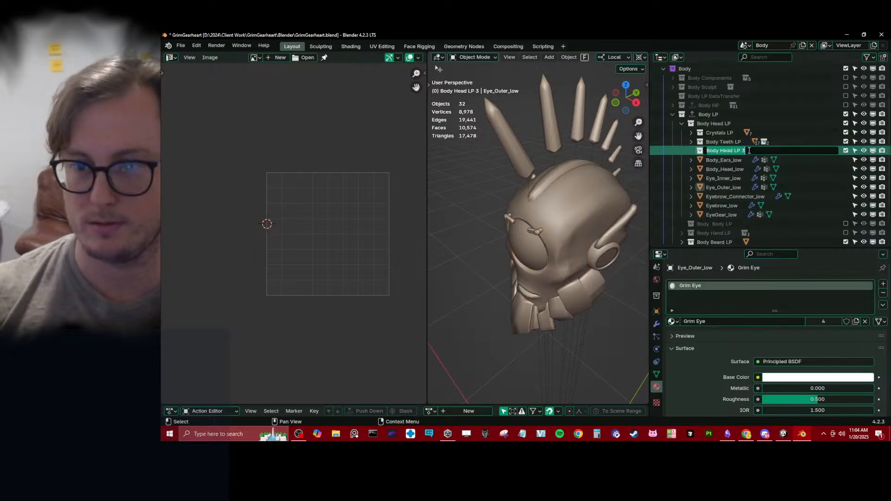
left_click(750, 150)
key("BackSpace")
key("BackSpace")
key("Left")
key("Left")
key("BackSpace")
key("BackSpace")
key("BackSpace")
key("BackSpace")
key("BackSpace")
type("Eye")
key("Return")
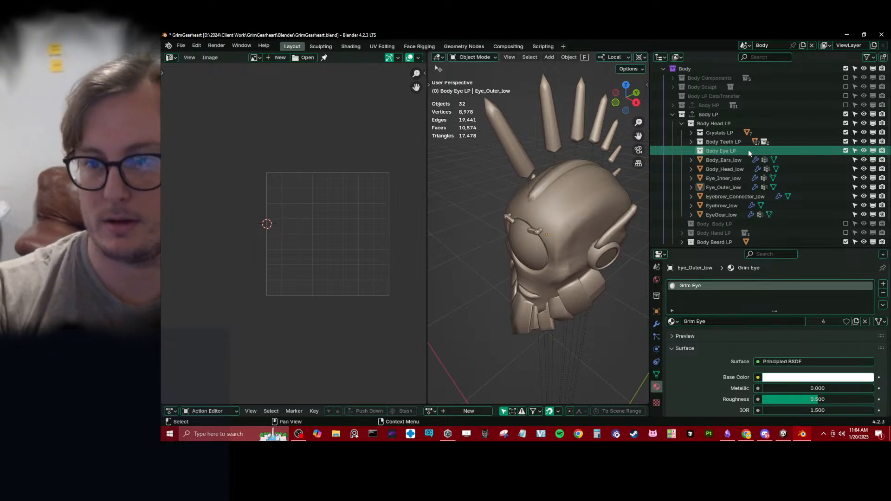
Move Eye_Inner_low and Eye_Outer_low into the Body Eye LP collection and exclude that collection from the view layer.
left_click(726, 178)
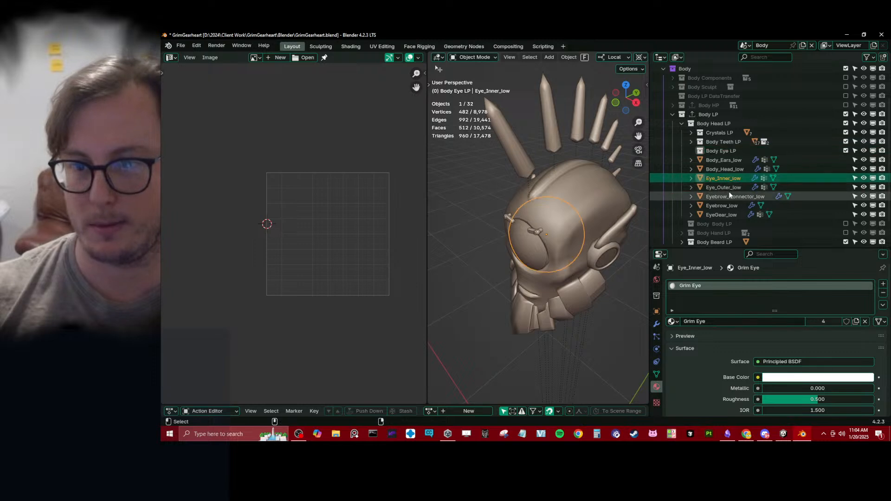
left_click(731, 189)
left_click(723, 181, "shift")
left_click_drag(723, 181, 726, 151)
left_click(846, 151)
Open all remaining head objects together in Edit Mode to show their shared UV layout.
key("a")
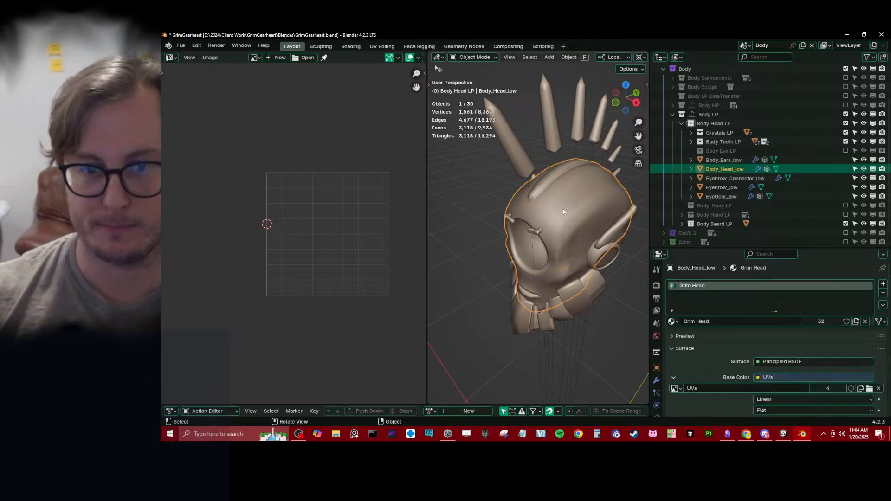
key("Tab")
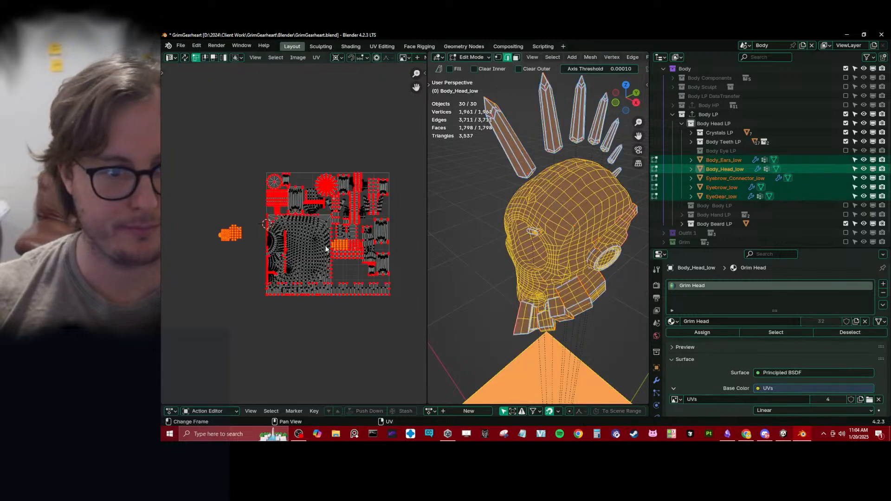
scroll(322, 249, "up", 3)
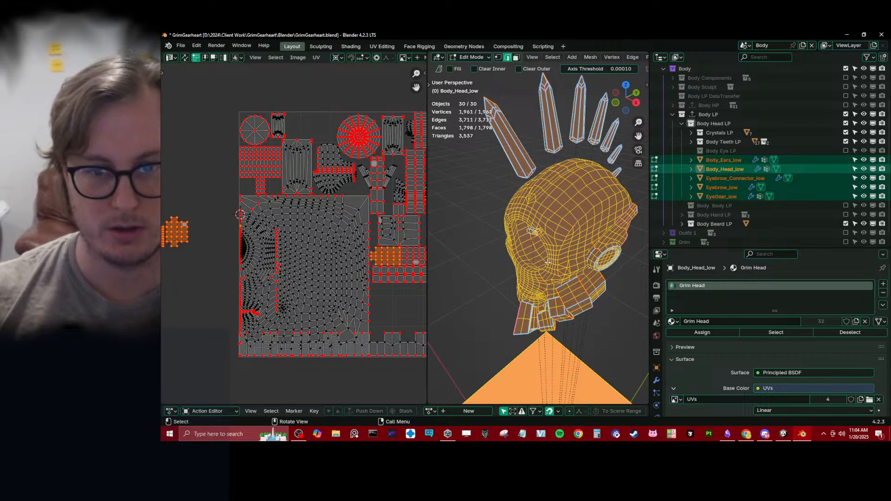
scroll(549, 262, "down", 8)
scroll(549, 261, "up", 7)
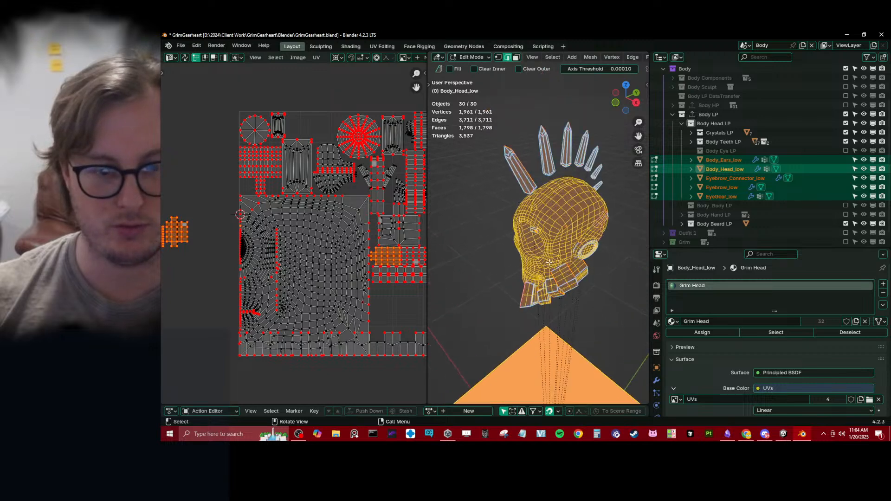
scroll(549, 266, "down", 3)
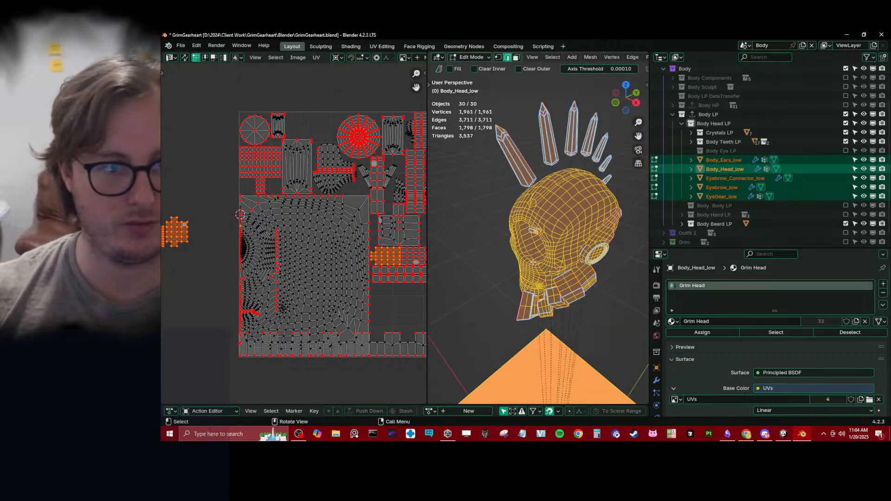
Box-select the eyebrow and connector islands in island selection mode and move them onto the UV tile.
middle_click_drag(207, 236, 255, 230)
left_click(223, 59)
left_click(221, 217)
key("b")
left_click_drag(169, 194, 257, 260)
middle_click_drag(255, 259, 218, 255)
key("g")
left_click(336, 138)
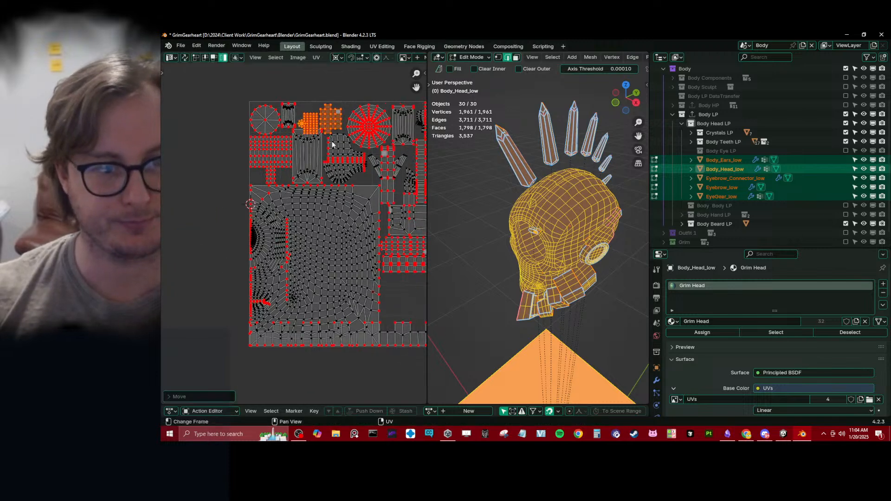
Reposition the selected islands so the connector's pieces fit the empty space beside the small strip near the tile's upper edge.
middle_click_drag(334, 143, 302, 129)
key("g")
left_click(268, 95)
middle_click_drag(263, 88, 314, 149, "shift")
scroll(314, 149, "up", 4)
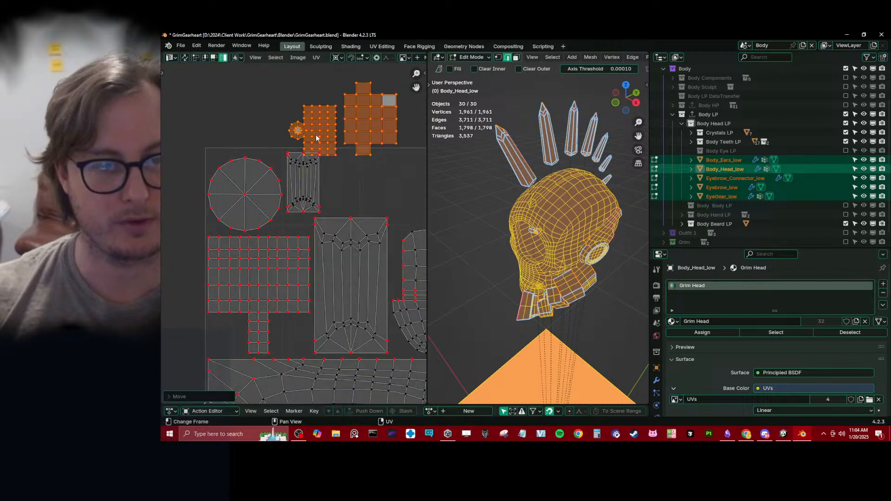
key("g")
left_click(329, 181)
Rotate the eyebrow island a quarter turn, fit it into the gap beside the connector islands, and return to Object Mode.
middle_click_drag(405, 181, 360, 202, "shift")
left_click(361, 203)
key("g")
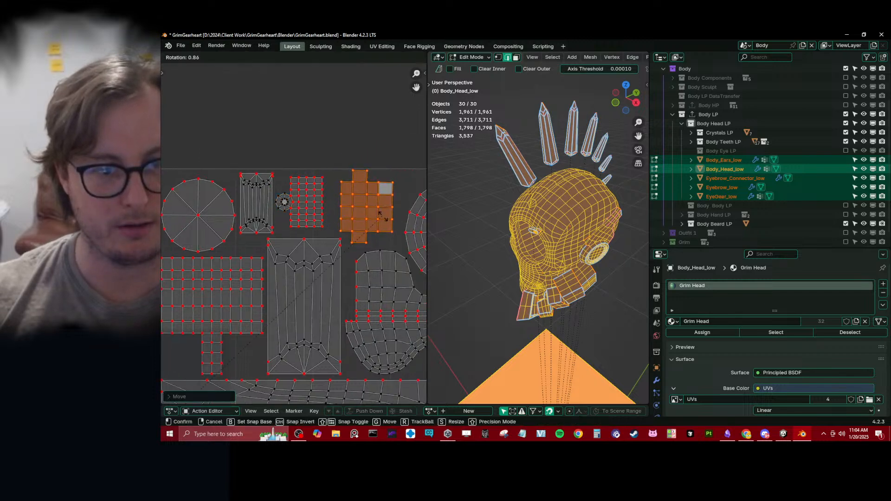
left_click(367, 216)
key("r")
left_click(361, 219)
key("Tab")
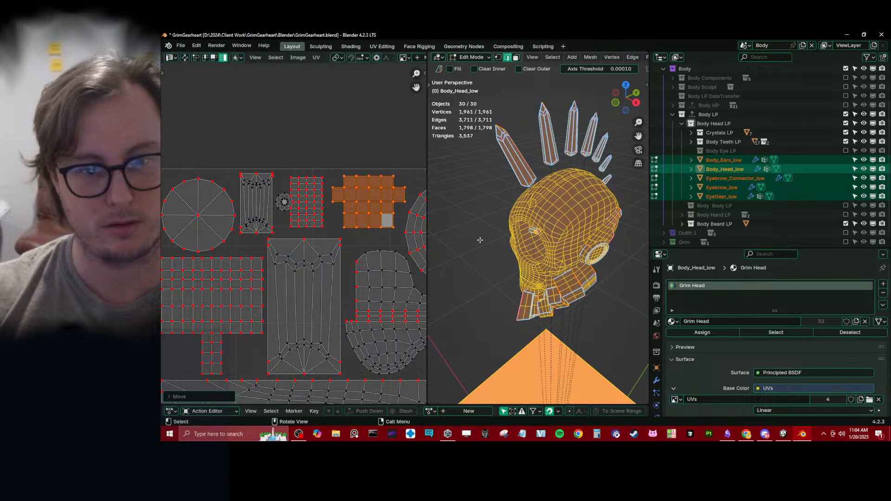
scroll(498, 248, "down", 5)
middle_click_drag(499, 249, 567, 327)
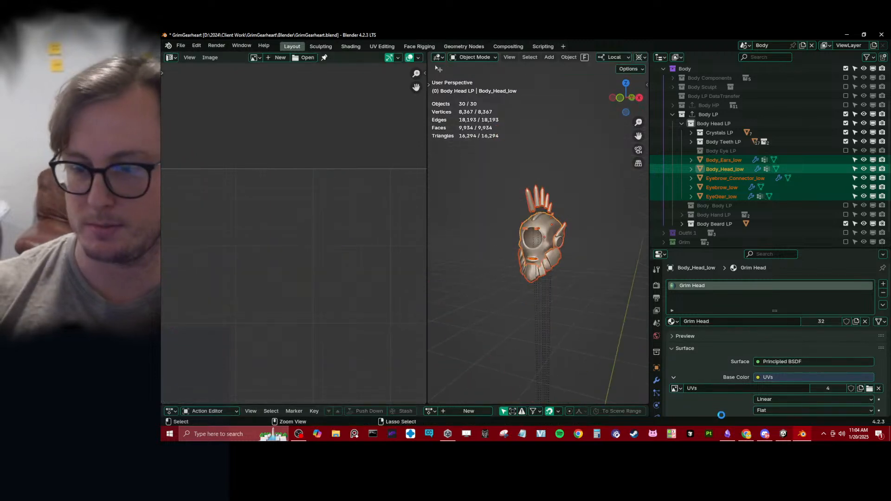
Save the GrimGearheart.blend file.
key("ctrl+s")
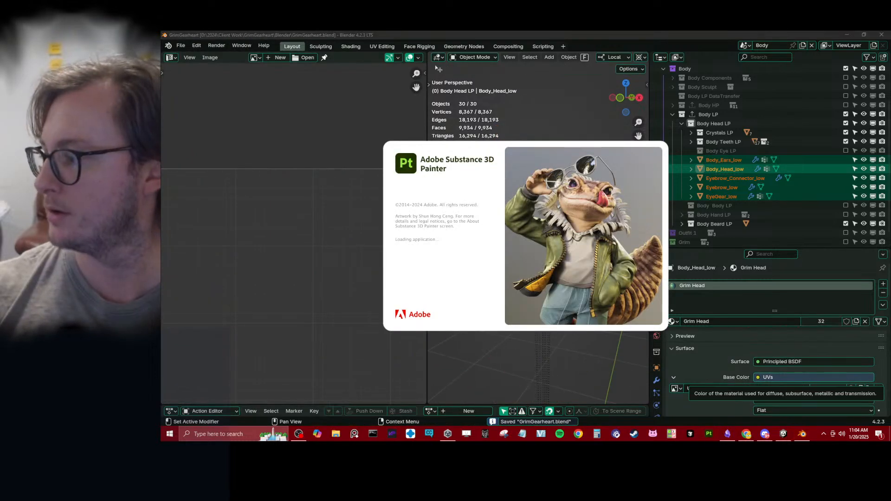
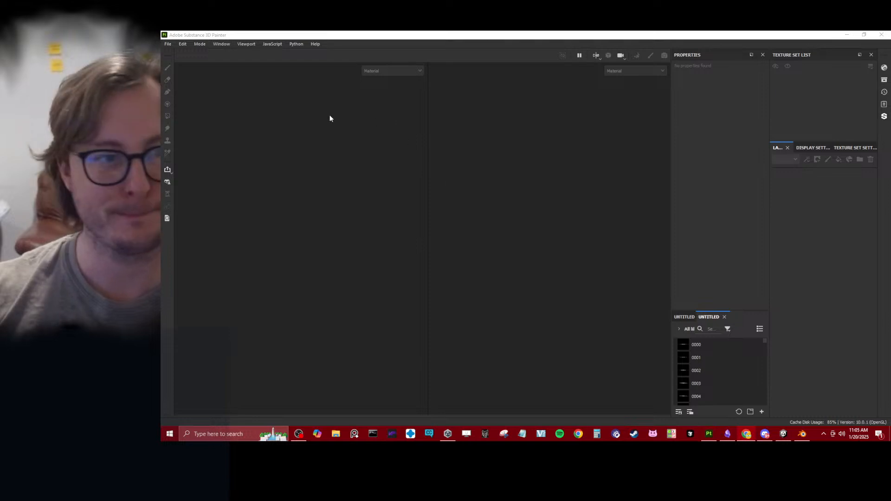
left_click(168, 44)
mouse_move(180, 68)
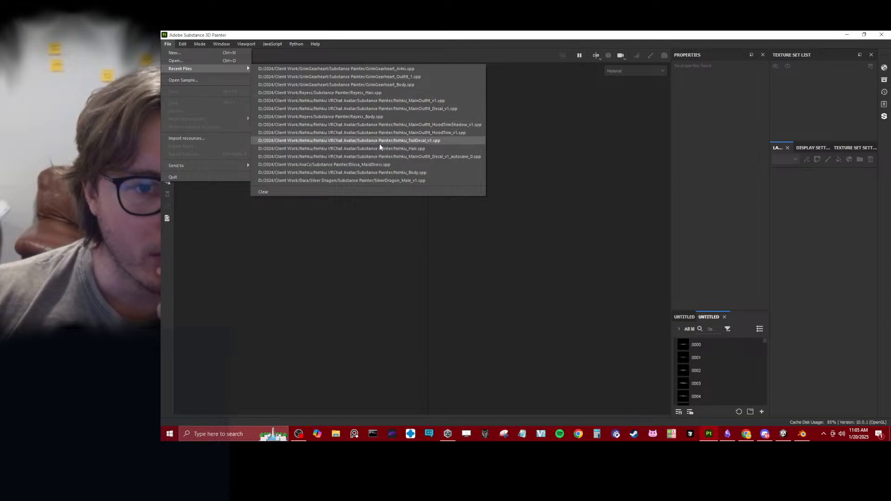
left_click(344, 254)
left_click(171, 43)
left_click(176, 61)
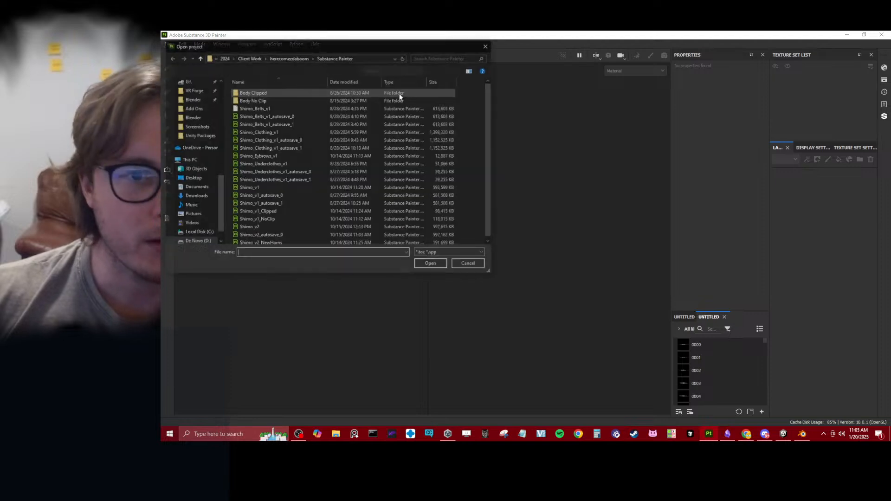
left_click(250, 57)
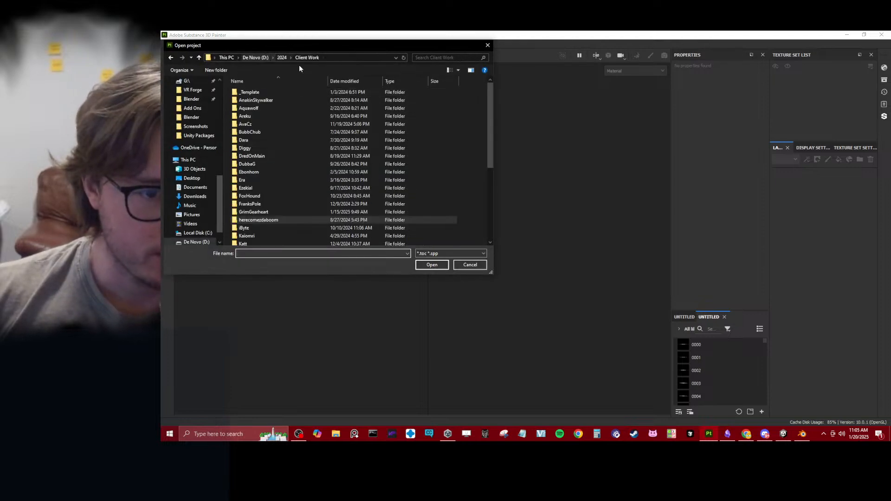
double_click(254, 212)
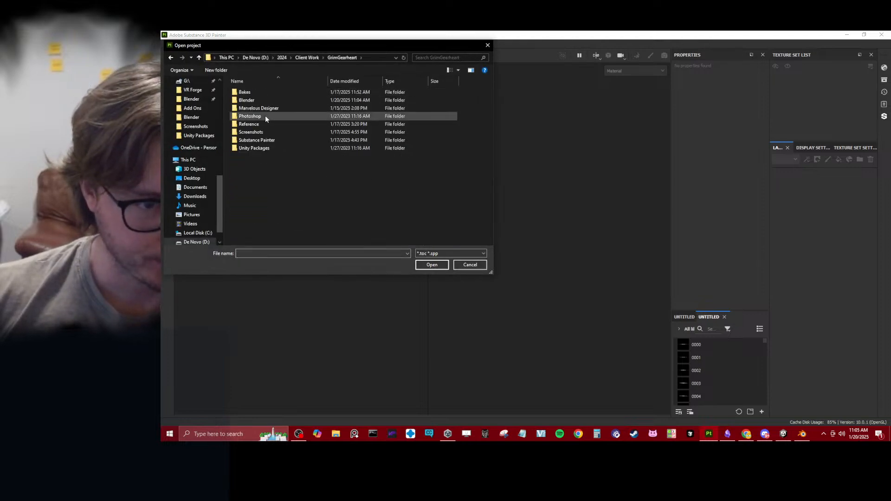
double_click(251, 140)
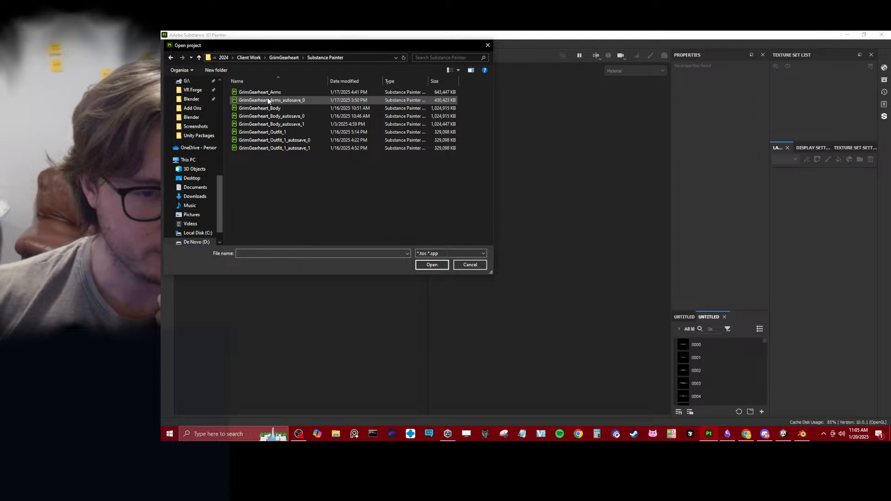
left_click(471, 265)
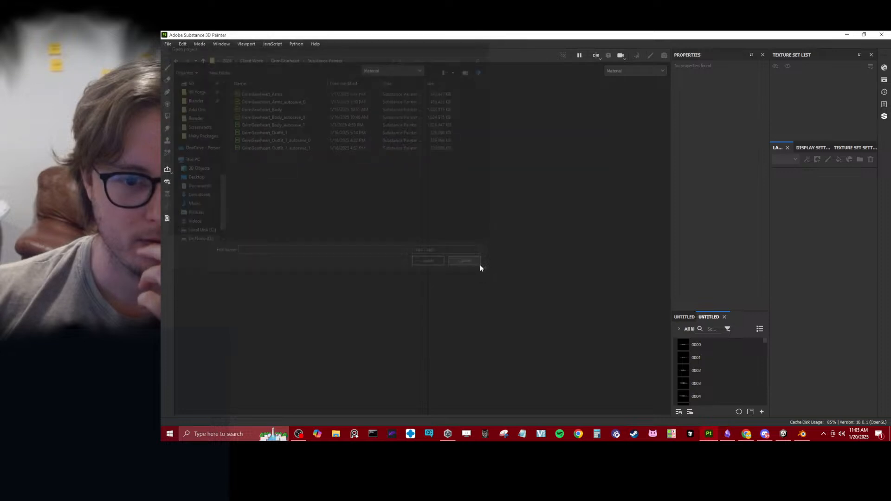
Switch to Unity and inspect the GrimGearheart Head material's settings.
left_click(783, 434)
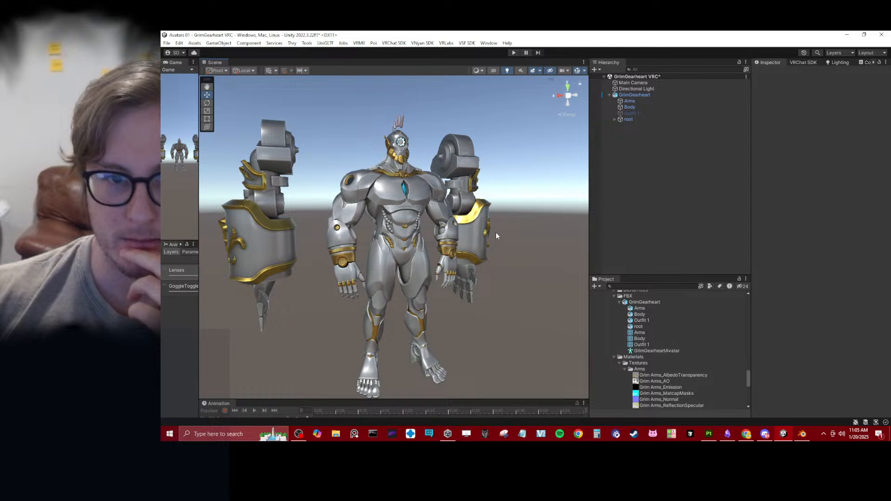
scroll(663, 336, "down", 3)
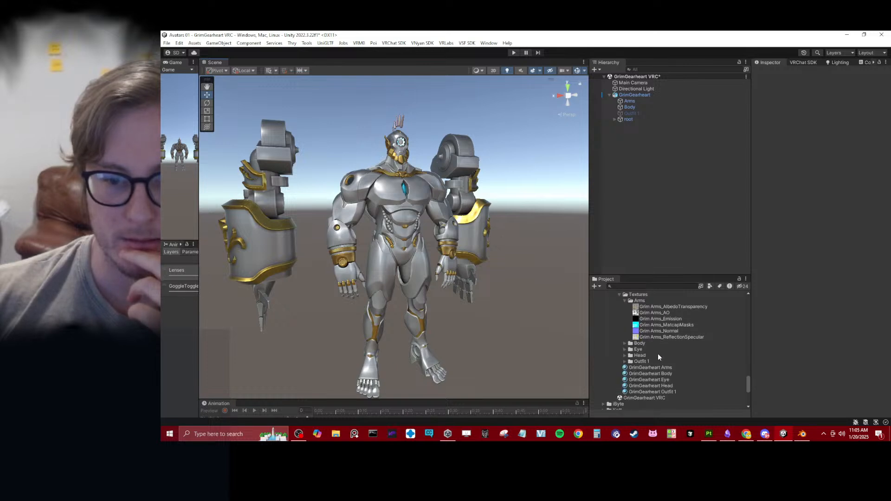
left_click(658, 385)
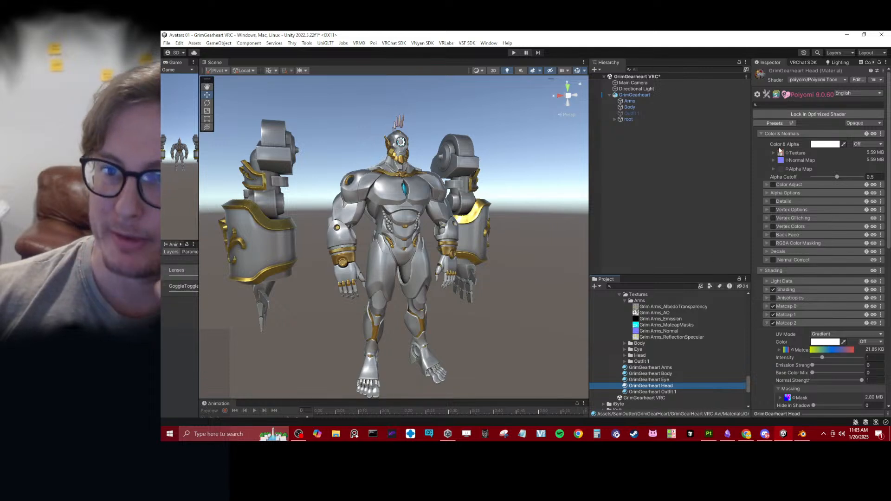
Switch to Substance 3D Painter and open the recent project GrimGearheart_Body.spp.
left_click(718, 436)
left_click(173, 43)
mouse_move(174, 68)
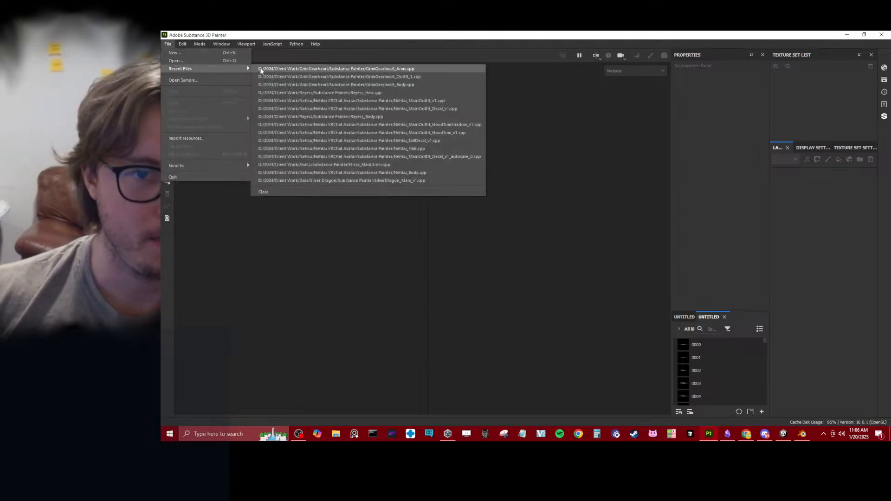
left_click(312, 84)
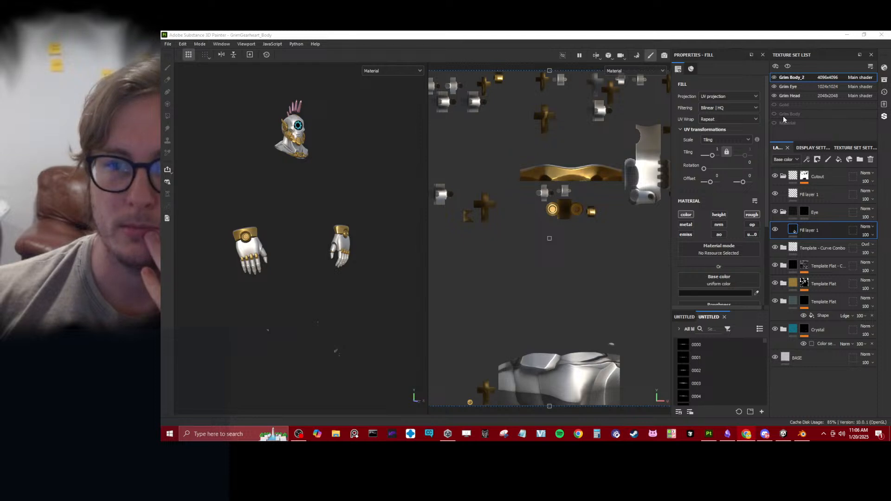
Compare the body with the Cutout folder hidden and shown, and select the Grim Head texture set.
scroll(546, 202, "down", 3)
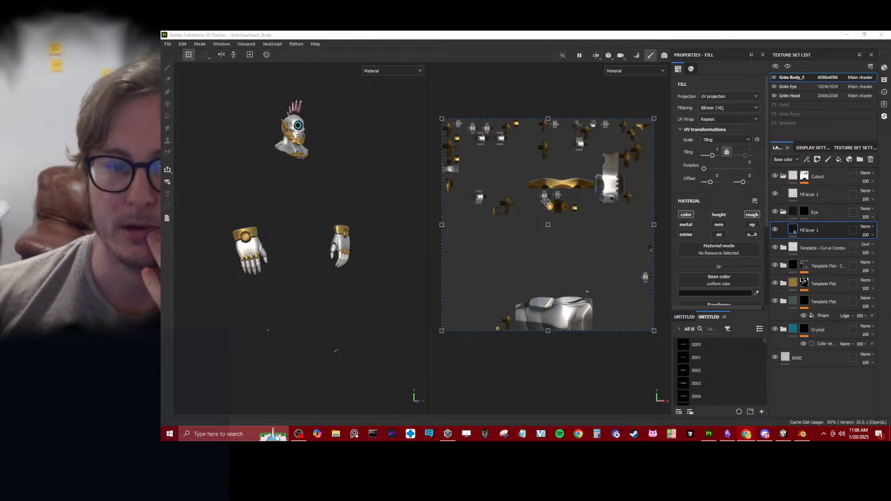
left_click(775, 177)
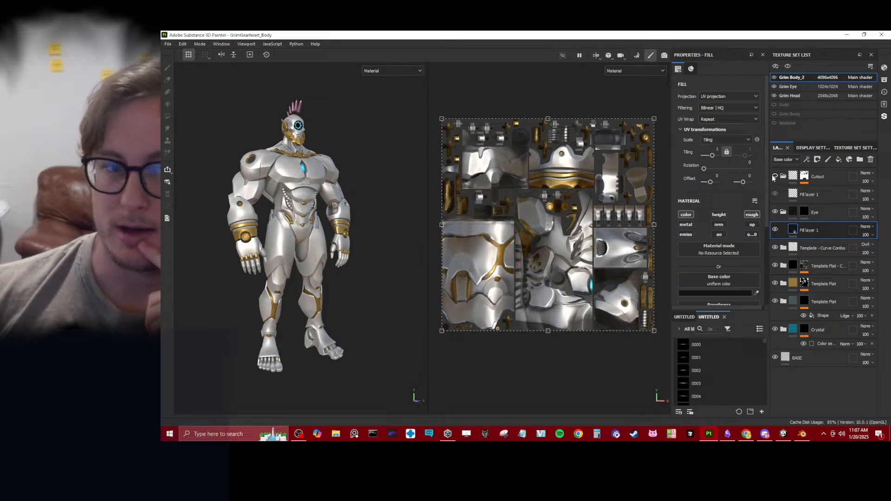
left_click(775, 176)
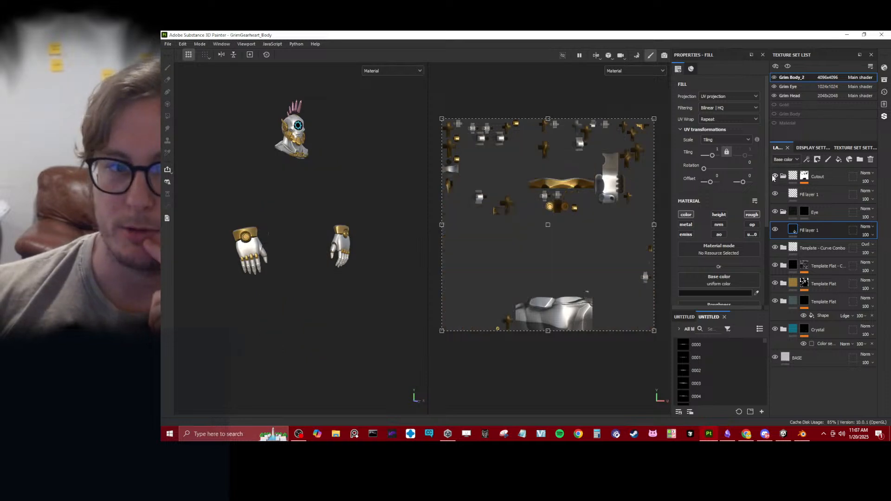
left_click(793, 95)
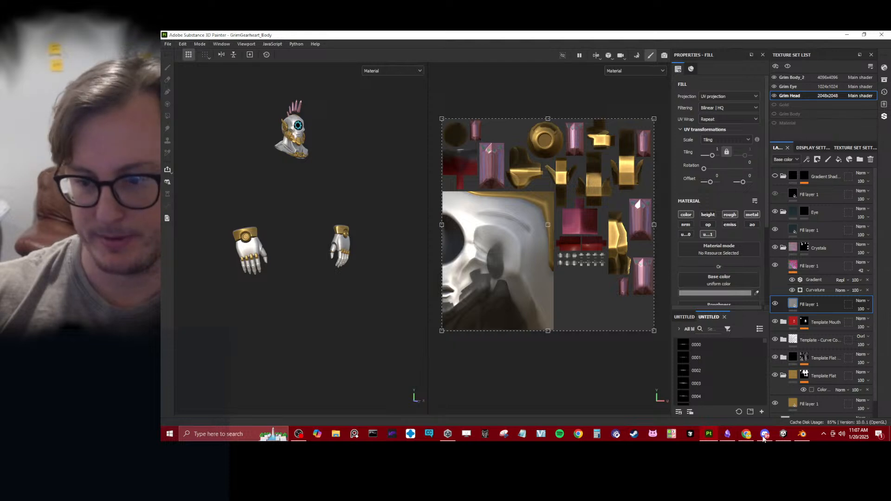
Switch to Blender, select the low-poly head and include the Body Eye LP collection in the view layer.
left_click(803, 435)
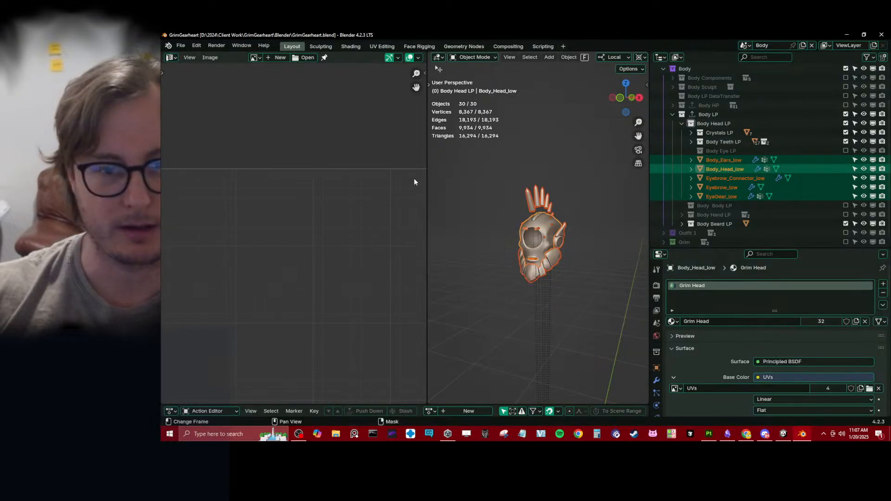
left_click(549, 228)
scroll(549, 228, "up", 5)
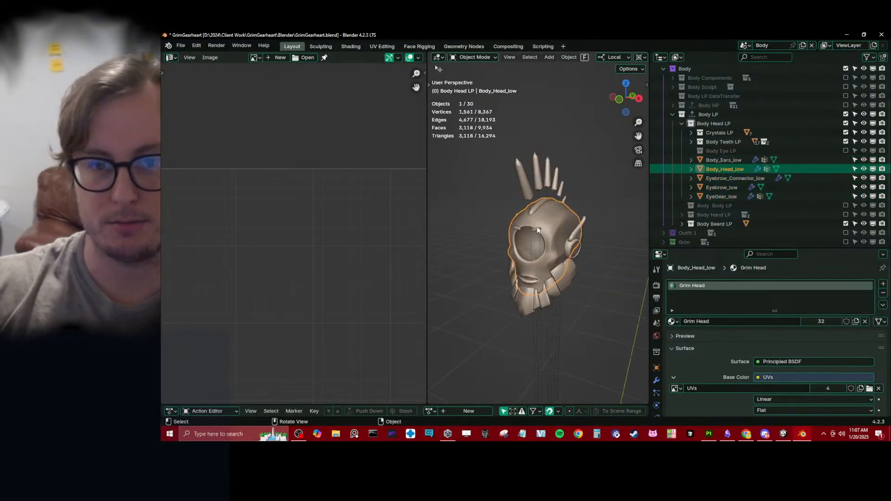
left_click(846, 150)
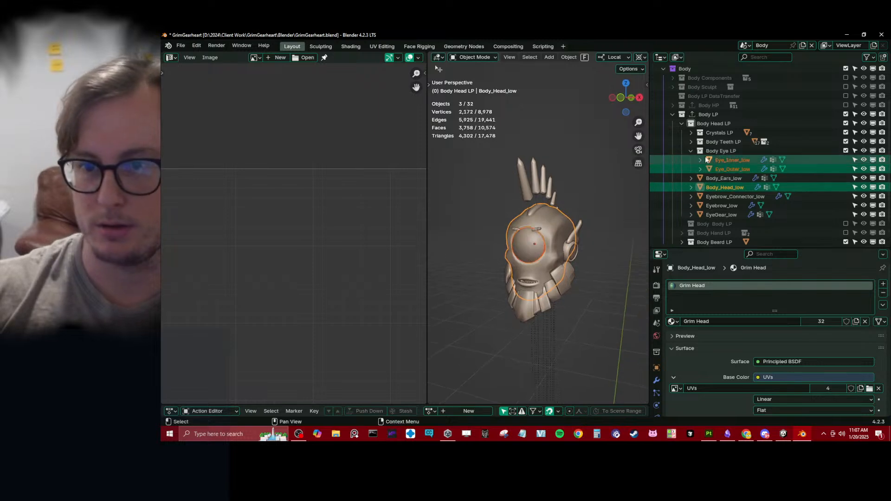
middle_click_drag(493, 232, 536, 243)
scroll(555, 235, "up", 3)
scroll(536, 244, "down", 7)
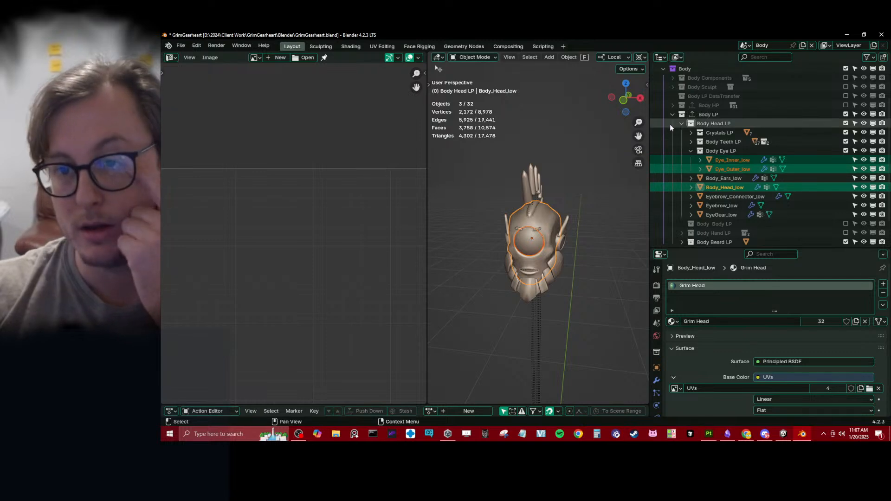
Include the low-poly body and Body Hand LP collections in the view layer and collapse Body Eye LP.
left_click(846, 223)
left_click(846, 233)
scroll(796, 199, "down", 3)
scroll(721, 156, "up", 2)
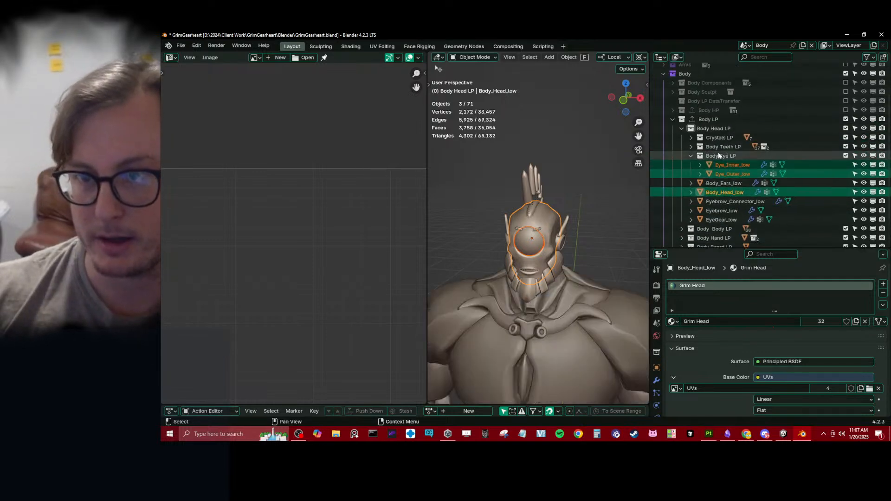
left_click(691, 155)
scroll(587, 207, "down", 3)
scroll(831, 150, "up", 2)
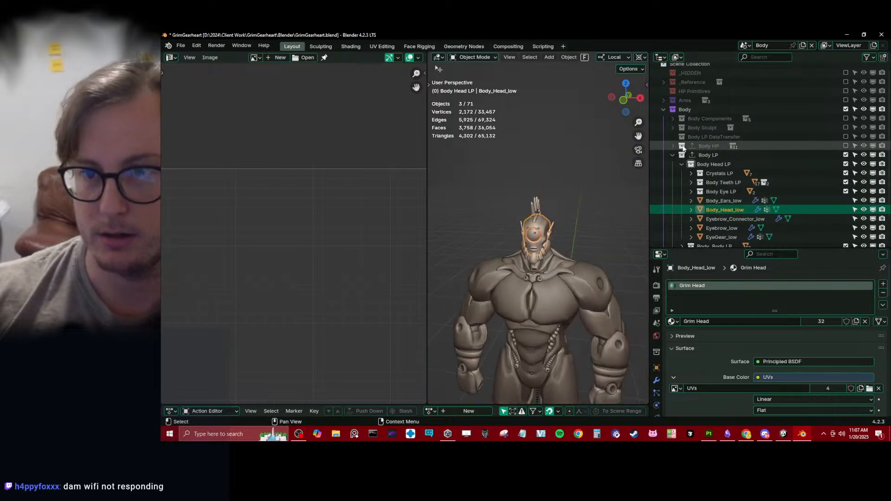
Include the Body HP collection, collapse Body LP, and expand Body HP to exclude its Body Head HP subcollection.
left_click(846, 145)
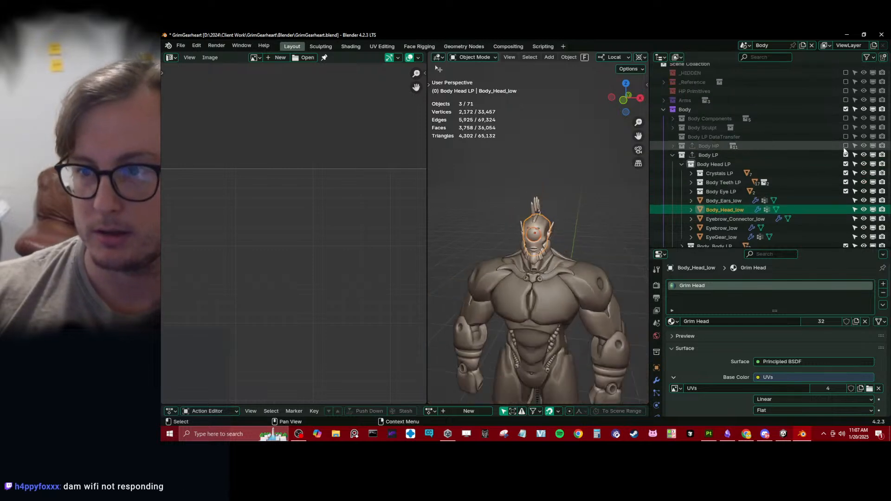
left_click(671, 155)
left_click(670, 154)
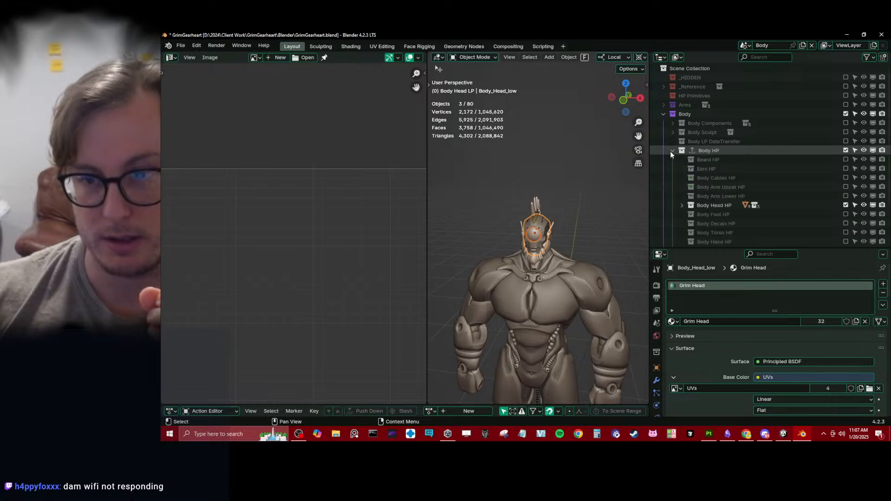
left_click(846, 205)
left_click(846, 151)
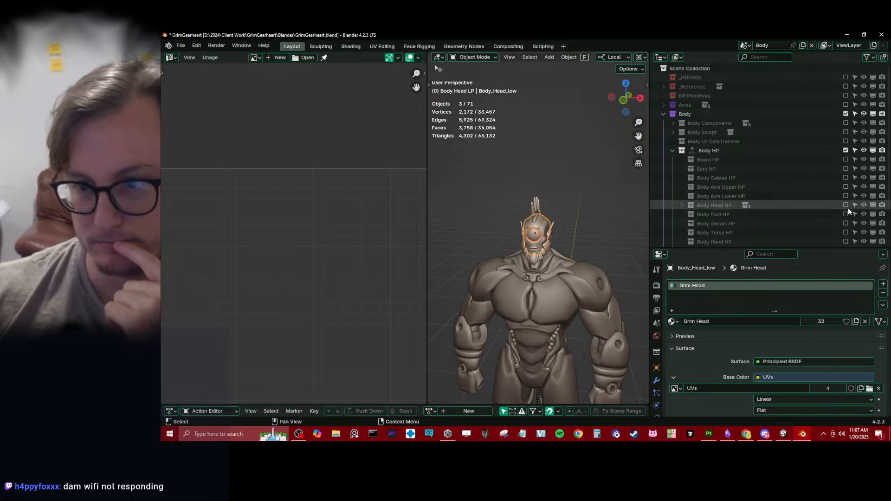
Include the Eyes, Body Hand, Body Torso, Body Decals and Body Foot HP collections in the view layer.
scroll(849, 211, "down", 1)
left_click(846, 233)
left_click_drag(846, 223, 846, 196)
Expand Body Head HP and include it together with its Crystals, TeethTongue and Body Head Main HP subcollections.
left_click(682, 187)
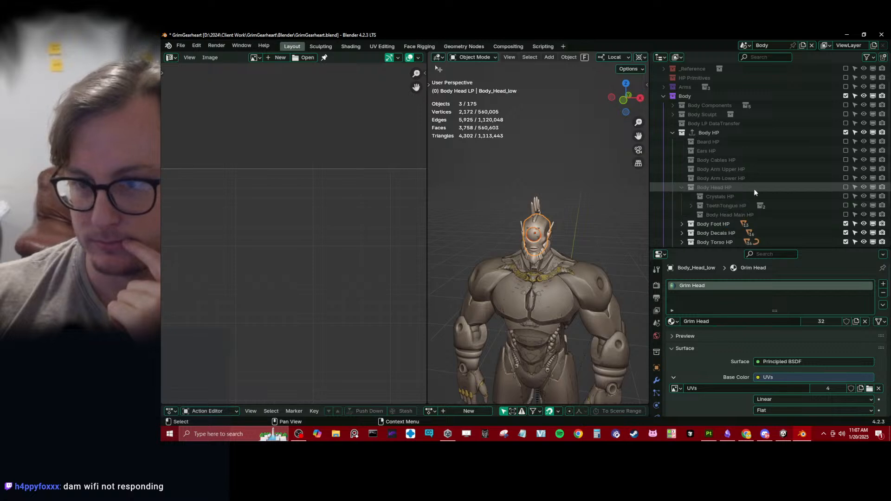
left_click(846, 214)
left_click(845, 206)
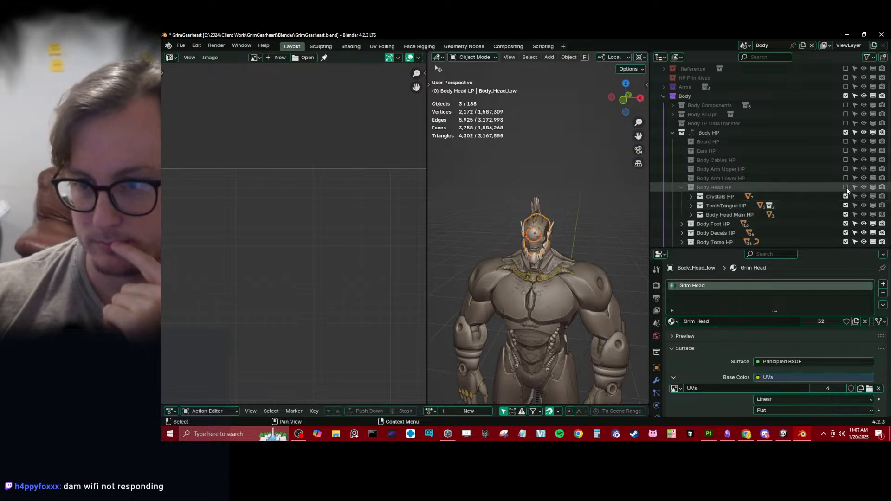
left_click(847, 188)
Include the Body Arm Lower, Body Arm Upper, Body Cables, Ears and Beard HP collections, and collapse Body Head HP.
left_click(846, 179)
left_click_drag(846, 169, 846, 141)
left_click(682, 187)
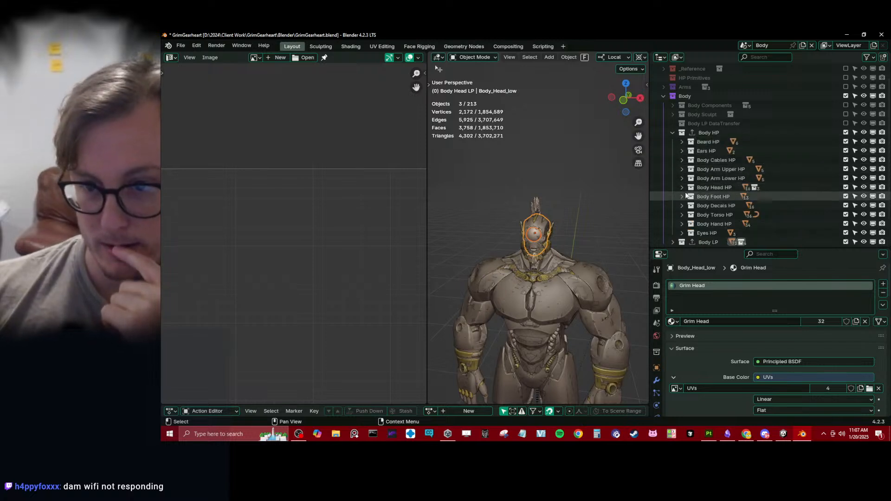
Expand Body LP to check its contents, collapse Body Head LP and clear the object selection.
scroll(703, 196, "down", 3)
left_click(673, 212)
scroll(708, 198, "down", 5)
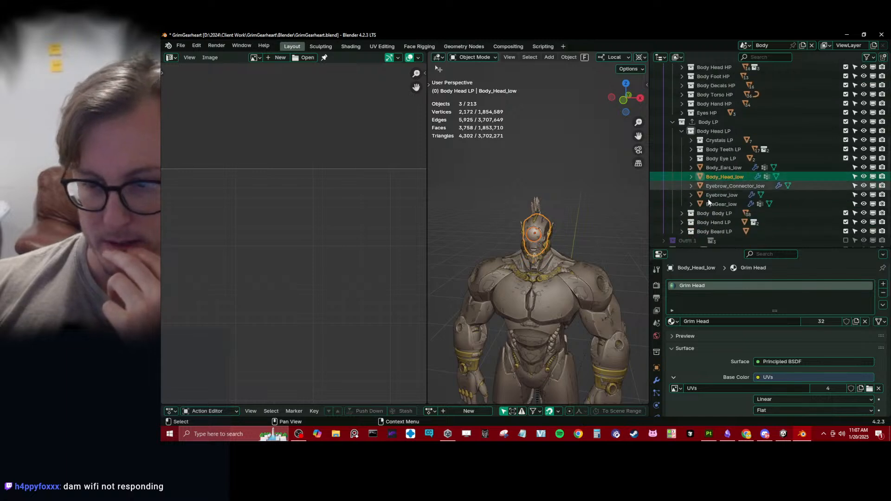
left_click(681, 134)
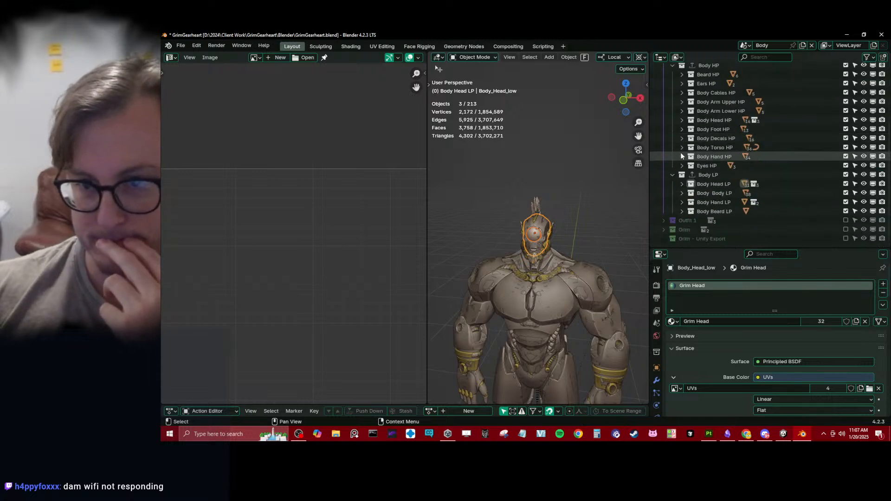
left_click(580, 205)
scroll(571, 217, "down", 3)
middle_click_drag(570, 218, 552, 208)
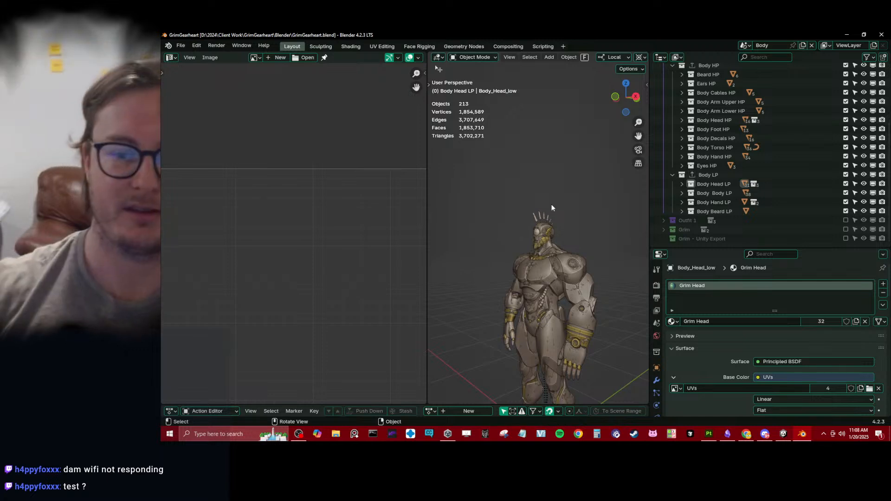
Select all visible high-poly and low-poly body objects, open the Quick Favorites list and clear the selection.
scroll(535, 247, "down", 2)
scroll(730, 225, "up", 4)
middle_click_drag(513, 218, 567, 193)
left_click(557, 213)
key("a")
key("q")
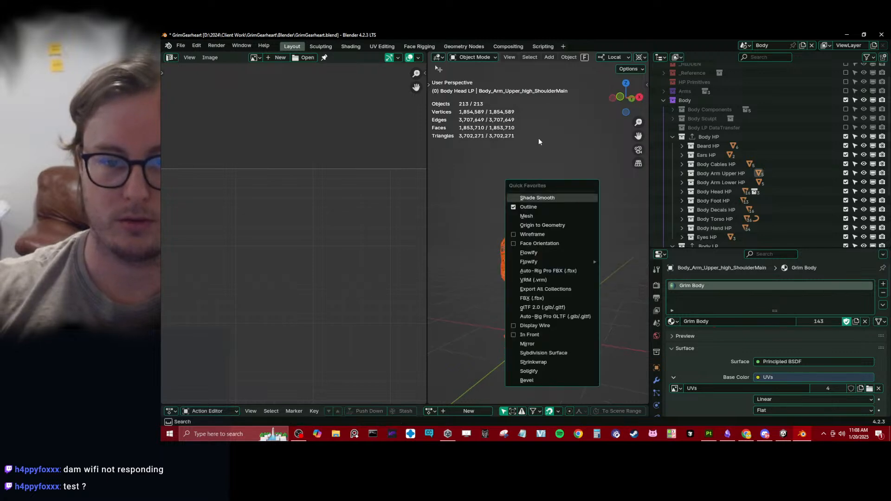
key("q")
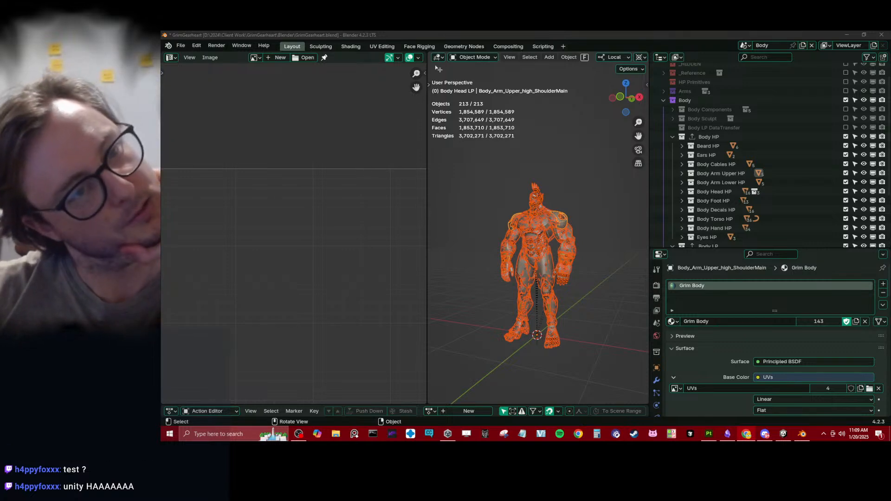
left_click(563, 183)
middle_click_drag(541, 256, 536, 256)
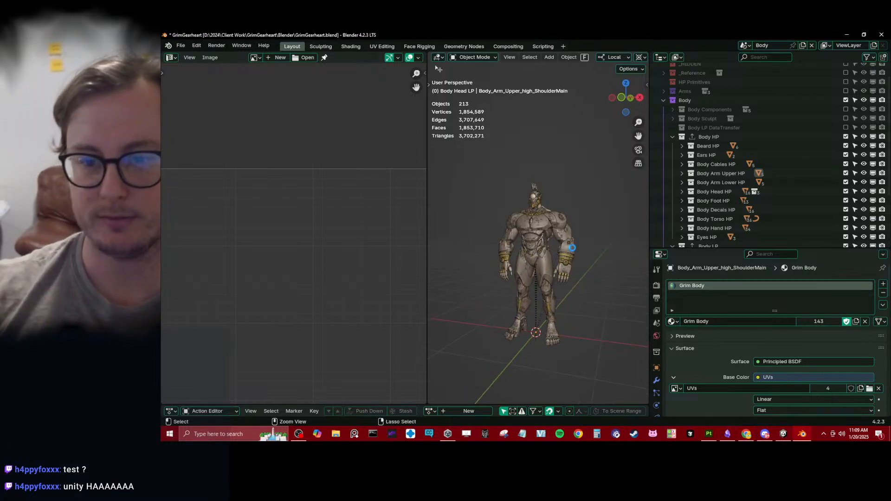
Save the GrimGearheart Blender file and switch to Substance Painter.
key("ctrl+s")
mouse_move(787, 435)
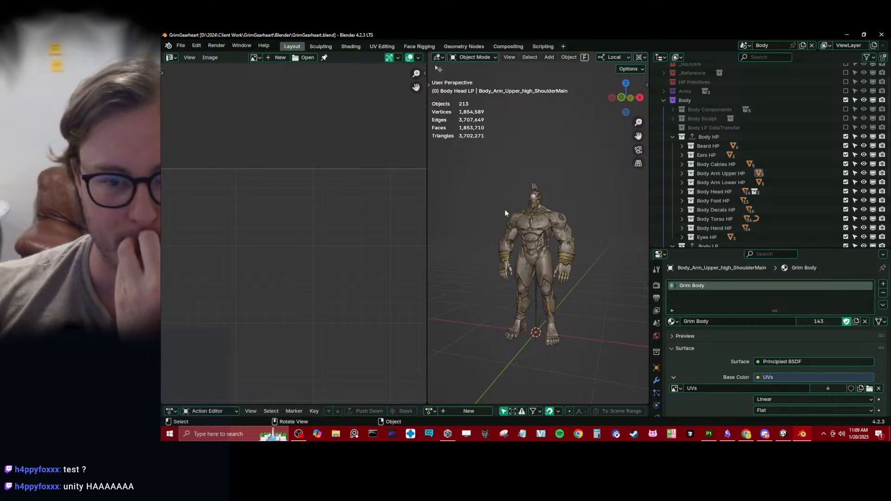
key("alt+Tab")
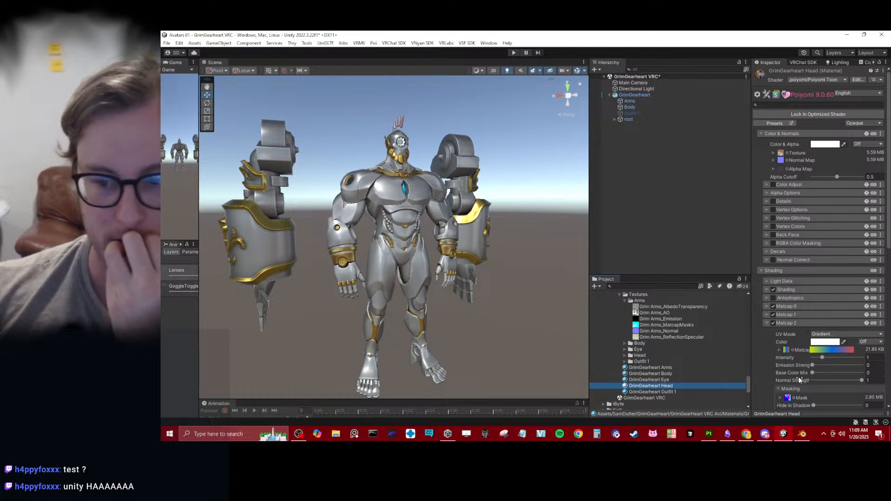
left_click(709, 434)
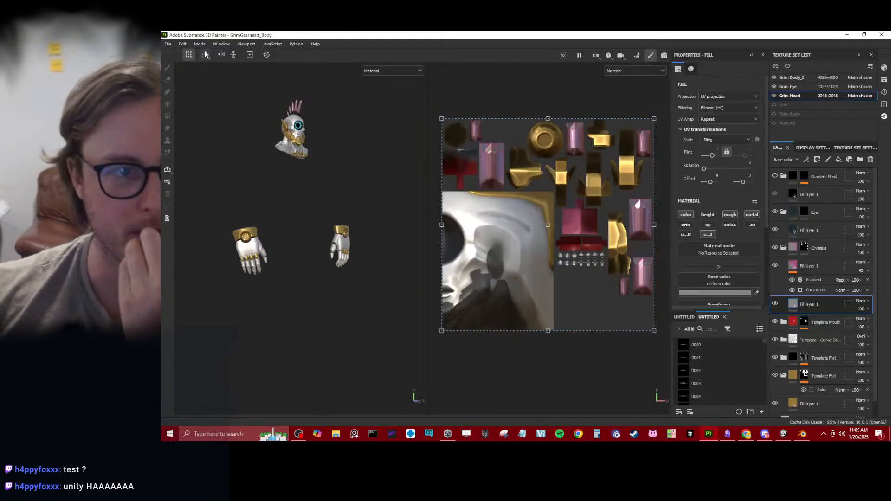
Hide the Cutout folder in the Grim Body_2 texture set and examine the hand and finger textures.
key("shift")
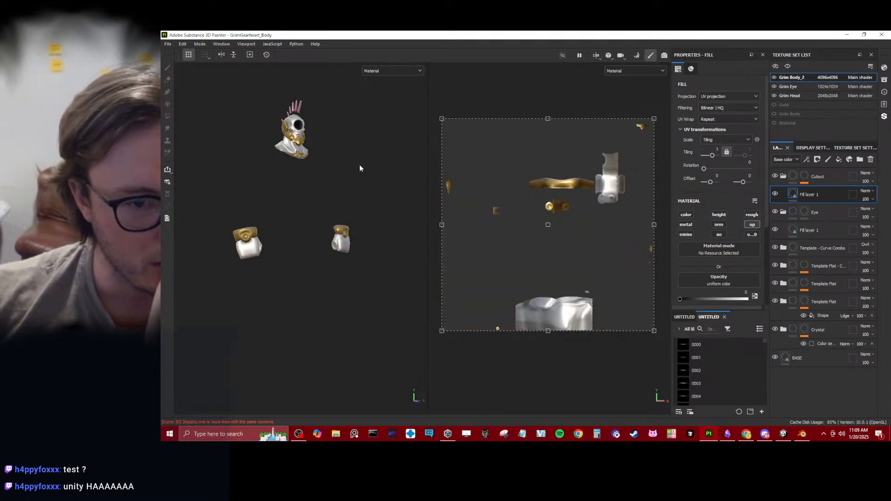
left_click(775, 177)
scroll(371, 264, "up", 10)
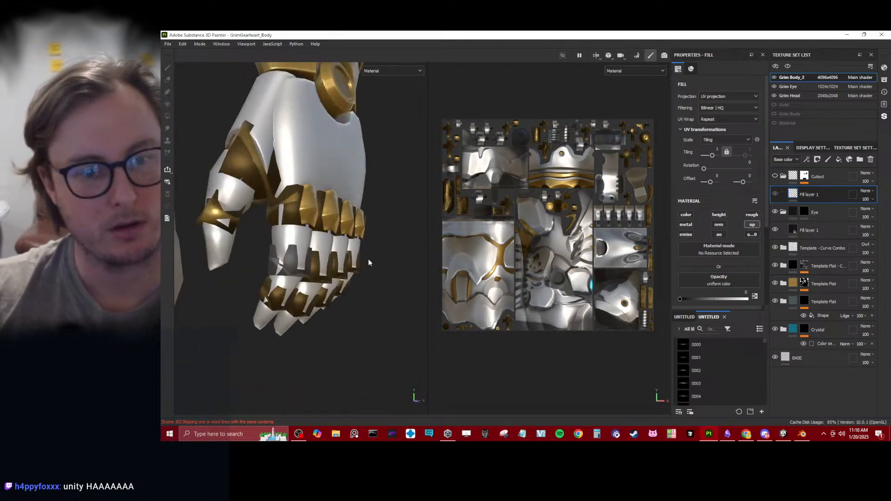
left_click_drag(354, 263, 328, 245, "alt")
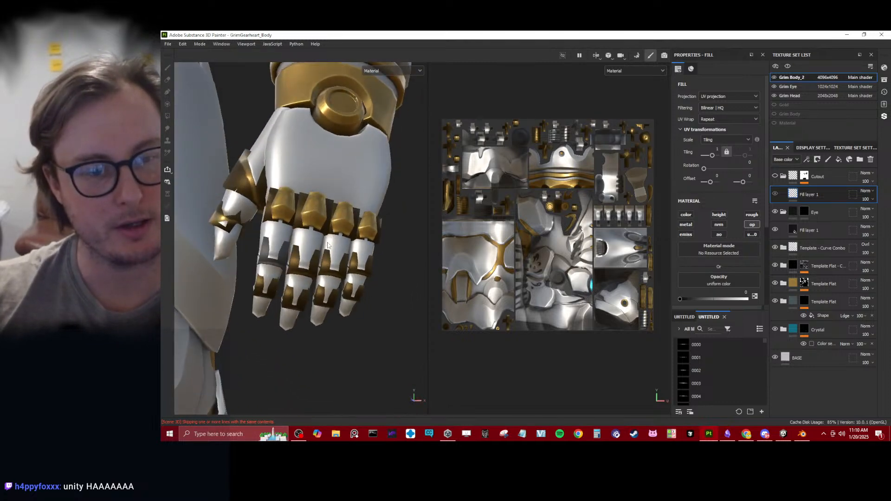
Switch to Blender, select the high-poly index finger segment and examine how it fits the hand.
left_click(802, 434)
scroll(706, 179, "down", 5)
scroll(557, 267, "up", 4)
middle_click_drag(557, 267, 550, 194)
left_click(574, 239)
mouse_move(575, 239)
middle_mouse_down()
mouse_move(586, 243)
mouse_move(584, 232)
middle_mouse_up()
scroll(583, 221, "down", 5)
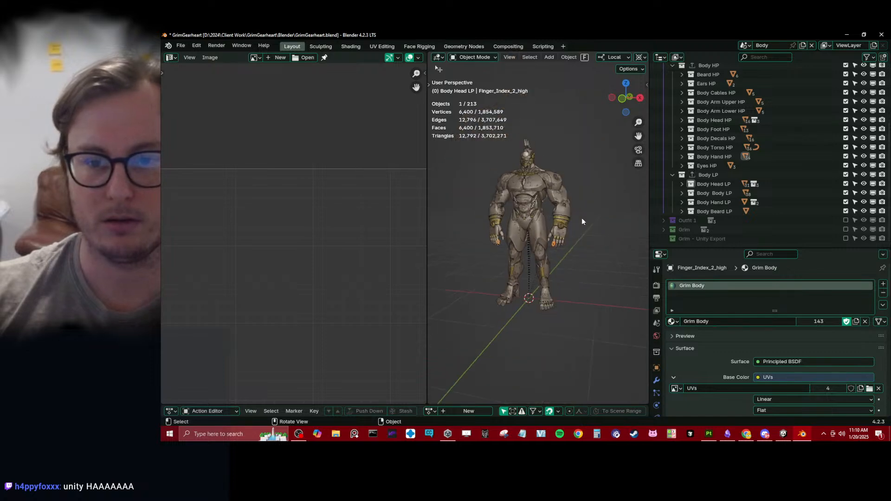
Widen the 3D viewport, view the body from the side and return to Substance Painter.
left_click_drag(427, 264, 260, 259)
scroll(496, 253, "up", 5)
mouse_move(497, 253)
middle_mouse_down()
mouse_move(529, 282)
mouse_move(527, 297)
mouse_move(512, 304)
mouse_move(484, 260)
mouse_move(464, 295)
middle_mouse_up()
key("alt+Tab")
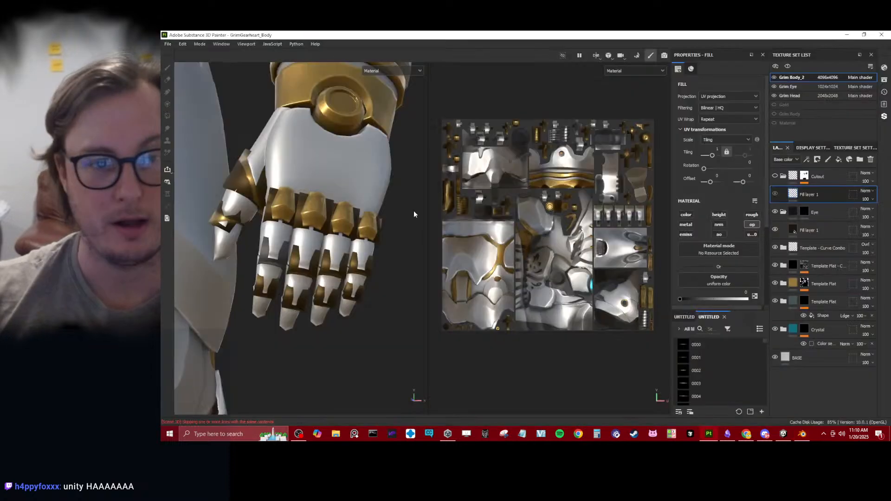
Hide the Grim Eye texture set, make Grim Head active and examine the eye socket and eyebrow pieces.
scroll(332, 195, "down", 8)
mouse_move(311, 183)
left_mouse_down("alt")
mouse_move(319, 269)
mouse_move(336, 238)
mouse_move(322, 186)
left_mouse_up("alt")
middle_click_drag(322, 186, 332, 253, "alt")
scroll(332, 252, "up", 5)
middle_click_drag(286, 171, 322, 224, "alt")
scroll(322, 223, "up", 6)
left_click_drag(325, 225, 413, 218, "alt")
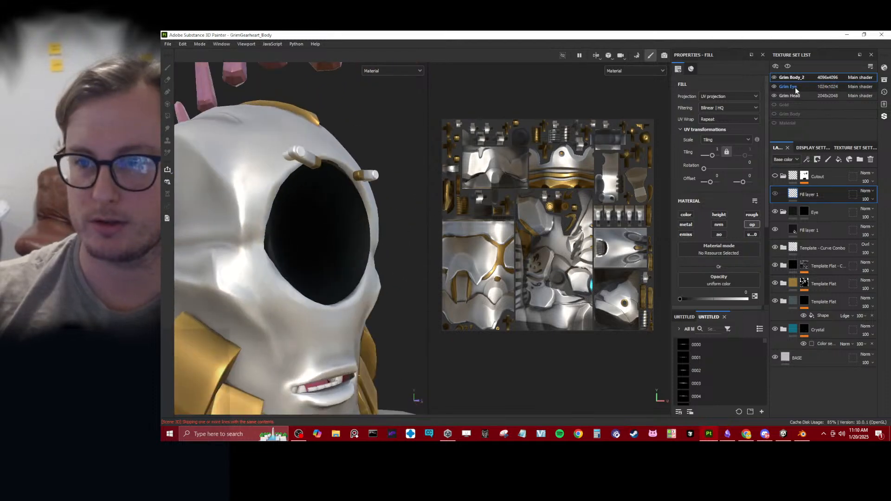
left_click(774, 87)
left_click_drag(336, 263, 314, 258, "alt")
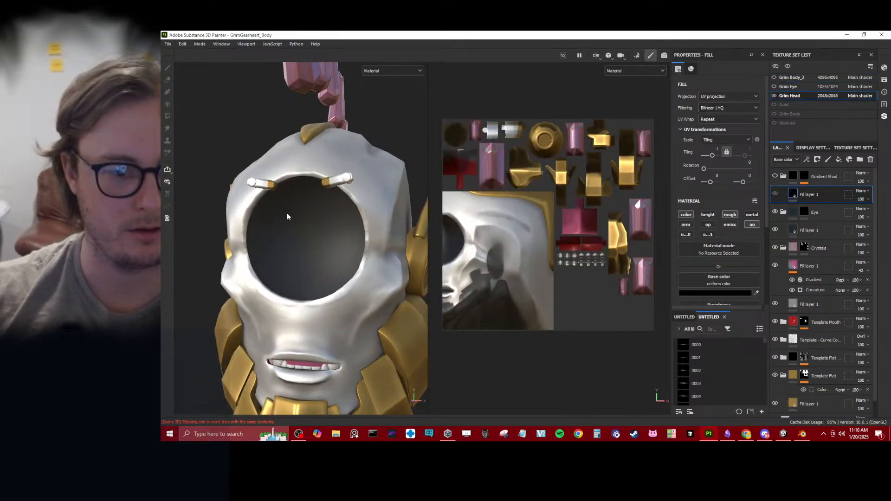
left_click_drag(298, 211, 293, 233, "alt")
scroll(348, 250, "up", 5)
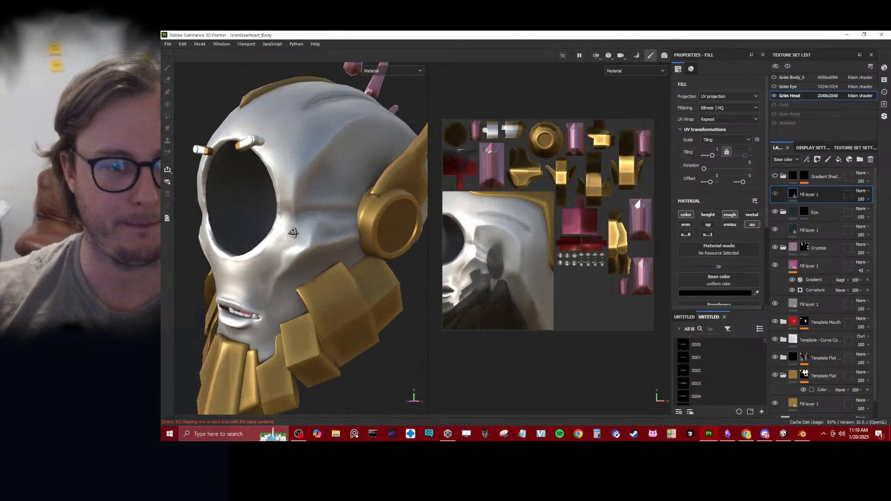
Enter baking mode and include only the Grim Head texture set in the bake.
left_click(200, 45)
left_click(210, 54)
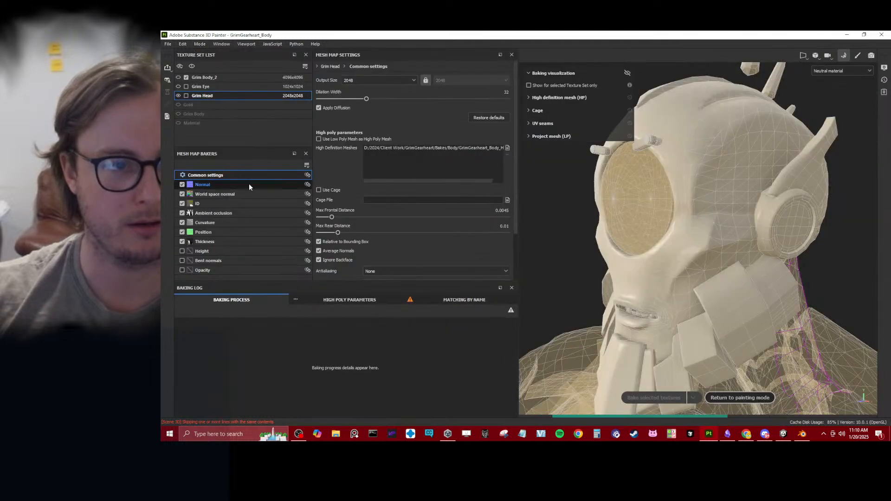
left_click(186, 95)
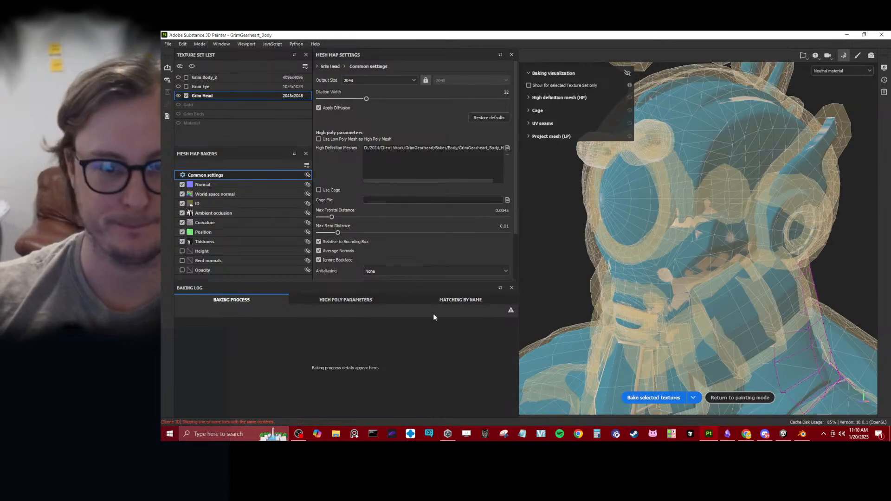
Save the project and bake the Grim Head normal, world space normal, ID, ambient occlusion, curvature, position and thickness maps.
scroll(636, 223, "down", 2)
left_click_drag(637, 223, 747, 232, "alt")
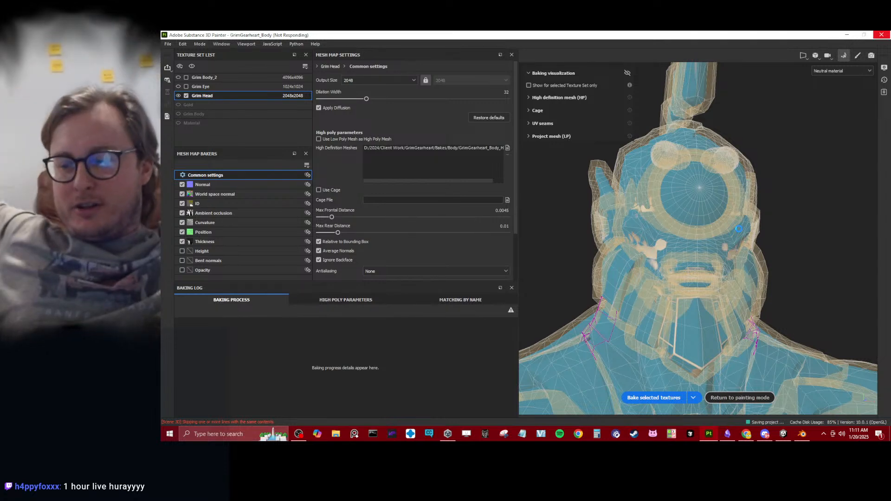
key("ctrl")
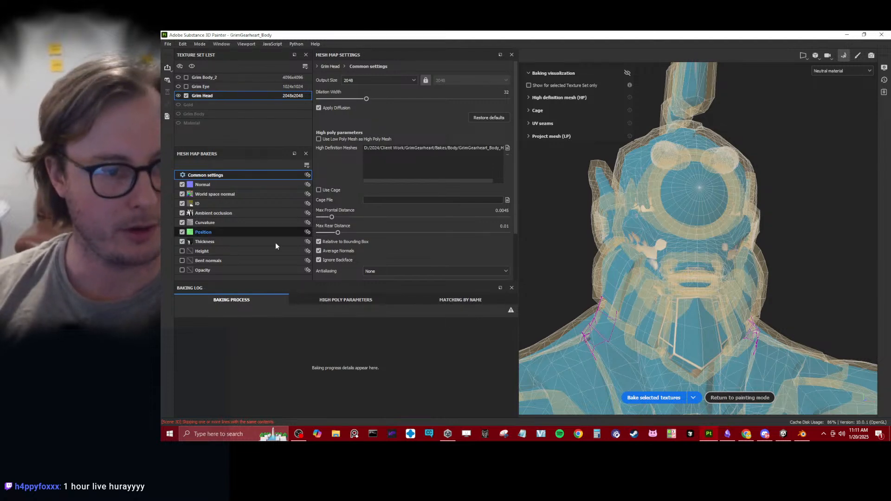
left_click(656, 398)
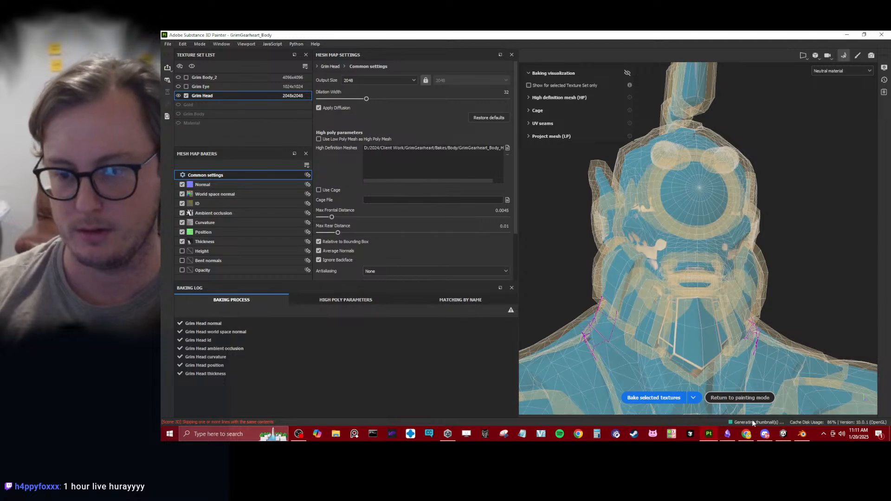
Return to painting mode and examine the baked textures around the eye socket and gold eyebrow trim.
key("F9")
mouse_move(328, 216)
left_mouse_down("alt")
mouse_move(274, 225)
mouse_move(384, 241)
mouse_move(307, 212)
left_mouse_up("alt")
scroll(320, 227, "up", 4)
left_click_drag(331, 238, 269, 185, "alt")
scroll(269, 186, "down", 2)
scroll(322, 205, "up", 10)
scroll(364, 224, "down", 3)
scroll(364, 224, "up", 2)
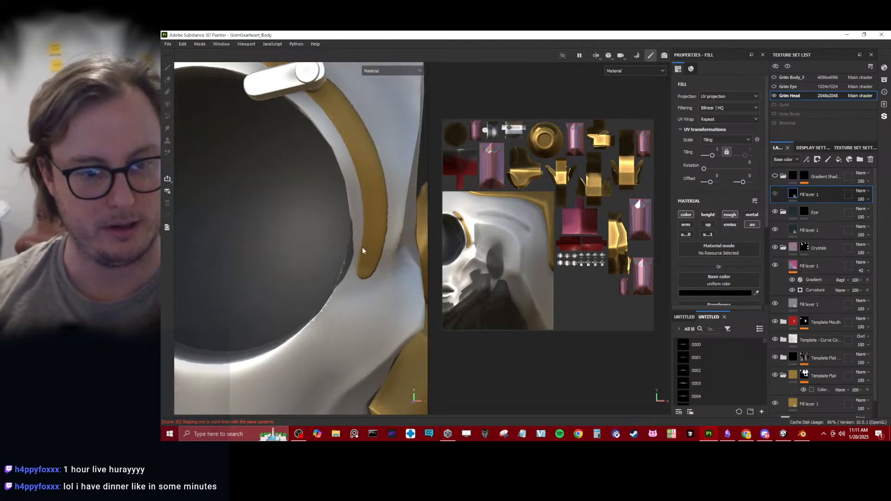
left_click_drag(354, 231, 324, 245, "alt")
scroll(313, 242, "down", 3)
scroll(306, 253, "up", 3)
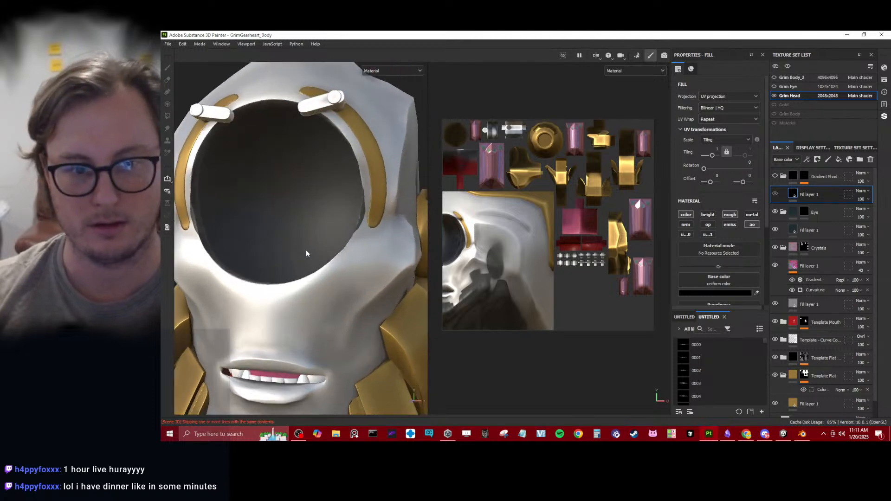
Collapse the Eye and Crystals folders in the Grim Head layers and toggle Template Flat off and on to check it.
scroll(799, 242, "down", 1)
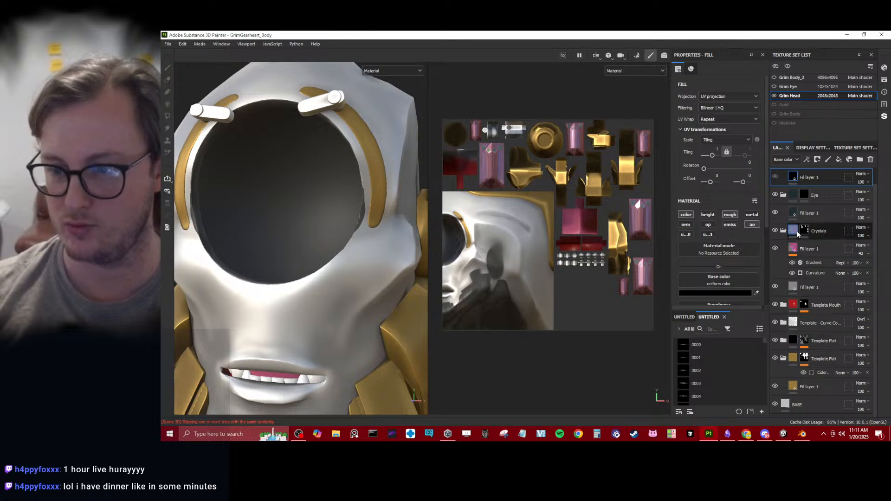
scroll(784, 197, "up", 1)
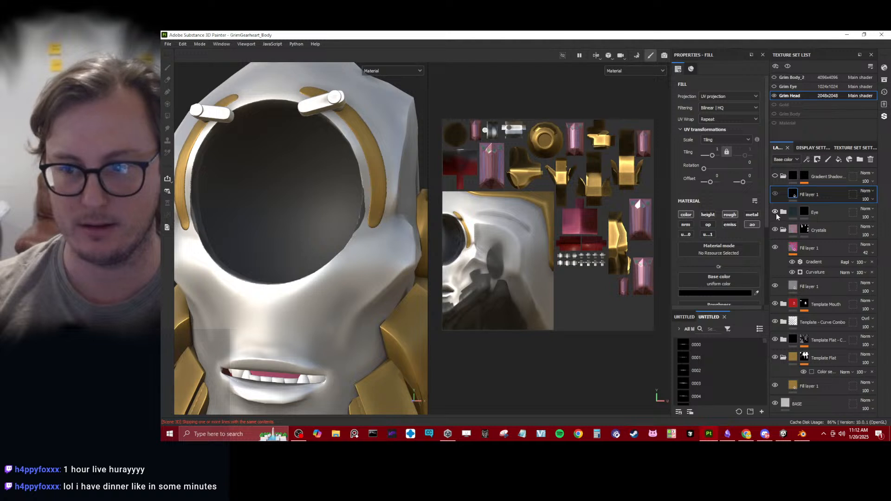
left_click(784, 230)
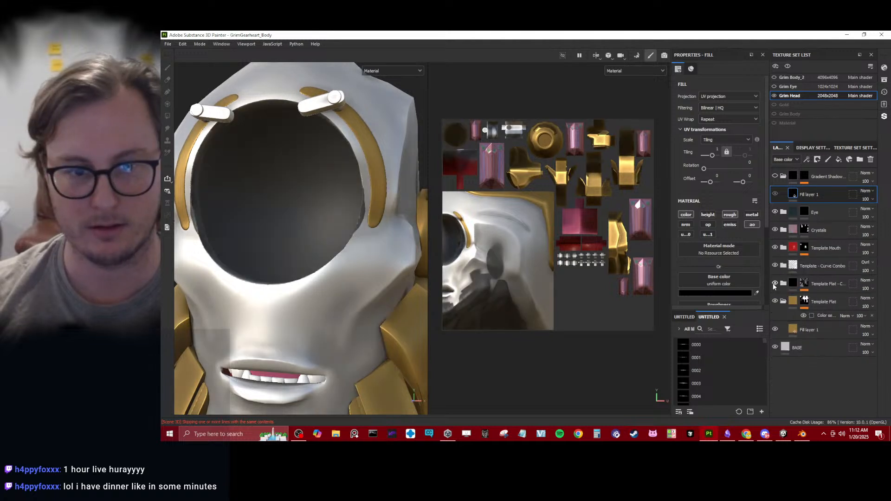
left_click(775, 302)
left_click(775, 301)
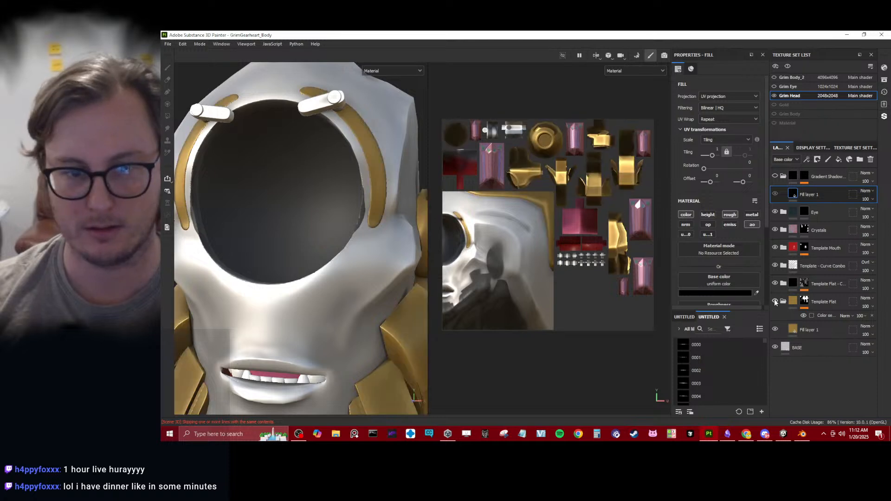
Compare the head's ambient occlusion and base color displays, and return both views to Material.
left_click(407, 72)
left_click(382, 95)
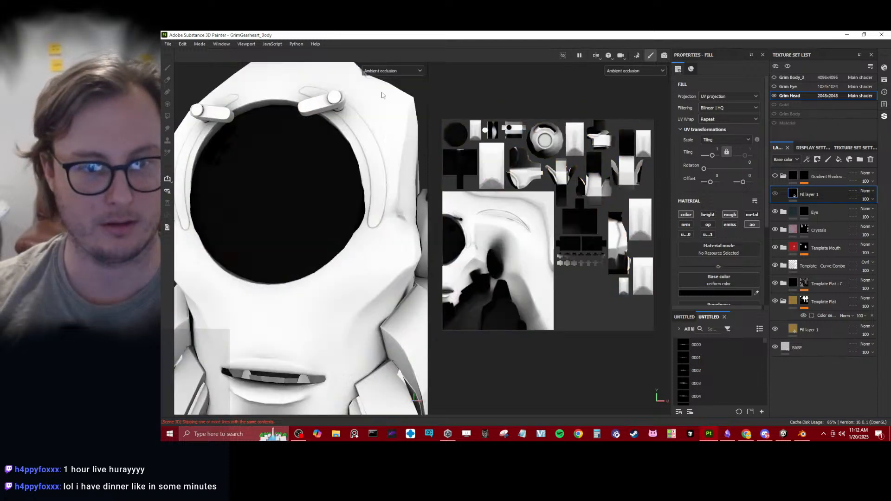
left_click(384, 71)
scroll(388, 96, "up", 2)
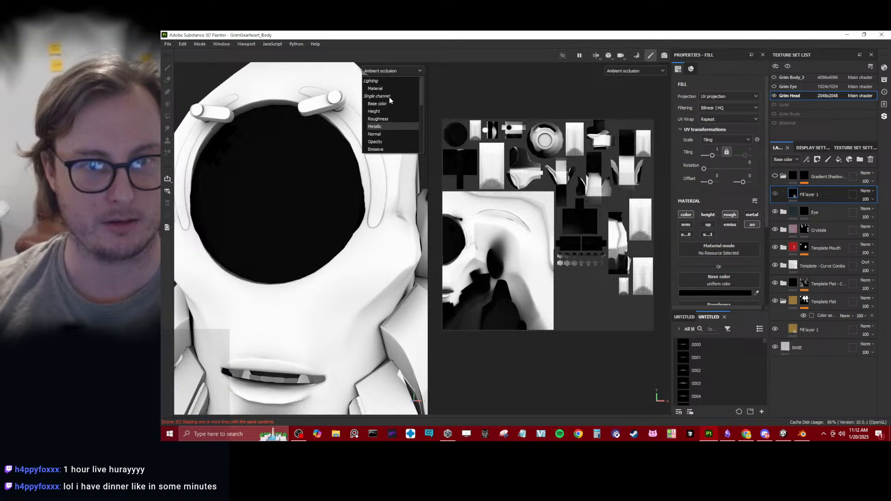
left_click(378, 104)
left_click_drag(362, 216, 322, 212, "alt")
scroll(355, 226, "down", 5)
scroll(334, 215, "up", 5)
key("m")
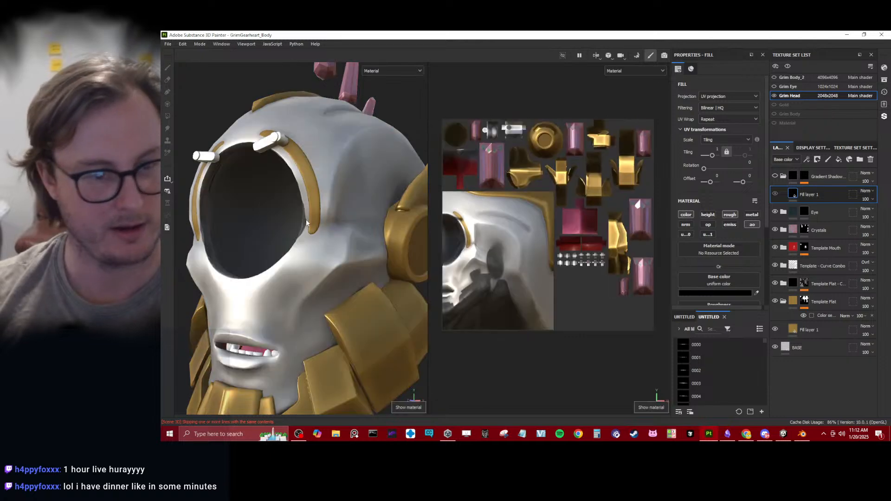
Examine the textured head and the eyebrow trim around the eye from several angles and distances.
scroll(265, 205, "down", 5)
left_click_drag(265, 204, 307, 214, "alt")
scroll(272, 208, "down", 5)
scroll(300, 223, "up", 6)
scroll(332, 216, "down", 2)
scroll(317, 222, "down", 4)
scroll(309, 218, "up", 3)
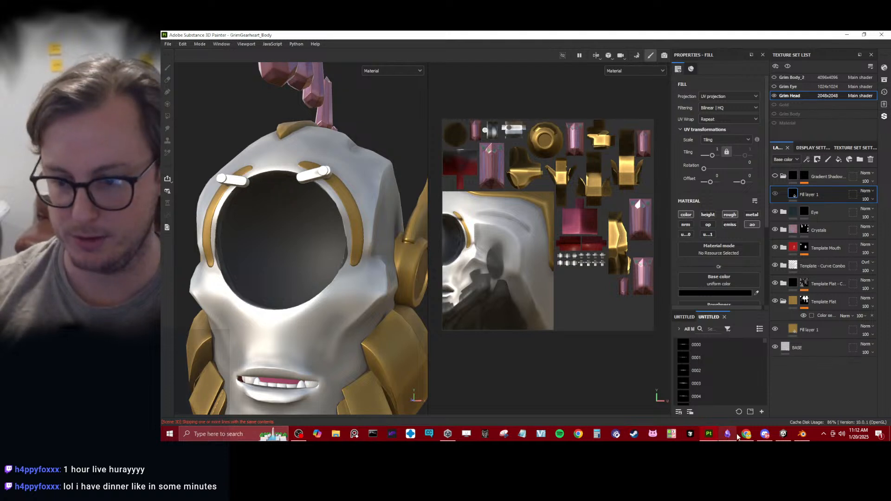
mouse_move(781, 440)
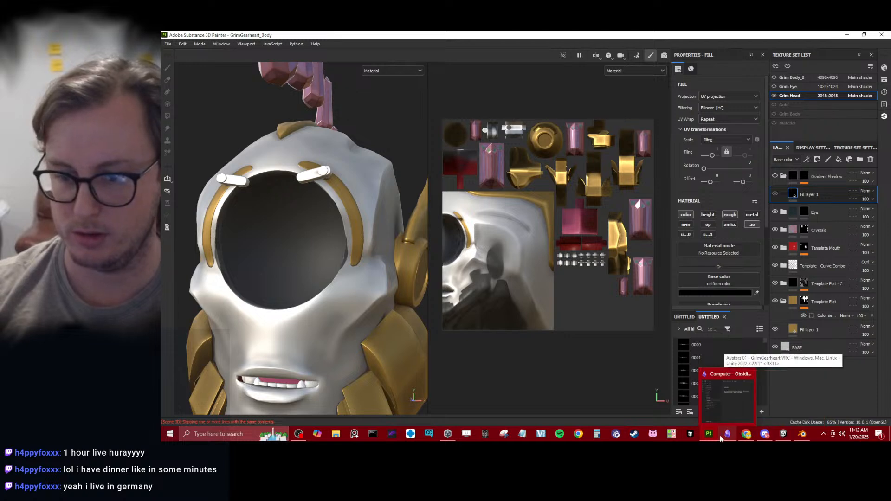
Switch to Blender and exclude the Body HP collection from the view layer.
left_click(801, 436)
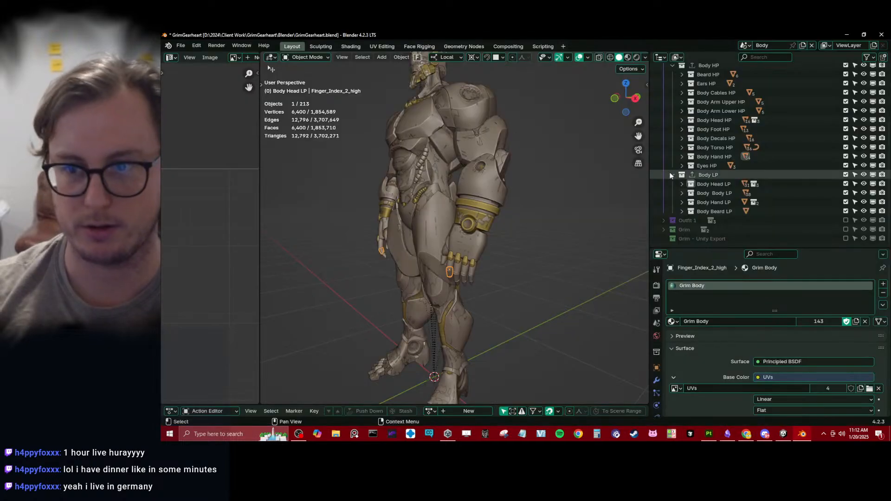
scroll(718, 105, "up", 5)
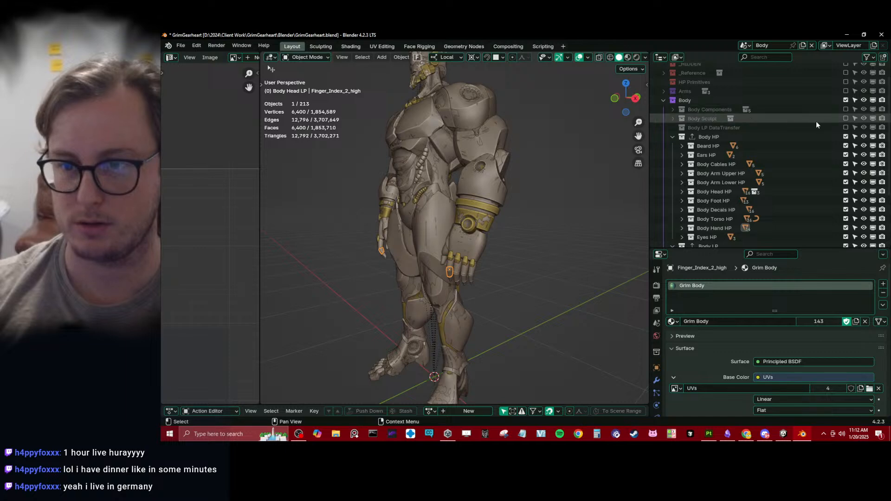
left_click(846, 136)
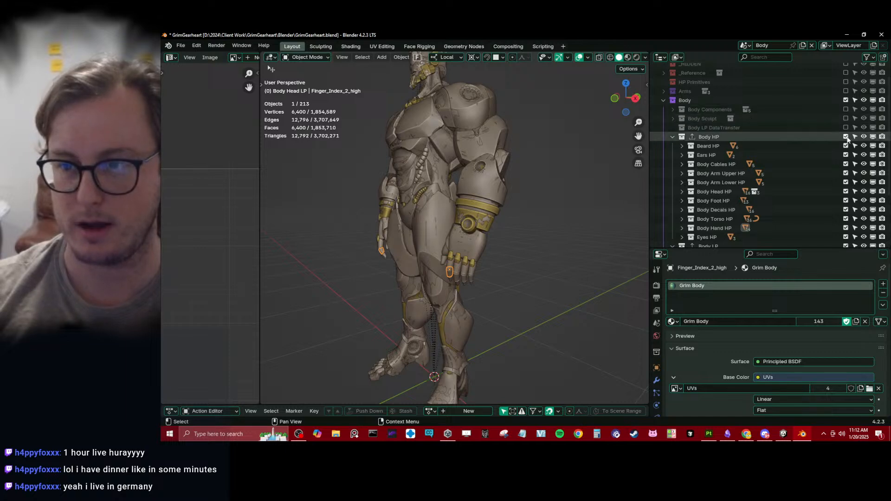
Select the low-poly inner and outer eye objects, Eye_Inner_low and Eye_Outer_low, on the head.
middle_click_drag(442, 86, 463, 217)
scroll(429, 229, "up", 6)
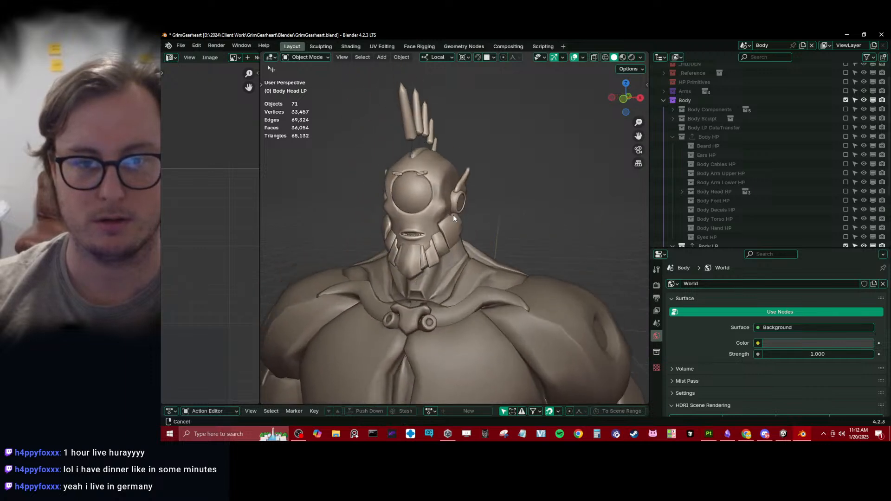
scroll(427, 186, "up", 7)
left_click(386, 205)
middle_click_drag(386, 205, 418, 207)
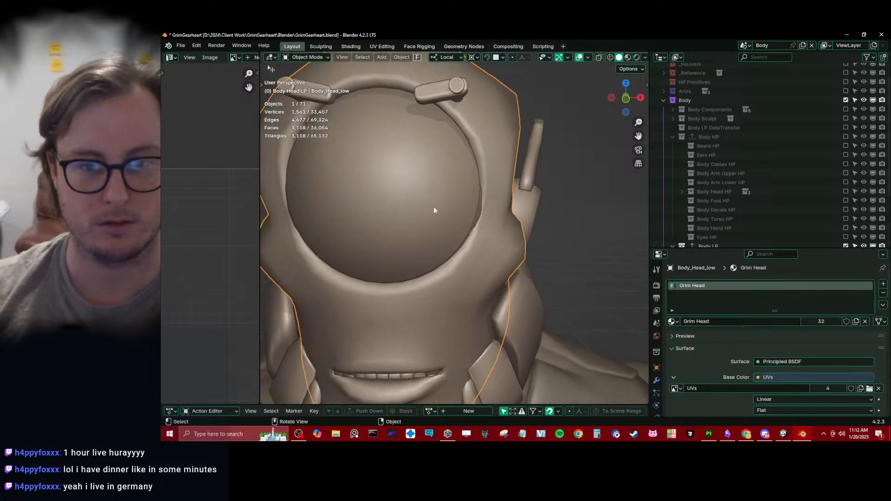
left_click(481, 214)
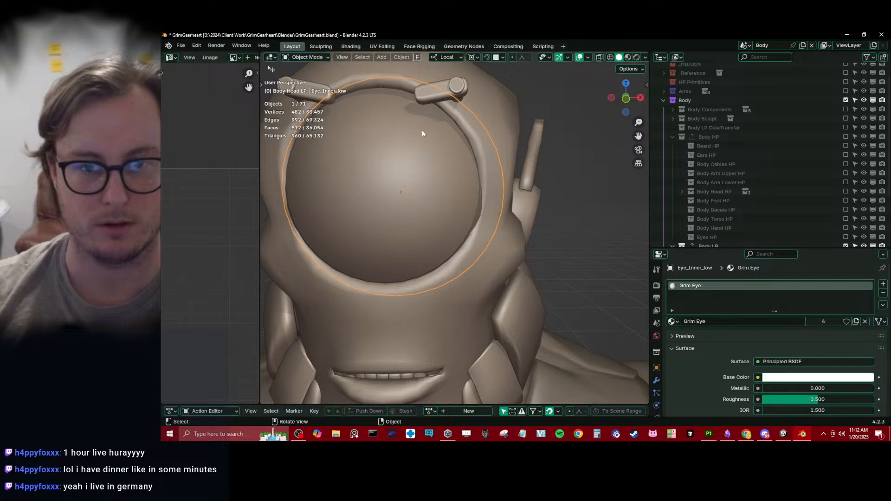
left_click(474, 216, "shift")
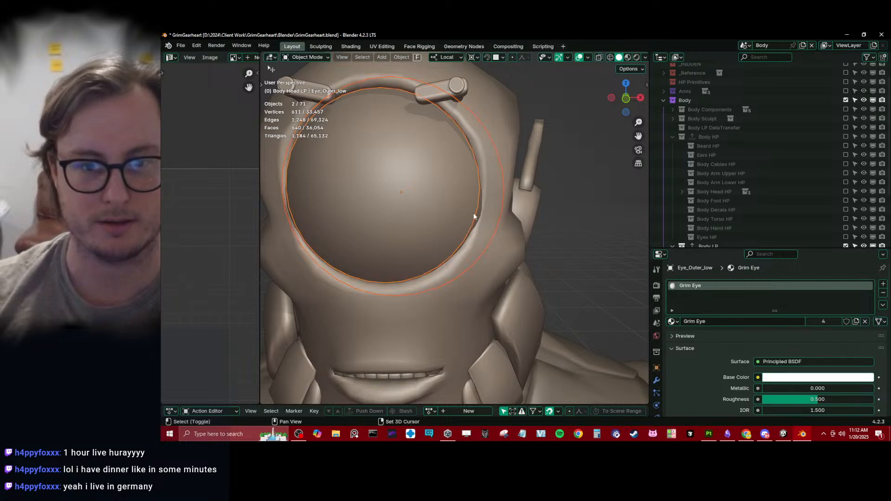
Show the model in wireframe, box-select the overlapping head and eye objects and move them away from the eyebrow pieces.
key("shift+z")
middle_click_drag(391, 208, 479, 185)
key("b")
left_click_drag(480, 185, 503, 182)
key("g")
left_click(495, 183)
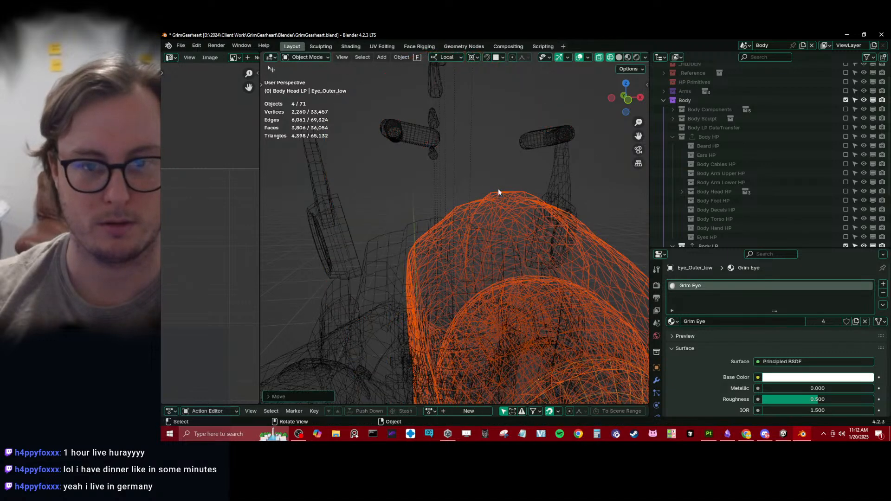
Undo the last move, box-select the overlapping head and eye objects again and return the viewport to solid shading.
key("ctrl+z")
key("b")
left_click_drag(481, 147, 509, 206)
scroll(497, 181, "down", 6)
key("b")
left_click_drag(477, 164, 495, 184)
middle_click_drag(495, 183, 491, 173)
key("shift+z")
middle_click_drag(522, 208, 643, 204)
scroll(708, 201, "down", 4)
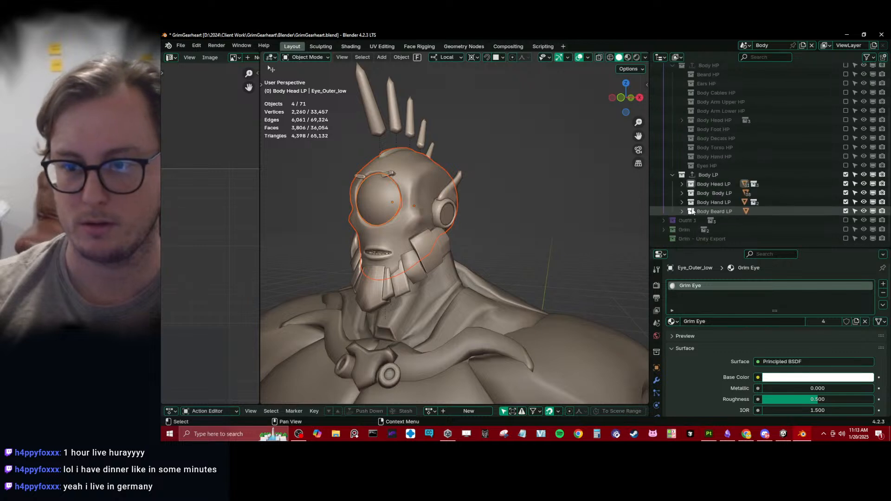
Exclude the Body LP sub-collections for the body, hands and beard from the view layer.
left_click(846, 193)
left_click(846, 202)
left_click(846, 211)
Reveal the contents of Body Eye LP within Body Head LP and select only Eye_Inner_low and Eye_Outer_low.
left_click(682, 184)
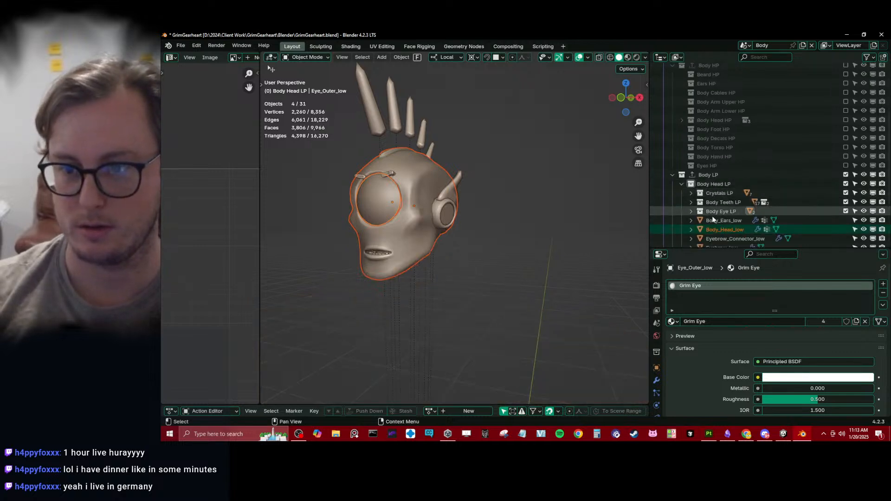
left_click(691, 211)
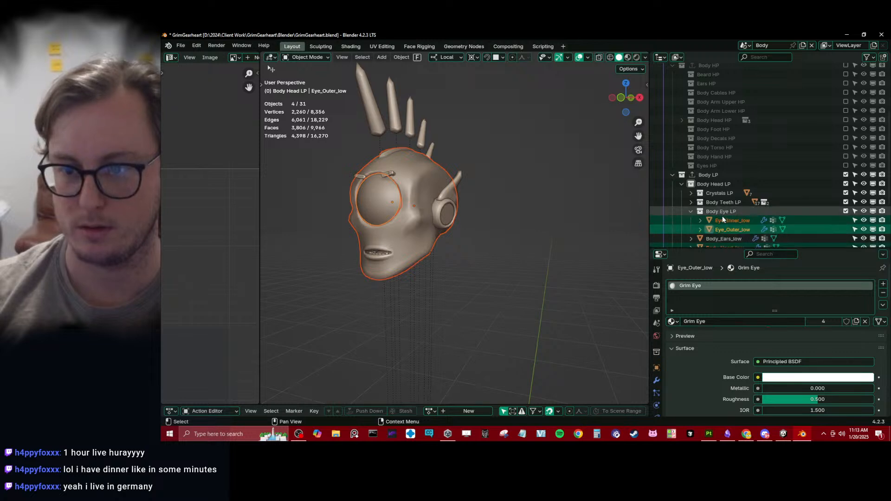
left_click(732, 220)
left_click(730, 228, "shift")
Include Body HP in the view layer and select Eye_Inner_high, Eye_Outer_high_ignorebf and EyeGear_high together with both low-poly eye objects.
scroll(781, 105, "up", 5)
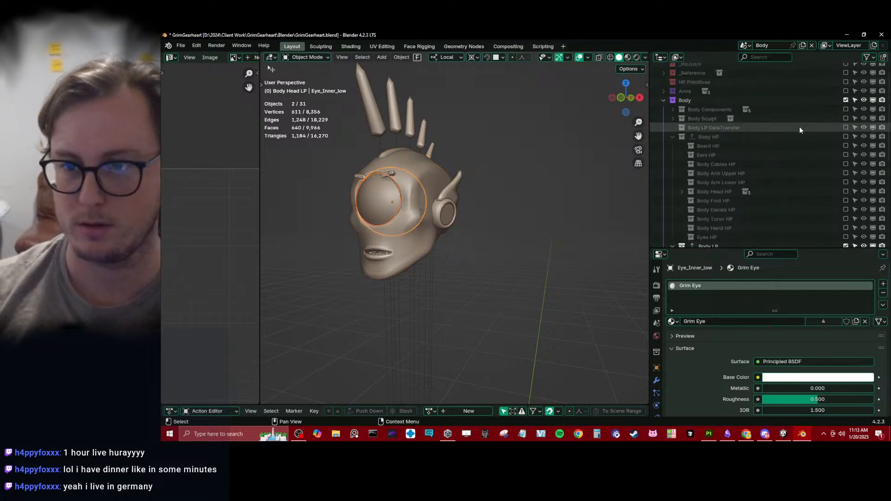
left_click(846, 137)
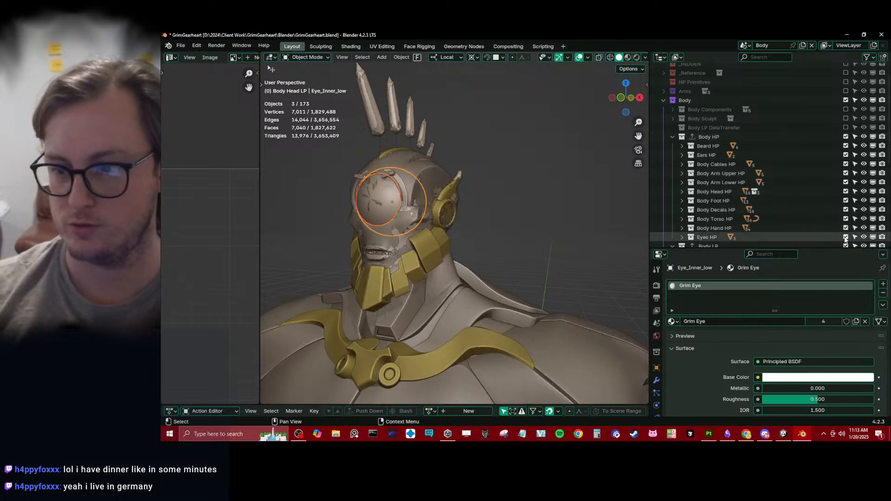
left_click(683, 238)
scroll(684, 232, "down", 3)
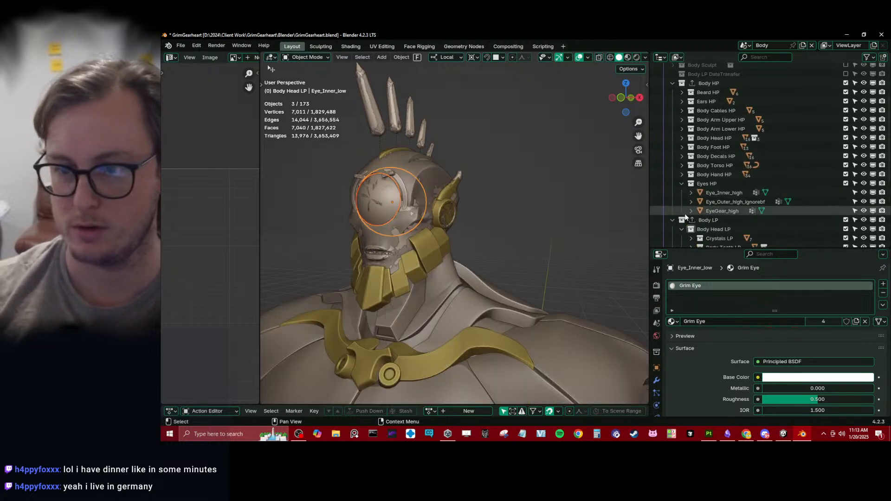
left_click(727, 194)
left_click(725, 211, "shift")
scroll(727, 209, "down", 3)
left_click(728, 212, "ctrl")
left_click(731, 221, "ctrl")
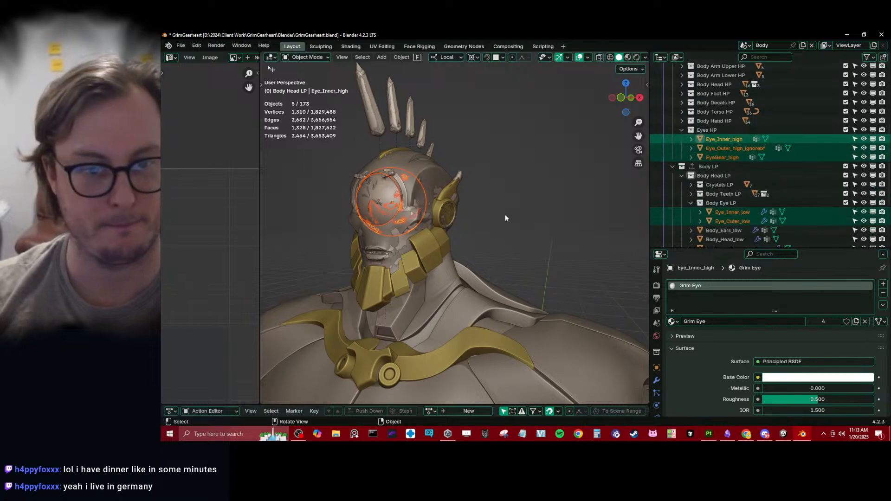
View the five selected eye objects in isolation, return to the full model and change the transform pivot point for scaling.
scroll(478, 206, "down", 10)
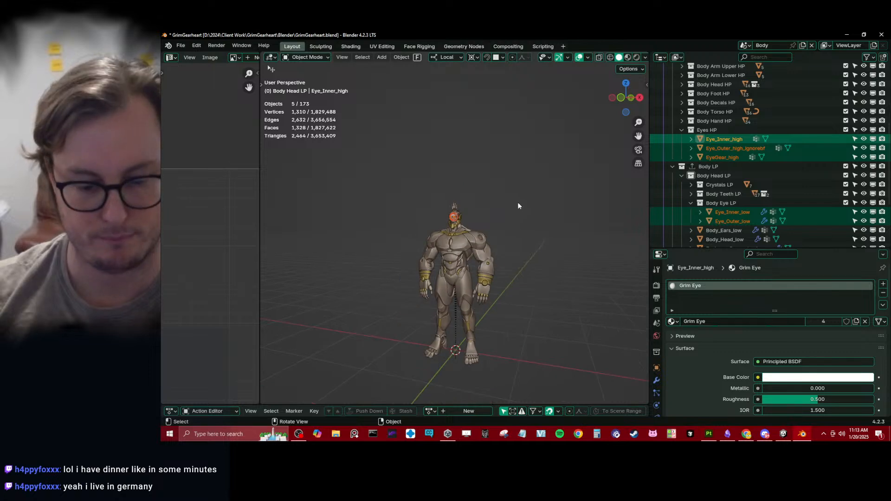
key("KP_Divide")
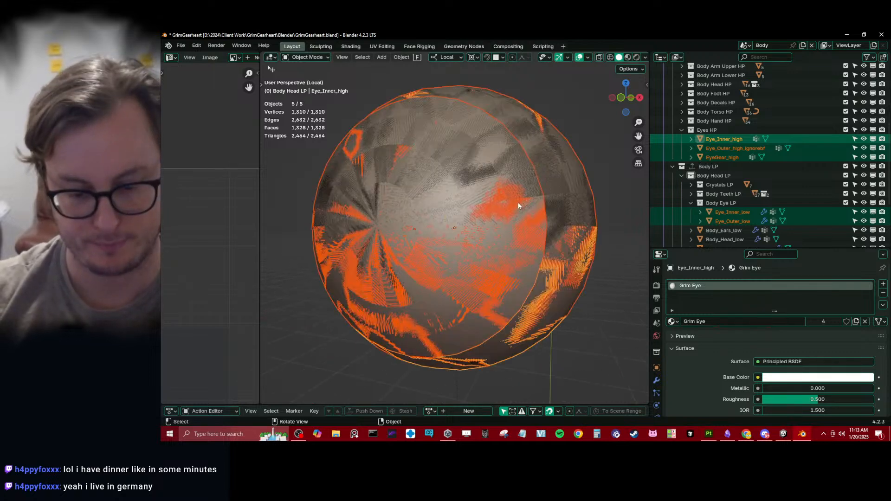
key("KP_Divide")
middle_click_drag(496, 221, 512, 113)
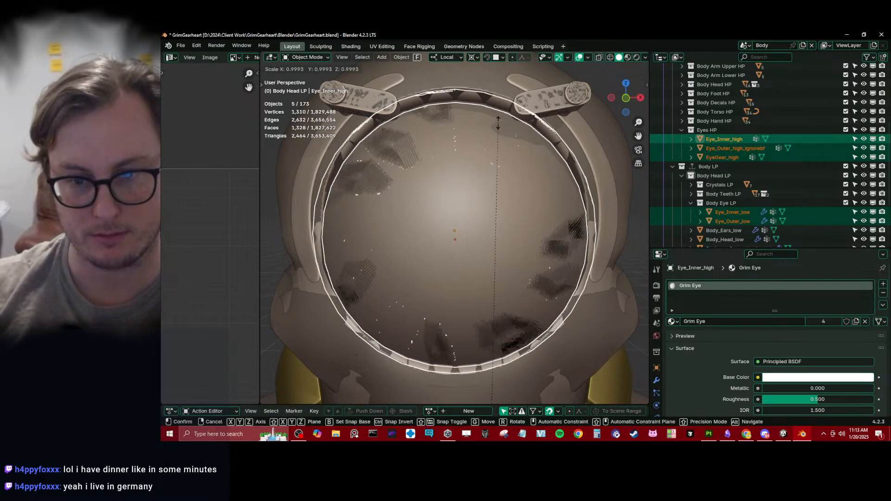
key("period")
left_click(504, 124)
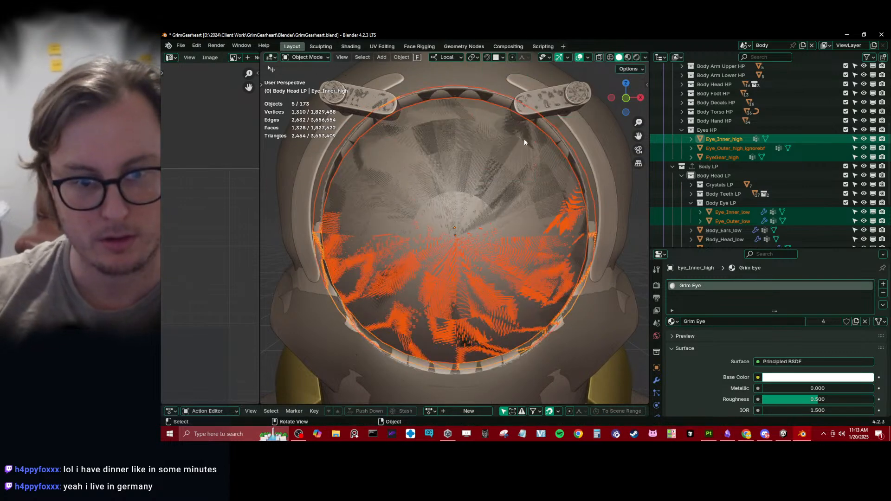
Scale the selected high- and low-poly eye objects slightly to fit the eye socket and deselect them.
key("s")
left_click(538, 117)
mouse_move(539, 118)
middle_mouse_down()
mouse_move(507, 149)
mouse_move(494, 143)
mouse_move(545, 144)
mouse_move(542, 134)
mouse_move(516, 132)
mouse_move(548, 139)
mouse_move(498, 171)
mouse_move(463, 145)
mouse_move(436, 159)
mouse_move(454, 187)
middle_mouse_up()
key("s")
left_click(548, 139)
scroll(453, 182, "down", 5)
left_click(526, 191)
Include the body, hand and beard sub-collections of Body LP in the view layer again.
middle_click_drag(513, 200, 470, 201)
scroll(732, 183, "down", 5)
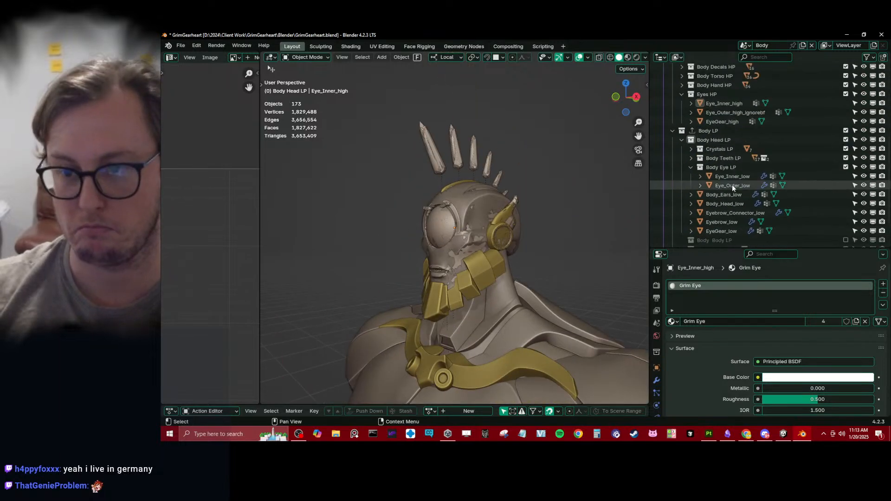
left_click_drag(845, 212, 846, 199)
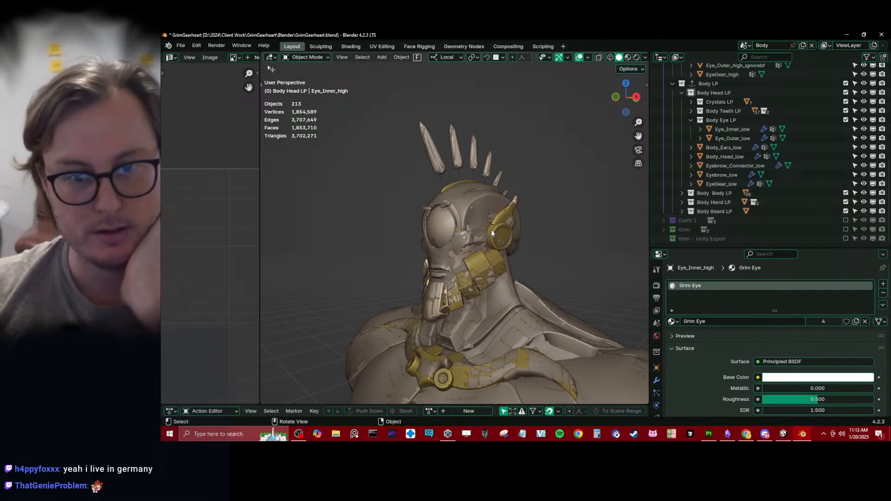
Give Body_Head_high_EyebrowGroove a new material with a purple base color, hue 0.727 and saturation 0.997, and inspect the head.
scroll(481, 215, "up", 3)
left_click(480, 215)
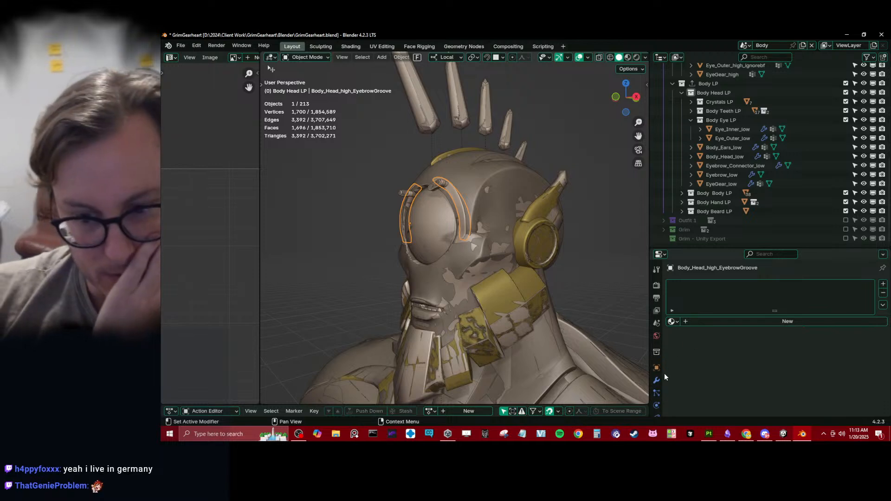
left_click(720, 322)
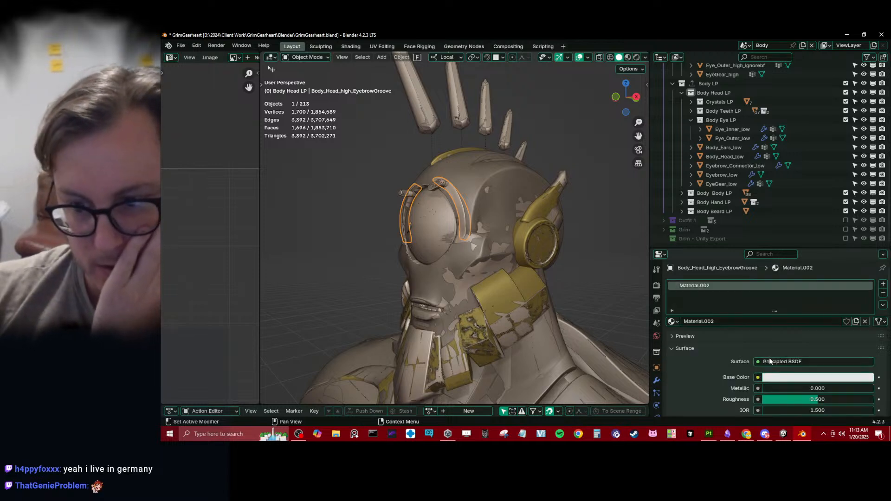
scroll(771, 353, "down", 4)
scroll(785, 325, "up", 3)
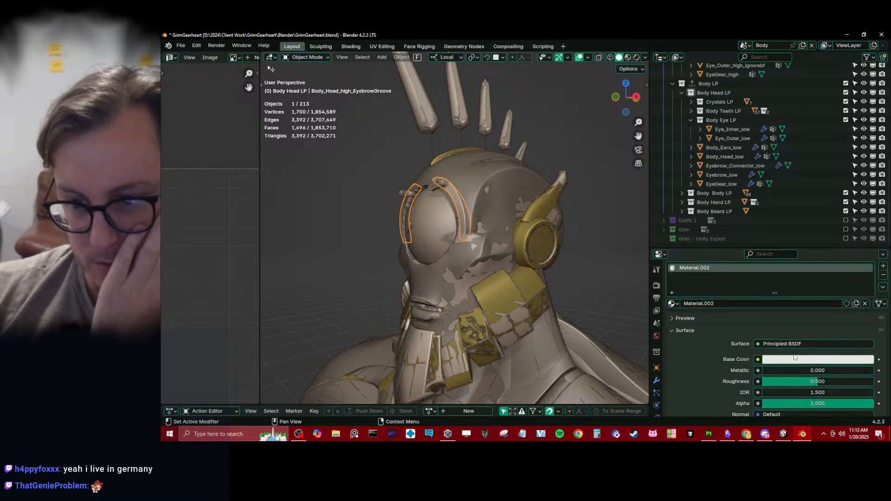
left_click(807, 360)
left_click_drag(819, 258, 859, 260)
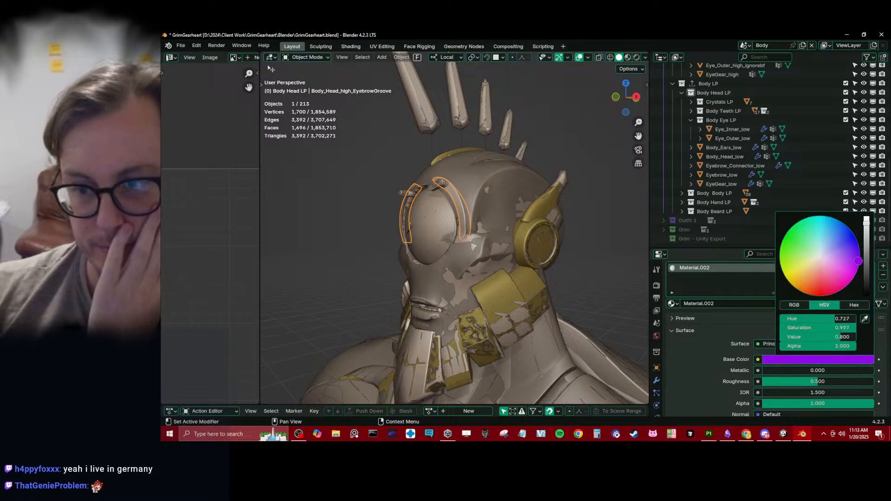
left_click(359, 258)
middle_click_drag(358, 258, 472, 237)
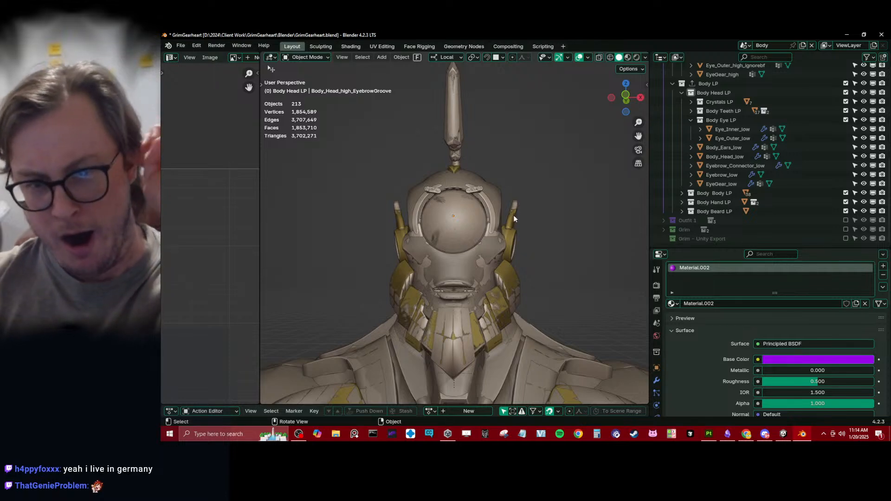
middle_click_drag(506, 218, 460, 185)
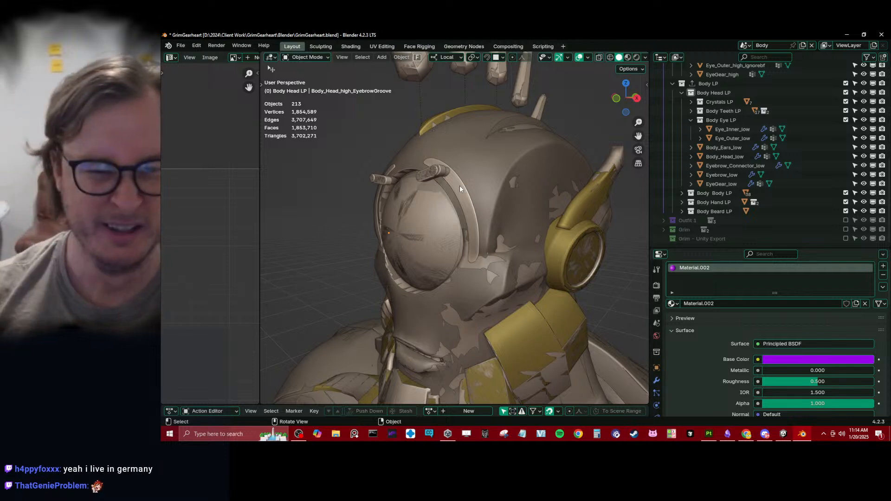
middle_click_drag(516, 198, 499, 208)
scroll(675, 139, "up", 2)
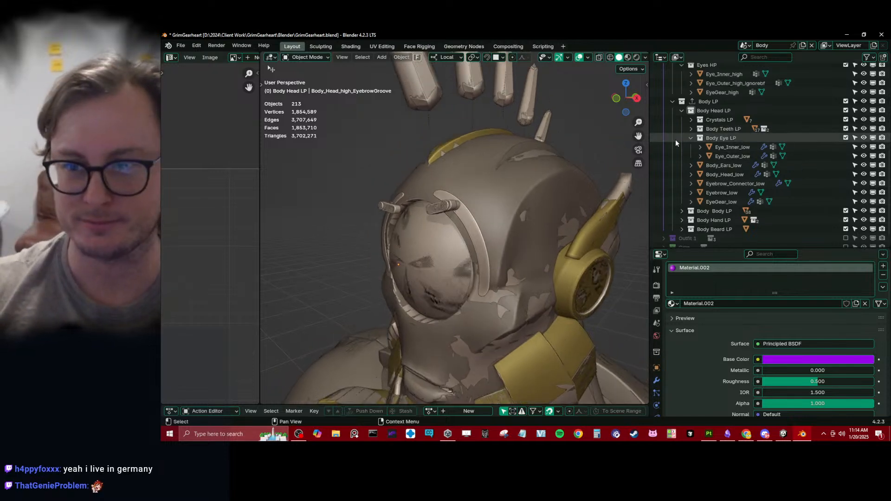
Collapse Body LP and Body HP, exclude Body HP from the view layer and export the low-poly collection.
scroll(684, 118, "up", 10)
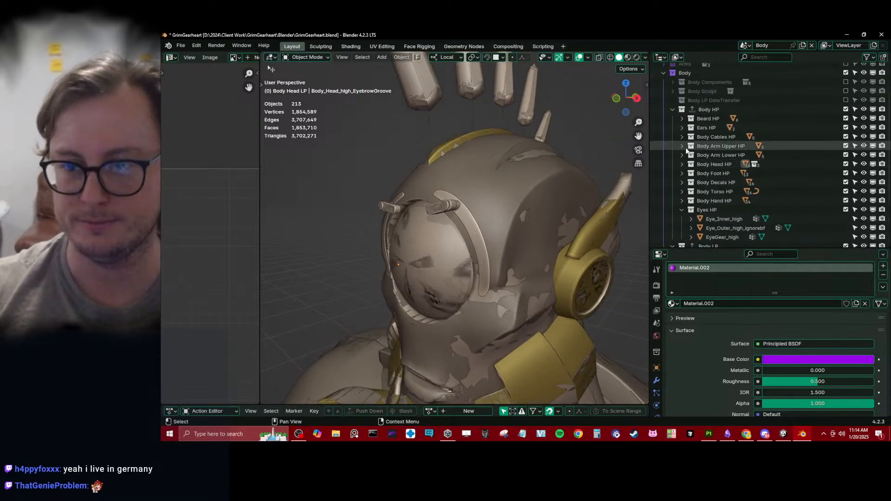
scroll(687, 178, "down", 5)
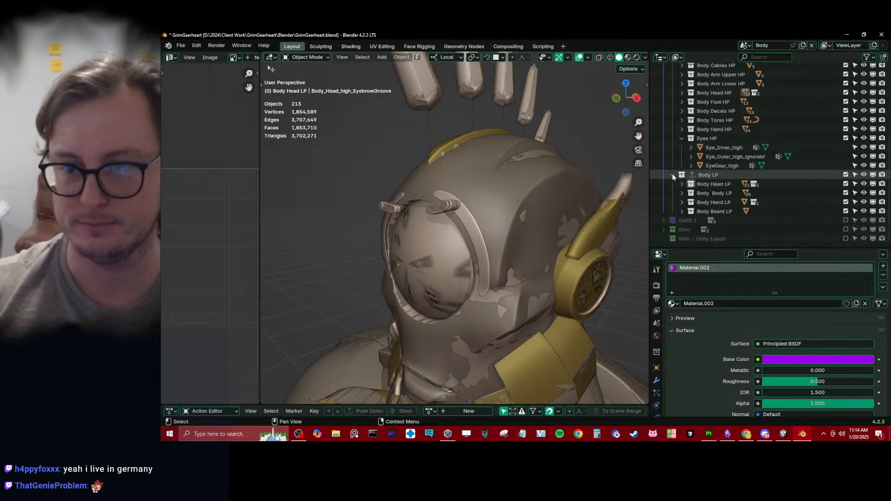
left_click(672, 174)
left_click(673, 79)
left_click(846, 150)
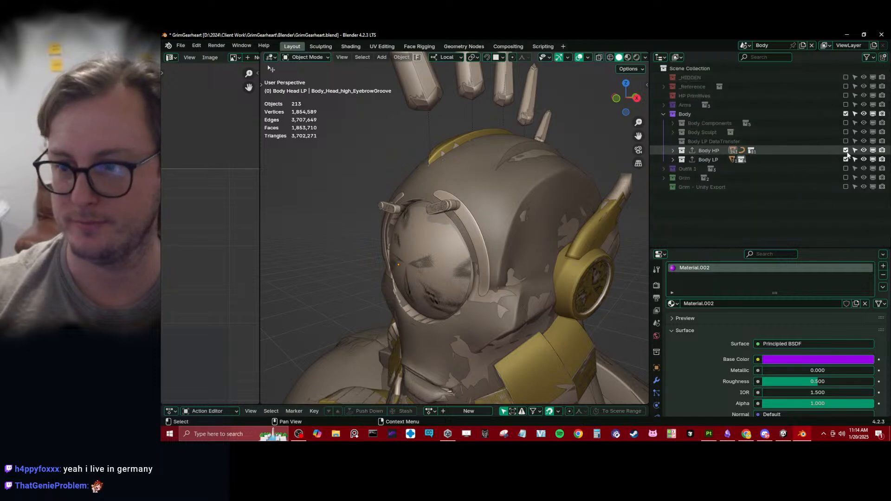
key("q")
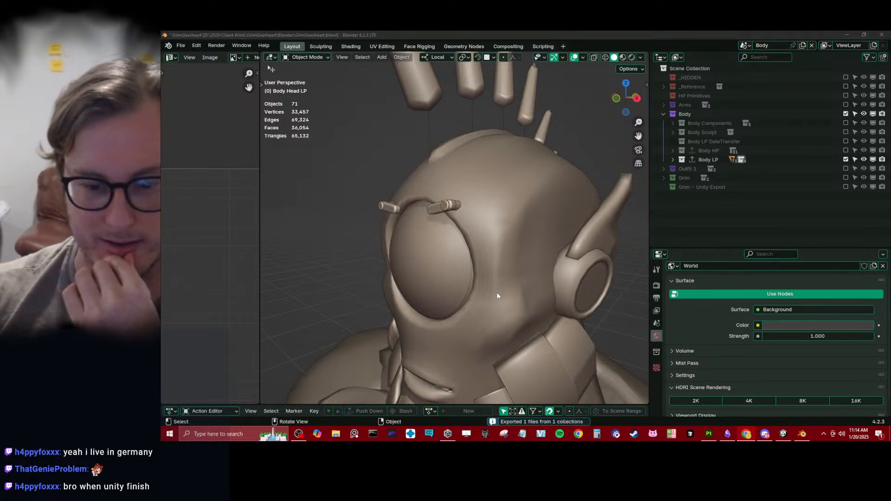
Exclude Body LP, include Body HP in the view layer and check the materials of the high-poly eyebrow and head.
left_click(846, 160)
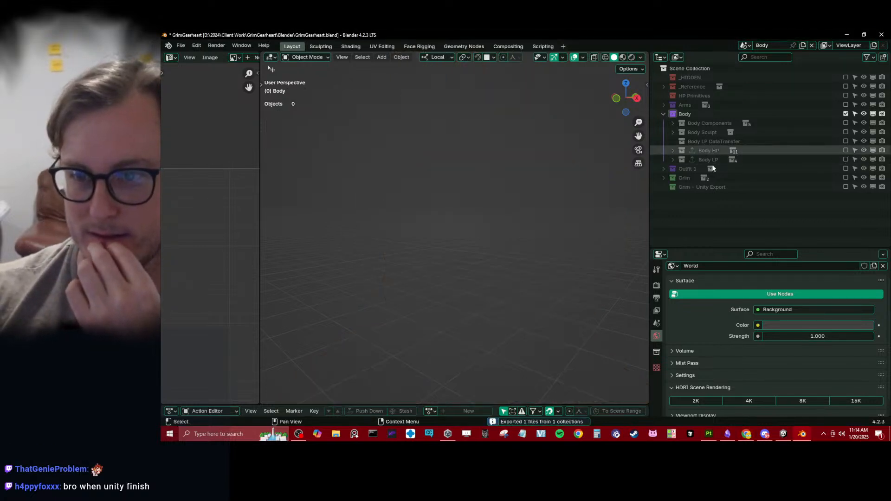
left_click(846, 150)
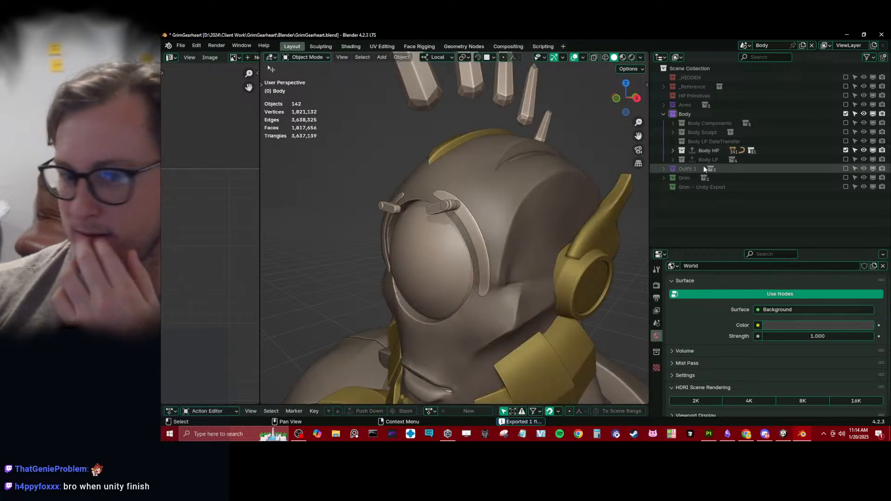
left_click(438, 210)
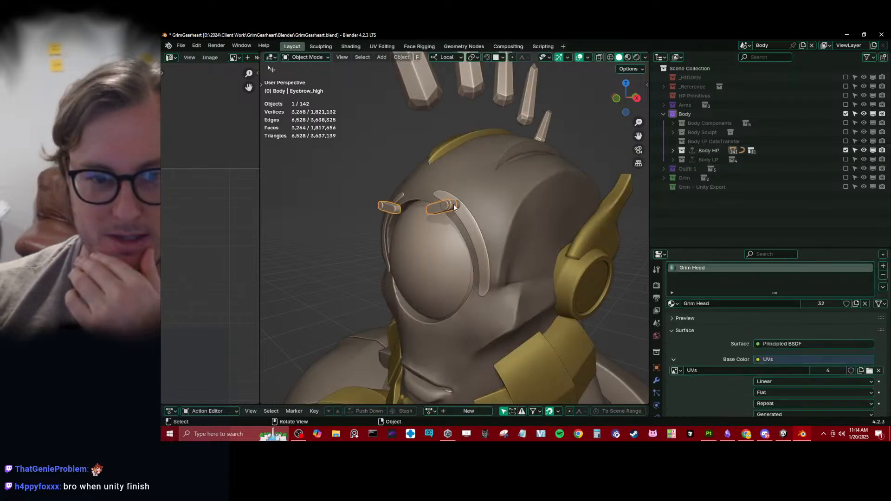
scroll(663, 395, "down", 4)
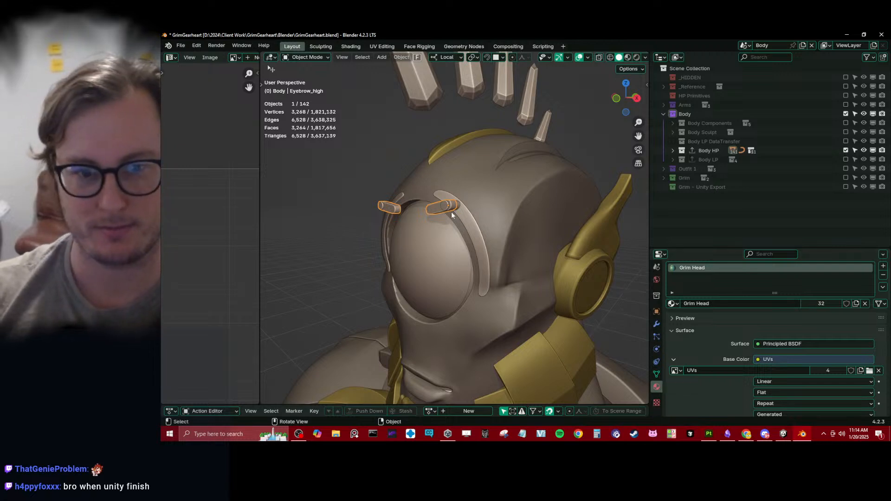
left_click(503, 205)
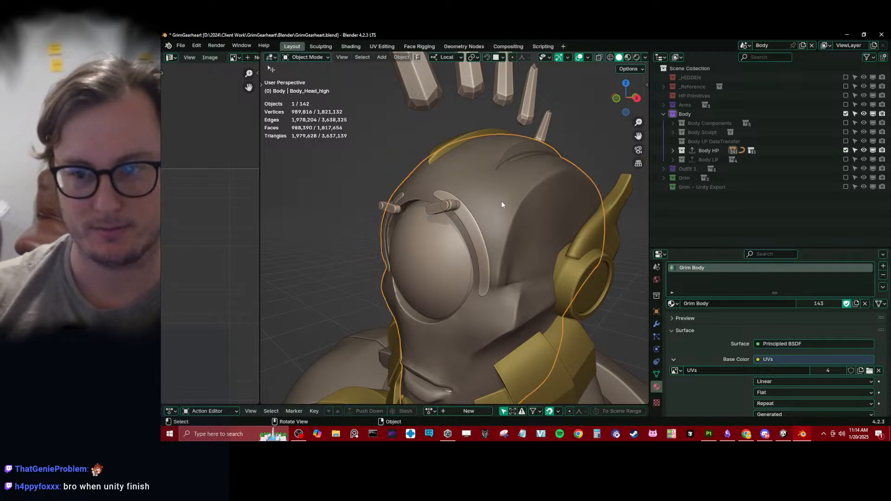
Select Eyebrow_high, collapse its existing modifiers and add a Geometry Nodes modifier.
left_click(433, 208)
left_click(656, 324)
left_click(671, 313)
left_click(672, 325)
left_click(671, 336)
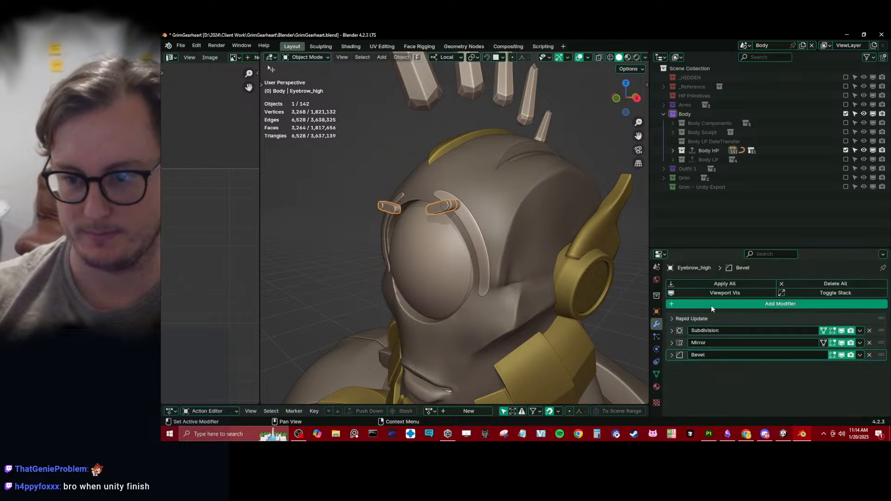
left_click(711, 305)
left_click(678, 285)
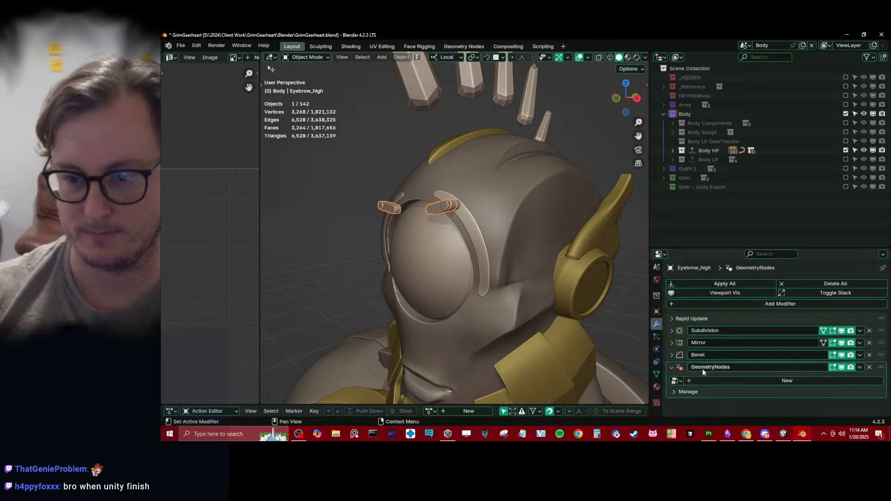
Assign the Set Material node group to the eyebrow's Geometry Nodes modifier and set its material to Grim Body.
left_click(676, 381)
type("set")
key("Return")
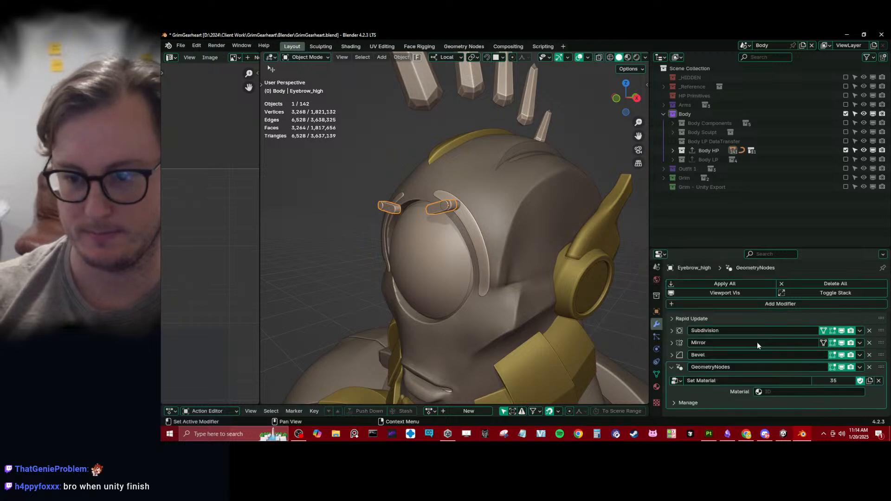
left_click(775, 393)
type("bo")
left_click(781, 298)
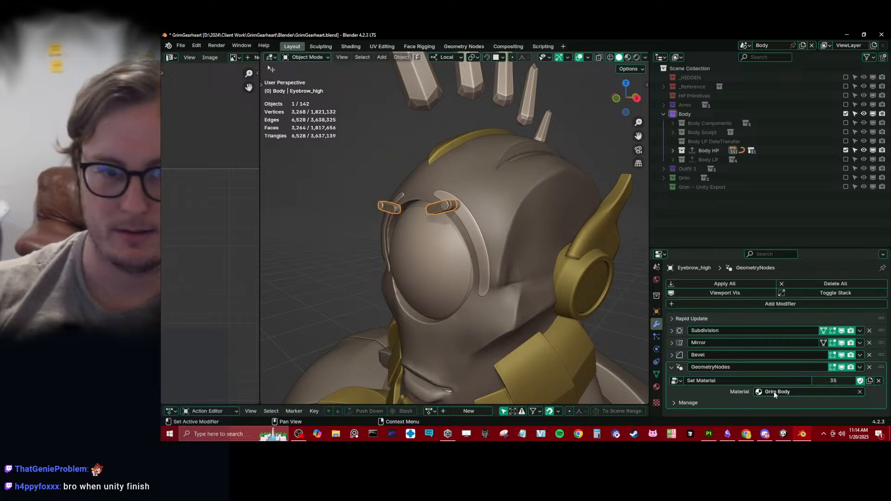
Select Eyebrow_Connector_high, collapse its existing modifiers and add a Geometry Nodes modifier.
left_click(447, 209)
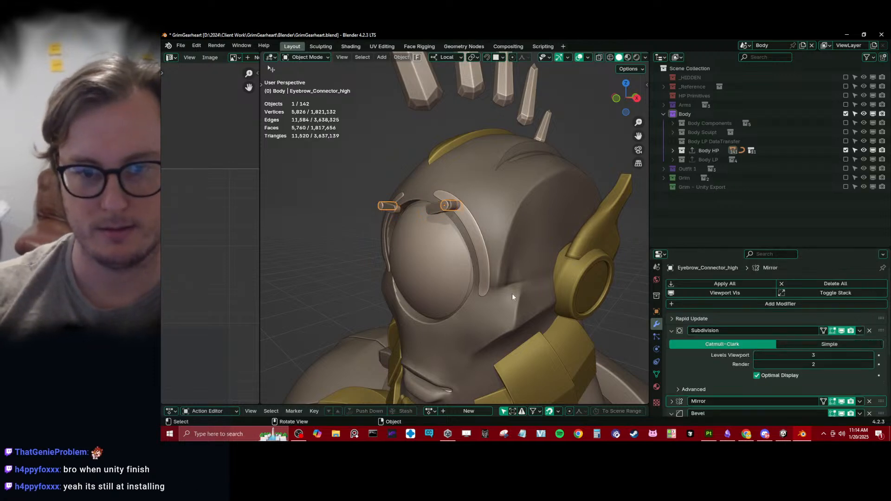
left_click(671, 331)
left_click(670, 354)
left_click(707, 305)
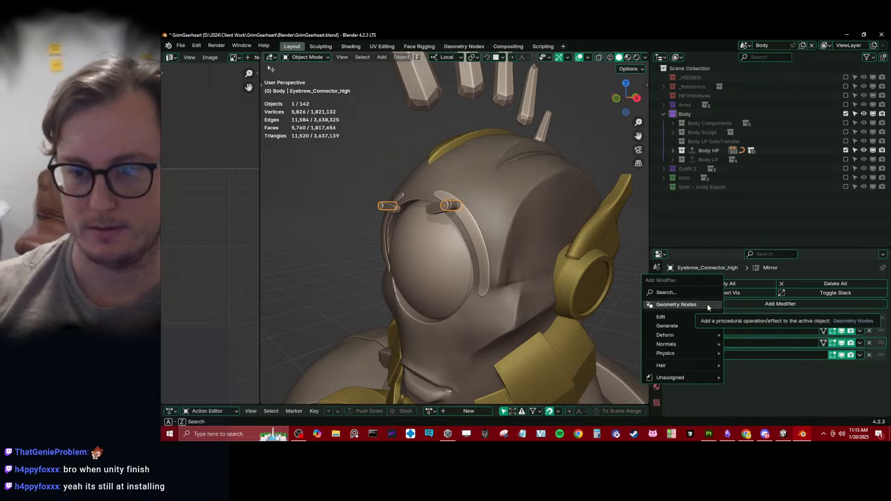
left_click(707, 375)
Assign the Set Material node group with the cs_solid_black material to the eyebrow connector's Geometry Nodes modifier and save the file.
left_click(675, 381)
type("se")
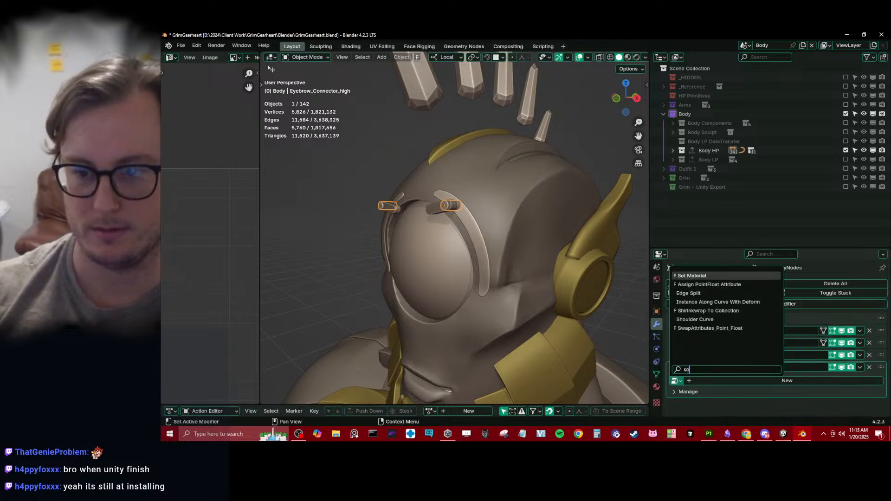
key("Return")
middle_click_drag(534, 302, 534, 275)
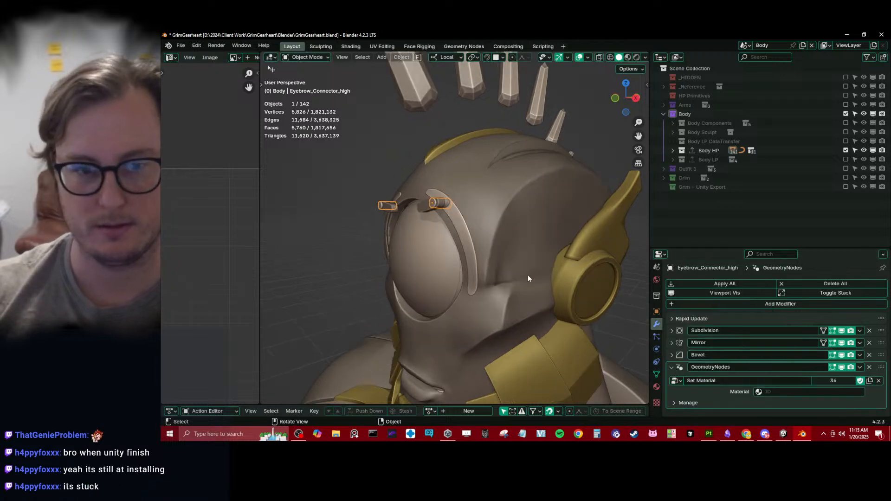
middle_click_drag(458, 229, 481, 228)
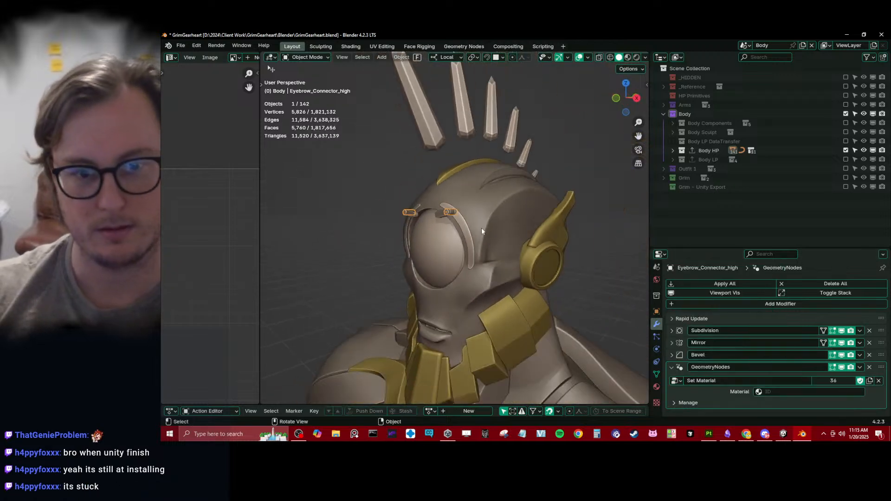
left_click(769, 391)
left_click(781, 367)
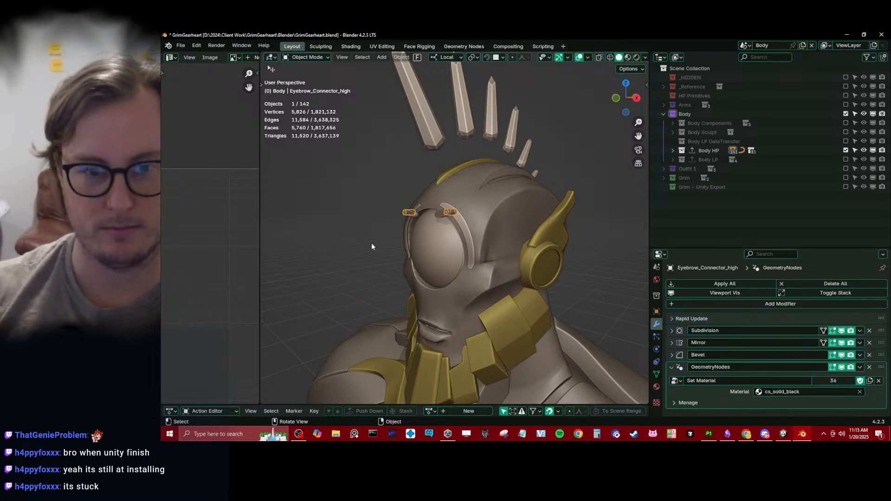
left_click(368, 231)
middle_click_drag(368, 231, 428, 215)
key("ctrl+s")
Check the high-poly head and eyebrows in Material Preview shading, then return to Solid shading.
mouse_move(523, 185)
middle_mouse_down()
mouse_move(513, 205)
mouse_move(500, 199)
middle_mouse_up()
key("z")
left_click(494, 269)
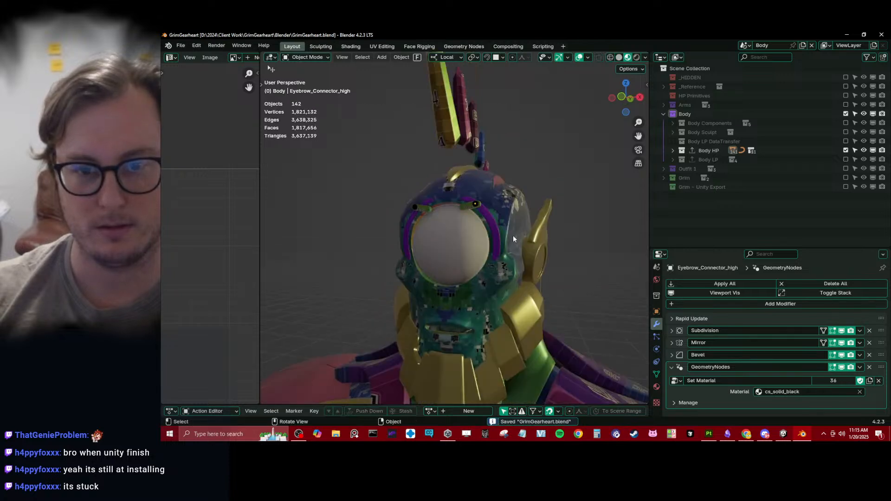
scroll(500, 252, "up", 4)
middle_click_drag(500, 253, 480, 229)
key("z")
left_click(523, 233)
scroll(465, 260, "down", 5)
middle_click_drag(449, 267, 548, 209)
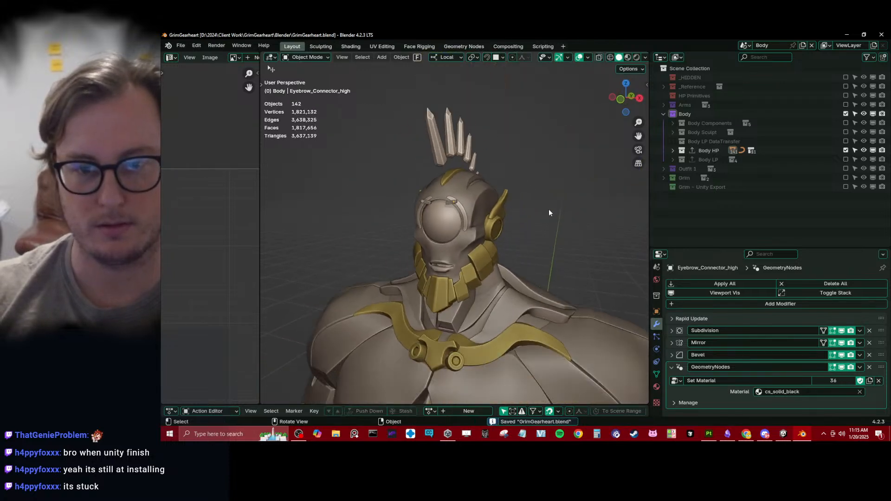
Export the high-poly body with Export All Collections and save the Blender file.
scroll(520, 223, "down", 4)
middle_click_drag(502, 233, 586, 221)
key("q")
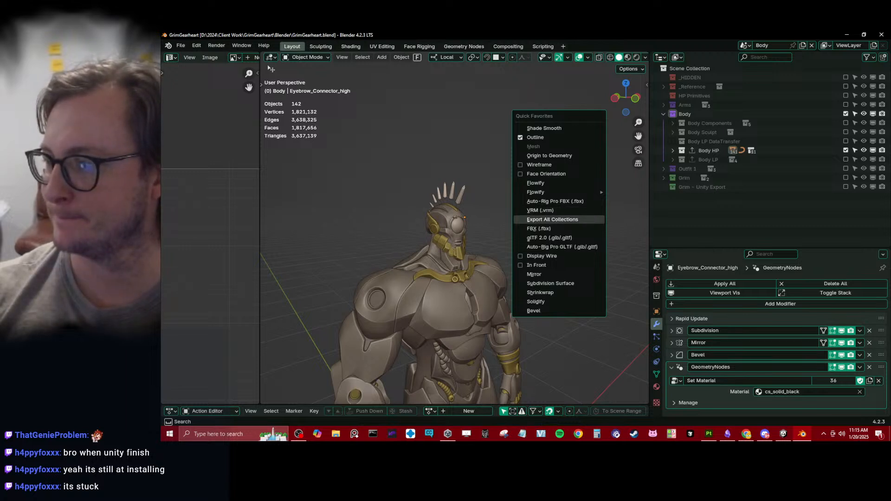
key("Return")
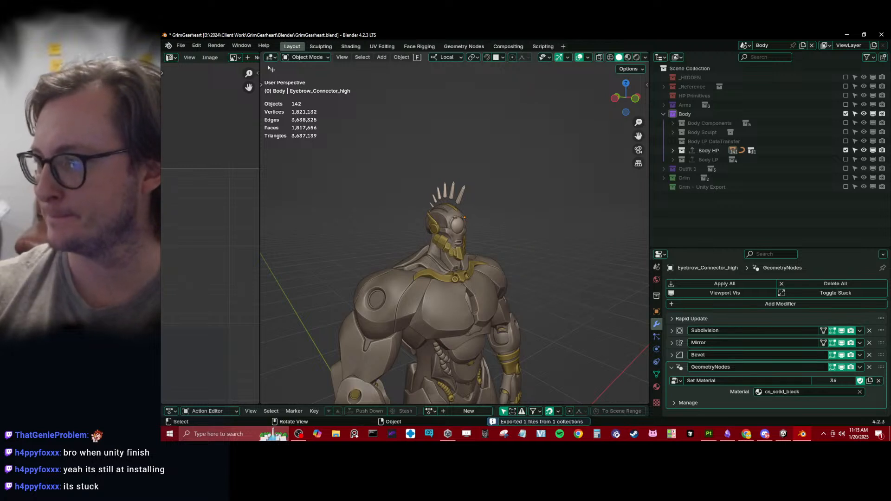
middle_click_drag(503, 233, 424, 260)
key("ctrl+s")
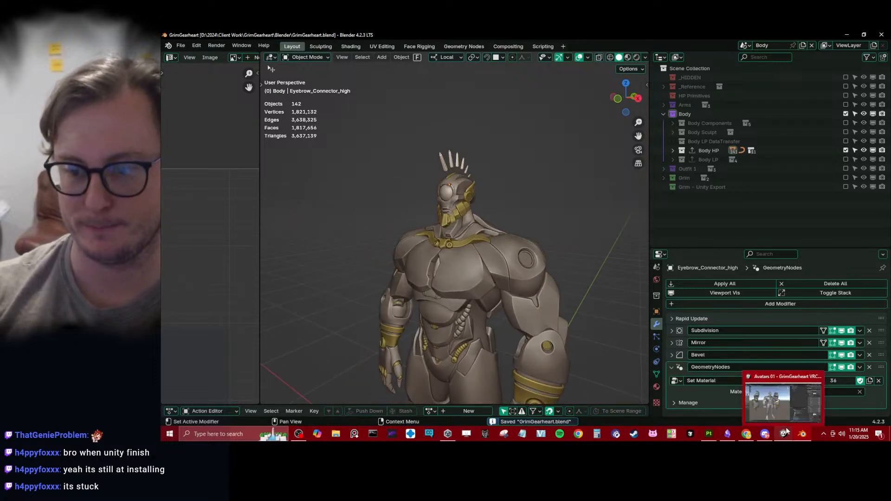
Switch to Substance 3D Painter, reload the updated body mesh and save the project.
left_click(704, 436)
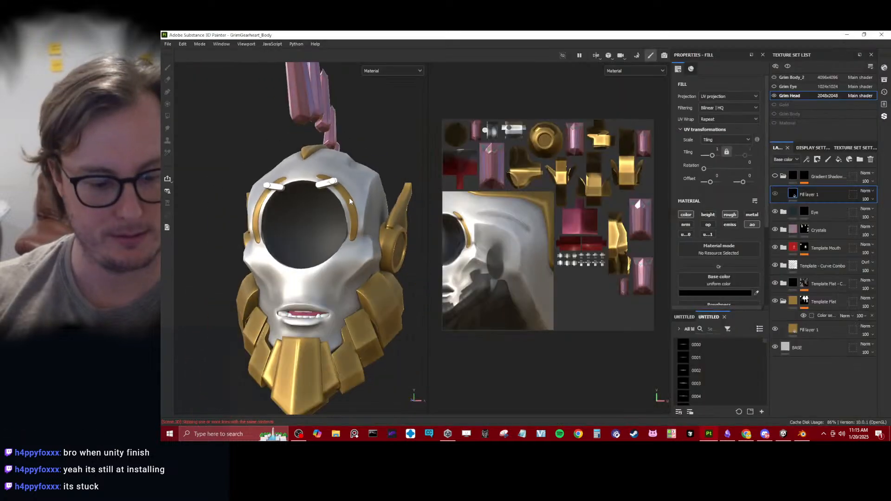
key("ctrl+shift+r")
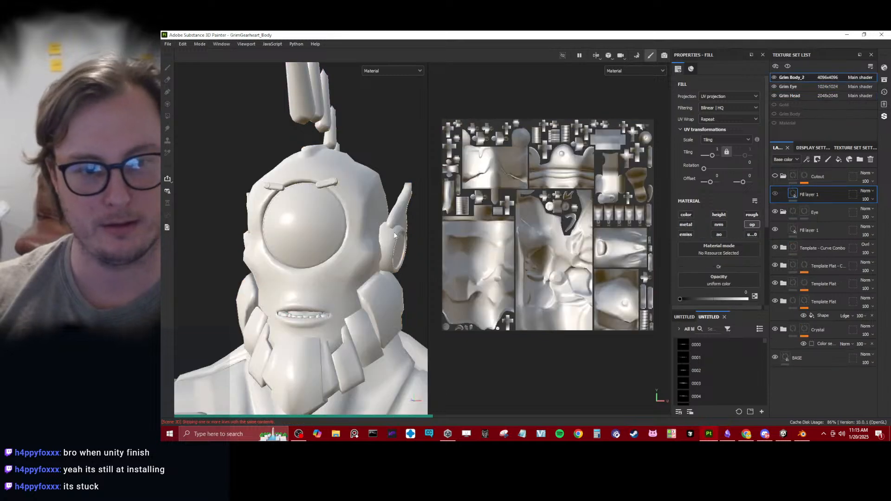
scroll(370, 228, "up", 3)
mouse_move(350, 226)
left_mouse_down("alt")
mouse_move(372, 223)
mouse_move(288, 229)
mouse_move(358, 225)
mouse_move(323, 233)
mouse_move(343, 216)
left_mouse_up("alt")
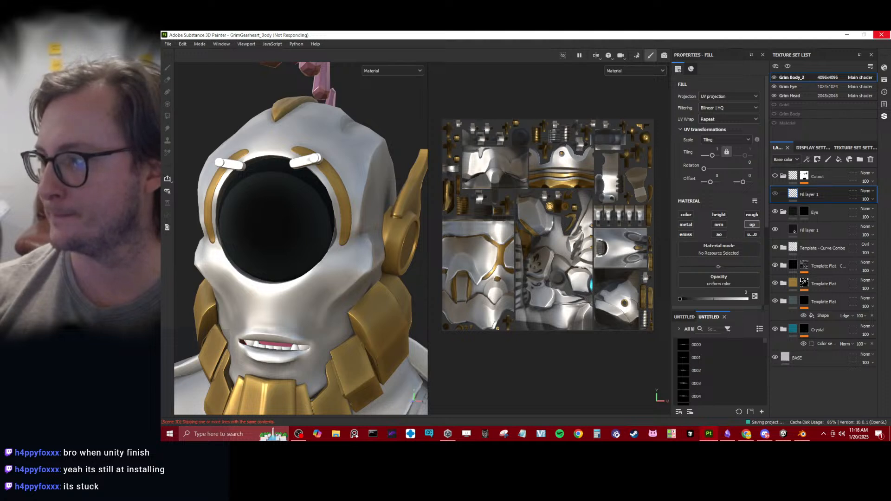
key("ctrl")
Bake the Grim Head mesh maps with the existing settings and return to painting mode.
left_click(203, 45)
left_click(213, 53)
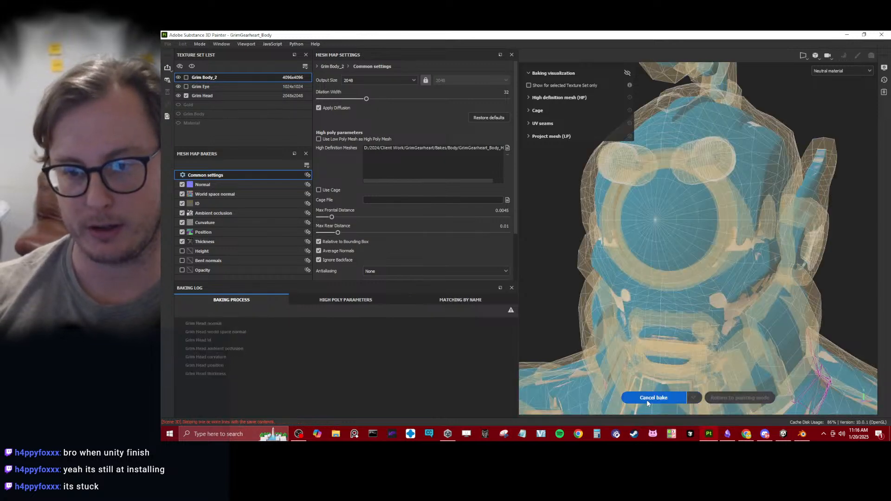
left_click(650, 398)
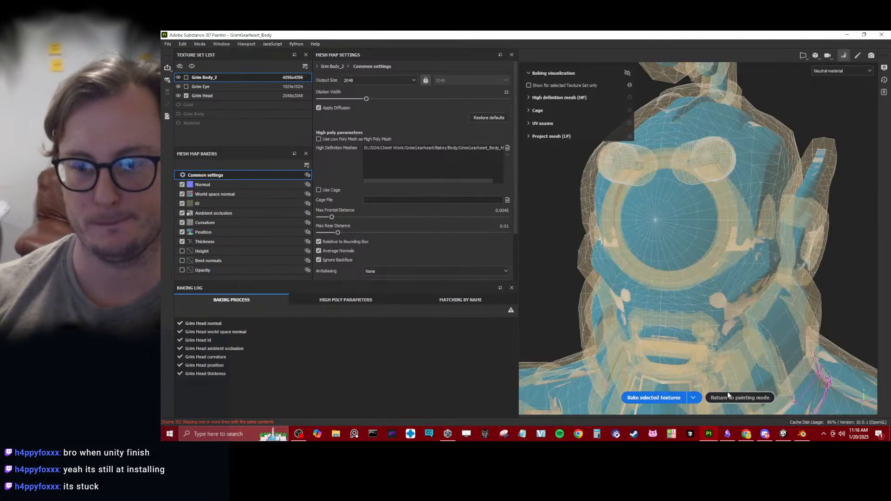
left_click(727, 397)
Inspect the rebaked eyebrow grooves and collapse the open layer folders and mask effects in the Grim Body_2 texture set.
left_click_drag(319, 292, 301, 230, "alt")
scroll(334, 218, "up", 5)
scroll(327, 198, "down", 5)
scroll(312, 206, "up", 5)
scroll(300, 211, "up", 3)
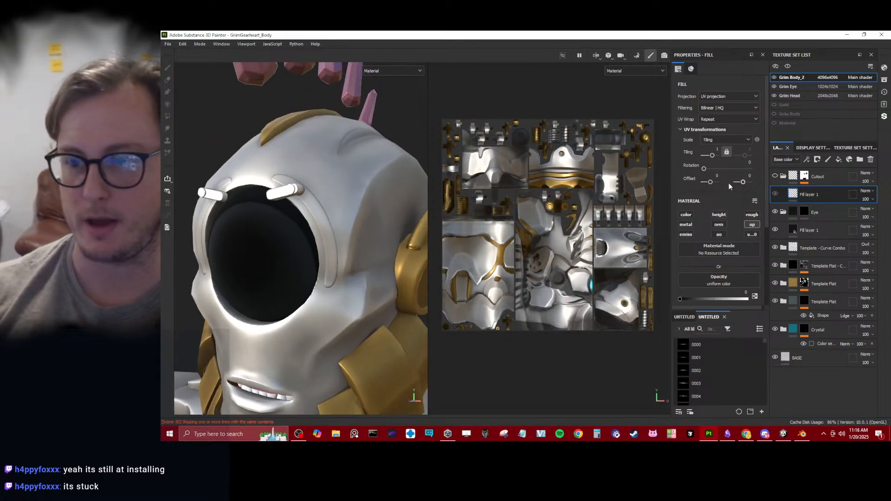
left_click(783, 177)
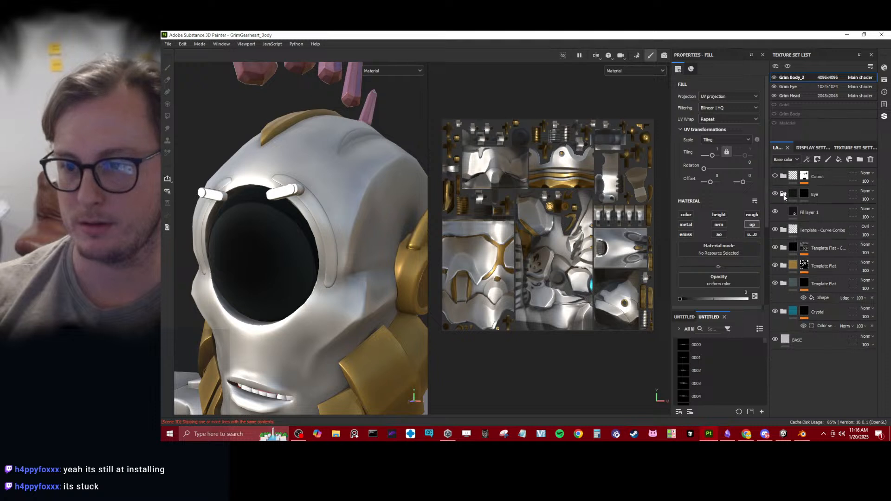
left_click(784, 195)
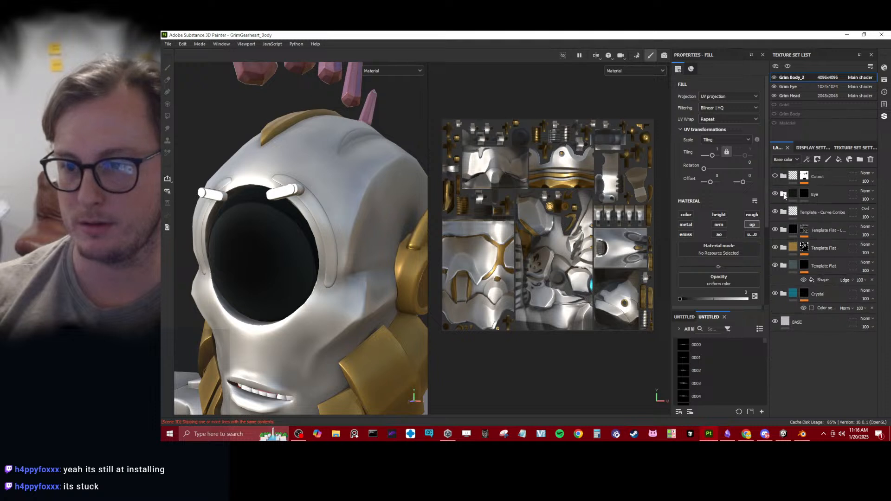
left_click(784, 265)
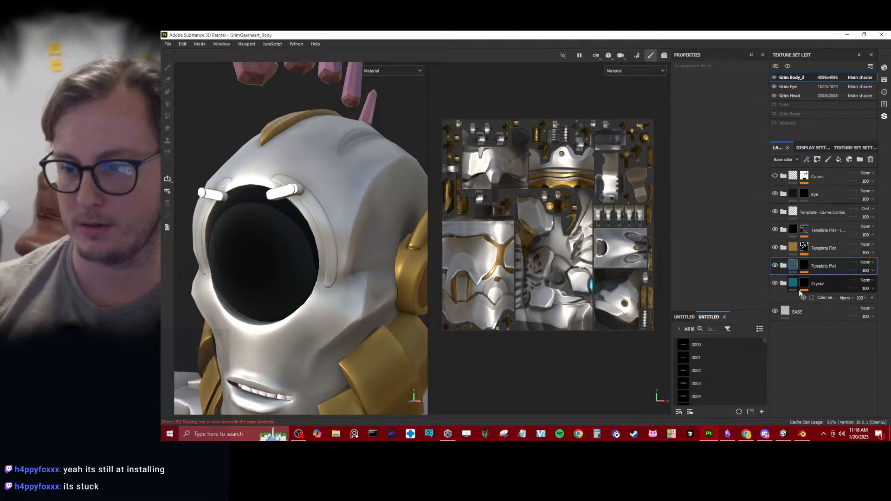
left_click(795, 285)
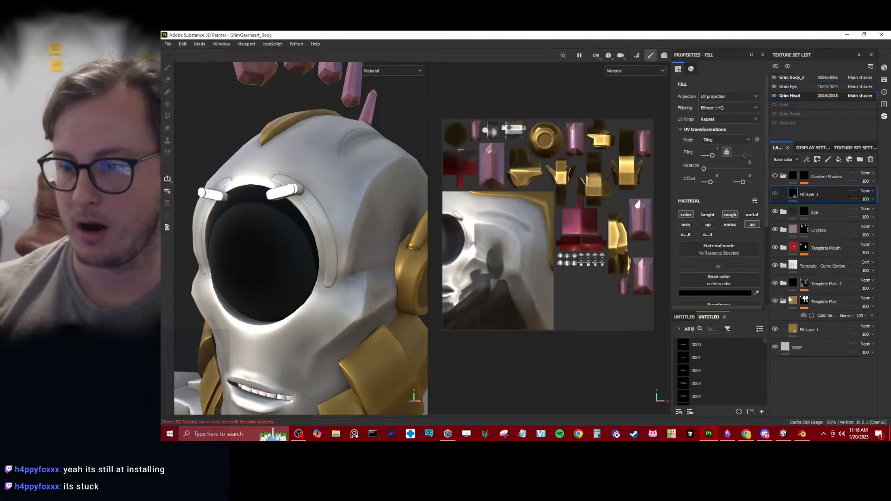
Add the Template Flat smart material directly above Grim Head's BASE layer and rename it Eyebrow Groove.
left_click(784, 302)
left_click(805, 329)
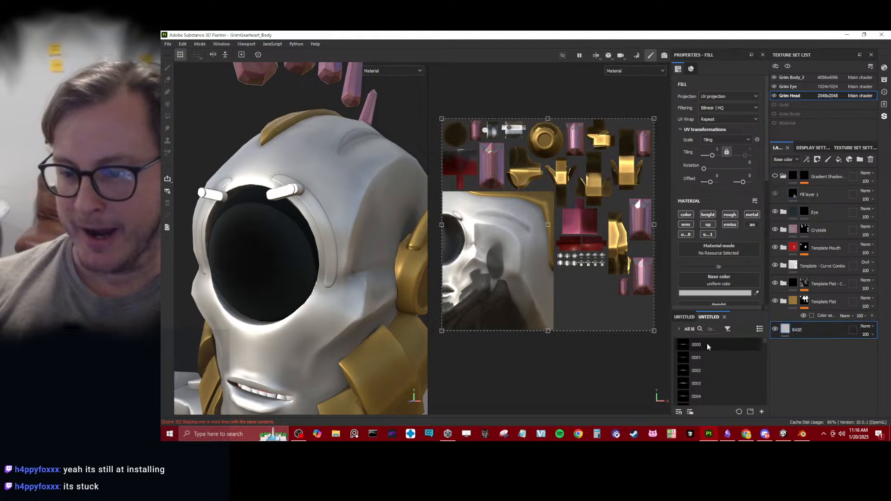
left_click(707, 329)
type("tem")
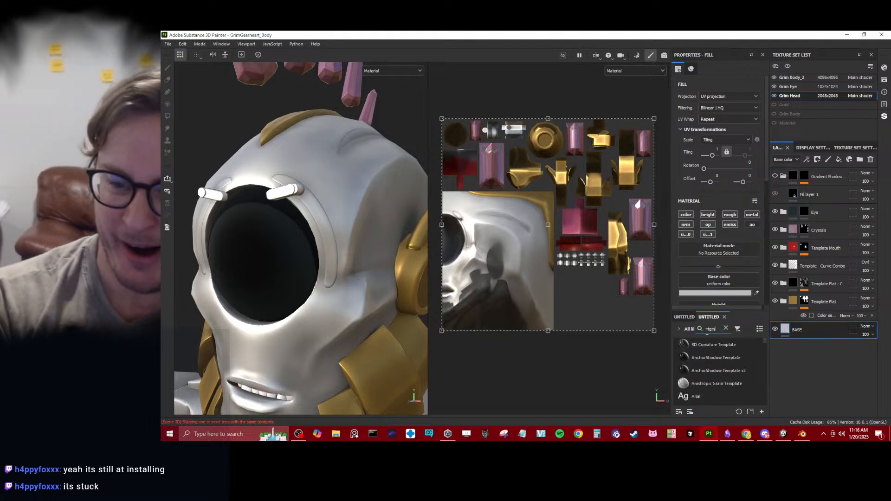
type("plate flat")
left_click_drag(705, 345, 795, 328)
double_click(821, 330)
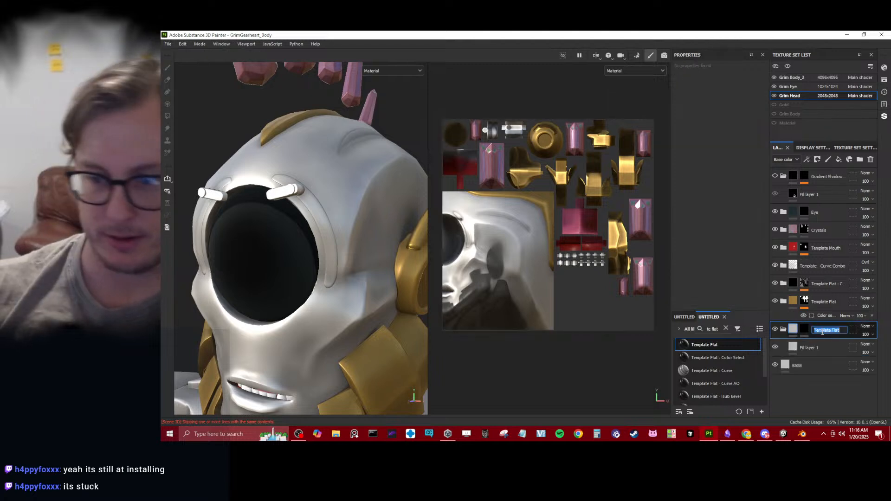
type("Eyebrow Groove")
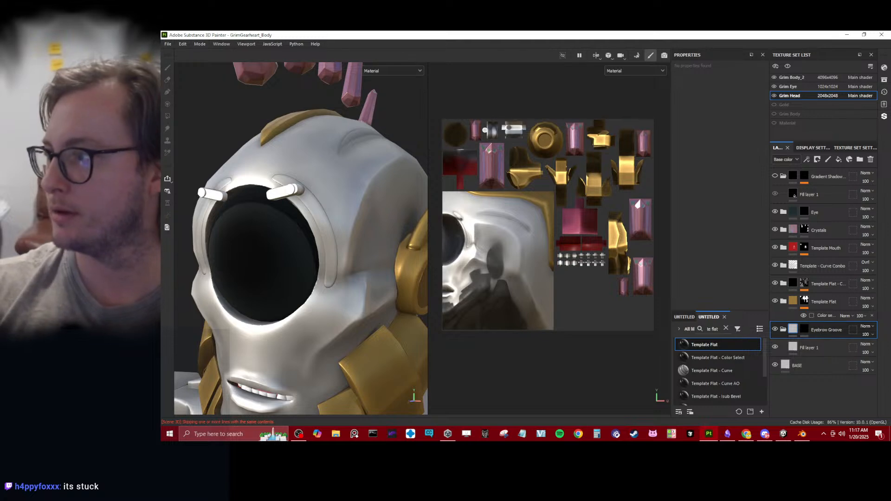
In File Explorer, open gearheart_2024_front-3 from the GrimGearheart Reference folder under 2024 Client Work, then return to Substance 3D Painter.
left_click(336, 434)
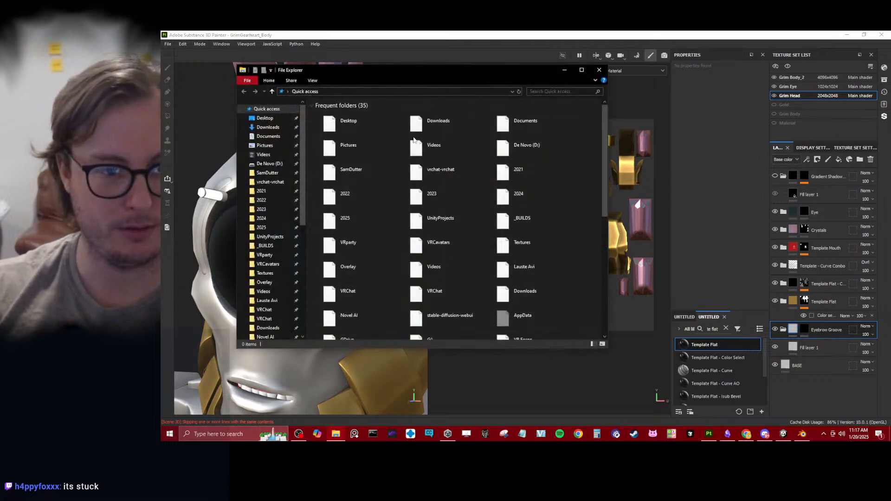
left_click(261, 228)
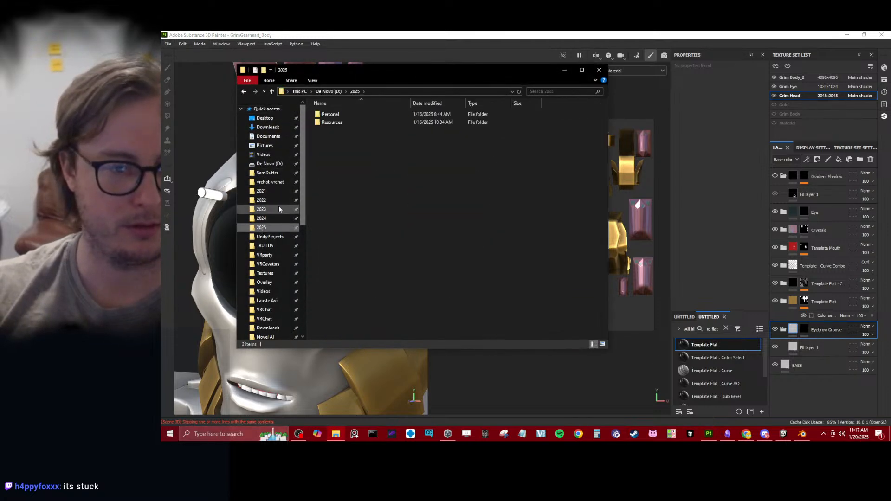
left_click(261, 218)
double_click(332, 114)
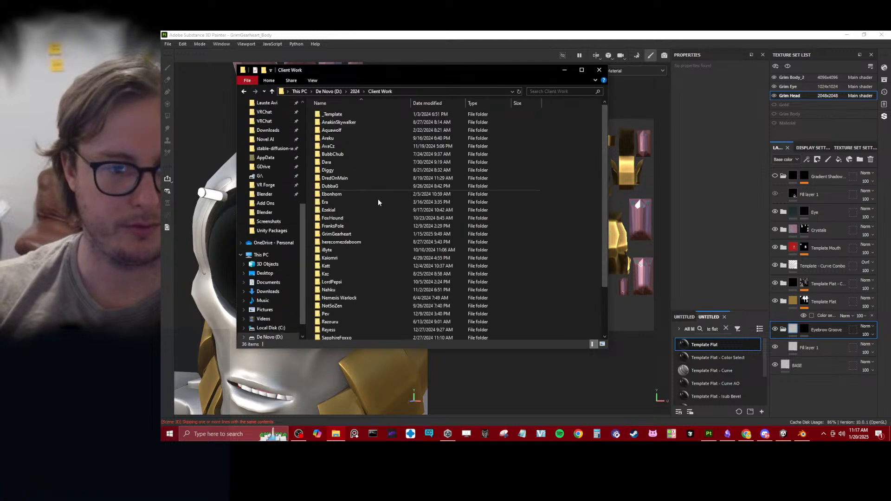
scroll(373, 200, "down", 3)
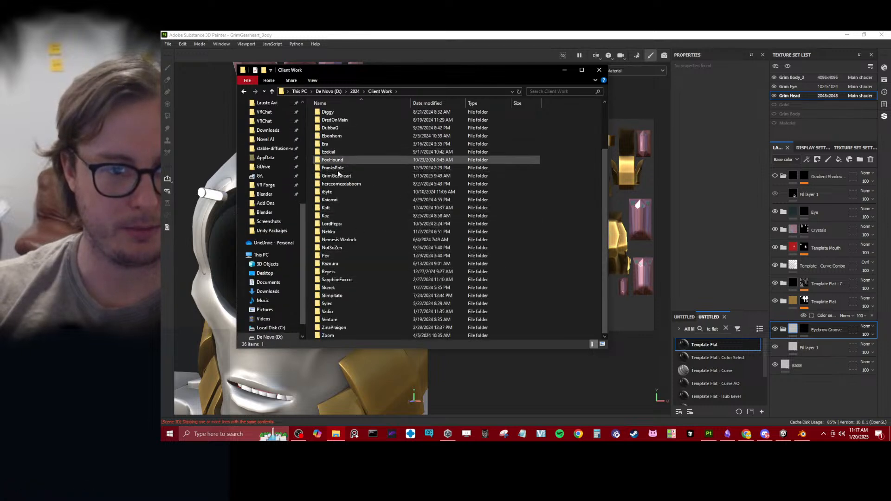
double_click(337, 175)
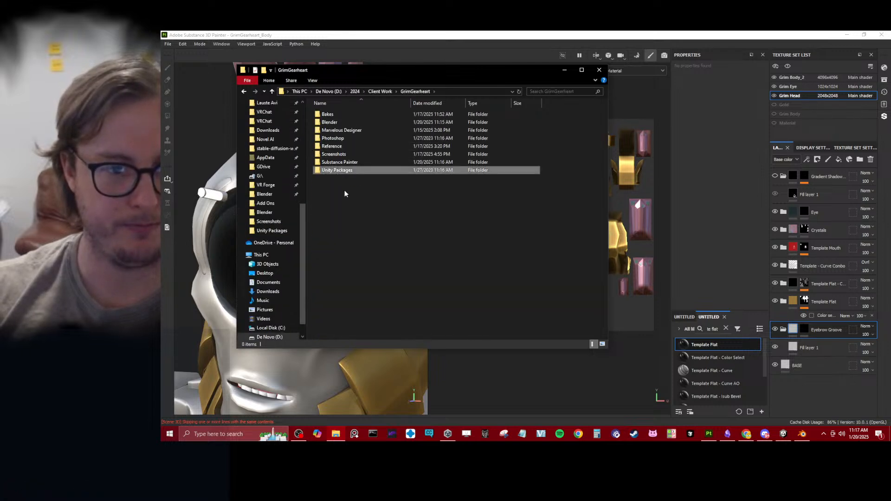
double_click(338, 147)
left_click(458, 124)
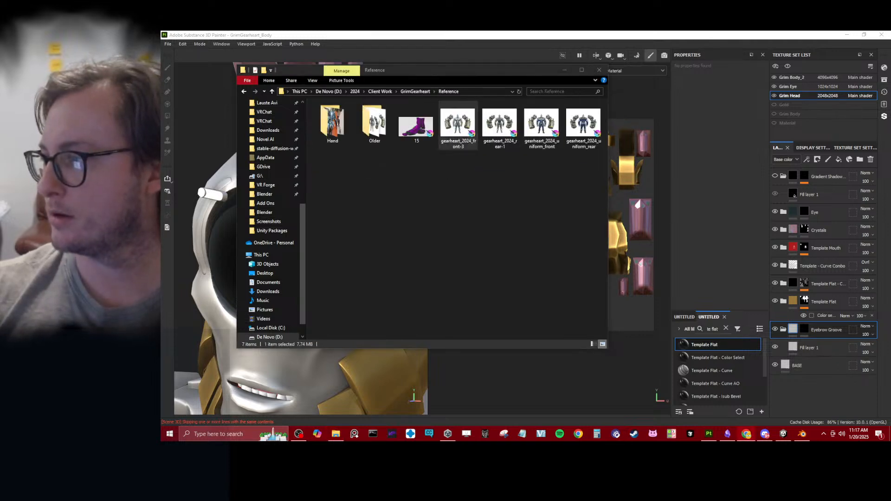
left_click(396, 45)
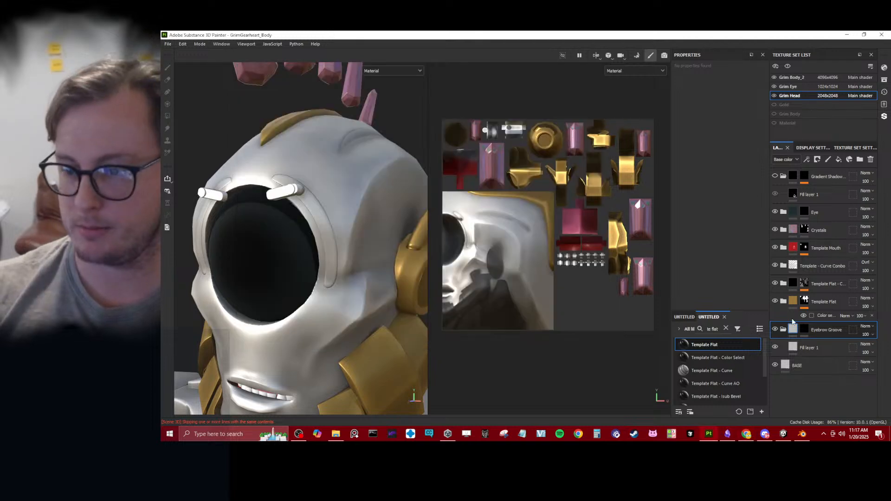
Sample the base color of the Eyebrow Groove fill from the reference image and add a color selection to the folder's mask.
left_click(791, 348)
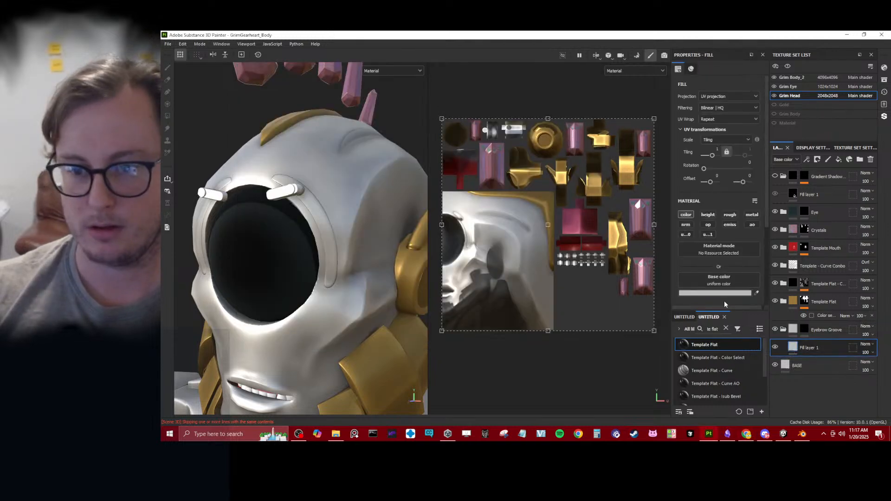
left_click(757, 294)
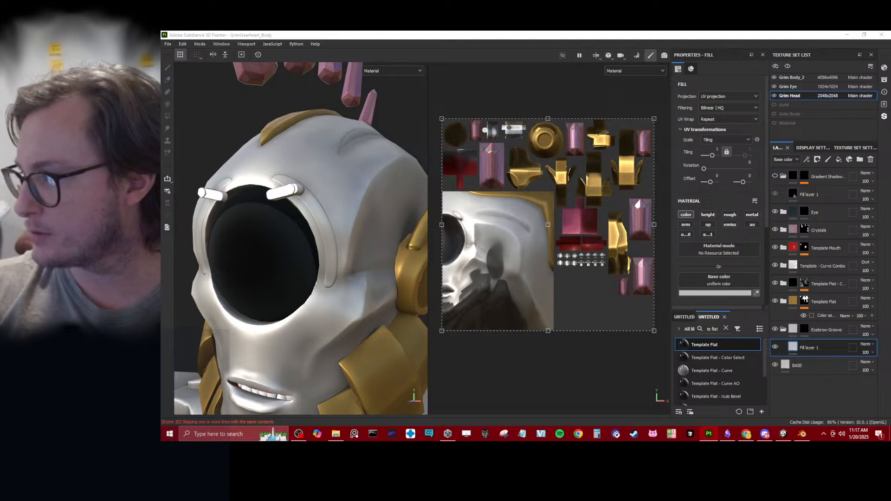
left_click(805, 329)
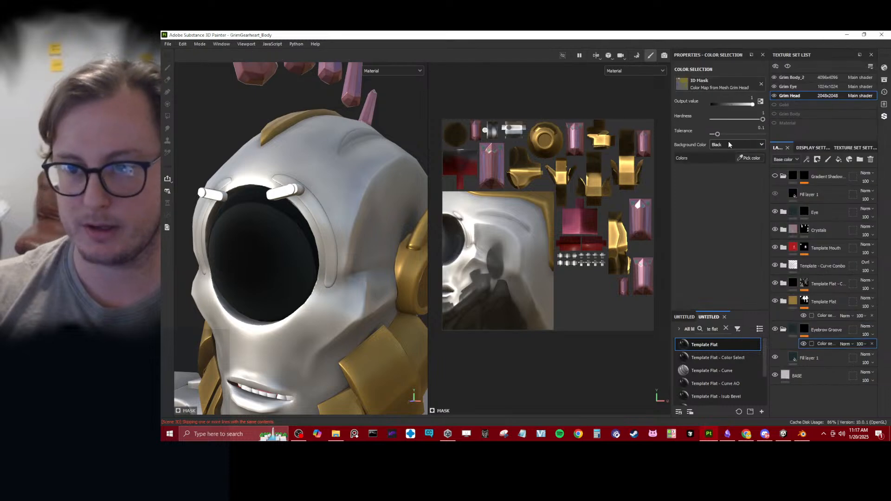
Pick the purple eyebrow-groove color from the ID map for the Eyebrow Groove mask's color selection.
left_click(746, 158)
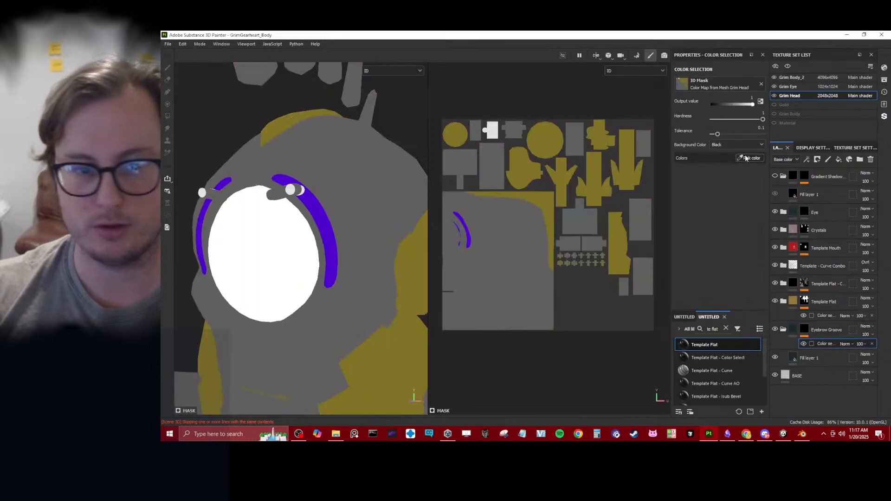
left_click(312, 206)
scroll(274, 273, "down", 3)
left_click_drag(274, 273, 333, 206, "alt")
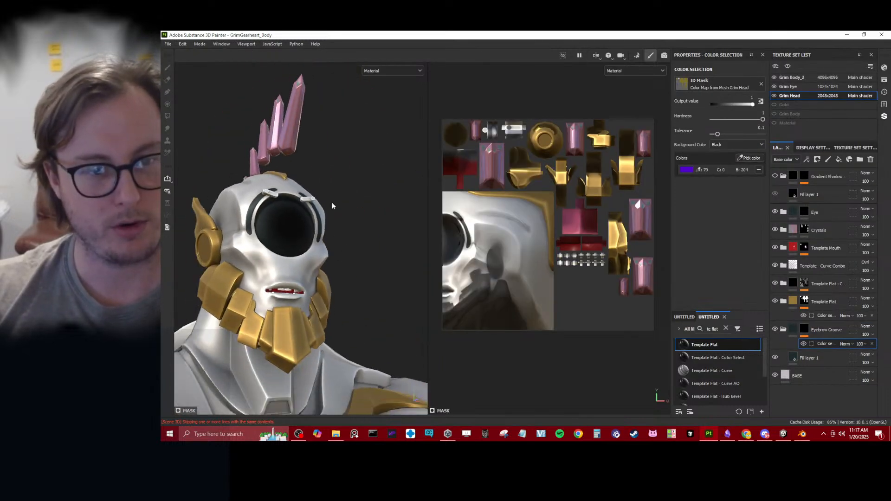
scroll(334, 209, "up", 4)
middle_click_drag(336, 215, 376, 215, "alt")
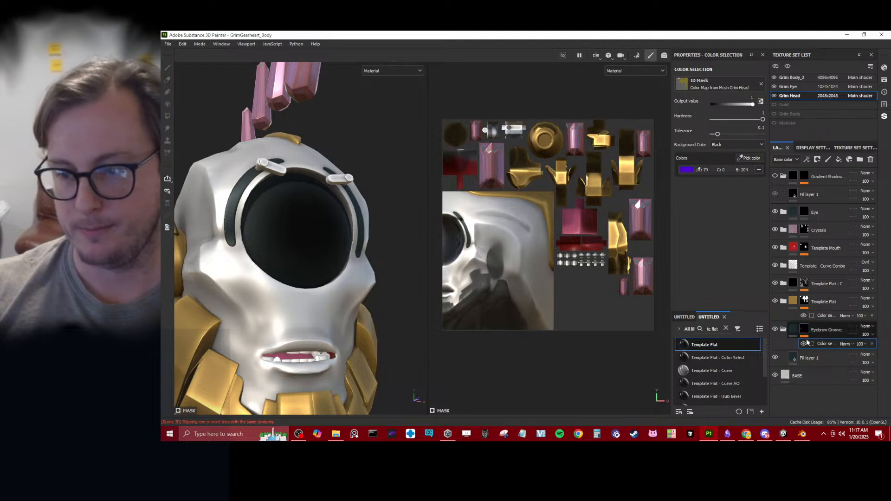
Enable the height channel on the Eyebrow Groove folder's fill layer and set the height to about -0.2568.
left_click(810, 358)
left_click(708, 214)
scroll(701, 210, "down", 2)
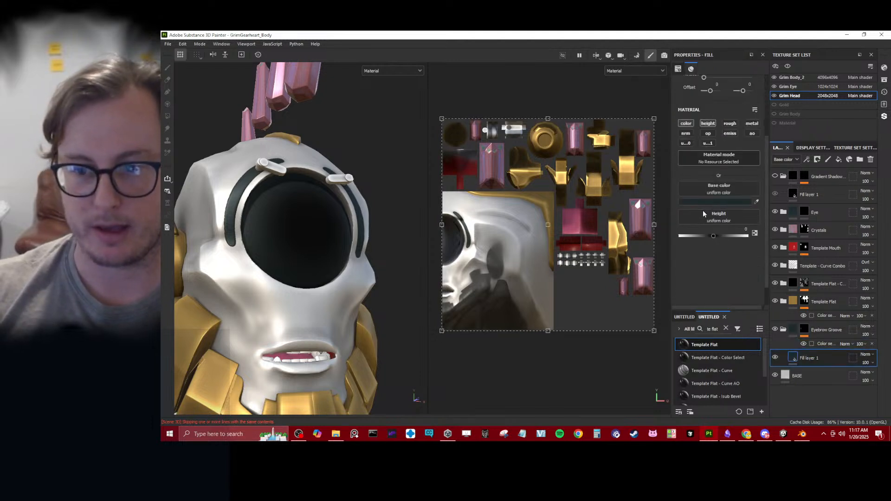
left_click(712, 237)
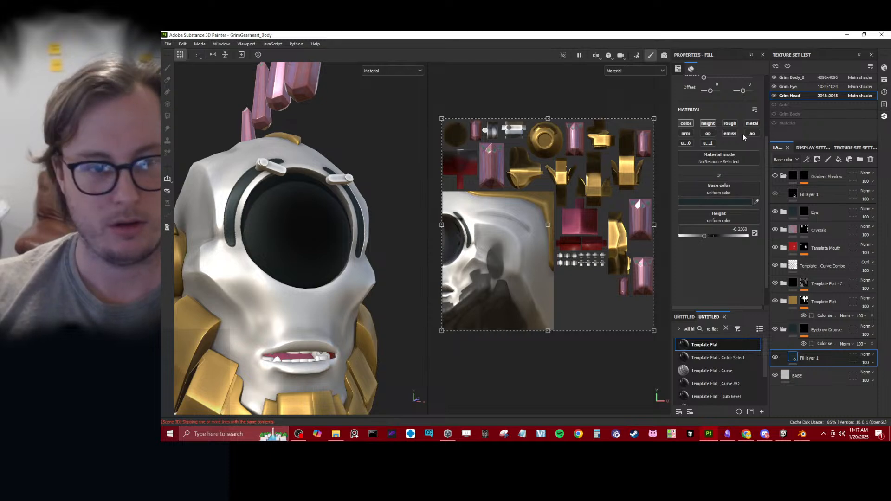
left_click_drag(270, 180, 345, 192, "alt")
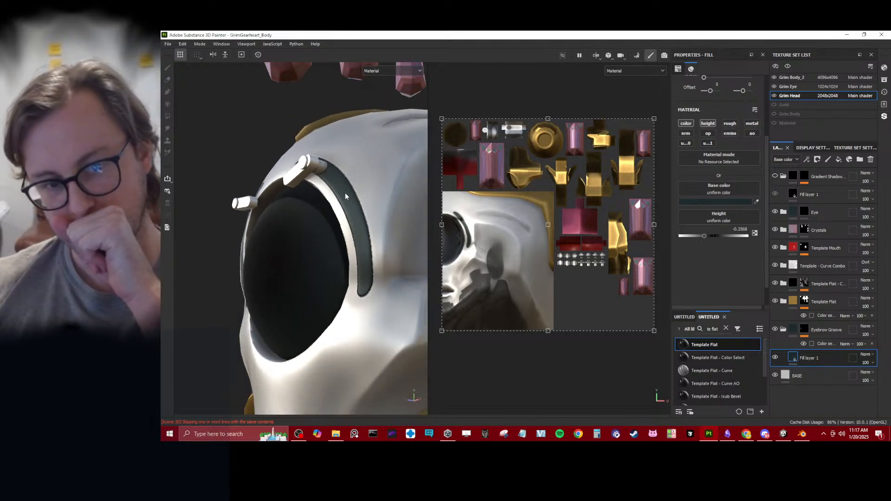
left_click_drag(713, 346, 826, 352)
left_click(814, 357)
right_click(815, 358)
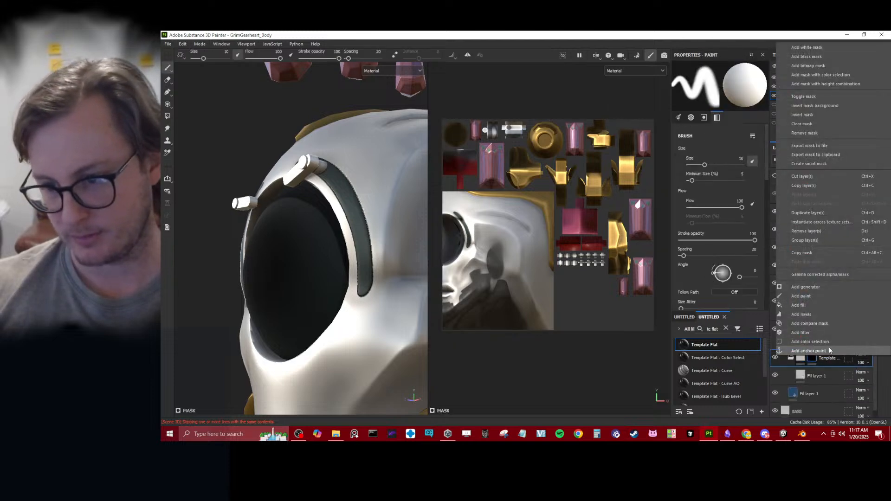
left_click(830, 351)
key("ctrl+z")
right_click(817, 357)
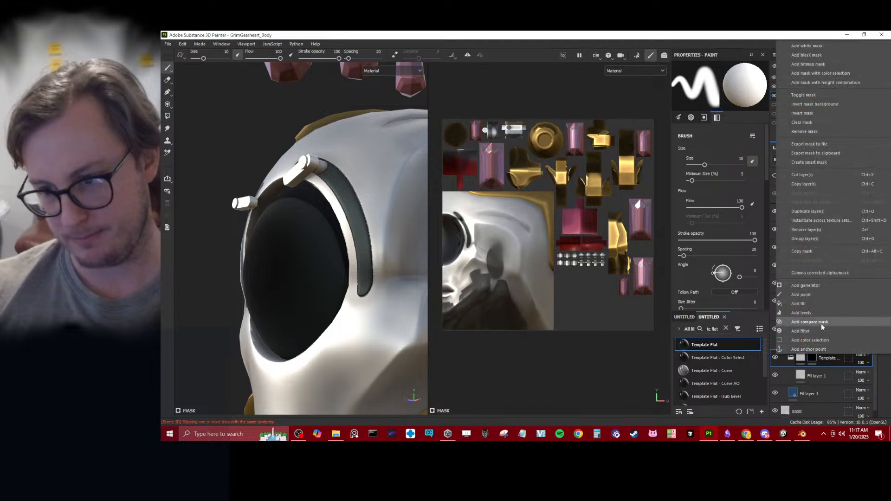
left_click(838, 360)
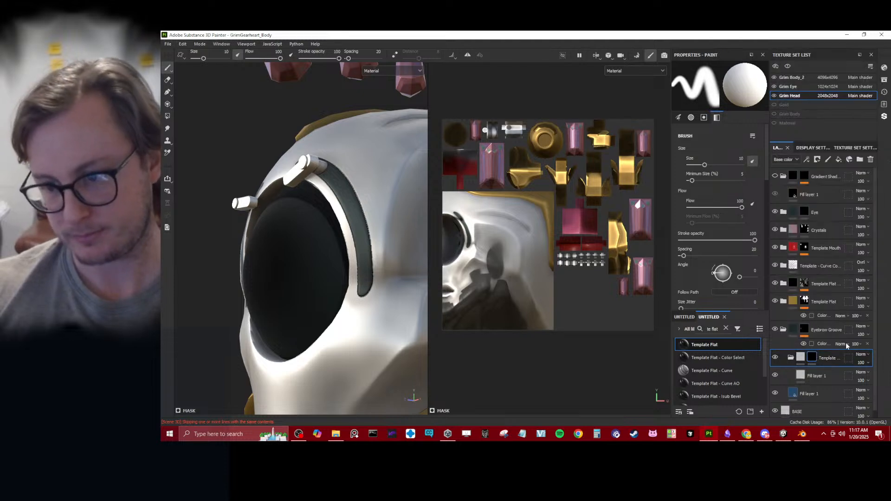
left_click(871, 160)
Add the Template Flat - Isub Bevel smart material inside the Eyebrow Groove folder and remove the fill effect from its mask.
scroll(718, 367, "down", 2)
left_click_drag(718, 353, 828, 355)
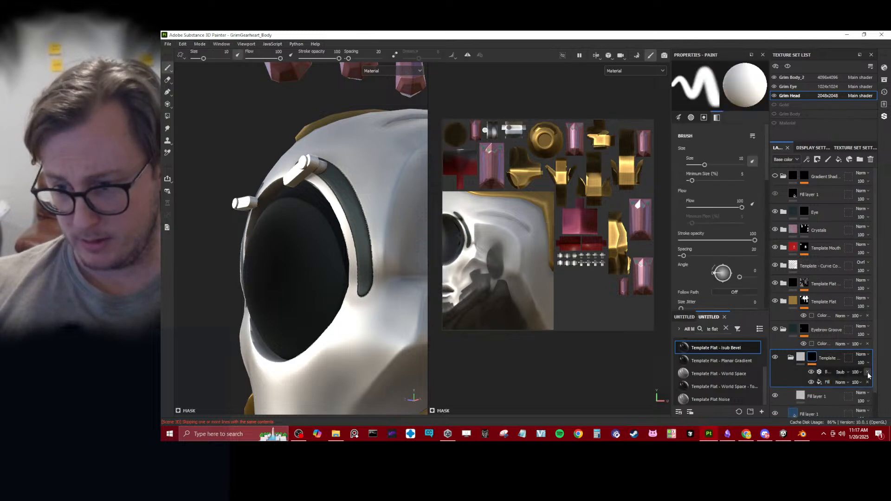
left_click(868, 382)
Add a color selection beneath the bevel filter in the new folder's mask and pick the purple groove color from the ID map.
right_click(816, 364)
left_click(823, 372)
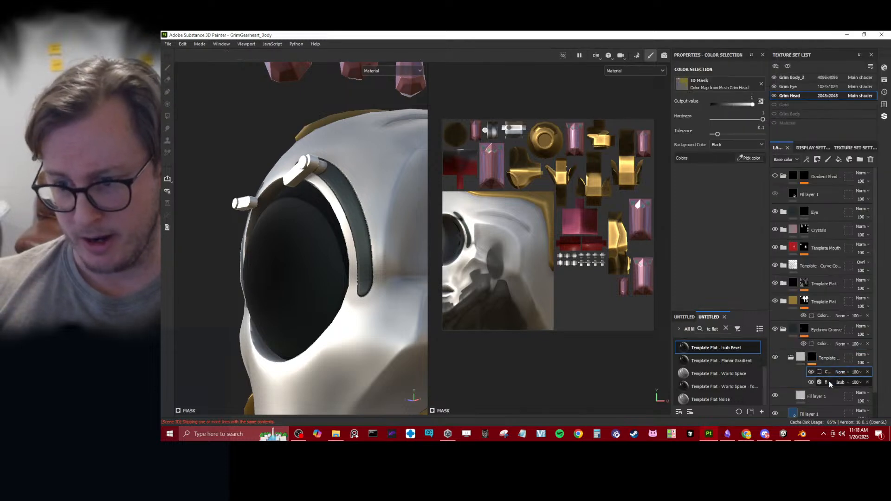
left_click_drag(827, 373, 828, 386)
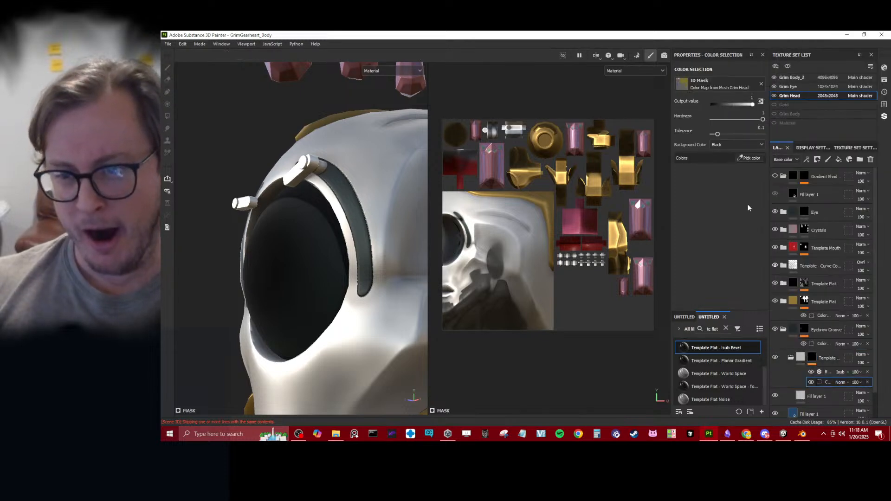
left_click(750, 158)
left_click(355, 218)
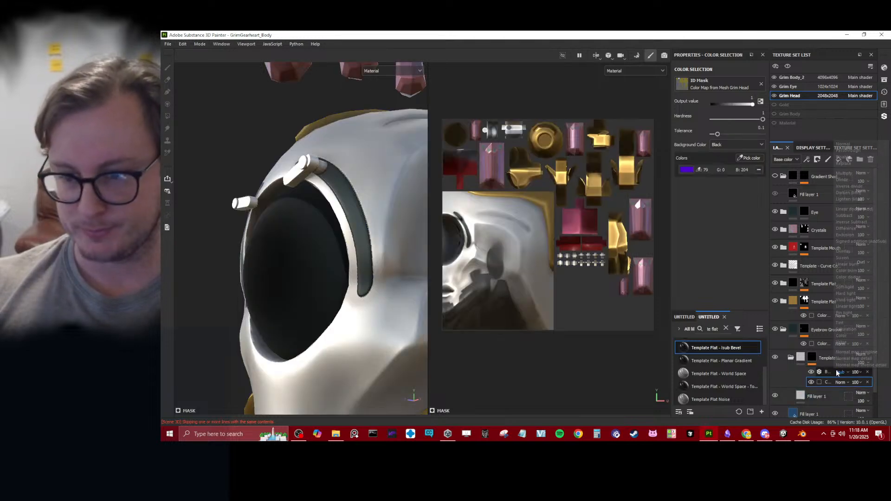
Try different bevel distances, and enable roughness on the bevel folder's fill layer with a value of 1.
left_click(832, 372)
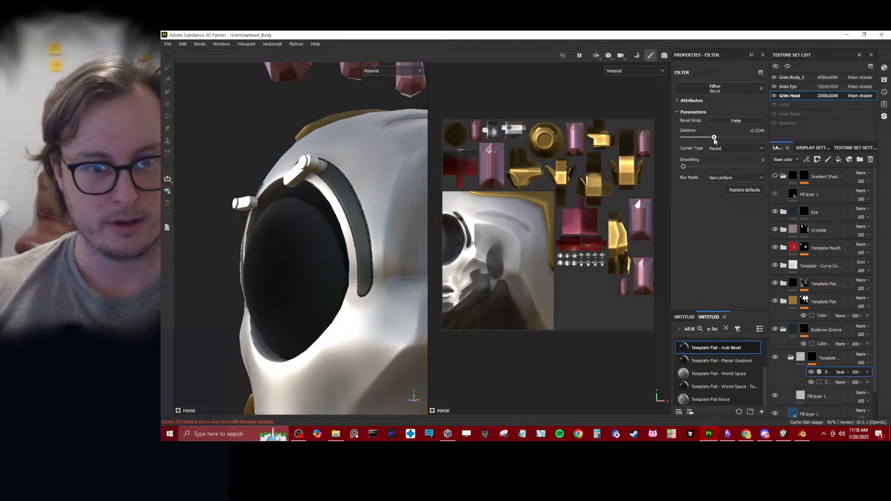
left_click(799, 396)
left_click(732, 123)
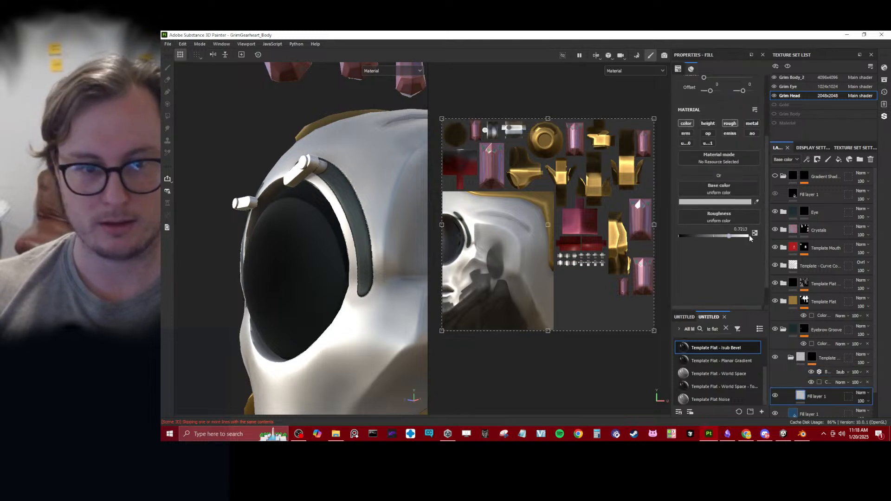
left_click(828, 373)
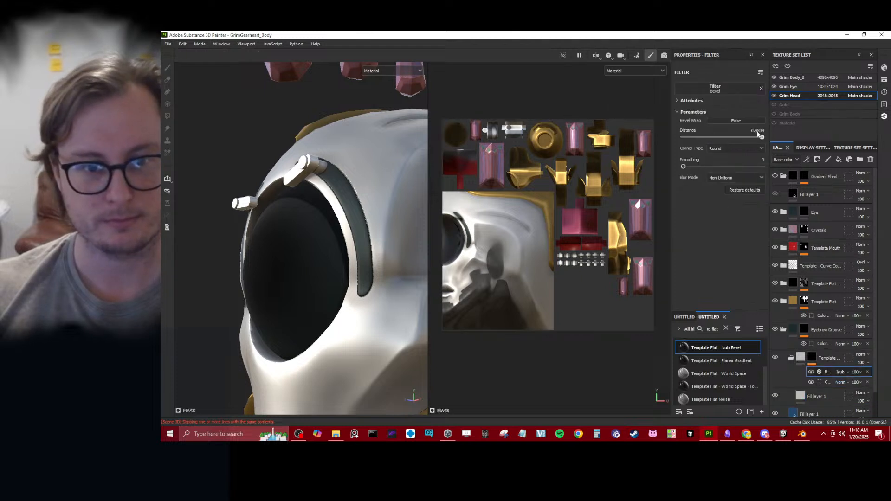
Show the base color channel and set the bevel folder's fill layer to black (000000).
key("c")
left_click(800, 396)
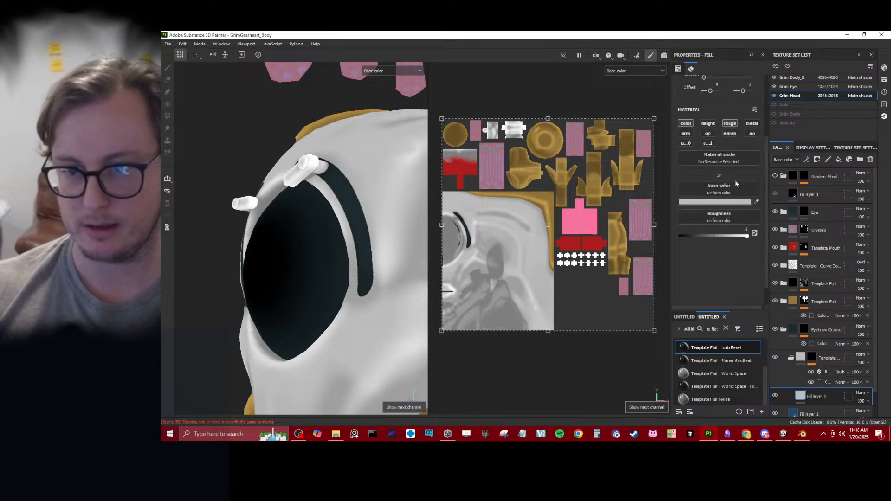
left_click(730, 204)
left_click_drag(792, 310, 724, 419)
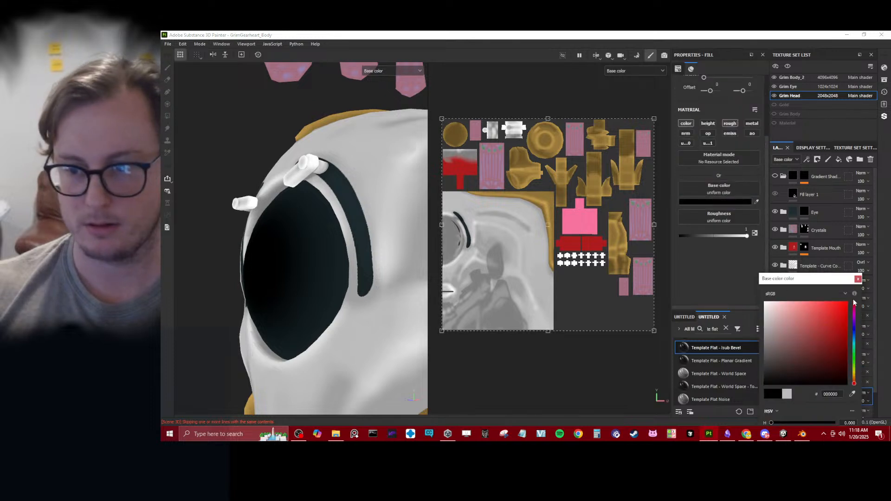
left_click(858, 280)
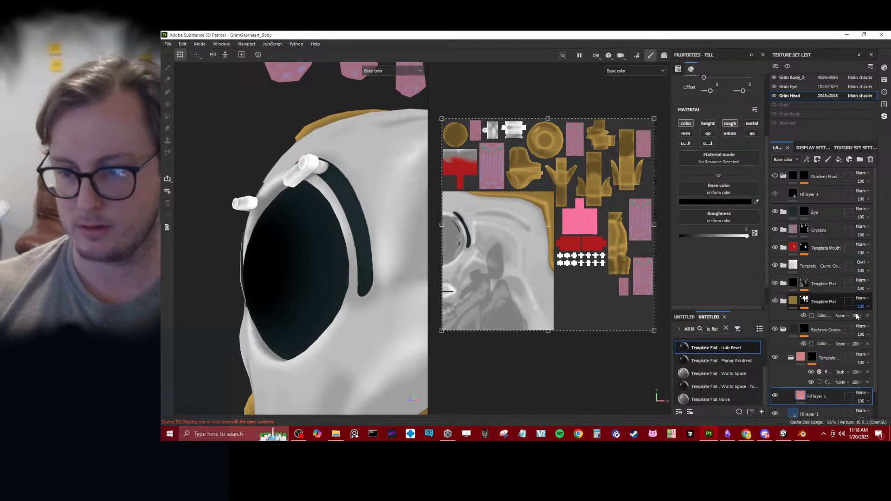
Return to the material view, set the bevel filter's distance to about -0.2057 and change its blend mode to Subtract.
left_click(831, 371)
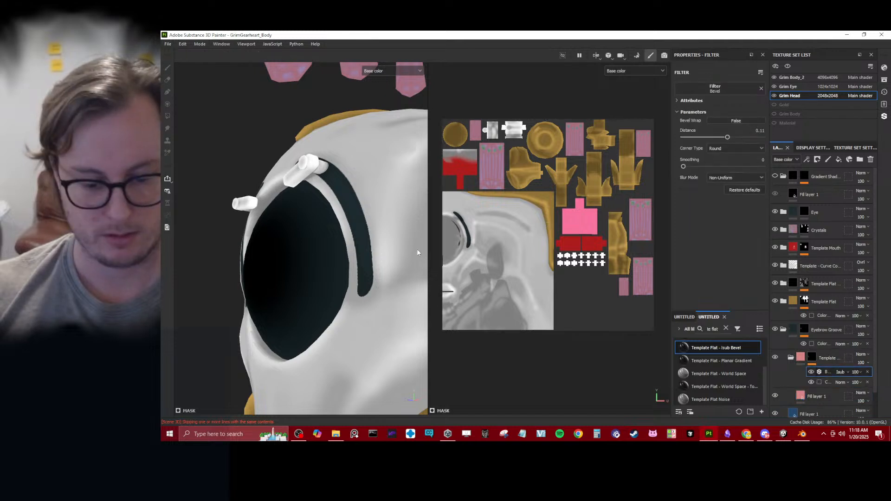
key("m")
mouse_move(727, 138)
left_mouse_down()
mouse_move(761, 138)
mouse_move(733, 144)
left_mouse_up()
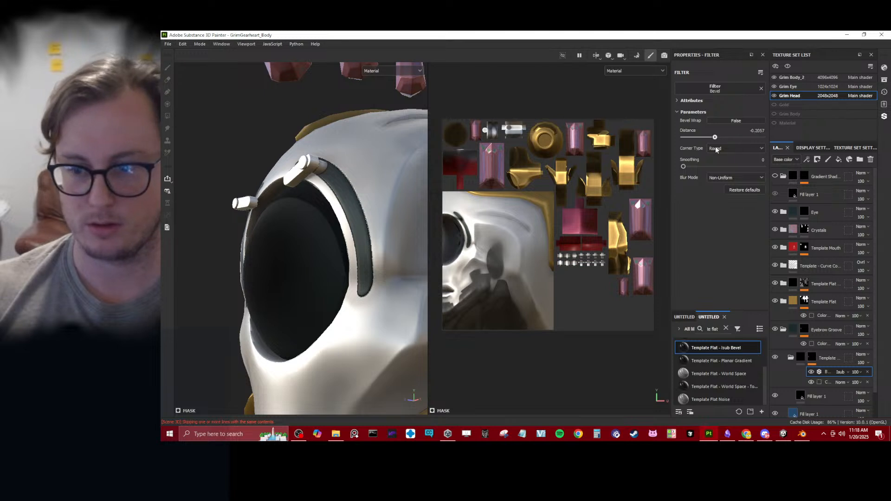
left_click(841, 372)
left_click(850, 215)
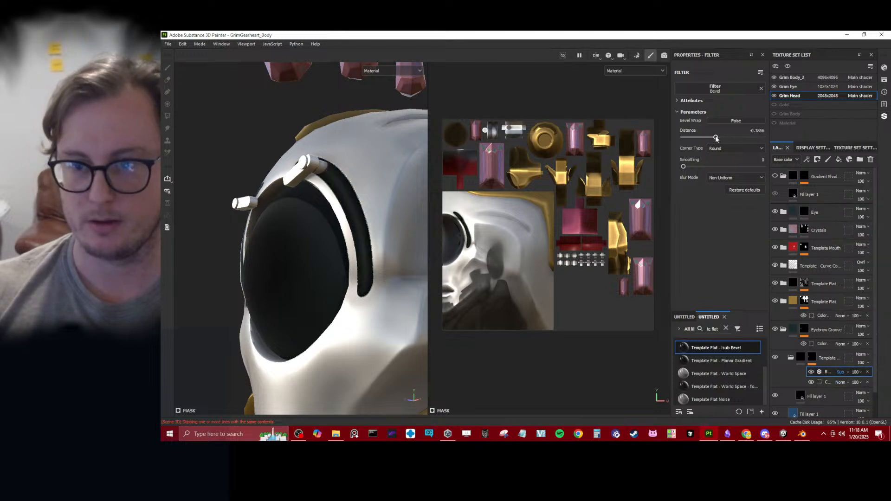
Set the bevel filter's smoothing to 0.5 and its distance to about -0.0526, checking the groove shading on the head.
mouse_move(716, 138)
left_mouse_down()
mouse_move(707, 139)
mouse_move(729, 139)
mouse_move(721, 141)
left_mouse_up()
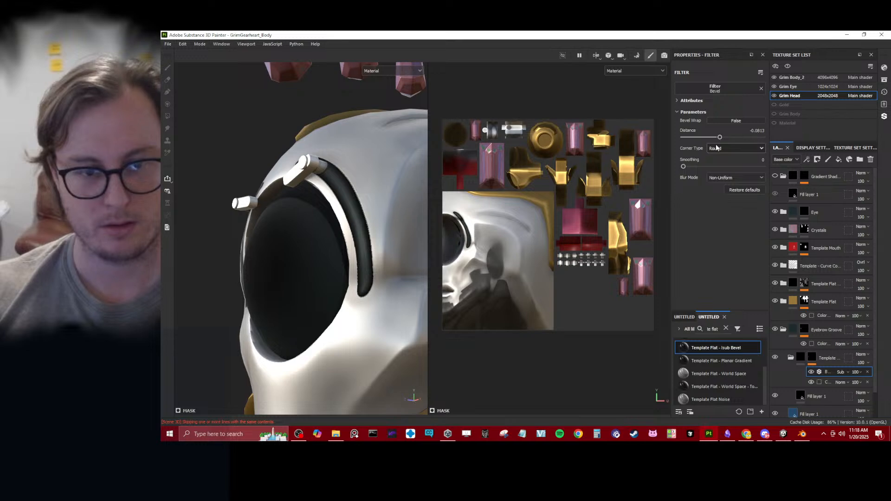
scroll(333, 217, "down", 5)
left_click_drag(332, 217, 396, 225, "alt")
scroll(396, 224, "up", 5)
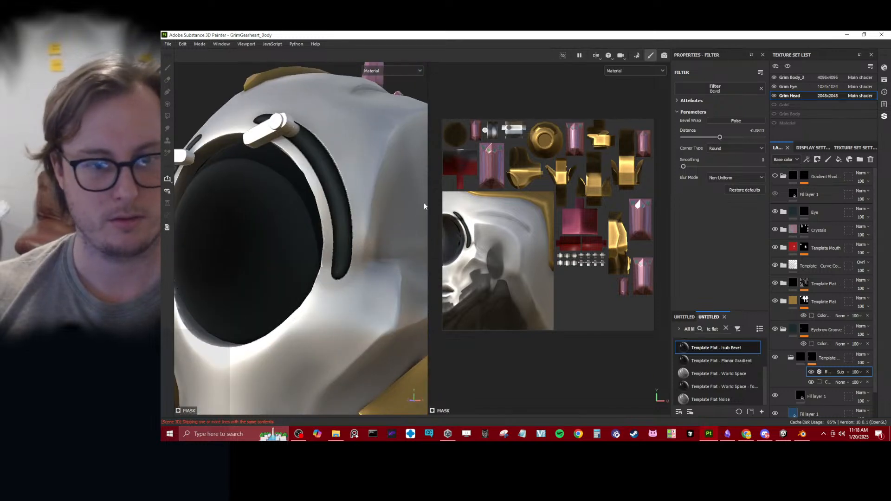
left_click_drag(683, 167, 690, 167)
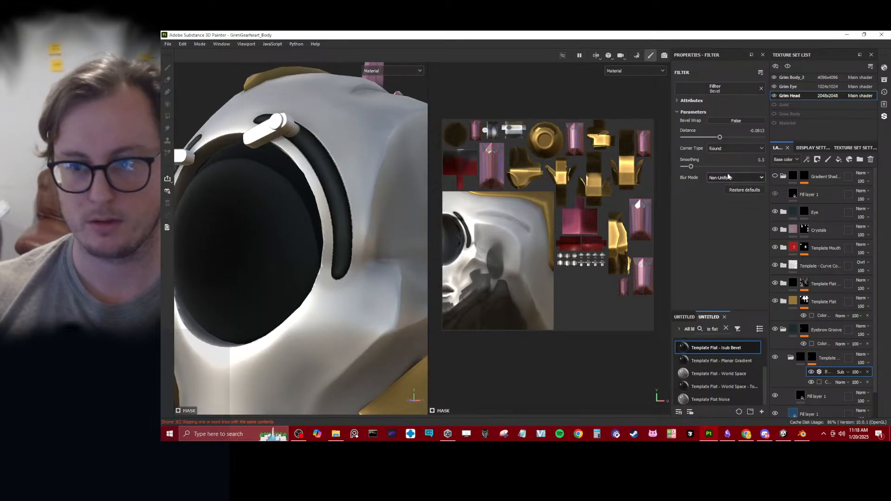
left_click_drag(720, 138, 721, 138)
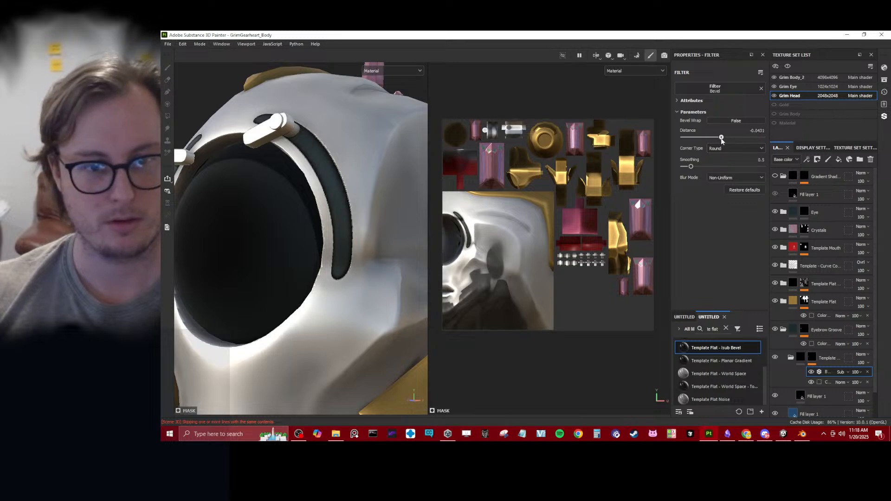
scroll(304, 204, "down", 5)
left_click_drag(304, 204, 274, 236, "alt")
scroll(320, 209, "down", 3)
scroll(342, 227, "down", 3)
scroll(337, 195, "up", 4)
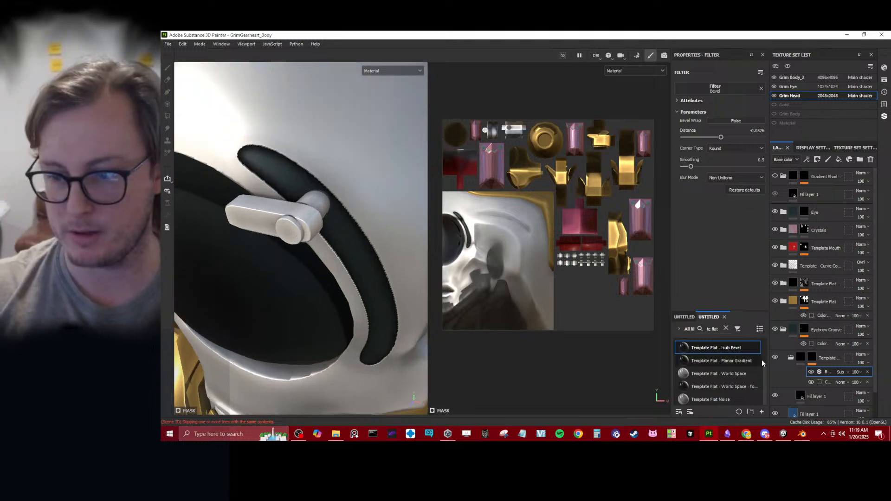
left_click(827, 341)
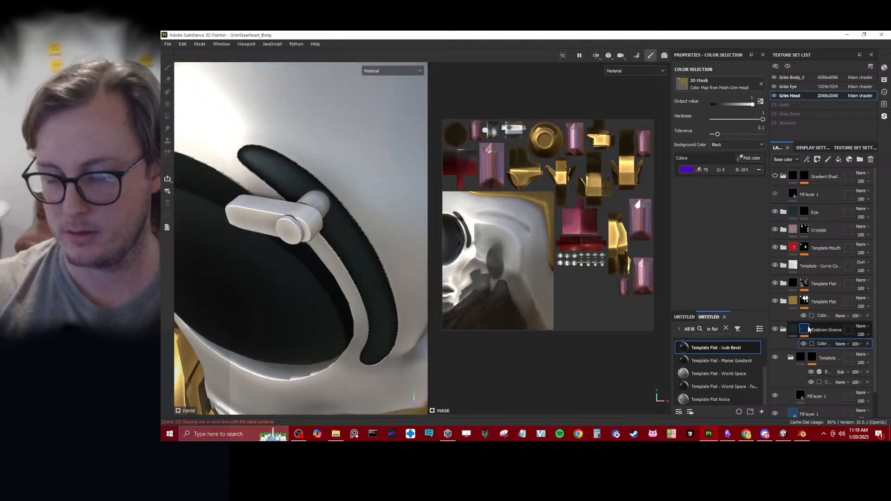
right_click(807, 327)
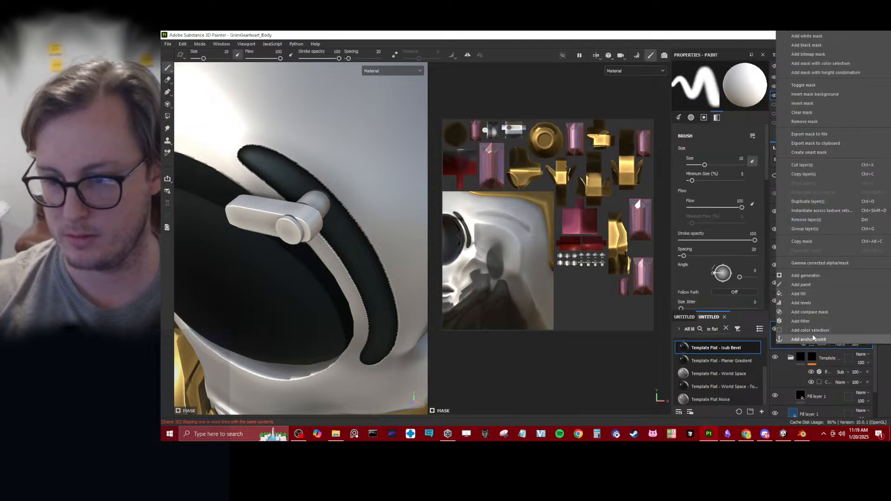
left_click(812, 331)
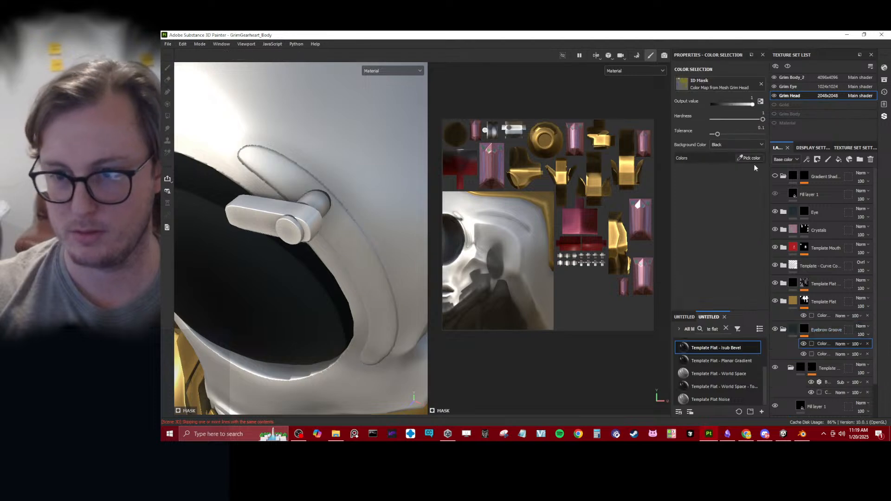
key("ctrl+z")
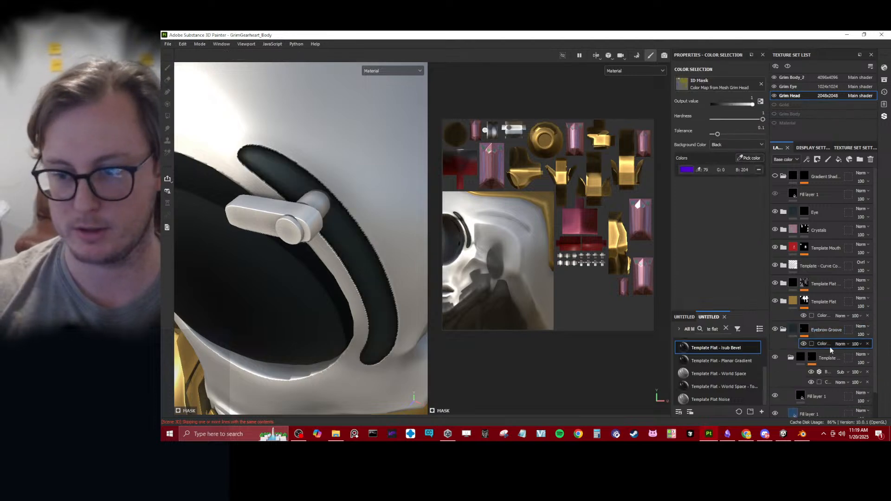
Add a paint effect to the Eyebrow Groove mask and fill the eyebrow peg's UV island in white with Polygon Fill.
right_click(806, 328)
left_click(802, 285)
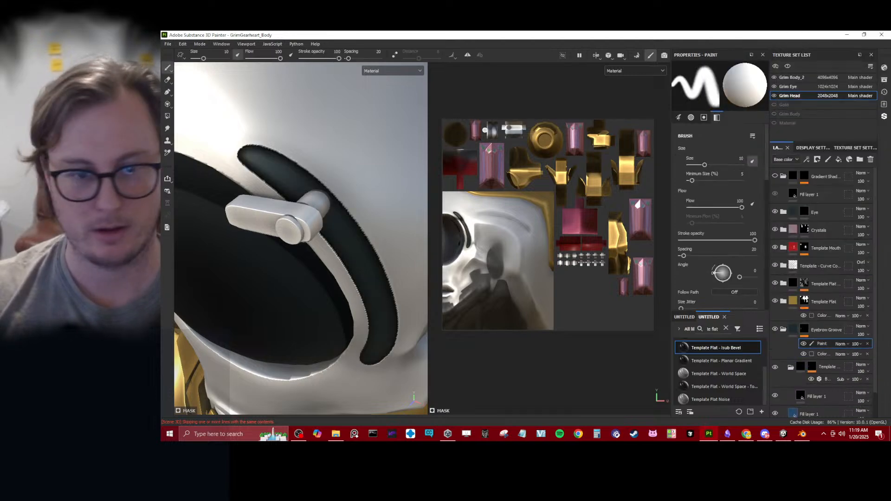
left_click(168, 104)
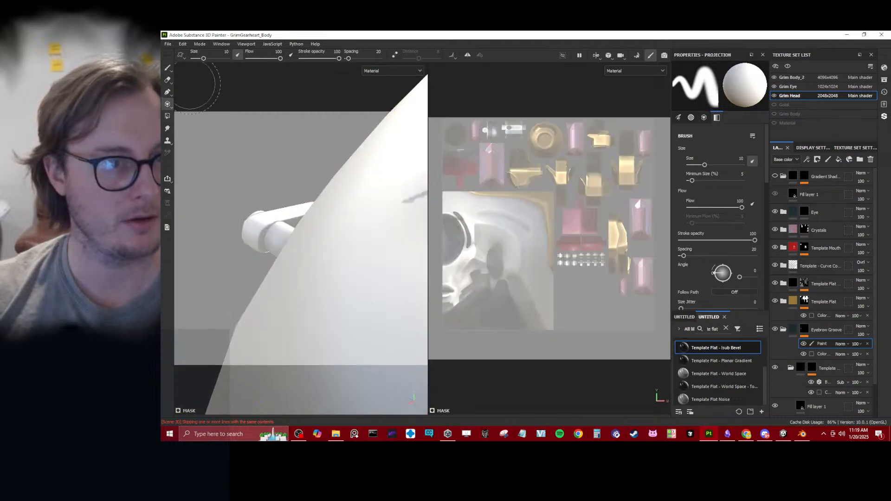
left_click(167, 118)
left_click_drag(252, 209, 363, 241)
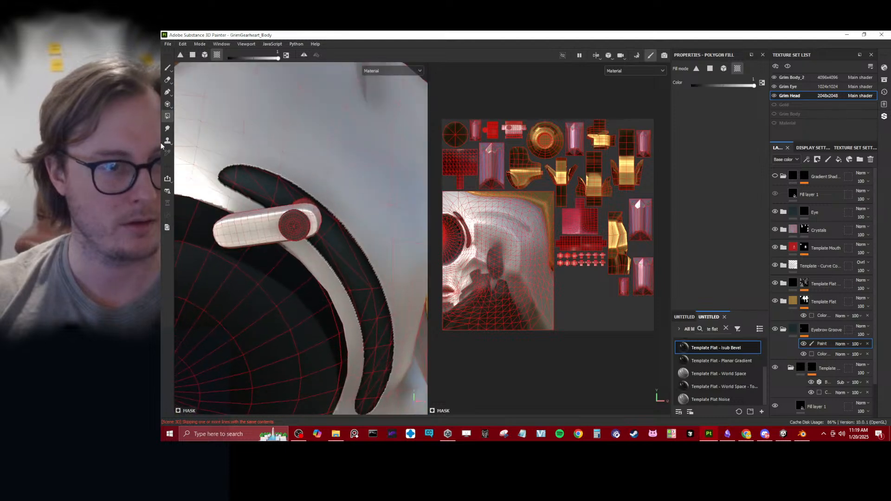
left_click(167, 68)
Examine the textured eyebrow grooves and pegs on the head up close and from a distance.
mouse_move(320, 200)
left_mouse_down("alt")
mouse_move(228, 198)
mouse_move(274, 197)
mouse_move(336, 179)
mouse_move(355, 197)
left_mouse_up("alt")
scroll(251, 179, "down", 5)
scroll(318, 199, "down", 3)
middle_click_drag(355, 197, 368, 177, "alt")
scroll(372, 183, "down", 4)
mouse_move(372, 183)
left_mouse_down("alt")
mouse_move(323, 190)
mouse_move(347, 195)
mouse_move(317, 189)
mouse_move(501, 225)
mouse_move(338, 215)
mouse_move(243, 223)
mouse_move(288, 228)
left_mouse_up("alt")
scroll(320, 191, "up", 3)
scroll(315, 194, "down", 4)
scroll(325, 193, "down", 4)
scroll(293, 223, "up", 5)
middle_click_drag(332, 179, 316, 223, "alt")
scroll(336, 214, "up", 3)
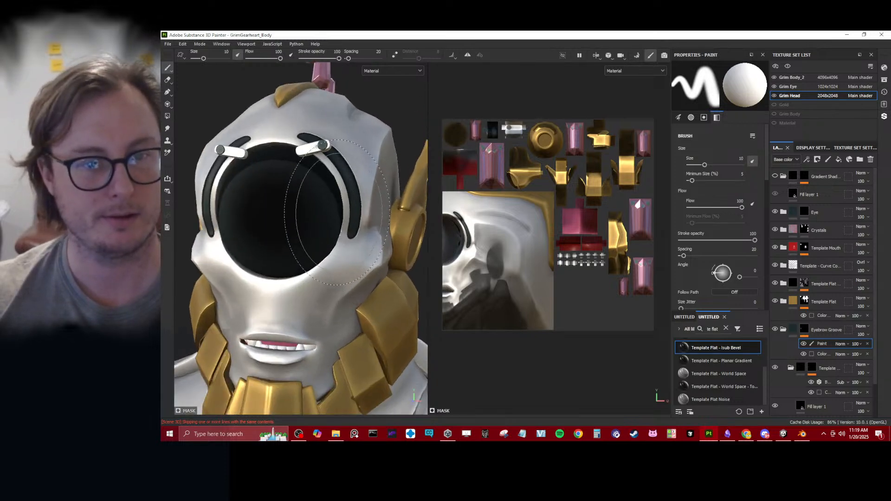
scroll(337, 214, "up", 3)
scroll(346, 202, "down", 8)
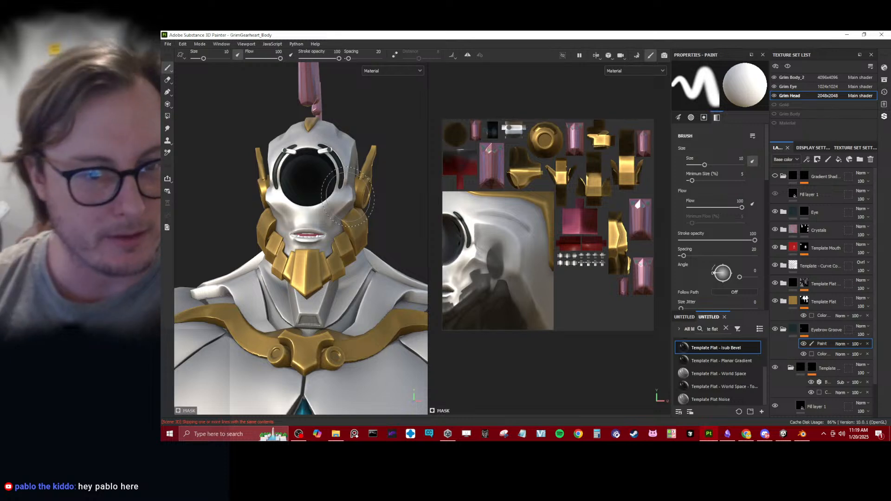
left_click_drag(347, 196, 307, 244, "alt")
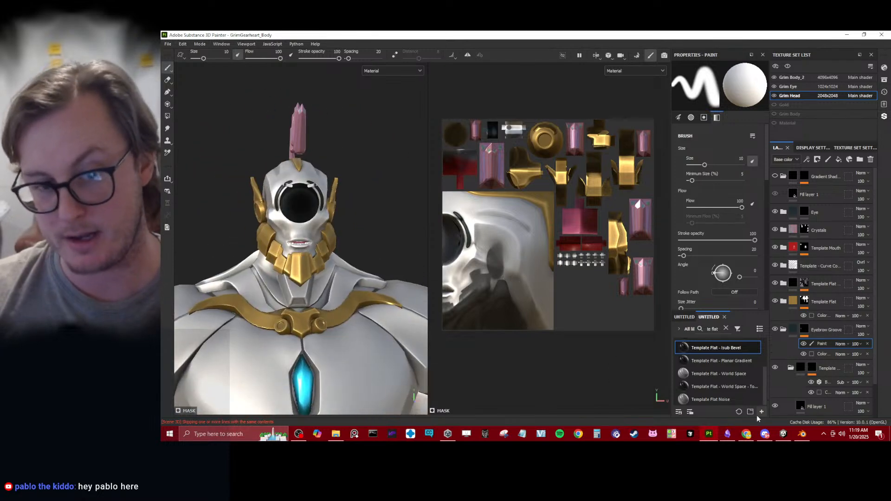
Switch to Blender and select the eyebrow bars above the eye on the high-poly head.
mouse_move(784, 433)
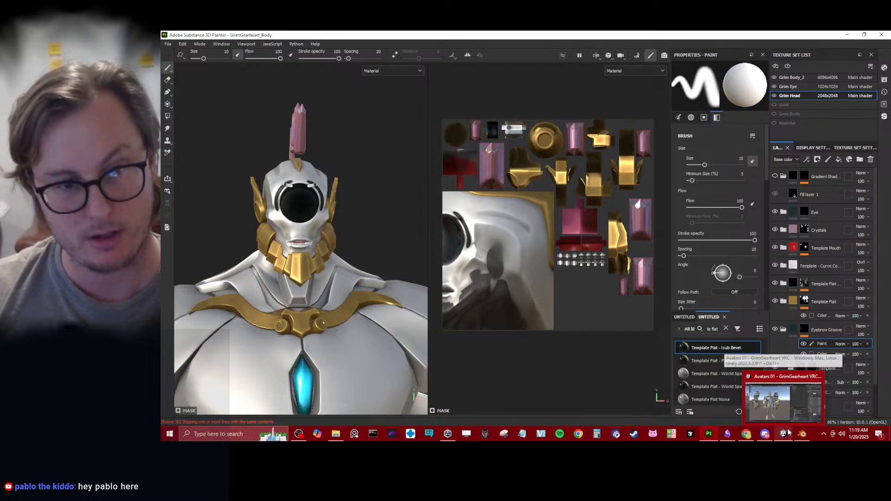
left_click(798, 436)
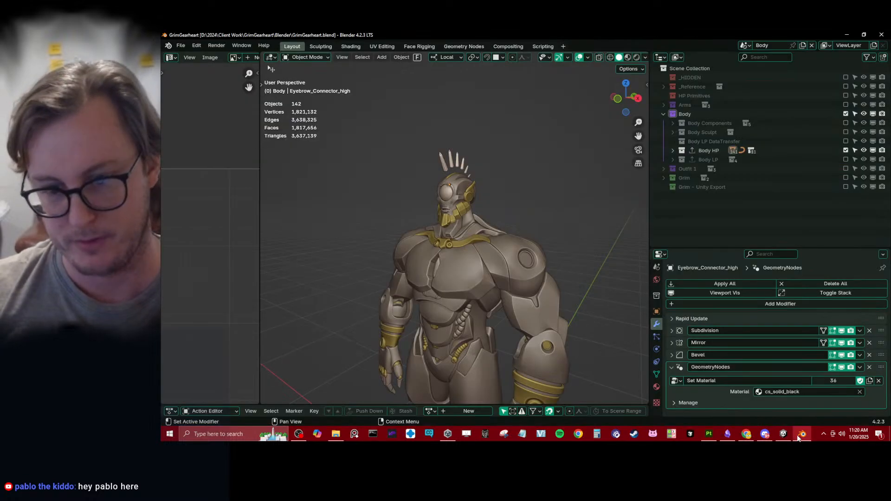
scroll(486, 204, "up", 3)
middle_click_drag(486, 204, 453, 242)
scroll(459, 239, "up", 4)
scroll(445, 203, "up", 2)
left_click(459, 240)
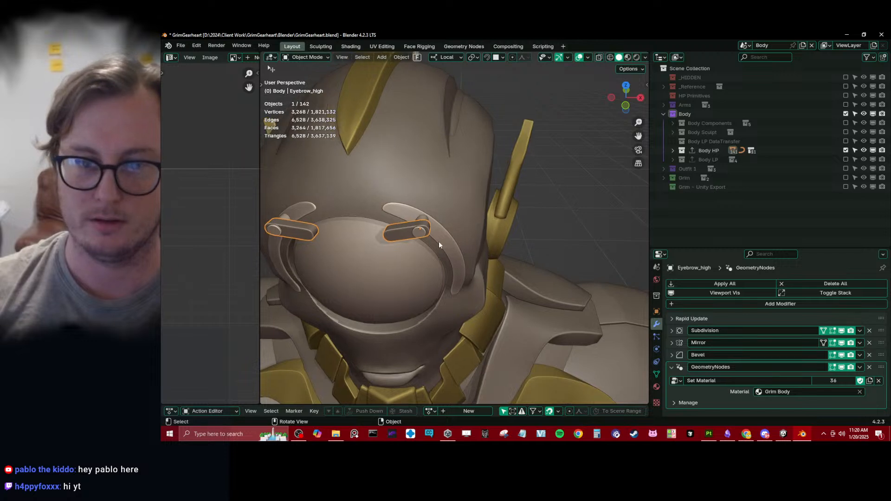
Add a vertex group named cc_Eyebrow.l to the high-poly eyebrow mesh.
left_click(657, 375)
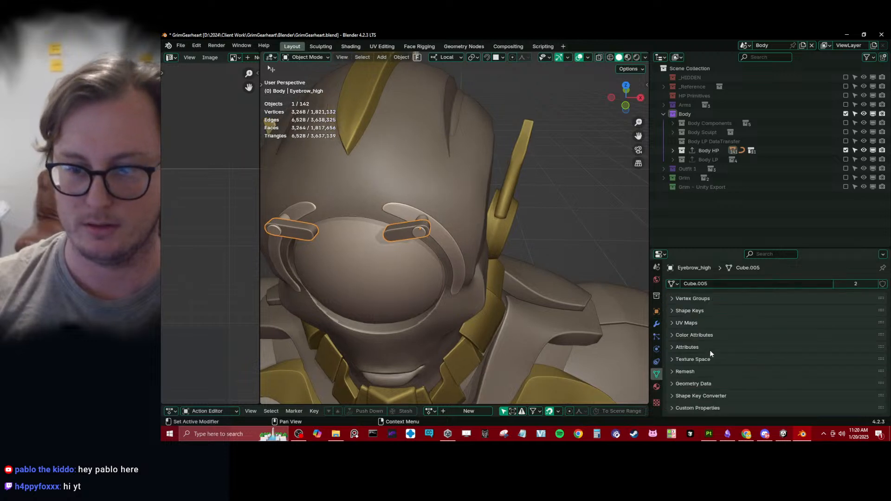
left_click(679, 300)
middle_click_drag(626, 319, 572, 300)
left_click(879, 312)
double_click(687, 314)
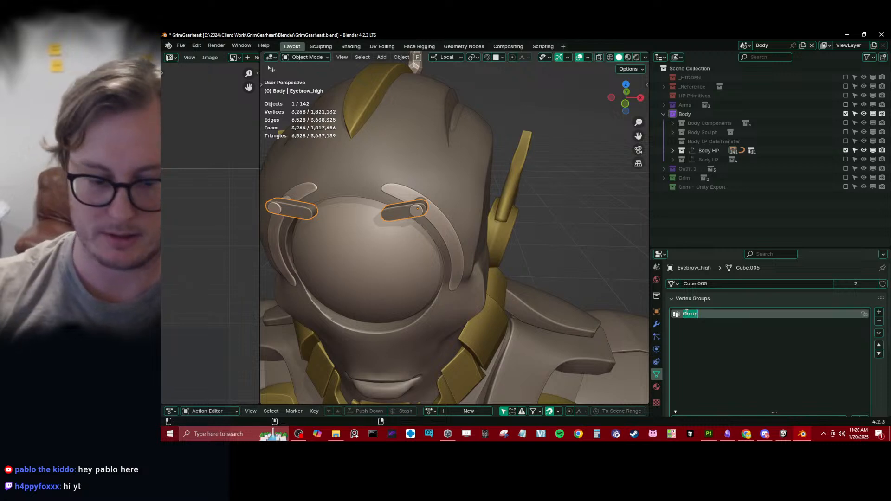
type("ex")
key("BackSpace")
type("Ey")
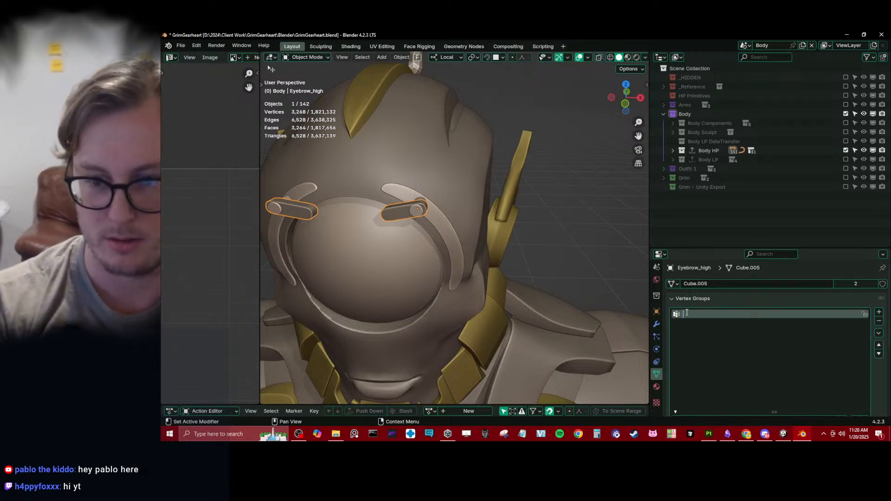
type("Eyeb")
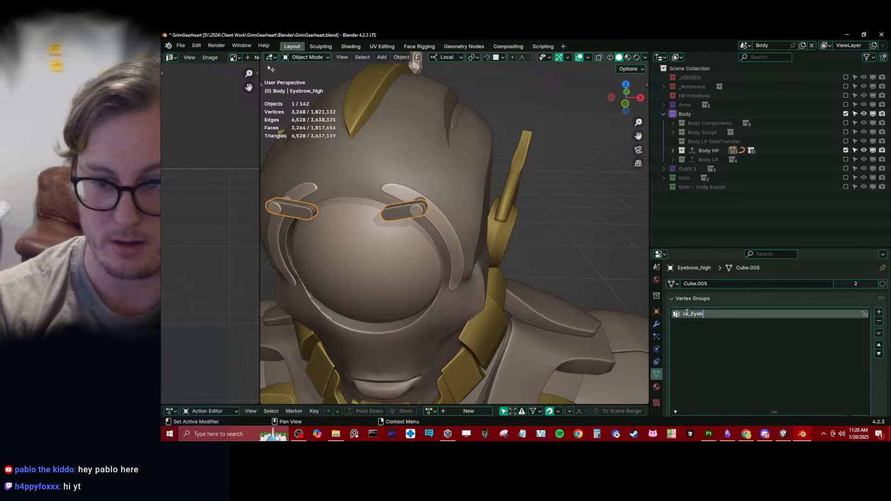
type("row_")
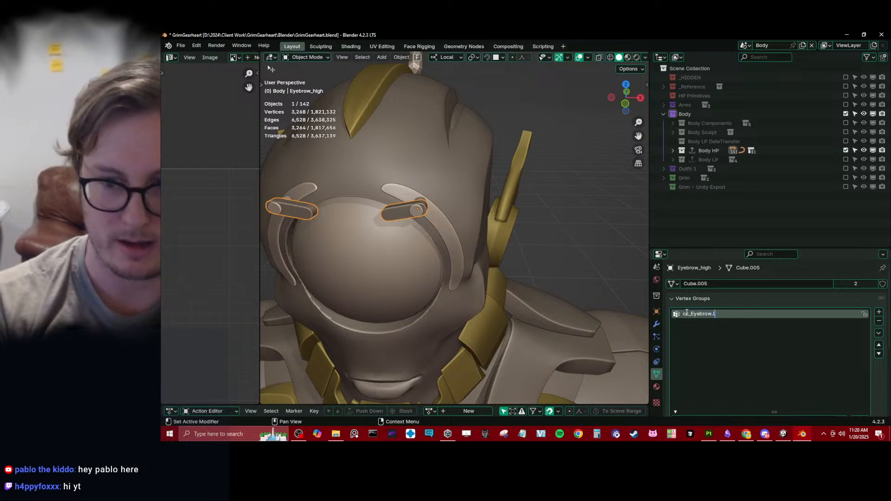
key("Tab")
scroll(551, 314, "down", 5)
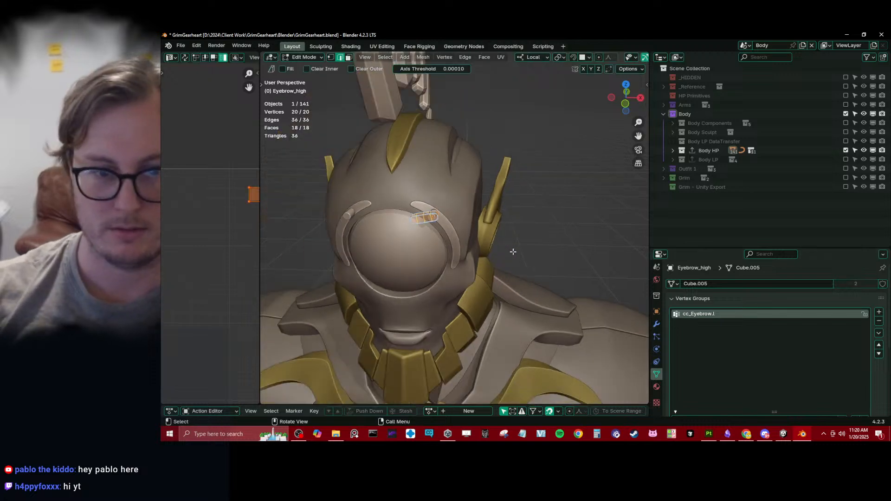
scroll(711, 361, "down", 3)
key("Tab")
scroll(444, 244, "up", 3)
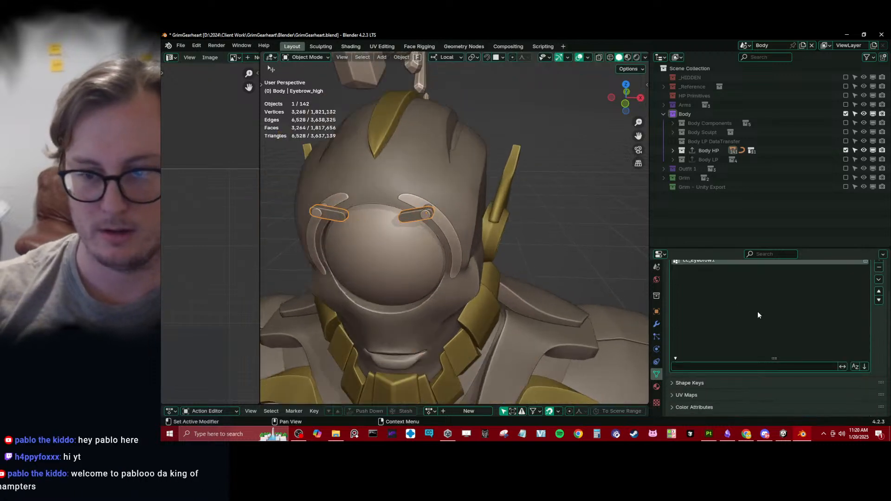
scroll(757, 311, "up", 5)
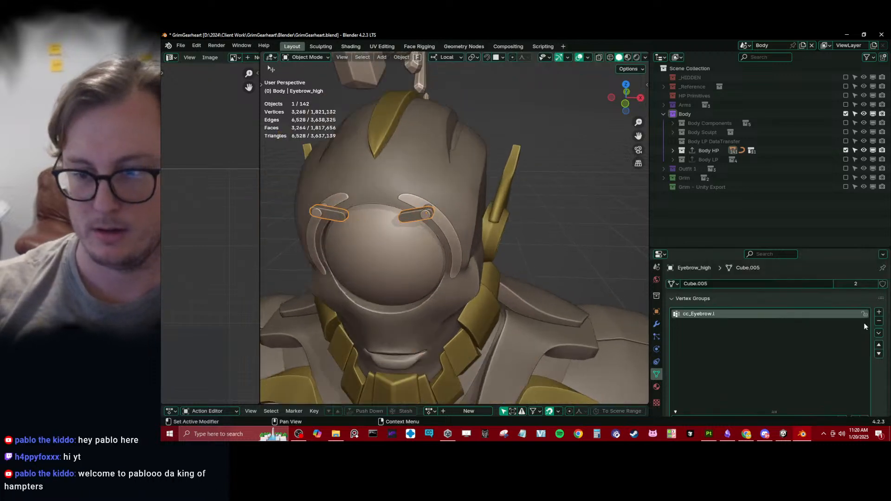
Add a second vertex group named cc_Eyebrow.r to the eyebrow mesh, reusing the first group's name, and save the file.
double_click(732, 315)
key("ctrl+c")
left_click(743, 341)
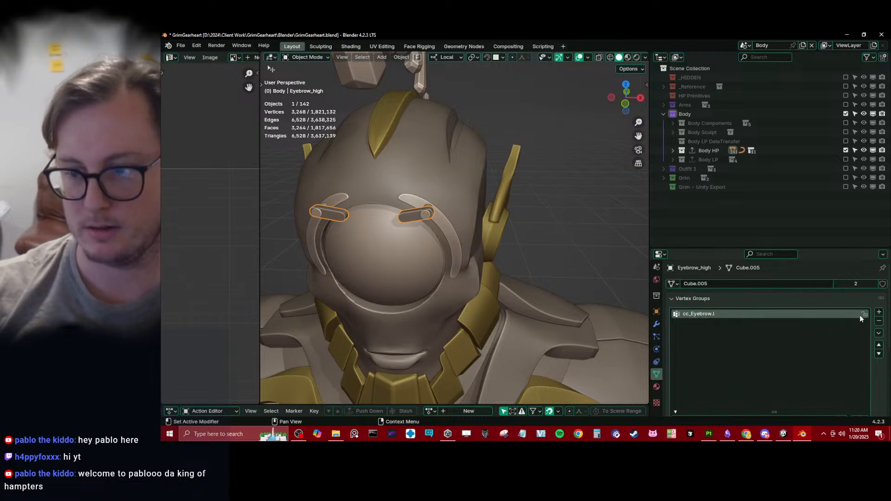
left_click(879, 312)
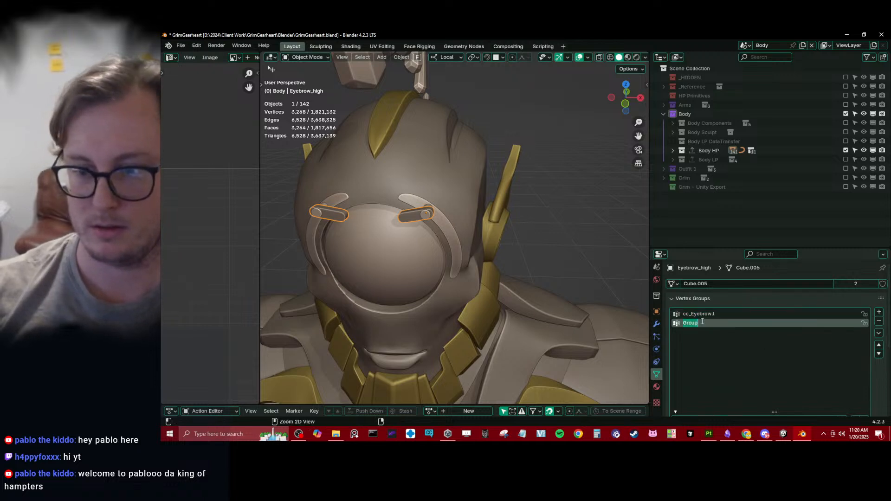
key("ctrl+v")
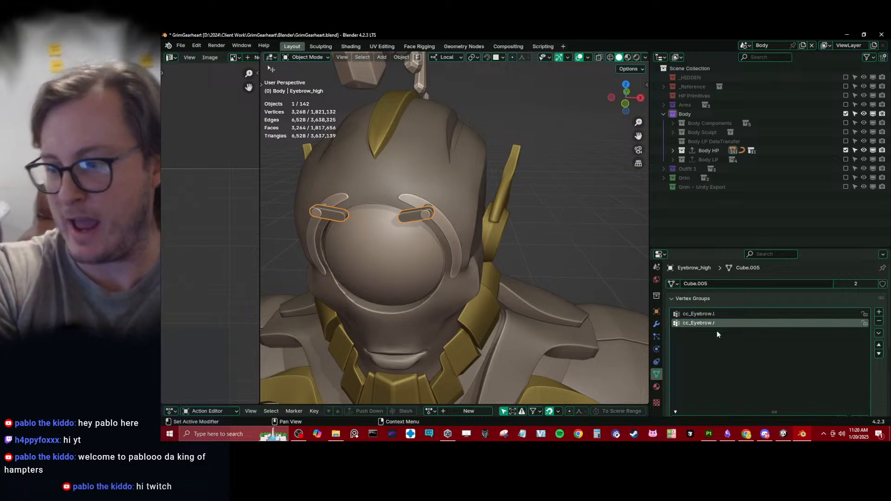
middle_click_drag(424, 347, 407, 189)
key("ctrl+s")
scroll(513, 253, "up", 3)
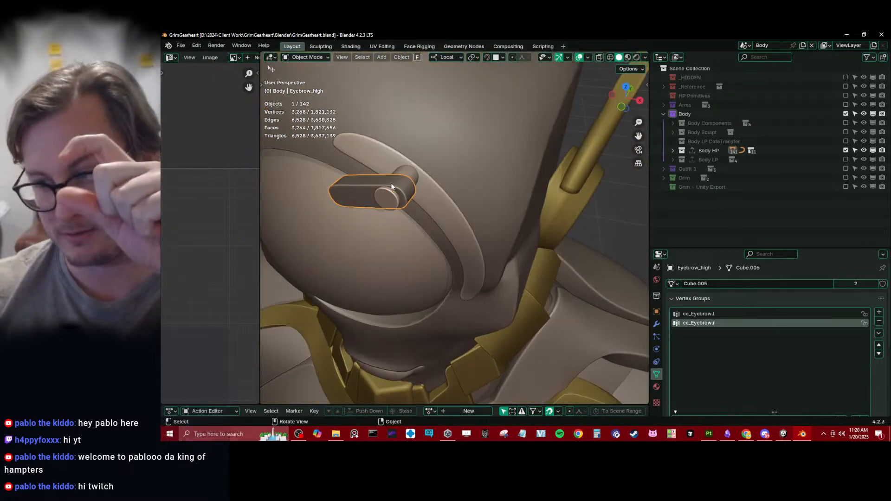
Add two vertex groups named cc_Eyebrow.l and cc_Eyebrow.r to the Eyebrow_Connector_high mesh.
middle_click_drag(474, 190, 500, 195)
scroll(447, 225, "down", 5)
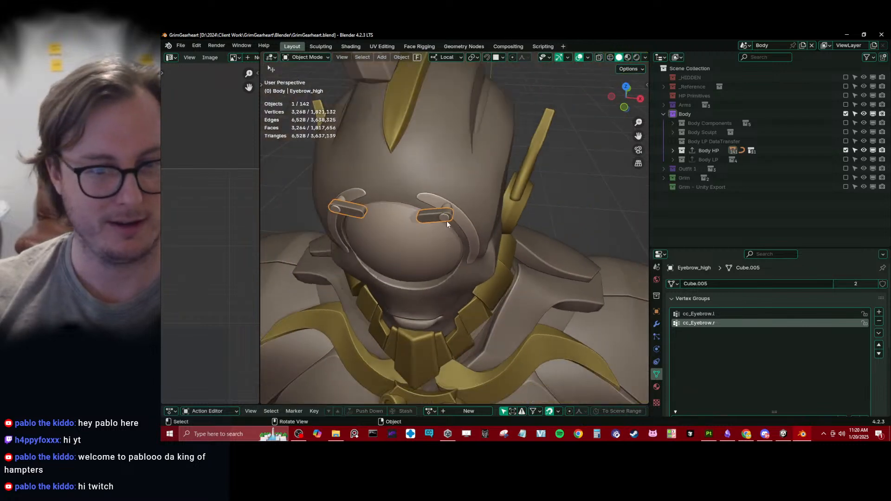
middle_click_drag(446, 225, 455, 221)
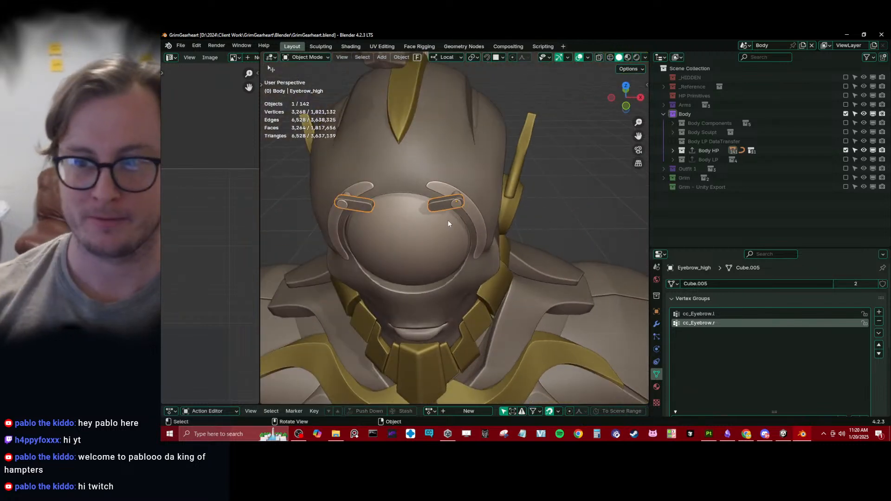
scroll(483, 209, "up", 4)
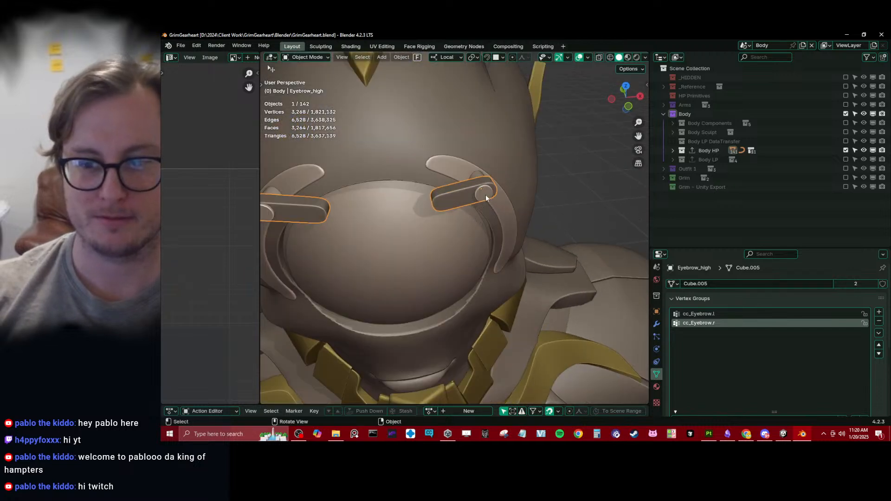
left_click(481, 200)
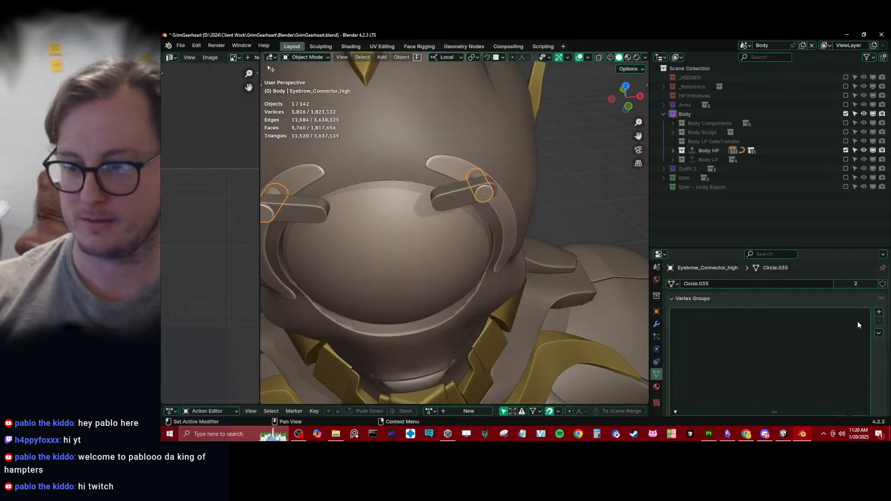
left_click(879, 313)
left_click(879, 313)
double_click(701, 315)
type("cc_Eyebrow.l")
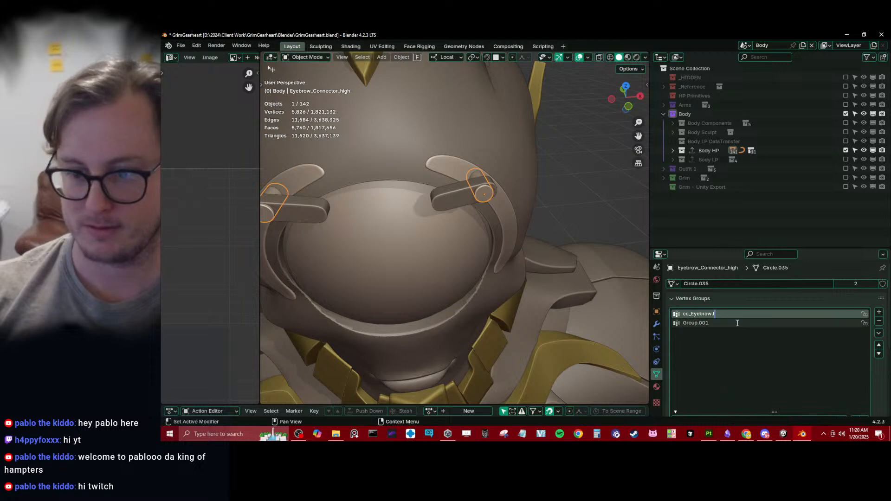
double_click(722, 324)
key("ctrl+v")
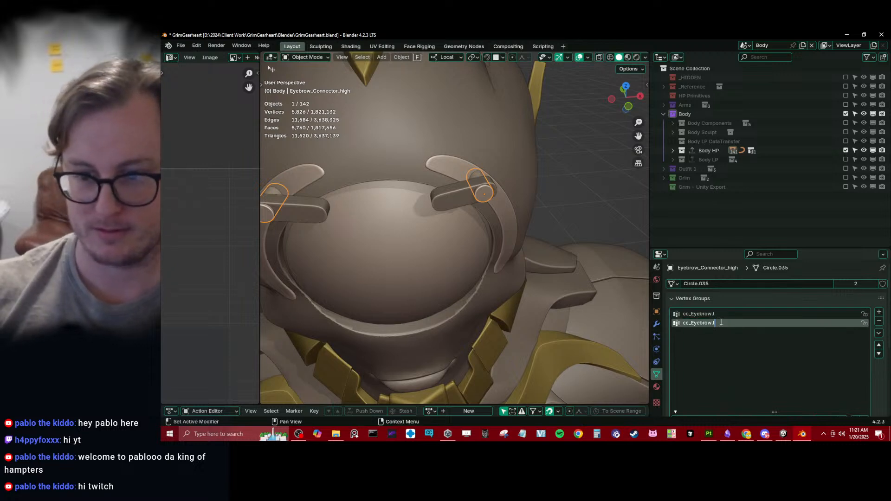
Assign all of the eyebrow connector's geometry to its cc_Eyebrow.l vertex group.
left_click(702, 313)
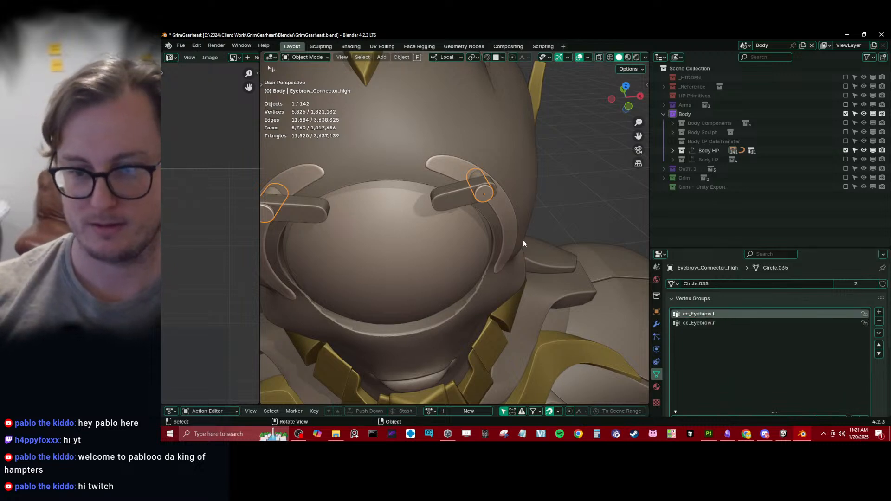
key("Tab")
scroll(709, 366, "down", 4)
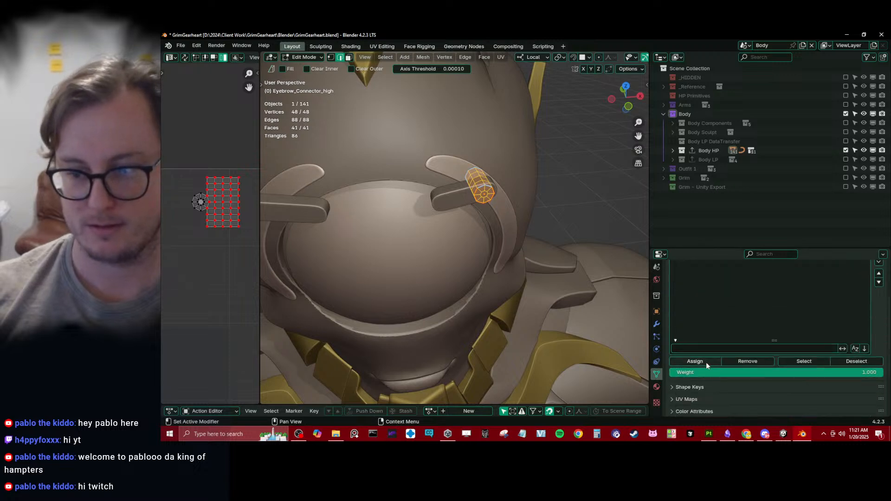
key("Tab")
Assign all of the Eyebrow_high geometry to its cc_Eyebrow.l vertex group and save the file.
left_click(459, 202)
key("Tab")
scroll(753, 305, "up", 3)
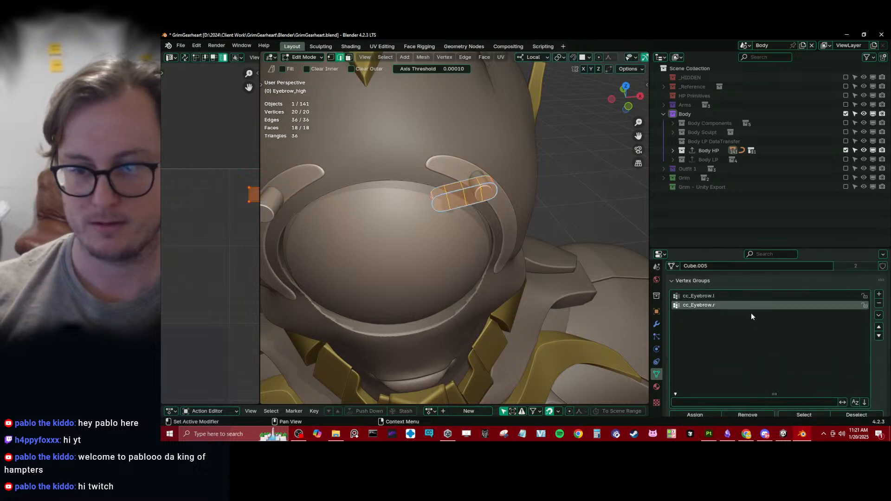
scroll(756, 346, "down", 2)
left_click(706, 379)
key("Tab")
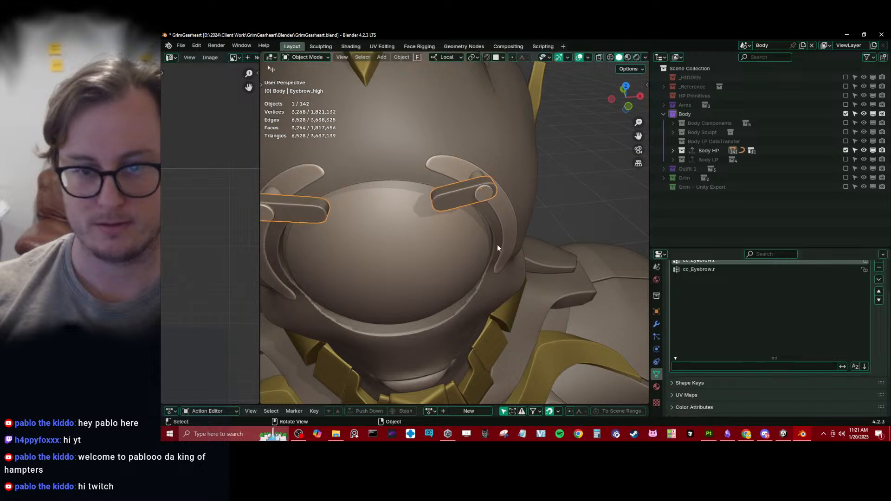
scroll(469, 246, "down", 5)
middle_click_drag(464, 247, 450, 205)
key("ctrl+s")
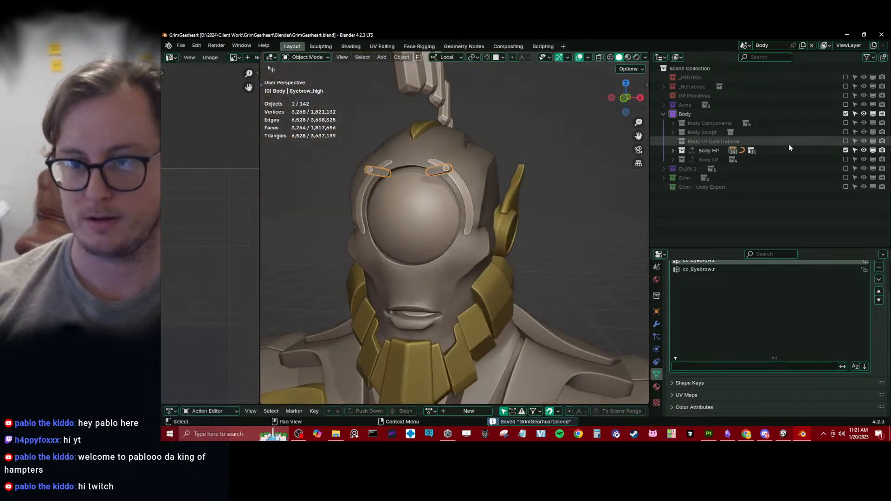
Exclude the Body HP collection, include Body LP, then exclude the parent Body collection and save the file.
left_click(845, 151)
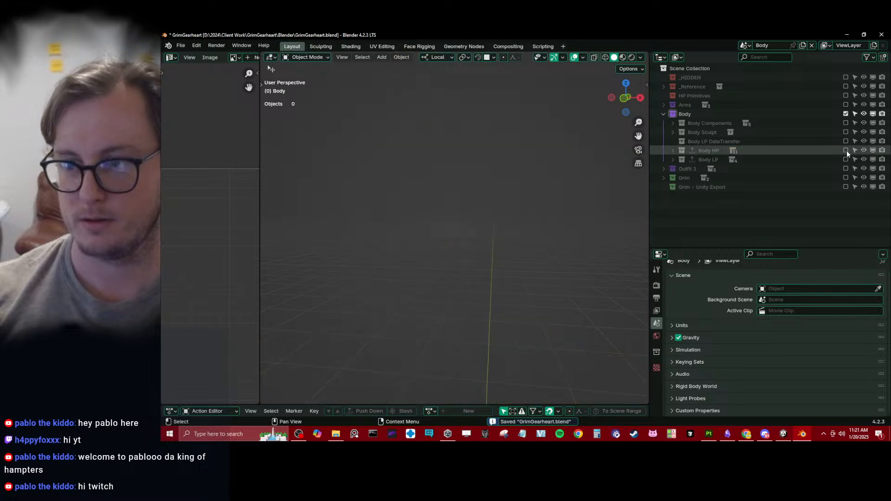
left_click(845, 159)
left_click(662, 114)
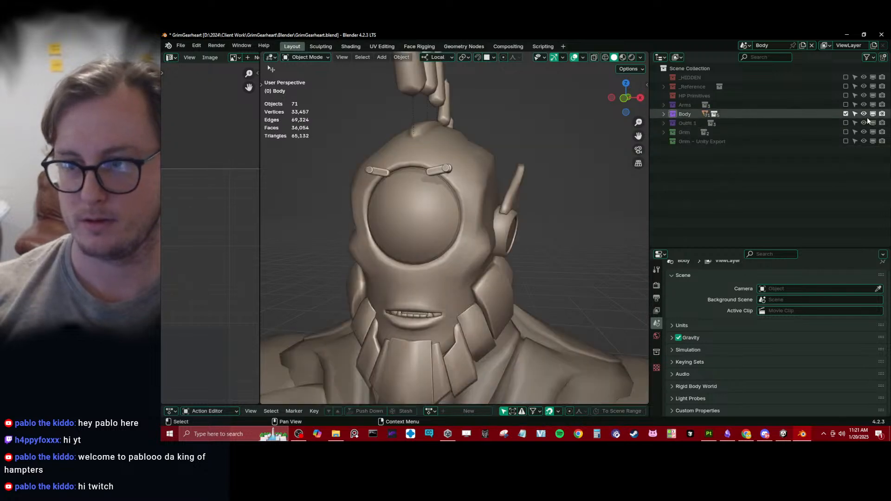
left_click(846, 113)
key("ctrl+s")
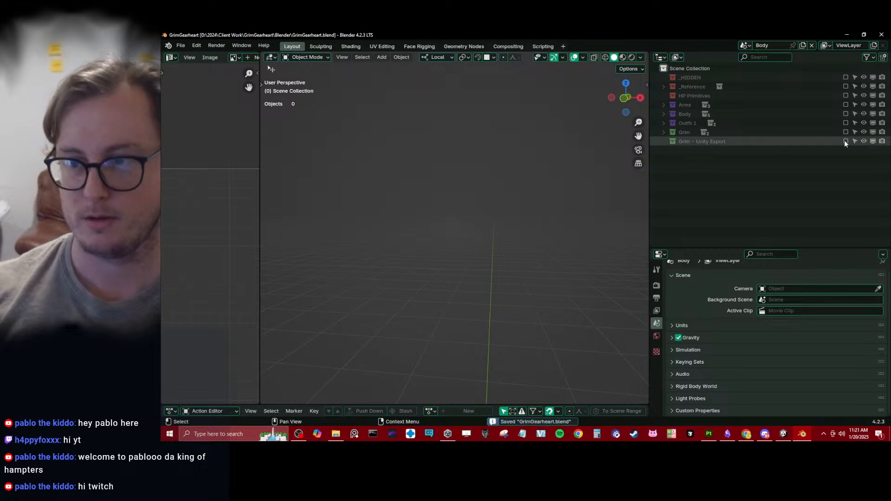
Include the Grim - Unity Export collection and update its Body mesh from Body LP with Rapid Update, saving the file beforehand.
left_click(846, 141)
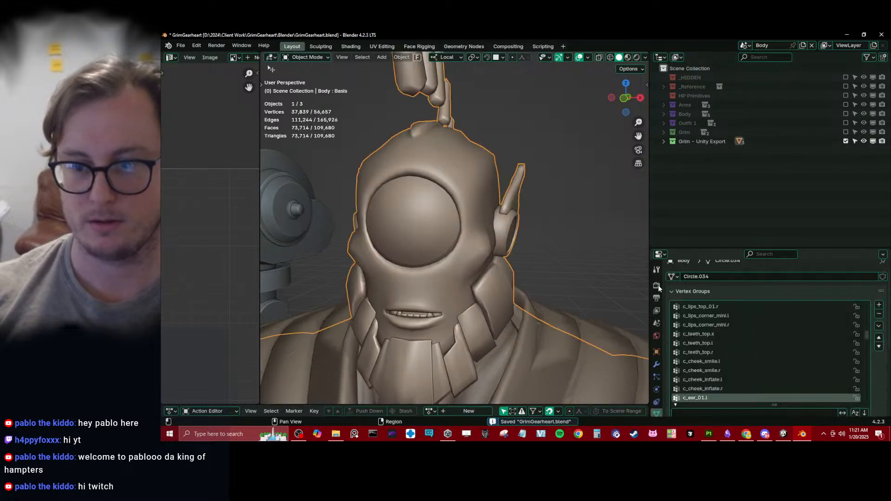
left_click(657, 364)
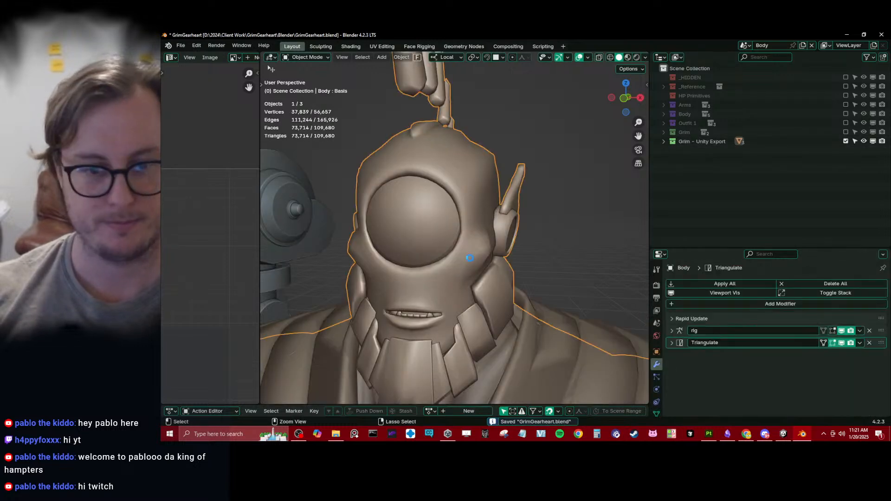
key("ctrl+s")
left_click(676, 319)
left_click(806, 390)
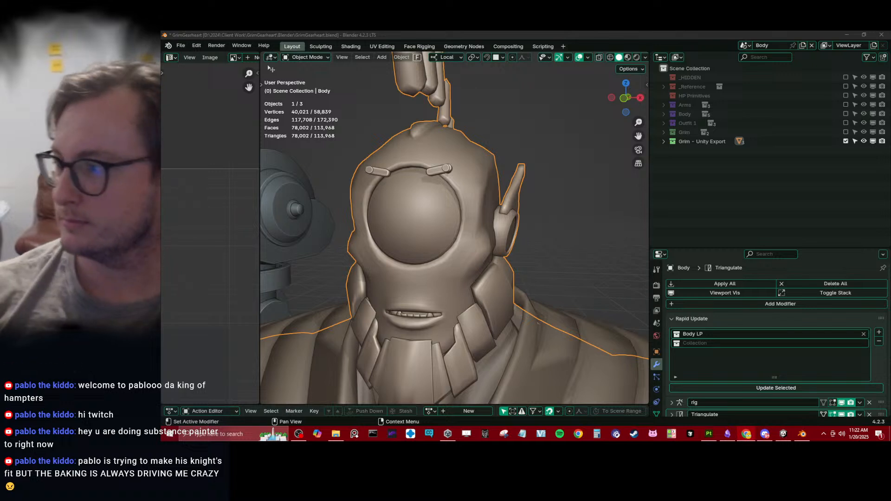
Bring up the browser and look over Adobe's Matching by Name help page for Substance 3D bakers.
left_click_drag(163, 46, 564, 32)
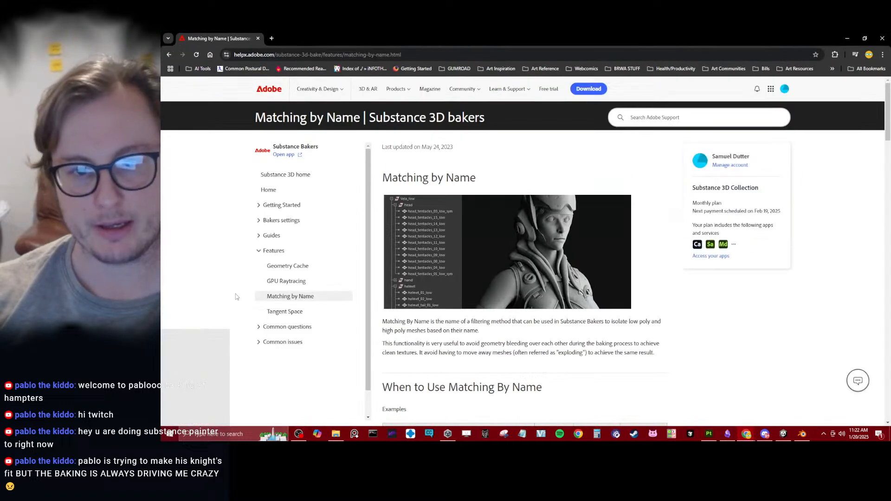
scroll(503, 312, "down", 5)
scroll(504, 311, "up", 5)
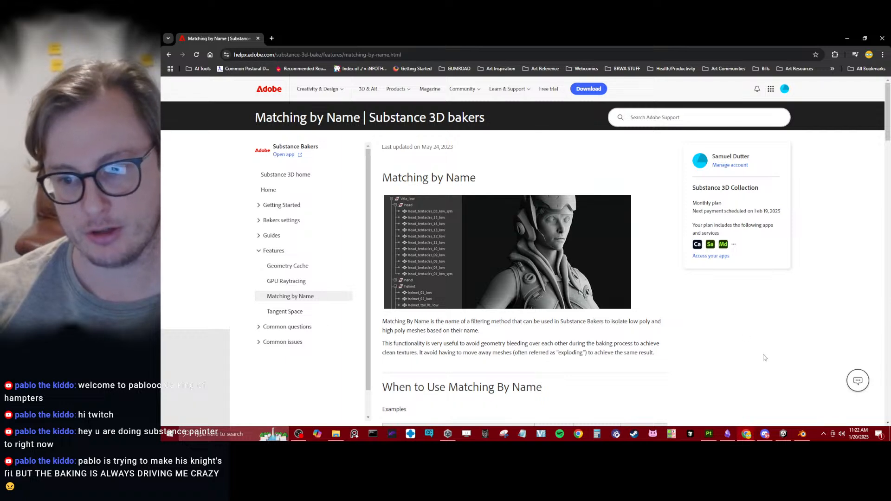
Switch to Substance 3D Painter and open the mesh map baking settings to view the Match options.
left_click(709, 433)
left_click(199, 44)
left_click(218, 58)
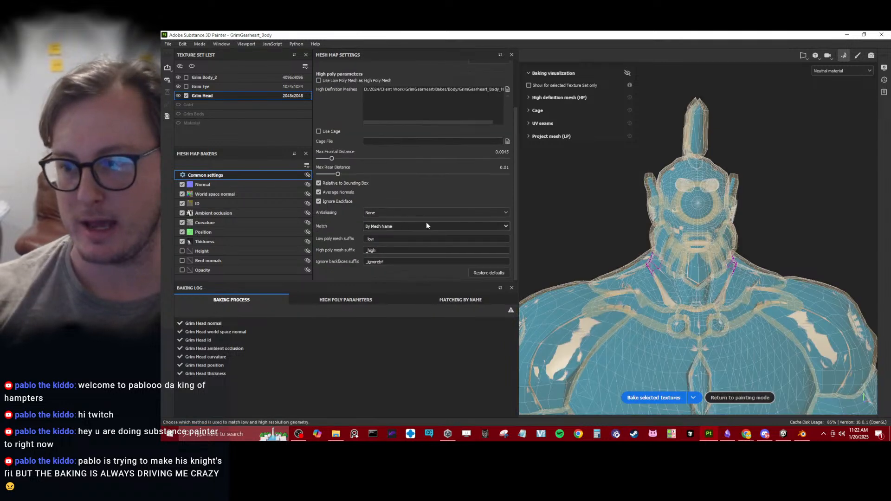
Read the help page's matching use cases and supported mesh suffixes in the browser, then close the page.
key("alt+Tab")
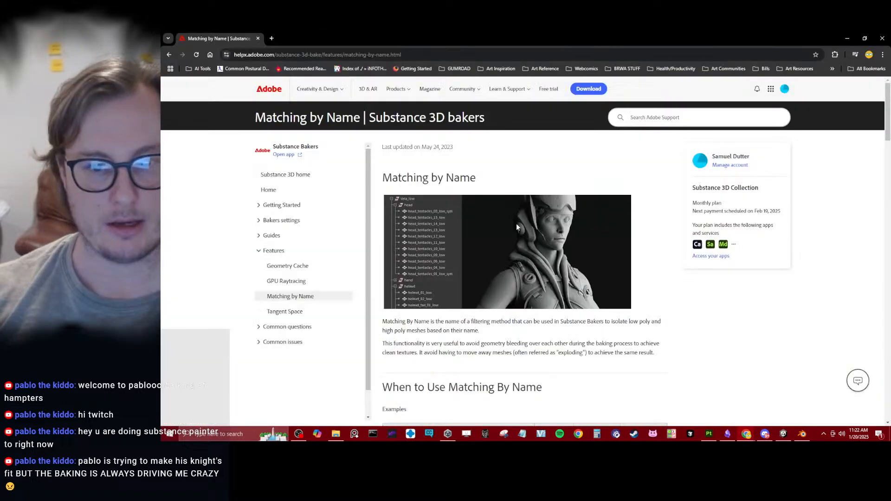
scroll(472, 227, "down", 6)
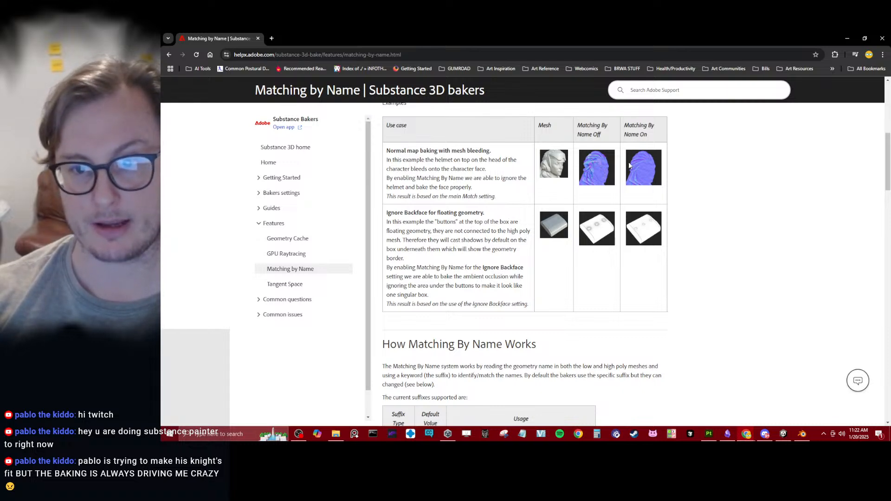
scroll(632, 171, "down", 3)
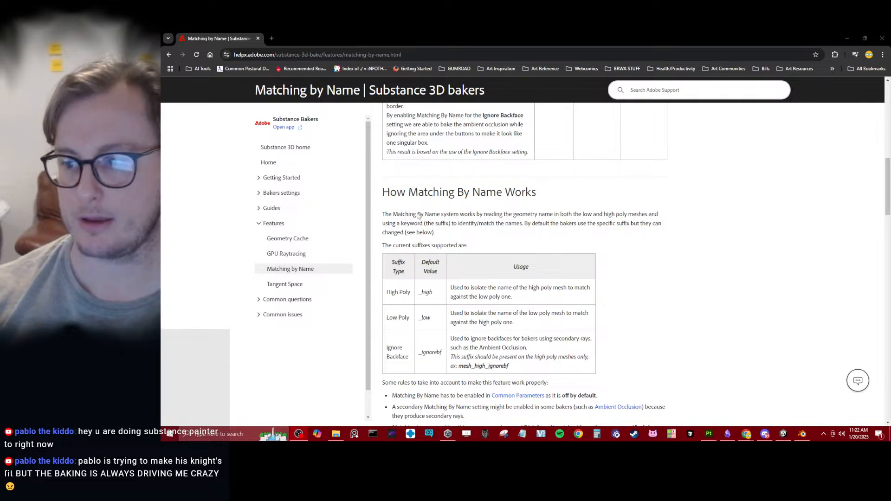
left_click(765, 149)
left_click(882, 38)
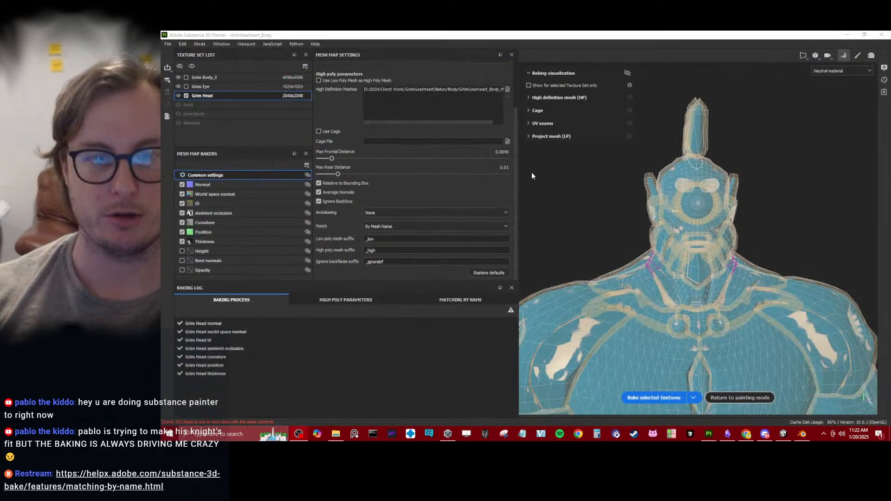
Return Substance 3D Painter to painting mode and examine the textured head and eyebrows up close.
right_click_drag(786, 213, 778, 234, "alt")
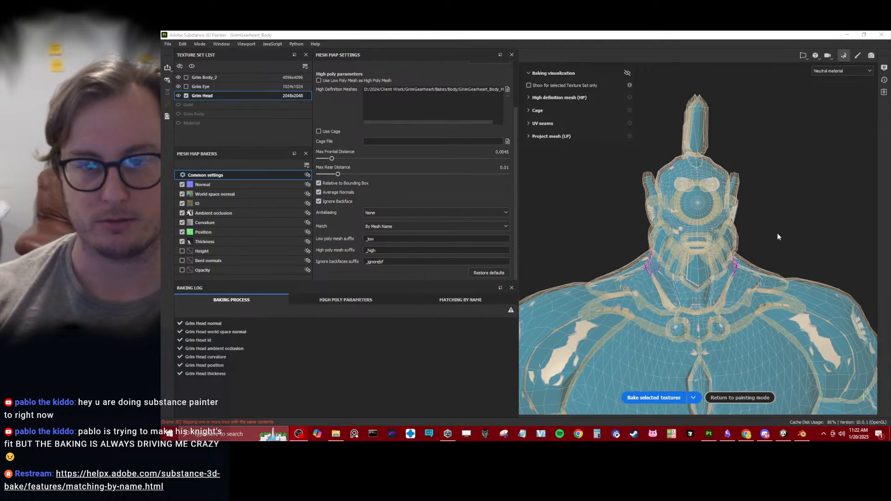
left_click_drag(778, 237, 728, 234, "alt")
left_click(740, 398)
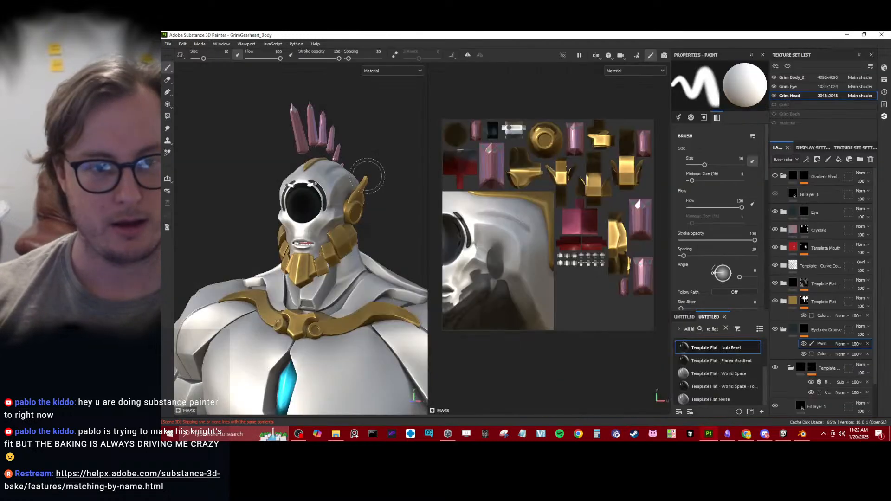
left_click_drag(313, 190, 355, 151, "alt")
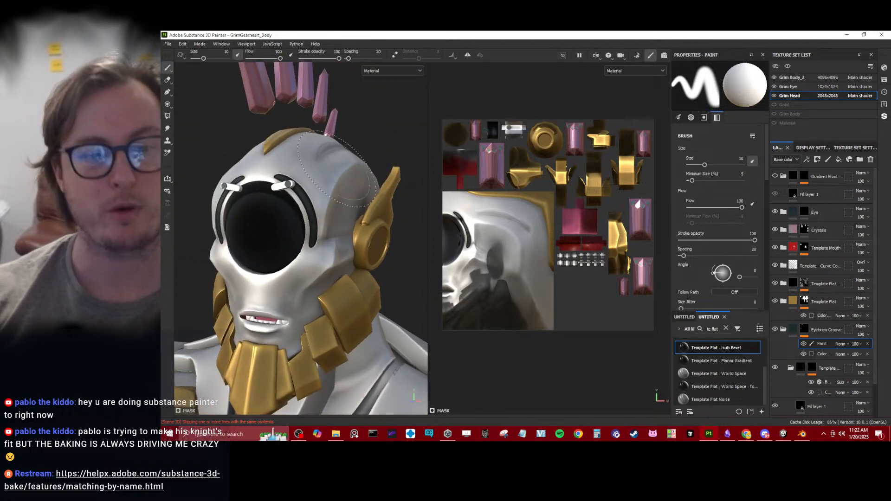
Switch to Blender, include the Grim collection, and open the Grim_rig armature in Edit Mode from the right side view.
left_click(803, 435)
mouse_move(468, 321)
middle_mouse_down()
mouse_move(494, 239)
mouse_move(403, 228)
mouse_move(430, 215)
mouse_move(425, 199)
mouse_move(455, 190)
middle_mouse_up()
left_click(846, 132)
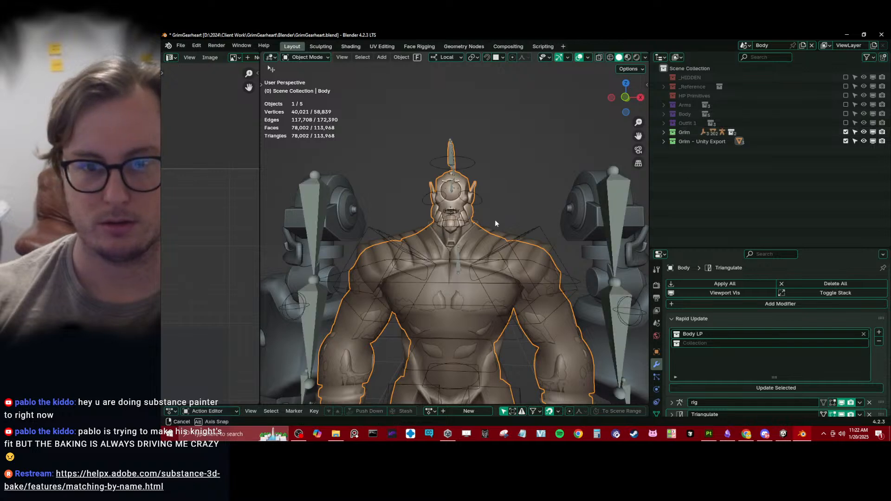
middle_click_drag(518, 216, 478, 152)
left_click(492, 119)
middle_click_drag(492, 119, 487, 210, "shift")
scroll(486, 210, "up", 5)
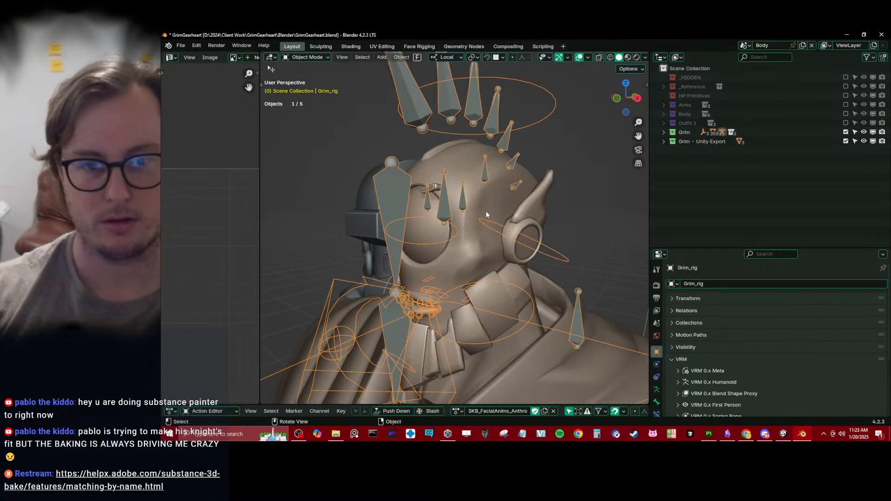
key("KP_3")
key("Tab")
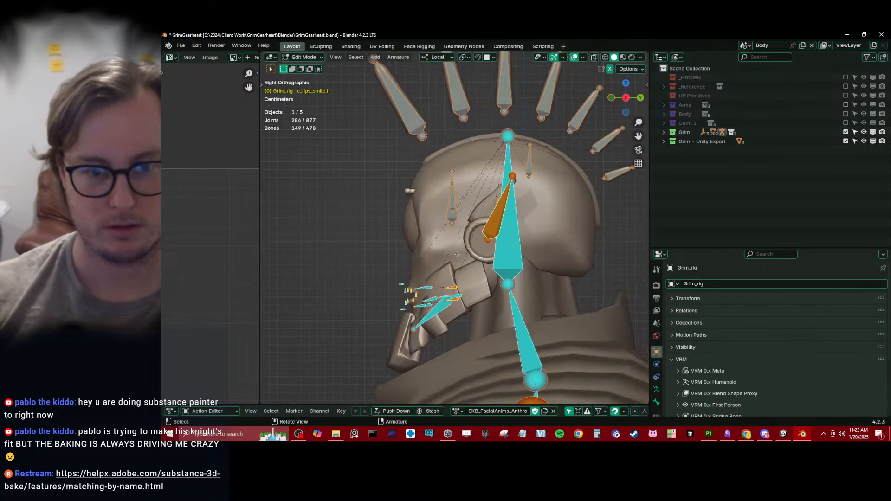
Make CustomHead the active bone collection and hide the Main and Arms bone collections.
scroll(423, 214, "down", 4)
middle_click_drag(423, 215, 542, 225)
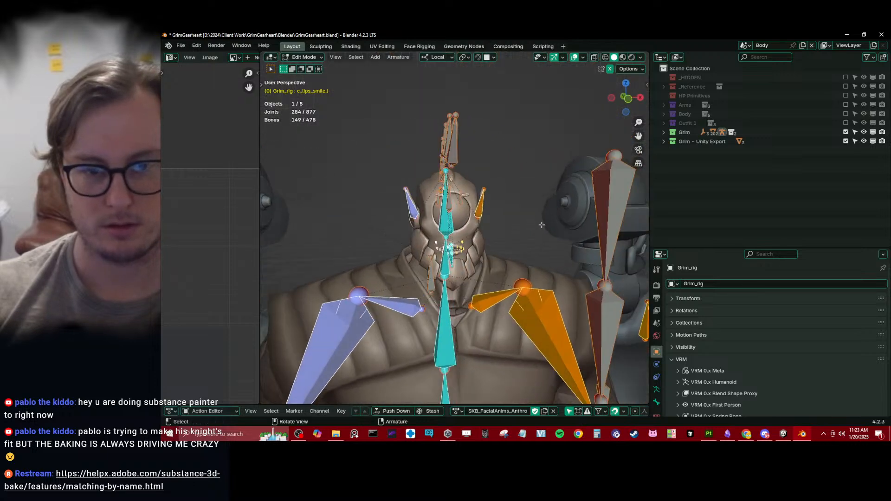
left_click(656, 401)
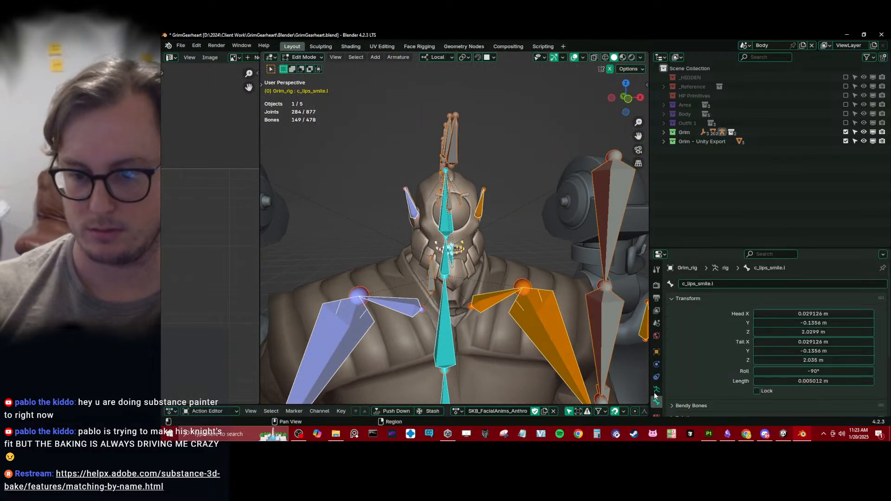
left_click(656, 390)
scroll(835, 320, "down", 2)
left_click(806, 335)
left_click(855, 306)
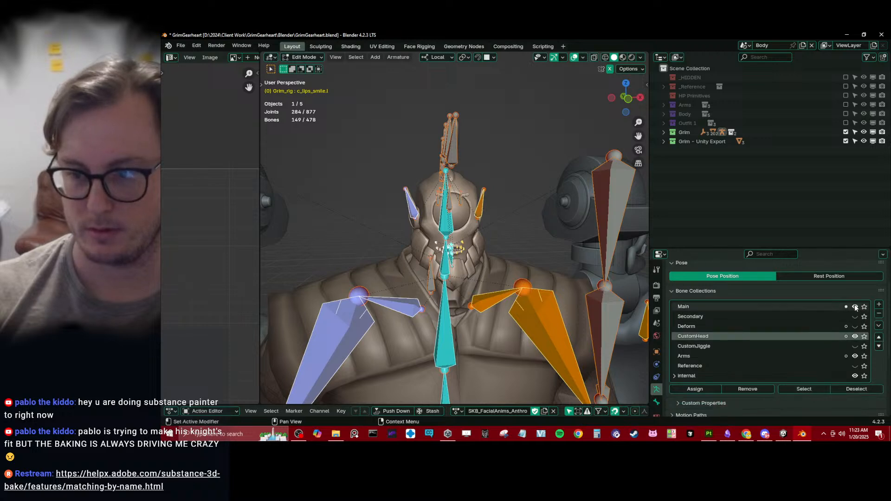
left_click(855, 356)
Add a new bone to the Grim_rig armature.
middle_click_drag(522, 236, 459, 238)
scroll(458, 239, "down", 4)
key("shift+a")
scroll(458, 239, "down", 5)
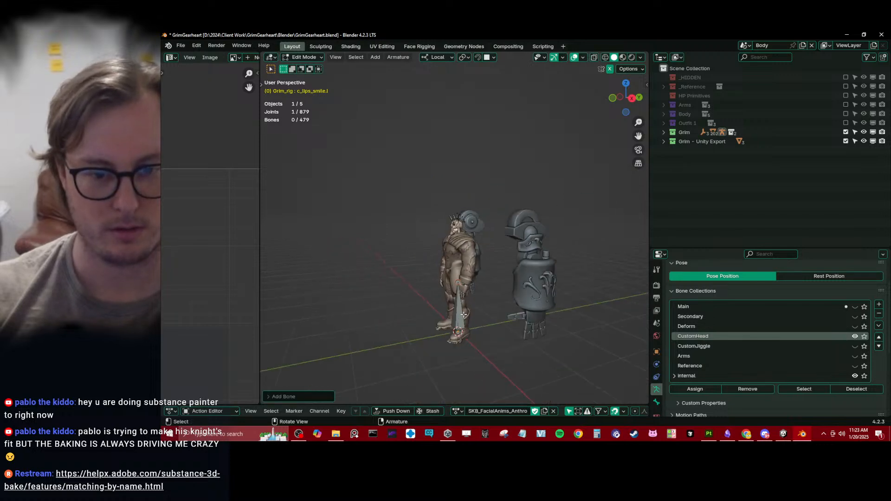
Move the new bone from the character's feet up to the head area in the right side view.
left_click(462, 314)
key("KP_3")
scroll(450, 229, "up", 4)
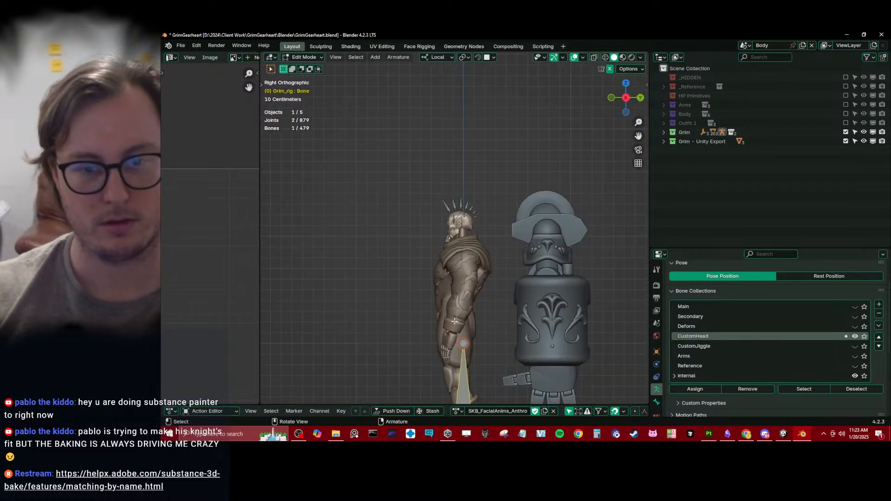
key("g")
left_click(431, 201)
scroll(447, 228, "up", 7)
key("g")
left_click(453, 123)
Rotate the new bone to lie horizontally with its tail pointing forward, and scale it down close to the head's size.
key("r")
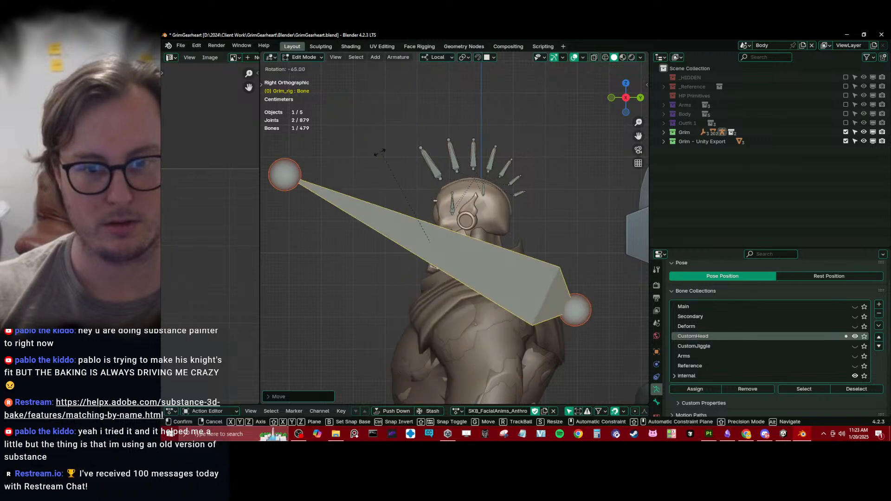
left_click(367, 194)
key("s")
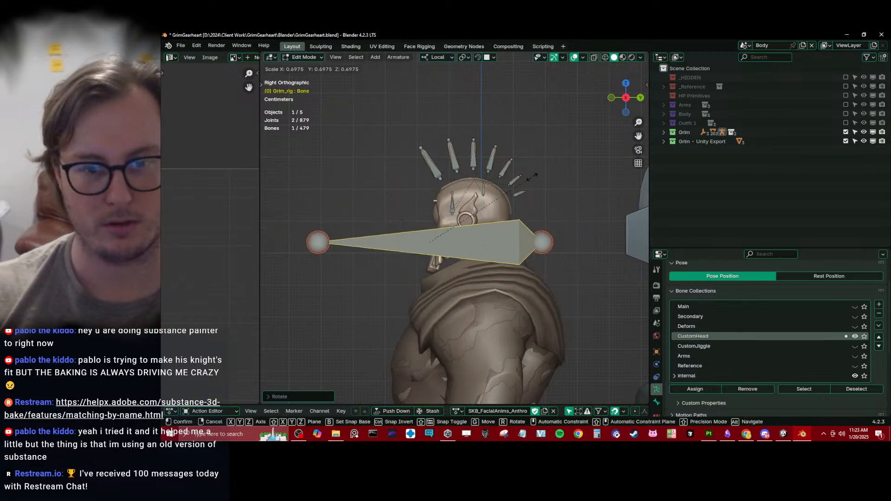
left_click(467, 219)
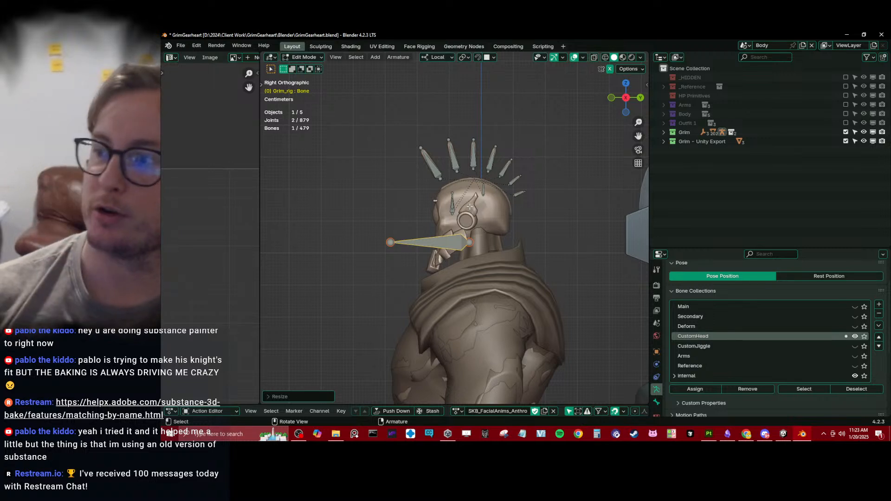
scroll(464, 211, "up", 2)
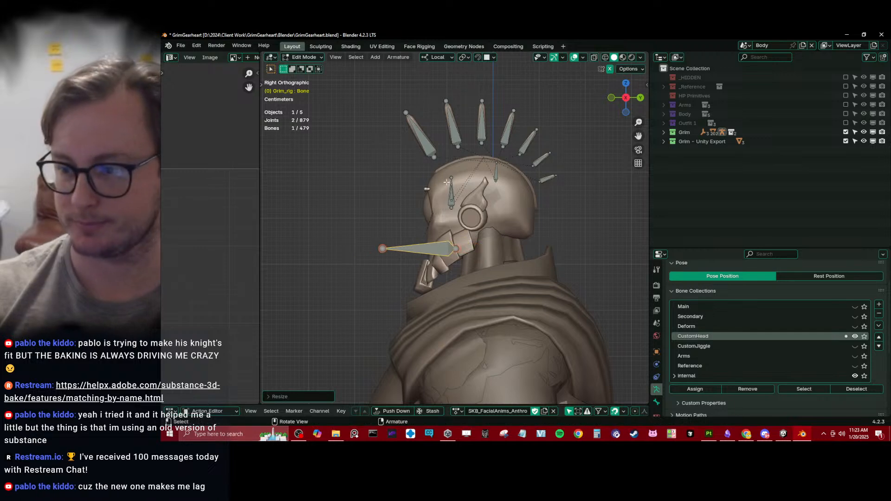
Shrink the new bone to the size of the small facial bones and place it at the front of the forehead.
key("s")
left_click(435, 217)
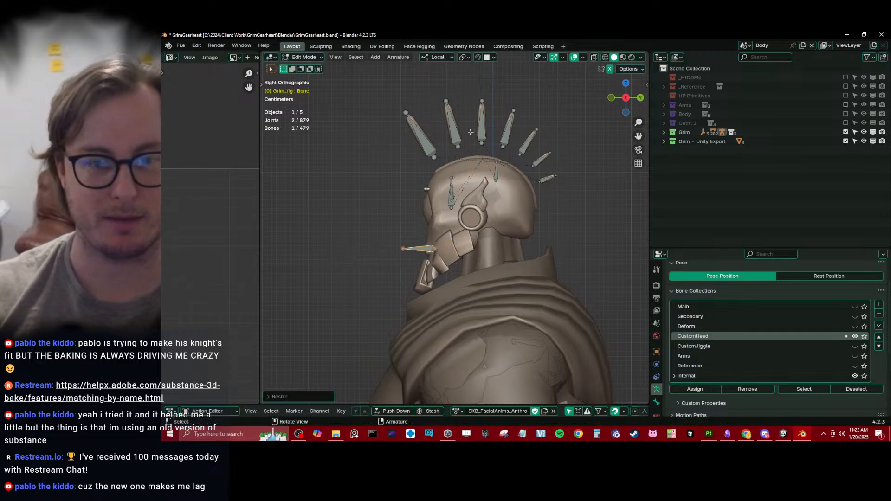
key("s")
left_click(429, 227)
scroll(469, 153, "up", 3)
key("s")
left_click(455, 162)
key("g")
left_click(450, 139)
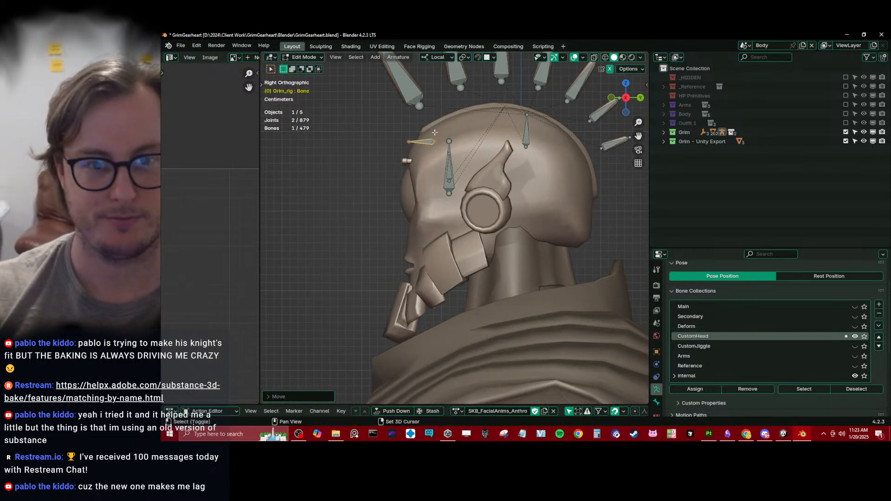
Rotate the small bone about its local Z axis so it points sideways across the forehead.
scroll(450, 139, "up", 4)
middle_click_drag(372, 162, 485, 185)
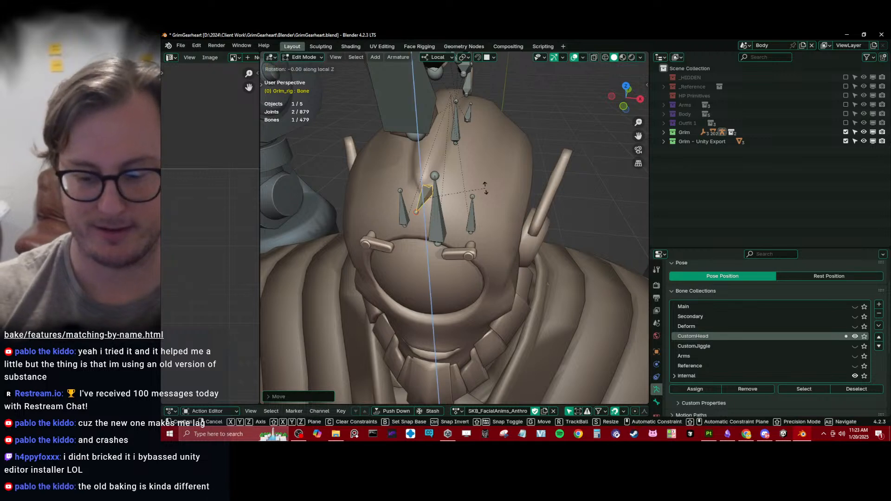
key("r")
left_click(485, 188)
key("KP_1")
Select the Body mesh faces assigned to the Grim Eye material and snap the 3D cursor to them.
key("Tab")
left_click(468, 250)
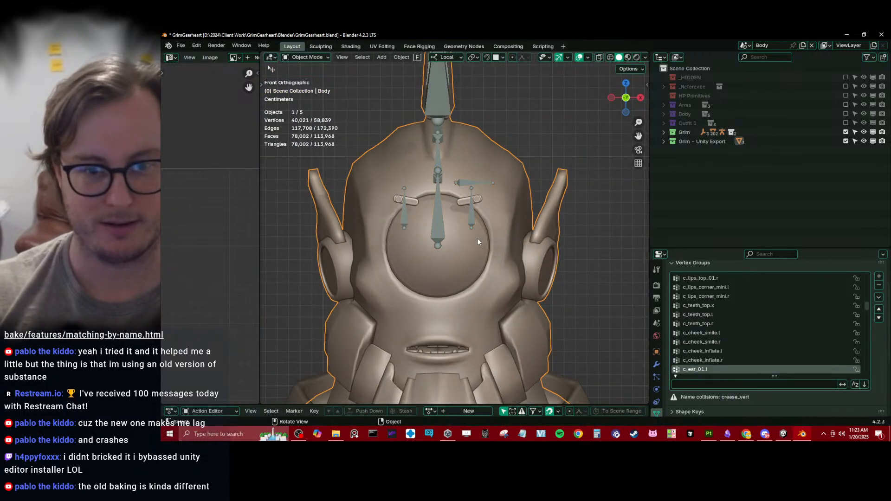
middle_click_drag(473, 258, 427, 251)
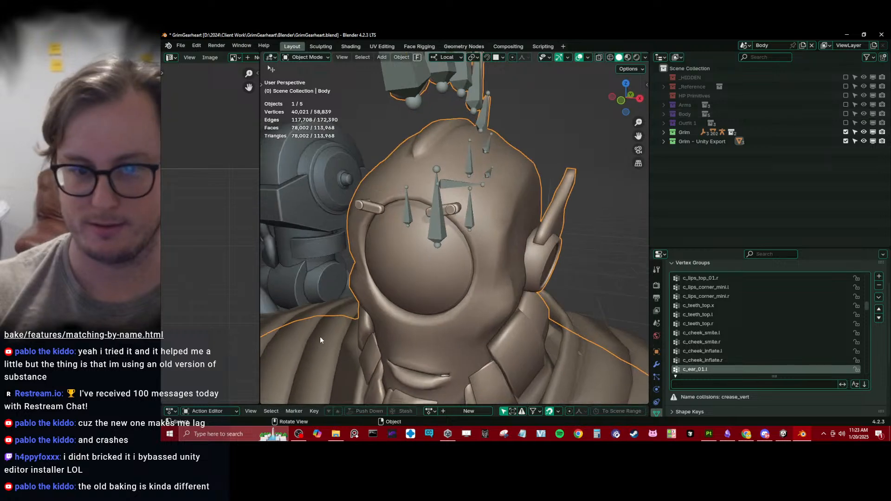
key("Tab")
middle_click_drag(450, 231, 420, 233)
key("alt+a")
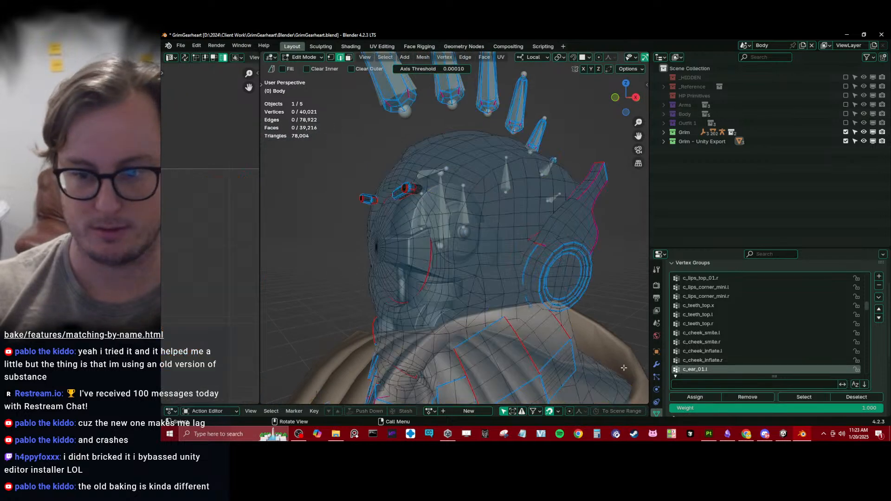
scroll(657, 394, "down", 3)
left_click(657, 388)
left_click(711, 269)
left_click(776, 314)
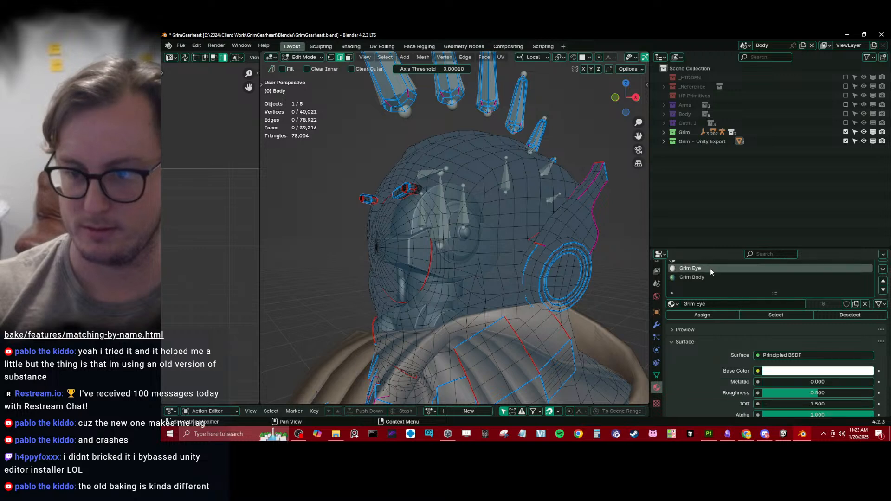
key("shift+s")
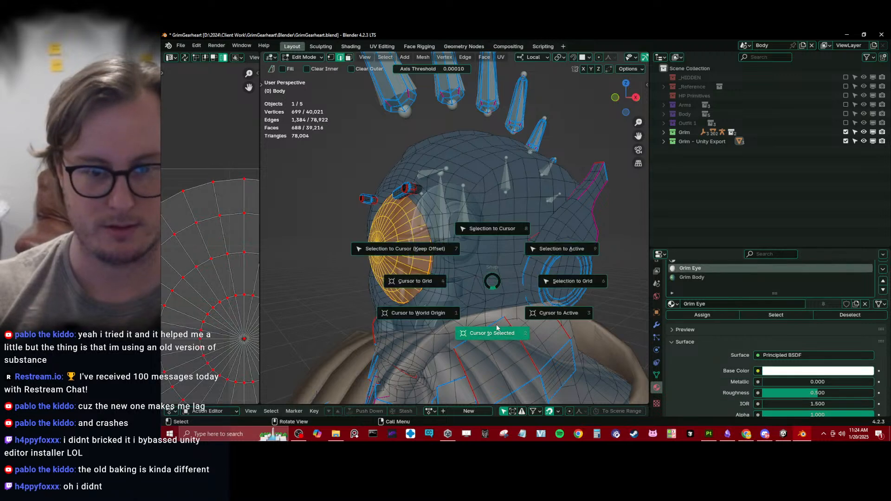
left_click(459, 327)
Return to editing the Grim rig and snap the new bone, including its head joint, to the 3D cursor at the eye.
key("Tab")
key("KP_1")
scroll(451, 244, "up", 3)
left_click(467, 148)
key("Tab")
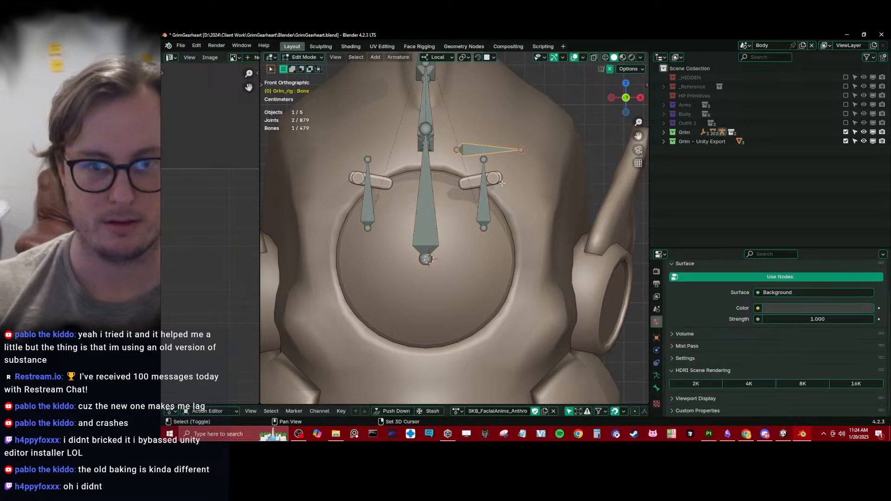
key("shift+s")
left_click(512, 131)
left_click(398, 257)
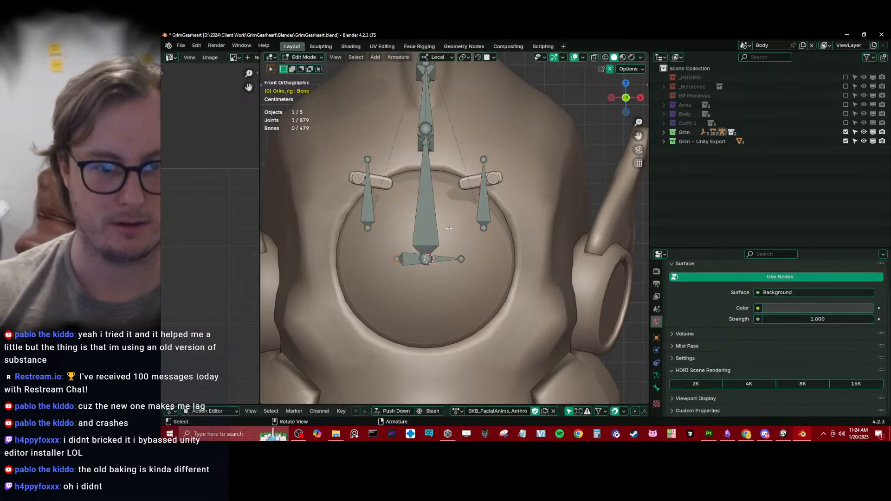
key("shift+s")
left_click(425, 190)
Move the new bone's tail outward along X so the bone is about 0.029 m long.
left_click(459, 260)
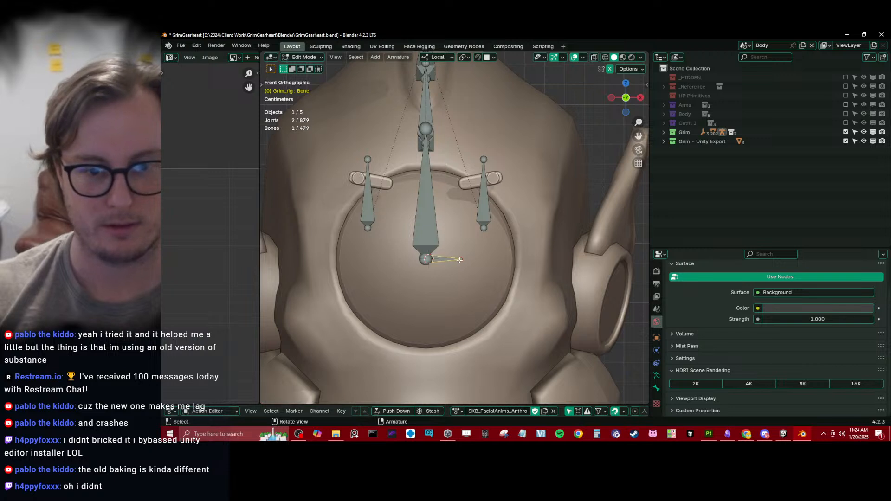
key("g")
key("x")
left_click(502, 259)
Rename the new bone as cc_EyeBrowParent.l.
left_click(471, 259)
left_click(657, 388)
scroll(714, 300, "up", 2)
left_click(713, 286)
type("cc_Ey")
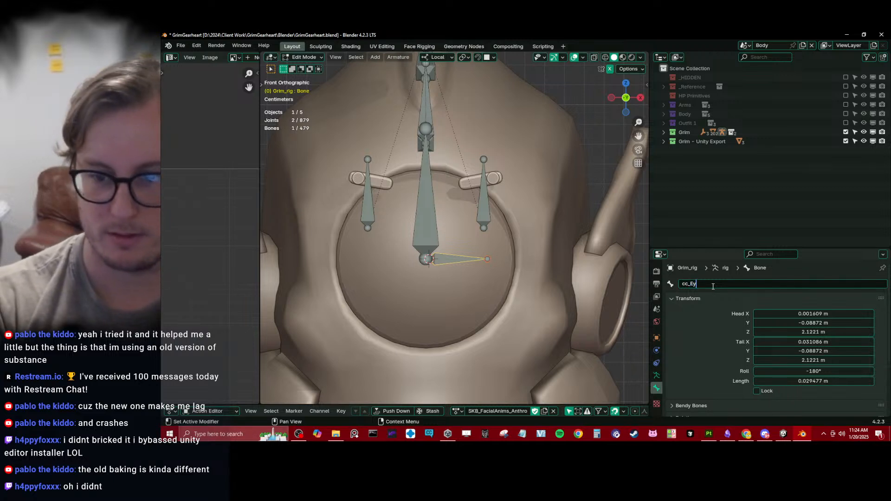
type("eBrow")
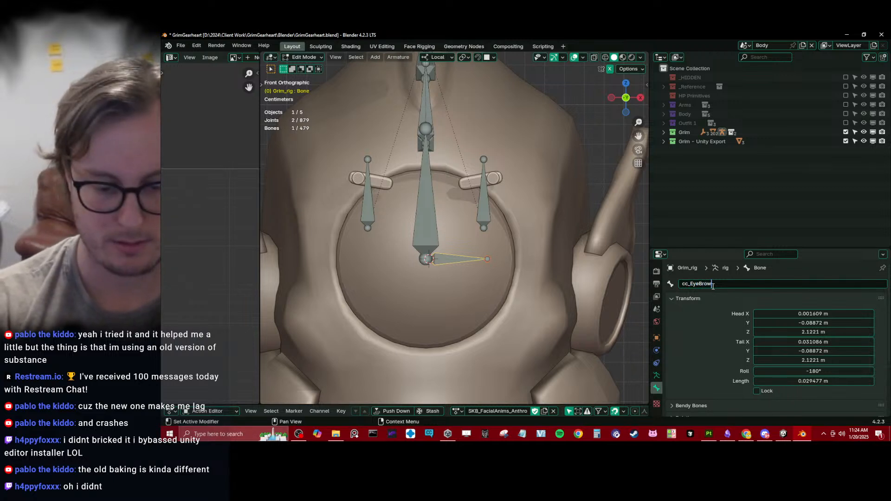
type("Ra")
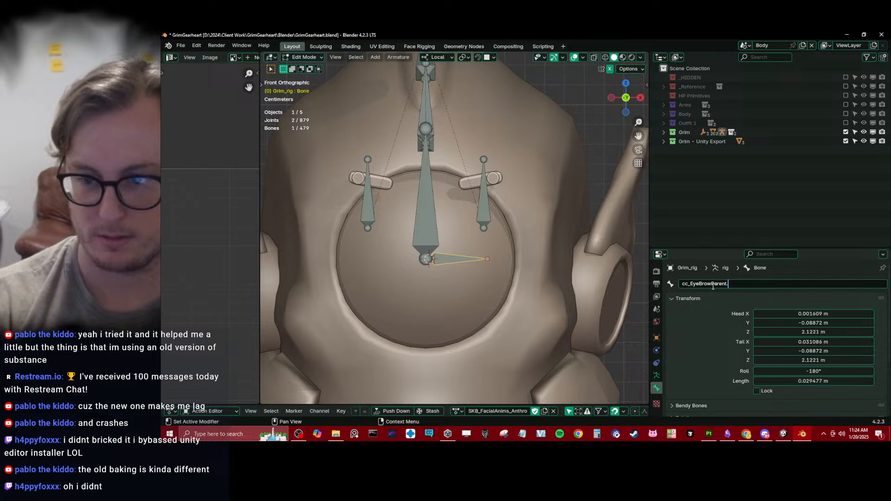
key("Return")
Symmetrize the cc_EyeBrowParent.l bone to create its counterpart on the other side of the face.
middle_click_drag(469, 298, 434, 262)
middle_click_drag(364, 262, 425, 260)
left_click(426, 228, "shift")
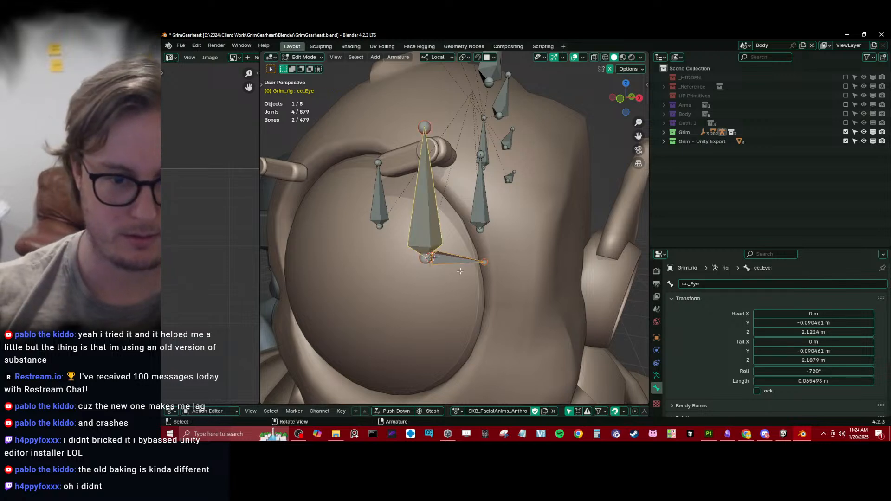
left_click(460, 271)
middle_click_drag(460, 271, 484, 261)
key("q")
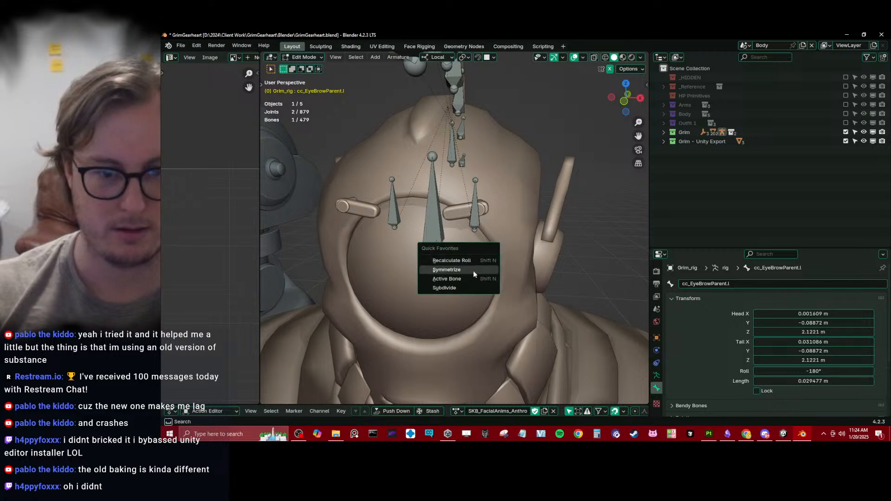
left_click(467, 270)
Extrude mirrored child bones about 0.022 m long outward from the tails of both eyebrow parent bones.
middle_click_drag(445, 251, 509, 244)
left_click(457, 249)
left_click(479, 253)
key("shift+e")
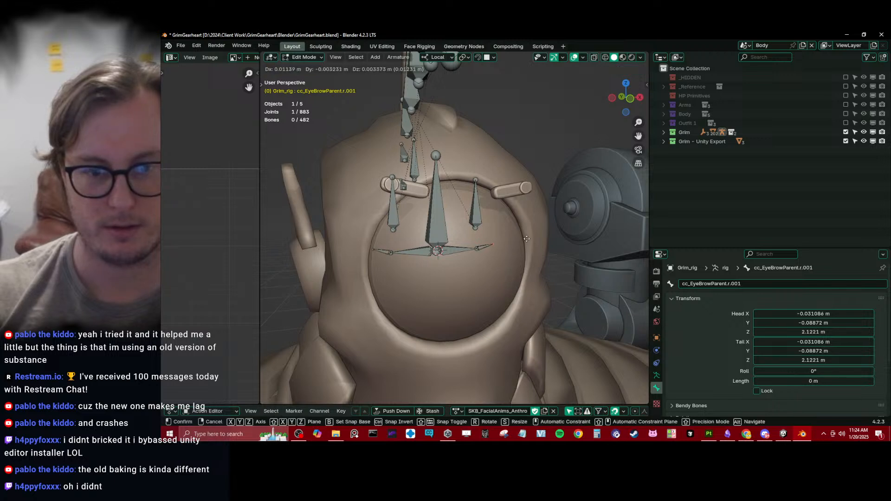
left_click(538, 238)
Disconnect the left extruded bone from its parent and move it forward along Y to about -0.141 m.
left_click(492, 250)
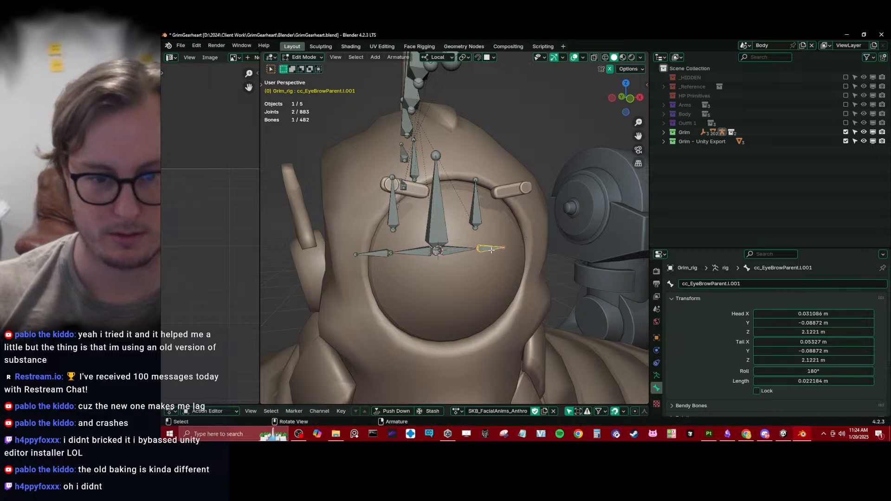
key("alt+p")
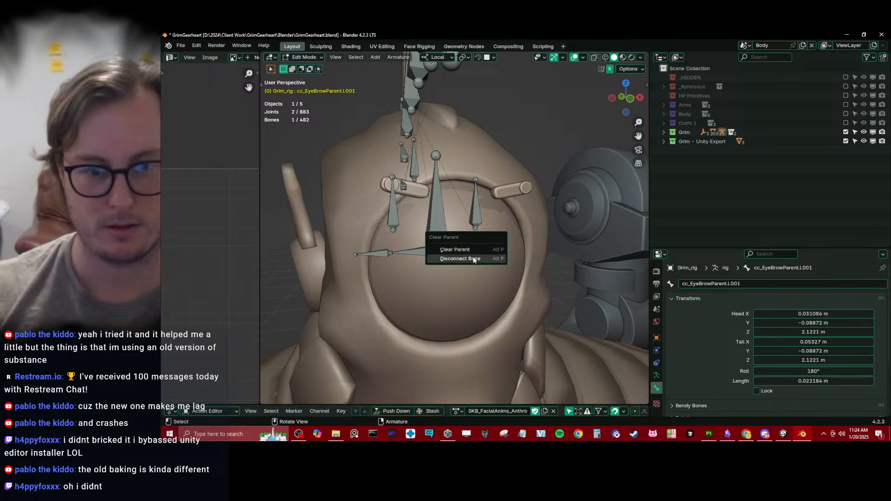
left_click(473, 258)
key("g")
left_click(525, 240)
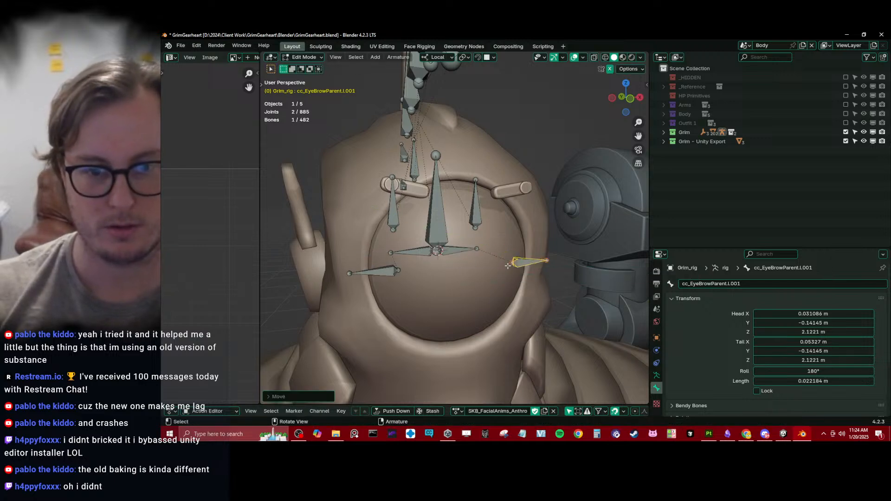
Rotate the left eyebrow bone 180° in the front view so it points inward, and move it up onto the eyebrow mesh.
key("KP_1")
key("r")
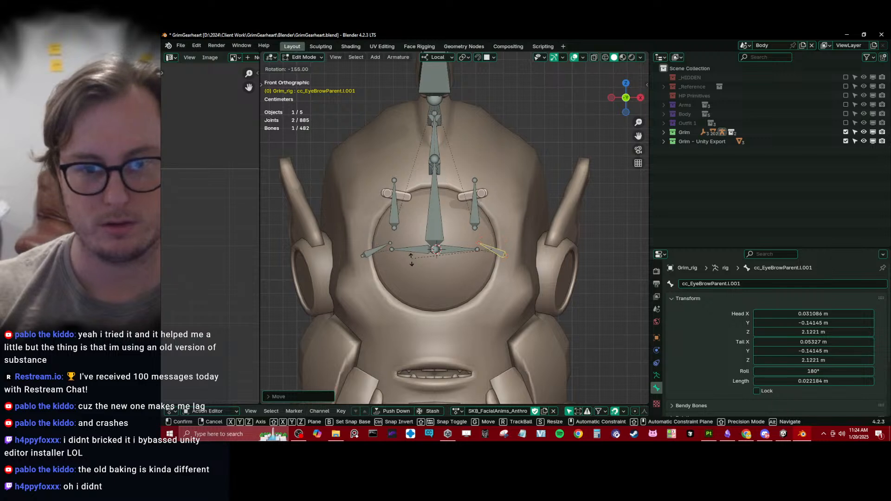
left_click(414, 297)
scroll(432, 292, "up", 2)
key("g")
left_click(491, 209)
scroll(491, 209, "up", 2)
Move the left eyebrow bone forward along Y to about -0.147 m to line up with the eyebrow mesh.
middle_click_drag(491, 209, 485, 238)
scroll(532, 243, "down", 2)
key("KP_7")
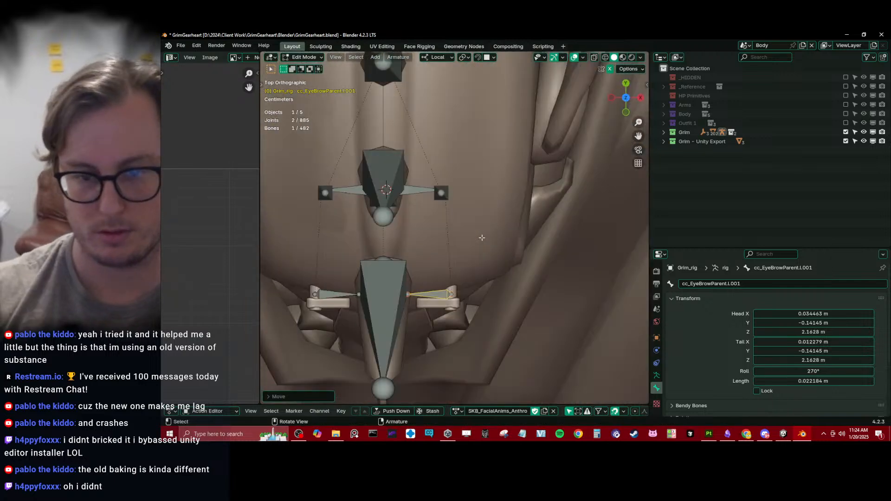
key("g")
key("y")
left_click(482, 248)
scroll(407, 270, "up", 2)
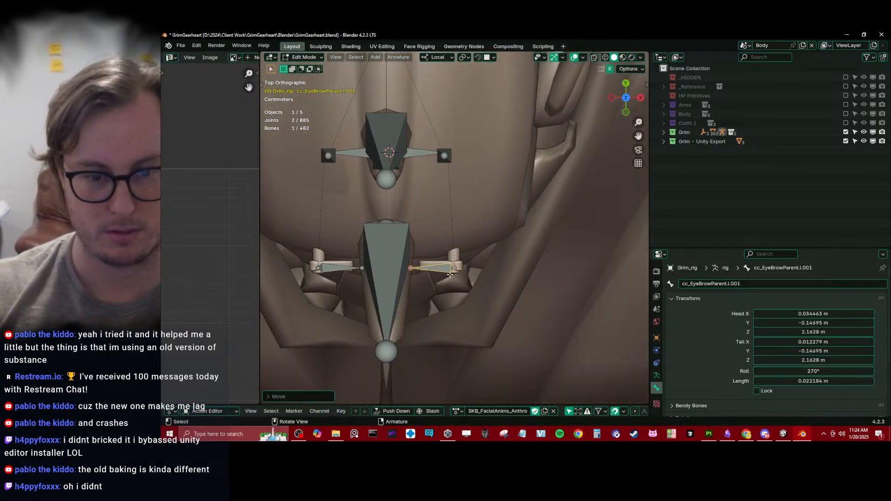
scroll(408, 270, "up", 1)
Move the left eyebrow bone's tail along X to the inner end of the eyebrow mesh, at about 0.0177 m.
key("s")
right_click(388, 222)
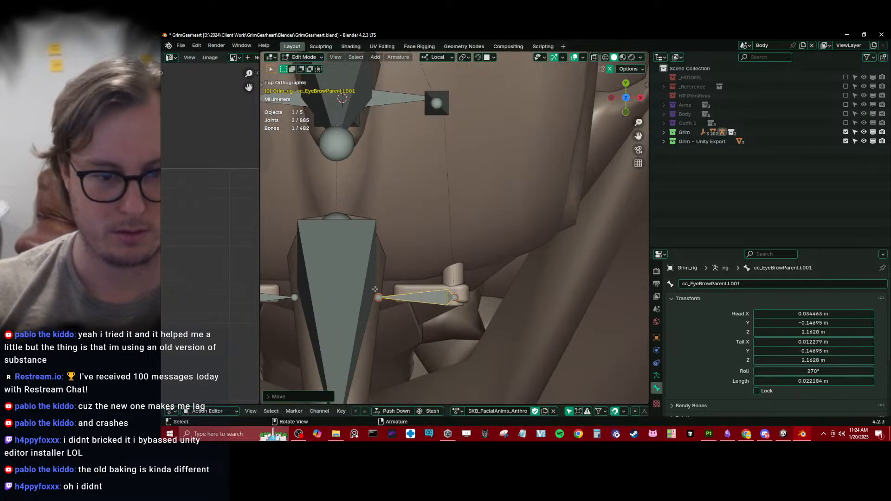
left_click(377, 294)
key("g")
key("x")
left_click(426, 292)
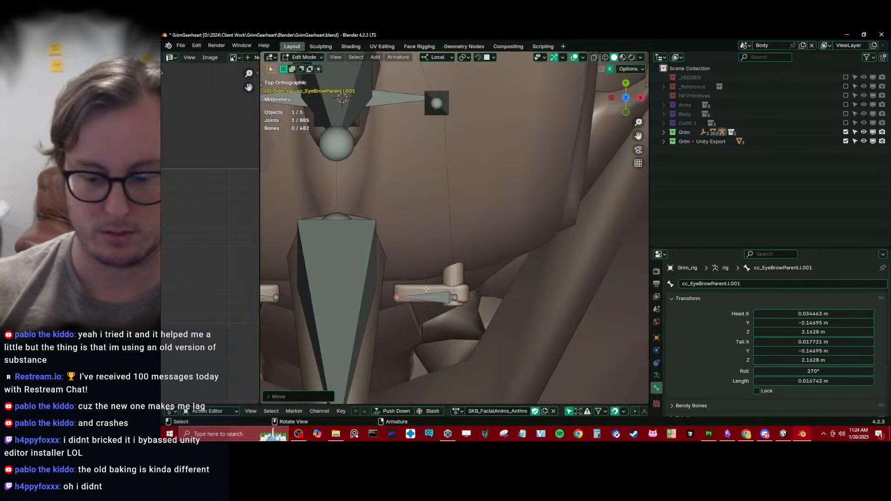
Lower the left eyebrow bone's tail along Z to follow the eyebrow's slope, and move its head onto the round pivot.
key("KP_1")
middle_click_drag(388, 111, 445, 209, "shift")
scroll(406, 156, "up", 3)
key("g")
key("z")
left_click(407, 176)
scroll(444, 209, "up", 3)
left_click(496, 156)
key("g")
left_click(483, 145)
scroll(483, 146, "down", 3)
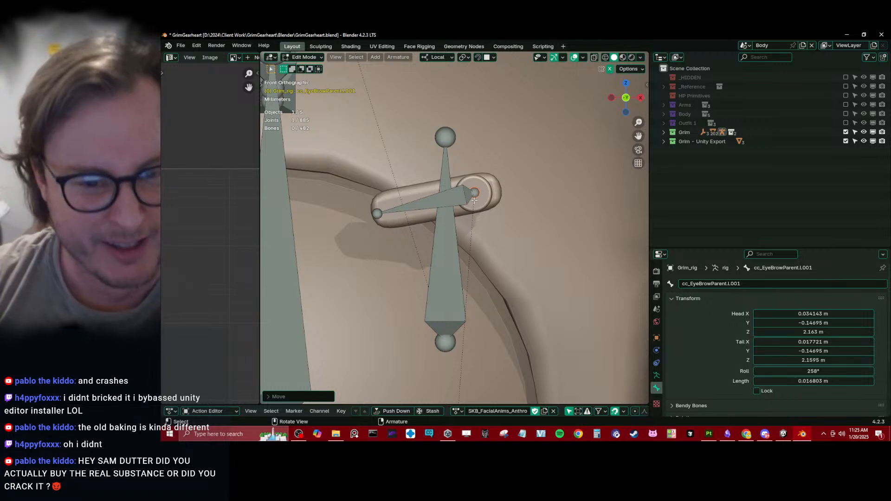
Fine-tune the rotation of the left eyebrow bone in the front view.
left_click(428, 199)
scroll(454, 181, "up", 3)
key("r")
left_click(512, 186)
Switch to wireframe shading and shift the left eyebrow bone's tail to about X 0.0167 m at the eyebrow's inner end.
middle_click_drag(332, 235, 473, 230, "shift")
left_click(318, 242)
scroll(349, 242, "up", 4)
scroll(465, 232, "up", 4)
middle_click_drag(359, 260, 487, 237, "shift")
key("shift+z")
scroll(487, 237, "up", 4)
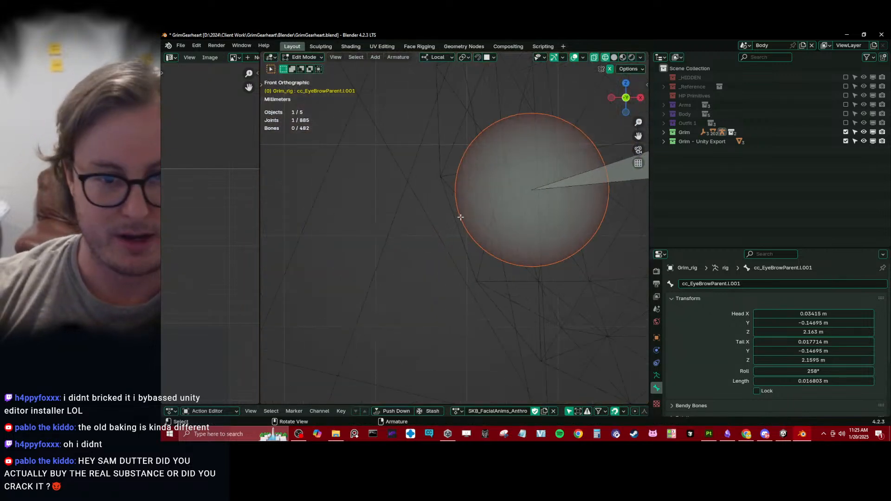
key("g")
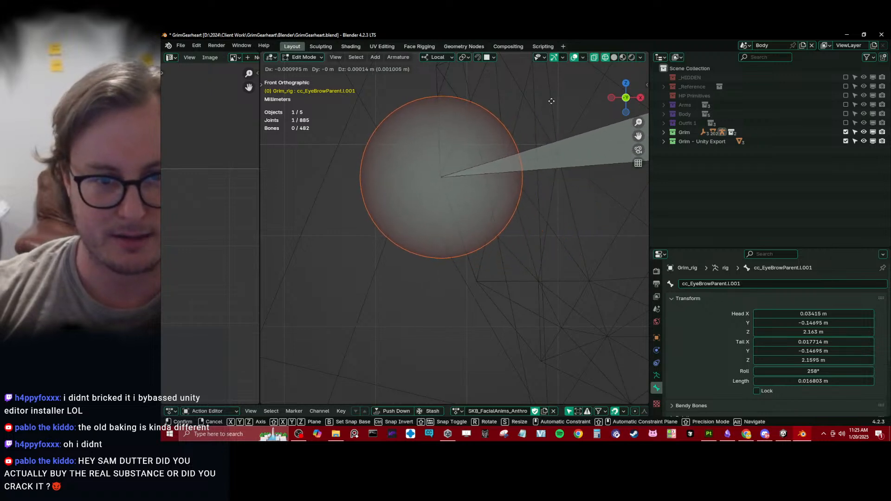
left_click(563, 139)
scroll(564, 180, "down", 5)
middle_click_drag(564, 181, 483, 190, "shift")
scroll(508, 195, "up", 3)
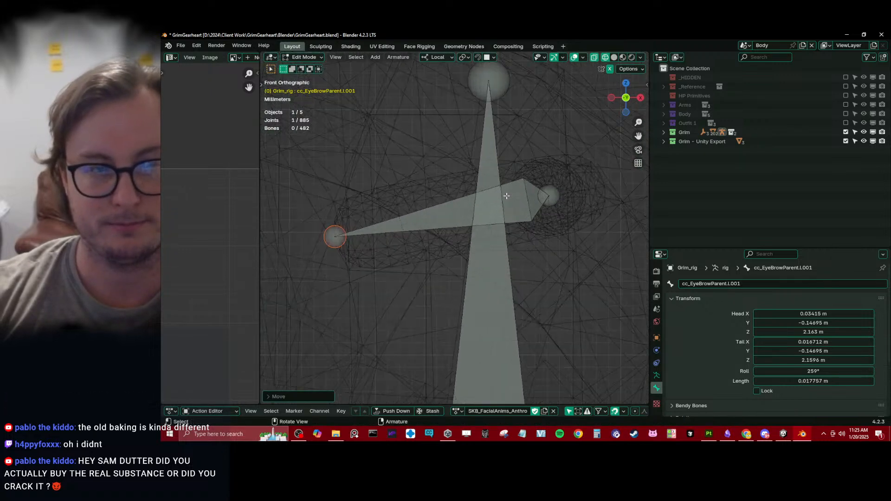
Move the left eyebrow bone's head to about X 0.03397 m, Z 2.1629 m, near the centre of the eyebrow's round pivot.
middle_click_drag(538, 197, 436, 241, "shift")
scroll(448, 245, "up", 4)
left_click(497, 242)
middle_click_drag(496, 244, 505, 238, "shift")
scroll(531, 255, "up", 5)
scroll(506, 236, "down", 7)
scroll(505, 236, "up", 2)
scroll(506, 236, "up", 3)
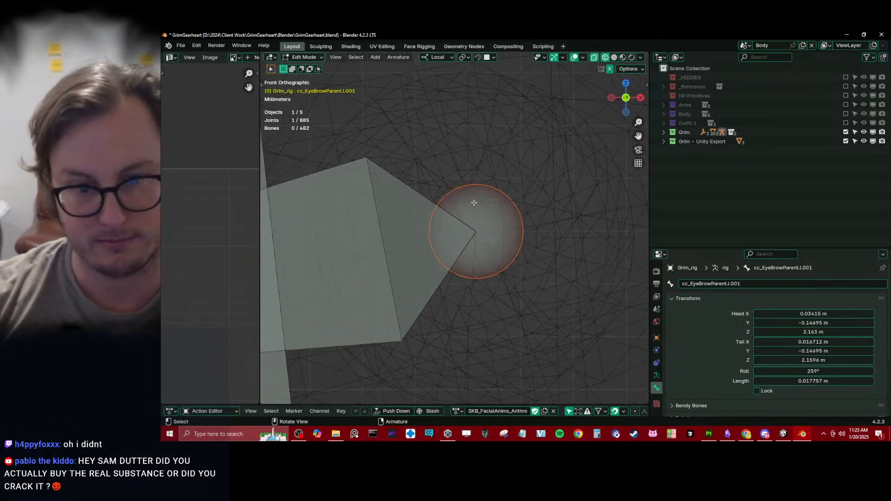
key("g")
left_click(493, 238)
scroll(472, 251, "up", 5)
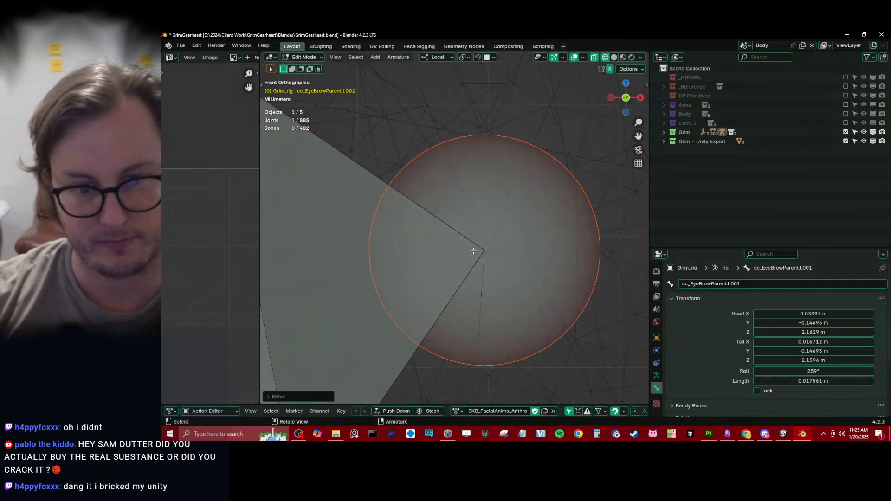
Nudge the left eyebrow bone's head to about X 0.0340 m on the pivot's centre, and leave Edit Mode.
scroll(473, 251, "up", 3)
key("g")
left_click(521, 292)
scroll(521, 272, "down", 4)
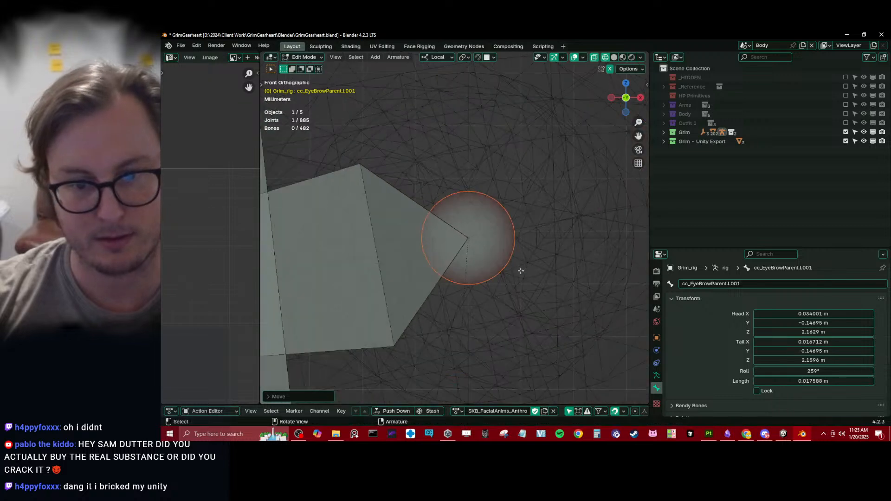
scroll(501, 264, "down", 8)
key("Tab")
middle_click_drag(448, 239, 484, 276)
scroll(484, 276, "up", 5)
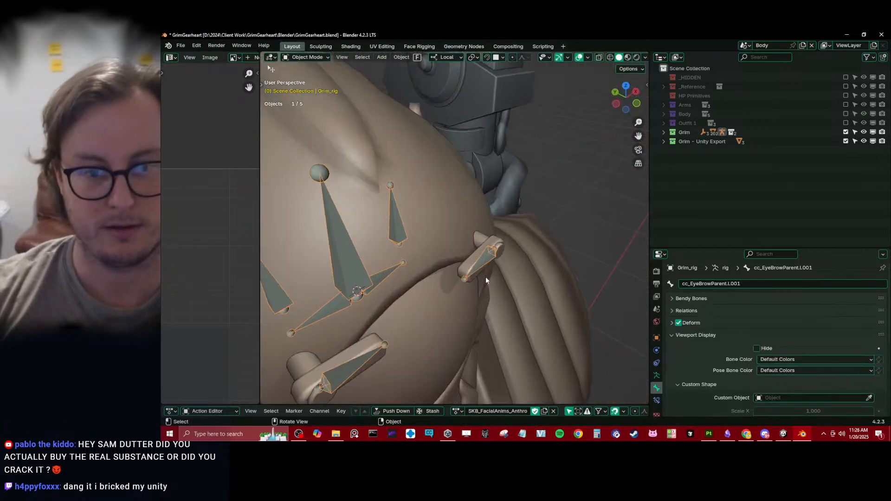
In Edit Mode, rename the left eyebrow bone cc_EyeBrow.l.
key("Tab")
left_click(757, 283)
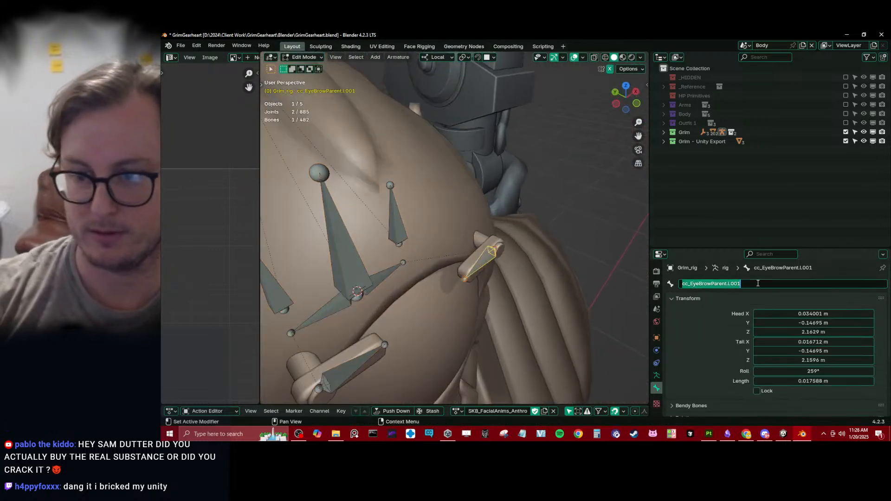
left_click(758, 283)
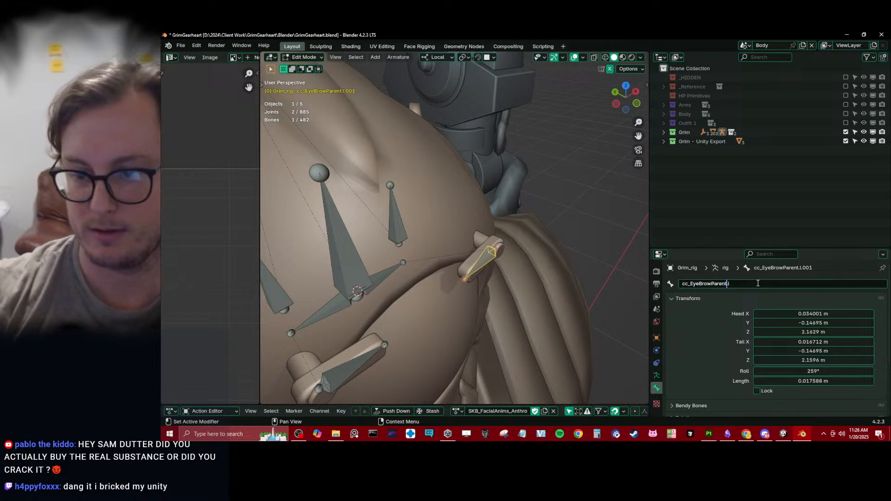
key("Return")
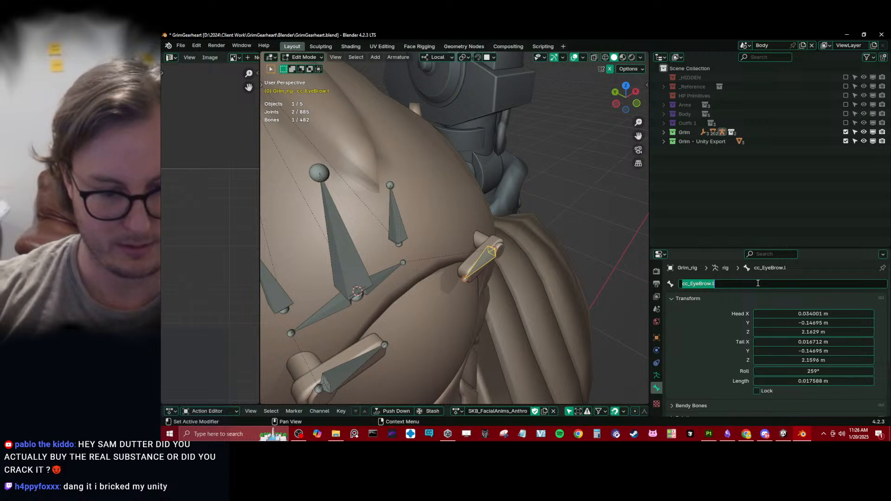
Rename the mirrored right eyebrow bone cc_EyeBrow.r.
scroll(399, 289, "down", 4)
left_click(416, 280)
left_click(760, 285)
type("cc_EyeBrow.l")
type("r")
key("Return")
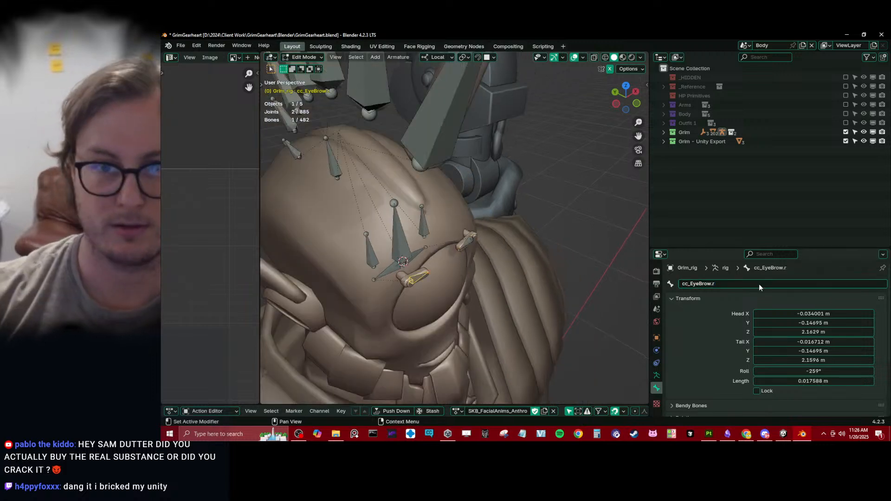
Test-rotate the left eyebrow bone in Pose Mode to check how the eyebrow mesh follows, without keeping the rotation.
key("Tab")
middle_click_drag(495, 251, 461, 238)
key("ctrl+Tab")
key("r")
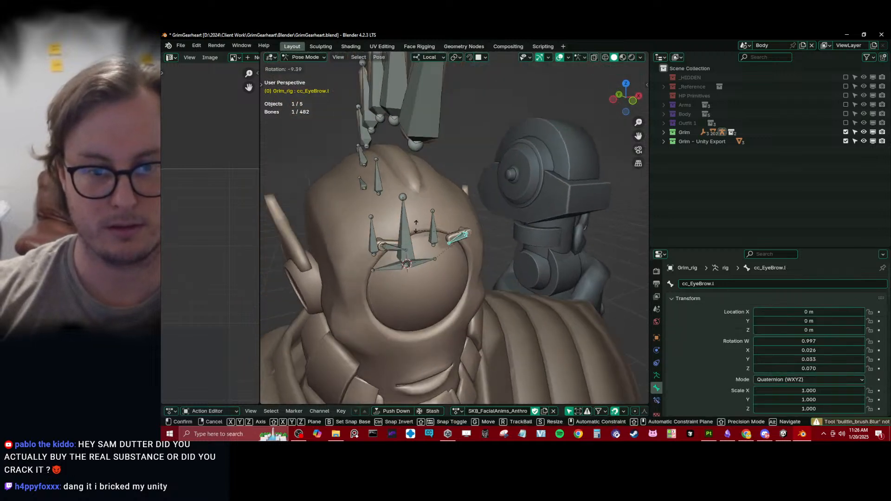
key("Escape")
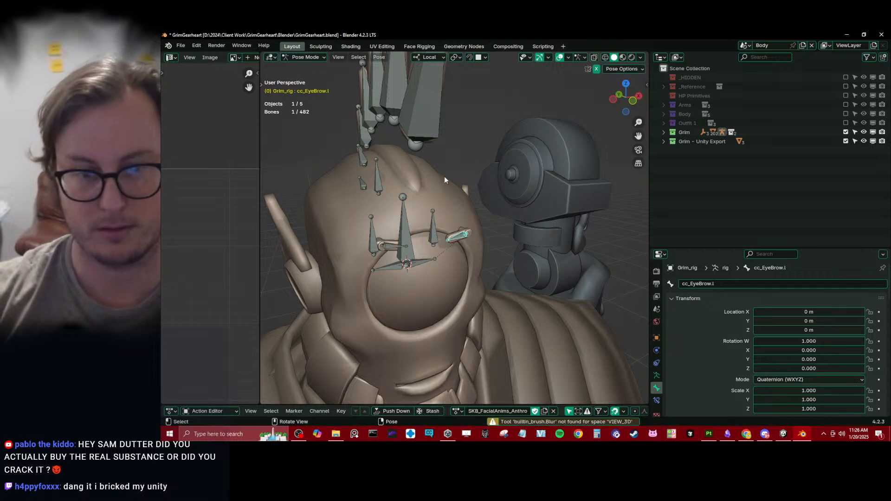
Filter the Body mesh's vertex groups by "eye" to check the spelling of the eyebrow group names.
key("KP_1")
scroll(407, 227, "up", 3)
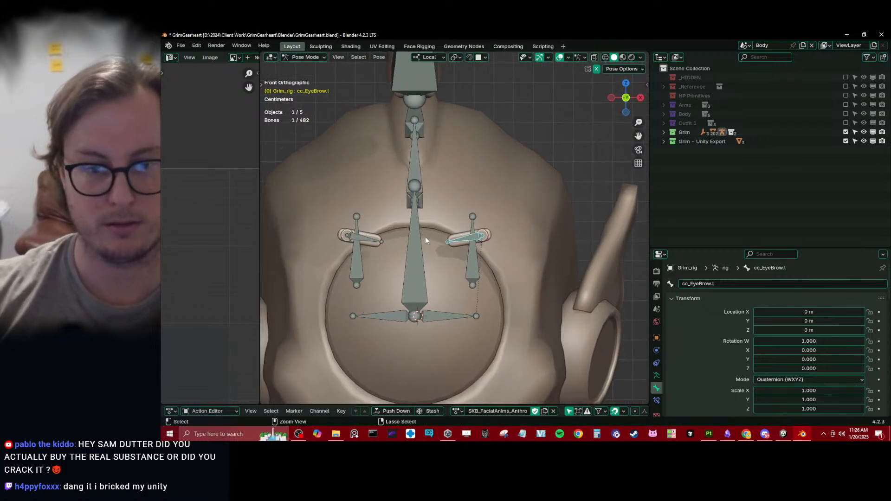
key("ctrl+Tab")
left_click(459, 245)
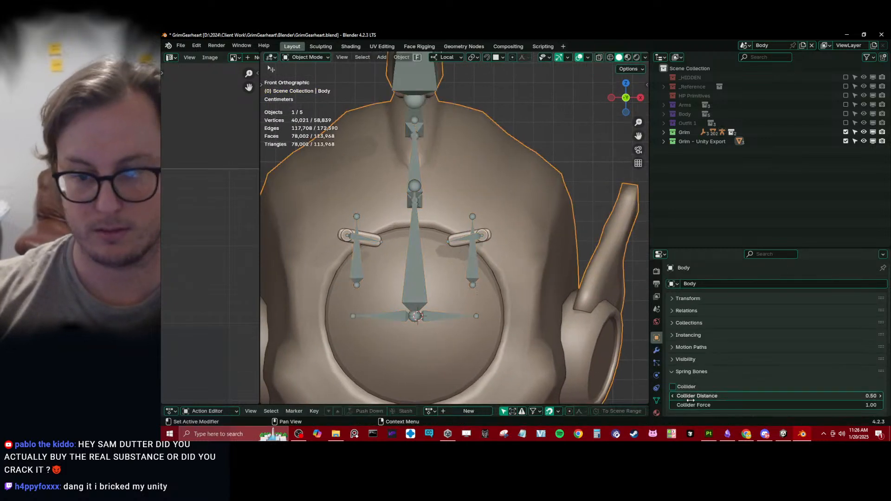
left_click(657, 400)
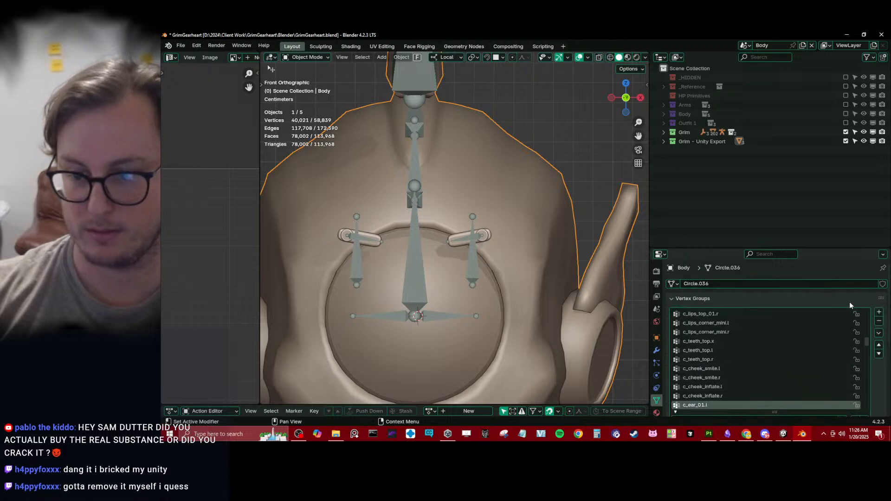
left_click(675, 412)
scroll(677, 356, "down", 4)
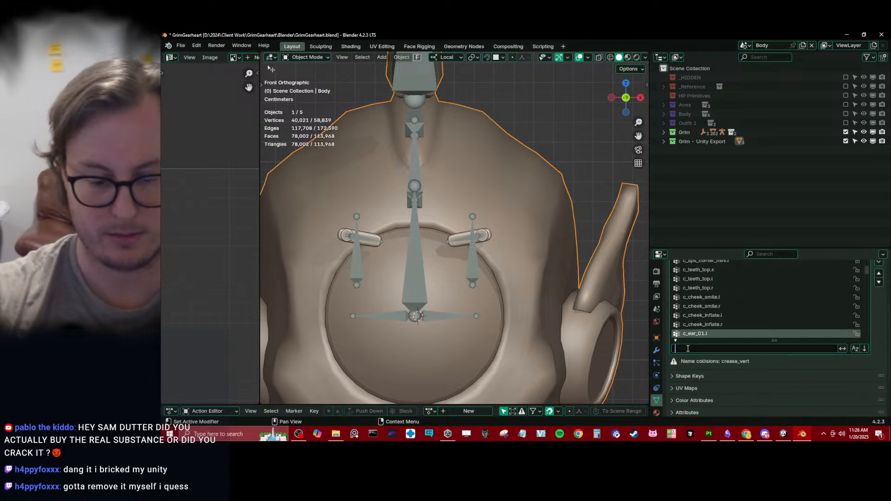
type("eye")
key("Return")
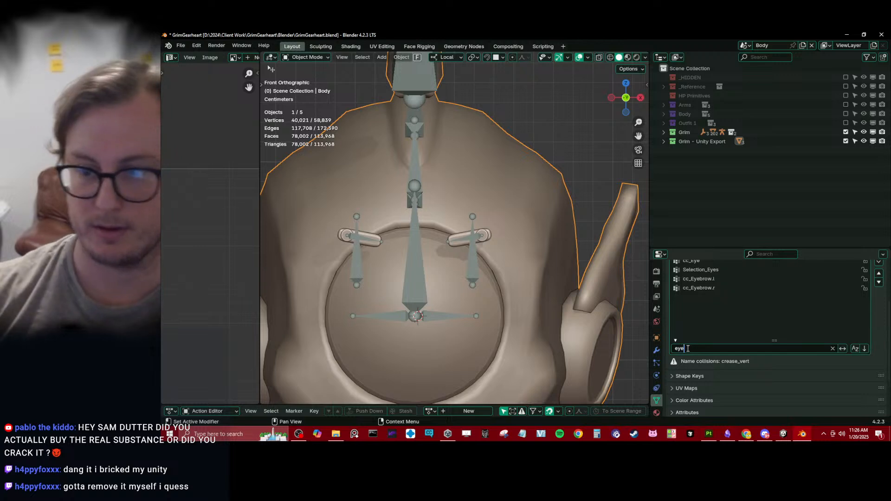
Rename the rig's left eyebrow bone cc_Eyebrow.l in Pose Mode to match the Body mesh's vertex group.
left_click(461, 240)
key("ctrl+Tab")
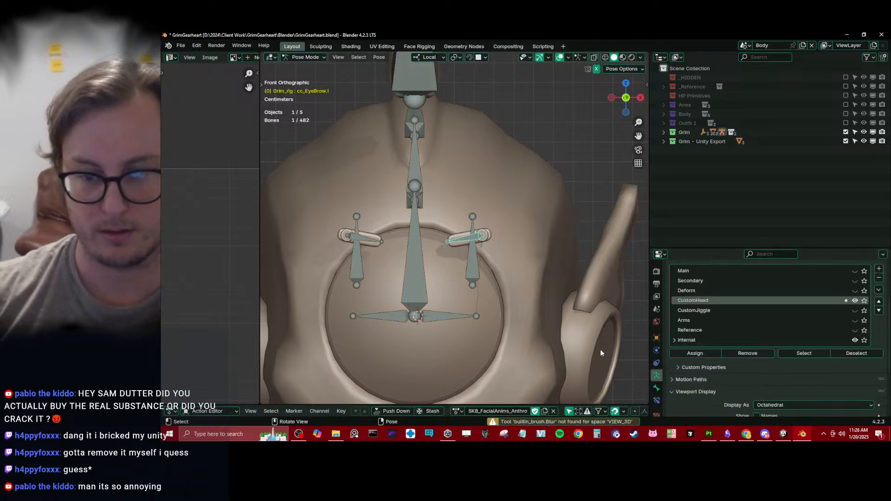
left_click(657, 388)
scroll(717, 270, "up", 4)
left_click(708, 284)
left_click(704, 284)
key("BackSpace")
type("brow.l")
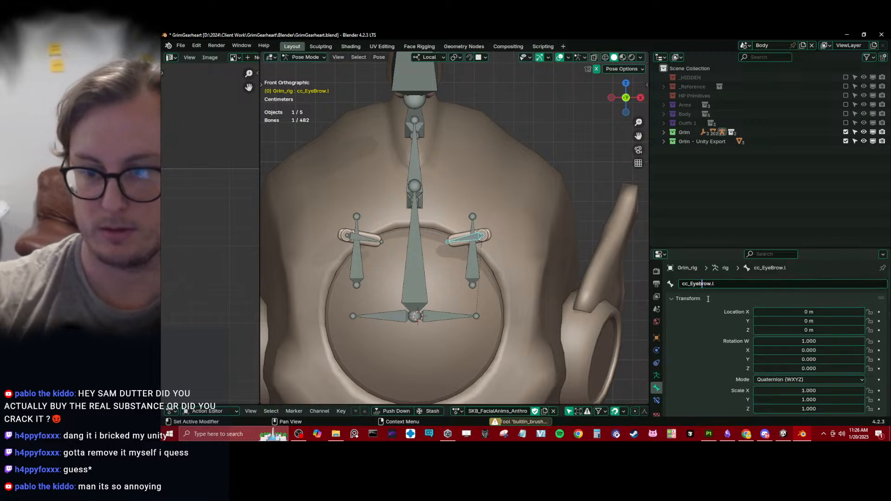
Rename the right eyebrow bone cc_Eyebrow.r to match its vertex group.
left_click(371, 241)
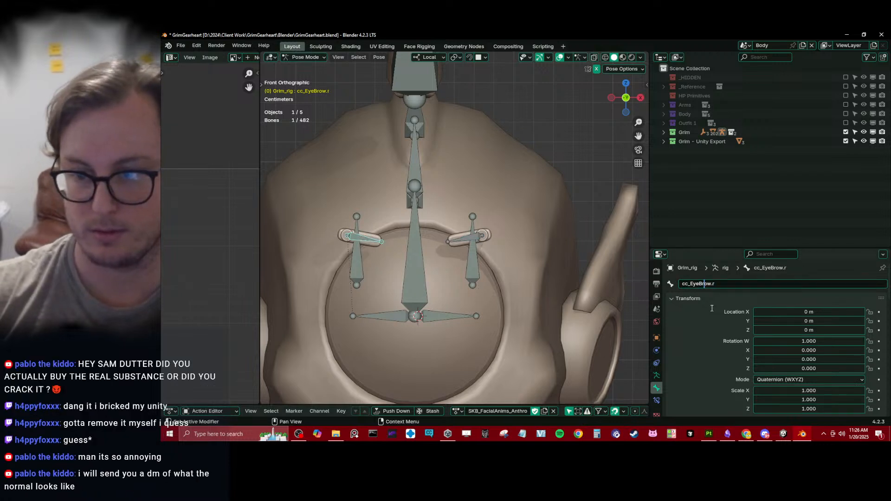
key("Left")
key("Return")
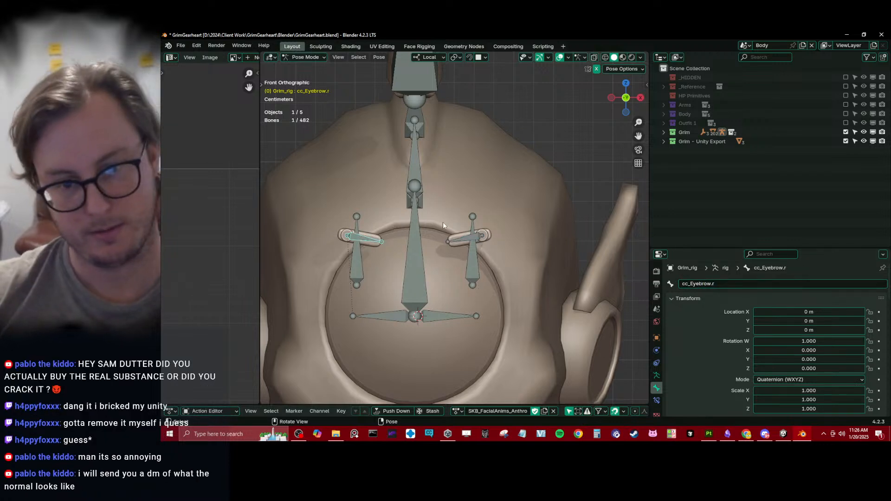
Test-rotate the left eyebrow bone without keeping the rotation, and save the file in Object Mode.
left_click(463, 235)
key("r")
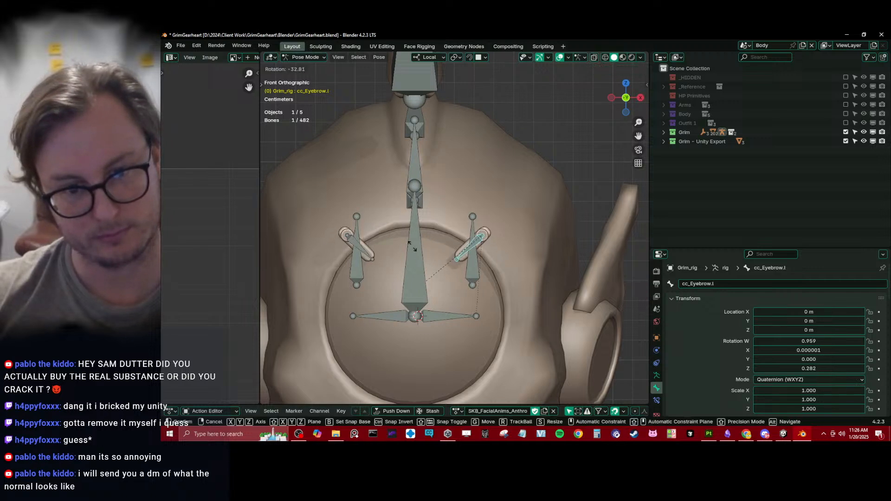
key("Escape")
key("ctrl+Tab")
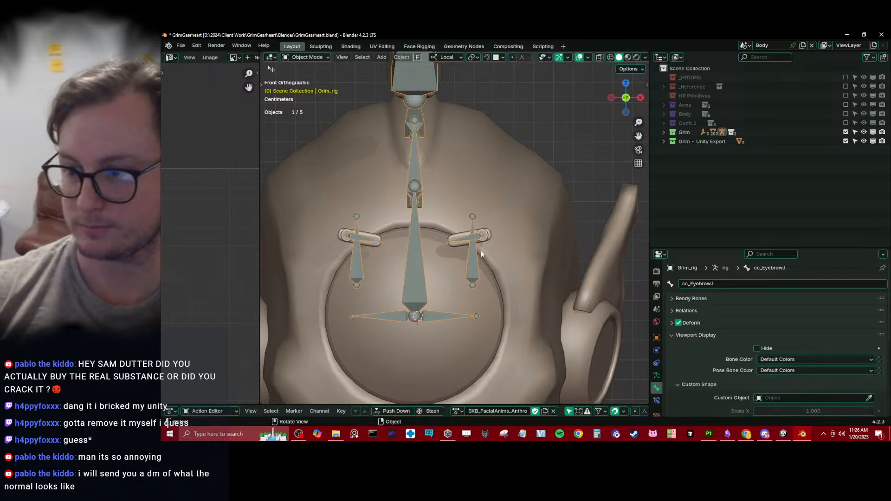
key("ctrl+s")
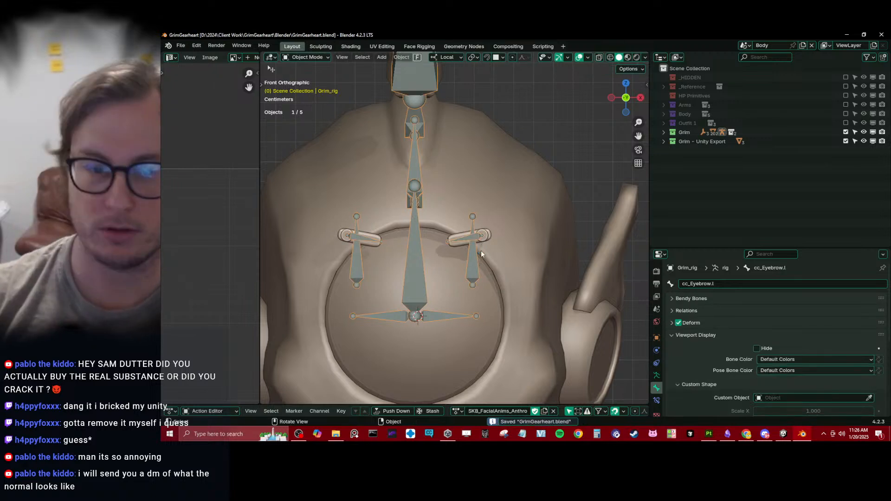
Test-rotate the left eyebrow parent bone freely and about its local Y and X axes, without keeping any rotation.
key("ctrl+Tab")
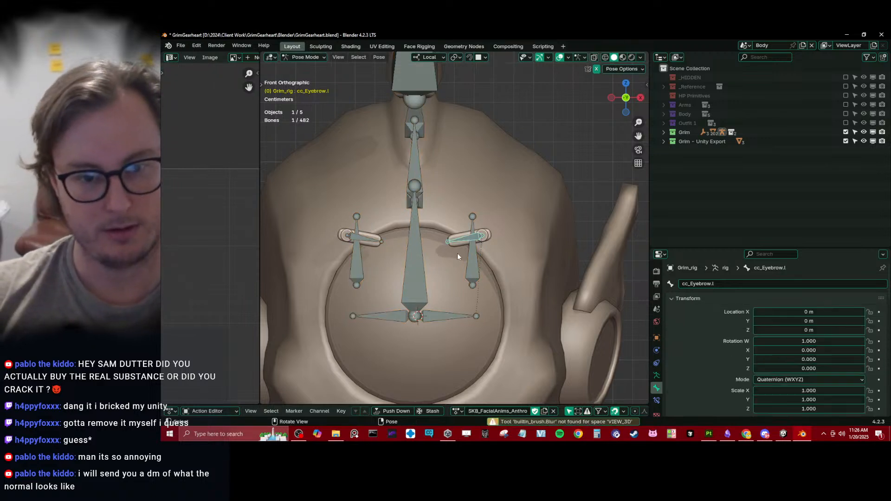
left_click(450, 317)
key("r")
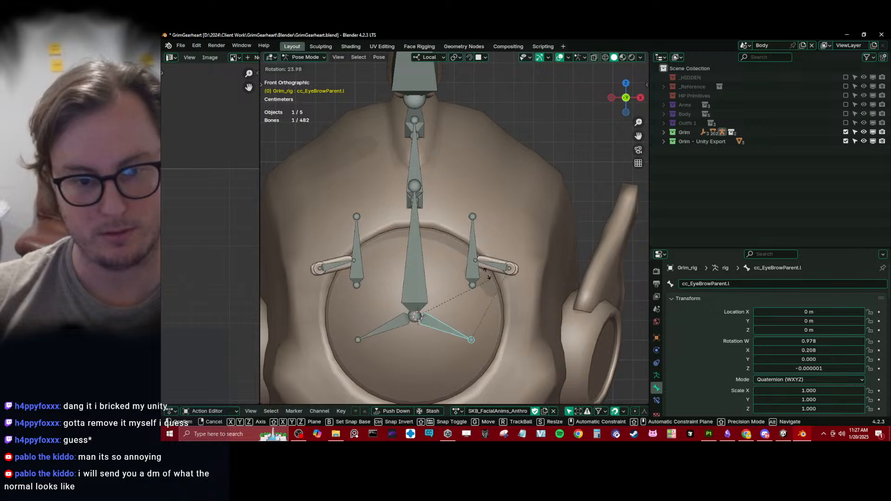
right_click(464, 228)
middle_click_drag(465, 228, 471, 245)
key("r")
key("y")
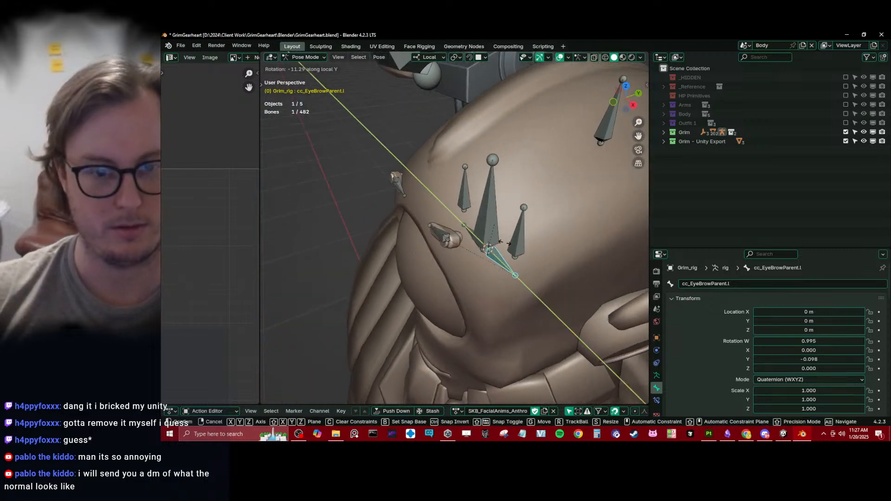
key("x")
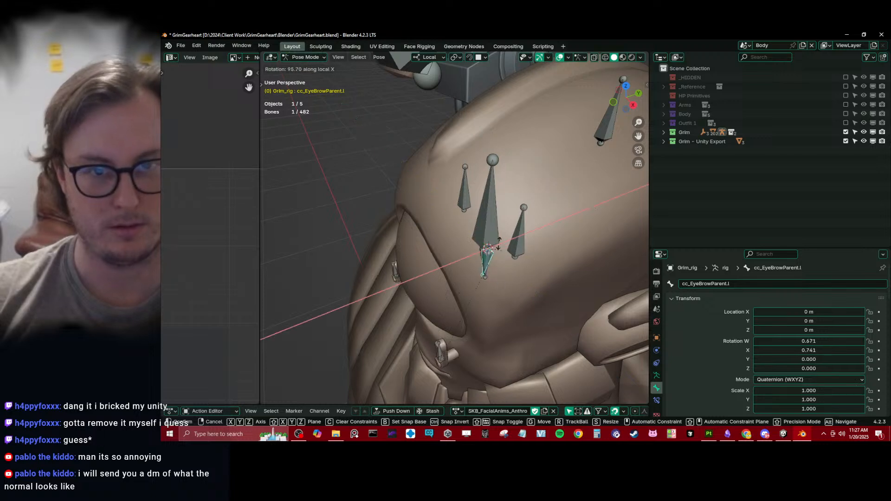
right_click(498, 246)
Return to Object Mode, set the transform orientation to Global, and save the file with nothing selected.
key("ctrl+Tab")
left_click(450, 57)
left_click(434, 85)
middle_click_drag(388, 215, 497, 164)
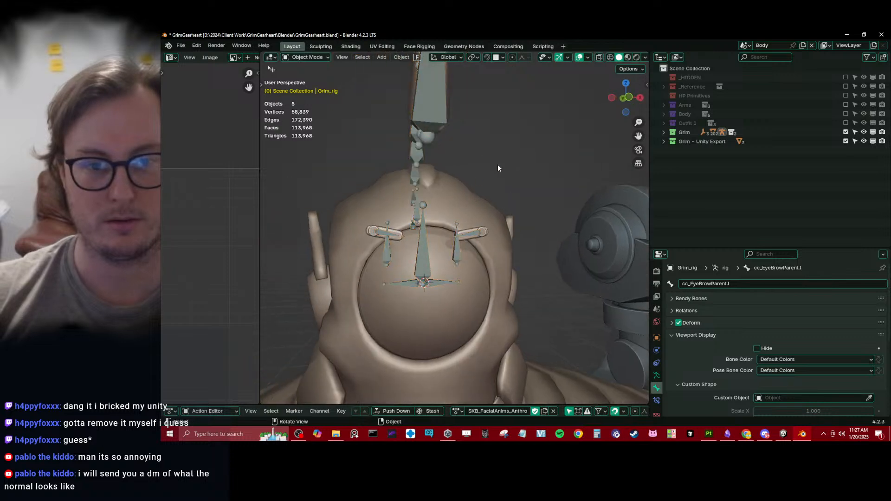
left_click(498, 164)
key("ctrl+s")
Switch to Chrome to examine the world space normal screenshot of the armoured body, and return to Blender.
left_click(770, 433)
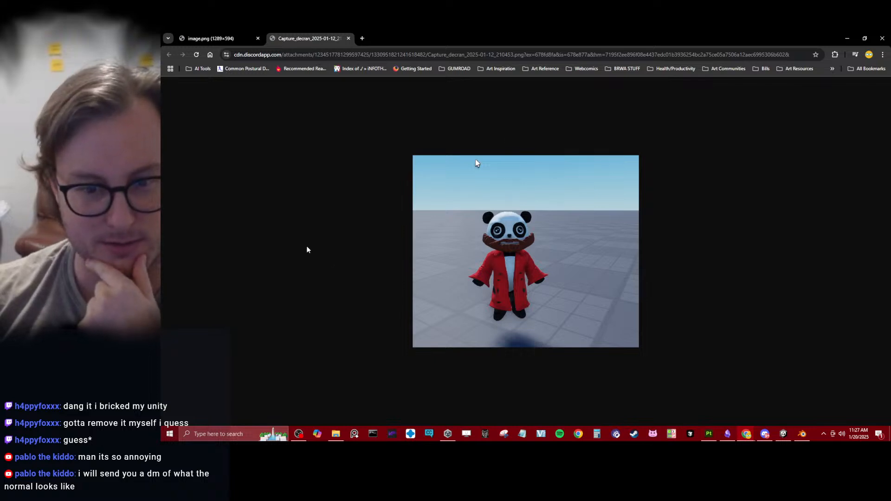
left_click(218, 37)
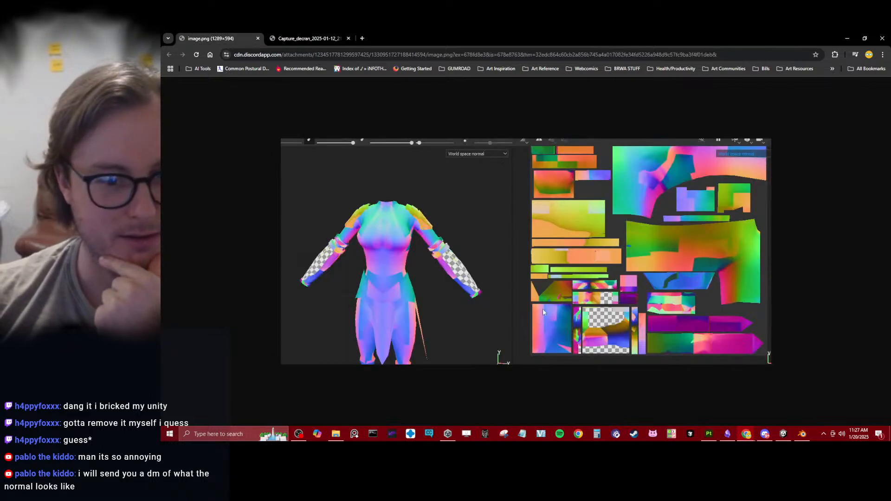
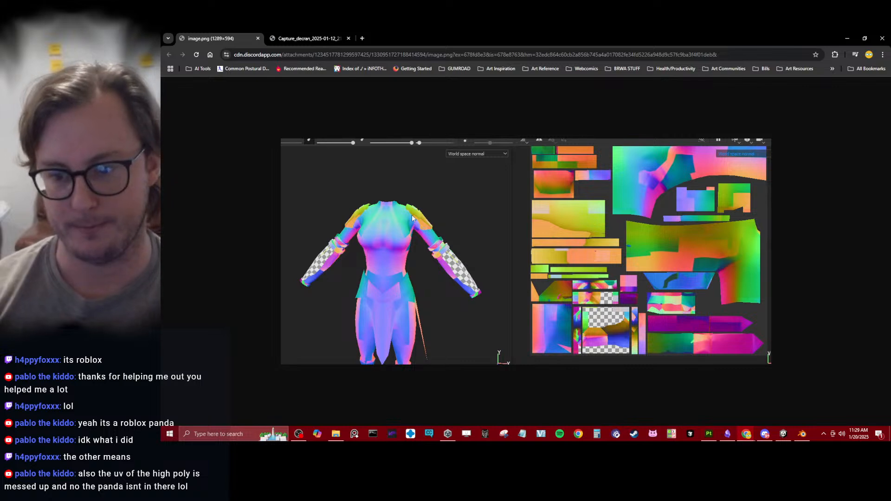
left_click(802, 434)
Look over the whole character from the front, and save the file.
scroll(483, 227, "down", 6)
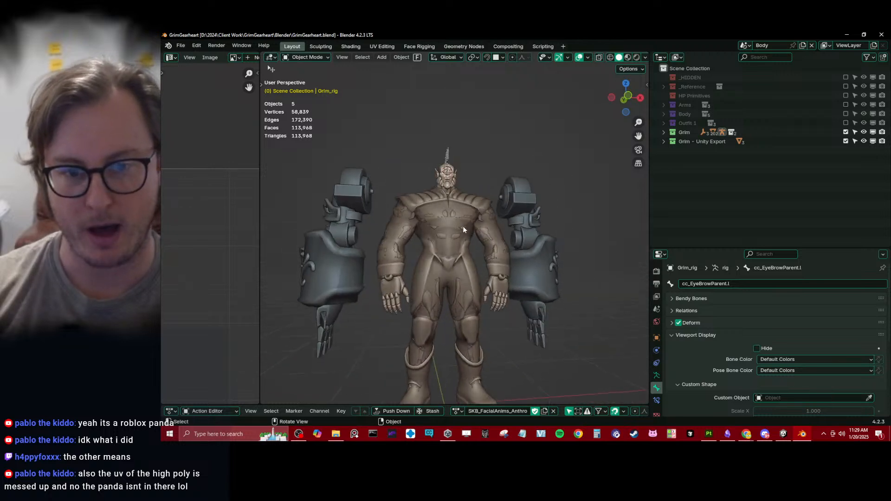
middle_click_drag(467, 225, 478, 205)
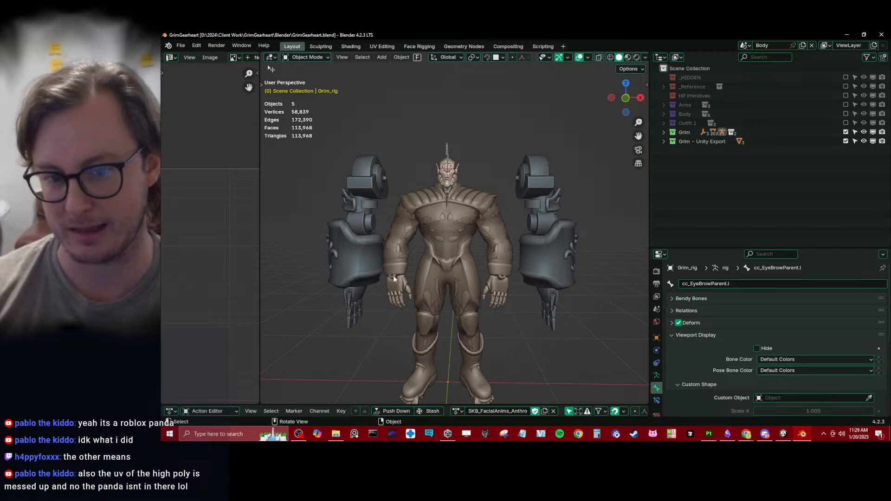
scroll(516, 245, "up", 3)
mouse_move(485, 211)
middle_mouse_down()
mouse_move(534, 239)
mouse_move(490, 205)
mouse_move(484, 117)
mouse_move(450, 237)
mouse_move(484, 218)
middle_mouse_up()
scroll(484, 197, "up", 2)
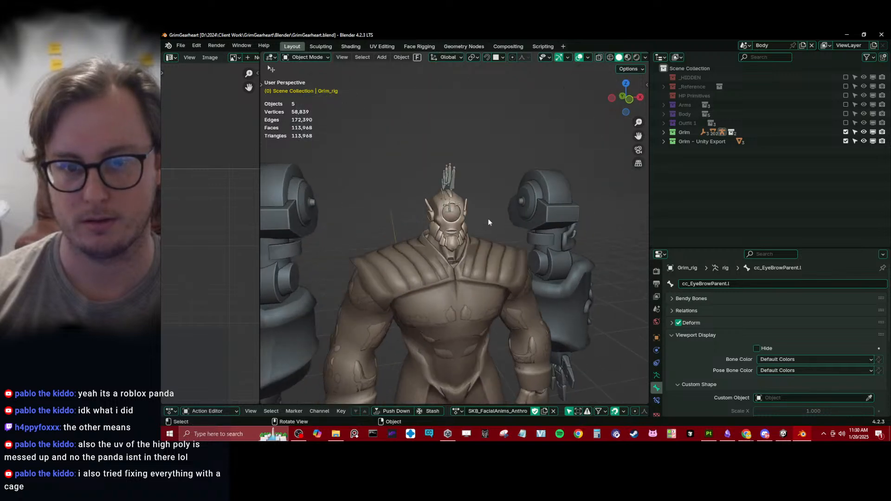
key("ctrl+s")
Select the character's Body mesh in Object Mode.
scroll(483, 198, "up", 5)
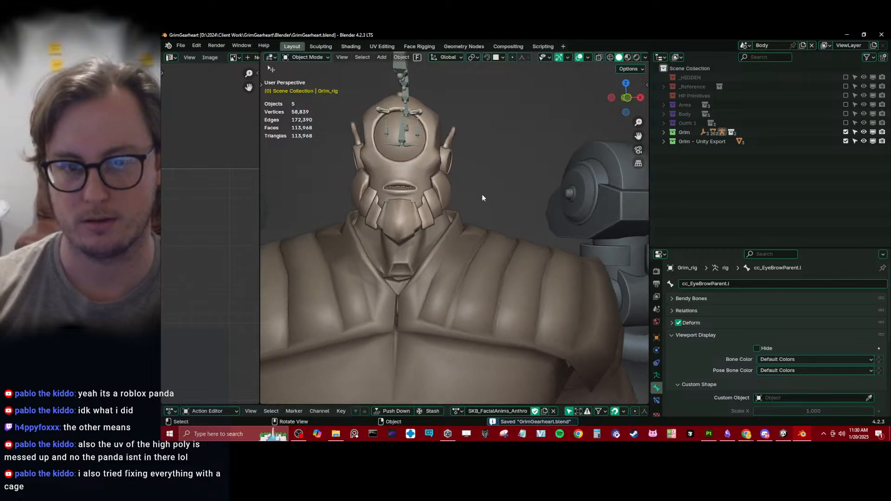
scroll(482, 194, "down", 5)
scroll(433, 185, "up", 6)
left_click(474, 185)
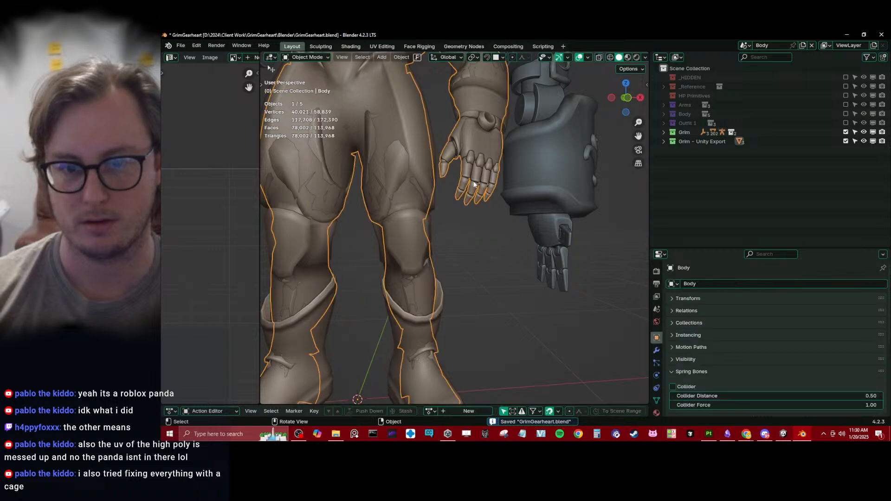
Switch to Substance Painter and examine the textured head and its eyebrow grooves from the side and front.
scroll(477, 194, "down", 3)
middle_click_drag(452, 100, 471, 267, "shift")
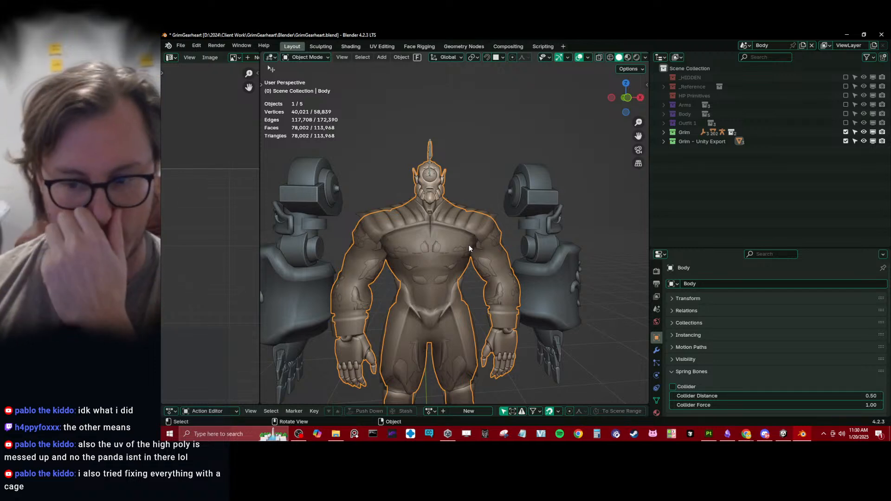
left_click(708, 434)
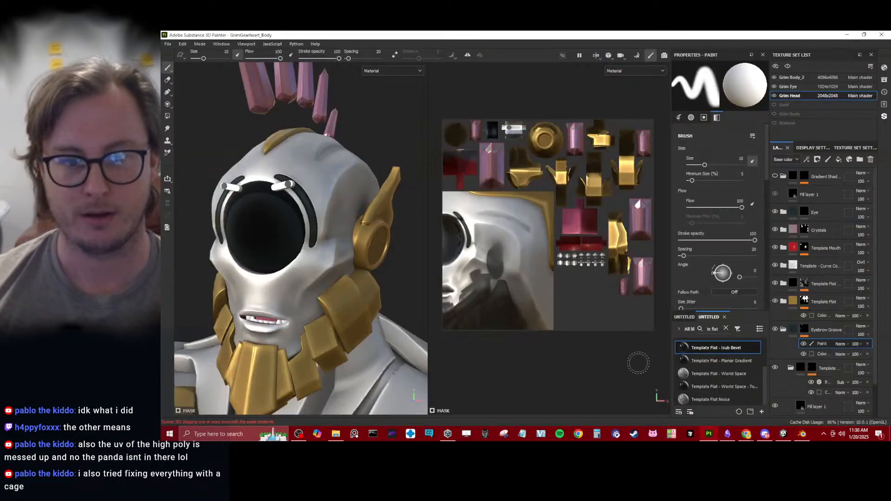
left_click_drag(353, 198, 390, 241, "alt")
middle_click_drag(337, 273, 330, 214, "alt")
scroll(330, 213, "down", 4)
scroll(331, 214, "down", 3)
mouse_move(331, 214)
left_mouse_down("alt")
mouse_move(457, 206)
mouse_move(497, 220)
mouse_move(332, 212)
left_mouse_up("alt")
scroll(335, 240, "up", 5)
middle_click_drag(325, 153, 318, 254, "alt")
scroll(316, 255, "up", 2)
scroll(313, 254, "up", 4)
middle_click_drag(310, 209, 312, 283, "alt")
left_click_drag(312, 283, 295, 270, "alt")
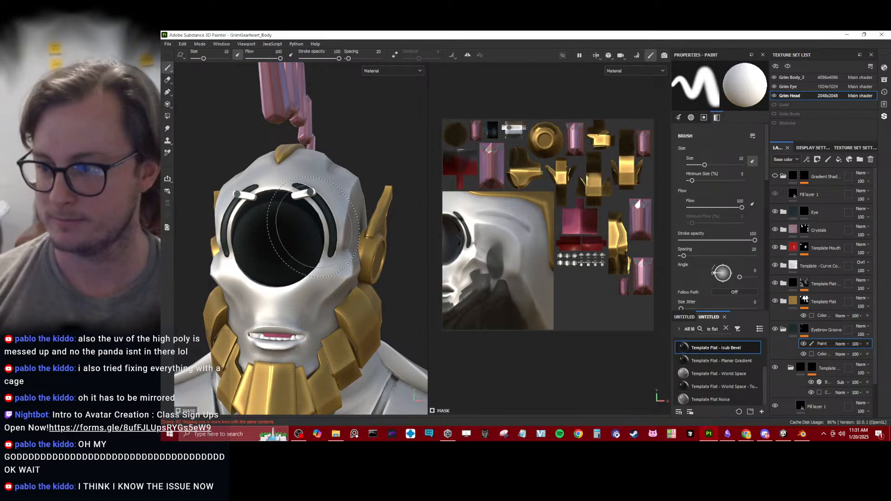
mouse_move(335, 216)
left_mouse_down("alt")
mouse_move(284, 245)
mouse_move(355, 190)
mouse_move(372, 219)
mouse_move(390, 211)
mouse_move(172, 184)
left_mouse_up("alt")
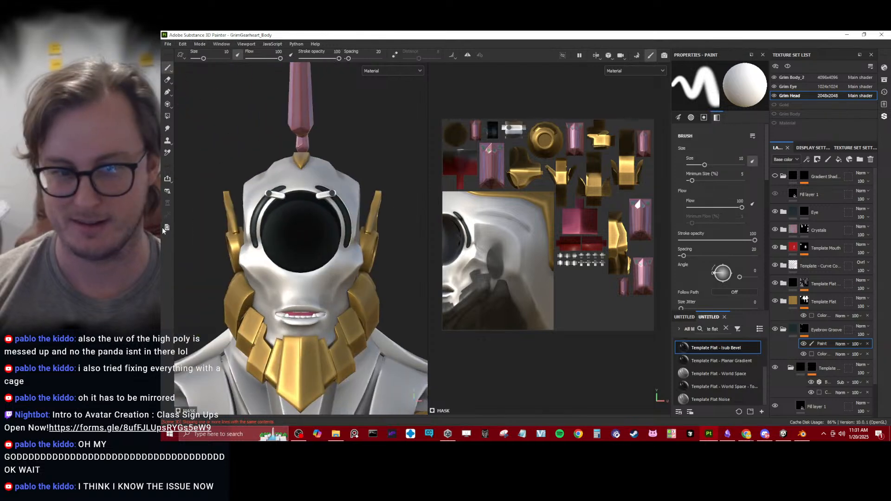
Switch back to Blender and look over the character's head and upper body from the front.
left_click(802, 435)
scroll(461, 214, "up", 4)
middle_click_drag(461, 213, 432, 186)
mouse_move(432, 186)
middle_mouse_down("shift")
mouse_move(497, 254)
mouse_move(444, 230)
mouse_move(463, 202)
middle_mouse_up("shift")
scroll(498, 254, "up", 2)
scroll(420, 203, "up", 3)
scroll(529, 240, "down", 4)
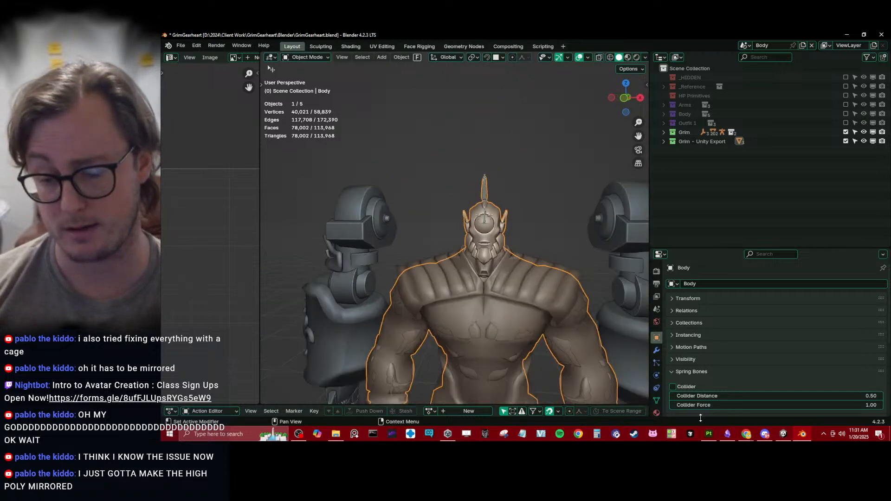
middle_click_drag(462, 259, 442, 213, "shift")
scroll(503, 253, "down", 5)
middle_click_drag(500, 249, 504, 257)
scroll(477, 186, "up", 5)
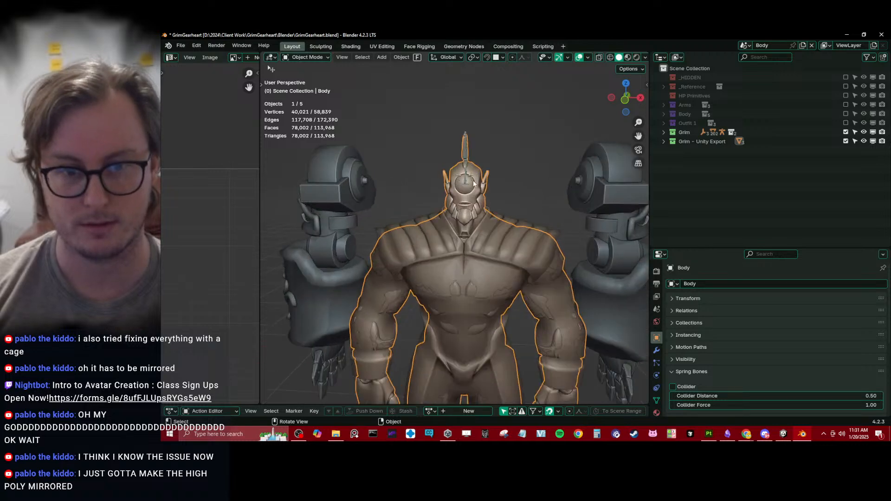
Select the Grim rig and show its Deform bone collection.
left_click(467, 182)
middle_click_drag(487, 215, 451, 222)
scroll(443, 228, "up", 8)
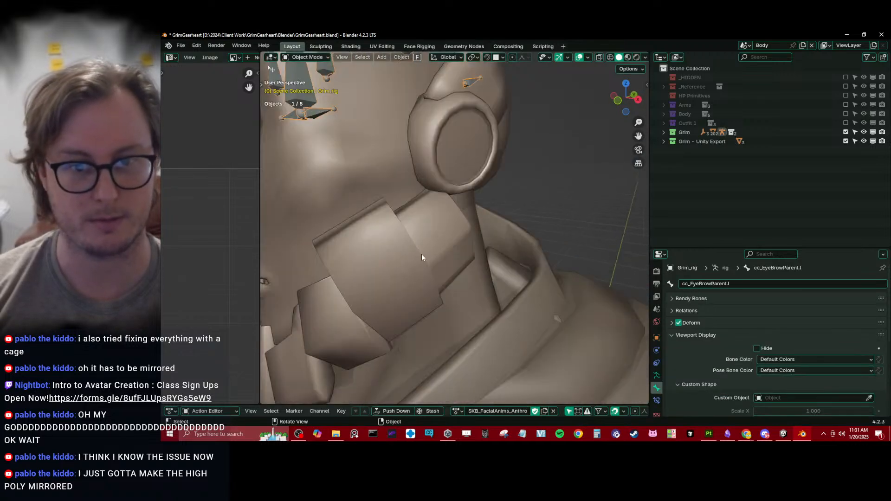
scroll(423, 254, "down", 4)
left_click(656, 375)
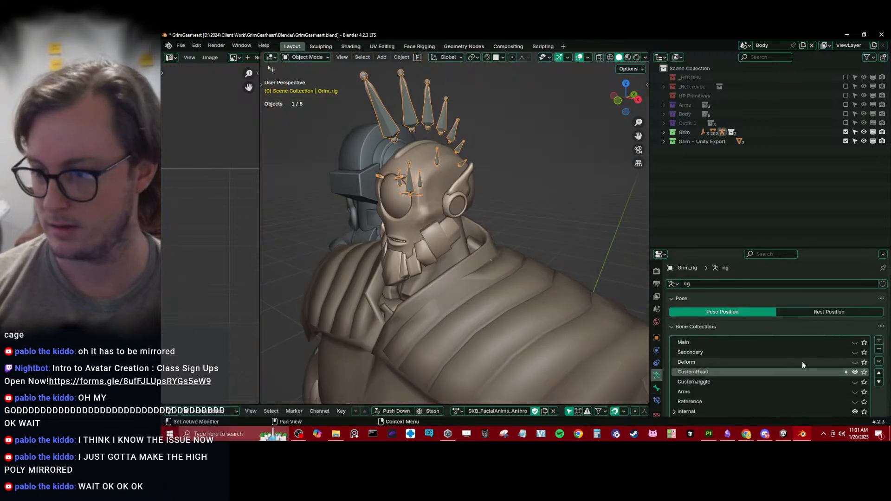
left_click(855, 362)
Parent the cc_EyeBrowParent.l bone to the head.x bone in the rig's Edit Mode.
middle_click_drag(464, 242, 510, 272, "shift")
scroll(516, 276, "up", 4)
key("Tab")
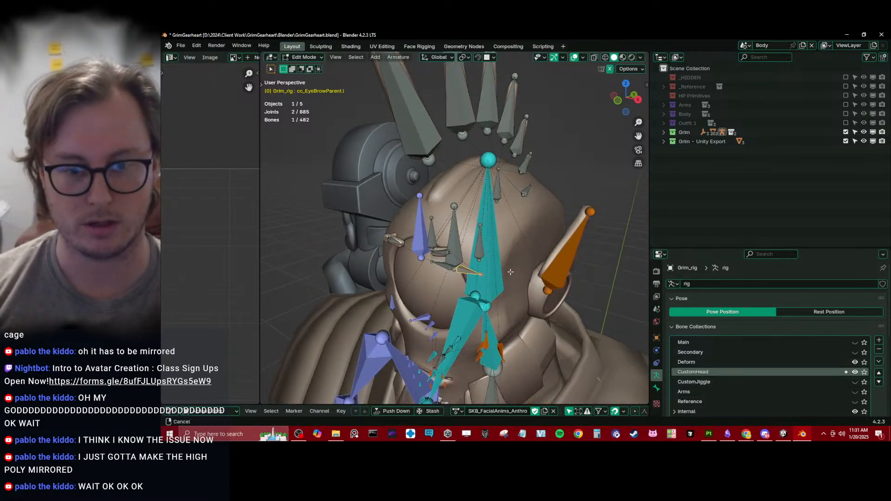
left_click(473, 286, "shift")
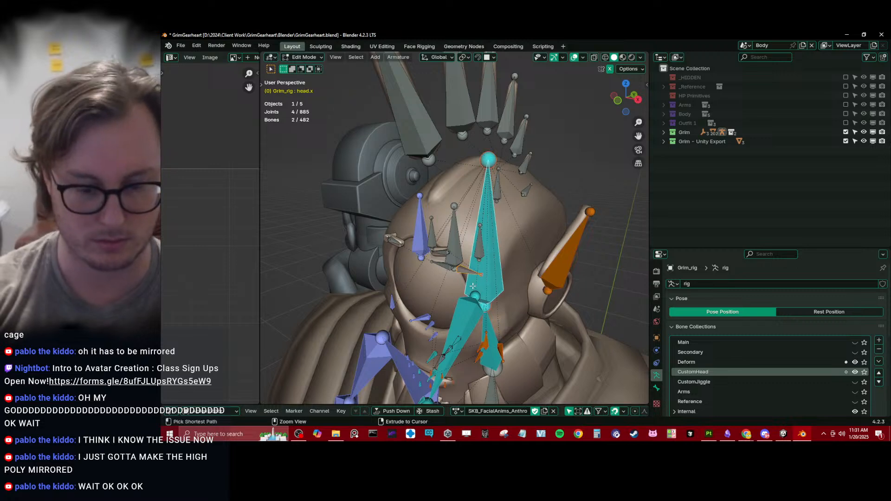
key("ctrl+p")
left_click(473, 285)
Return to Object Mode and save the file with the Grim rig selected.
scroll(441, 253, "down", 2)
middle_click_drag(472, 285, 482, 236, "shift")
key("Tab")
scroll(455, 241, "down", 4)
key("ctrl+s")
left_click(485, 193)
scroll(486, 195, "up", 2)
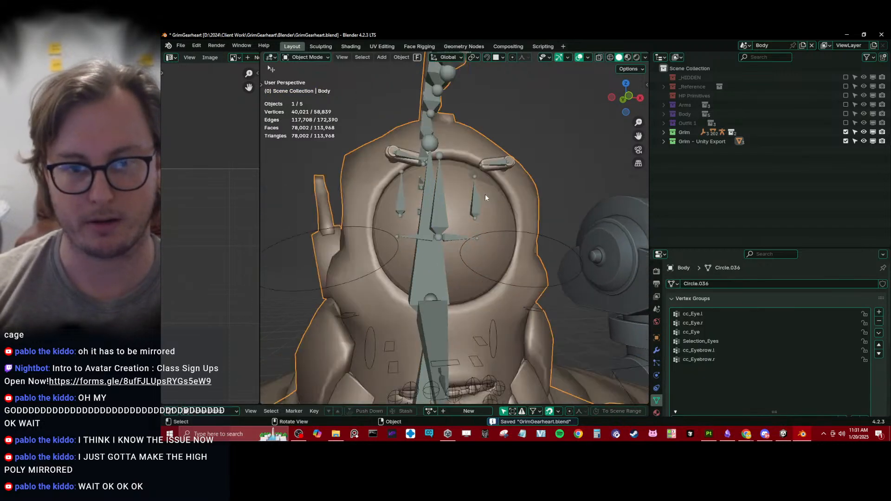
left_click(495, 169)
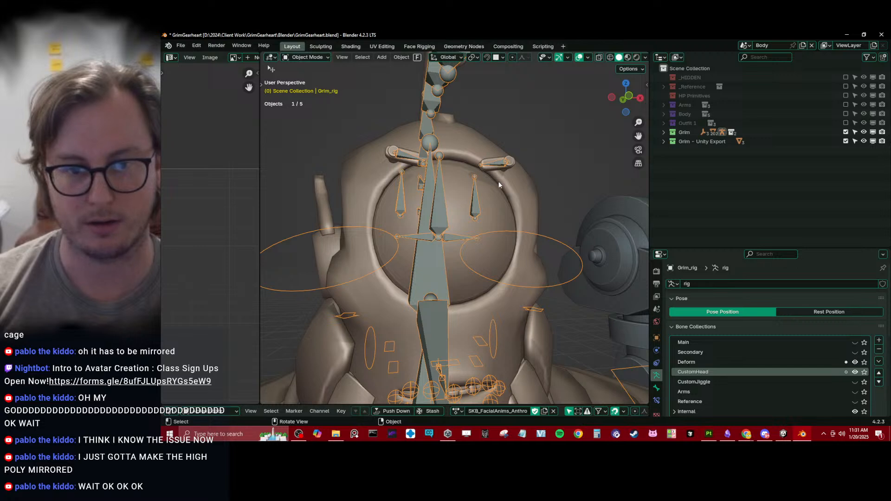
scroll(499, 200, "down", 6)
middle_click_drag(502, 222, 536, 272)
key("ctrl+s")
scroll(487, 214, "down", 5)
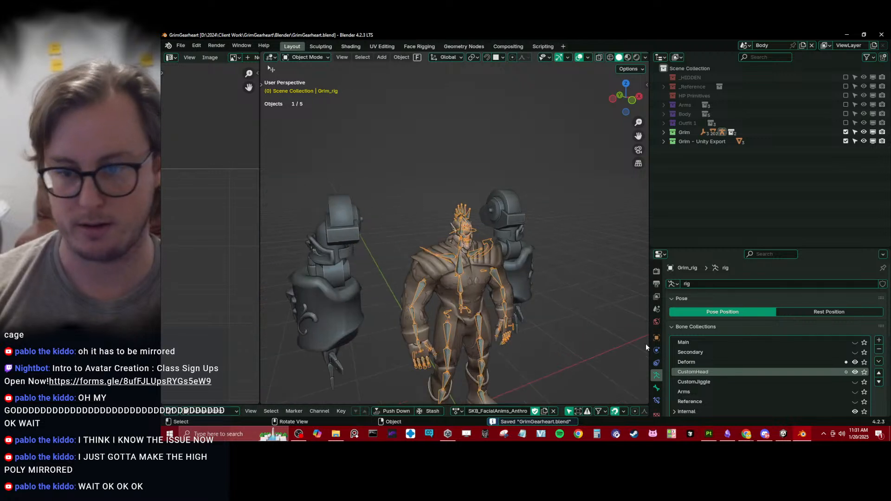
Show the rig's Main bone collection and hide the Deform and CustomHead collections.
left_click(855, 343)
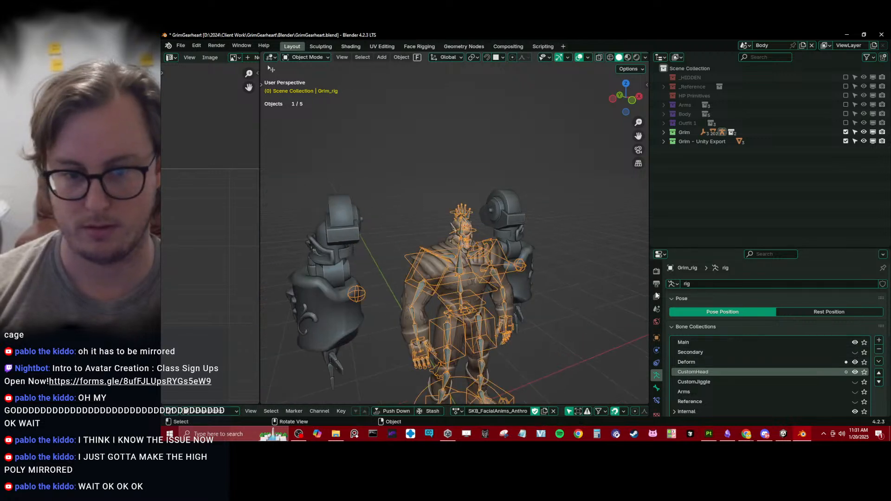
left_click(856, 362)
left_click(856, 373)
middle_click_drag(490, 296, 468, 228, "shift")
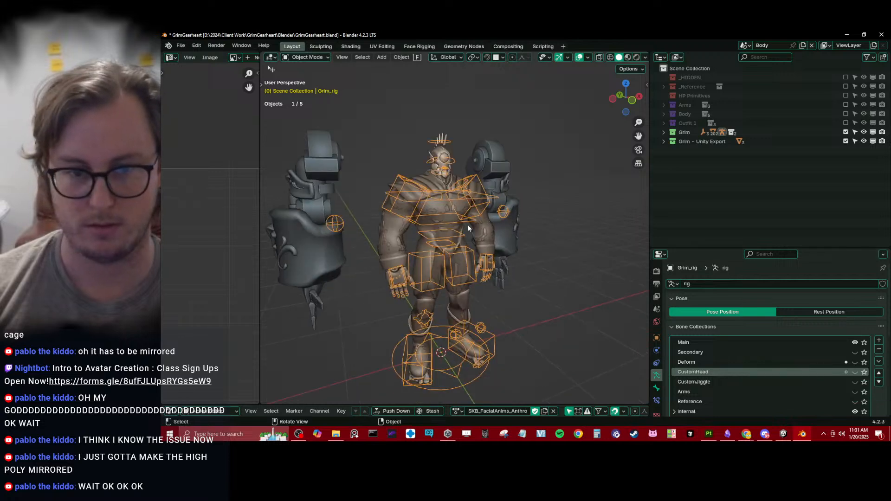
Select all objects and export them with Auto-Rig Pro as GrimGearheart.fbx into the Unity project's FBX folder, using the Unity Humanoid settings.
key("a")
key("q")
left_click(564, 305)
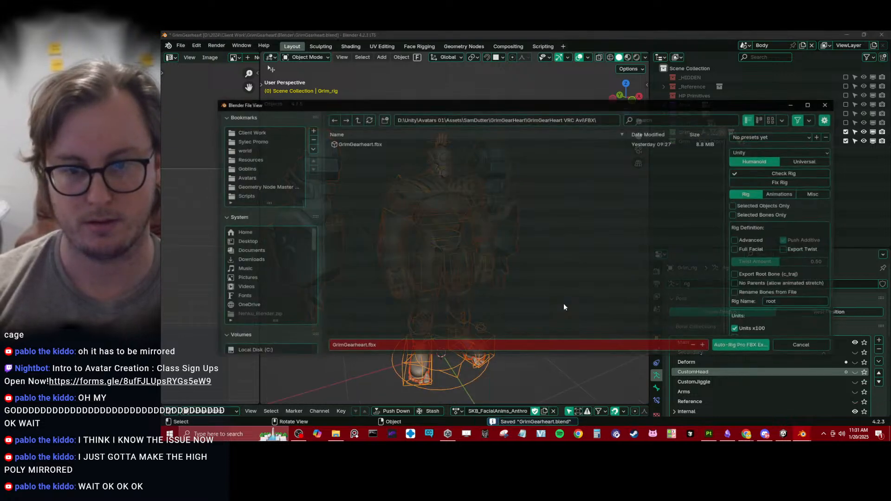
left_click(734, 344)
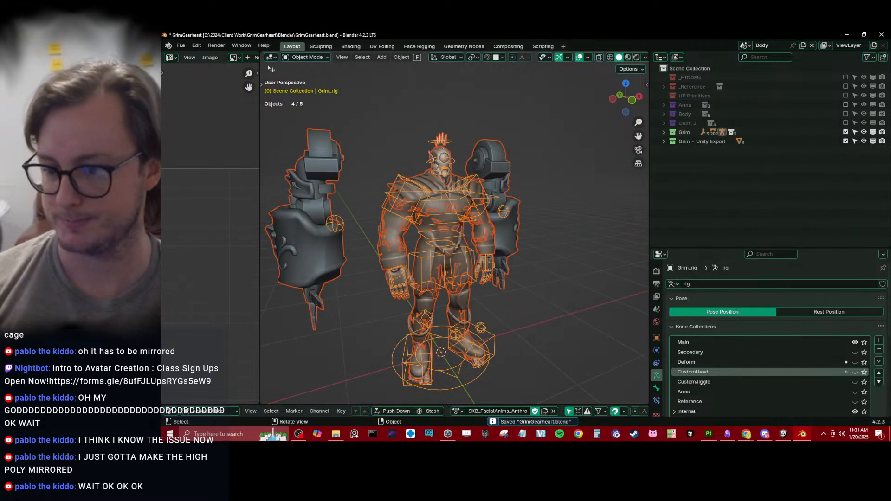
Switch to Chrome to view the panda character capture, and close the browser window.
mouse_move(746, 435)
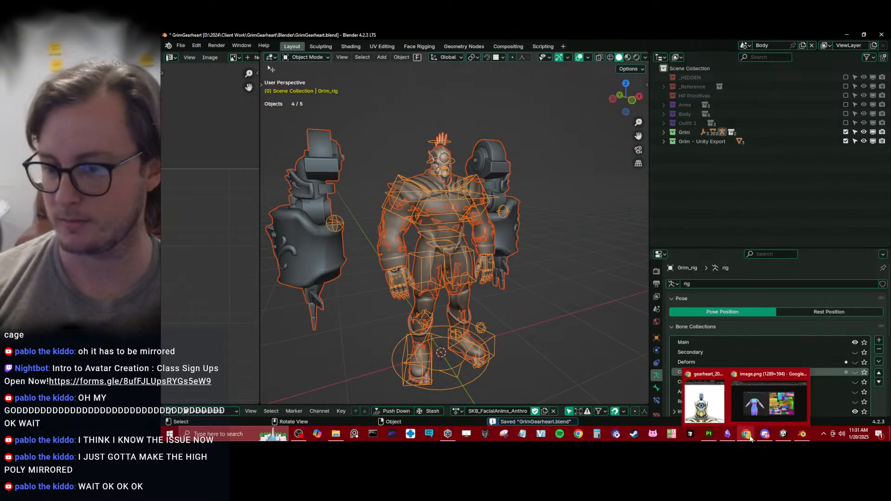
left_click(767, 405)
left_click(310, 38)
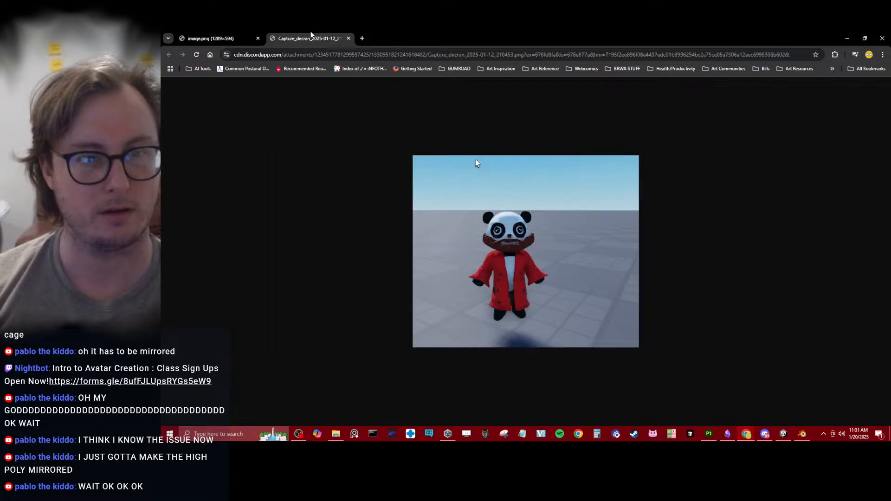
left_click(882, 37)
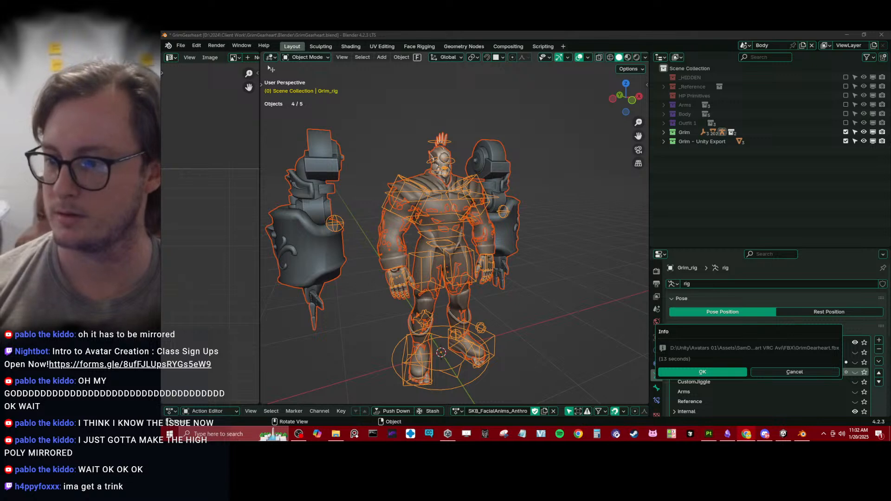
Acknowledge the finished FBX export and save the Blender file with nothing selected.
left_click(686, 373)
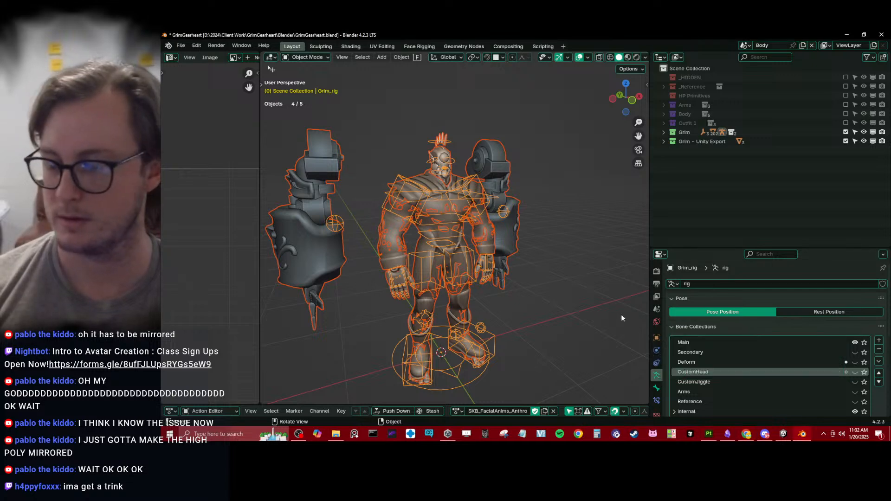
middle_click_drag(534, 261, 514, 335)
left_click(514, 335)
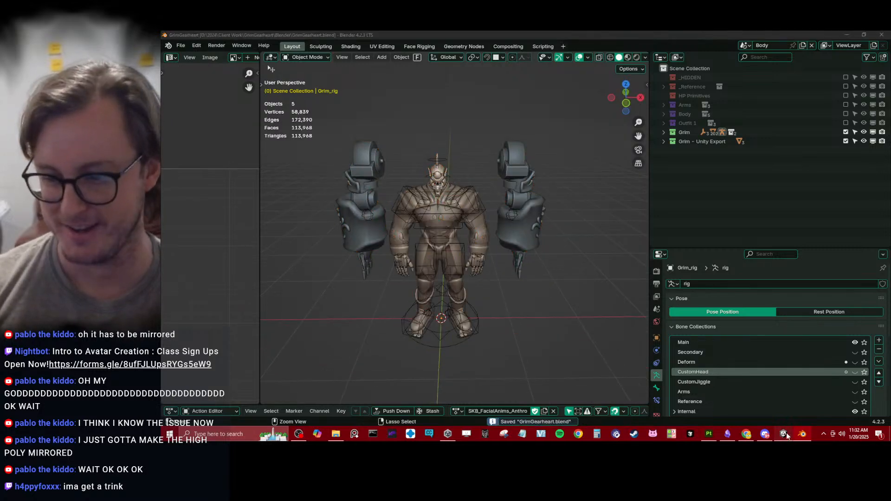
Switch to Unity and examine the avatar's face, eye and eyebrows up close.
key("alt+Tab")
left_click_drag(431, 197, 403, 199, "alt")
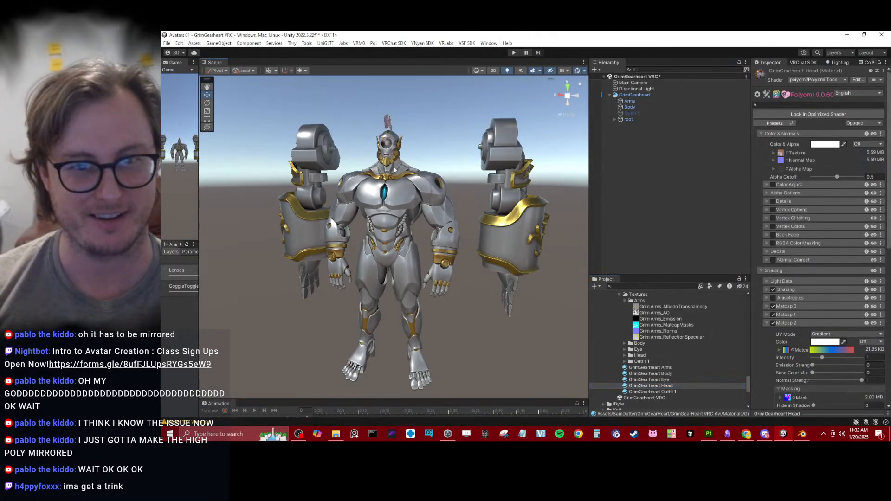
middle_click_drag(403, 199, 405, 260)
scroll(406, 260, "up", 5)
left_click_drag(409, 223, 434, 218, "alt")
middle_click_drag(435, 204, 442, 266)
scroll(441, 262, "up", 8)
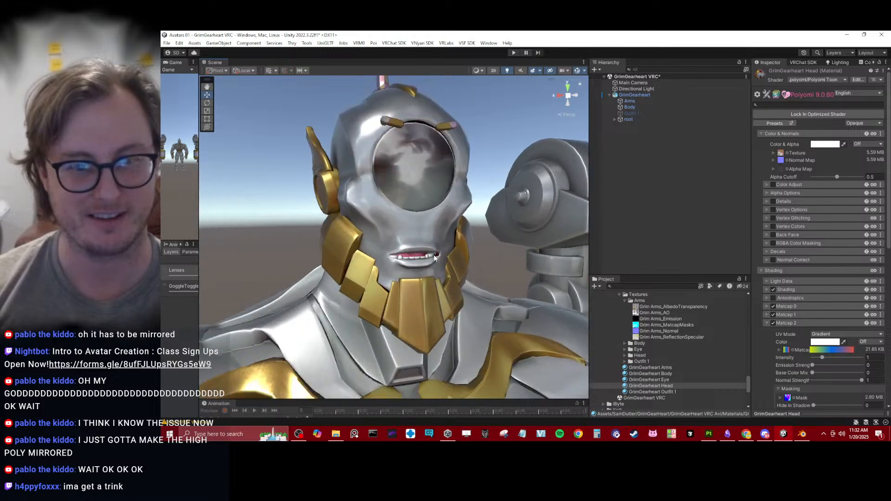
left_click_drag(422, 237, 392, 187, "alt")
scroll(392, 187, "down", 2)
middle_click_drag(392, 187, 394, 265)
left_click_drag(394, 251, 415, 222, "alt")
scroll(415, 223, "up", 4)
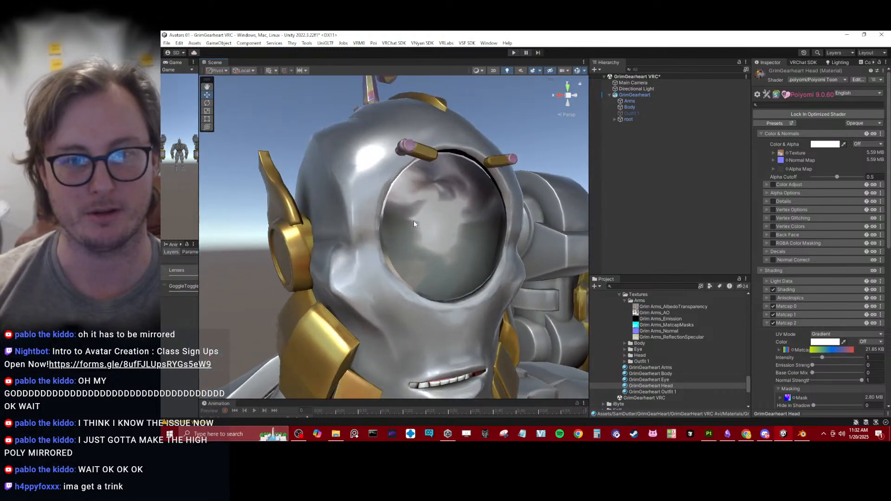
Switch to Substance Painter and set the texture export to include only the Grim Head texture set.
left_click(709, 433)
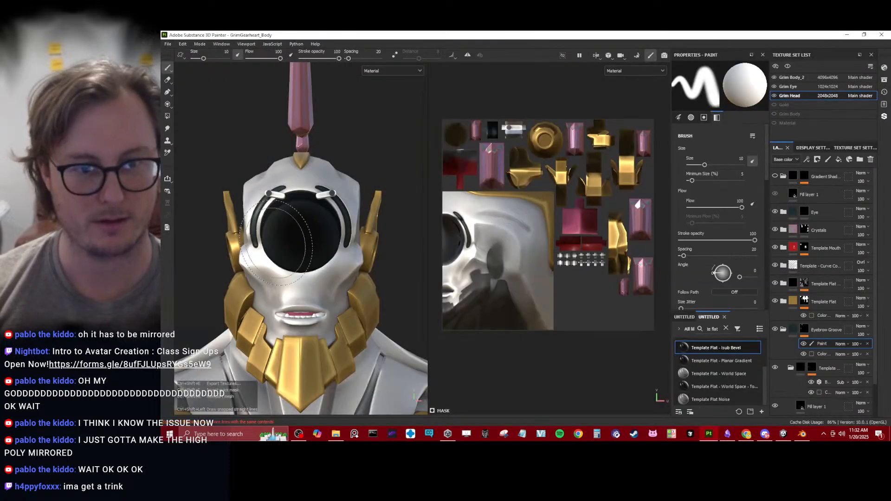
key("ctrl+shift+e")
left_click(327, 134)
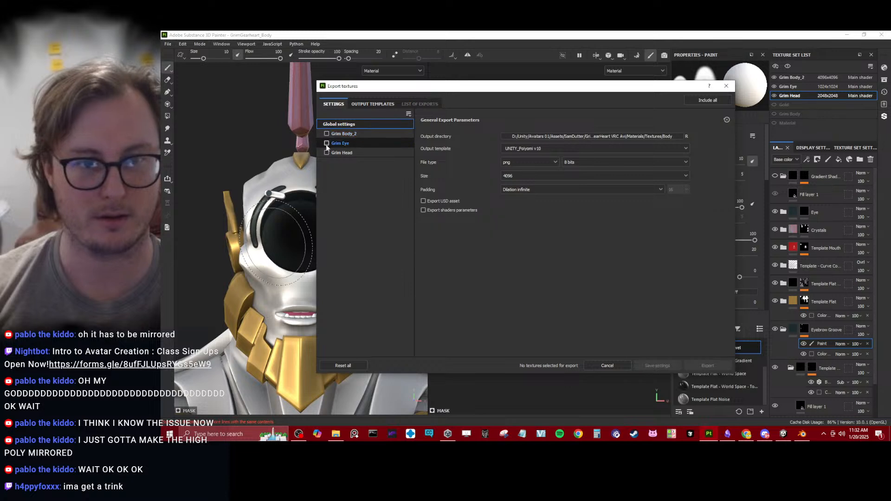
left_click(327, 152)
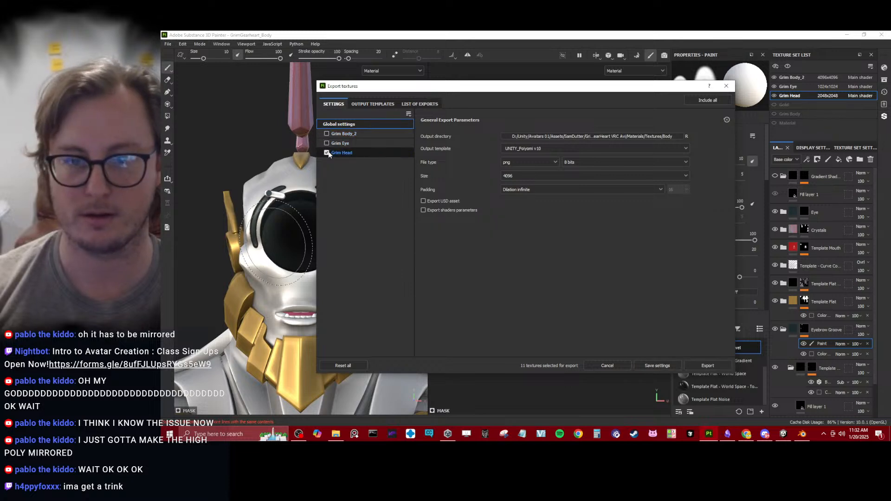
Set the output directory to the Unity project's Materials/Textures/Head folder and export the head textures.
left_click(665, 136)
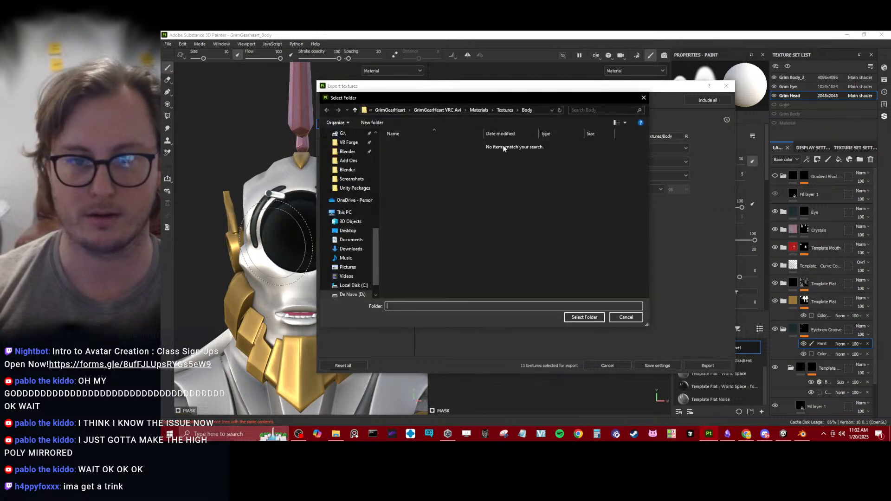
left_click(500, 109)
double_click(412, 165)
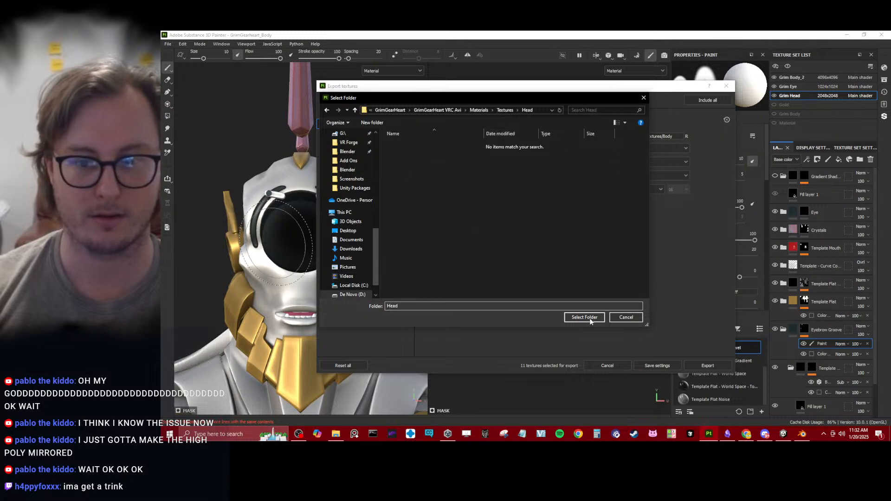
left_click(591, 318)
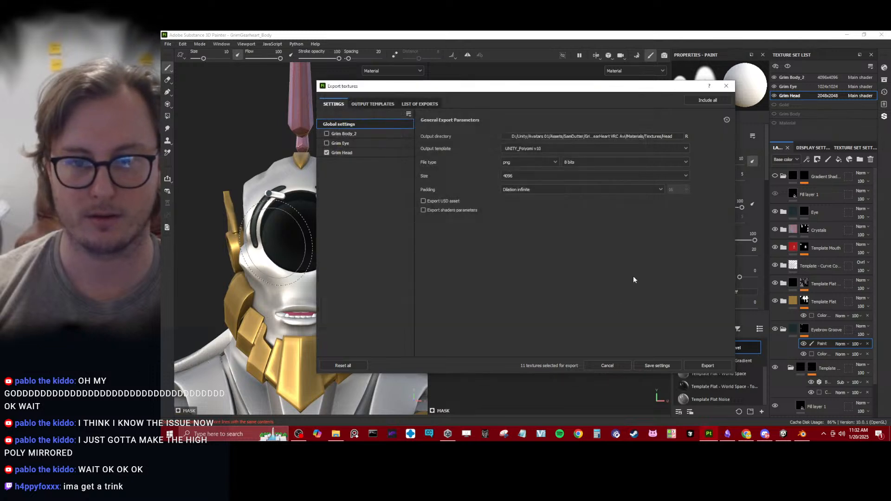
left_click(706, 366)
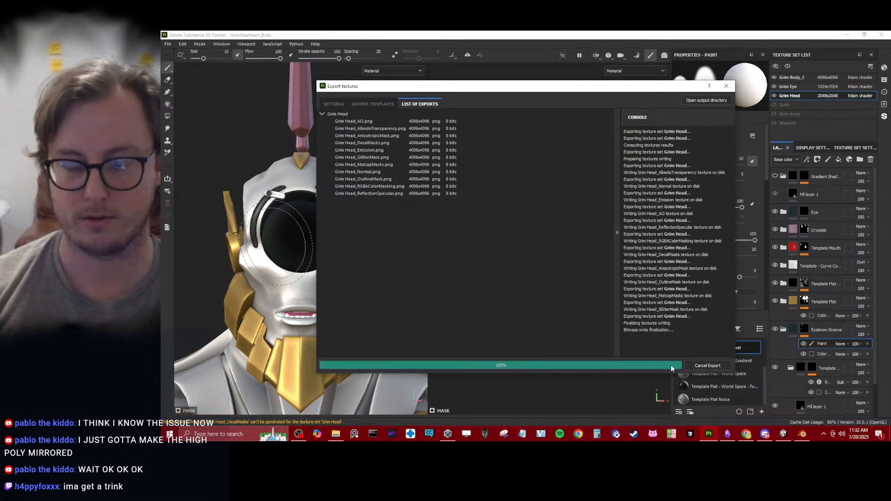
left_click(671, 367)
Switch to Unity and inspect the updated head textures and eyebrow grooves on the avatar.
left_click(784, 434)
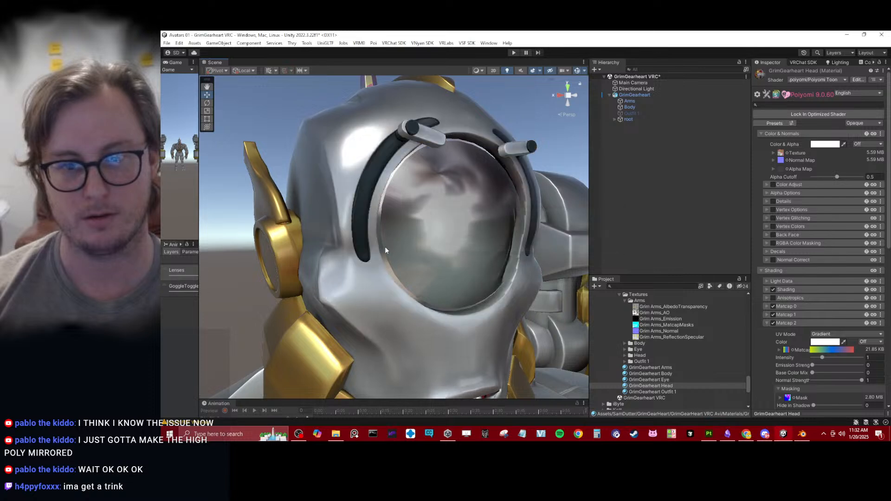
scroll(405, 245, "down", 8)
mouse_move(422, 240)
left_mouse_down("alt")
mouse_move(395, 200)
mouse_move(273, 282)
mouse_move(413, 228)
mouse_move(473, 219)
mouse_move(481, 209)
mouse_move(289, 251)
mouse_move(649, 247)
mouse_move(420, 248)
mouse_move(396, 235)
mouse_move(409, 240)
mouse_move(321, 237)
mouse_move(404, 239)
left_mouse_up("alt")
scroll(478, 212, "down", 5)
scroll(419, 247, "up", 5)
scroll(411, 240, "down", 8)
scroll(404, 239, "down", 3)
middle_click_drag(403, 239, 421, 162)
left_click_drag(421, 163, 505, 152, "alt")
scroll(459, 181, "up", 10, "alt")
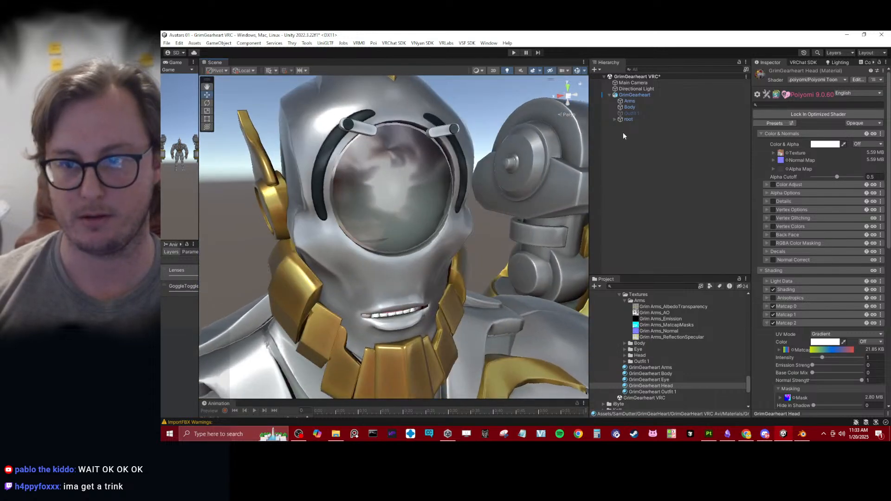
Activate the Outfit 1 object under GrimGearheart.
left_click(643, 113)
left_click(772, 73)
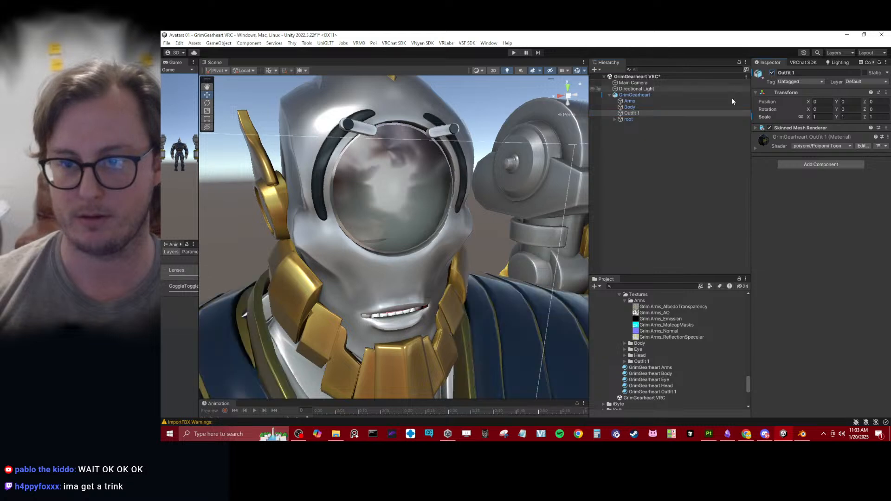
Set the Alpha Cutoff of the GrimGearheart Body material to about 0.308 and save the scene.
left_click(632, 107)
left_click(835, 244)
scroll(470, 241, "down", 10)
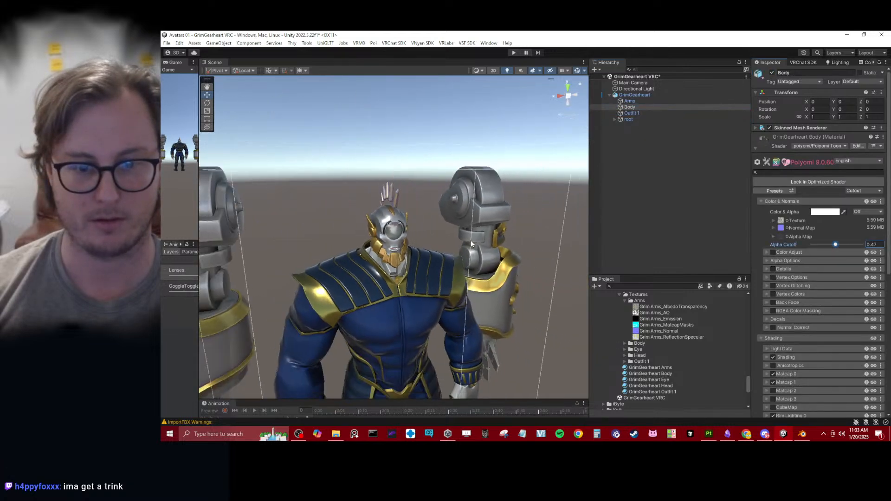
scroll(437, 274, "down", 3)
mouse_move(836, 245)
left_mouse_down()
mouse_move(851, 245)
mouse_move(794, 243)
mouse_move(829, 242)
left_mouse_up()
left_click_drag(380, 227, 383, 203, "alt")
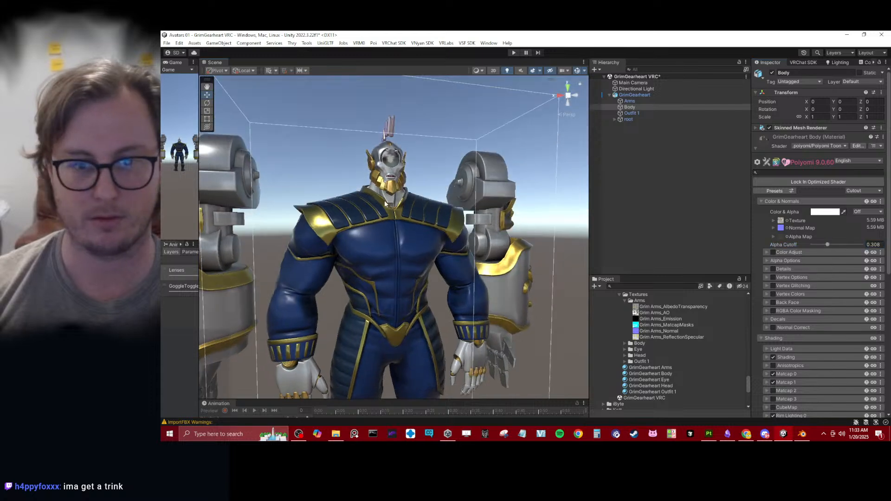
left_click(416, 162)
left_click_drag(417, 162, 485, 191, "alt")
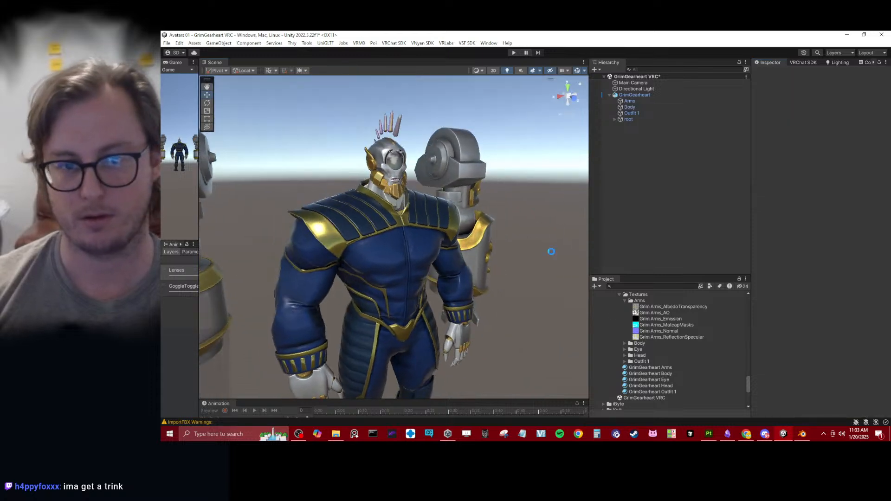
Scale the c_Arm_Parent bone under root uniformly to about 0.664 to shrink the mechanical arms.
scroll(340, 227, "down", 5)
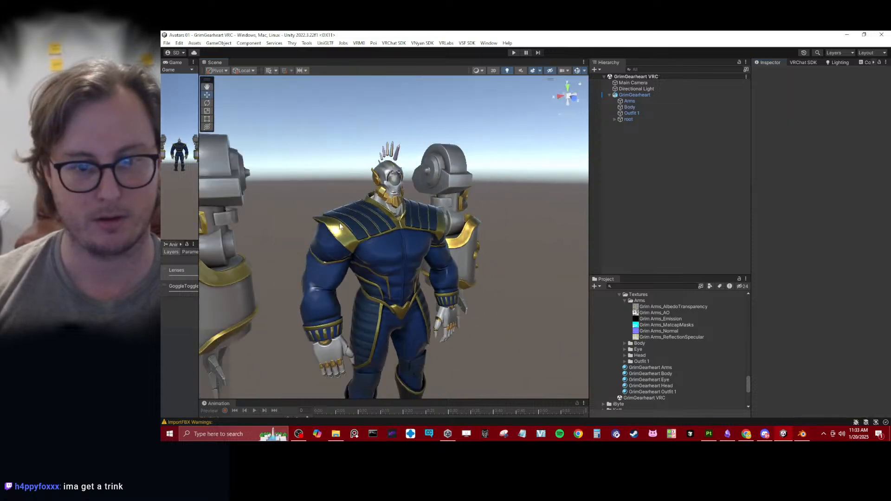
left_click_drag(313, 242, 298, 208, "alt")
left_click(613, 119)
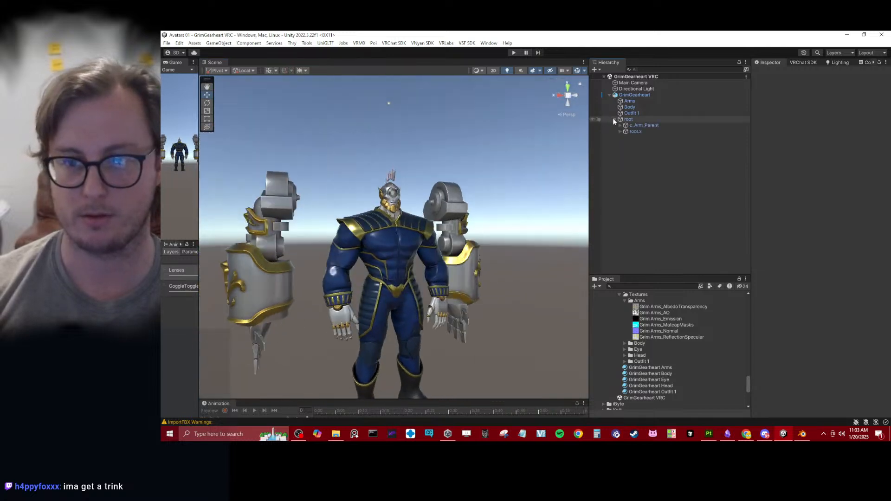
left_click(617, 131)
left_click(618, 125)
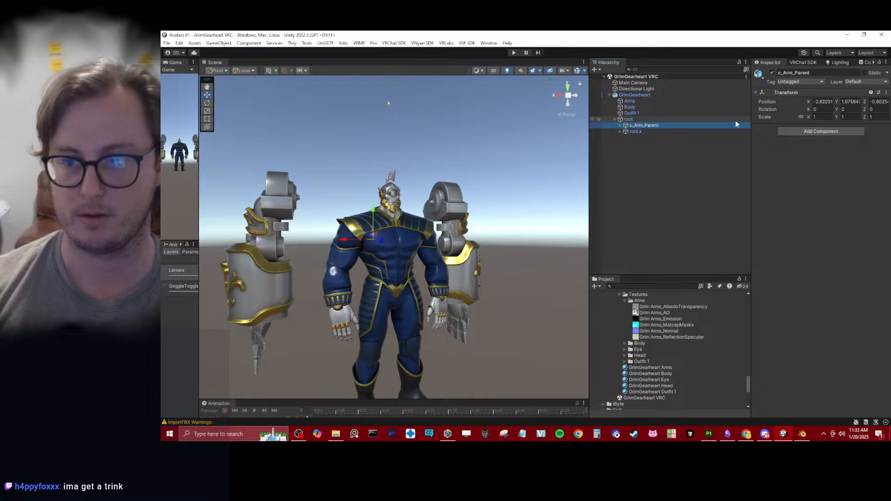
left_click_drag(375, 240, 243, 229)
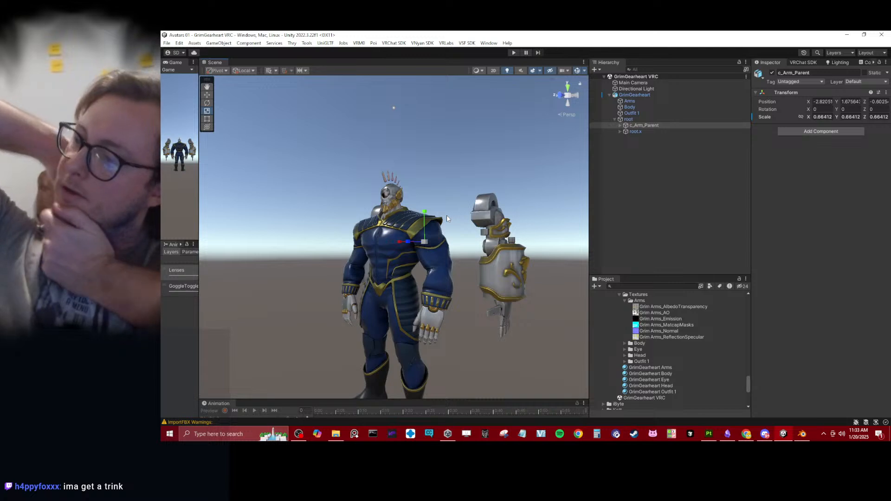
scroll(408, 190, "up", 2)
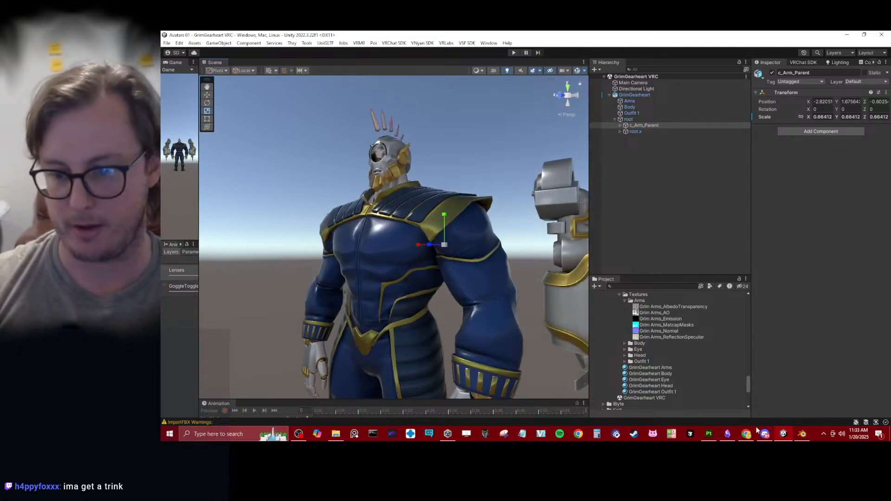
Switch to Substance Painter, hide the Grim Body_2 and Grim Head texture sets, and select Grim Eye.
left_click(709, 434)
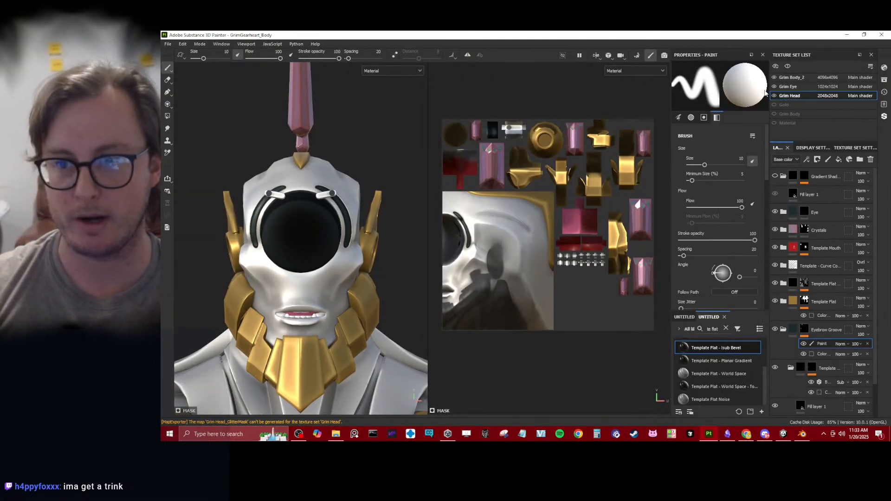
left_click(775, 78)
left_click(774, 95)
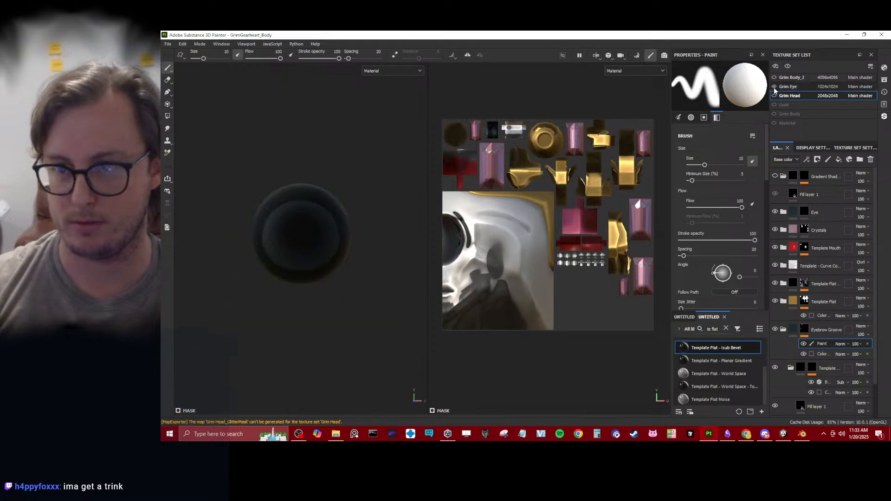
left_click(775, 87)
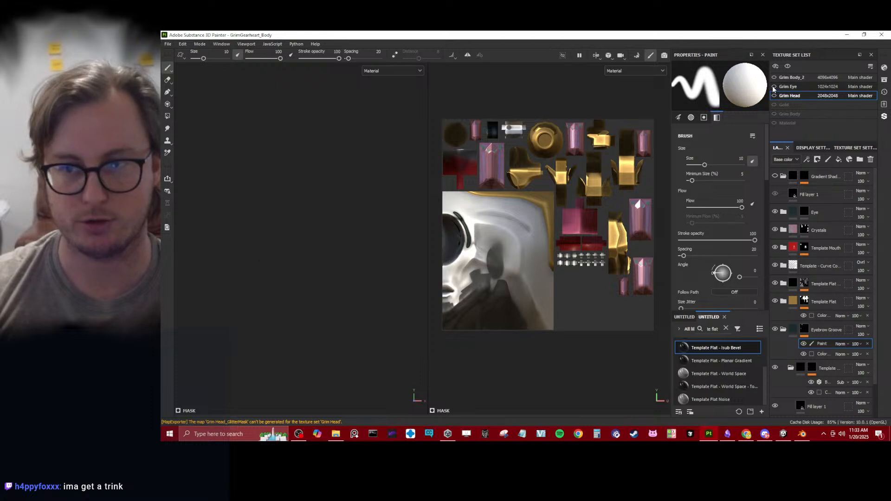
left_click(774, 87)
left_click(788, 87)
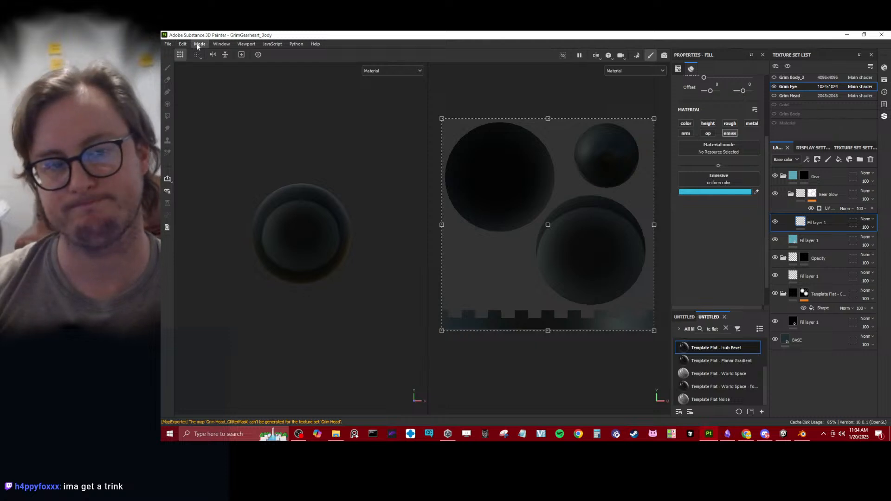
Remove the normal, world space normal, ID, ambient occlusion, curvature and position mesh maps from the Grim Eye texture set.
left_click(833, 148)
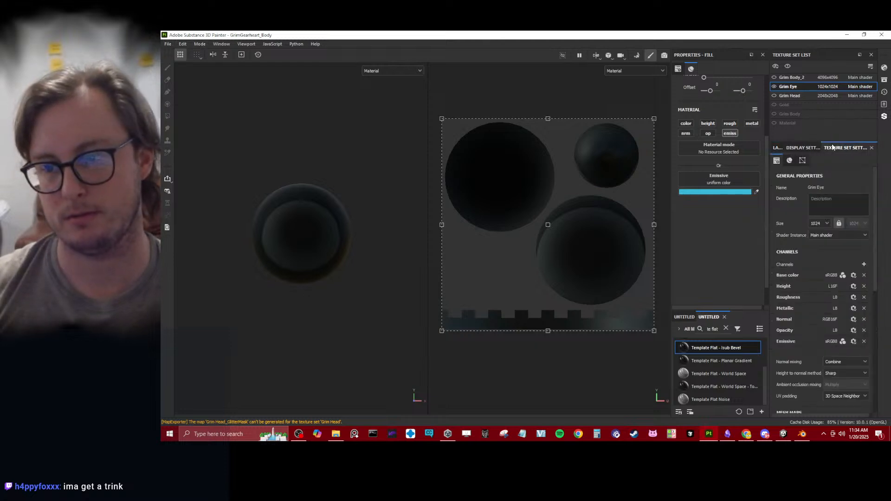
scroll(837, 246, "down", 5)
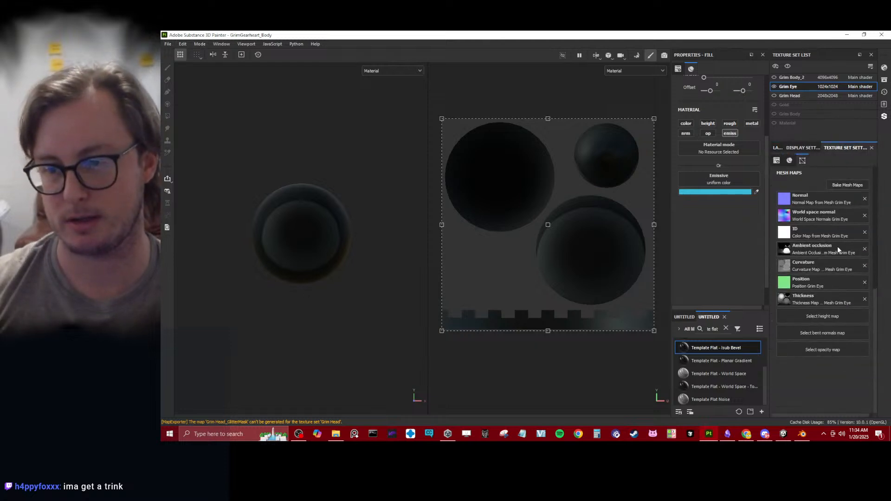
left_click(865, 200)
left_click(865, 216)
left_click(865, 233)
left_click(865, 249)
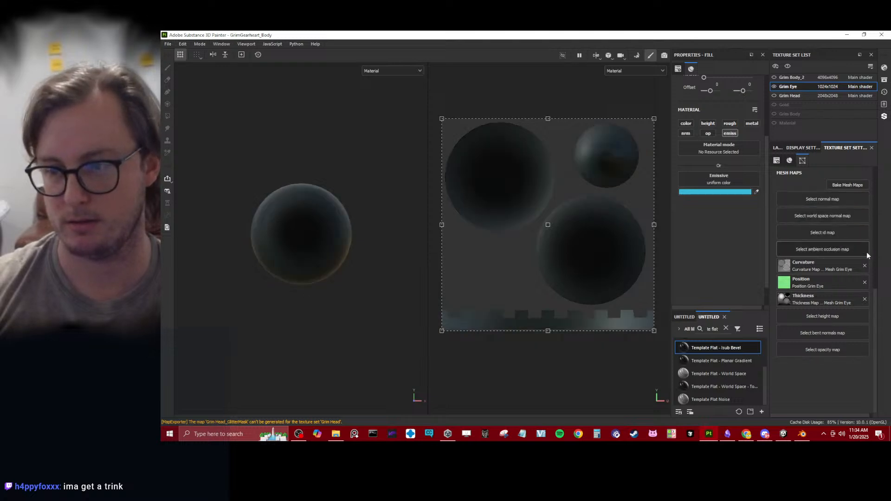
left_click(865, 266)
left_click(865, 283)
left_click_drag(278, 244, 270, 187, "alt")
scroll(270, 183, "down", 4)
Export only the Grim Eye texture set to the Unity project's Materials/Textures/Eye folder and save the export settings.
key("ctrl+shift+e")
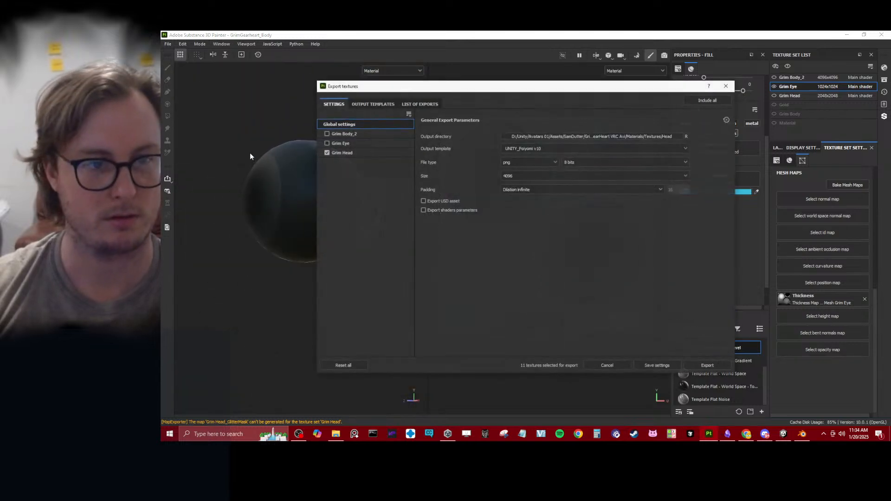
left_click(668, 137)
left_click(505, 110)
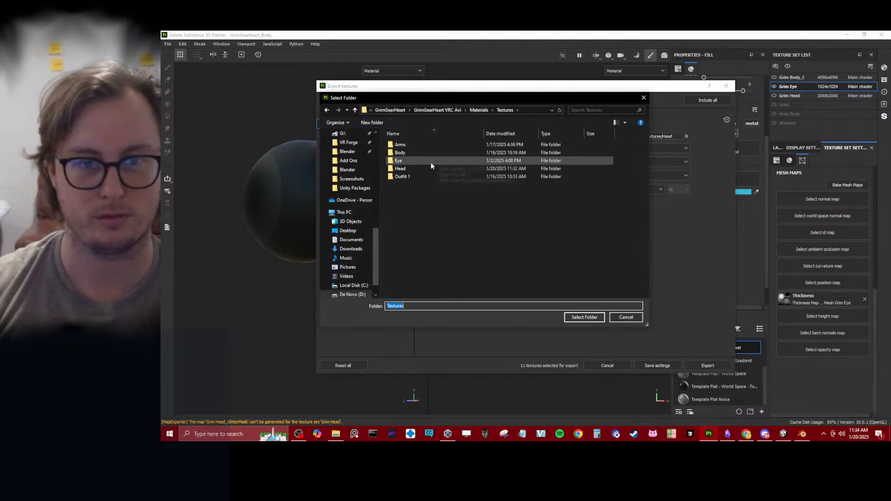
double_click(420, 158)
left_click(584, 318)
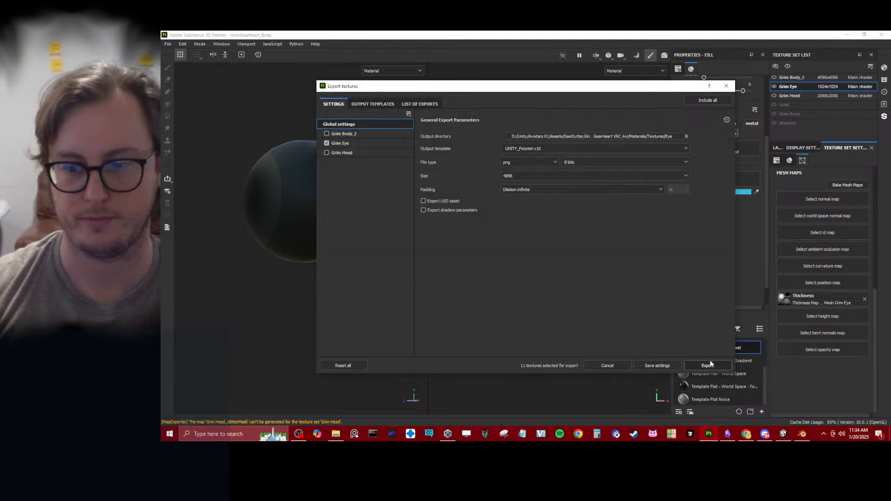
left_click(707, 366)
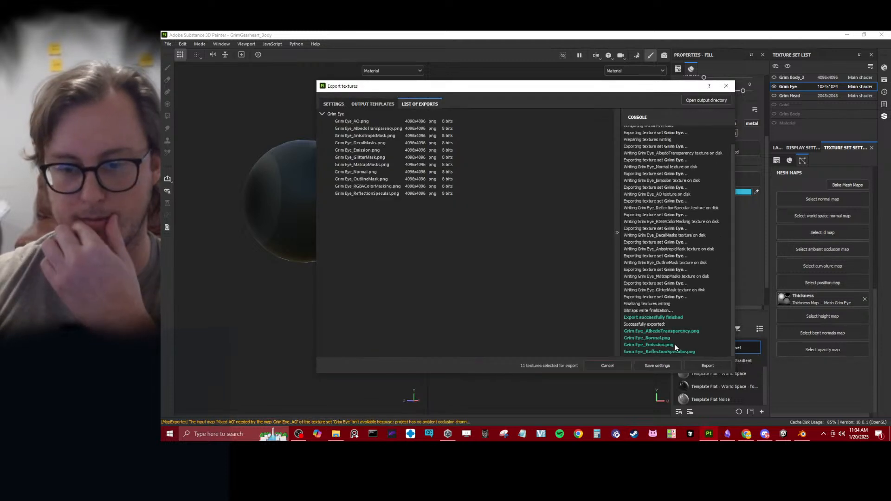
left_click(661, 366)
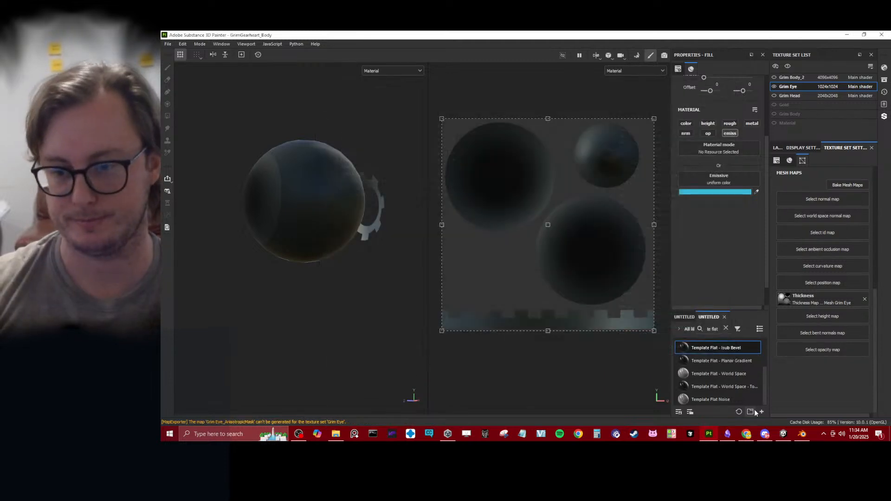
Switch to Unity and inspect the reimported eye textures on the avatar's head.
left_click(773, 433)
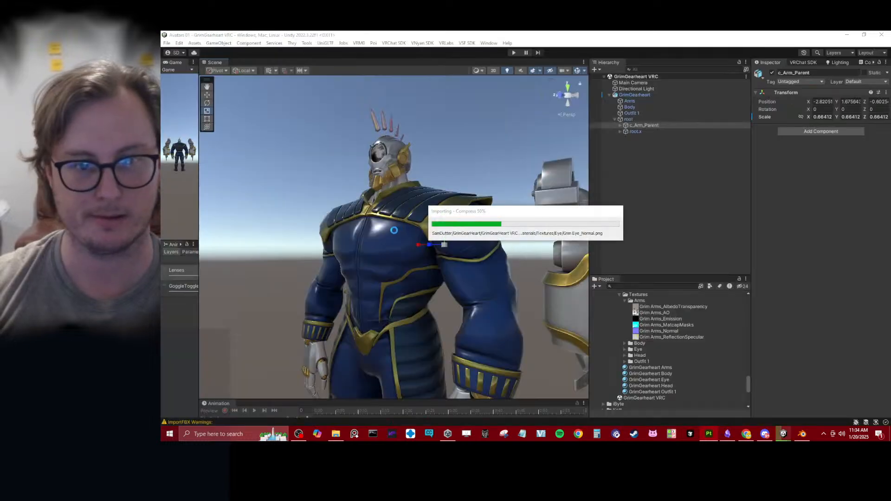
left_click_drag(398, 229, 515, 186, "alt")
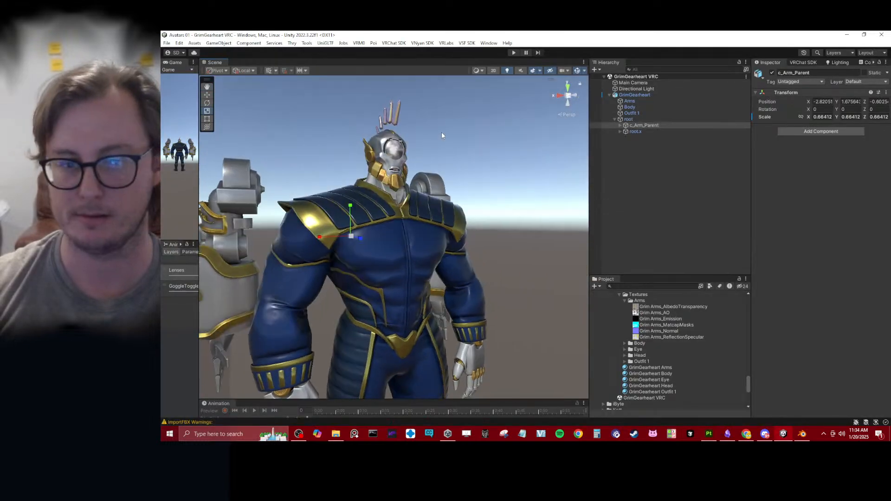
middle_click_drag(441, 133, 433, 212)
scroll(434, 213, "up", 6)
left_click_drag(434, 212, 410, 211, "alt")
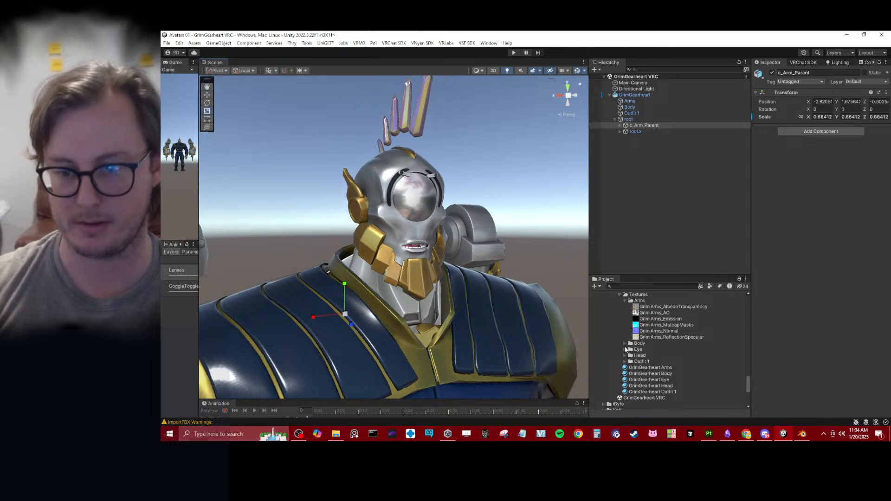
Open the GrimGearheart Eye material and toggle Matcap 0 off and on to compare its effect on the eye.
left_click(625, 349)
scroll(669, 348, "down", 3)
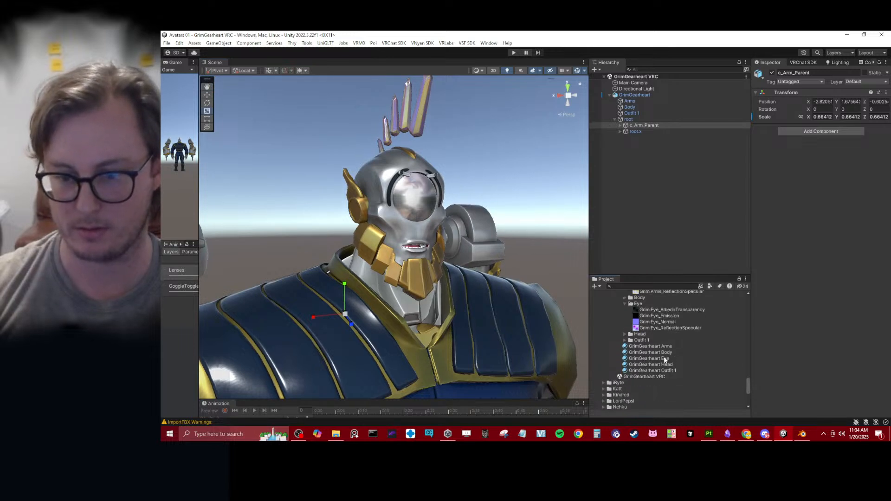
left_click(664, 359)
scroll(780, 302, "down", 5)
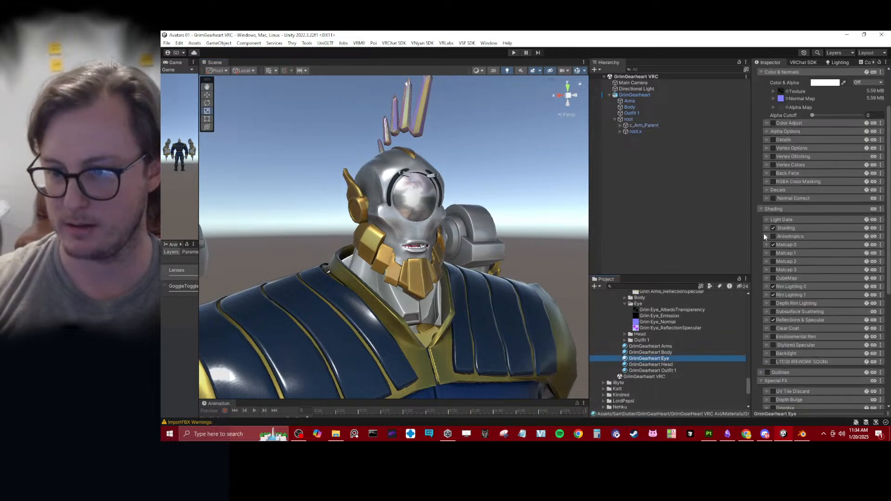
left_click(766, 245)
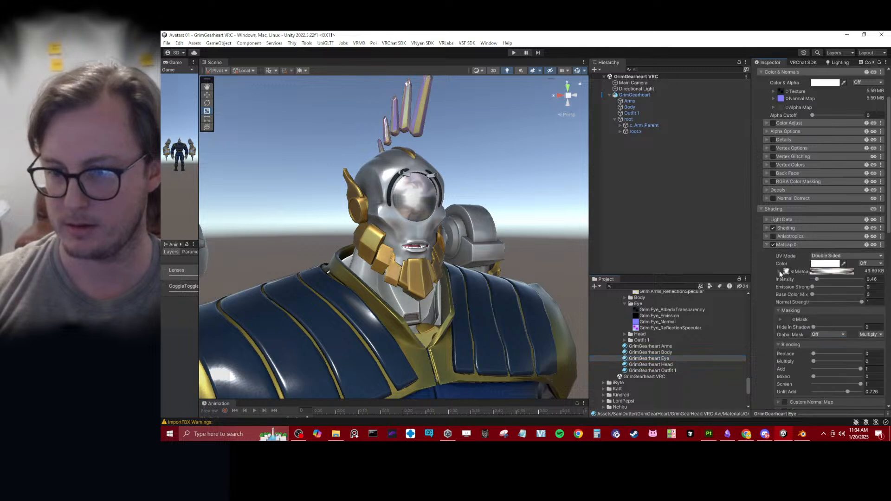
left_click(773, 245)
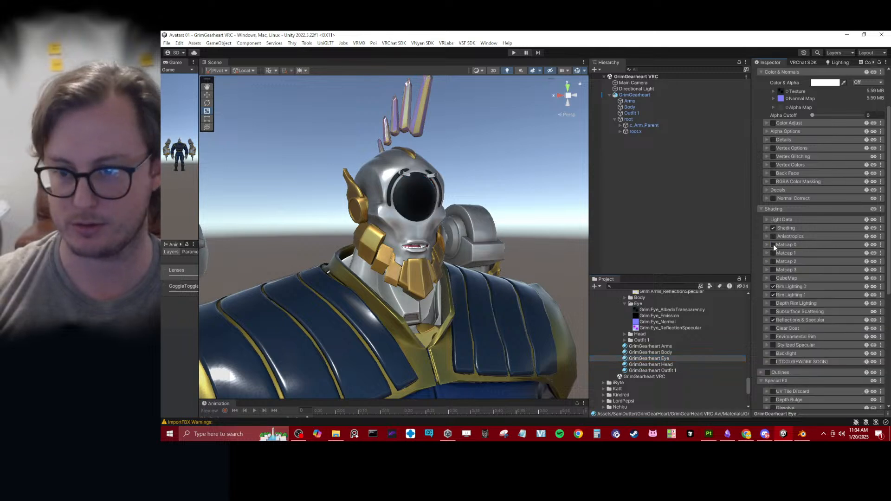
left_click(773, 245)
left_click_drag(448, 249, 439, 239, "alt")
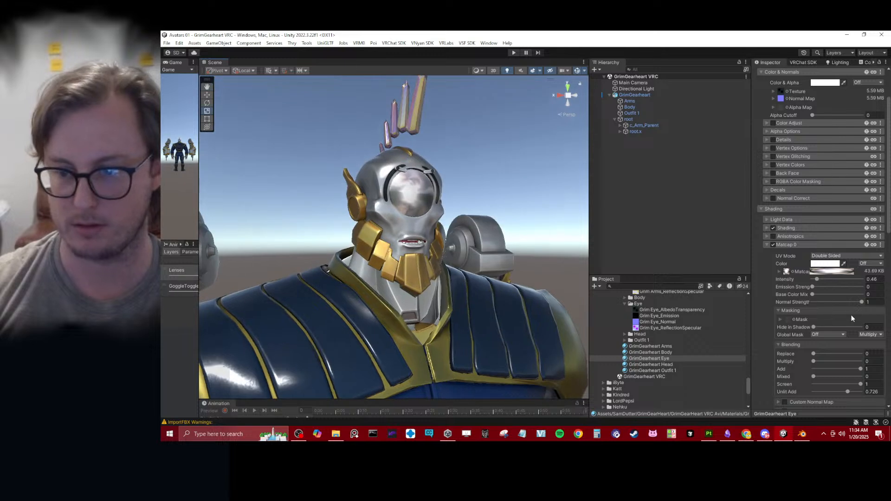
Set the eye material's Matcap 0 blending to Add 0, Unlit Add 0 and Screen about 0.306.
left_click(870, 302)
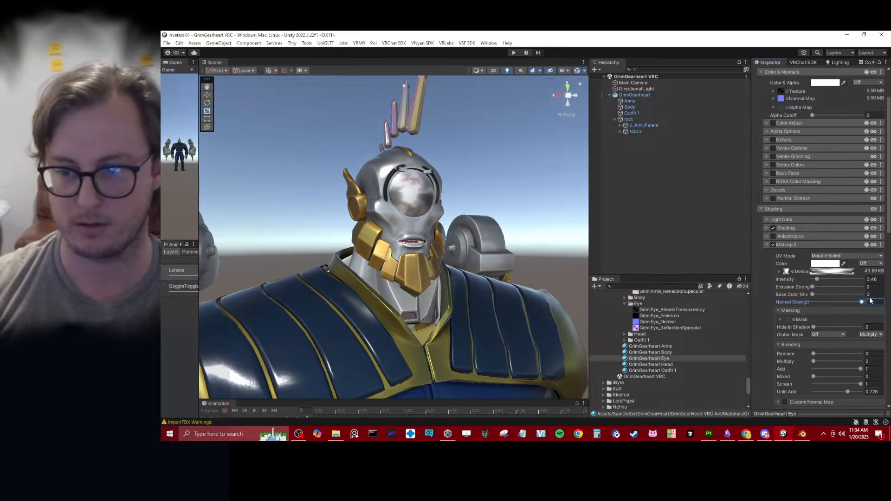
left_click_drag(861, 384, 775, 369)
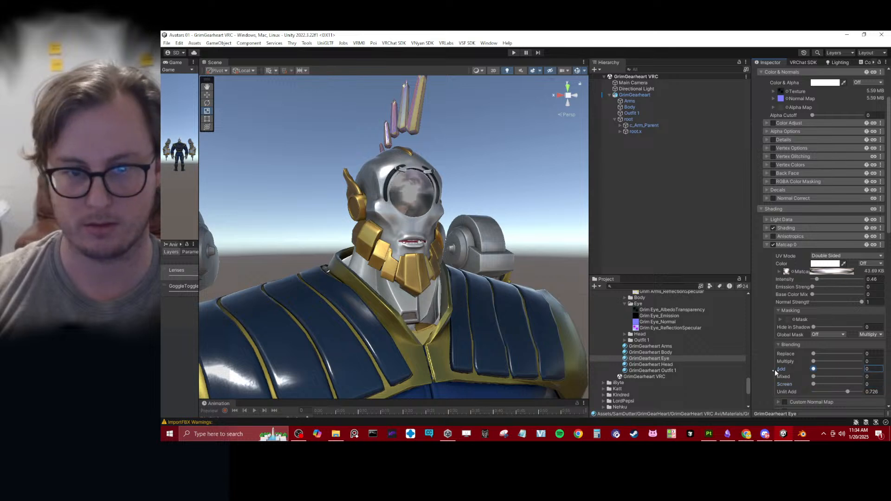
left_click_drag(842, 391, 745, 393)
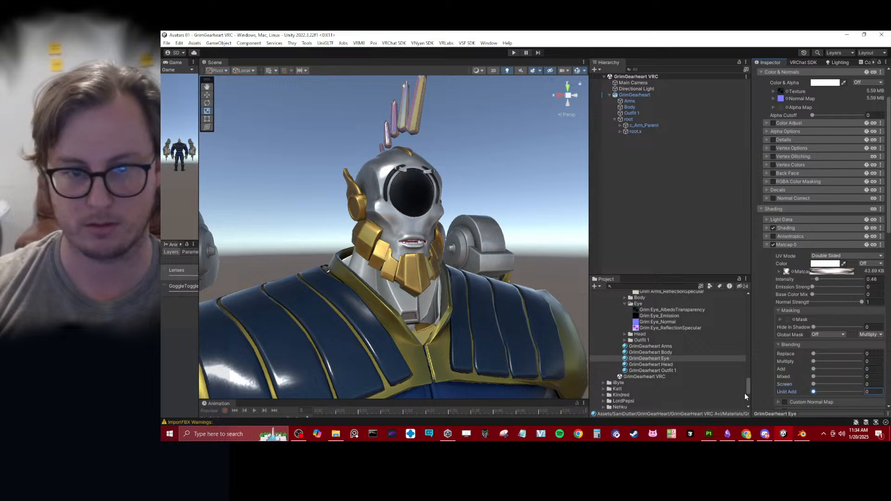
left_click_drag(813, 385, 829, 386)
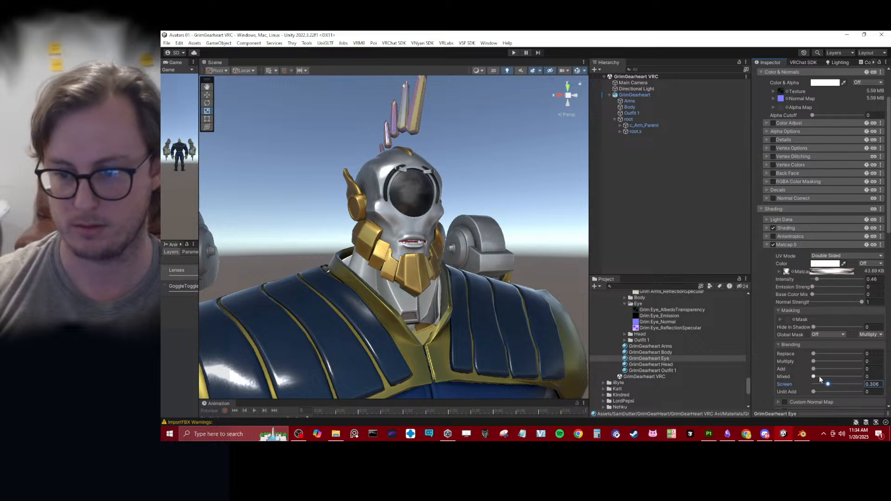
Inspect the eye's matcap reflection on the whole avatar from a distance and close to the head.
left_click_drag(469, 206, 386, 269, "alt")
scroll(386, 212, "down", 3)
scroll(372, 227, "down", 5)
middle_click_drag(386, 269, 386, 209)
scroll(387, 209, "down", 1)
left_click_drag(386, 209, 402, 224, "alt")
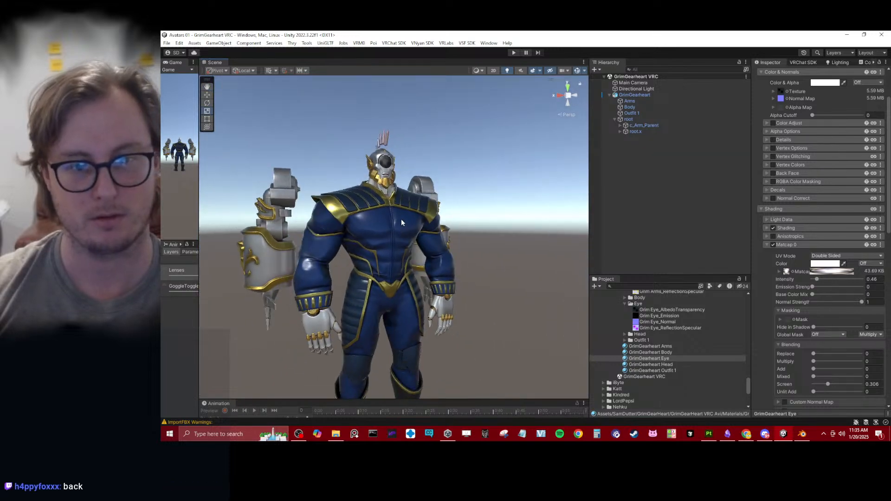
scroll(402, 224, "up", 6)
Try a higher Alpha Cutoff on the eye material, return it to 0 and inspect the eye up close.
scroll(829, 105, "up", 3)
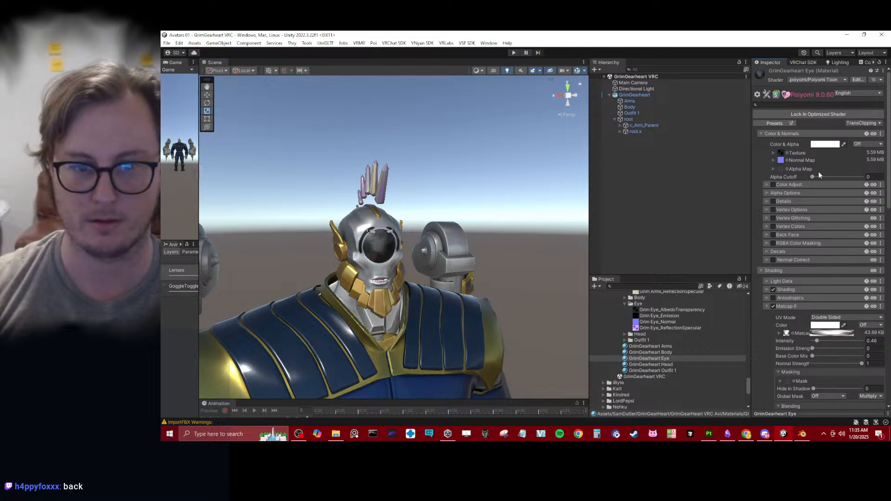
left_click_drag(823, 175, 826, 177)
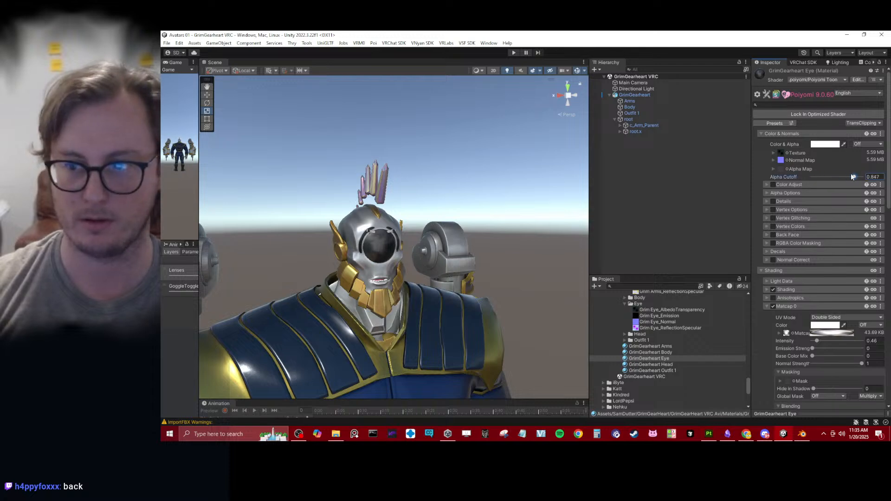
scroll(423, 260, "up", 8)
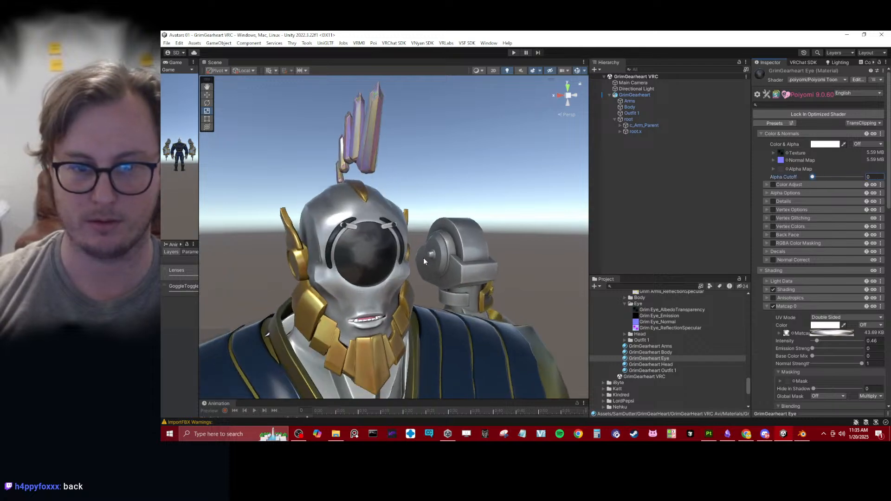
left_click_drag(380, 265, 468, 231, "alt")
scroll(456, 213, "up", 5)
scroll(468, 231, "down", 3)
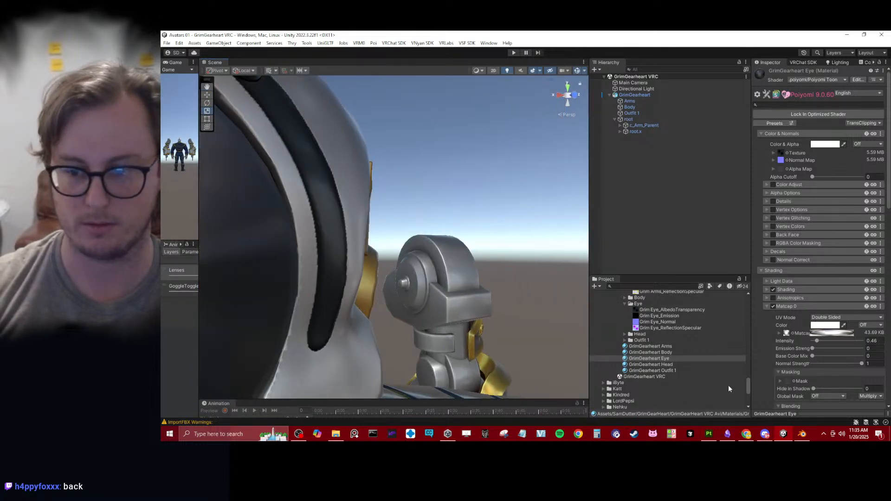
Switch to Blender and examine the head and eye geometry of the Grim - Unity Export meshes in wireframe and solid shading.
left_click(803, 434)
mouse_move(464, 200)
middle_mouse_down()
mouse_move(490, 189)
mouse_move(474, 219)
mouse_move(421, 222)
mouse_move(464, 204)
middle_mouse_up()
scroll(474, 223, "up", 4)
scroll(420, 222, "up", 4)
scroll(463, 205, "up", 1)
left_click(846, 132)
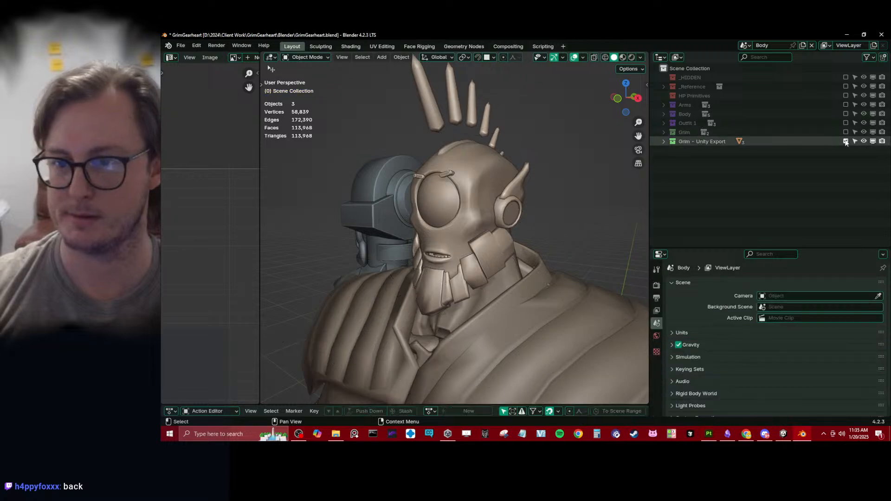
key("shift+z")
scroll(458, 198, "up", 6)
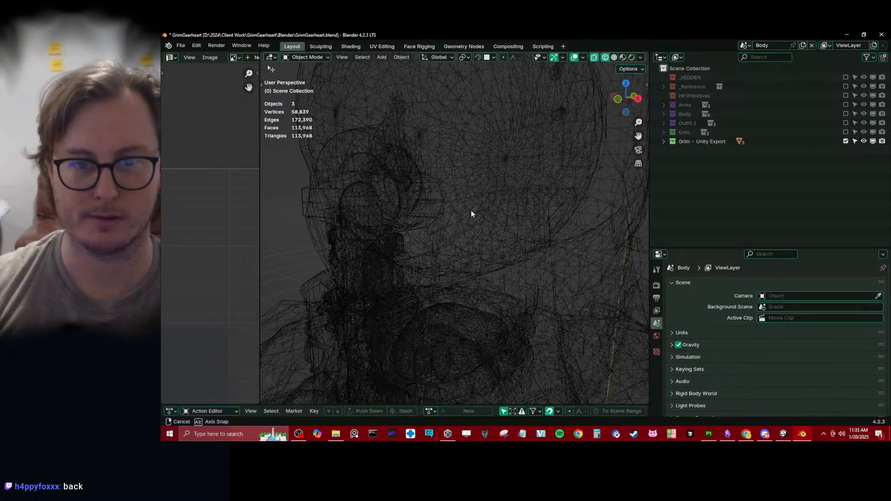
mouse_move(472, 219)
middle_mouse_down()
mouse_move(399, 238)
mouse_move(418, 239)
mouse_move(432, 203)
mouse_move(497, 205)
mouse_move(385, 209)
mouse_move(443, 235)
middle_mouse_up()
key("shift+z")
left_click(469, 184)
middle_click_drag(427, 188, 545, 204)
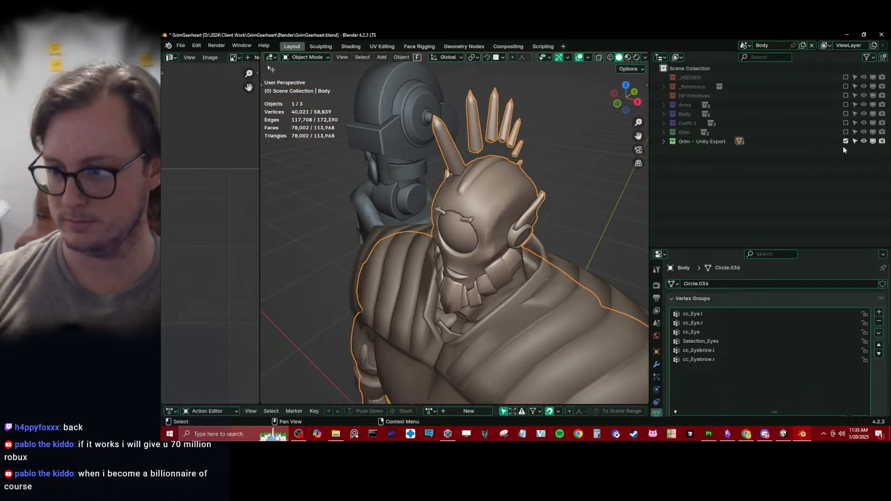
Exclude the Grim - Unity Export collection, enable the Body collection instead and hide the outer eye mesh.
left_click(846, 141)
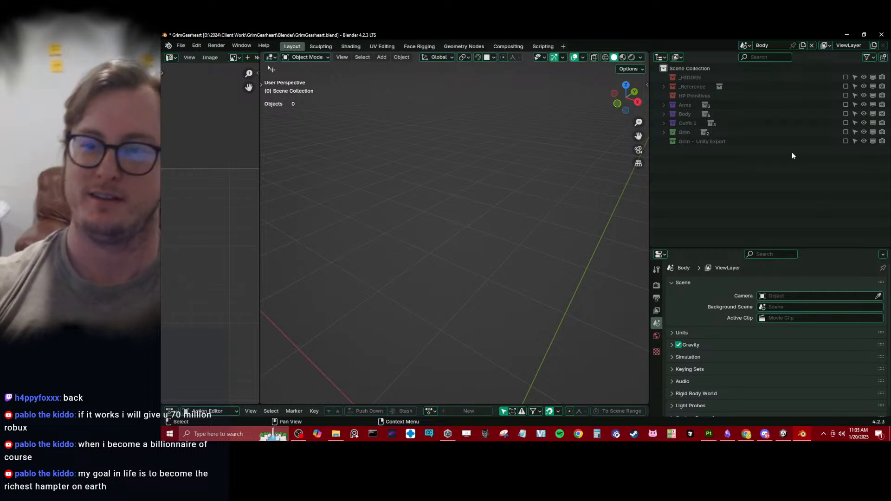
left_click(846, 114)
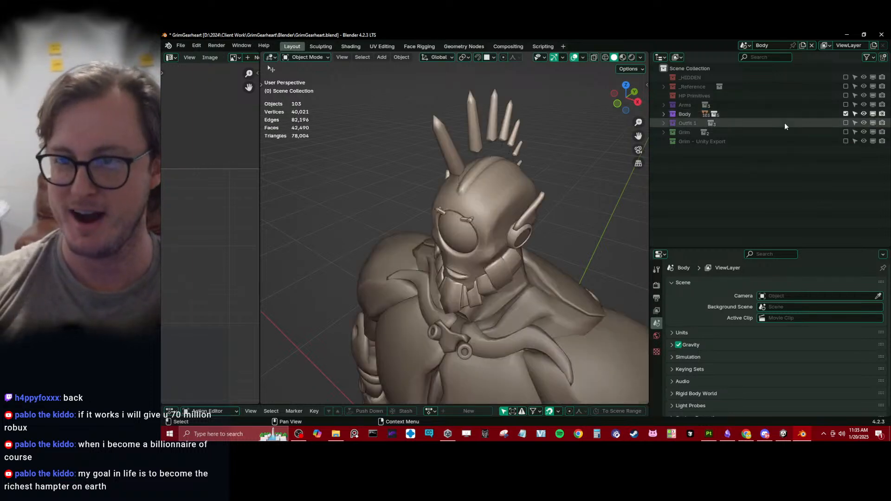
left_click(452, 236)
mouse_move(454, 241)
middle_mouse_down()
mouse_move(432, 237)
mouse_move(456, 236)
mouse_move(447, 238)
mouse_move(500, 206)
mouse_move(456, 213)
middle_mouse_up()
key("h")
Locate the low-poly eye gear inside the head in wireframe and select it.
key("shift+z")
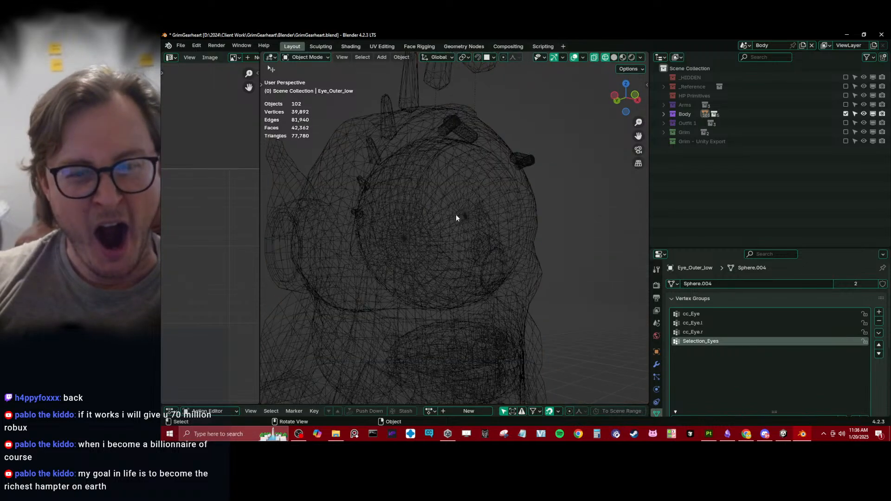
scroll(457, 216, "up", 5)
mouse_move(422, 245)
middle_mouse_down()
mouse_move(449, 239)
mouse_move(354, 244)
mouse_move(423, 241)
middle_mouse_up()
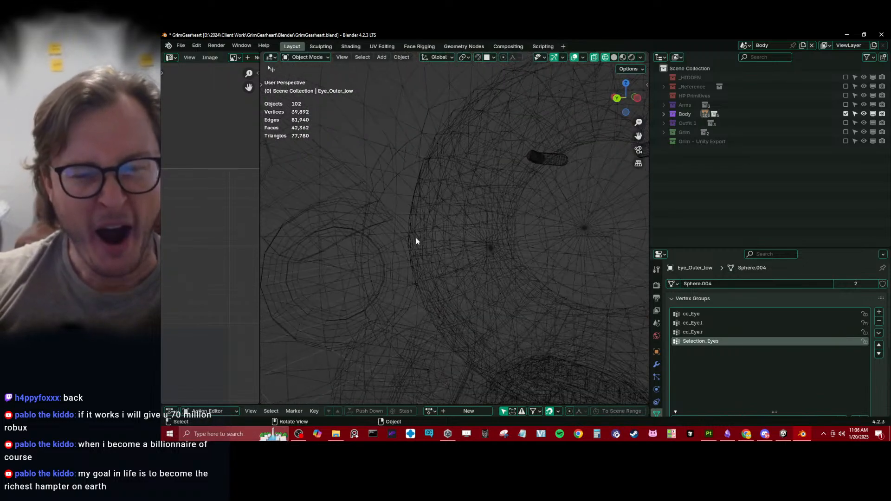
key("shift+z")
left_click(384, 159)
middle_click_drag(434, 185, 383, 205)
scroll(418, 207, "down", 5)
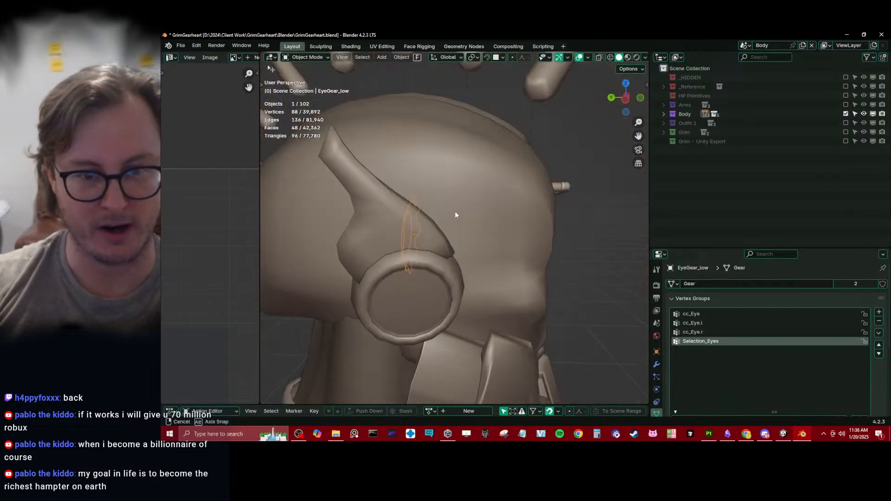
middle_click_drag(464, 214, 372, 210)
Open the eye gear's modifiers and toggle its Armature modifier's viewport display to check the effect.
left_click(657, 365)
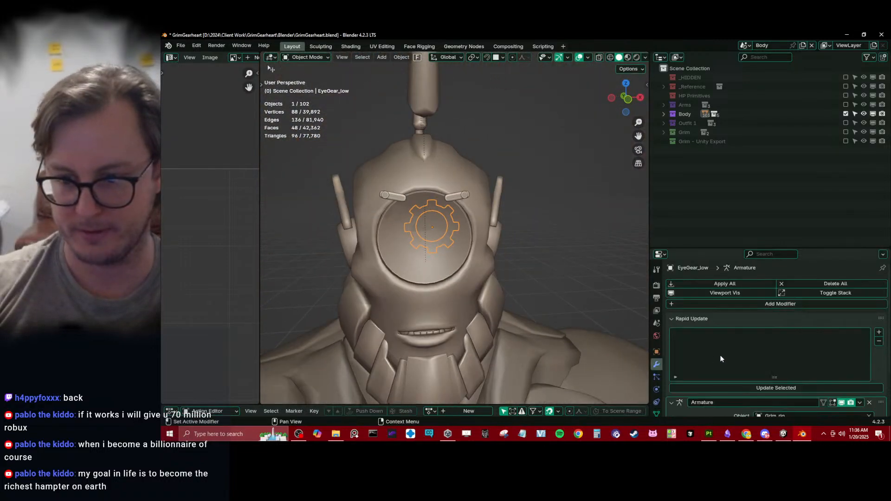
left_click(696, 319)
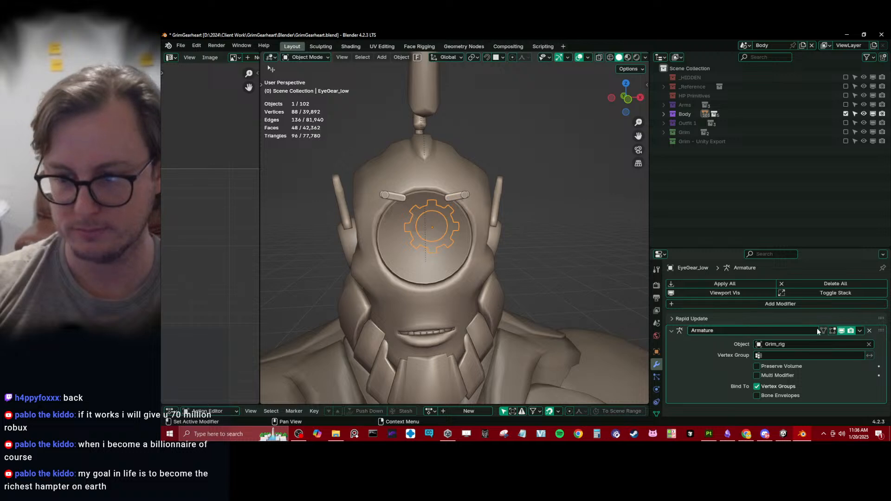
left_click(841, 330)
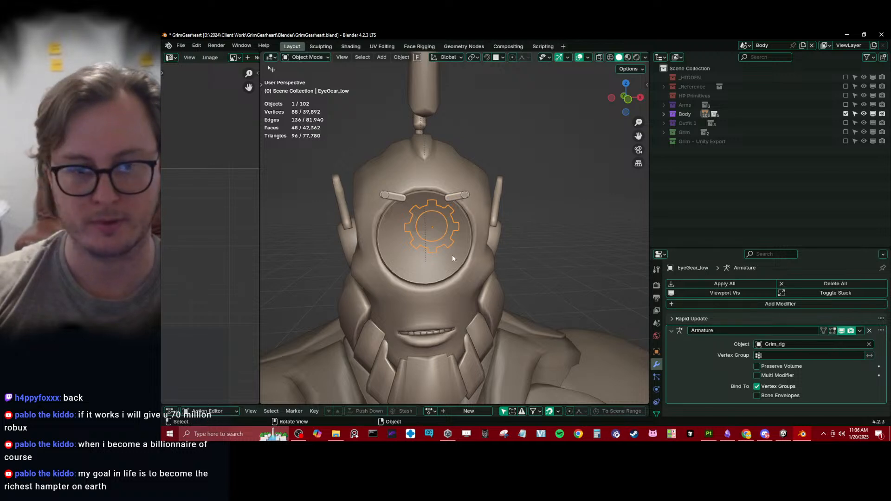
Try rotating the eye gear 90° about the global X axis and undo it.
mouse_move(452, 252)
middle_mouse_down()
mouse_move(397, 255)
mouse_move(442, 240)
middle_mouse_up()
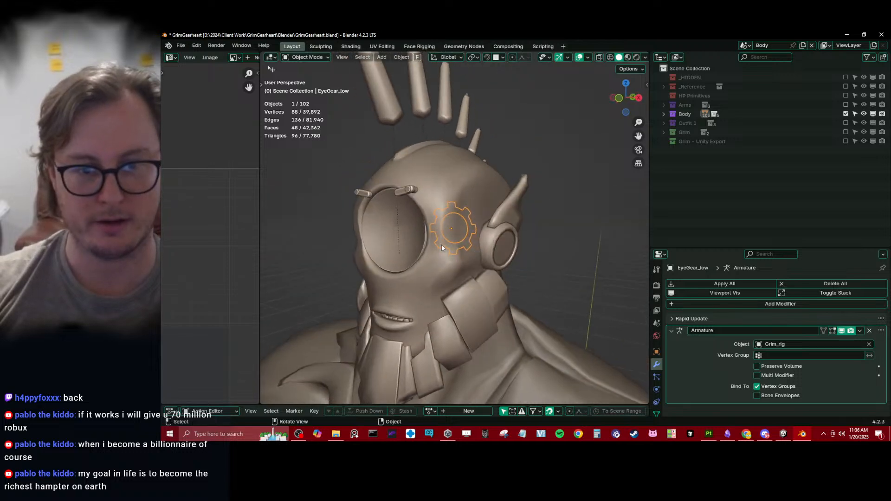
key("r")
key("x")
key("9")
key("0")
key("Return")
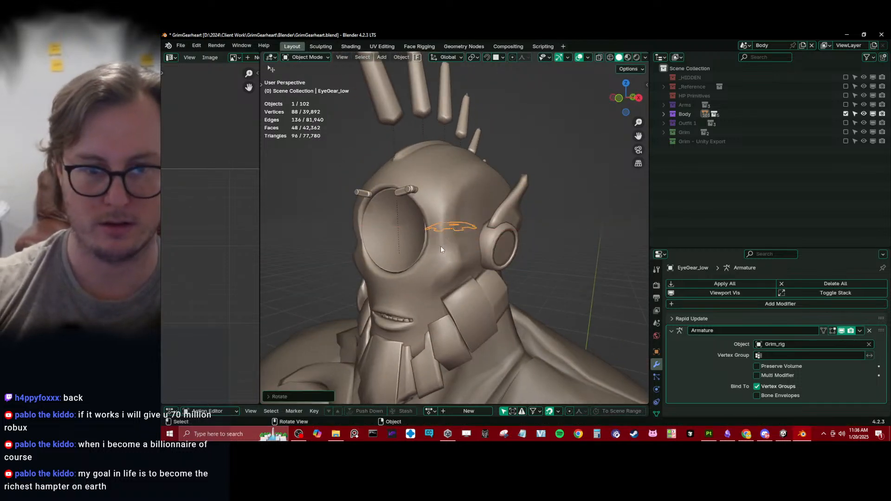
key("ctrl+z")
Rotate the eye gear 180° about the global X axis and move it forward along Y into the eye opening.
key("r")
key("x")
key("1")
key("8")
key("0")
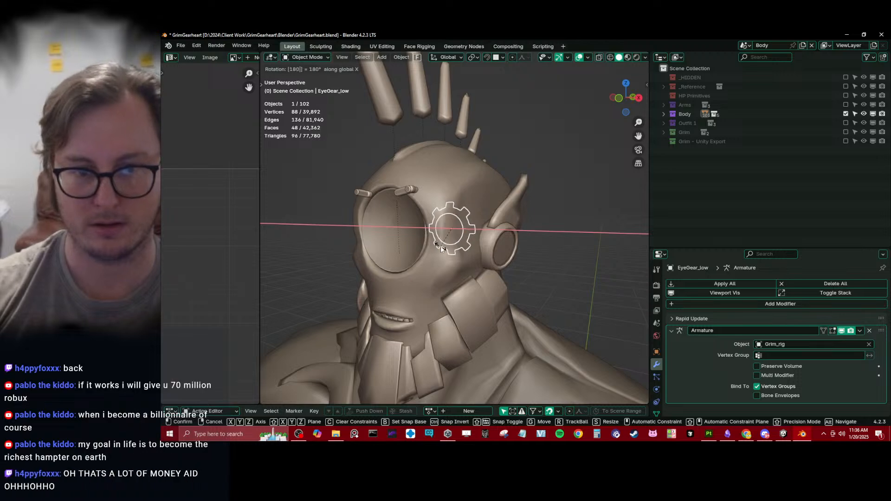
key("Return")
key("g")
key("y")
left_click(398, 247)
middle_click_drag(398, 247, 482, 238)
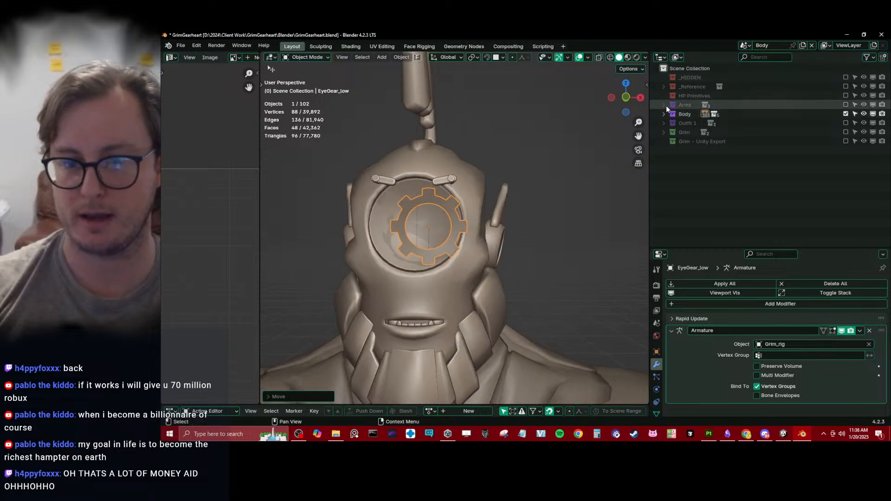
Undo the eye gear's move and rotation.
key("ctrl+z")
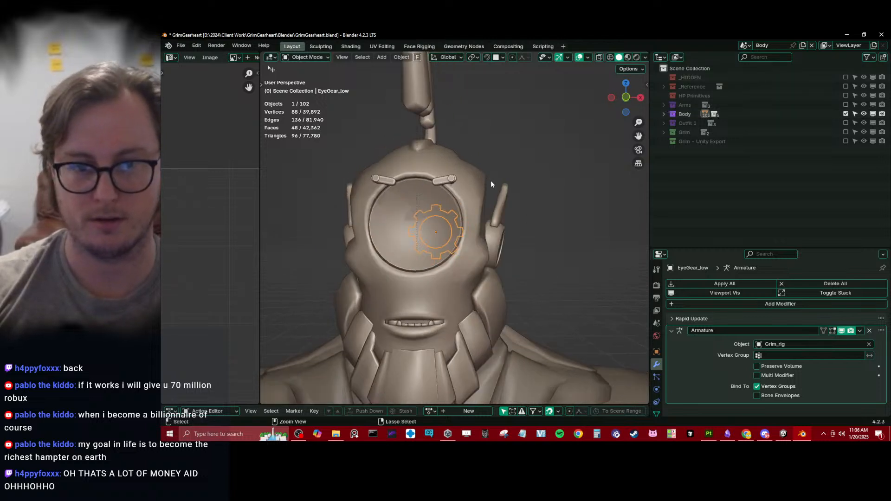
key("ctrl+z")
key("ctrl+z")
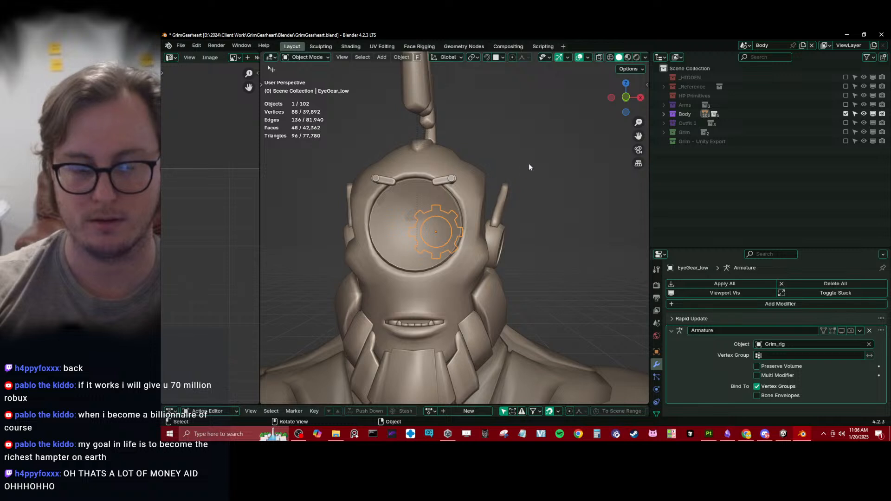
middle_click_drag(529, 164, 530, 170)
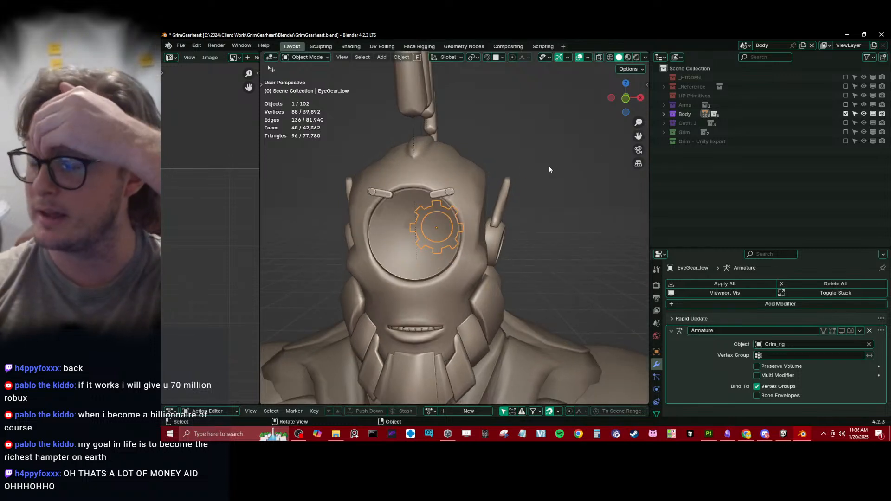
Select the low-poly inner eye mesh and examine it inside the head.
left_click(392, 249)
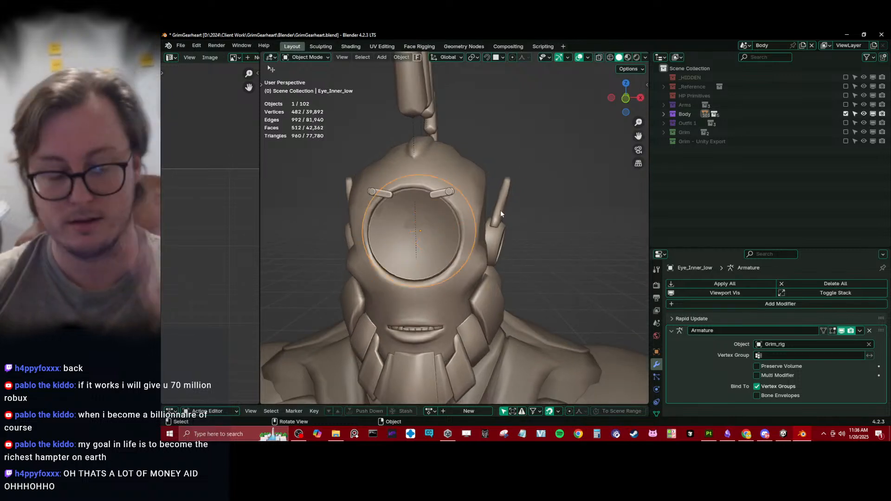
key("q")
left_click(488, 171)
key("q")
left_click(488, 171)
middle_click_drag(451, 212, 481, 207)
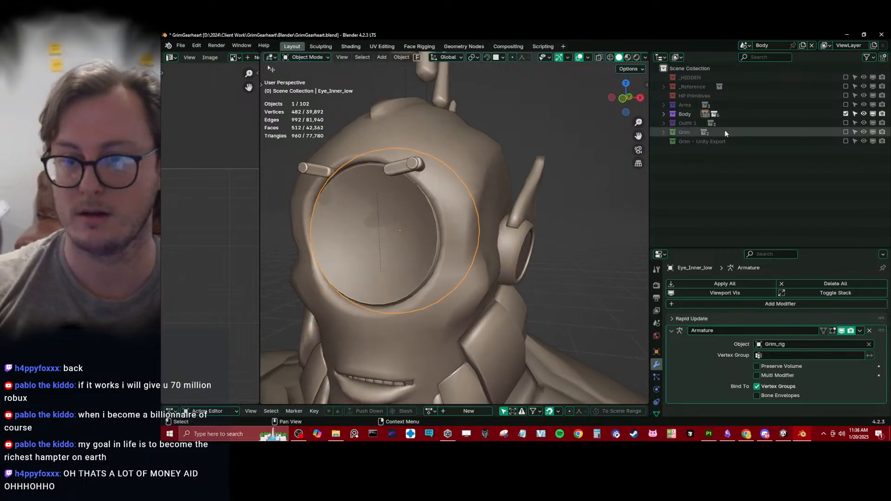
Enable the Body HP collection and its Eyes HP subcollection, and expand Eyes HP to list the high-poly eye meshes.
left_click(664, 114)
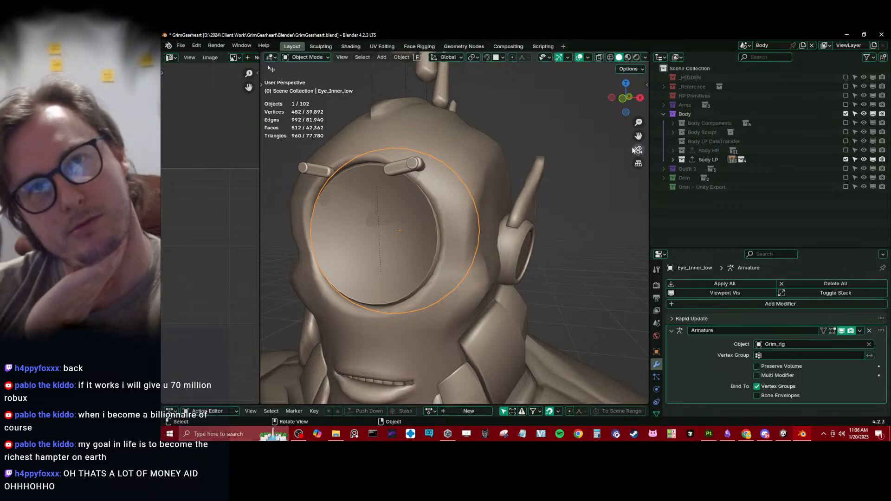
left_click(673, 151)
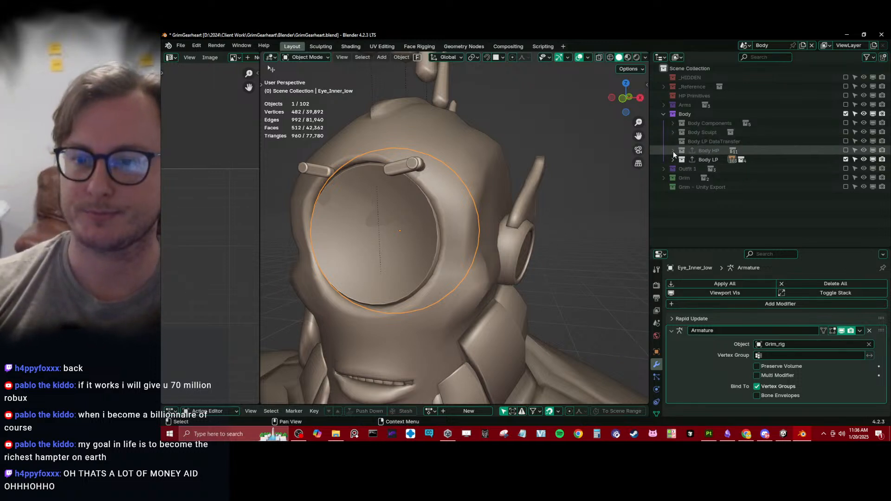
left_click(674, 151)
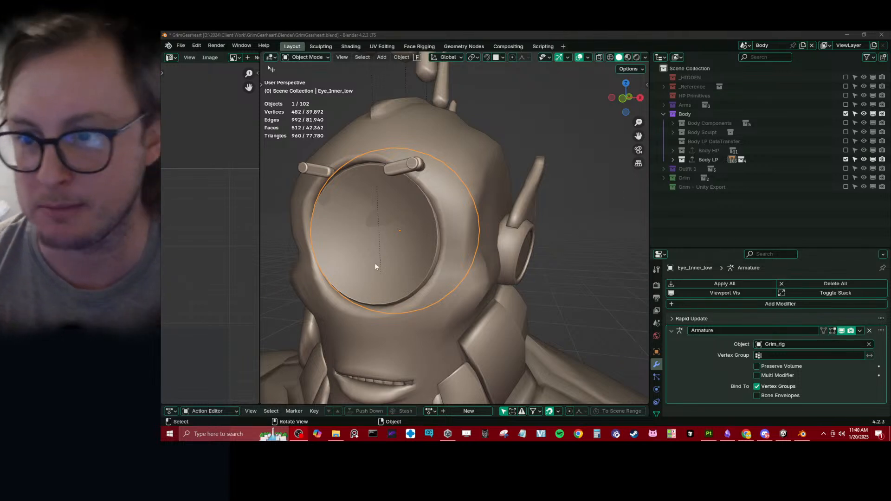
left_click(846, 151)
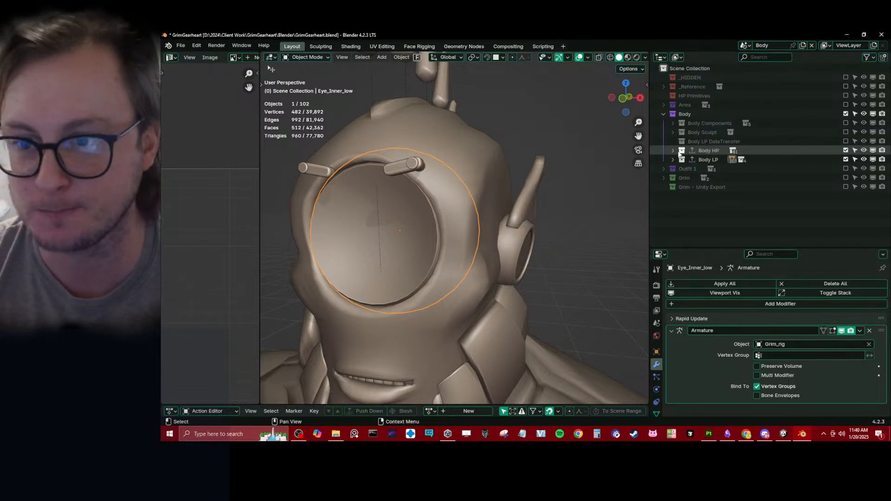
left_click(673, 151)
scroll(813, 223, "down", 2)
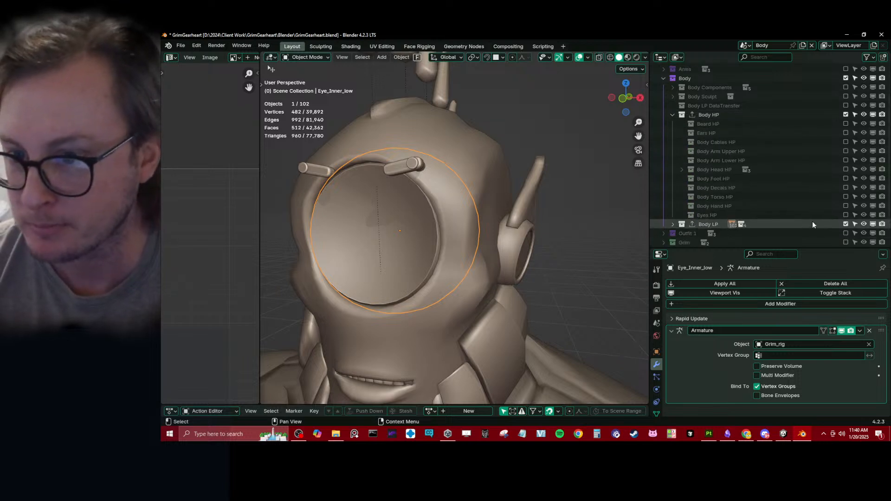
left_click(846, 215)
left_click(682, 215)
middle_click_drag(541, 200, 488, 224)
scroll(787, 189, "down", 2)
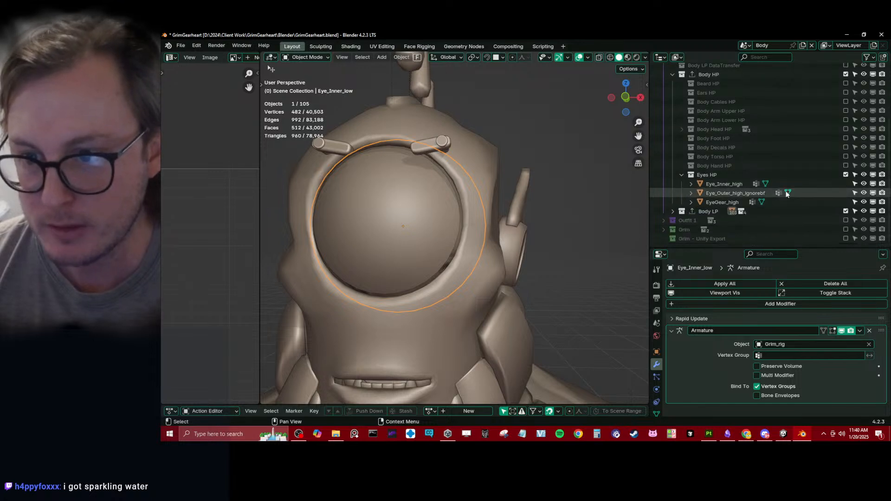
Exclude the body, hand and beard low-poly collections inside Body LP.
left_click(674, 212)
scroll(737, 185, "down", 2)
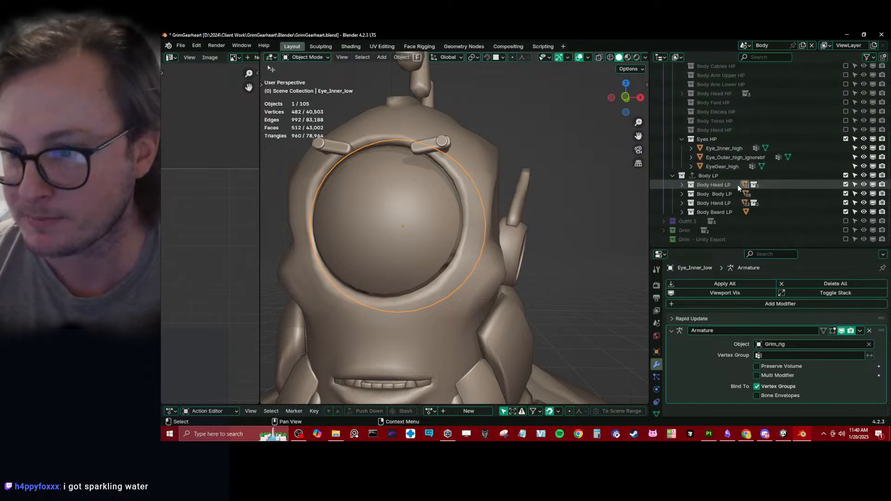
left_click(846, 194)
left_click(846, 203)
left_click(846, 212)
Move the Body Eye LP collection out of Body Head LP directly into Body LP, and exclude Body Head LP.
left_click(682, 184)
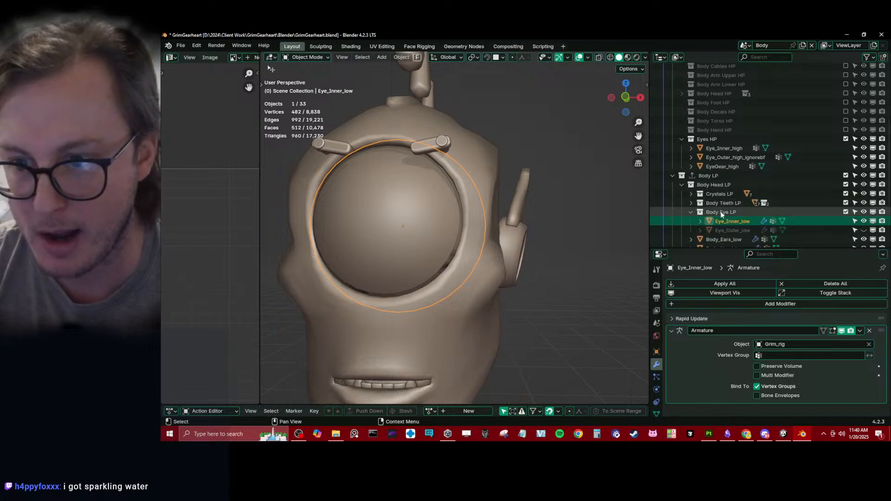
left_click(690, 212)
left_click_drag(715, 213, 708, 176)
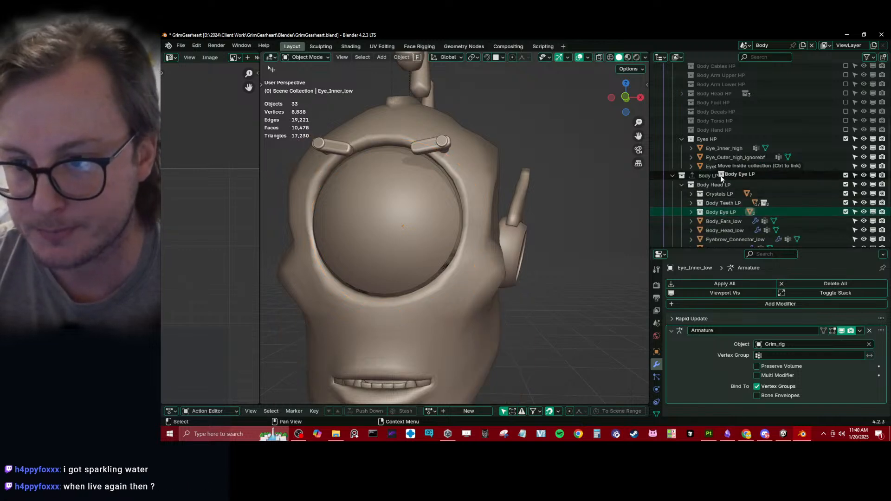
left_click(682, 185)
left_click(846, 185)
middle_click_drag(446, 183, 403, 236)
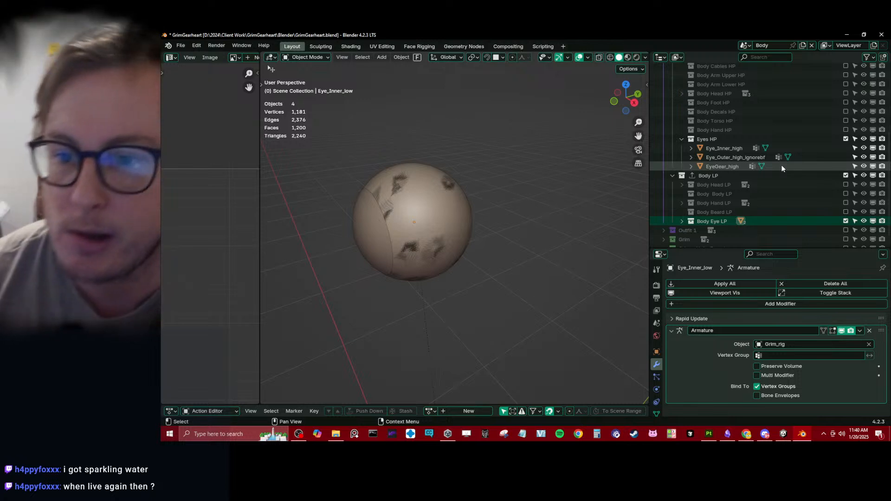
Rename the Body Eye LP collection to Eyes LP and expand it to list its meshes.
double_click(720, 222)
key("BackSpace")
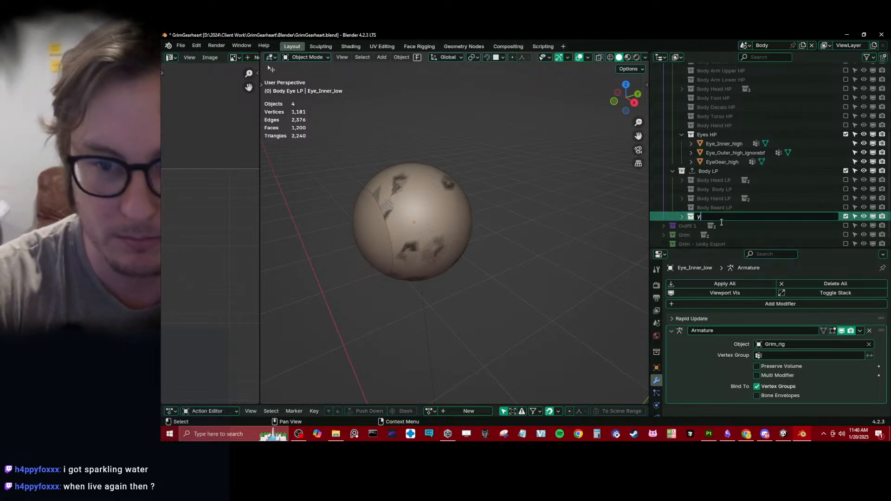
type("Eyes LP")
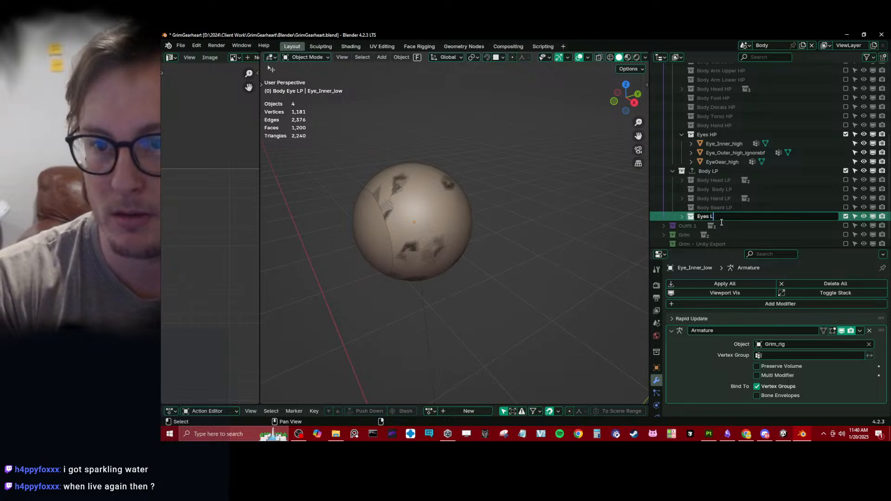
key("Return")
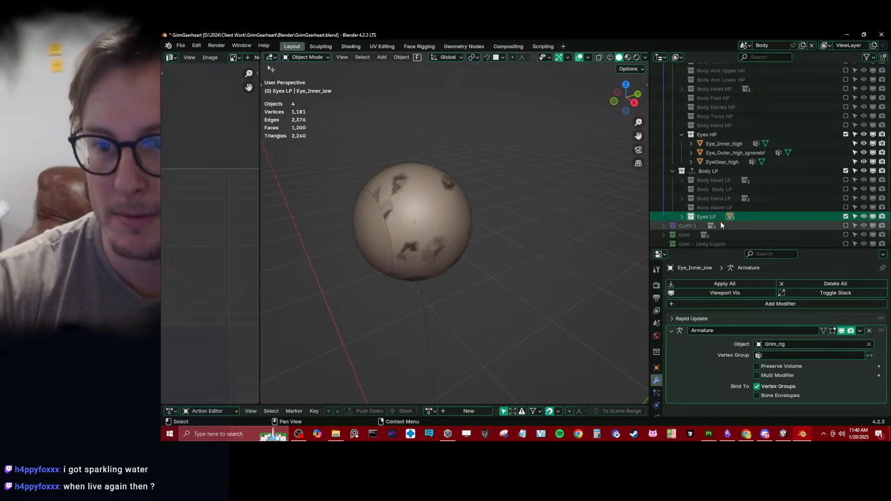
left_click(683, 217)
Unhide Eye_Outer_low in Eyes LP and examine the overlapping eye meshes in wireframe.
scroll(550, 188, "down", 3)
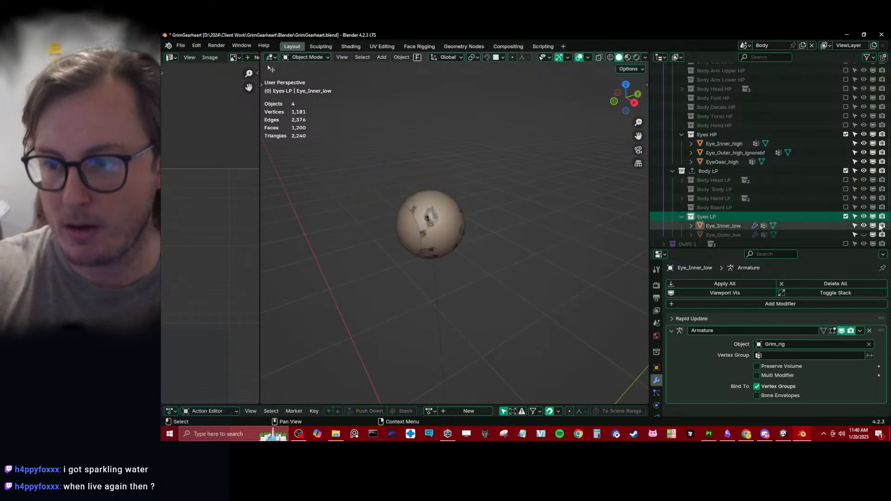
left_click(864, 235)
scroll(388, 218, "up", 2)
key("shift+z")
mouse_move(333, 221)
middle_mouse_down()
mouse_move(427, 219)
mouse_move(396, 212)
mouse_move(466, 225)
mouse_move(520, 211)
middle_mouse_up()
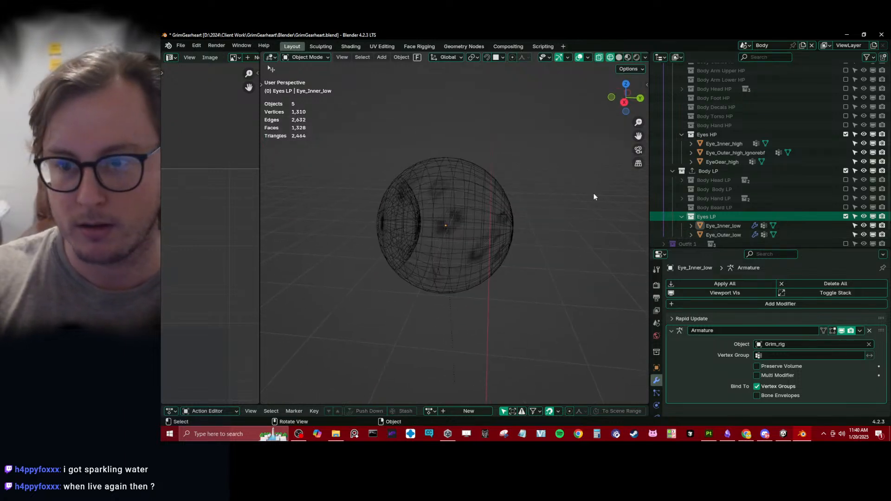
Move EyeGear_low from the Body Head LP collection into Eyes LP, leaving Body Head LP excluded.
left_click(845, 180)
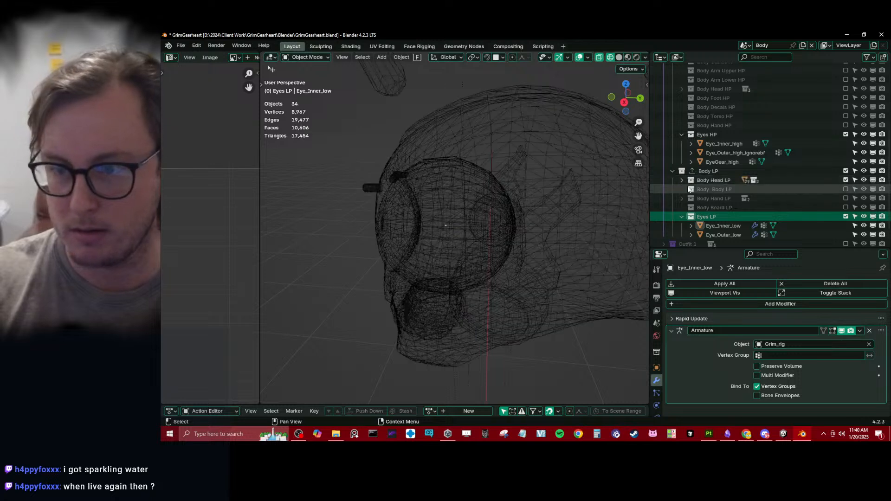
left_click(682, 180)
scroll(696, 185, "down", 3)
left_click(727, 191)
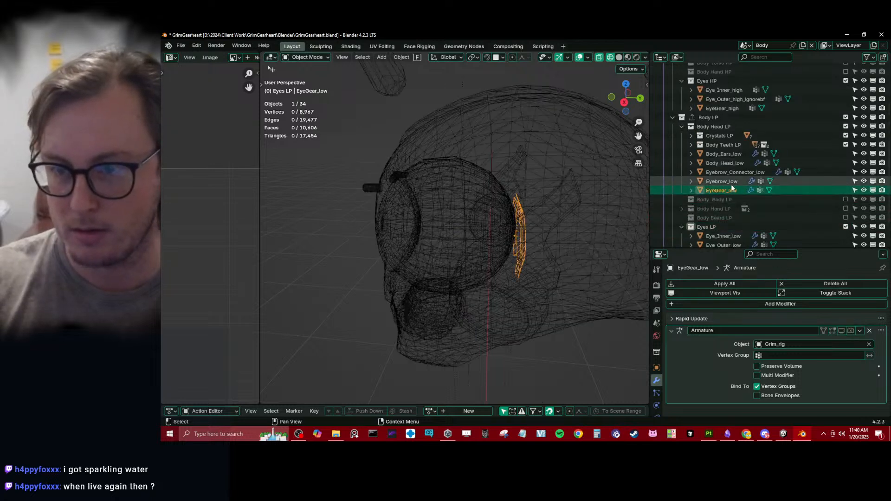
left_click_drag(728, 190, 706, 226)
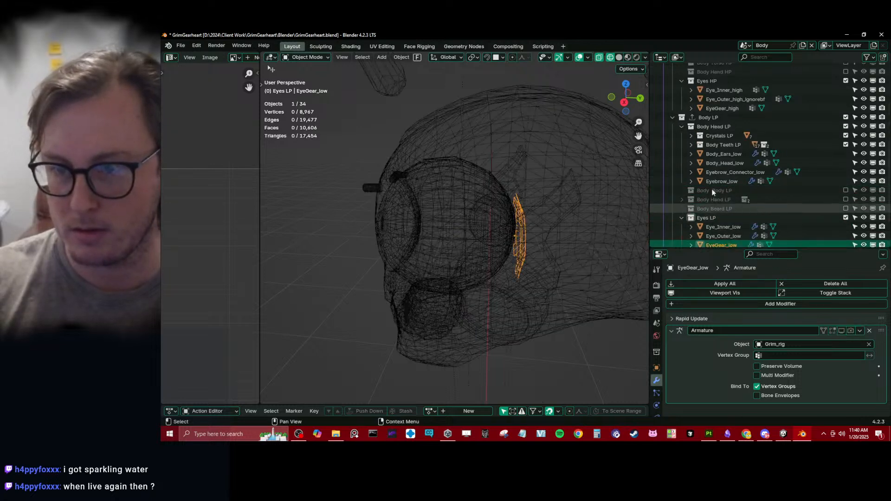
left_click(846, 126)
Compare the low-poly eye gear with the eyeball in solid and wireframe shading, and select EyeGear_high inside the eye.
key("z")
mouse_move(467, 197)
middle_mouse_down()
mouse_move(496, 161)
mouse_move(448, 216)
mouse_move(506, 231)
mouse_move(526, 253)
middle_mouse_up()
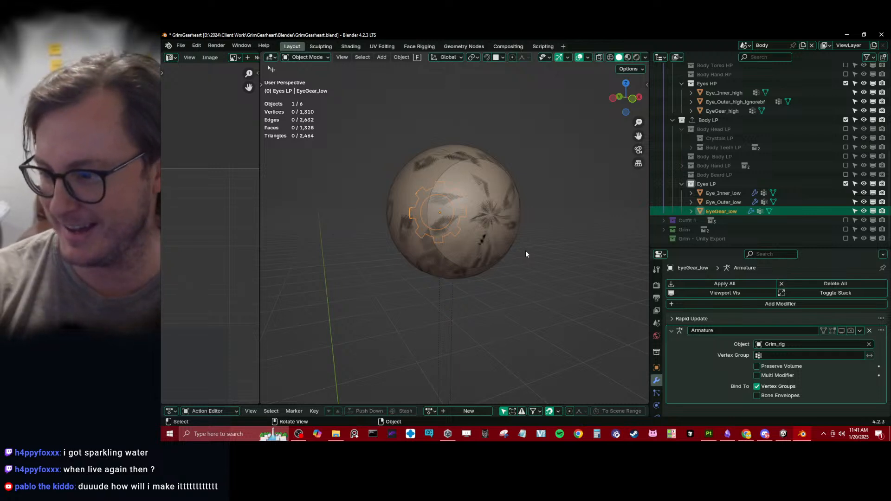
middle_click_drag(454, 202, 400, 238)
scroll(467, 214, "up", 2)
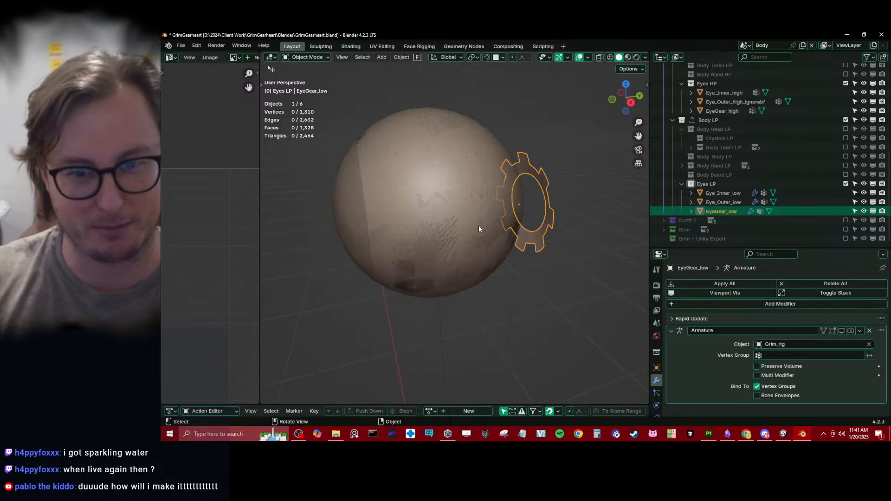
key("shift+z")
scroll(366, 210, "up", 3)
middle_click_drag(366, 211, 475, 177, "shift")
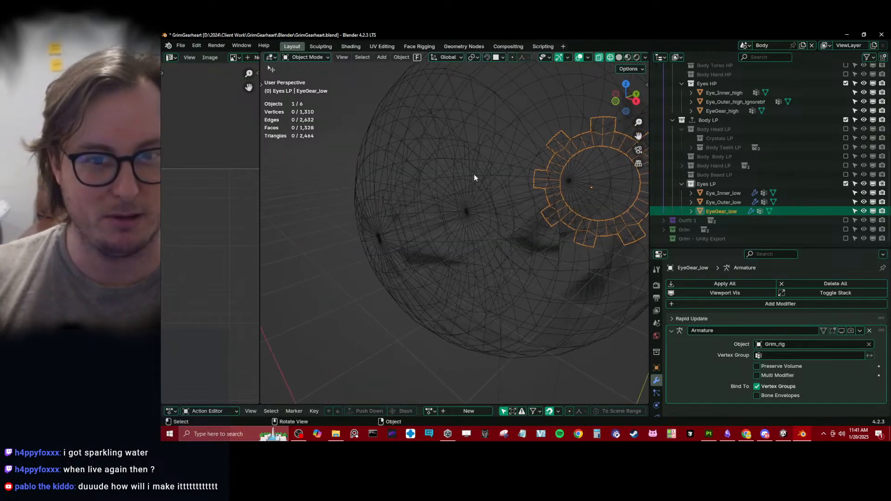
left_click(475, 172)
left_click(476, 172)
left_click(475, 172)
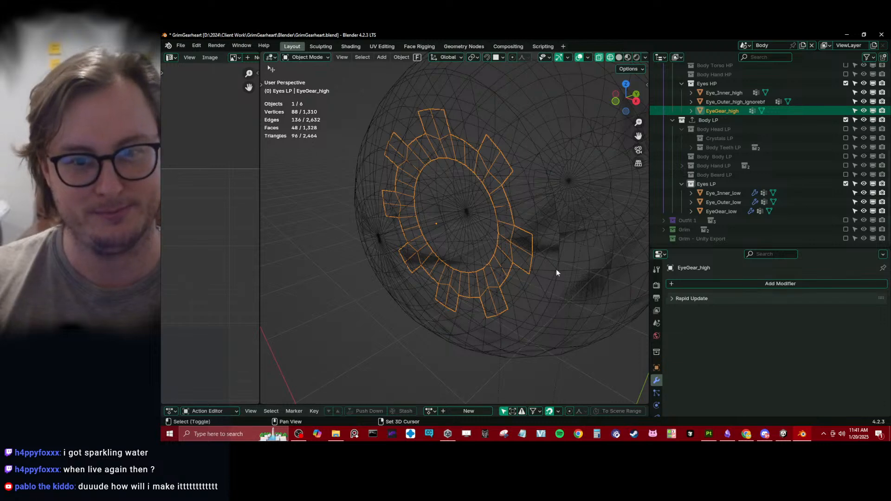
Snap the 3D cursor to the selected EyeGear_high mesh.
key("shift+s")
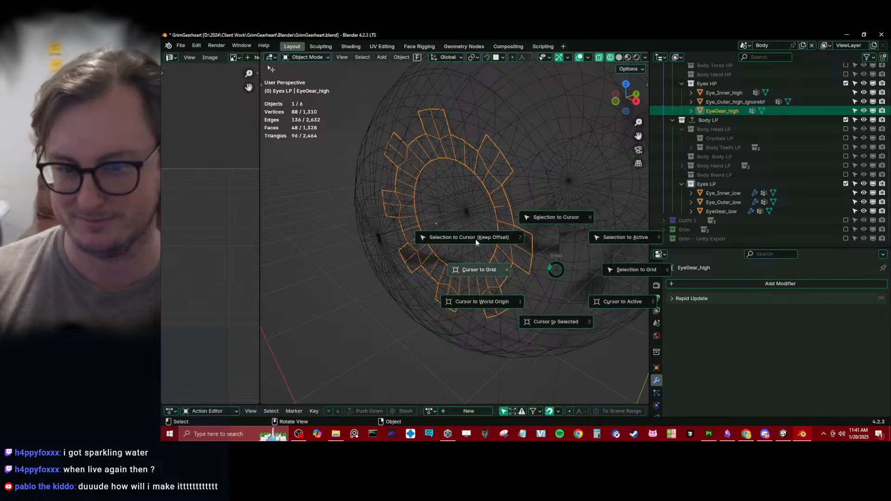
key("Escape")
middle_click_drag(543, 252, 483, 255)
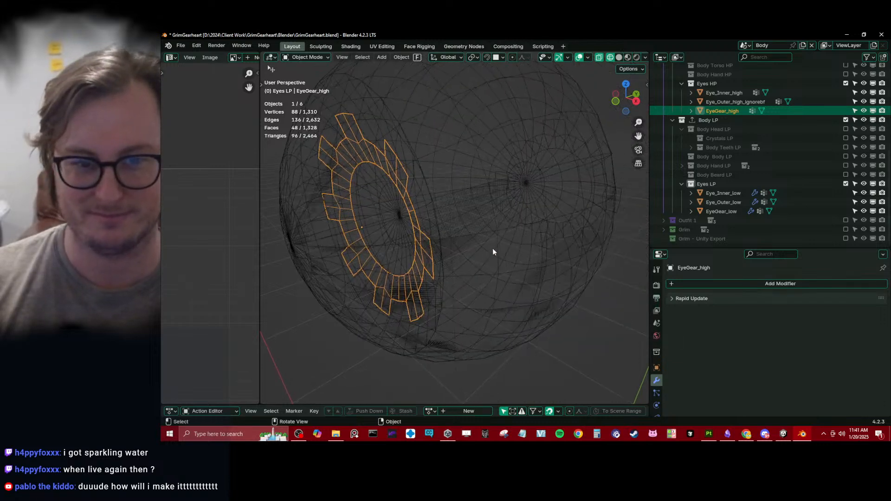
key("shift+s")
left_click(488, 286)
middle_click_drag(561, 222, 552, 220)
scroll(552, 220, "down", 3)
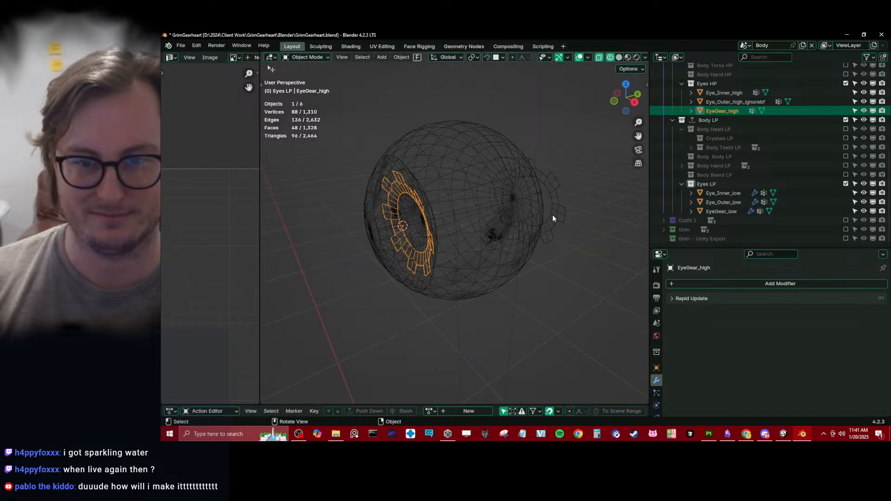
Snap EyeGear_low to the 3D cursor and return the viewport to solid shading.
left_click(555, 228)
key("shift+s")
left_click(500, 229)
mouse_move(473, 220)
middle_mouse_down()
mouse_move(498, 194)
mouse_move(400, 206)
mouse_move(508, 208)
mouse_move(446, 185)
mouse_move(414, 189)
mouse_move(288, 238)
mouse_move(327, 210)
mouse_move(458, 214)
mouse_move(448, 191)
mouse_move(489, 215)
mouse_move(447, 213)
middle_mouse_up()
scroll(399, 206, "up", 5)
key("z")
left_click(498, 213)
scroll(492, 186, "down", 8)
scroll(741, 233, "up", 4)
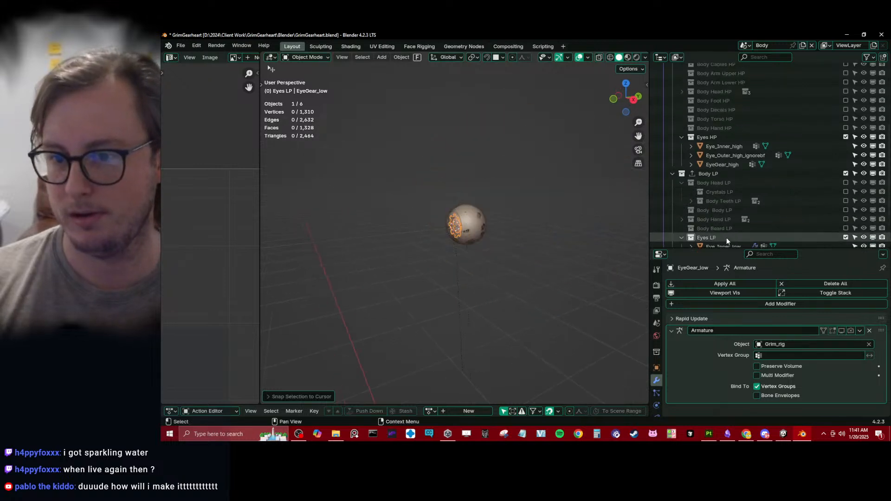
Collapse Eyes LP and Body Head LP, and enable the head, body, hand and beard collections inside Body LP.
left_click(679, 238)
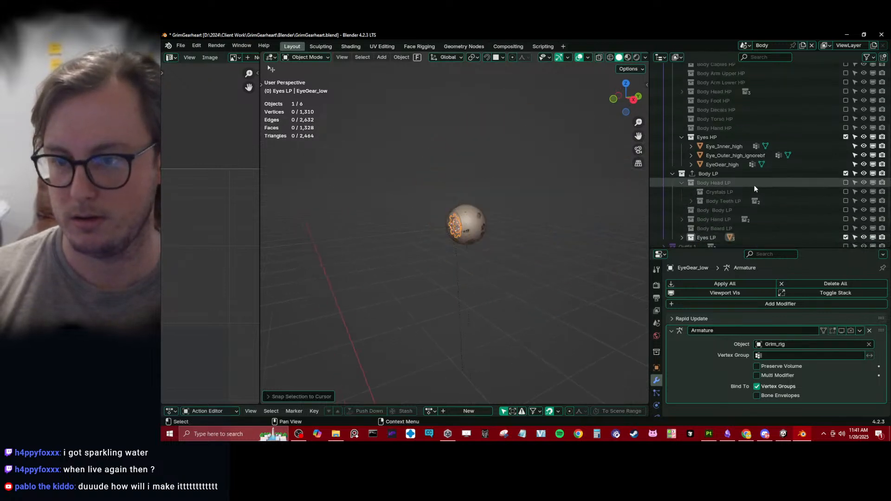
left_click(682, 183)
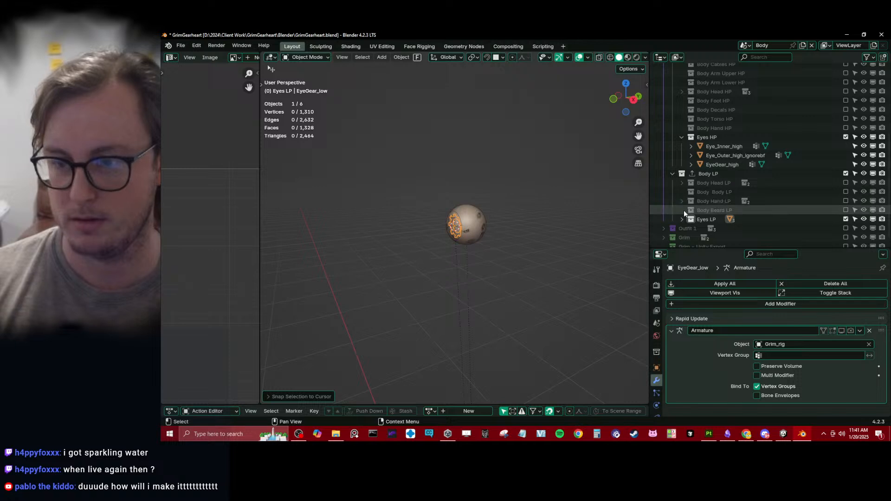
left_click_drag(846, 210, 846, 183)
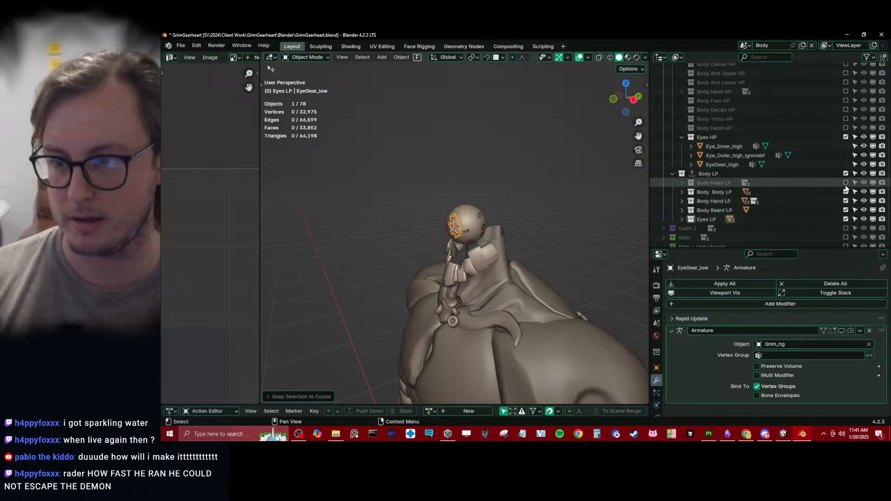
scroll(836, 181, "up", 3)
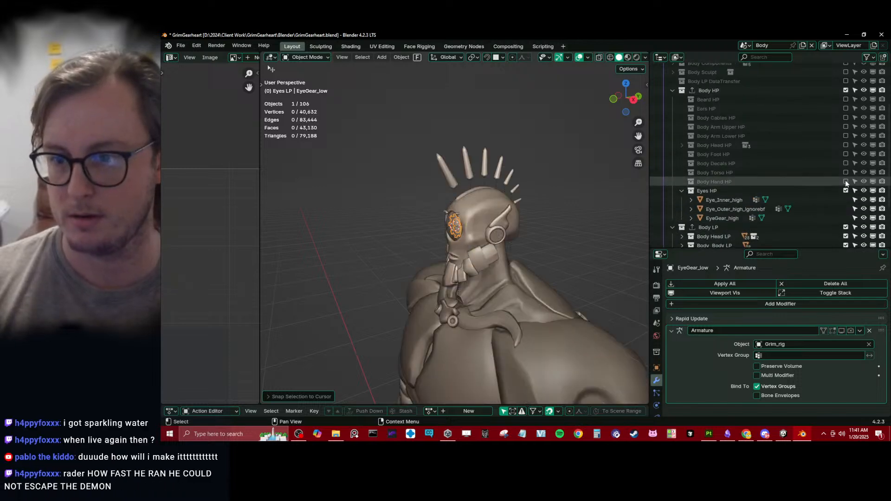
Enable all Body HP subcollections, including Crystals HP, TeethTongue HP and Body Head Main HP inside Body Head HP.
left_click_drag(847, 108, 846, 172)
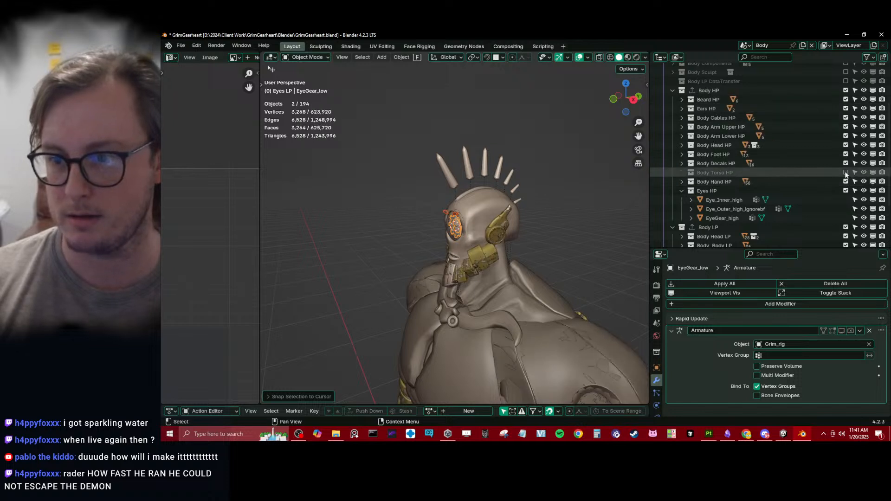
left_click(681, 146)
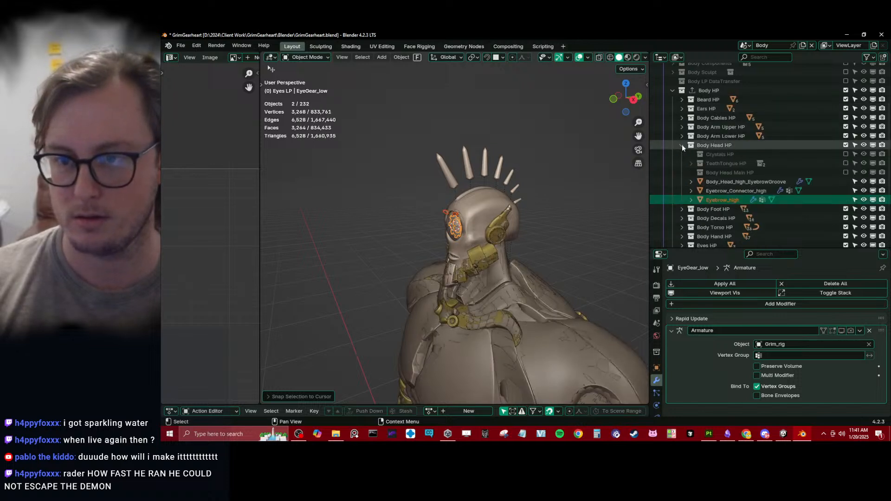
left_click_drag(846, 173, 845, 154)
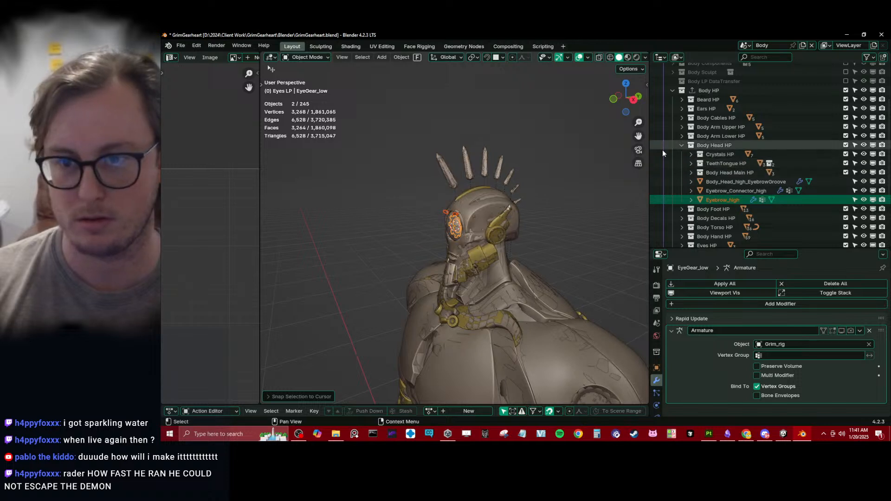
Move TeethTongue HP, Crystals HP and Body Head Main HP out of Body Head HP directly into Body HP.
left_click(681, 146)
left_click(682, 144)
left_click_drag(722, 163, 710, 90)
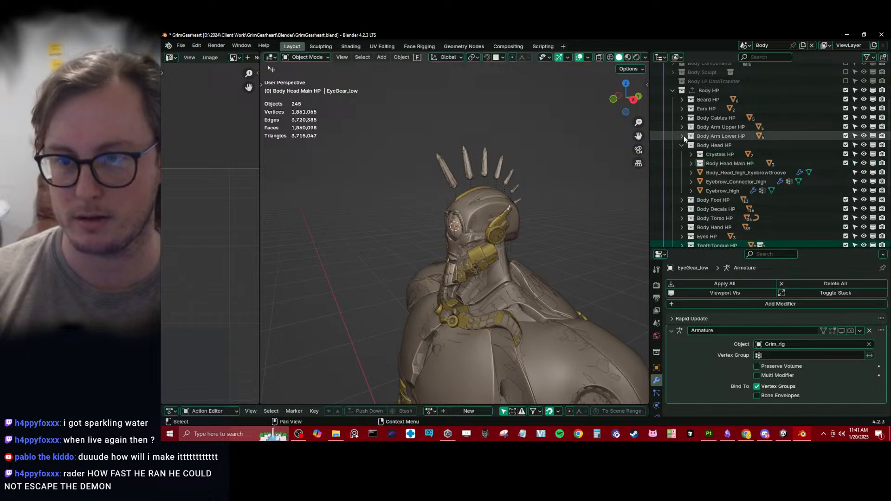
left_click(713, 156)
left_click_drag(725, 153, 706, 88)
scroll(712, 130, "down", 5)
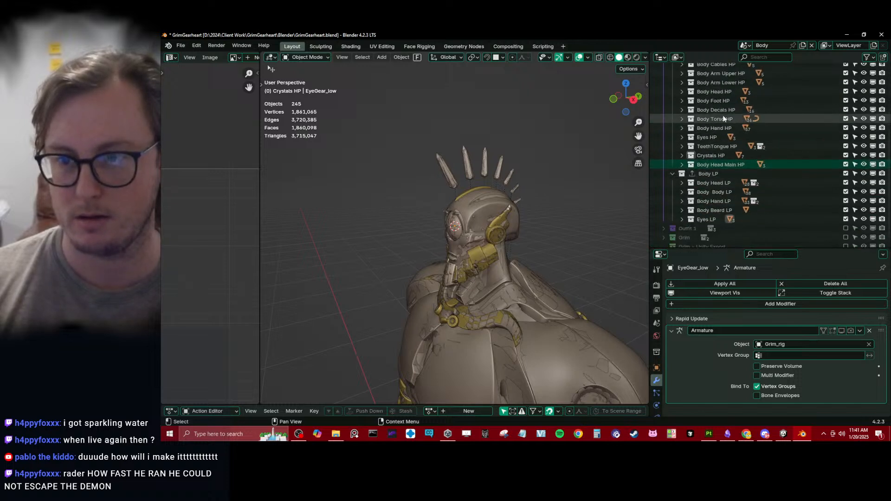
Enable TeethUpper HP and TeethLower HP inside TeethTongue HP, and move both directly into Body HP.
left_click(682, 146)
scroll(715, 158, "up", 2)
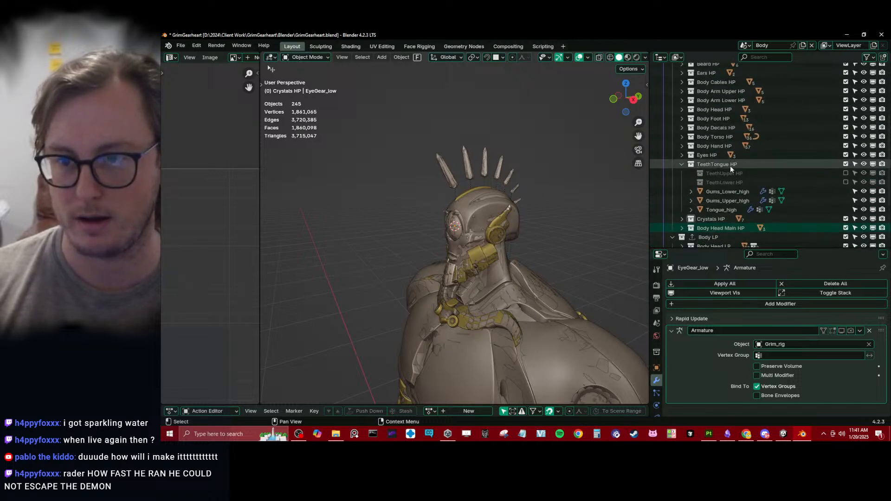
left_click(846, 181)
left_click(846, 174)
scroll(738, 178, "up", 1)
left_click_drag(725, 191, 709, 72)
left_click_drag(725, 191, 701, 71)
left_click(681, 183)
scroll(682, 182, "down", 3)
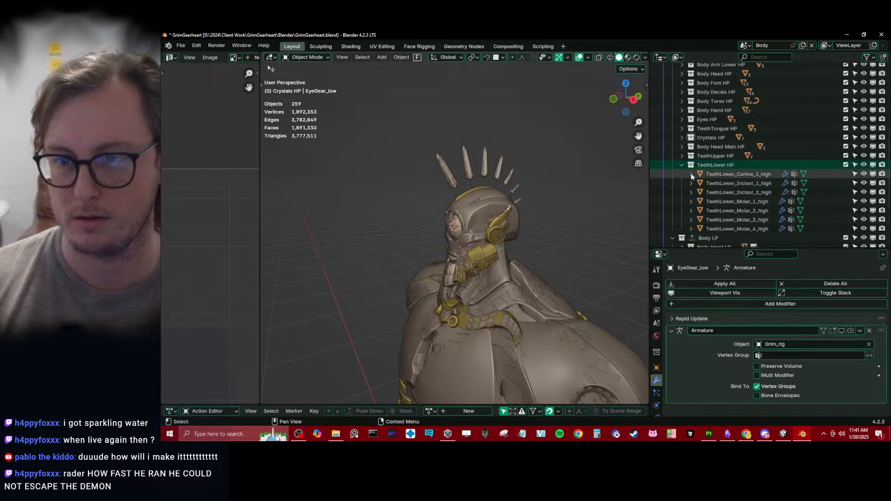
left_click(682, 165)
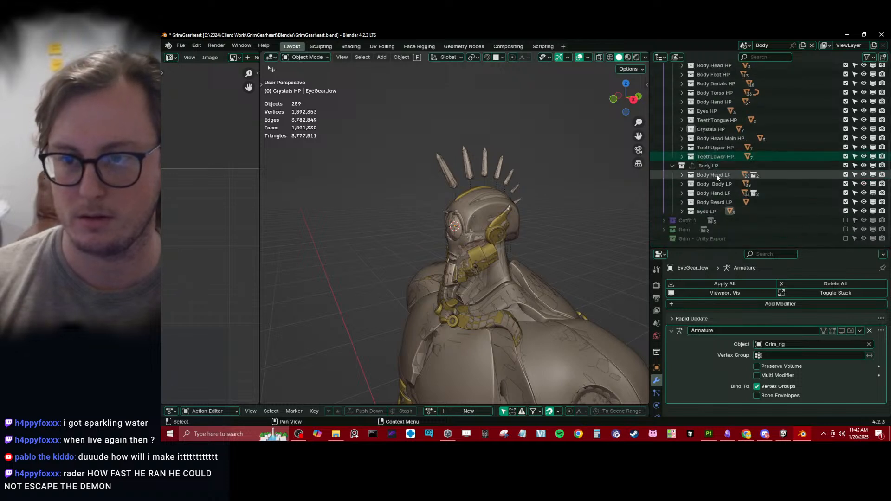
Move Body Hand Joints LP and Body Hand Fingers LP out of Body Hand LP directly into Body LP.
left_click(682, 193)
left_click(734, 202)
left_click_drag(735, 201, 720, 168)
left_click(703, 204)
left_click_drag(703, 205, 719, 166)
left_click(683, 193)
Move Crystals LP and Body Teeth LP out of Body Head LP directly into Body LP, and collapse Body Hand Fingers LP.
left_click(682, 175)
left_click(682, 175)
scroll(701, 185, "down", 4)
left_click(682, 149)
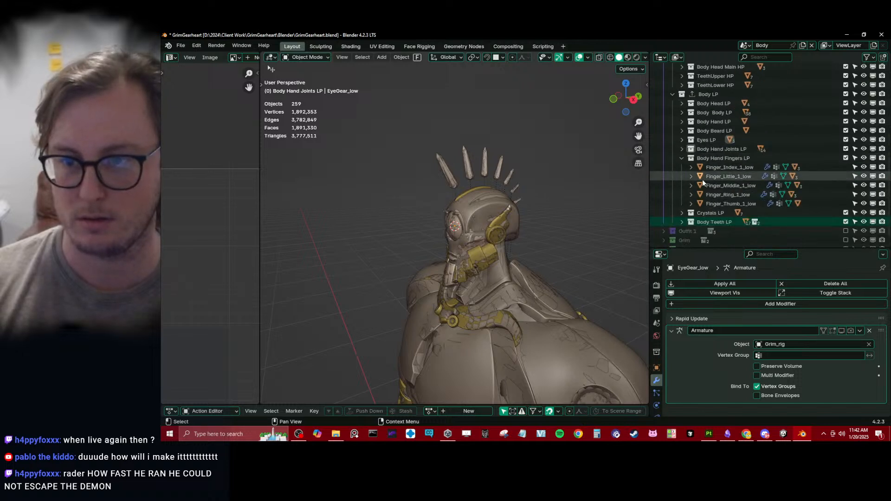
left_click(684, 159)
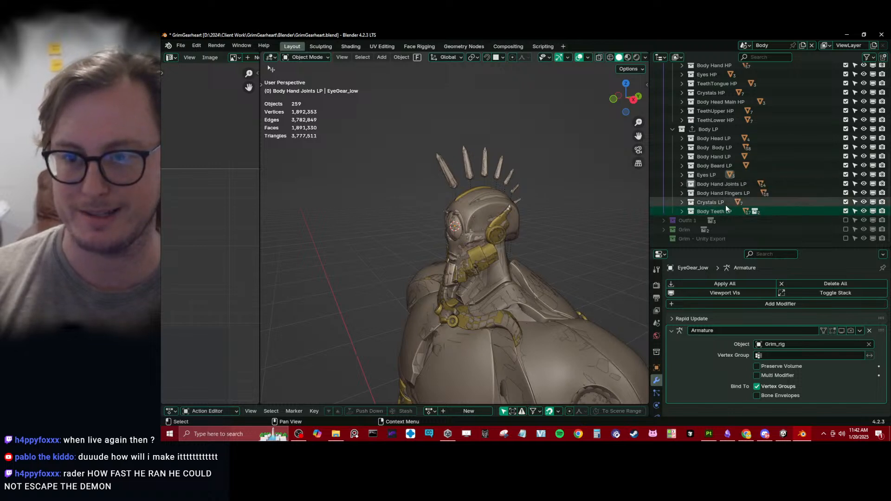
Move Body Teeth Upper LP and Body Teeth Lower LP out of Body Teeth LP directly into Body LP, and review the collection list.
left_click(682, 211)
left_click_drag(727, 220, 702, 130)
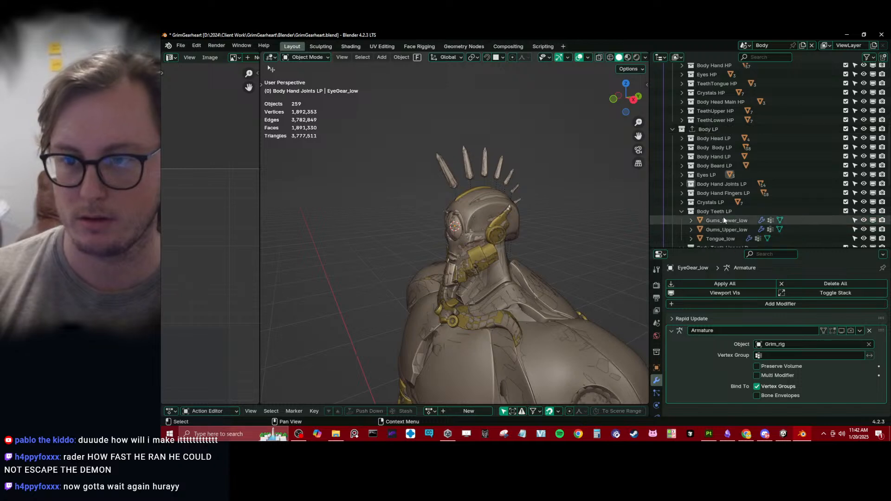
scroll(726, 216, "down", 2)
left_click(682, 176)
left_click(682, 185)
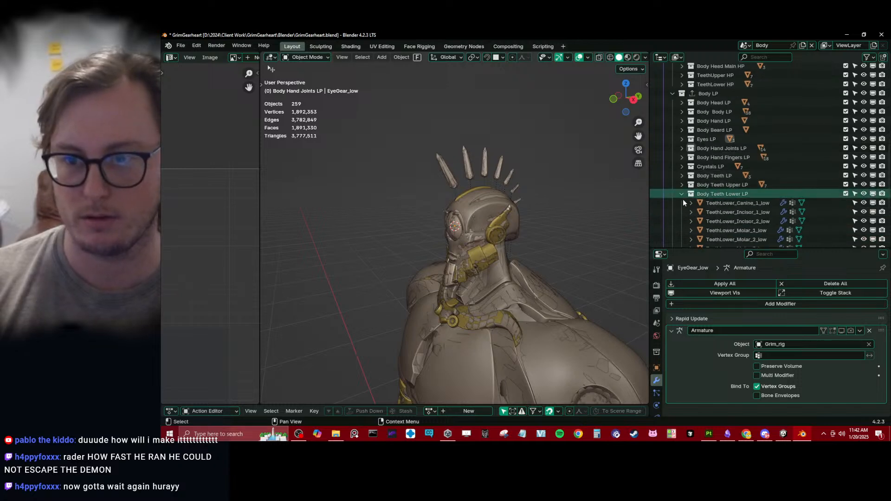
scroll(684, 153, "up", 5)
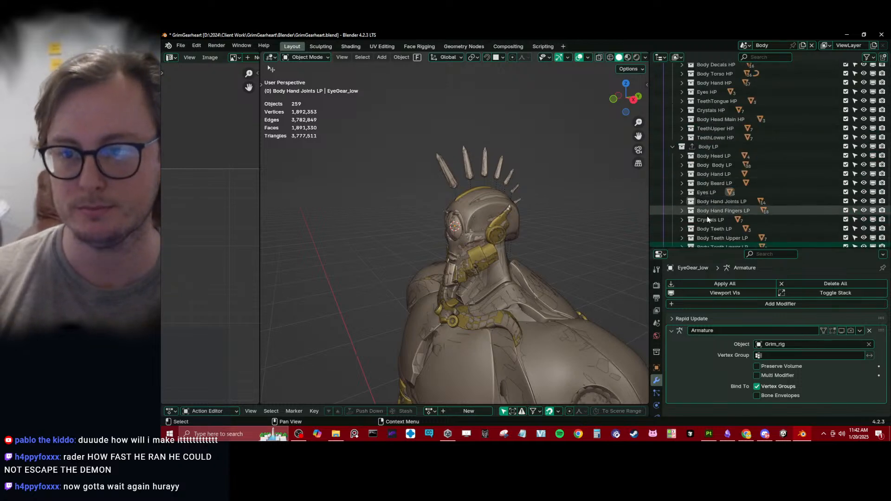
scroll(754, 163, "up", 12)
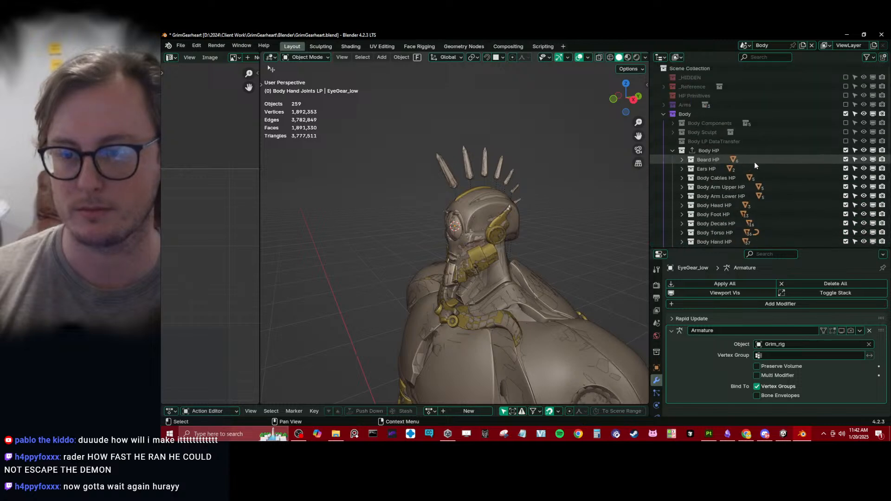
scroll(755, 163, "down", 5)
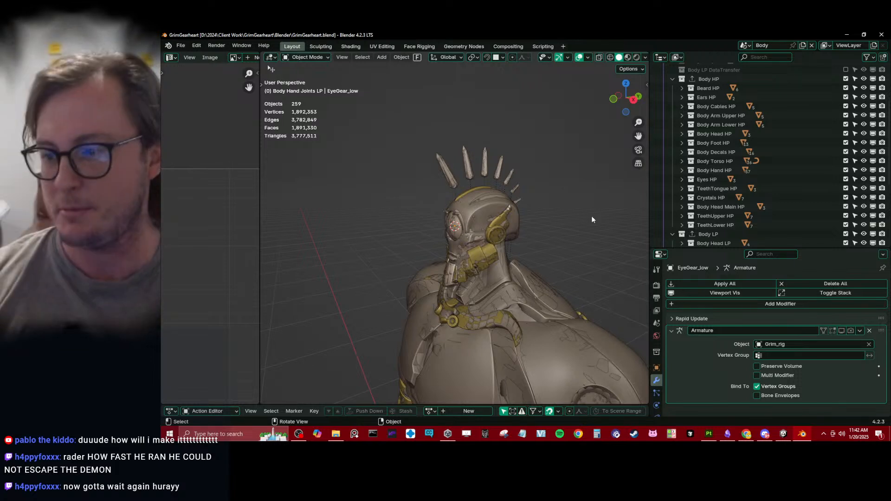
Review the collections inside Body HP and Body LP, and collapse both groups.
middle_click_drag(561, 219, 460, 249)
scroll(728, 122, "up", 5)
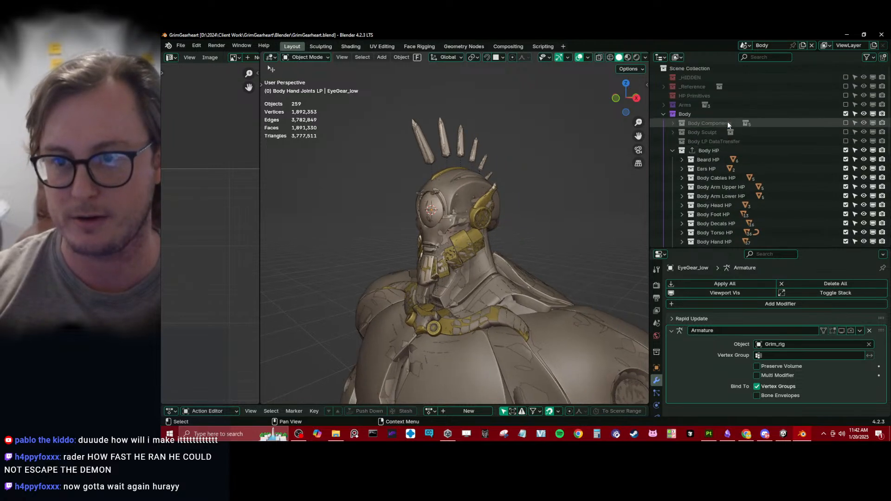
left_click(673, 151)
left_click(673, 159)
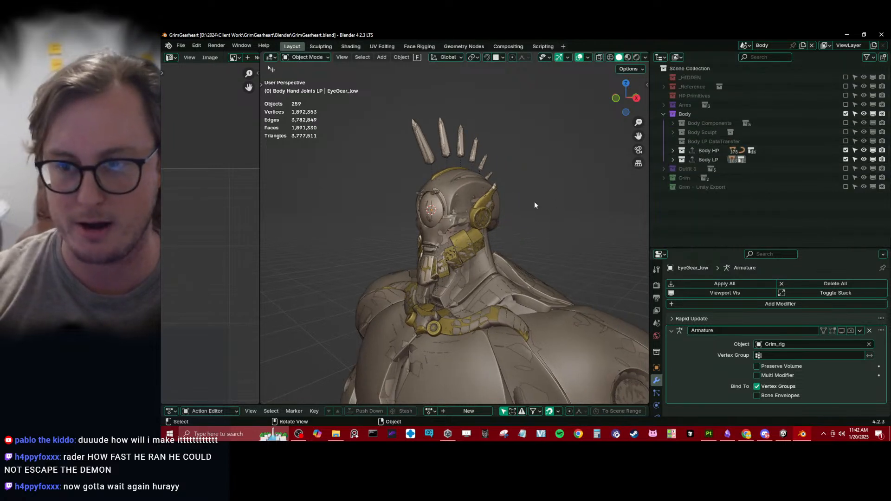
left_click(673, 160)
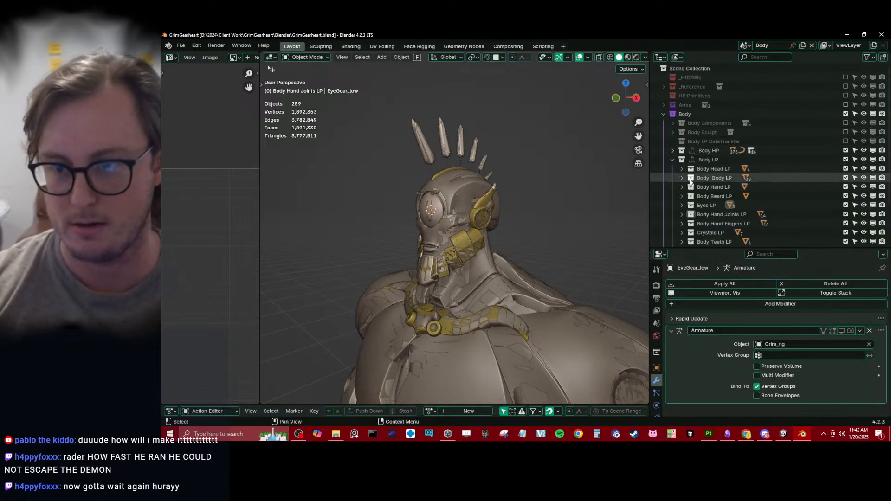
scroll(691, 177, "down", 4)
scroll(691, 186, "up", 4)
left_click(674, 160)
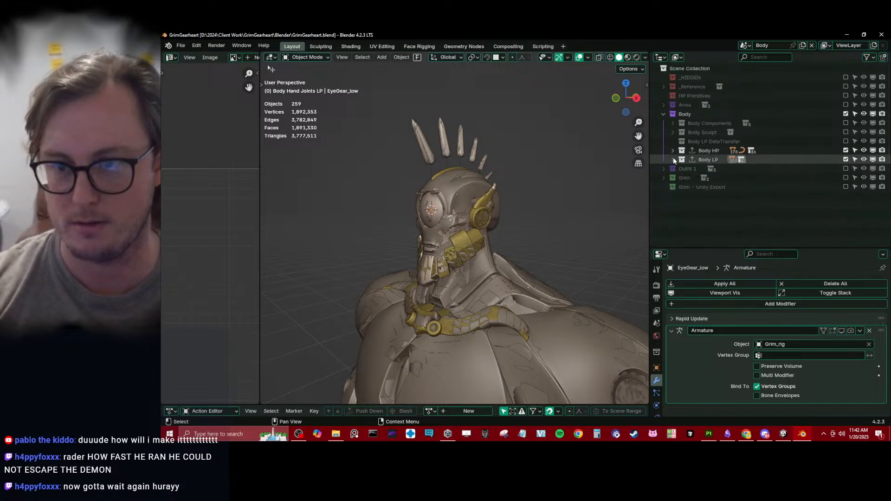
left_click(673, 151)
scroll(734, 161, "down", 5)
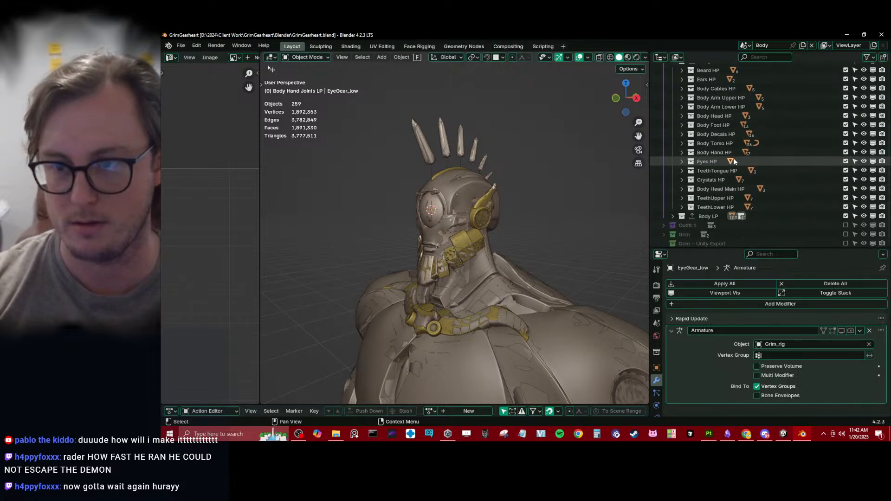
scroll(679, 161, "up", 5)
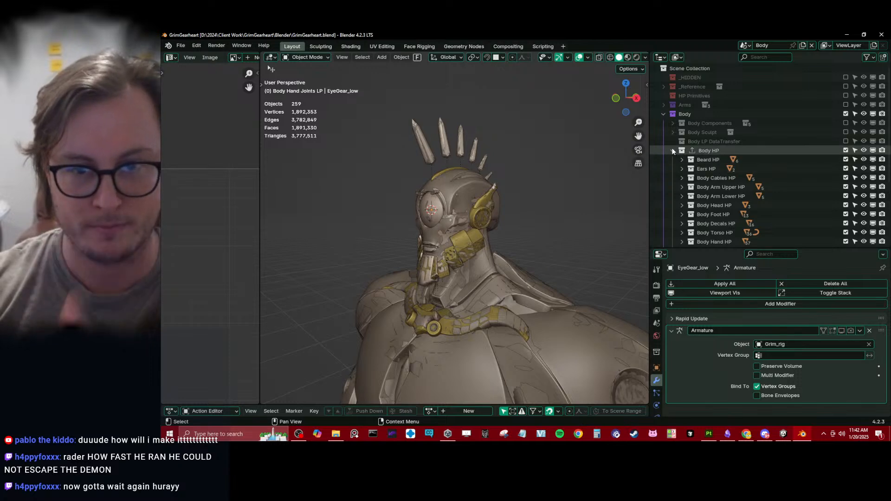
left_click(673, 150)
scroll(520, 202, "down", 3)
mouse_move(520, 199)
middle_mouse_down()
mouse_move(552, 228)
mouse_move(531, 185)
mouse_move(533, 196)
middle_mouse_up()
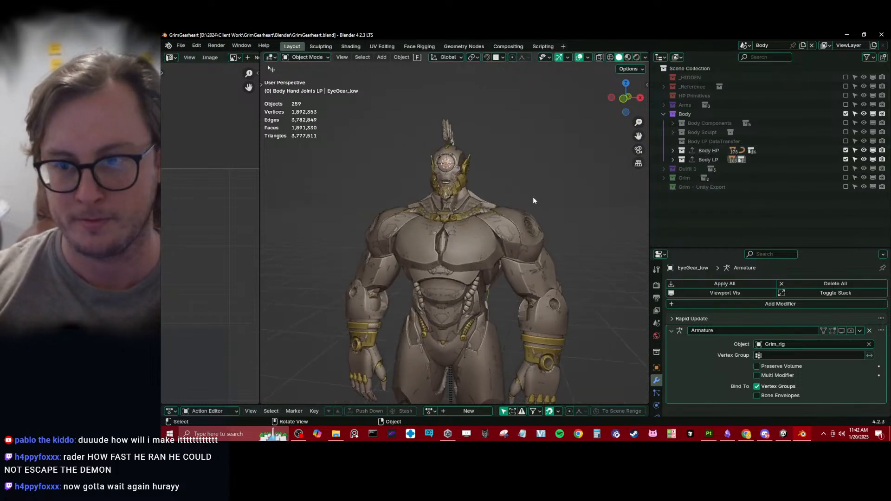
Export all collections that have exporters, including Body HP and Body LP, and save the Blender file.
key("q")
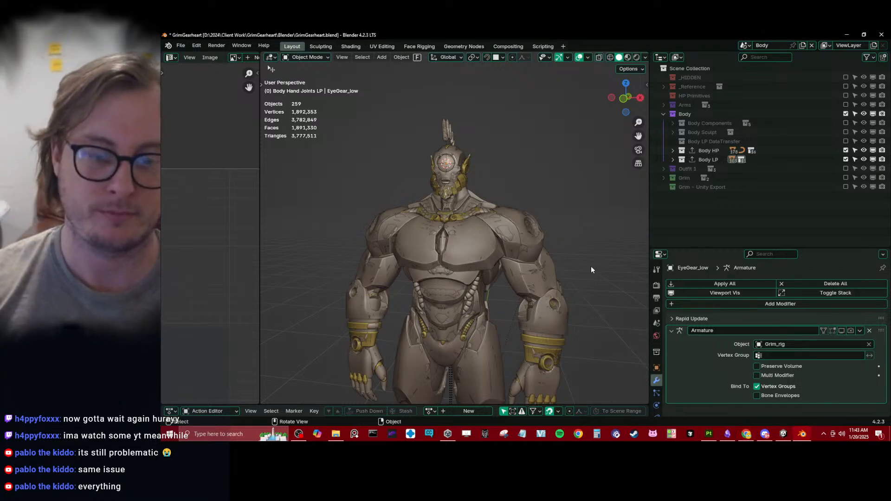
scroll(581, 265, "down", 3)
key("ctrl+s")
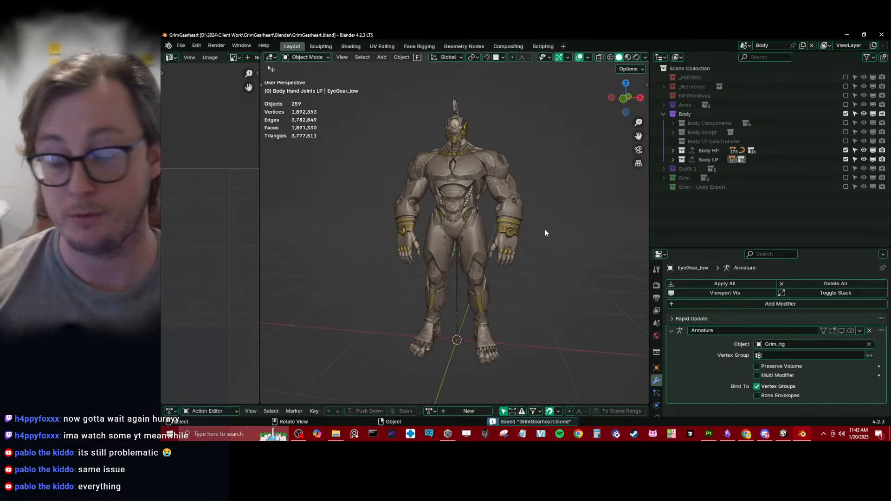
middle_click_drag(387, 250, 432, 260)
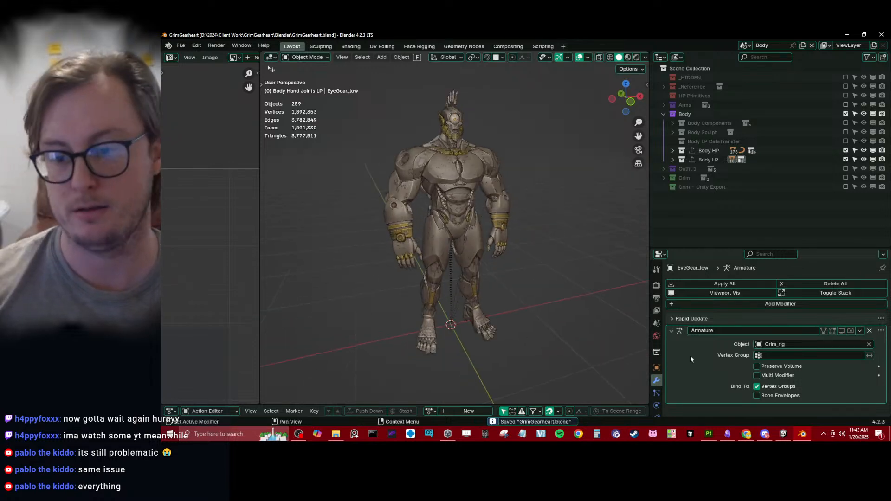
Switch to Substance Painter, hide the Grim Body_2 and Grim Head texture sets, and inspect the isolated Grim Eye mesh.
left_click(706, 434)
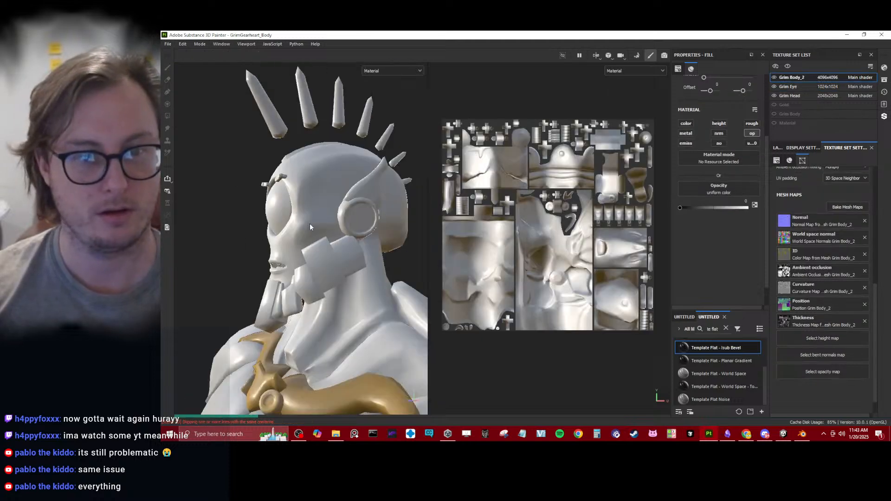
left_click_drag(230, 210, 317, 229, "alt")
scroll(317, 229, "up", 3)
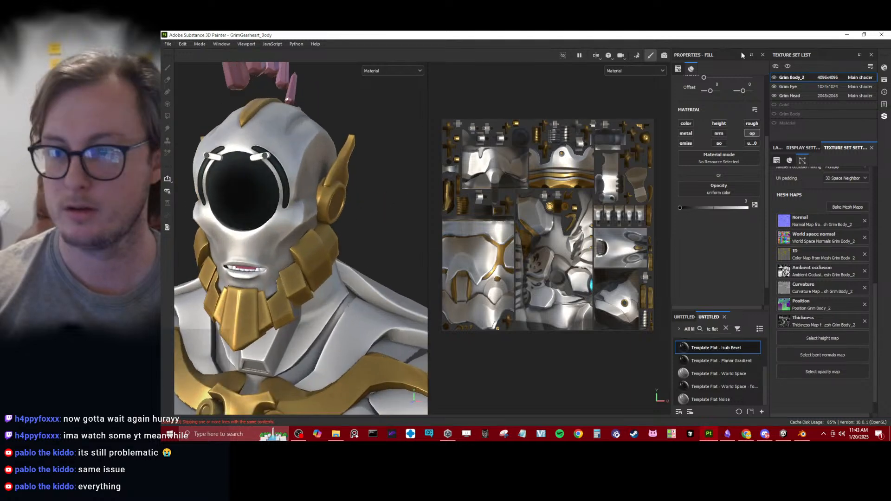
left_click(774, 77)
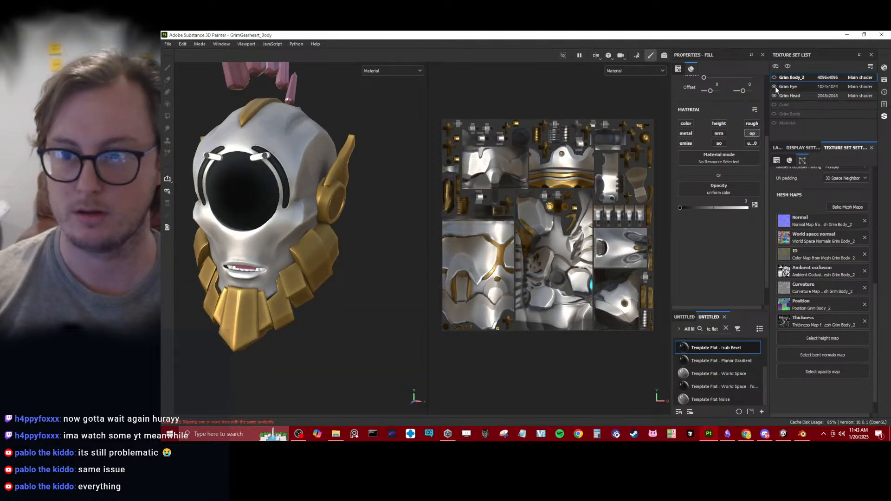
left_click(774, 96)
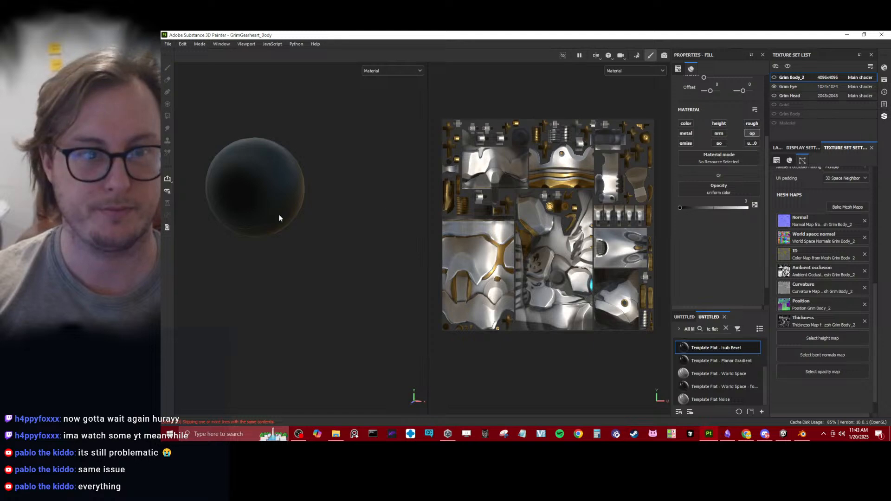
scroll(250, 225, "up", 3)
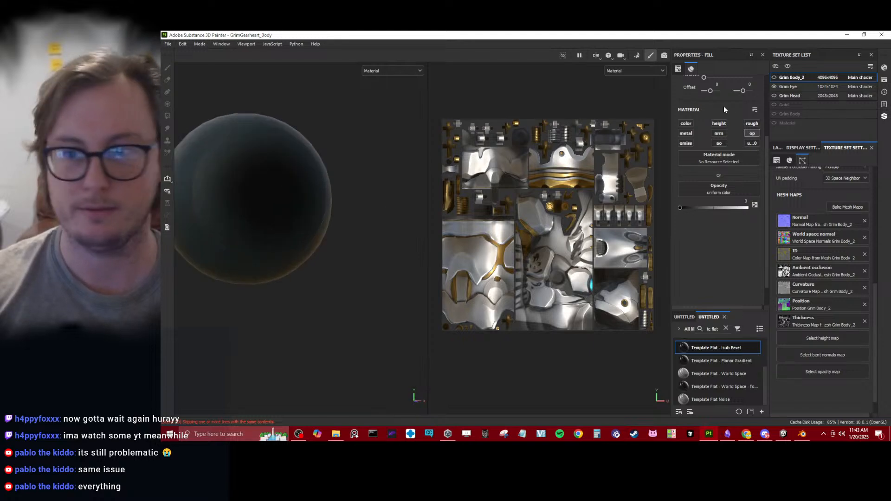
Show the Grim Head and Grim Body_2 texture sets again and save the project.
left_click(774, 95)
scroll(307, 200, "down", 5)
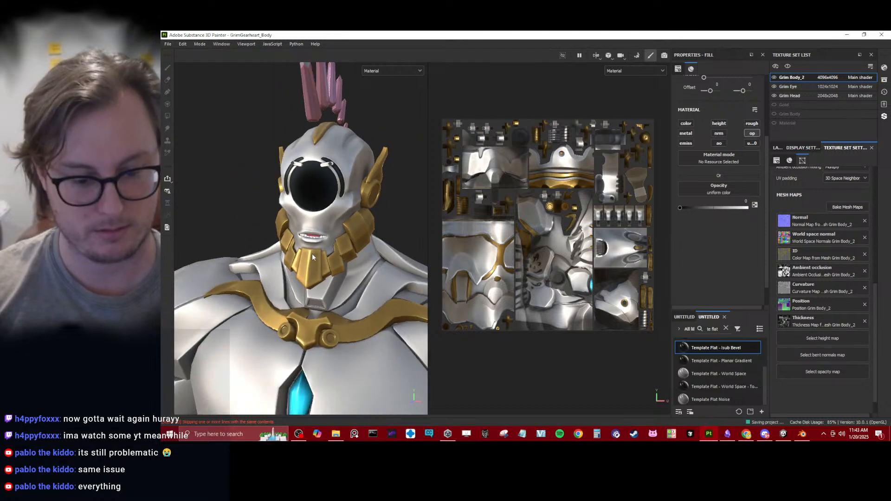
key("ctrl")
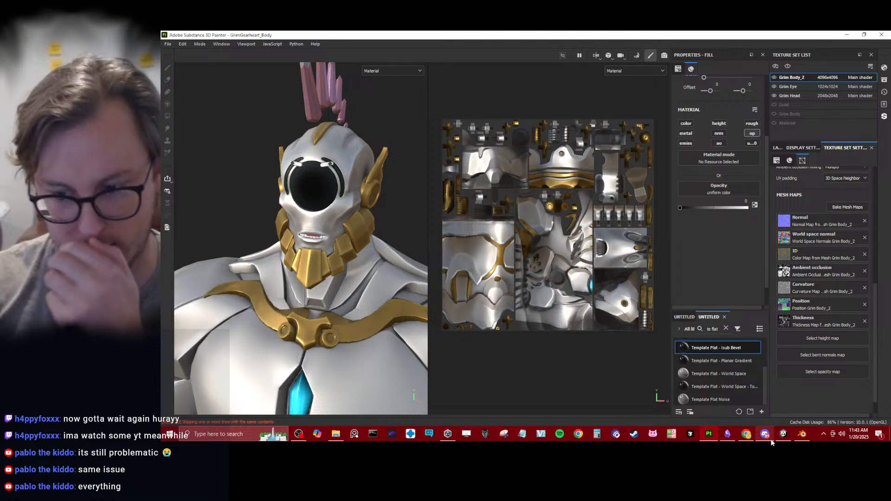
Switch to Blender, exclude the Body collection, and include and expand the Grim - Unity Export collection.
mouse_move(770, 438)
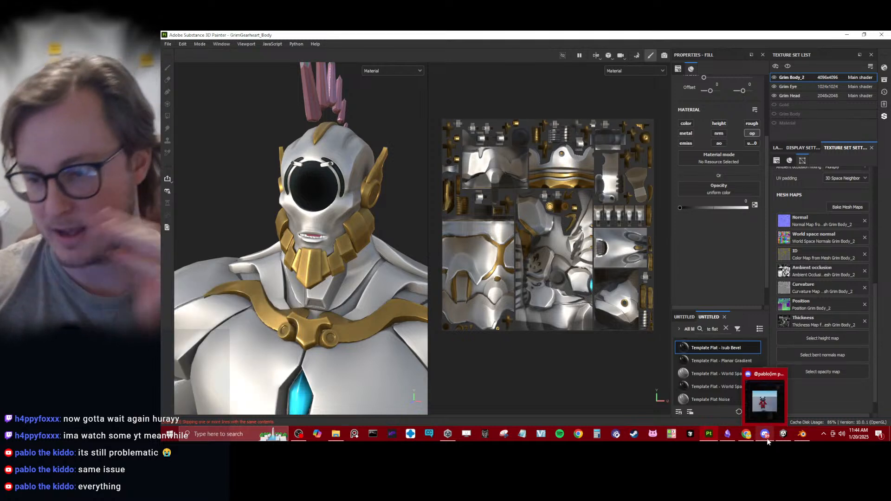
left_click(800, 439)
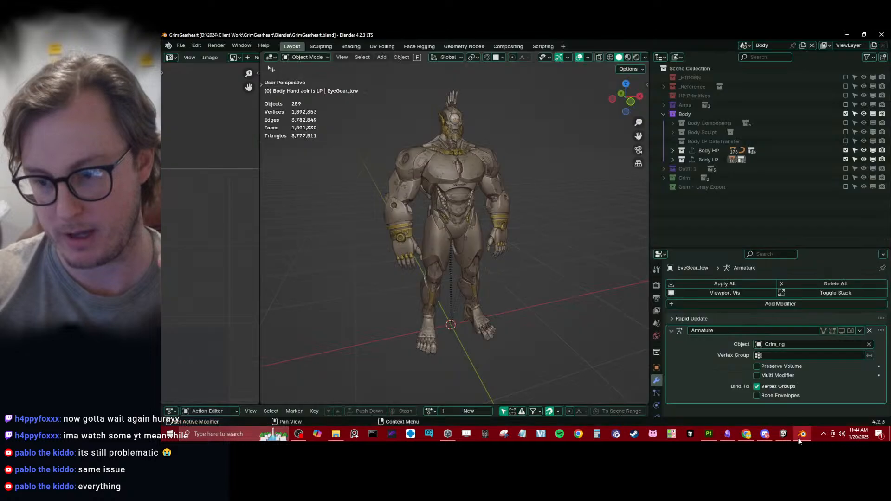
left_click(845, 115)
left_click(845, 187)
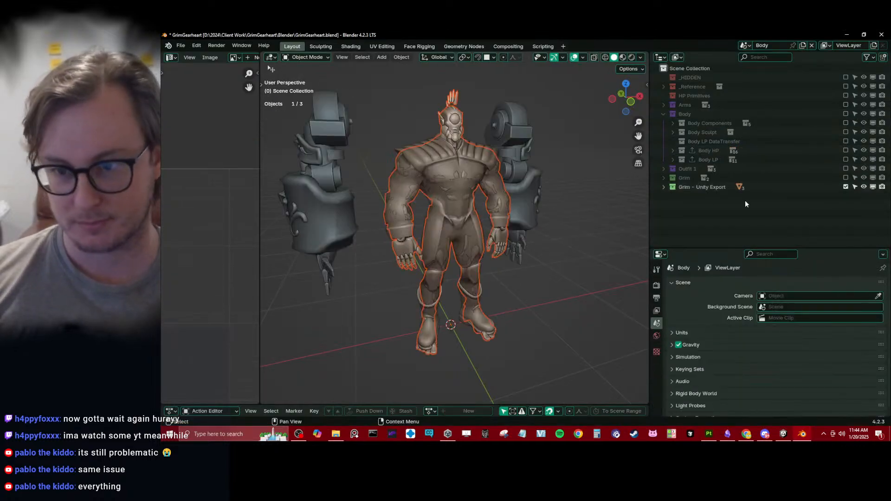
left_click(664, 187)
Update the Body export mesh from the Body LP collection with Rapid Update, and save the file.
left_click(694, 205)
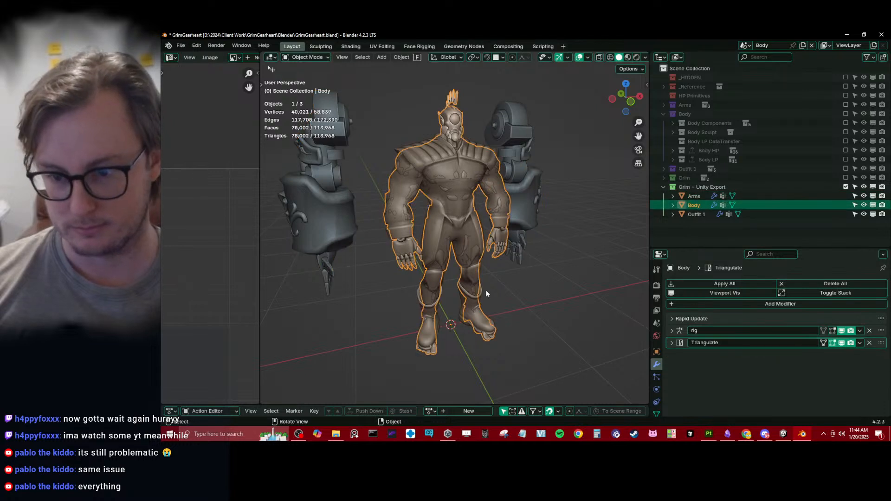
key("ctrl+s")
left_click(677, 319)
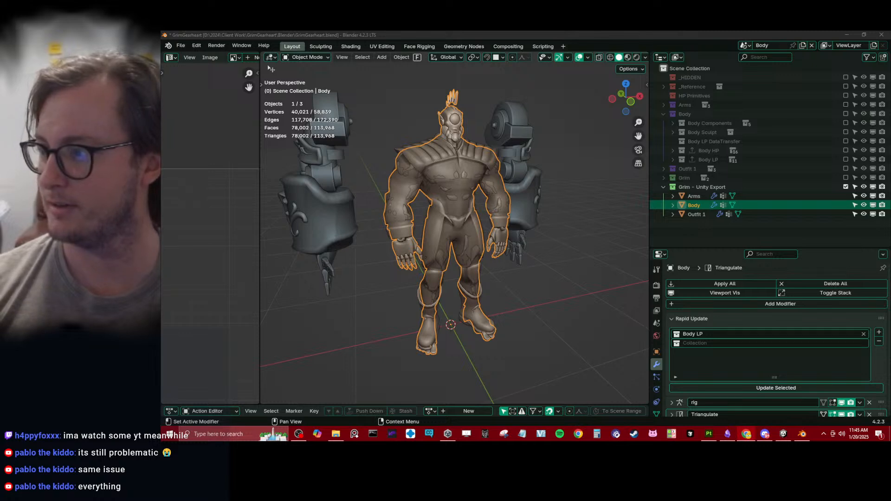
left_click(565, 303)
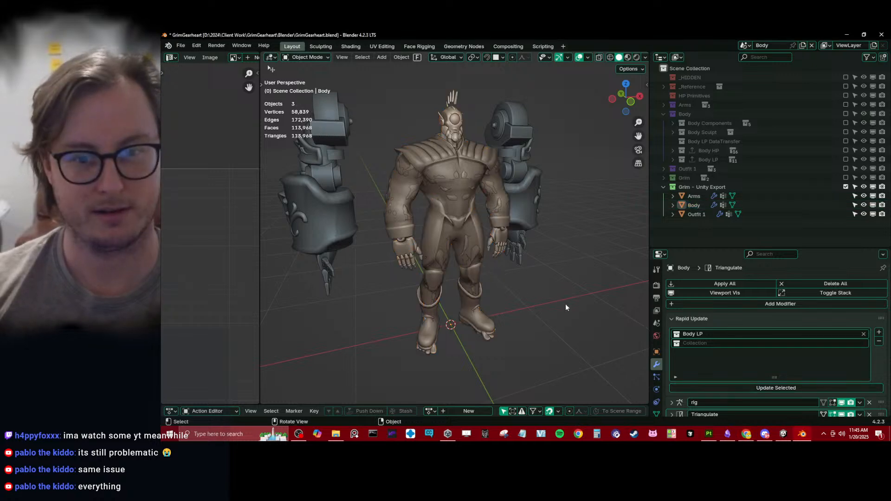
middle_click_drag(564, 303, 540, 291)
key("ctrl+s")
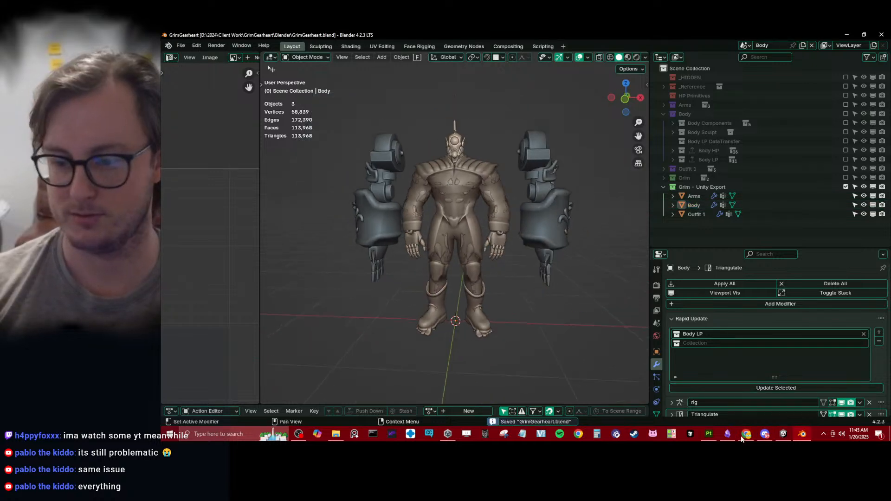
Include the Grim rig collection alongside Grim - Unity Export and save the file.
left_click(709, 434)
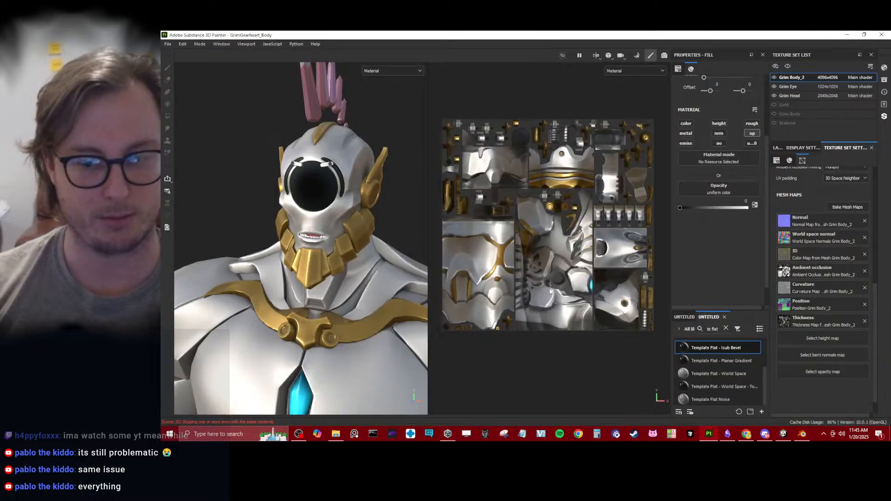
left_click(802, 435)
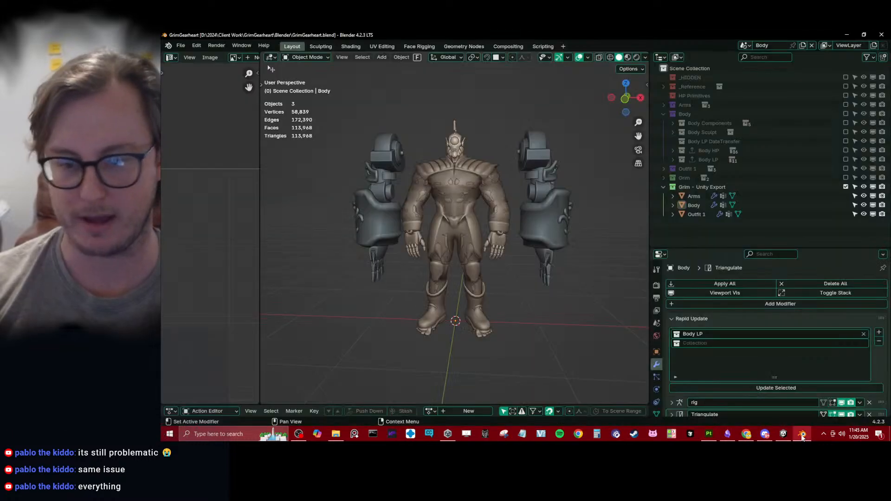
left_click(847, 178)
key("ctrl+s")
Select all visible objects, export them with Auto-Rig Pro FBX as GrimGearheart.fbx, and save the Blender file.
key("a")
key("q")
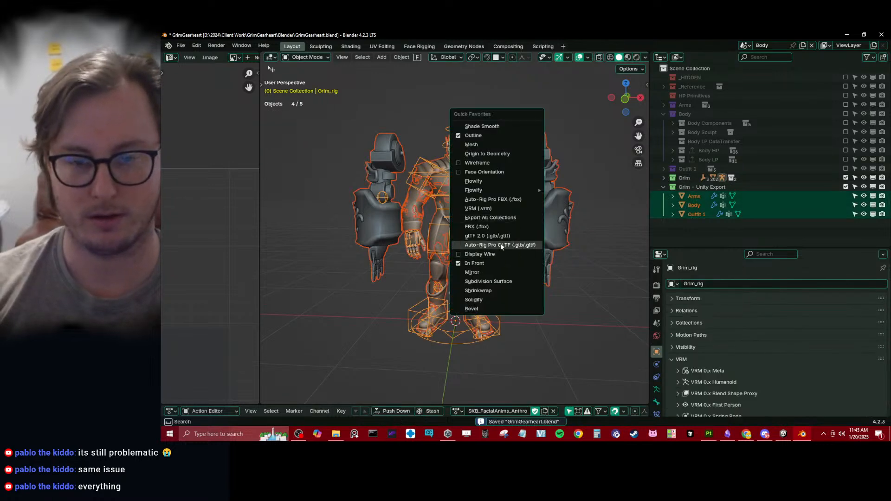
left_click(496, 200)
left_click(769, 347)
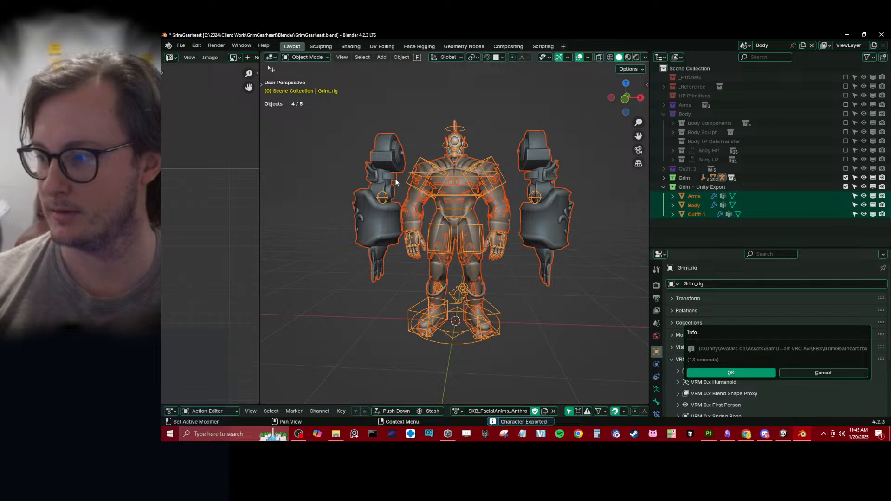
left_click(744, 374)
key("ctrl+s")
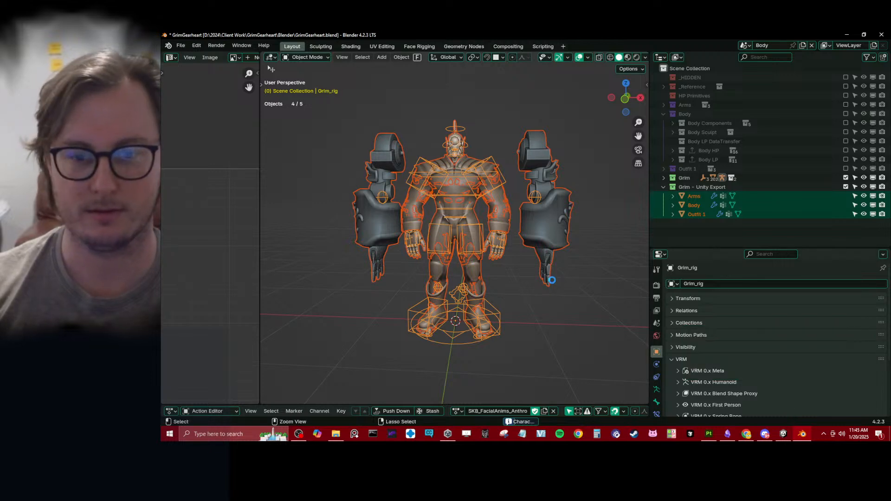
Switch to Unity to inspect the avatar's head, and compare it with the model in Blender.
key("alt+Tab")
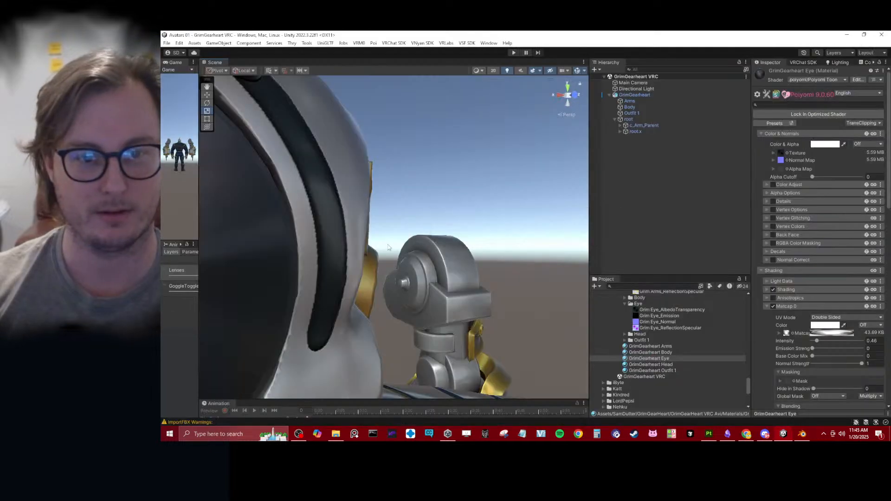
scroll(416, 210, "down", 12)
left_click_drag(420, 218, 483, 274, "alt")
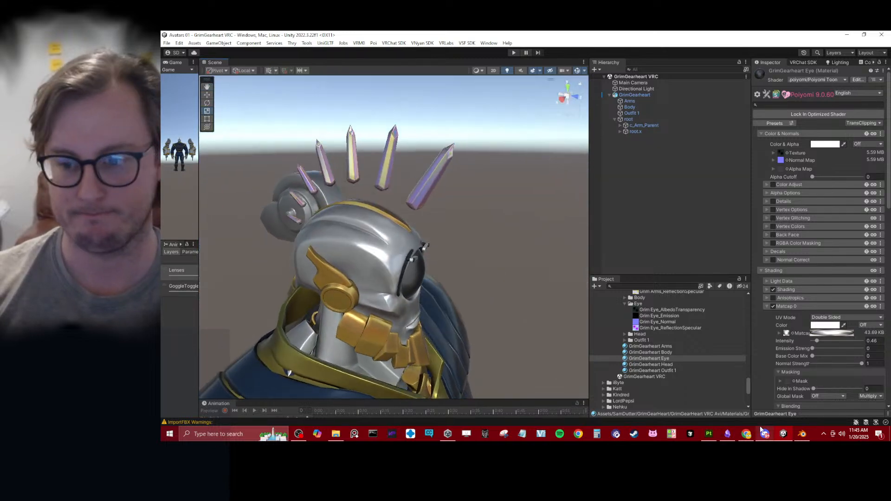
mouse_move(804, 438)
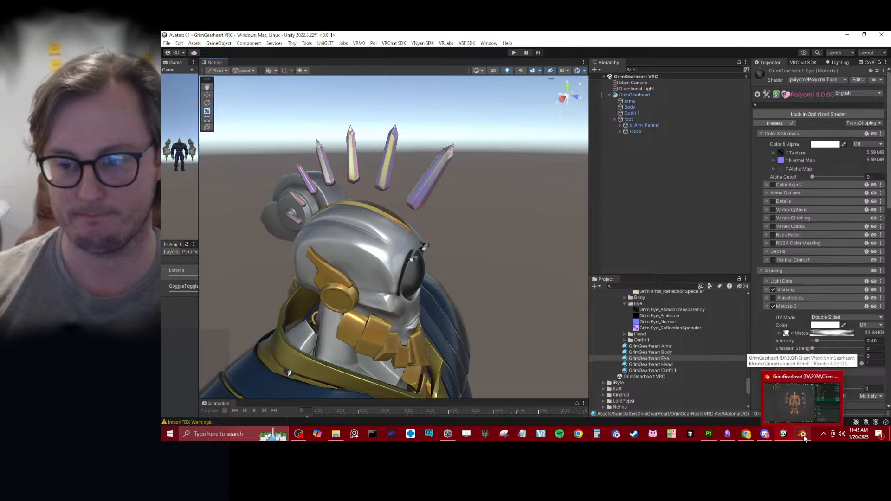
left_click(804, 437)
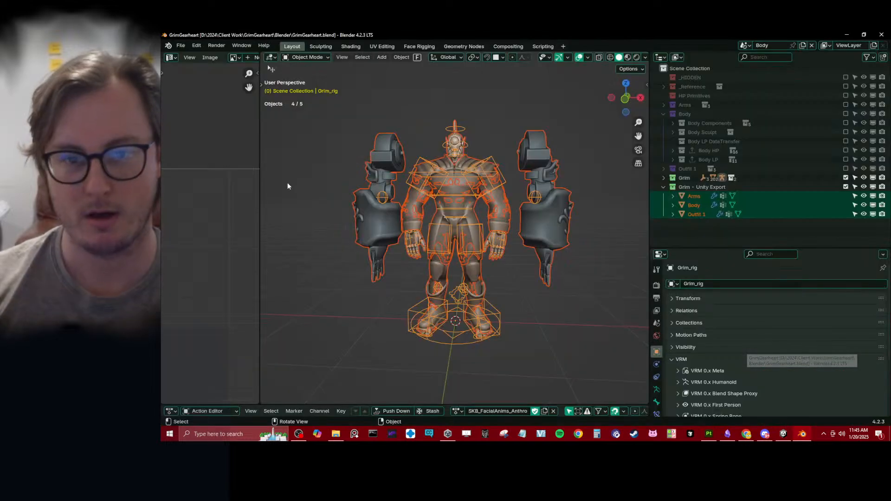
middle_click_drag(290, 210, 485, 196)
scroll(494, 165, "up", 6)
Return to Unity, frame the eye from the front, and try adjusting Matcap 0's Base Color Mix on the GrimGearheart Eye material.
left_click(784, 436)
left_click_drag(506, 278, 380, 236, "alt")
scroll(379, 236, "up", 2)
scroll(817, 344, "down", 3)
scroll(816, 345, "down", 2)
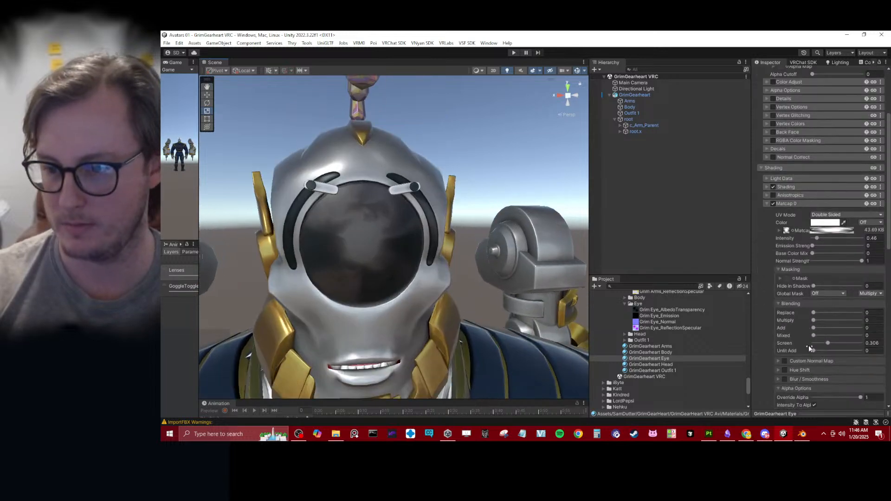
left_click_drag(820, 253, 770, 250)
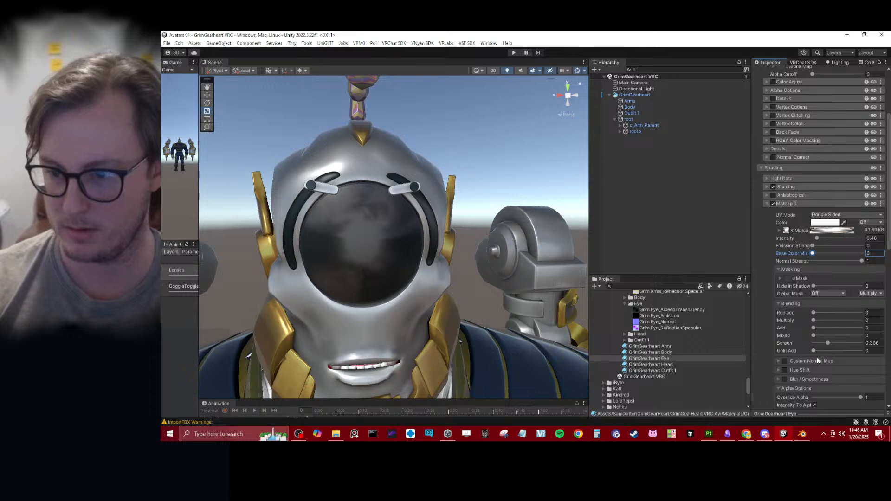
Try lowering Matcap 0's Override Alpha to 0 on the eye material, viewing the head from an angle.
scroll(817, 357, "down", 3)
left_click(844, 335)
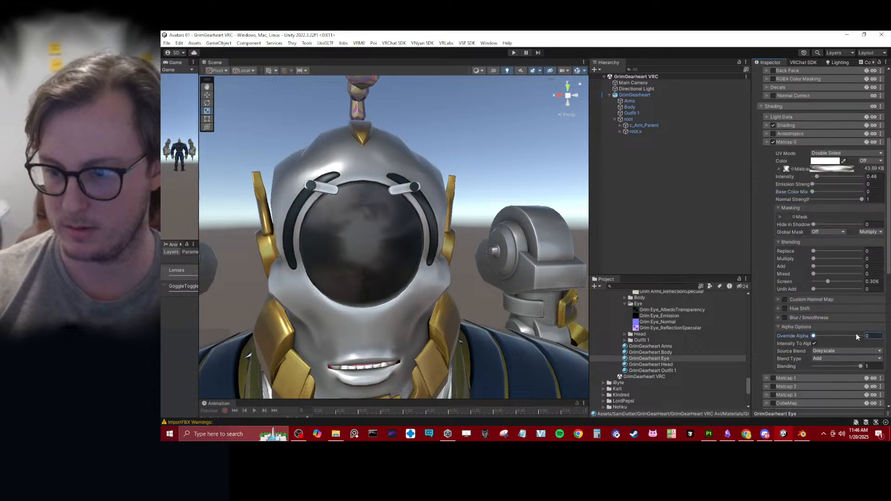
right_click_drag(377, 232, 492, 229)
scroll(837, 336, "down", 3)
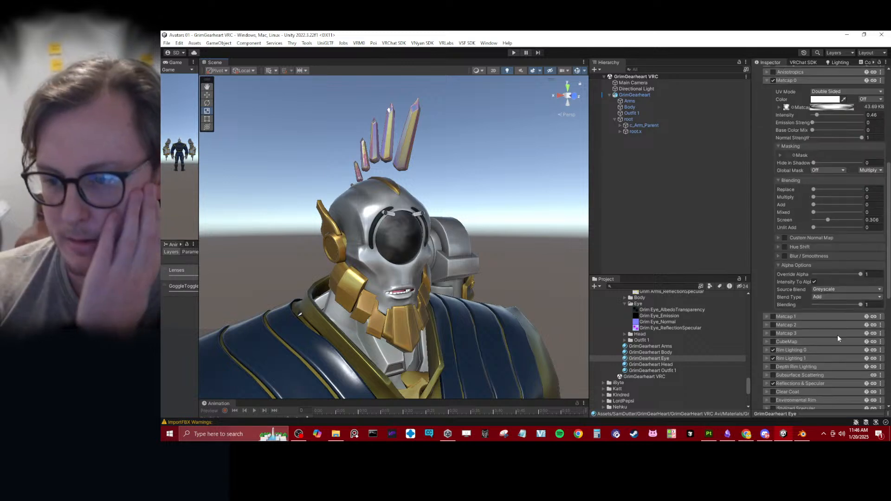
scroll(767, 331, "up", 5)
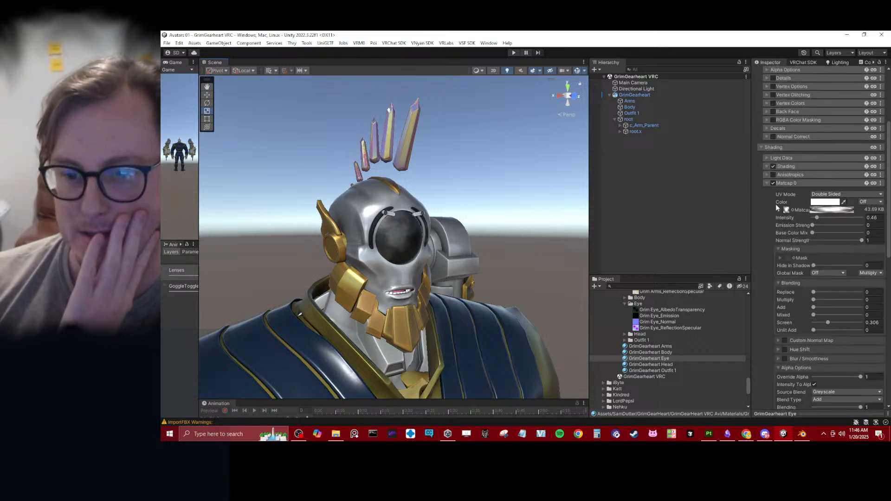
Try varying the eye material's Alpha Cutoff and review its Matcap 0 settings.
left_click(788, 183)
scroll(812, 206, "up", 6)
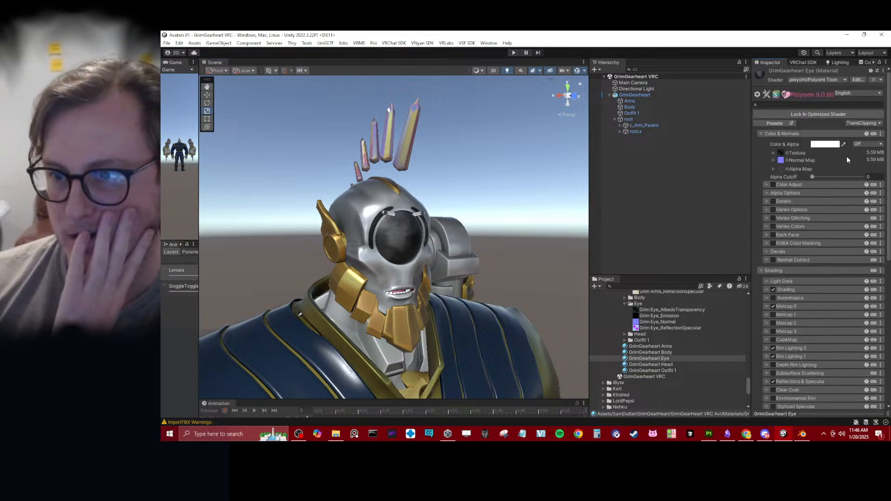
mouse_move(810, 176)
left_mouse_down()
mouse_move(874, 176)
mouse_move(809, 176)
left_mouse_up()
scroll(821, 294, "down", 3)
left_click(784, 244)
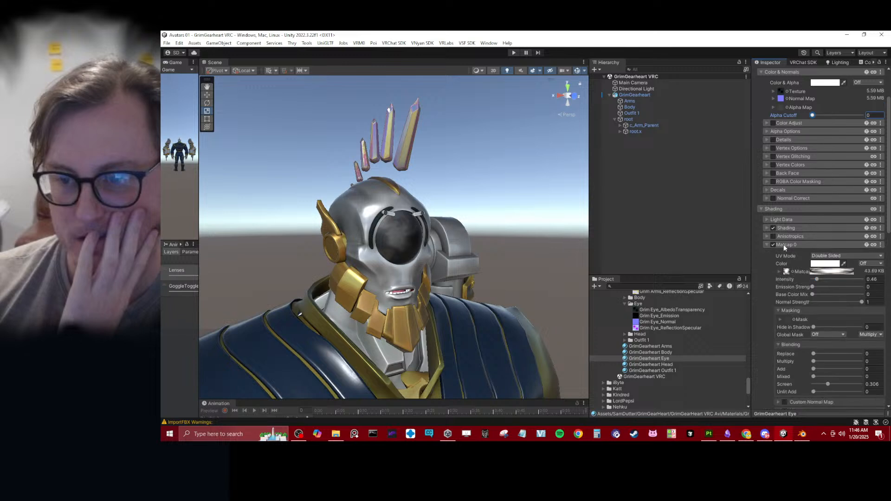
left_click(784, 245)
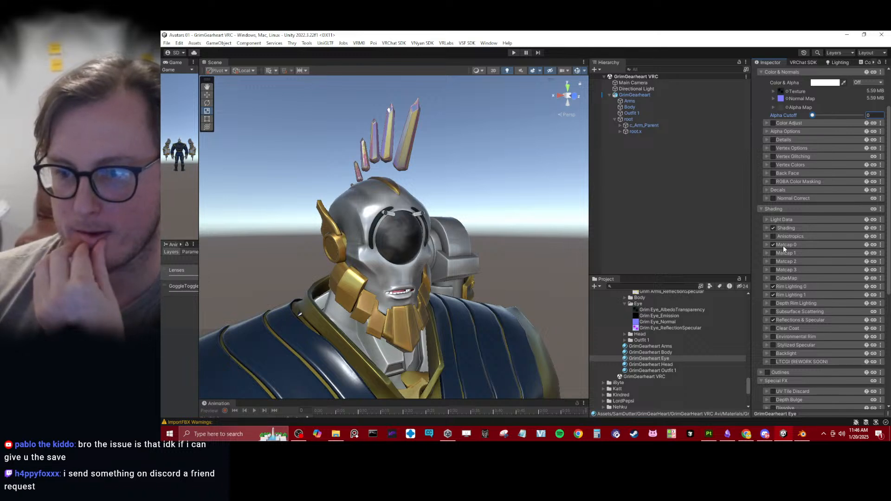
left_click(784, 246)
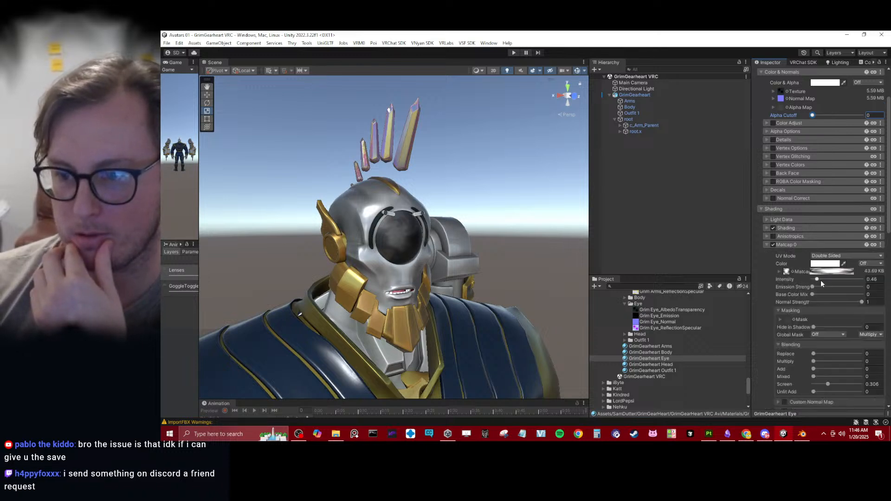
left_click(791, 247)
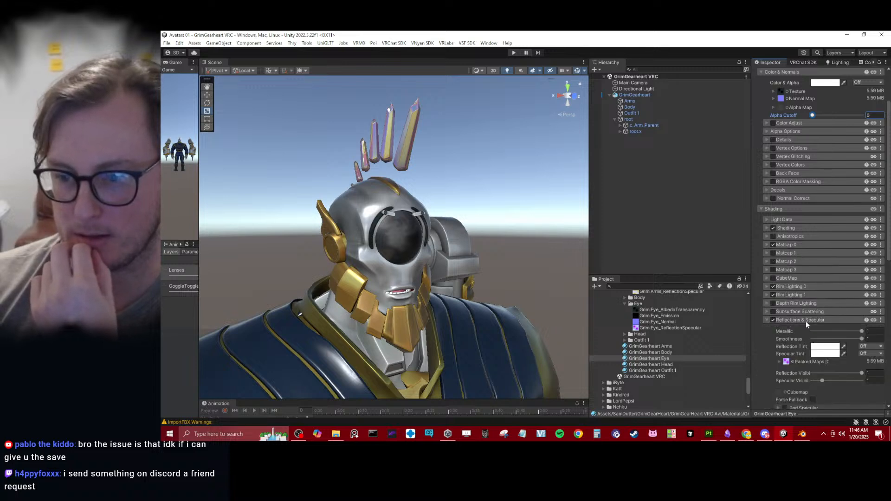
Examine the eye material's Emission 0 settings and the import settings of the Grim Eye_Emission texture.
scroll(799, 325, "down", 3)
scroll(801, 321, "down", 3)
left_click(790, 302)
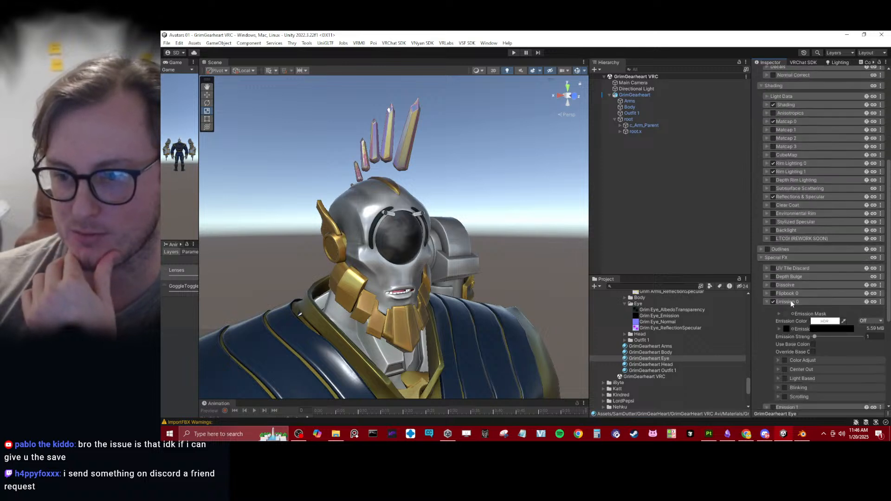
left_click(778, 329)
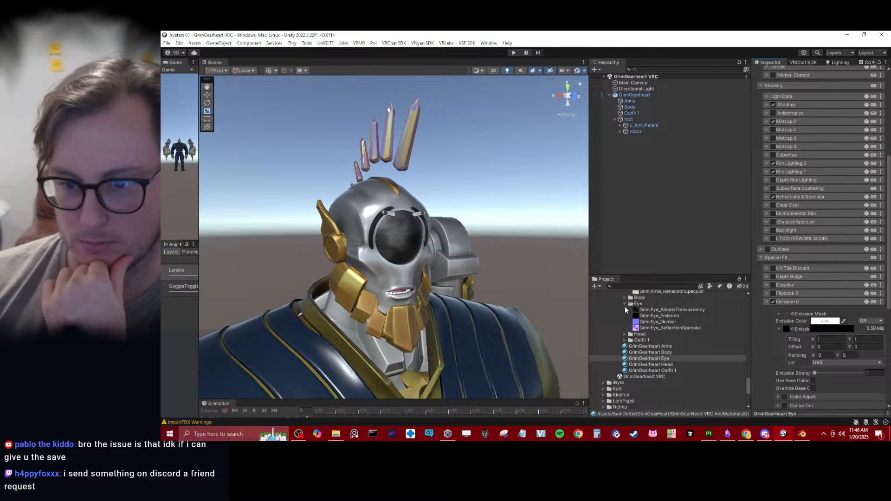
left_click(646, 317)
mouse_move(774, 413)
left_mouse_down()
mouse_move(784, 170)
mouse_move(768, 414)
left_mouse_up()
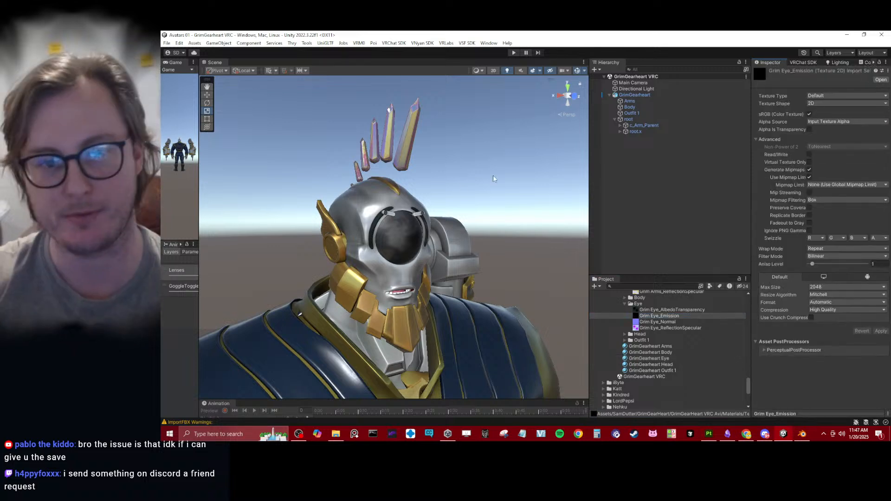
Switch to Substance Painter, hide the Grim Body_2 and Grim Head texture sets, and make Grim Eye the active set.
left_click(493, 234)
middle_click_drag(471, 232, 442, 231)
left_click(709, 434)
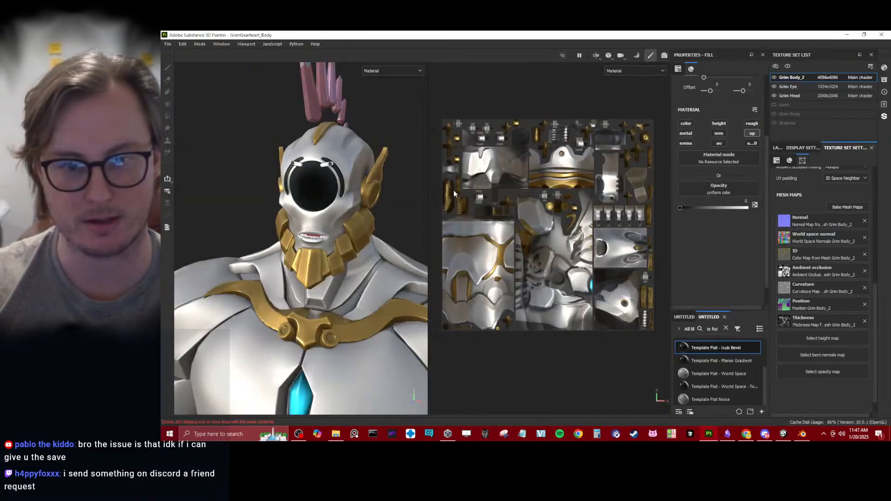
left_click(774, 77)
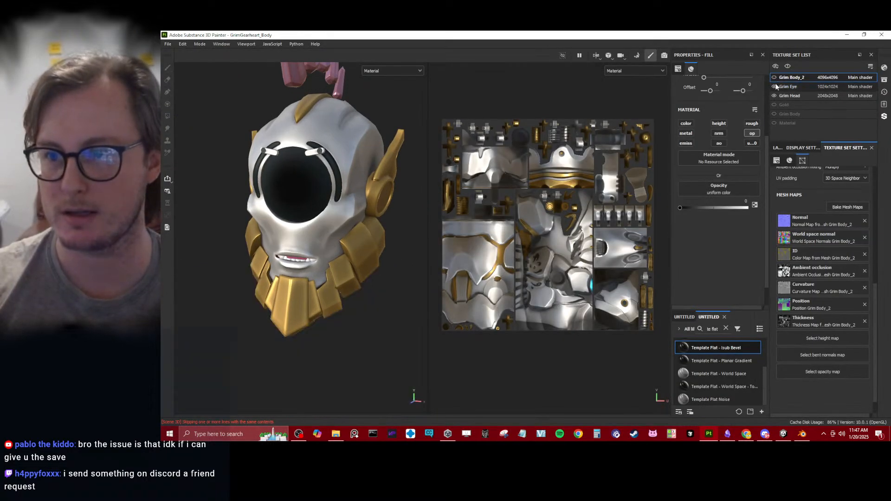
left_click(774, 96)
left_click(789, 87)
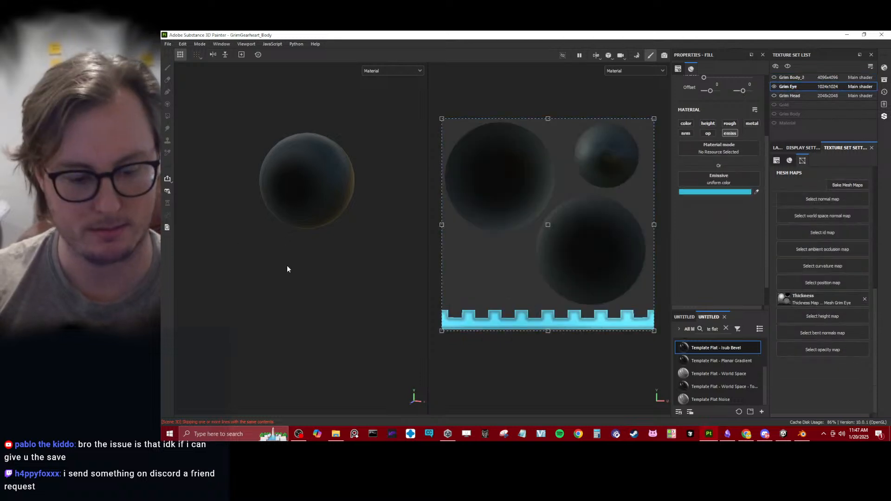
Export the Grim Eye textures as 8-bit PNGs at 4096 with the UNITY_Poiyomi v10 template into the Eye textures folder.
key("ctrl+shift")
key("ctrl+shift+e")
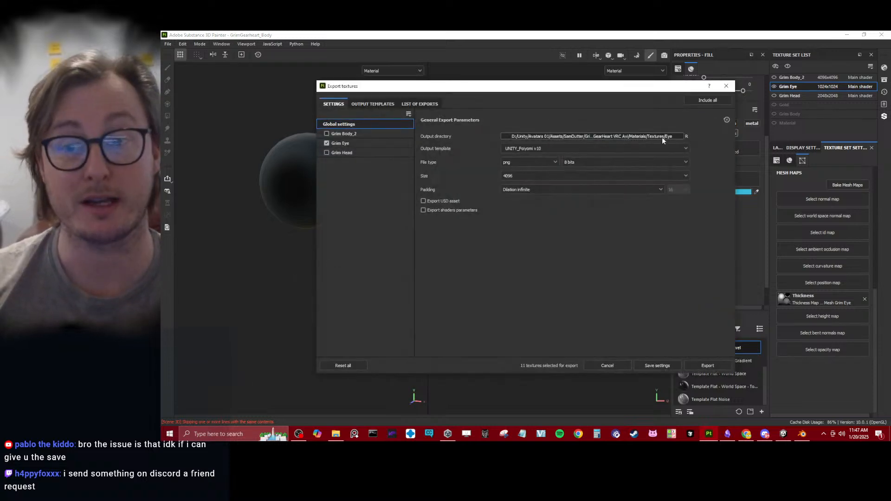
left_click(709, 365)
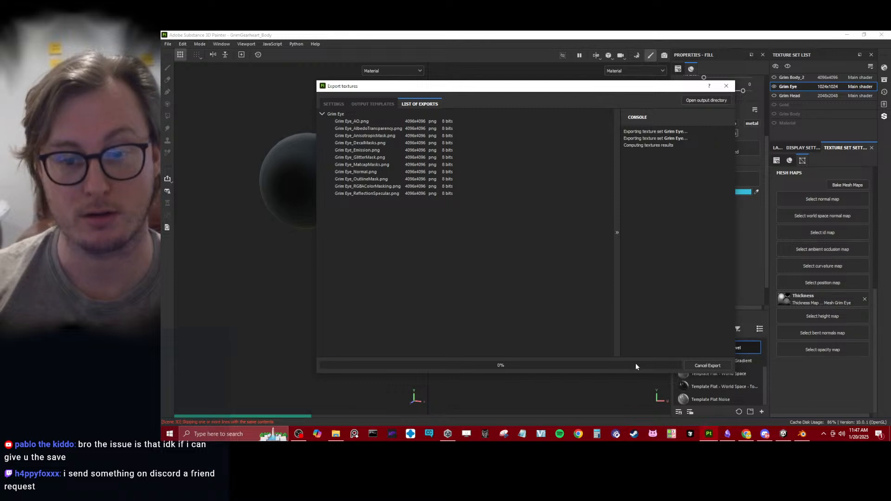
left_click(655, 369)
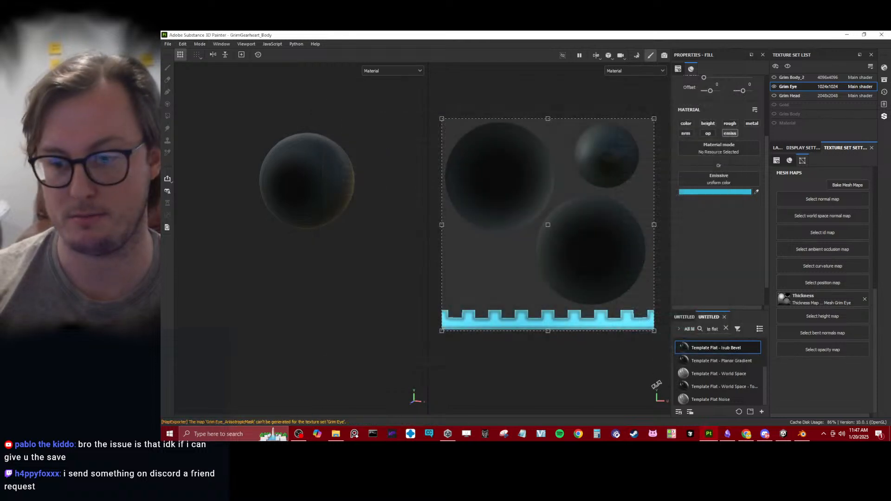
Return to Unity and inspect the avatar's eye with the re-exported textures, both up close and from farther back.
left_click(784, 435)
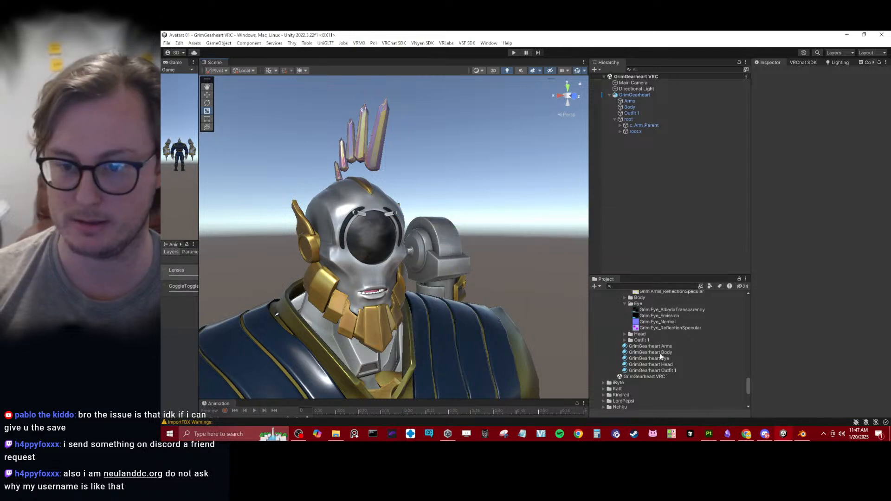
right_click_drag(421, 254, 430, 255)
key("w")
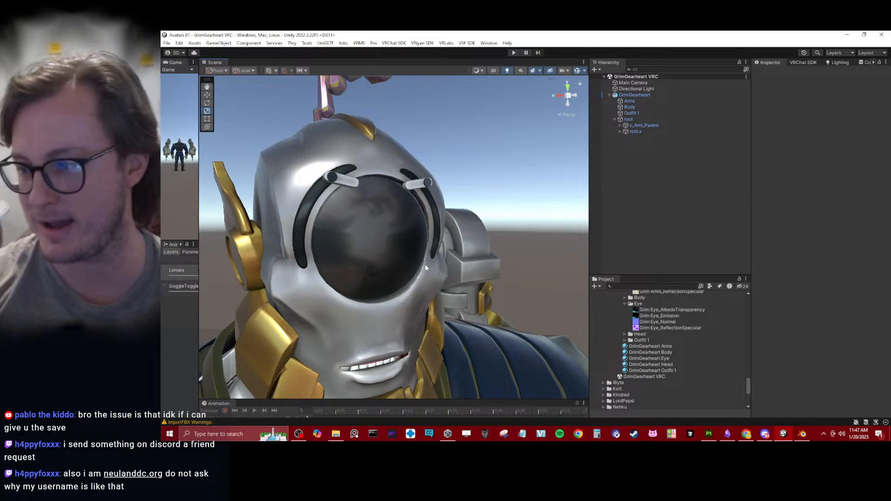
key("a")
right_click_drag(395, 269, 469, 258)
key("w")
key("s")
key("w")
key("s")
key("s")
right_click_drag(478, 278, 347, 278)
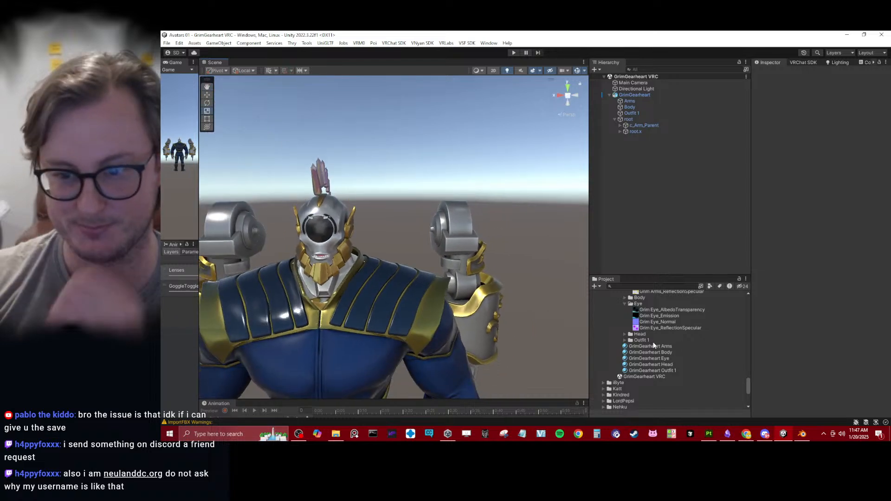
On the GrimGearheart Eye material, try varying Alpha Cutoff and Matcap 0's Unlit Add, Hide in Shadow and Base Color Mix.
left_click(665, 358)
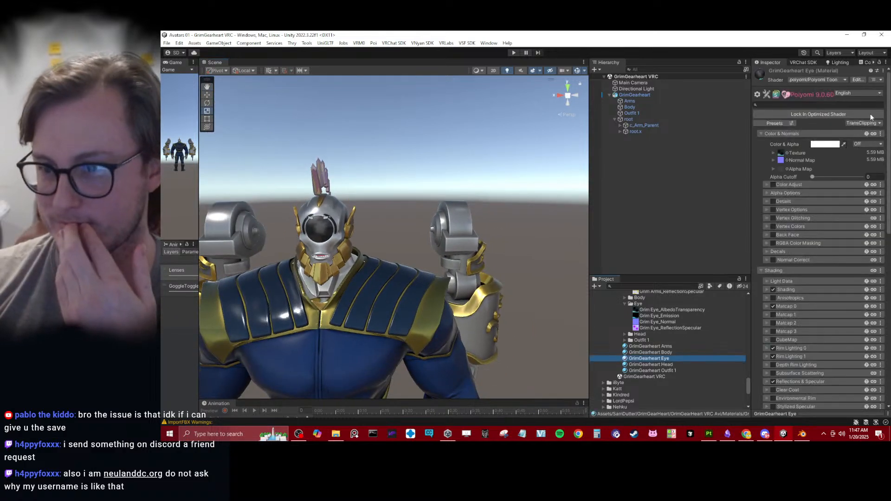
mouse_move(815, 176)
left_mouse_down()
mouse_move(839, 181)
mouse_move(808, 182)
left_mouse_up()
scroll(789, 311, "down", 2)
left_click(789, 267)
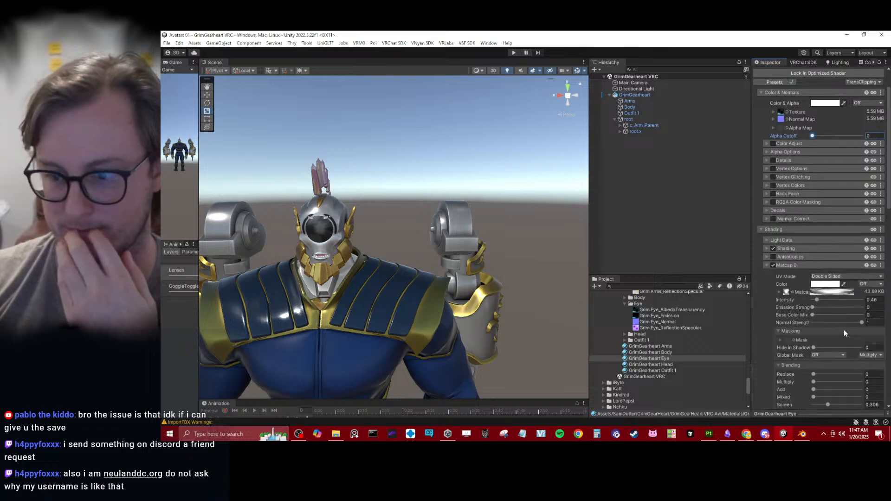
scroll(843, 332, "down", 2)
mouse_move(820, 351)
left_mouse_down()
mouse_move(849, 349)
mouse_move(810, 347)
left_mouse_up()
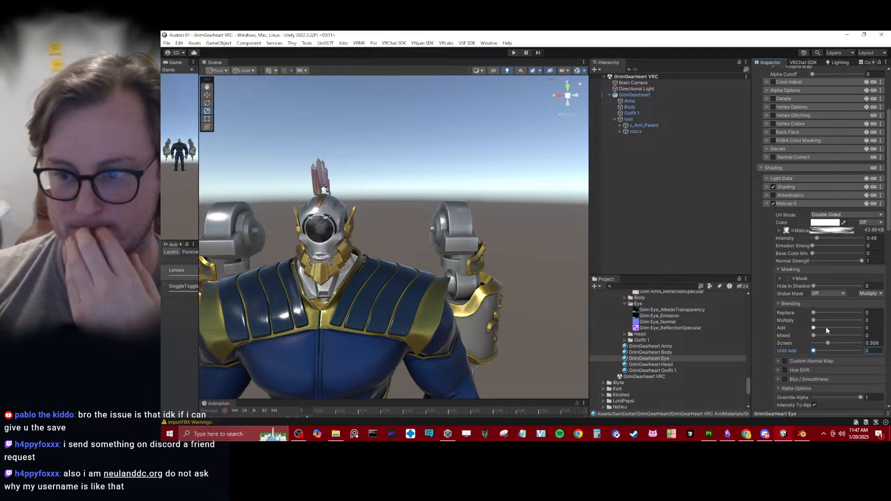
mouse_move(814, 286)
left_mouse_down()
mouse_move(865, 279)
mouse_move(812, 286)
left_mouse_up()
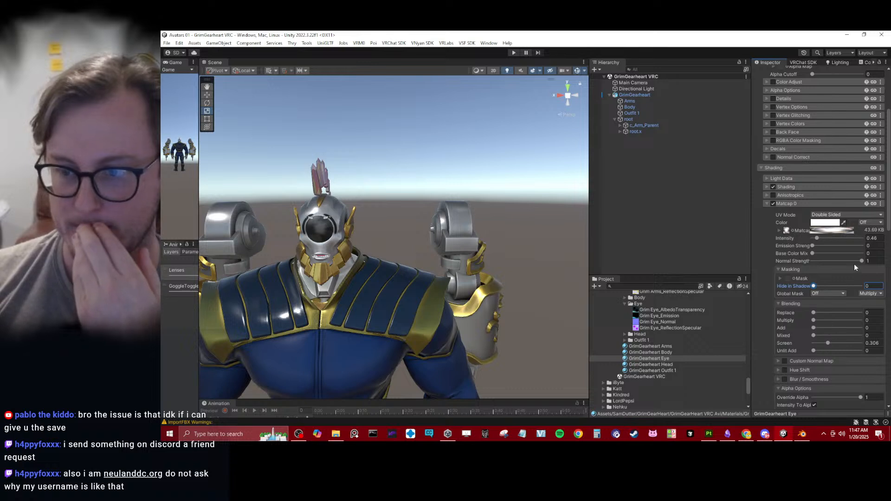
mouse_move(814, 254)
left_mouse_down()
mouse_move(845, 254)
mouse_move(810, 255)
left_mouse_up()
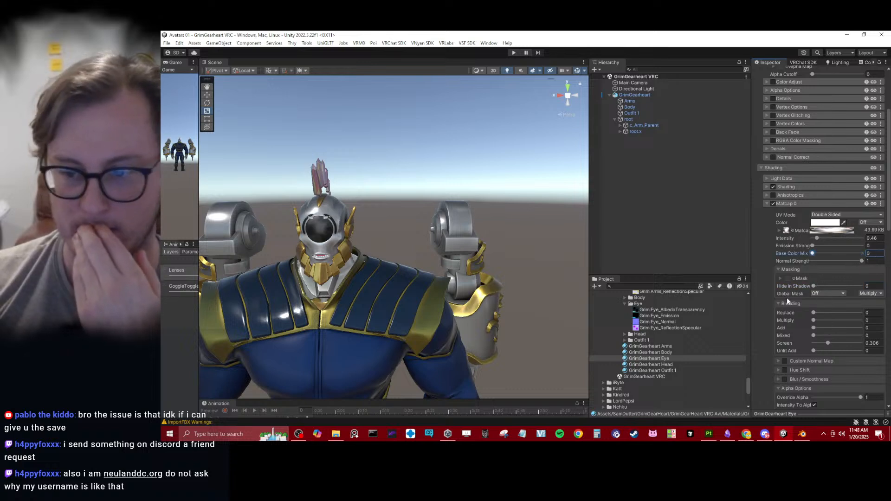
In Matcap 0's alpha options, test the Override Alpha strength and set the Blend Type to Multiply.
scroll(837, 356, "down", 2)
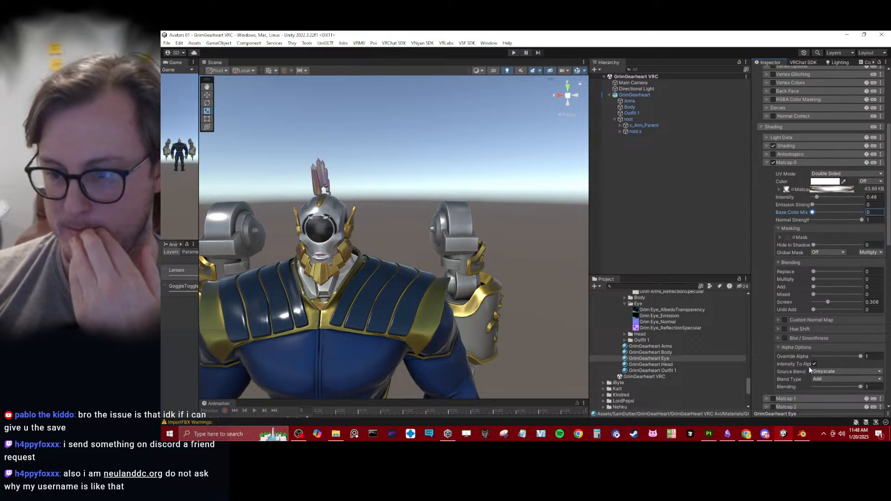
left_click_drag(848, 357, 818, 351)
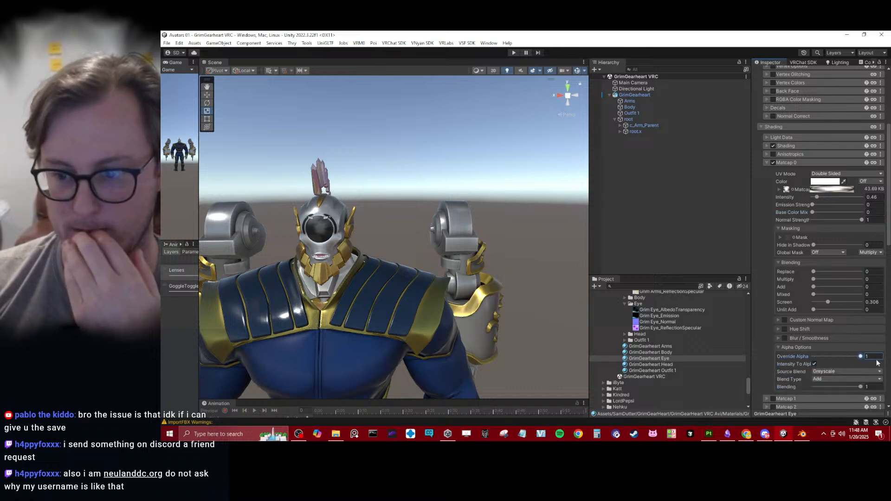
left_click(837, 380)
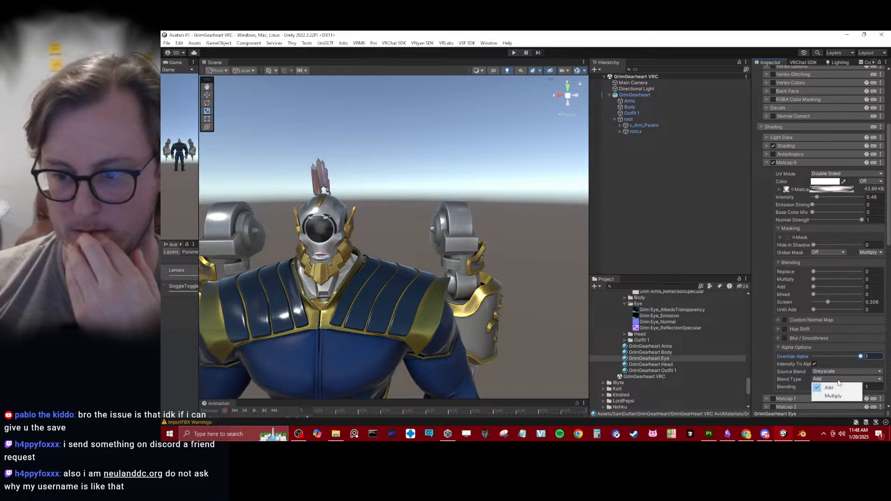
left_click(832, 395)
Inspect the avatar's eye up close, from a distance and from the side to judge its transparency.
right_click_drag(401, 282, 426, 231)
key("w")
key("s")
key("w")
key("s")
key("a")
key("d")
key("s")
key("w")
key("s")
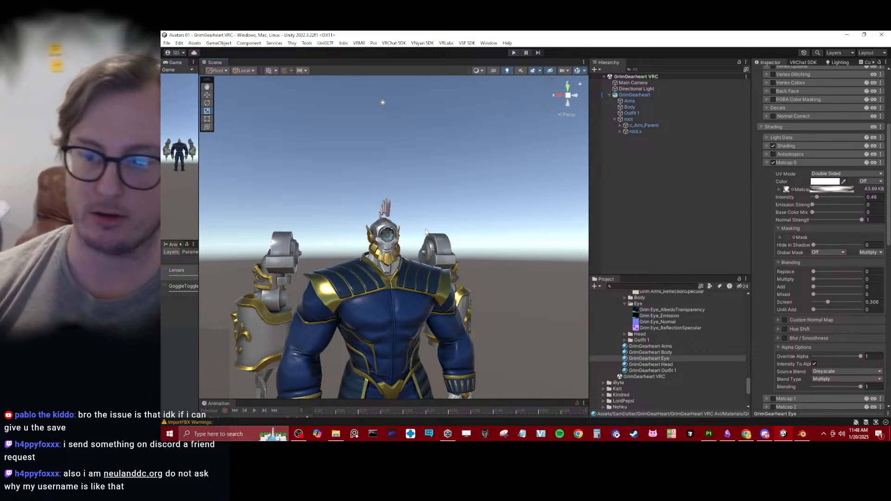
key("w")
right_click_drag(427, 231, 385, 205)
key("s")
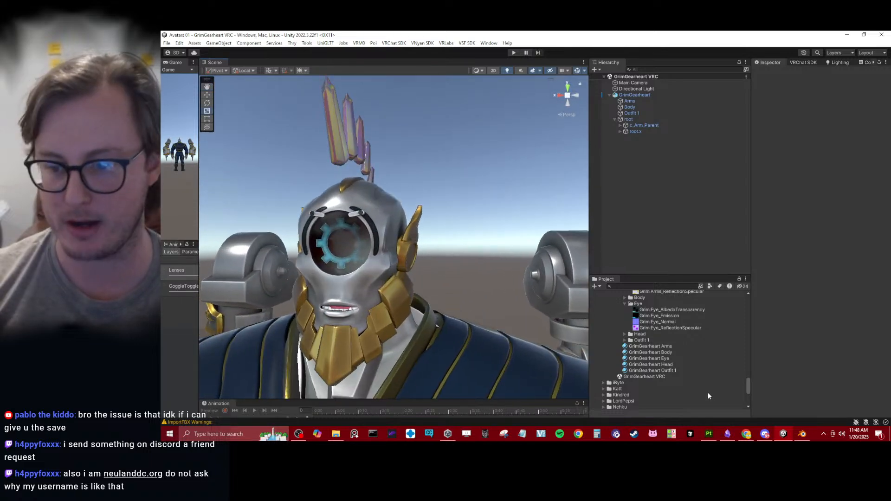
Switch to Obsidian and bring up the Grimm Gearheart commission checklist from the 2024 folder, closing the duplicate tab.
left_click(723, 433)
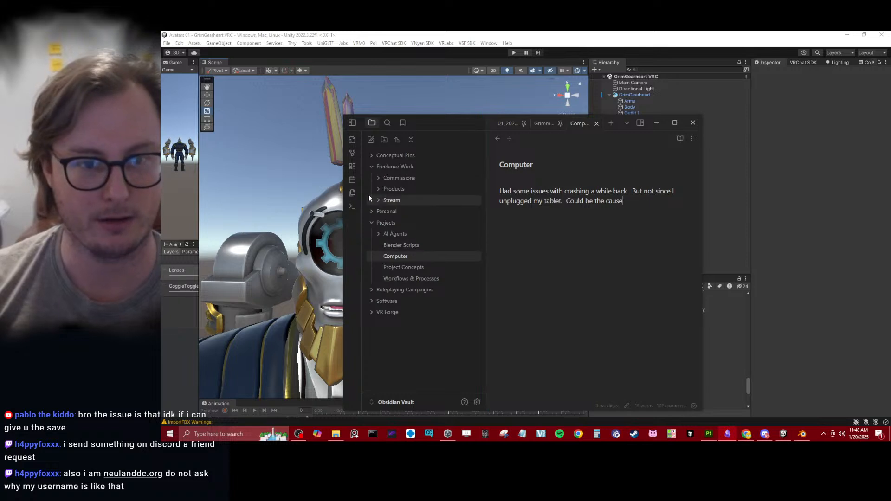
left_click(379, 177)
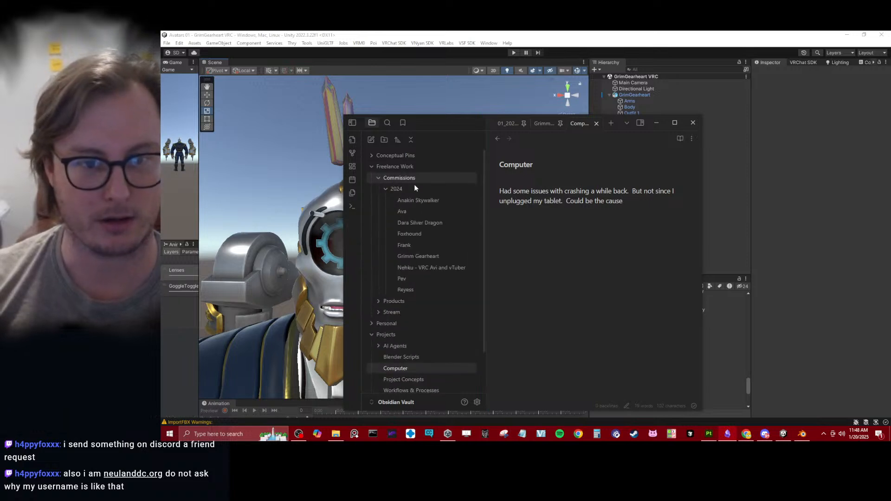
left_click(420, 257)
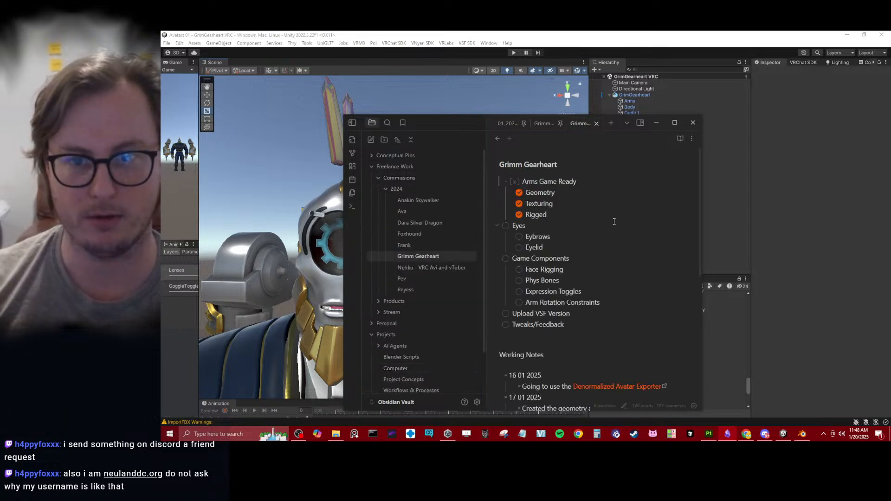
left_click(596, 124)
scroll(573, 205, "up", 3)
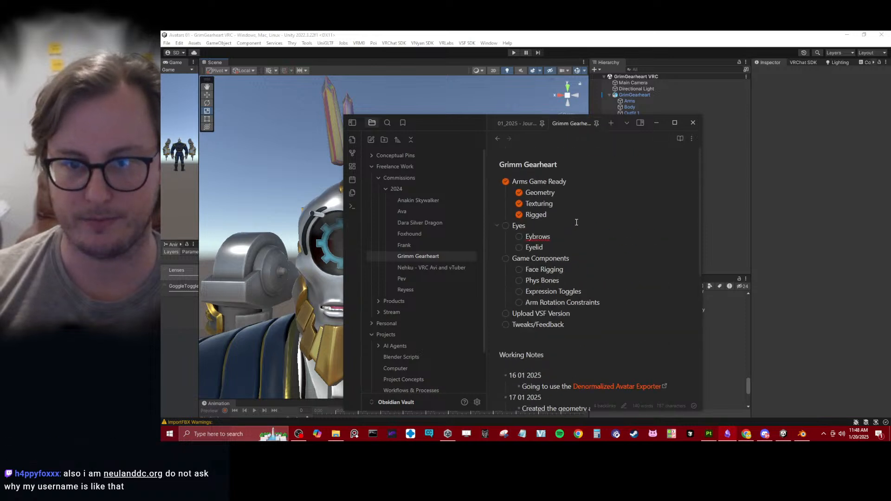
Mark the Eyes task as complete and collapse the Eyes and Arms Game Ready checklist groups.
left_click(505, 226)
left_click(497, 225)
left_click(497, 182)
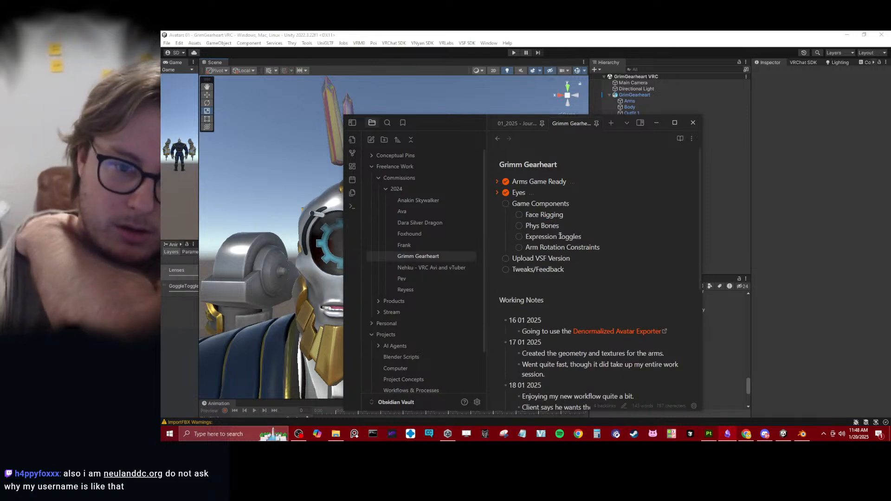
Expand the Eyes checklist group, mark Eyes as not complete and add an unchecked subtask "Transparency Sorted" below Eyelid.
left_click(497, 193)
left_click(506, 193)
key("Return")
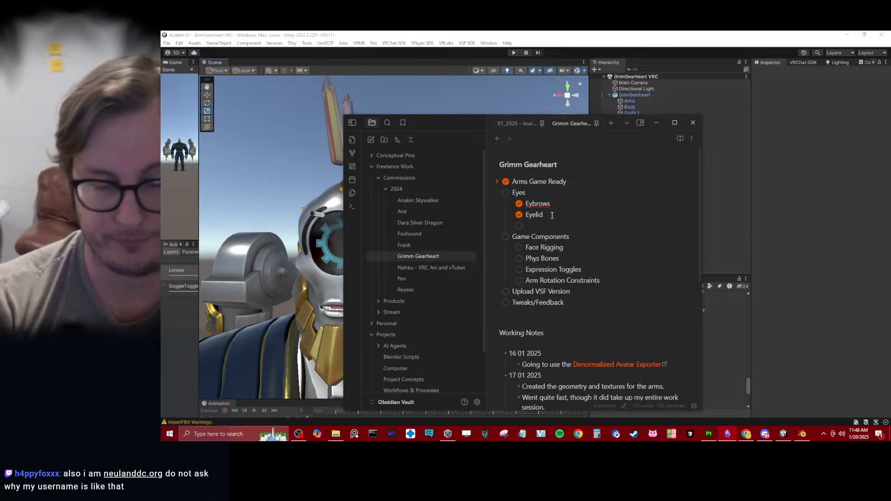
type("Transpare")
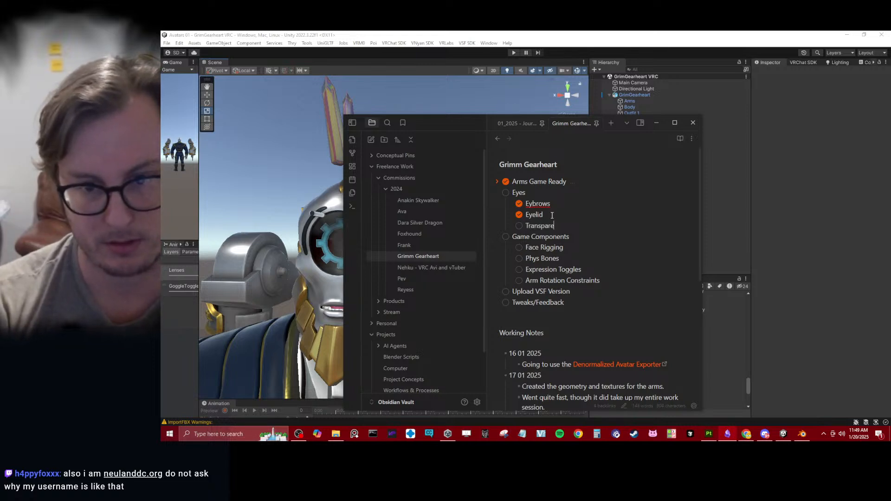
type("ncy Sorted")
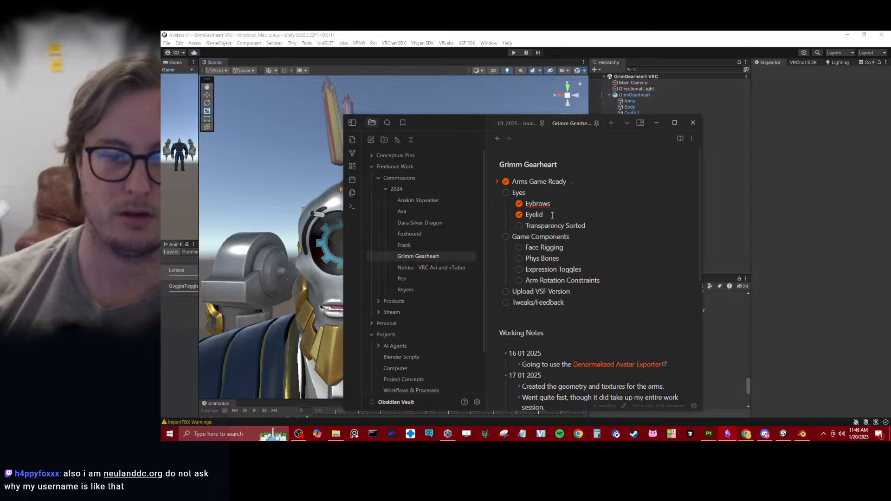
left_click(572, 249)
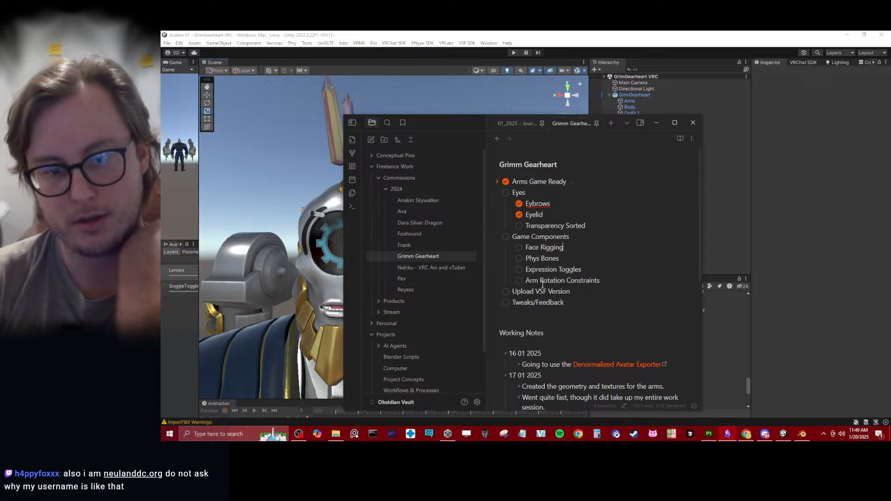
Switch to Unity, collapse the Body object's Skinned Mesh Renderer and its material settings, and clear the selection.
left_click(867, 185)
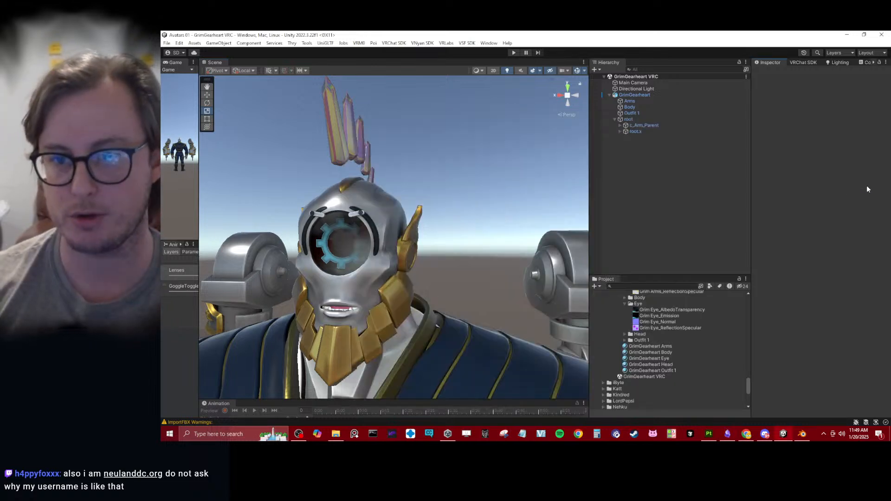
left_click(623, 107)
left_click(756, 128)
left_click(757, 129)
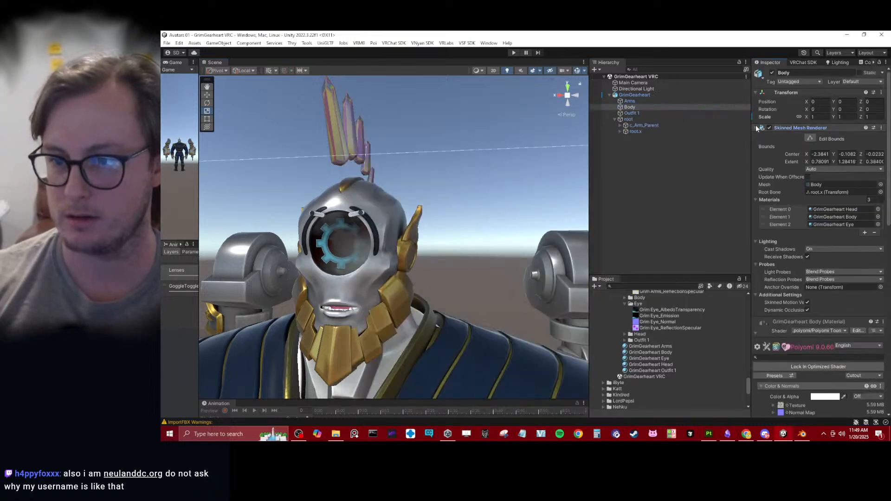
left_click(757, 128)
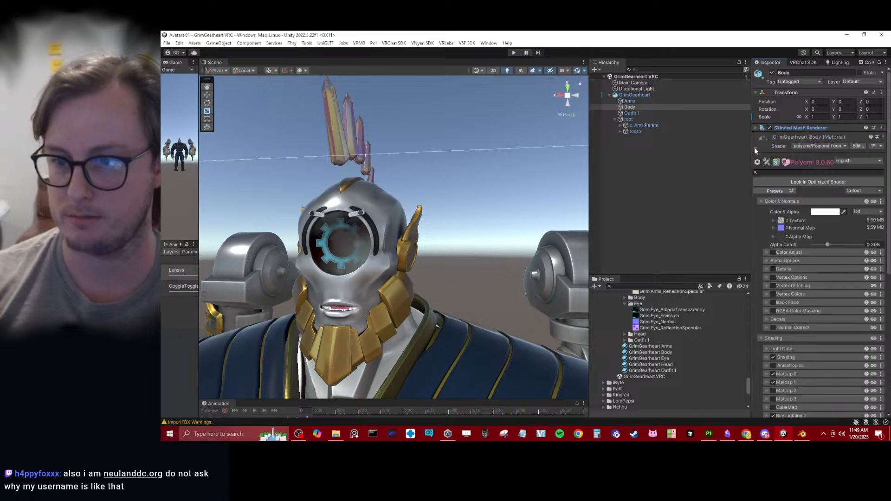
left_click(755, 149)
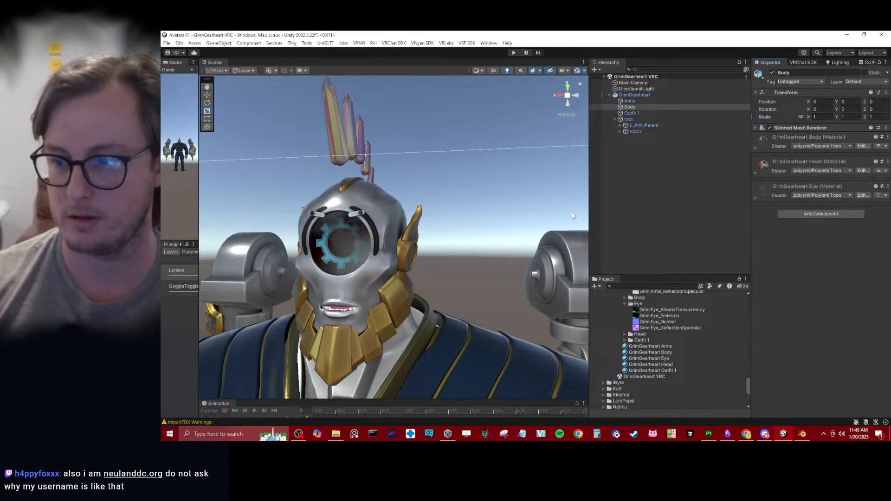
left_click(638, 200)
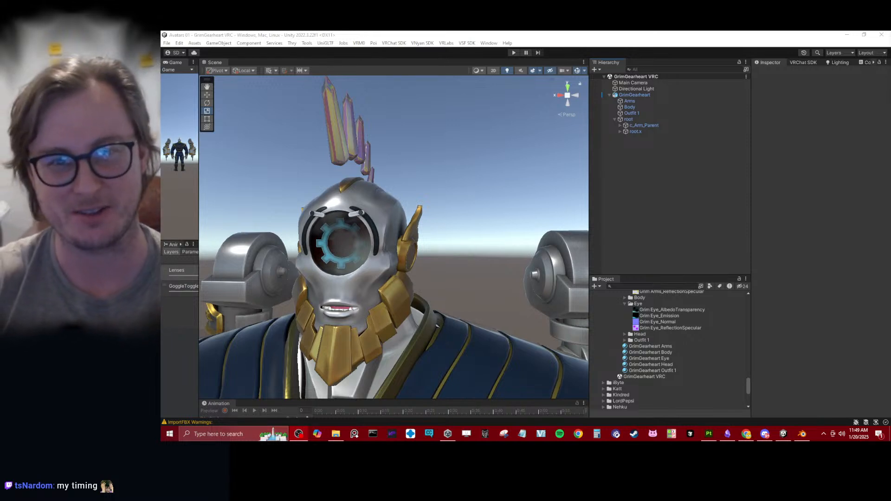
scroll(357, 196, "down", 3)
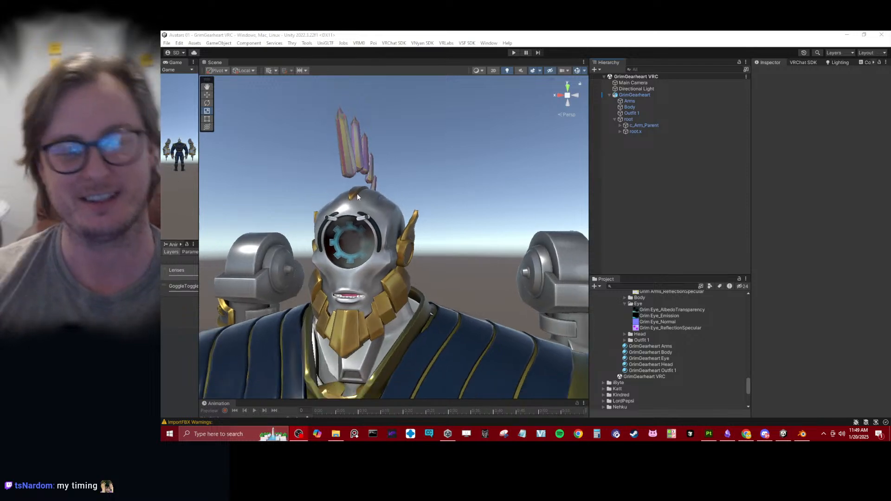
left_click_drag(391, 190, 397, 242, "alt")
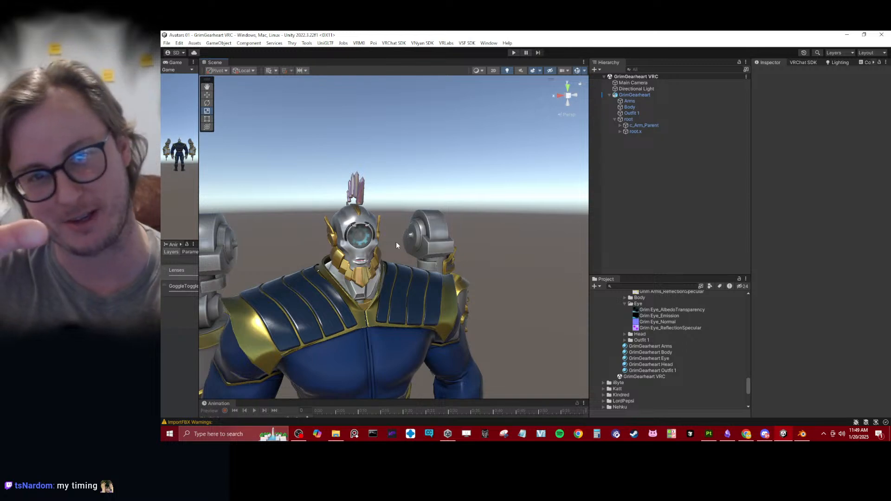